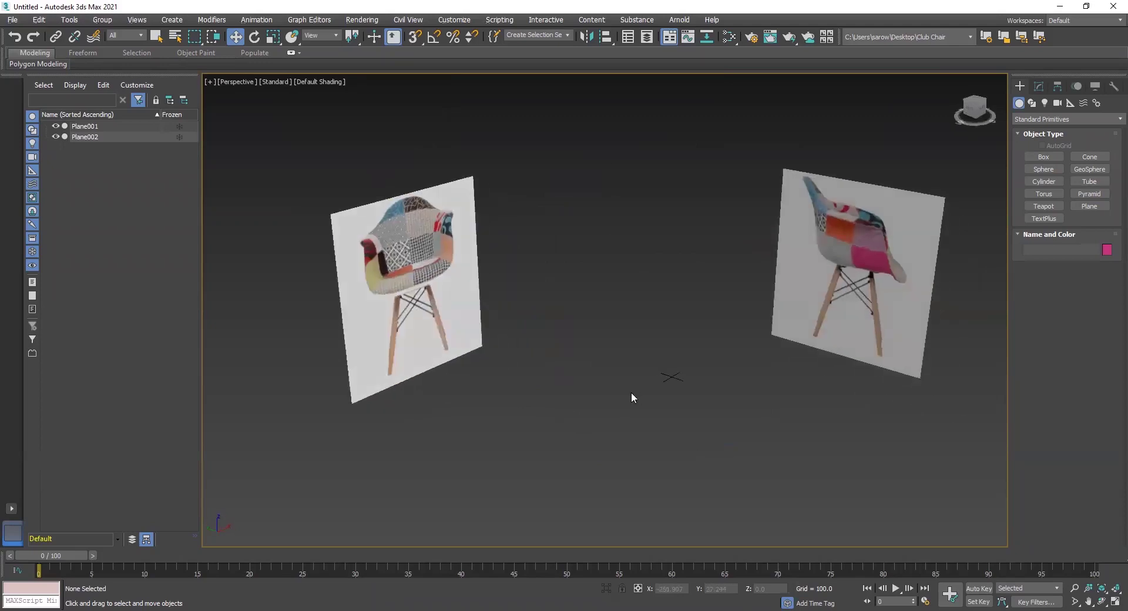
# Step: Examine the patchwork chair's front reference image up close in the maximized Front view
pyautogui.hotkey('alt', 'w')
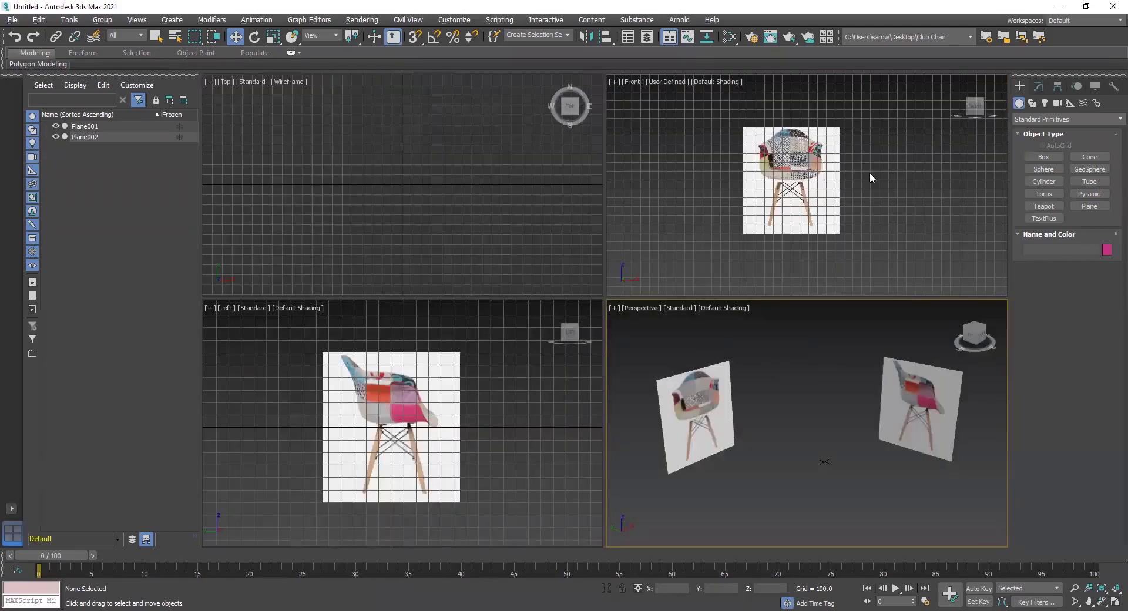
pyautogui.click(694, 223)
pyautogui.hotkey('alt', 'w')
pyautogui.scroll(5, 652, 224)
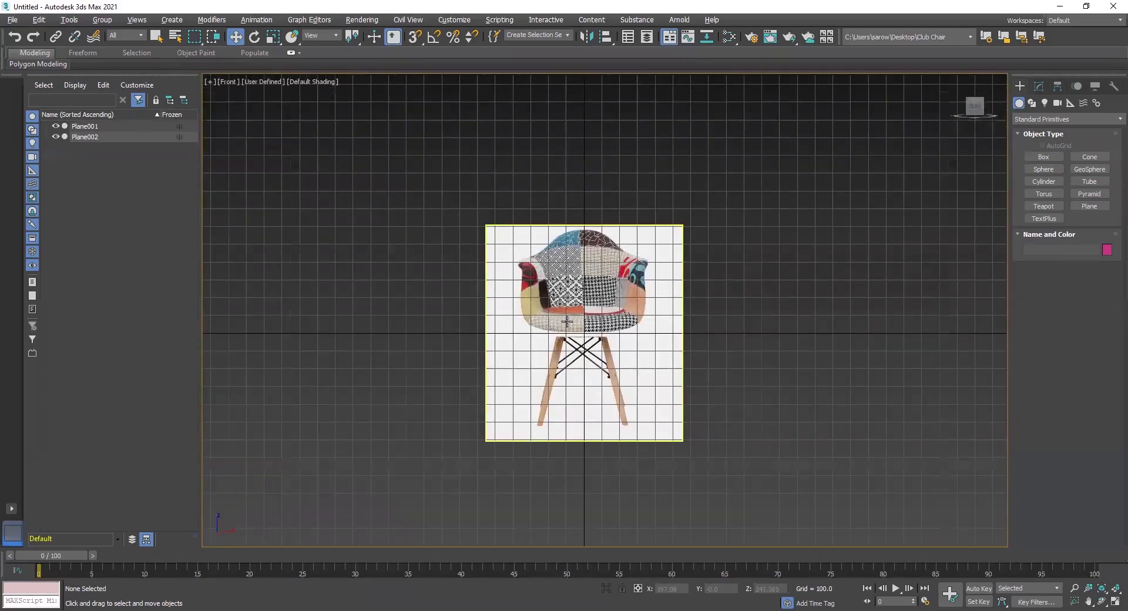
pyautogui.scroll(5, 617, 244)
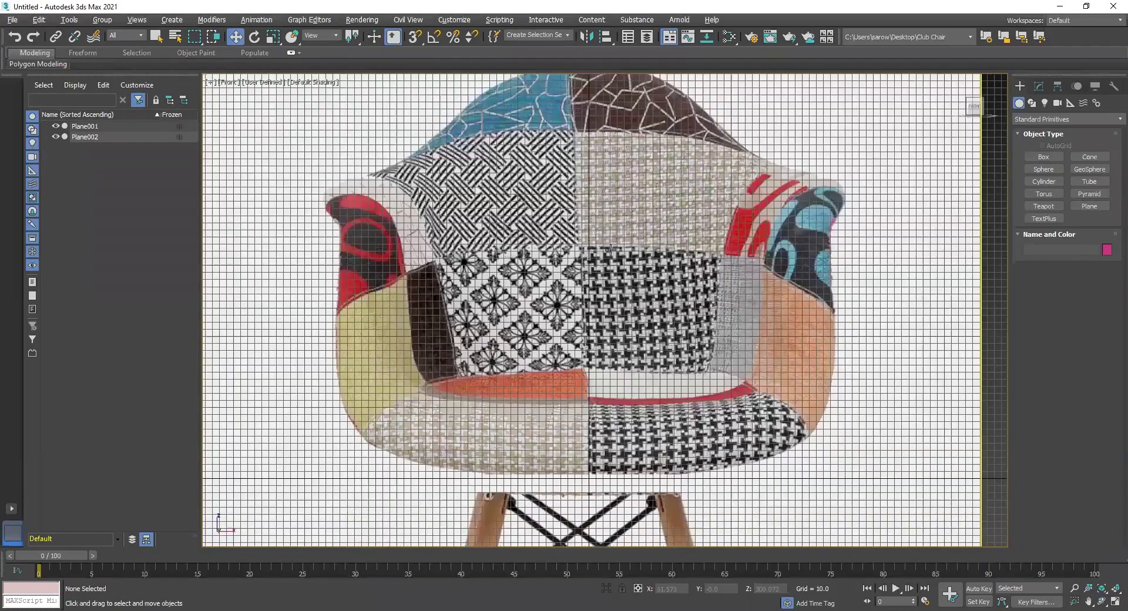
pyautogui.scroll(2, 611, 253)
pyautogui.scroll(-3, 610, 272)
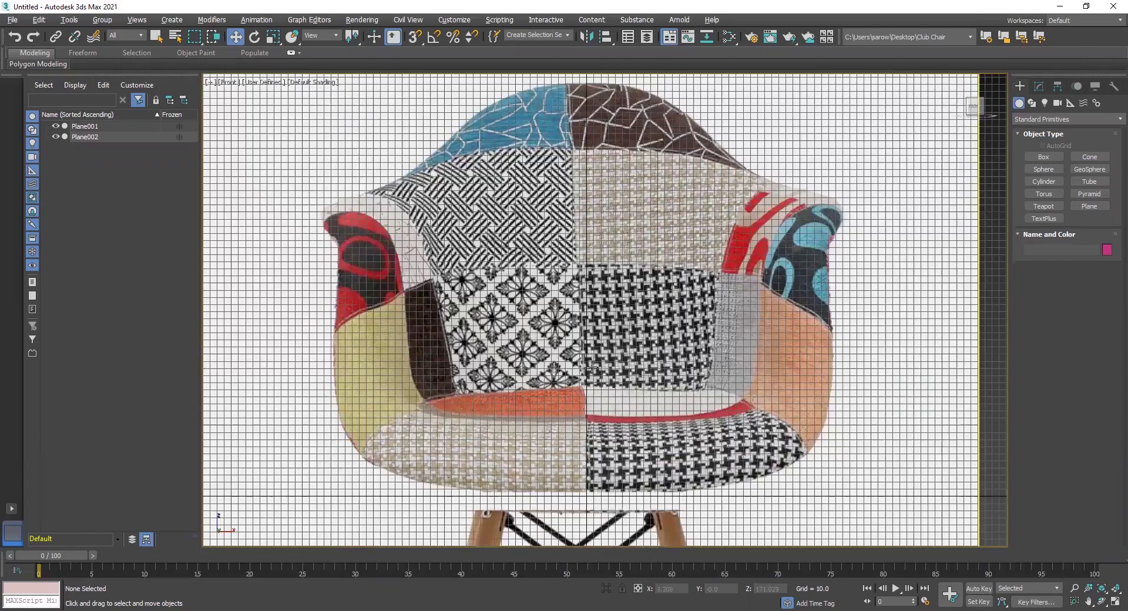
pyautogui.moveTo(552, 399); pyautogui.dragTo(559, 386, button='middle')
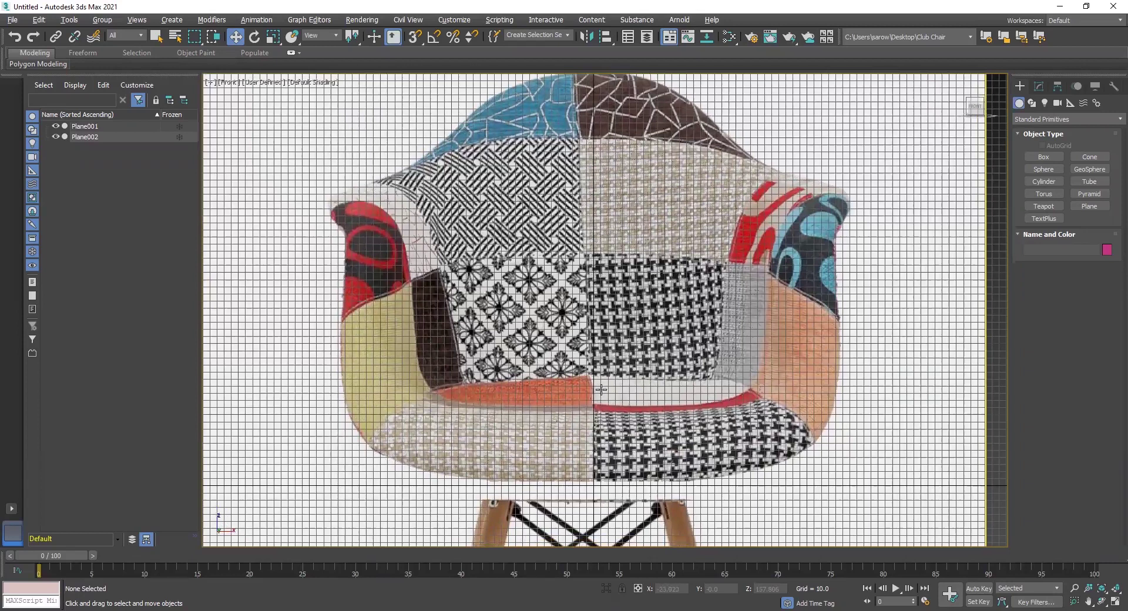
pyautogui.moveTo(607, 418)
pyautogui.mouseDown(button='middle')
pyautogui.moveTo(607, 394)
pyautogui.moveTo(616, 408)
pyautogui.mouseUp(button='middle')
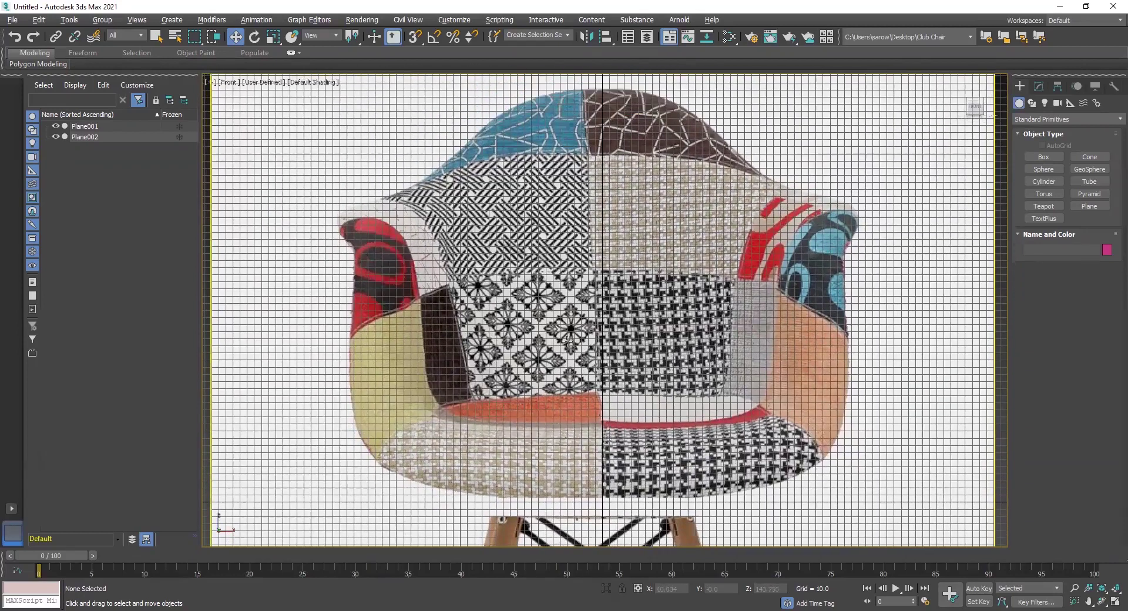
pyautogui.scroll(-2, 571, 340)
pyautogui.scroll(-1, 609, 292)
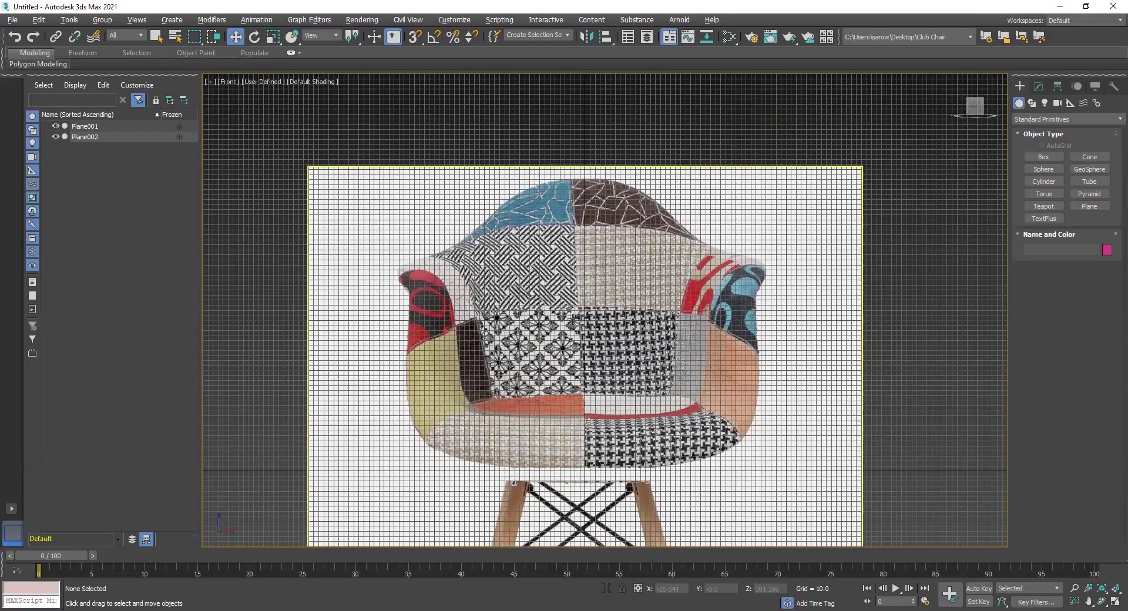
# Step: Examine the chair's side profile on the reference image in the maximized Left view
pyautogui.hotkey('alt', 'w')
pyautogui.click(465, 402)
pyautogui.hotkey('alt', 'w')
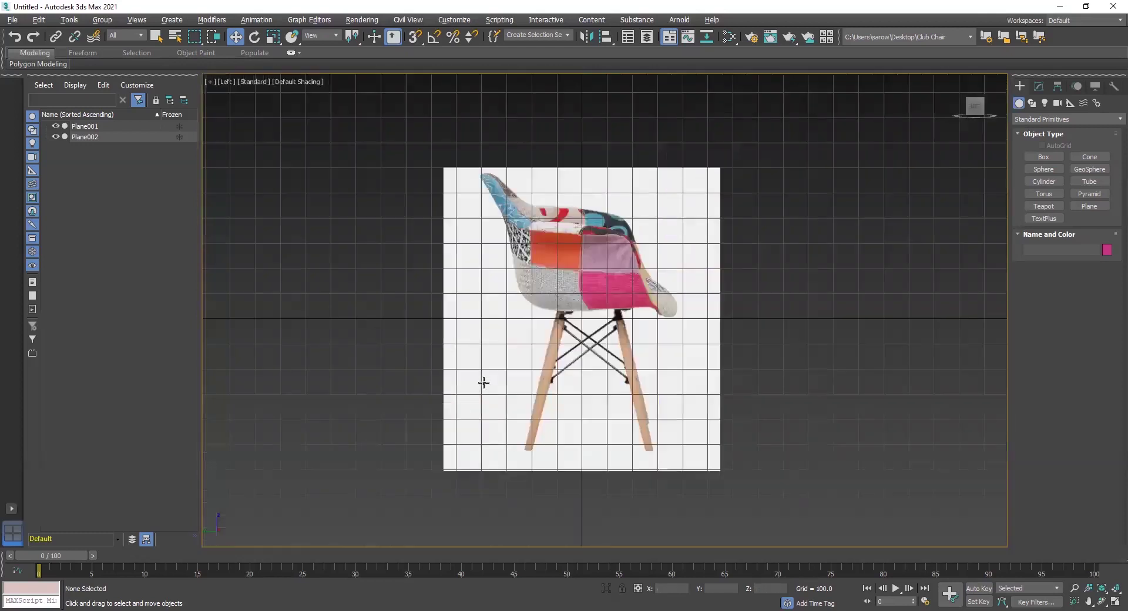
pyautogui.scroll(2, 605, 235)
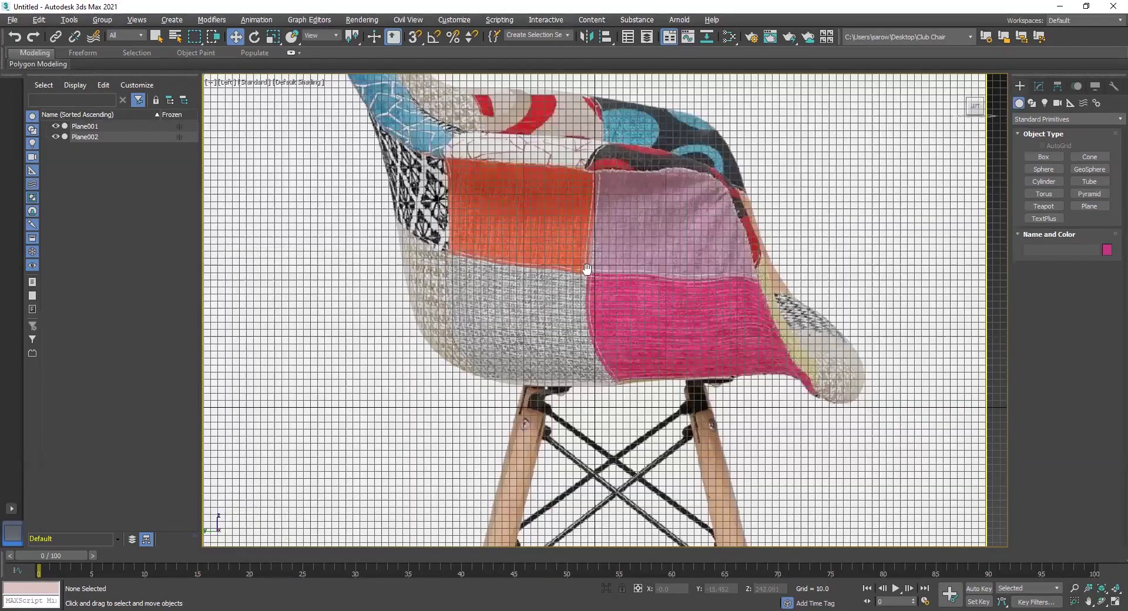
pyautogui.scroll(1, 571, 280)
pyautogui.scroll(-1, 572, 317)
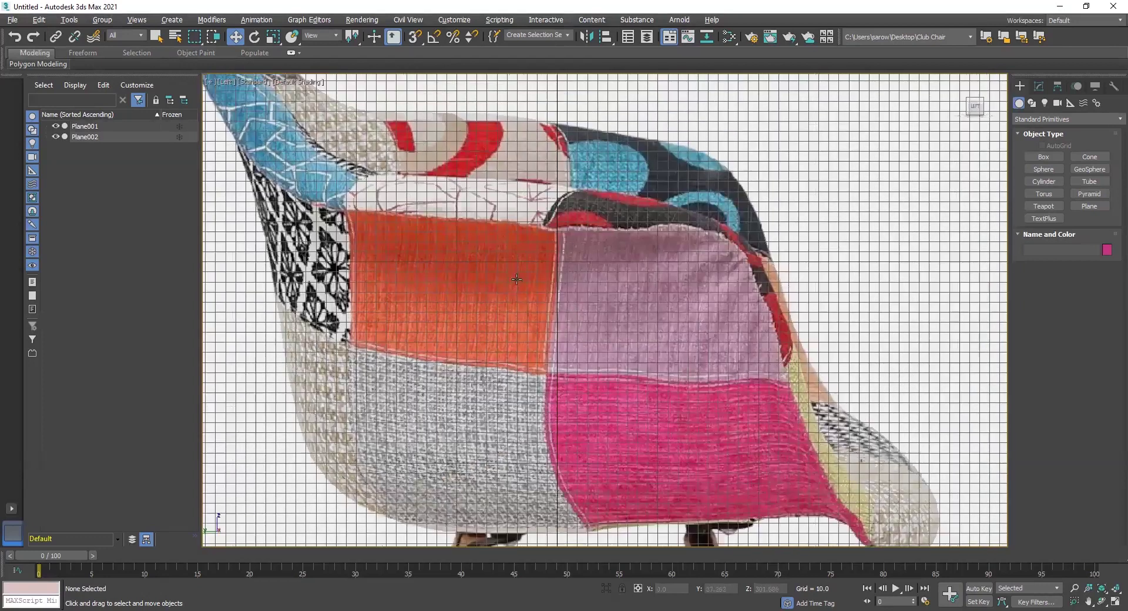
pyautogui.scroll(-3, 505, 288)
pyautogui.scroll(1, 684, 265)
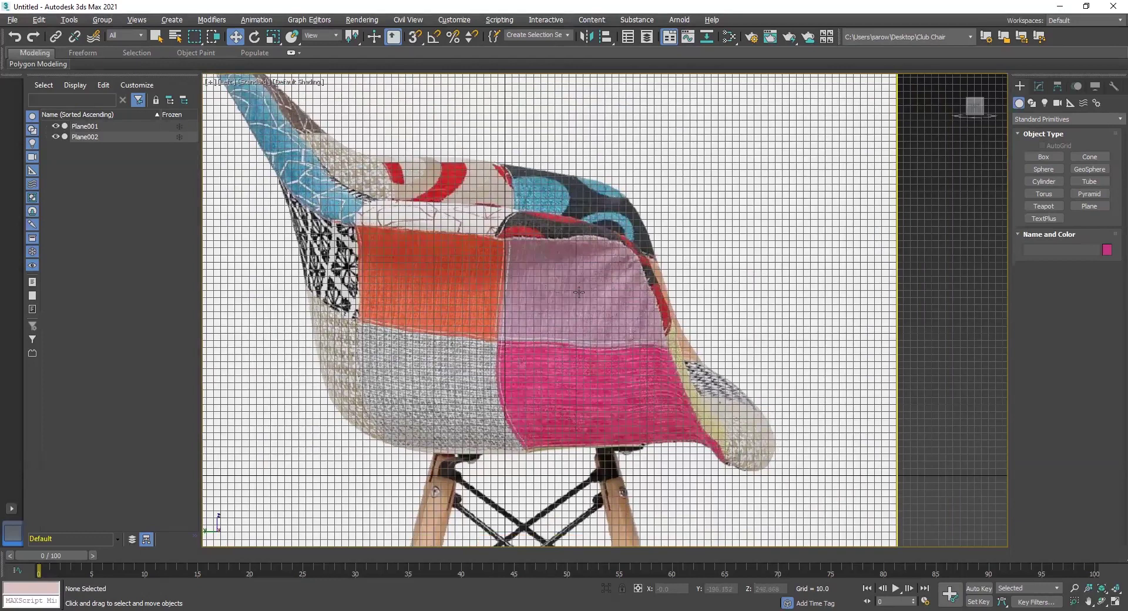
pyautogui.moveTo(554, 263); pyautogui.dragTo(579, 268, button='middle')
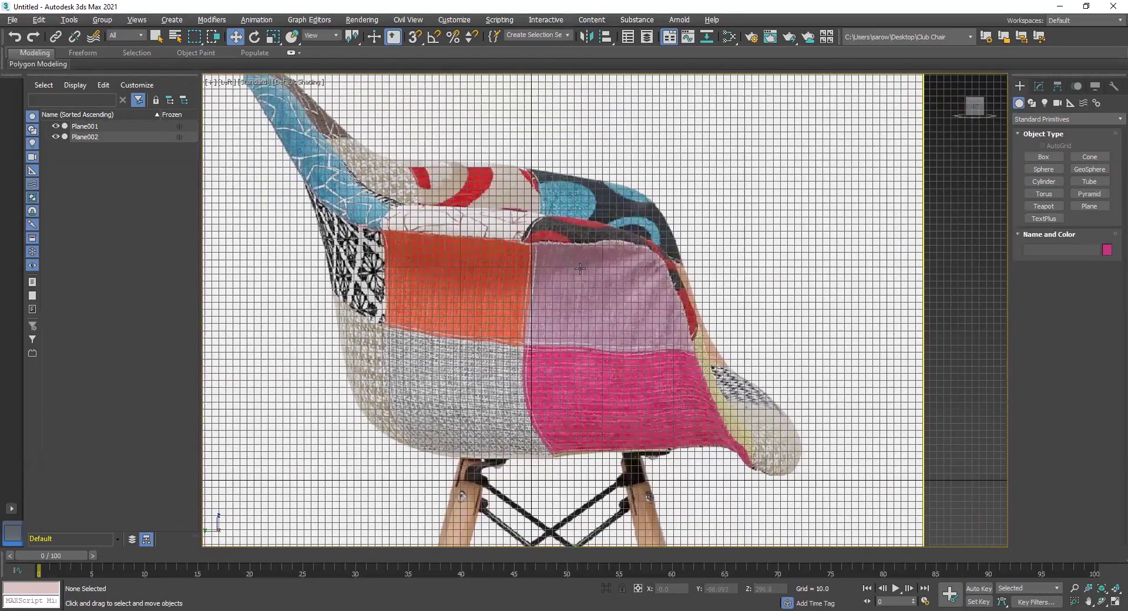
# Step: Create a thin box along the seat base in the Left view, about 24 long, 433 wide and 155 high
pyautogui.click(1043, 156)
pyautogui.moveTo(378, 430); pyautogui.dragTo(381, 407, button='middle')
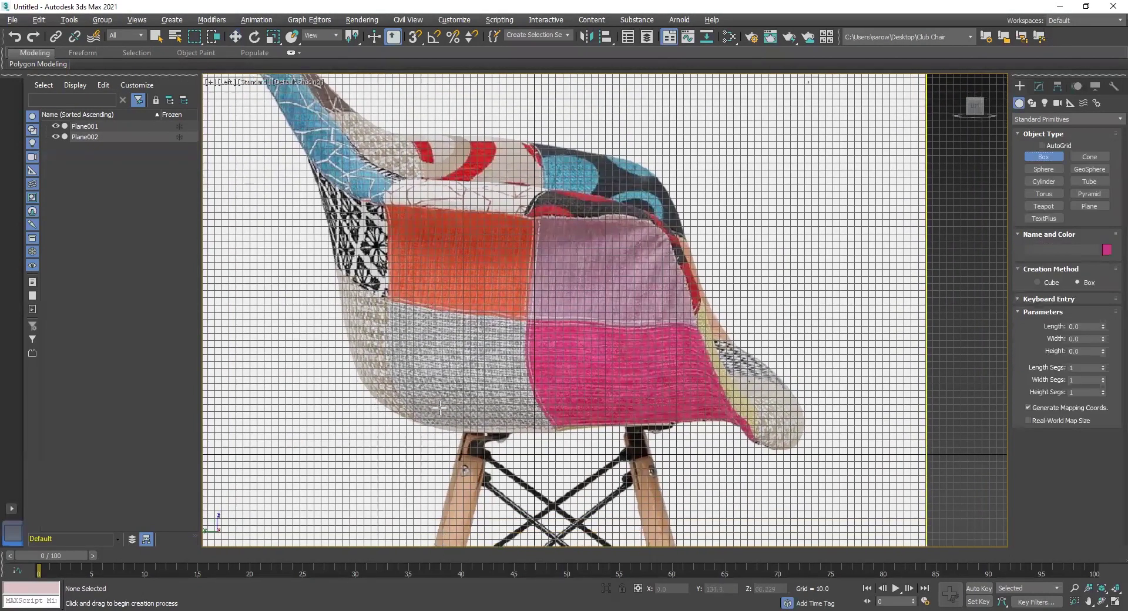
pyautogui.moveTo(407, 395); pyautogui.dragTo(712, 414)
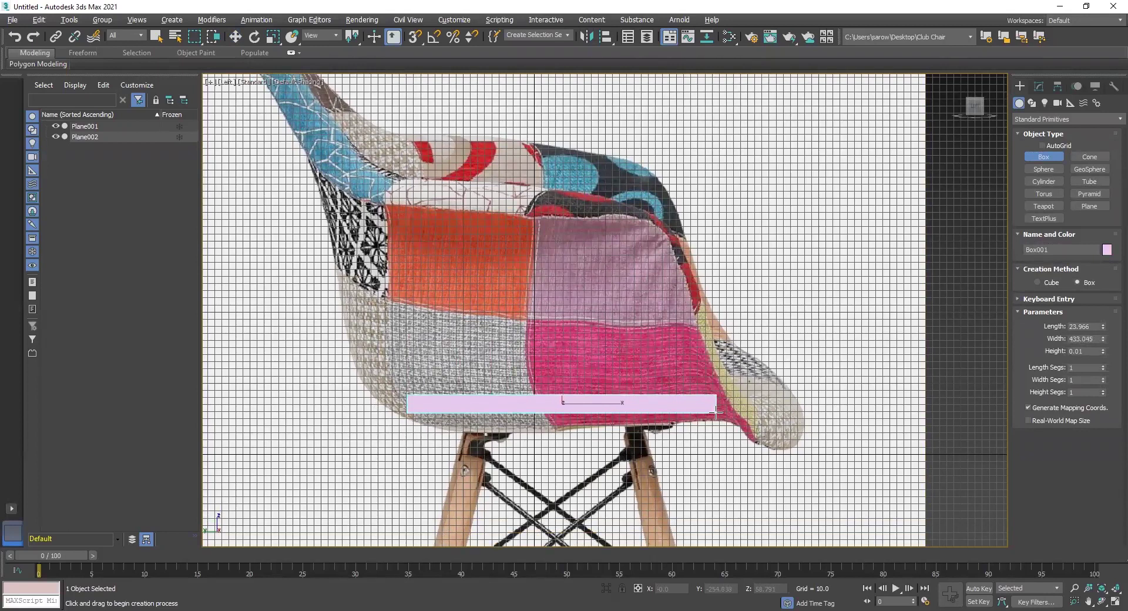
pyautogui.click(716, 416)
pyautogui.moveTo(621, 424); pyautogui.dragTo(572, 416, button='middle')
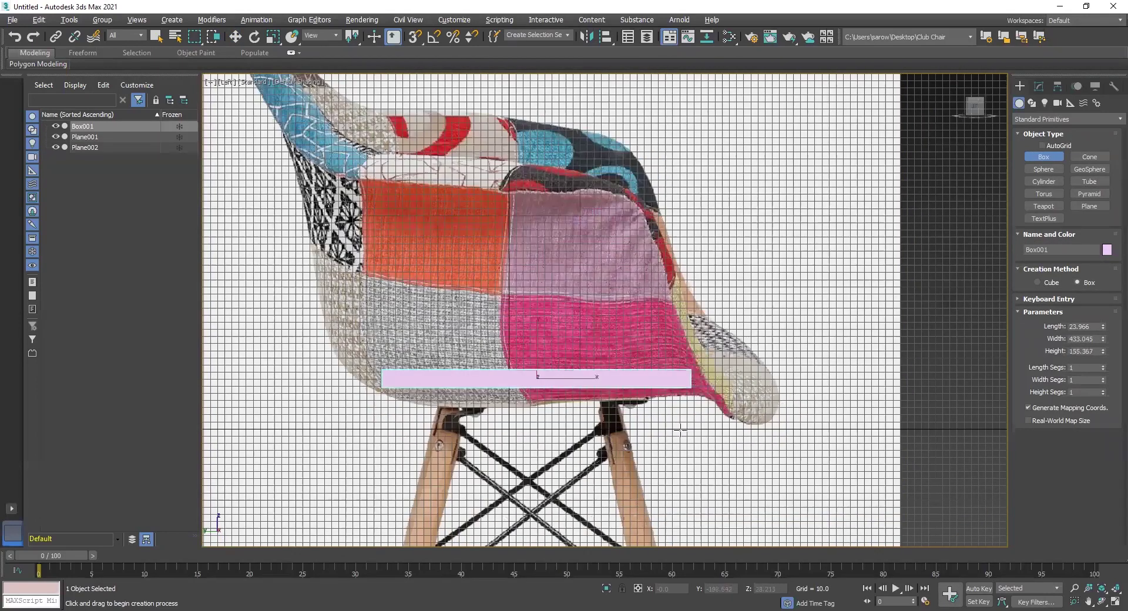
# Step: Check the new box's position and extent against the seat in the Front view reference
pyautogui.hotkey('alt', 'w')
pyautogui.hotkey('alt', 'w')
pyautogui.scroll(6, 625, 404)
pyautogui.moveTo(598, 436); pyautogui.dragTo(603, 283, button='middle')
pyautogui.moveTo(485, 406); pyautogui.dragTo(470, 408, button='middle')
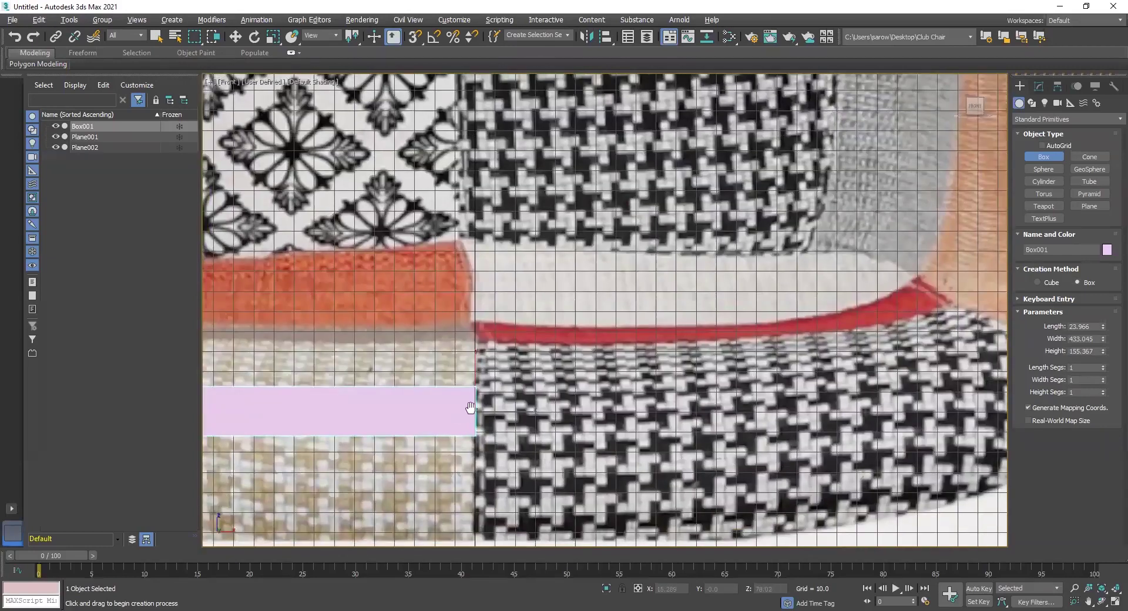
pyautogui.scroll(-3, 470, 407)
pyautogui.scroll(-3, 443, 393)
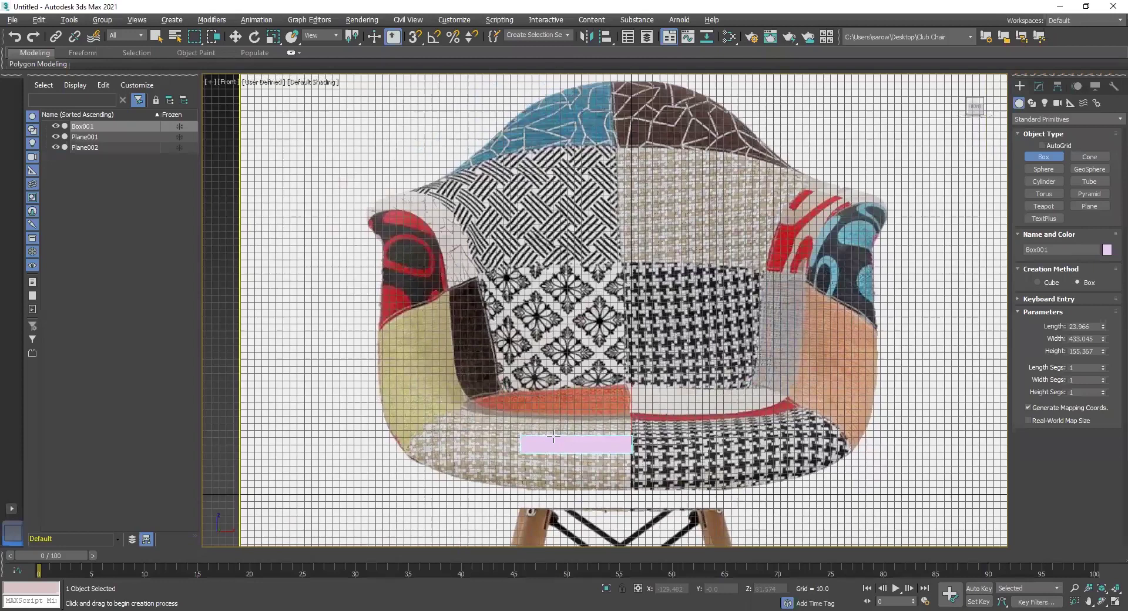
pyautogui.moveTo(533, 428); pyautogui.dragTo(553, 436, button='middle')
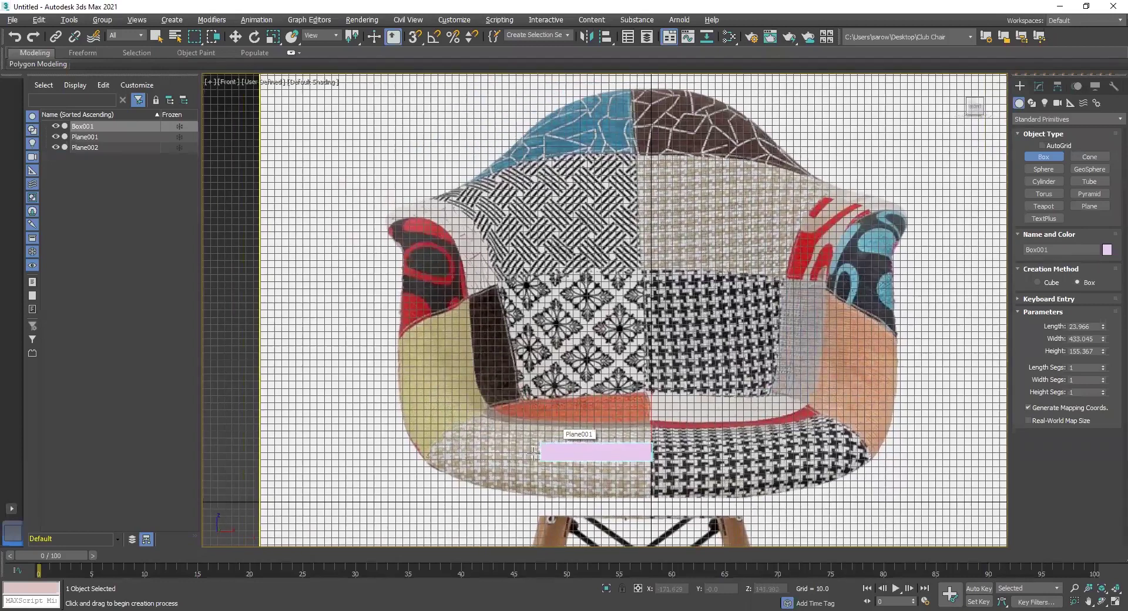
pyautogui.moveTo(608, 490); pyautogui.dragTo(627, 429, button='middle')
pyautogui.scroll(3, 596, 372)
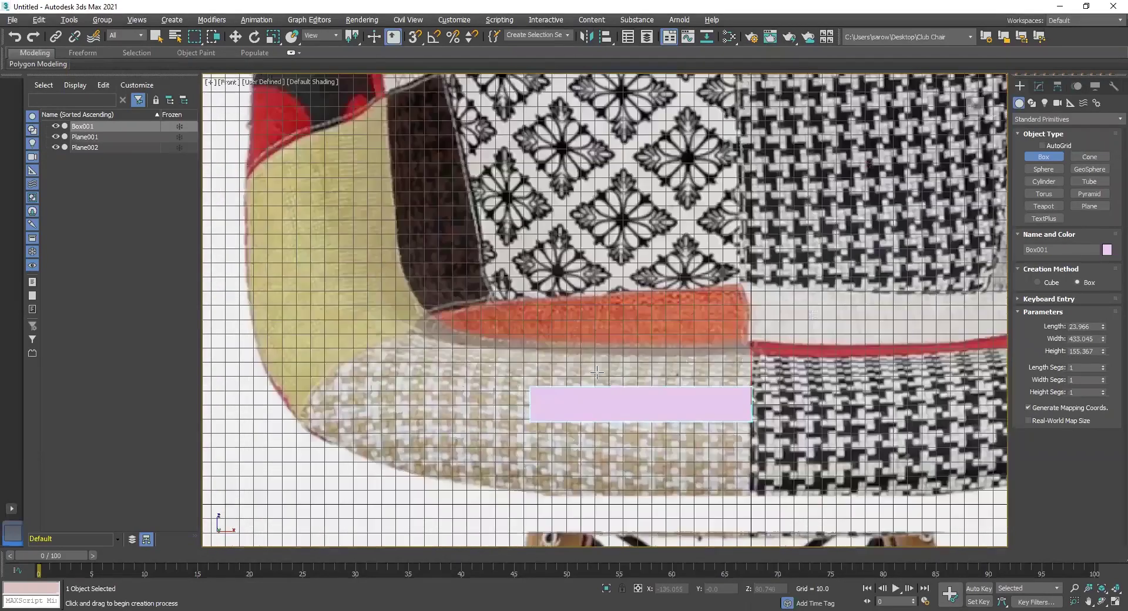
# Step: Convert the box to an Editable Poly and compare it with the reference in wireframe and shaded display
pyautogui.press('w')
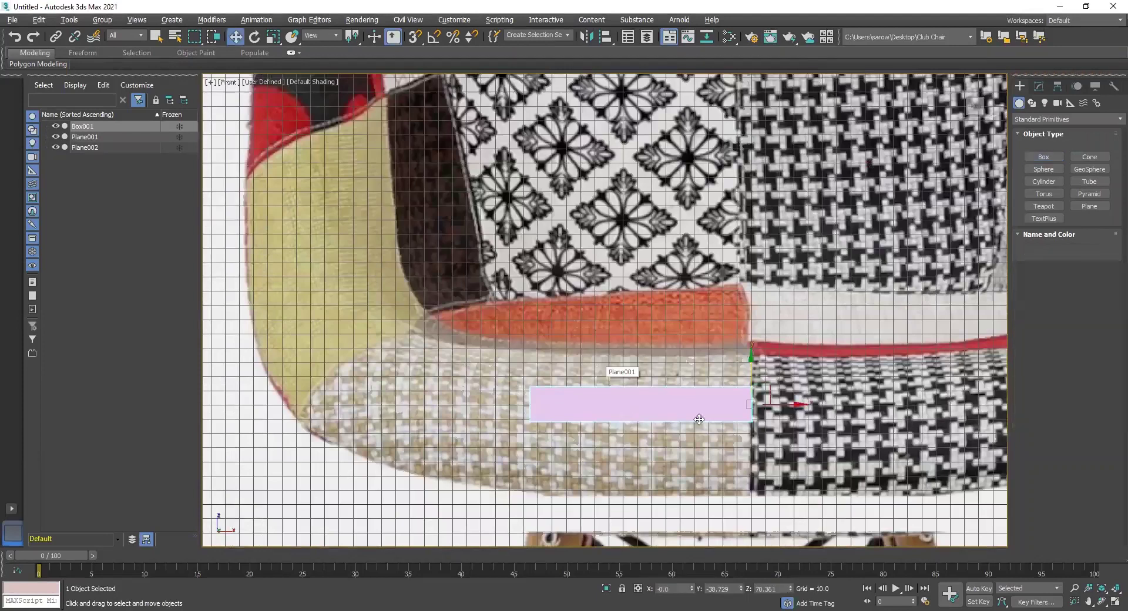
pyautogui.click(1039, 86)
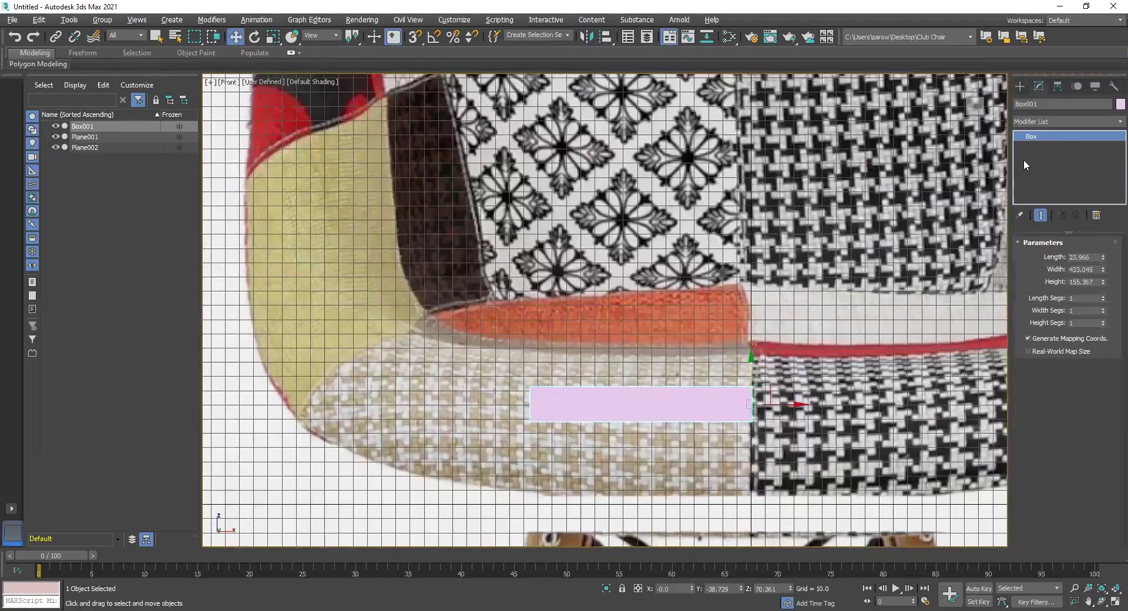
pyautogui.rightClick(1029, 138)
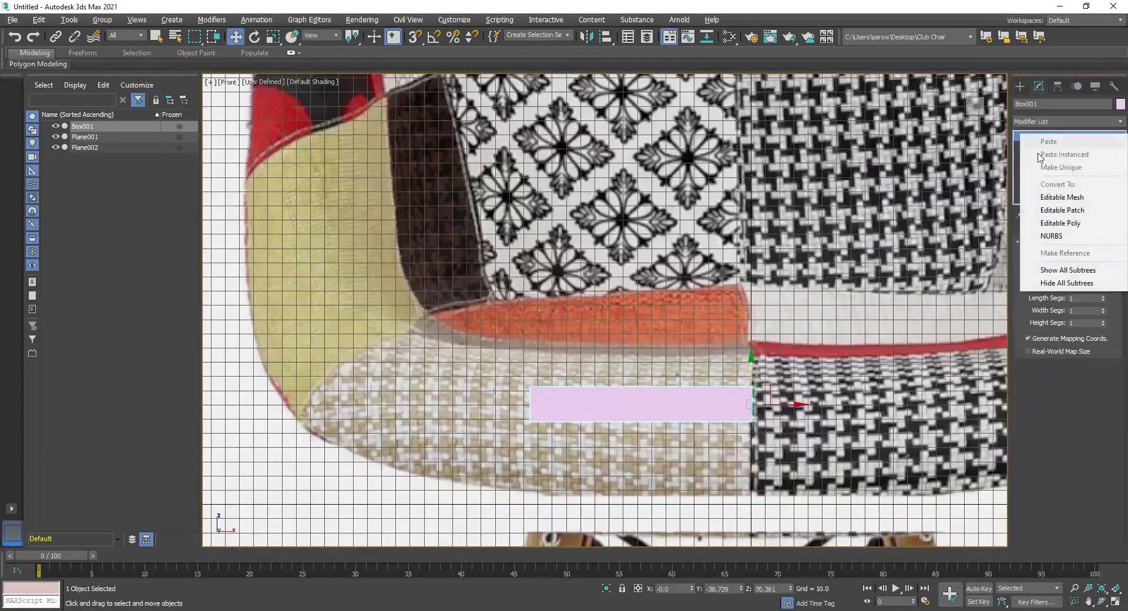
pyautogui.click(1083, 224)
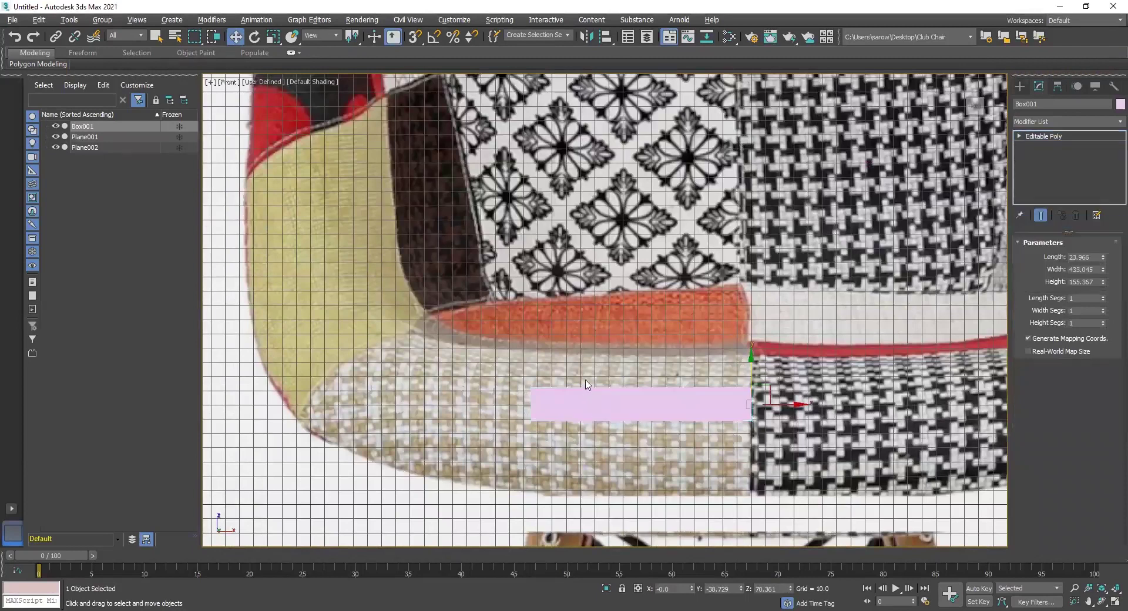
pyautogui.press('F3')
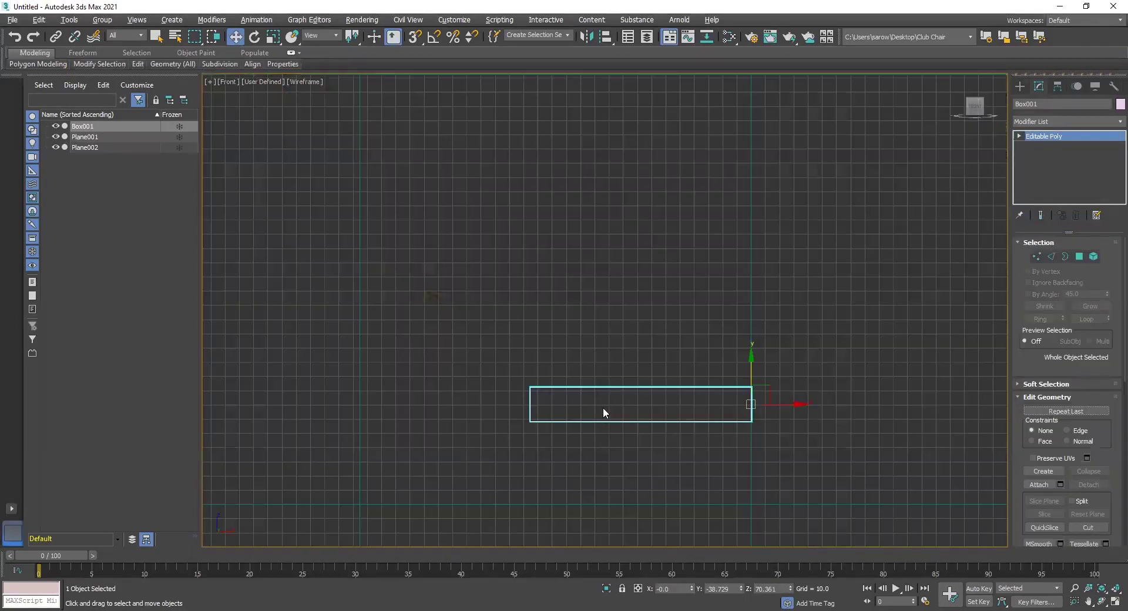
pyautogui.press('F3')
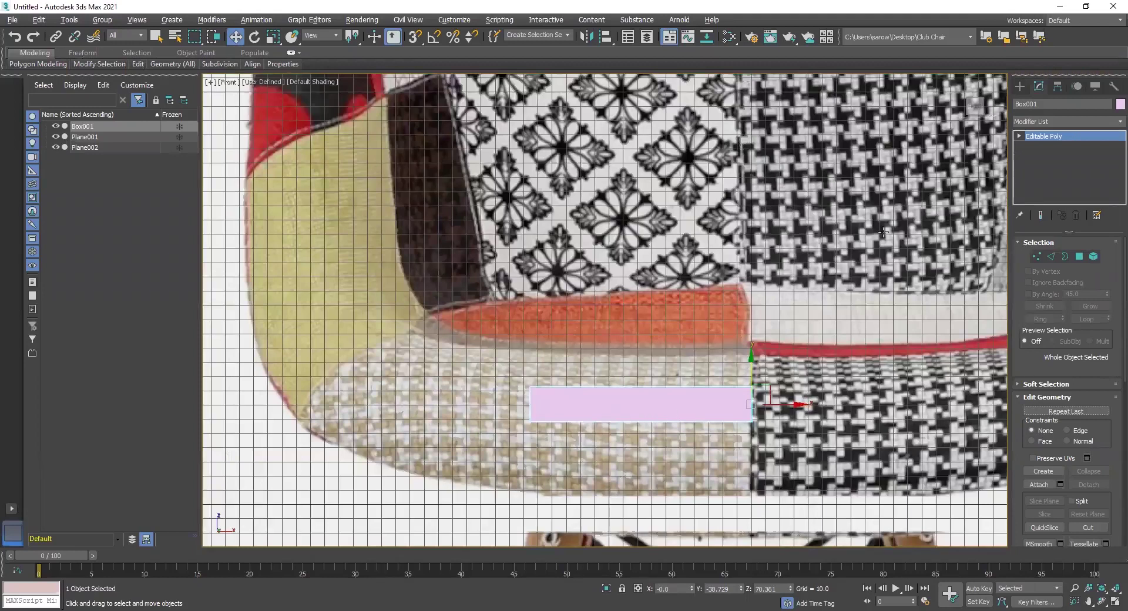
pyautogui.press('1')
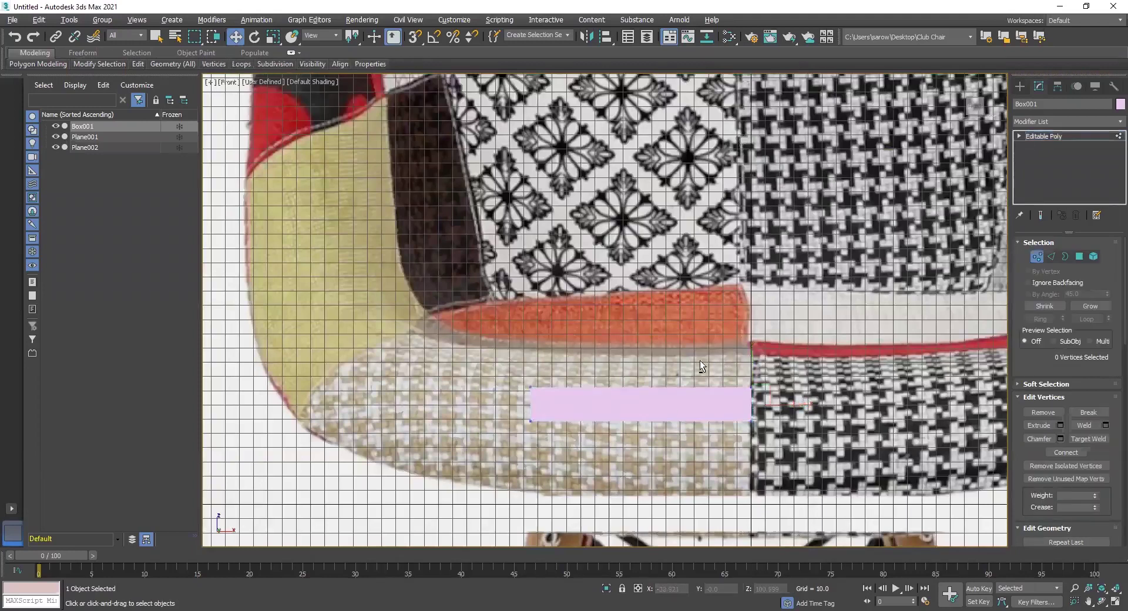
pyautogui.moveTo(489, 357); pyautogui.dragTo(567, 482)
pyautogui.moveTo(570, 402); pyautogui.dragTo(449, 402)
pyautogui.hotkey('ctrl', 'z')
pyautogui.click(628, 359)
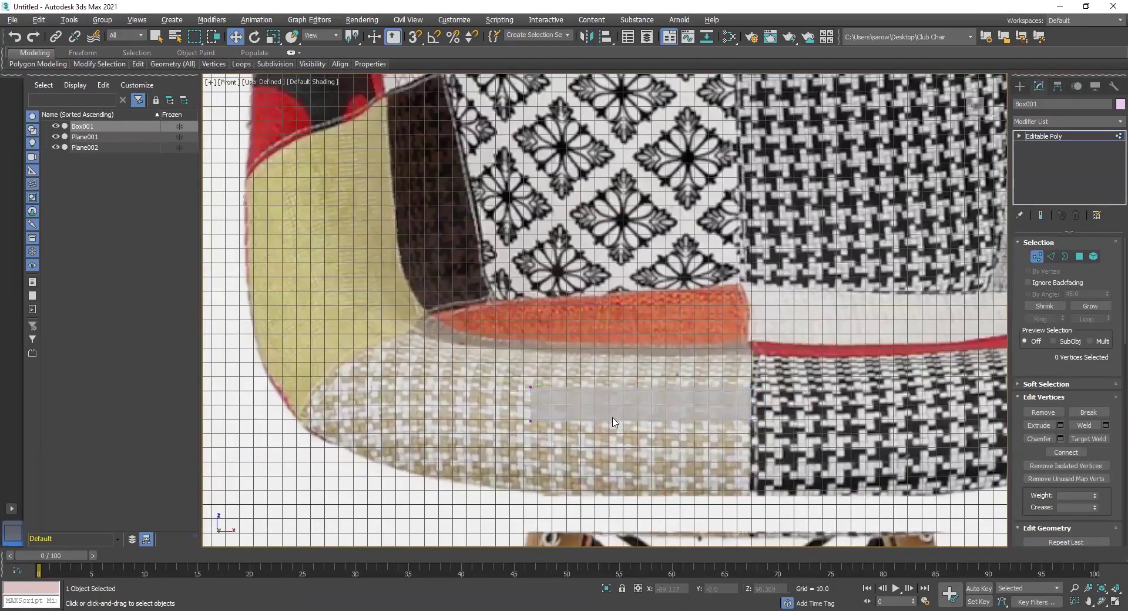
pyautogui.hotkey('ctrl', 'z')
pyautogui.hotkey('ctrl', 'z')
pyautogui.hotkey('ctrl', 'z')
pyautogui.hotkey('ctrl', 'z')
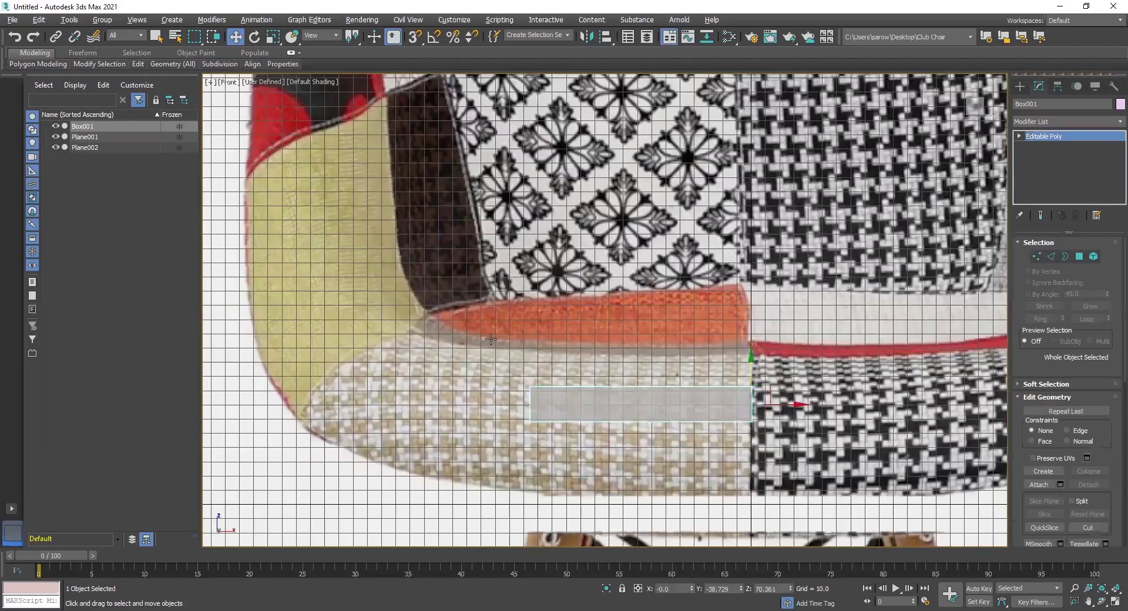
pyautogui.hotkey('ctrl', 'z')
pyautogui.hotkey('ctrl', 'z')
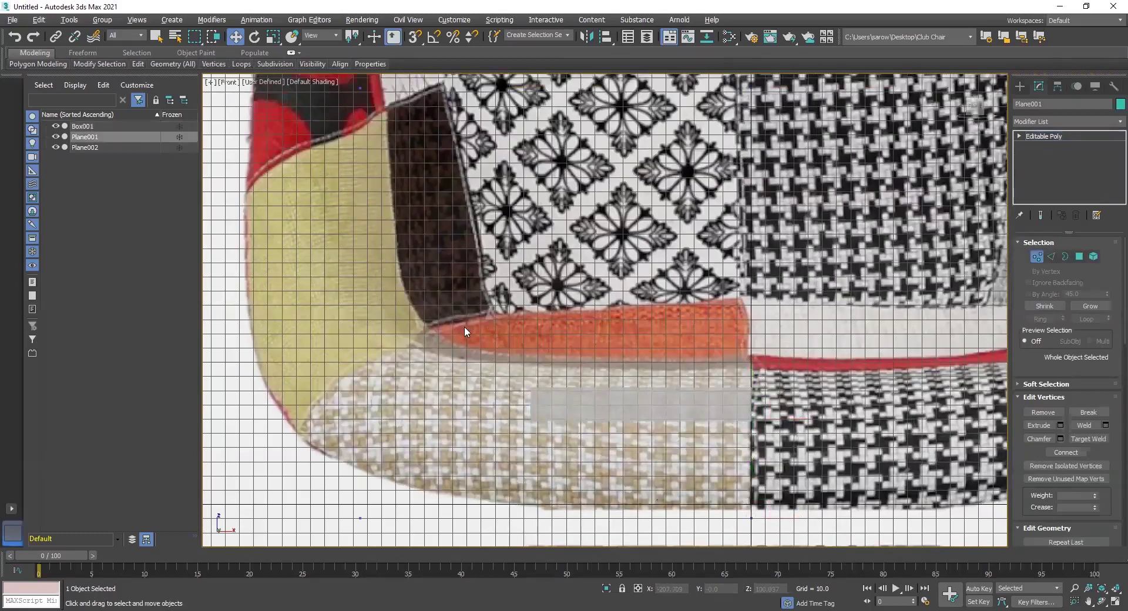
pyautogui.hotkey('ctrl', 'z')
pyautogui.hotkey('ctrl', 'z')
pyautogui.hotkey('ctrl', 'z')
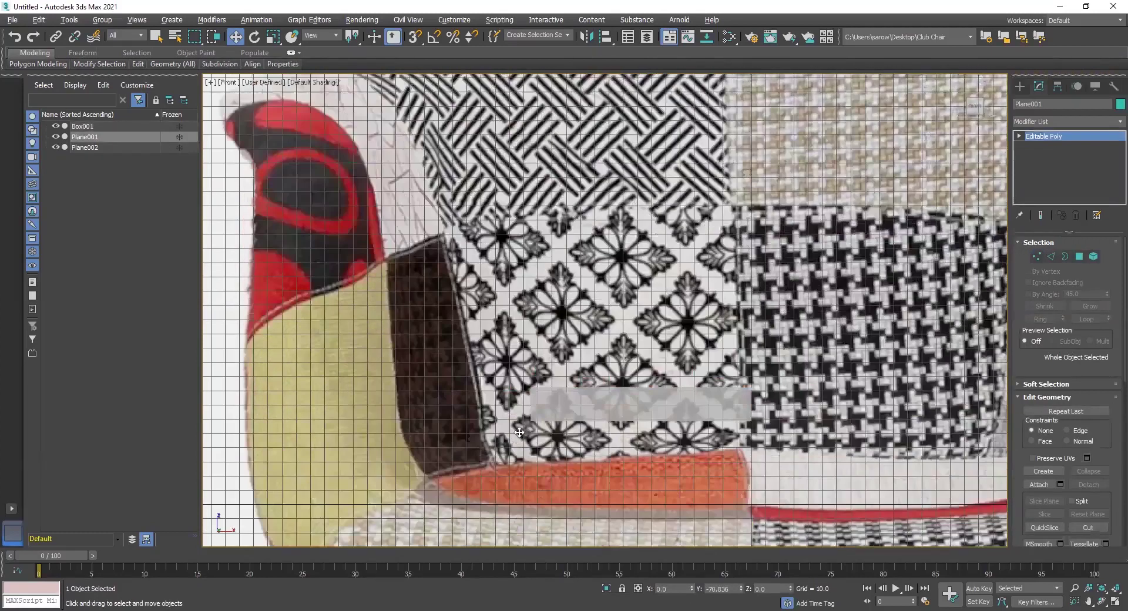
pyautogui.hotkey('ctrl', 'z')
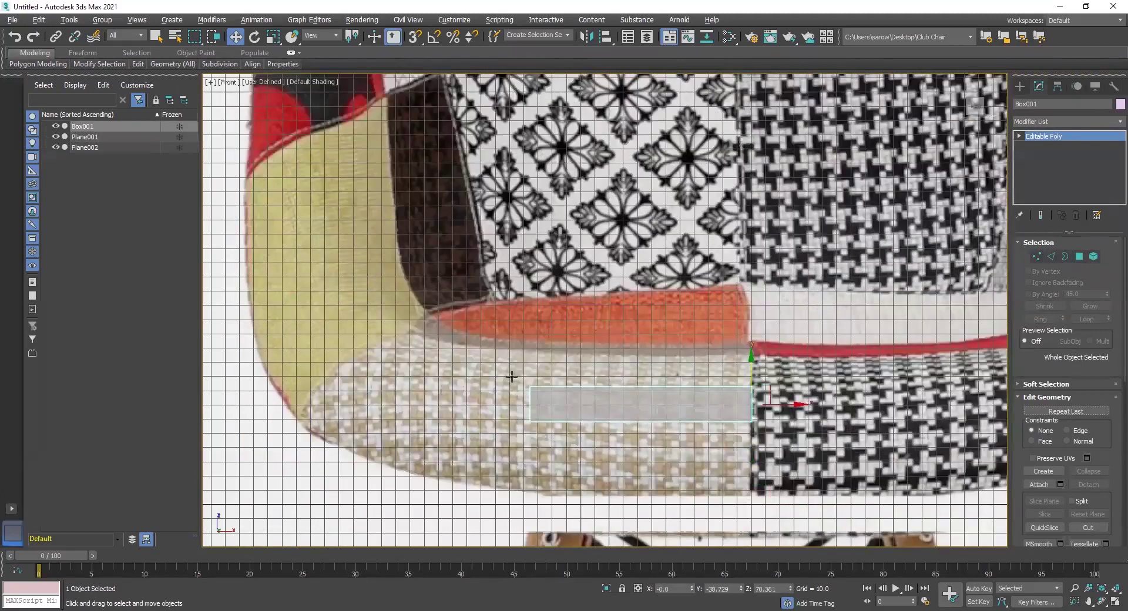
# Step: Widen the box in the Front view by moving its four outer-end vertices toward the armrest, to X about -247
pyautogui.click(613, 411)
pyautogui.press('1')
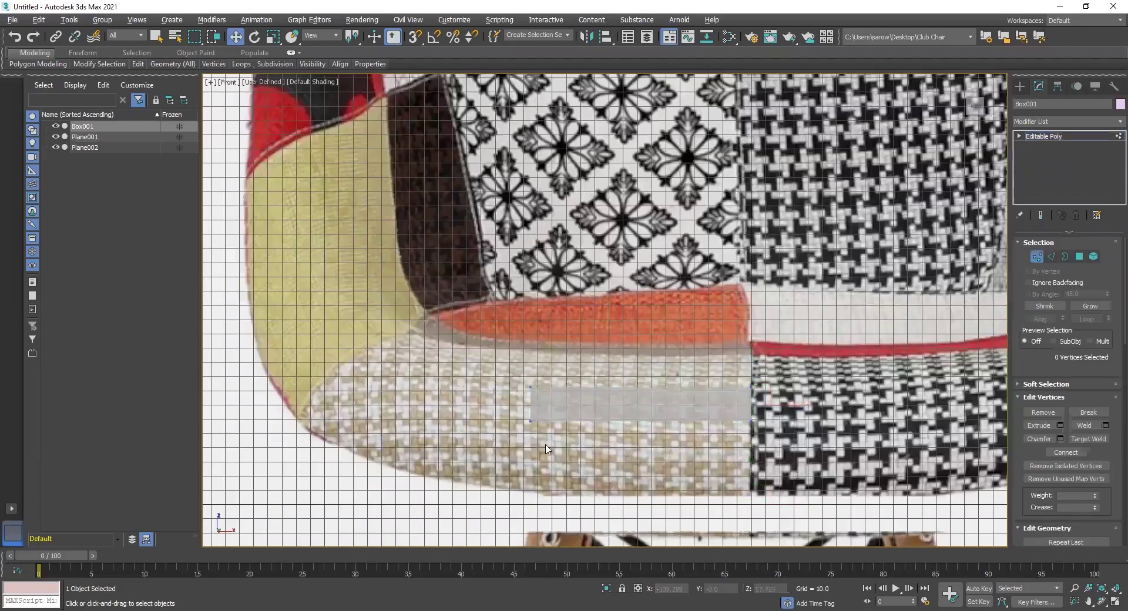
pyautogui.moveTo(583, 443); pyautogui.dragTo(604, 491)
pyautogui.moveTo(578, 404); pyautogui.dragTo(452, 401)
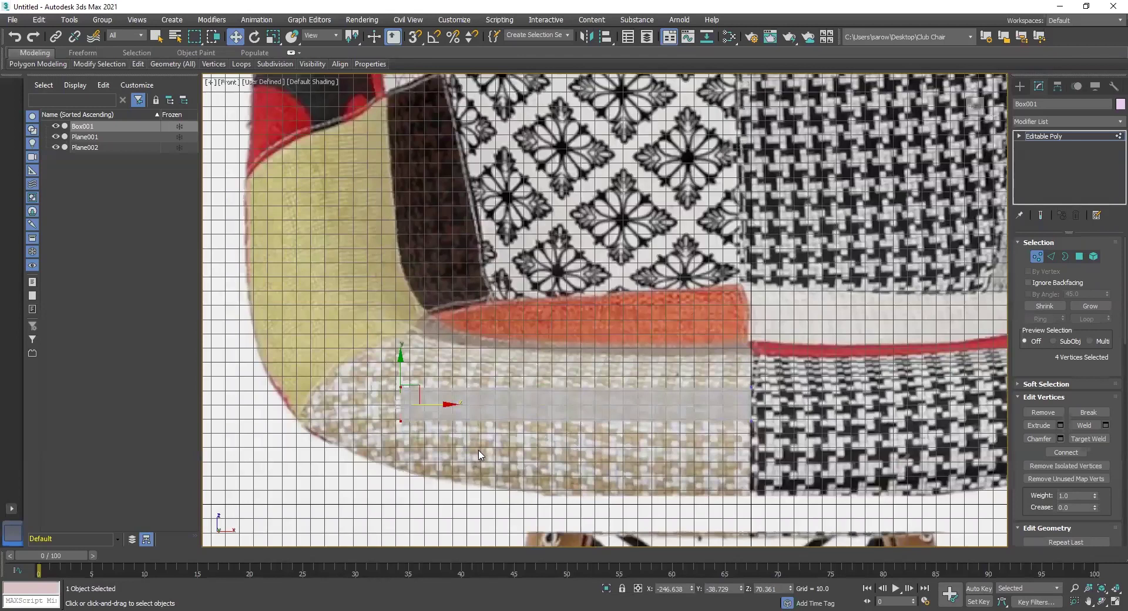
# Step: Raise the box's four upper vertices in the Front view toward the seat's red-orange cushion seam, to Z about 108
pyautogui.hotkey('alt', 'w')
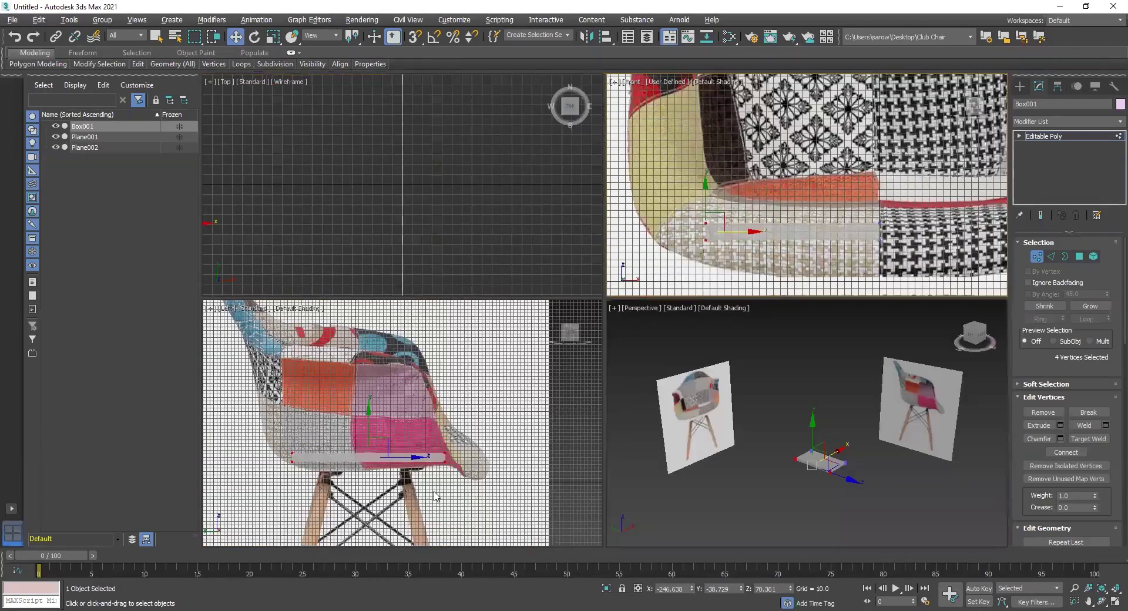
pyautogui.hotkey('alt', 'w')
pyautogui.moveTo(364, 346); pyautogui.dragTo(763, 397)
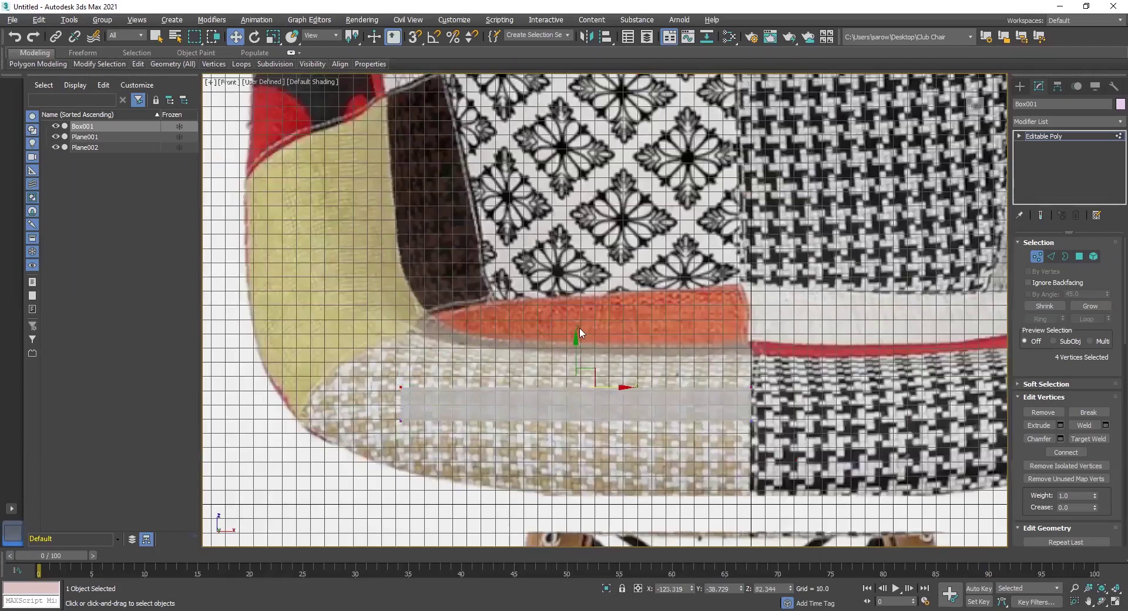
pyautogui.moveTo(580, 332); pyautogui.dragTo(580, 302)
pyautogui.hotkey('alt', 'w')
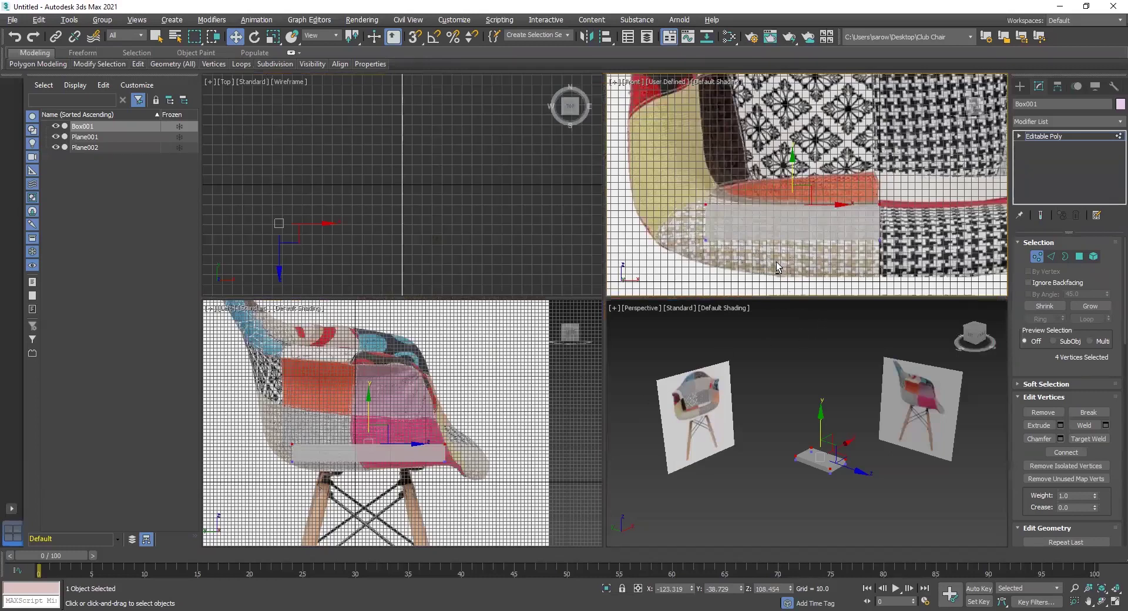
# Step: Lower the box's four bottom vertices and fine-tune them against the seat's underside in the Left view, to Z about 47
pyautogui.hotkey('alt', 'w')
pyautogui.moveTo(881, 371); pyautogui.dragTo(880, 372)
pyautogui.moveTo(574, 367); pyautogui.dragTo(576, 397)
pyautogui.hotkey('alt', 'w')
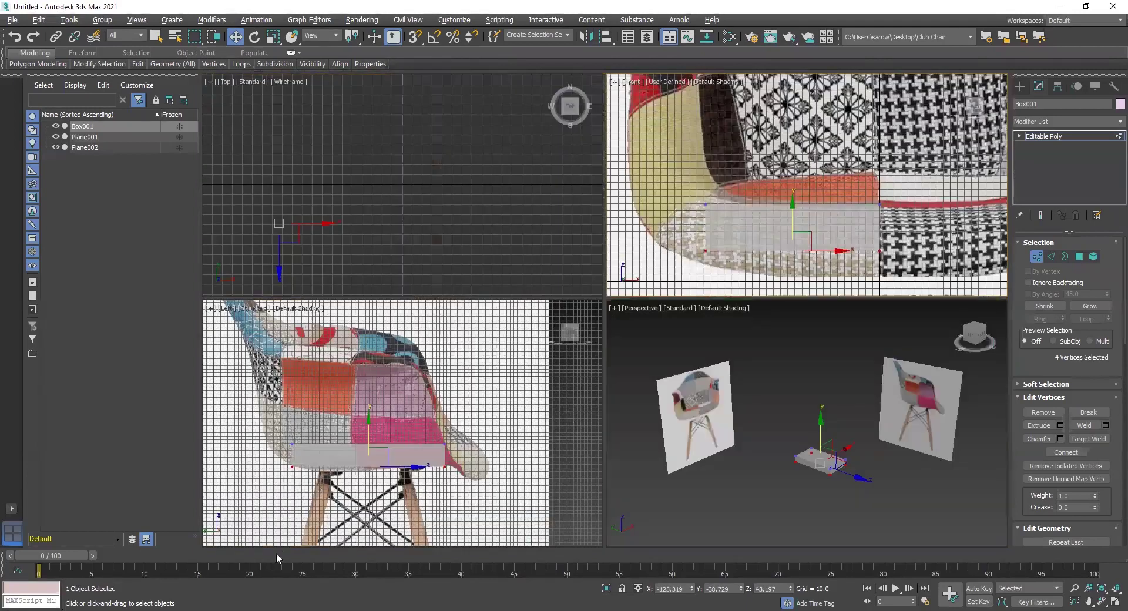
pyautogui.hotkey('alt', 'w')
pyautogui.scroll(2, 534, 426)
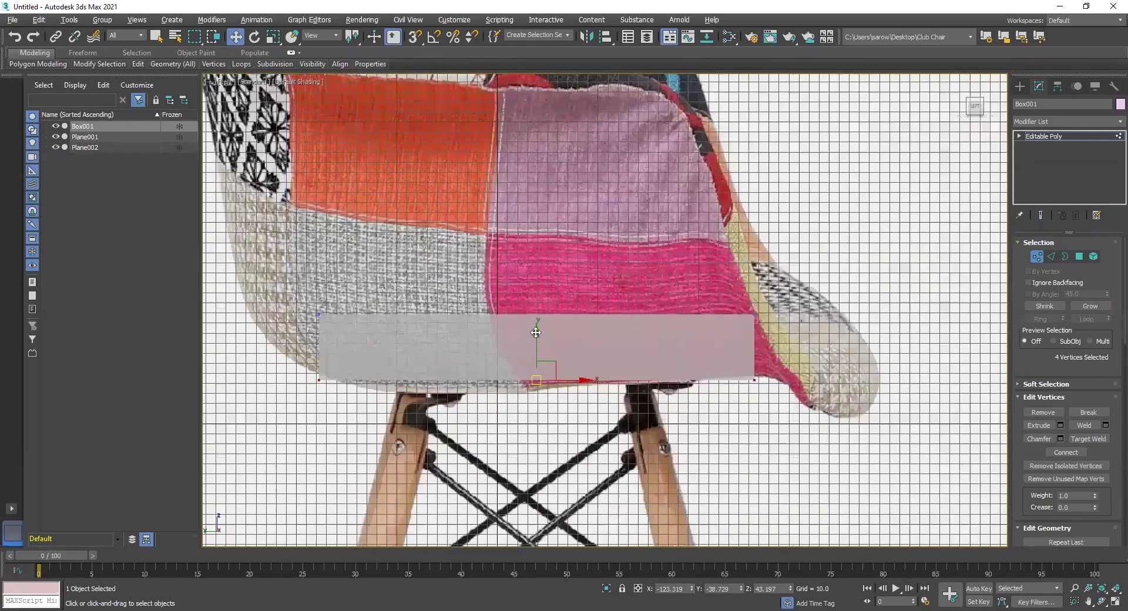
pyautogui.moveTo(540, 330); pyautogui.dragTo(540, 326)
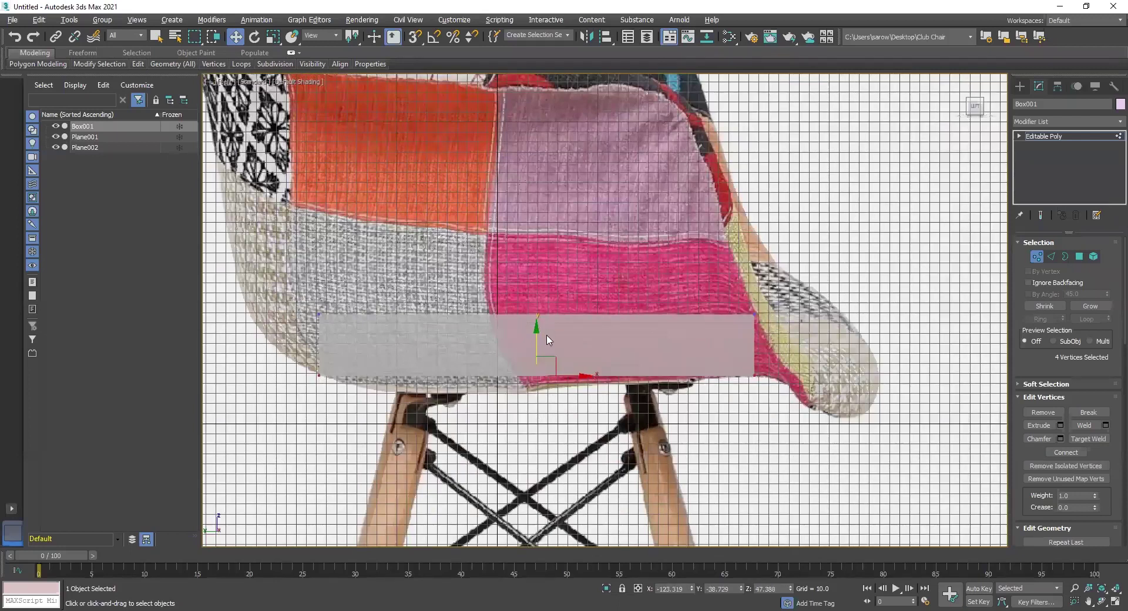
# Step: Compare the thickened box with the seat, armrest and rear curve of the chair in the Front and Left references
pyautogui.hotkey('alt', 'w')
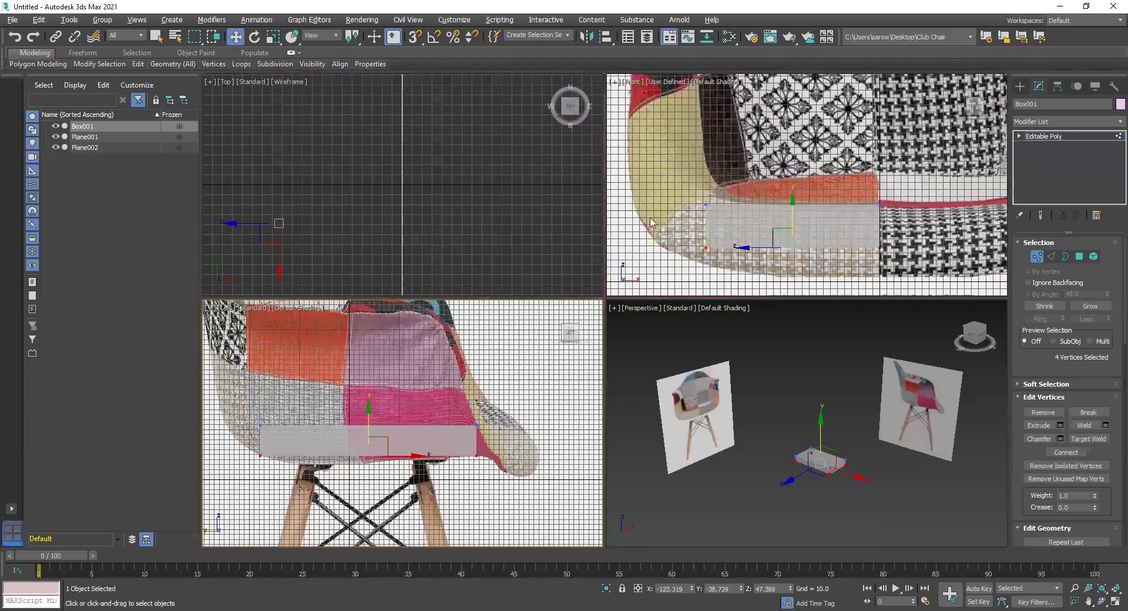
pyautogui.hotkey('alt', 'w')
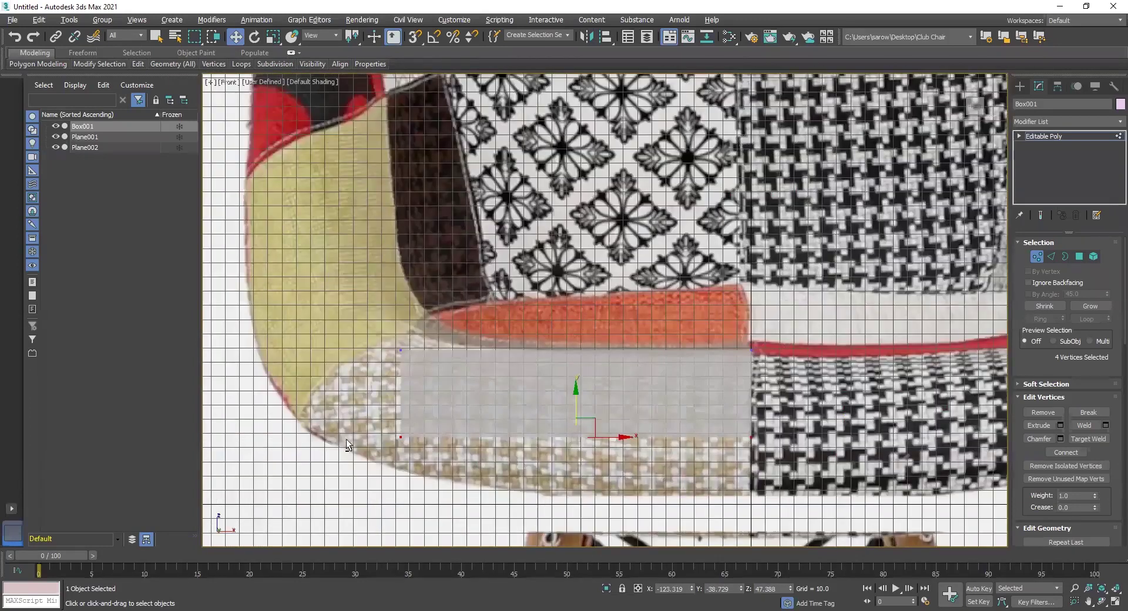
pyautogui.hotkey('alt', 'w')
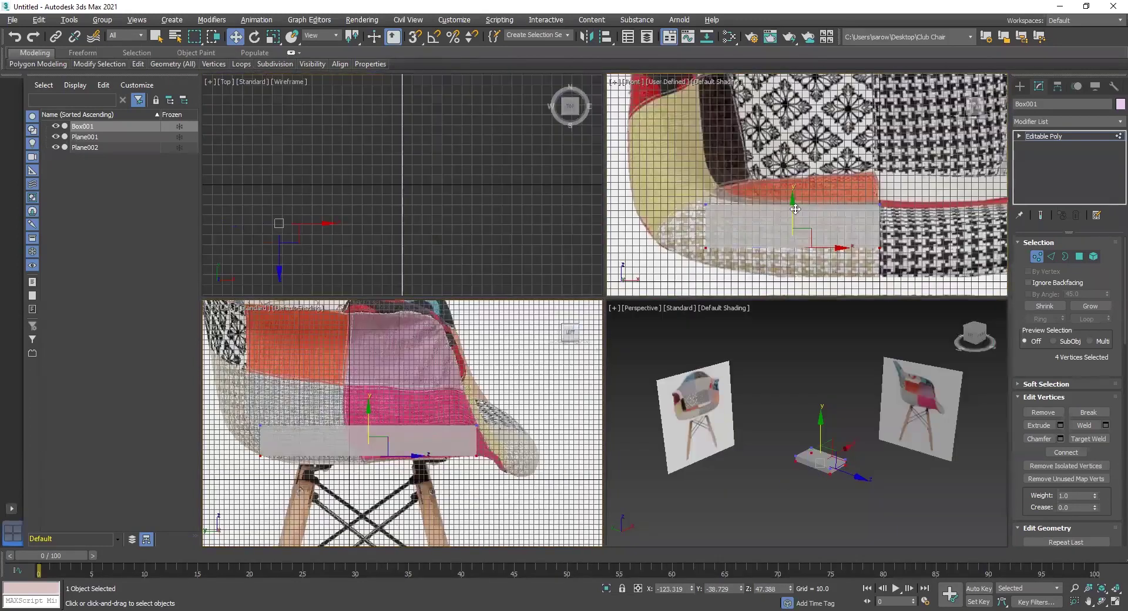
pyautogui.hotkey('alt', 'w')
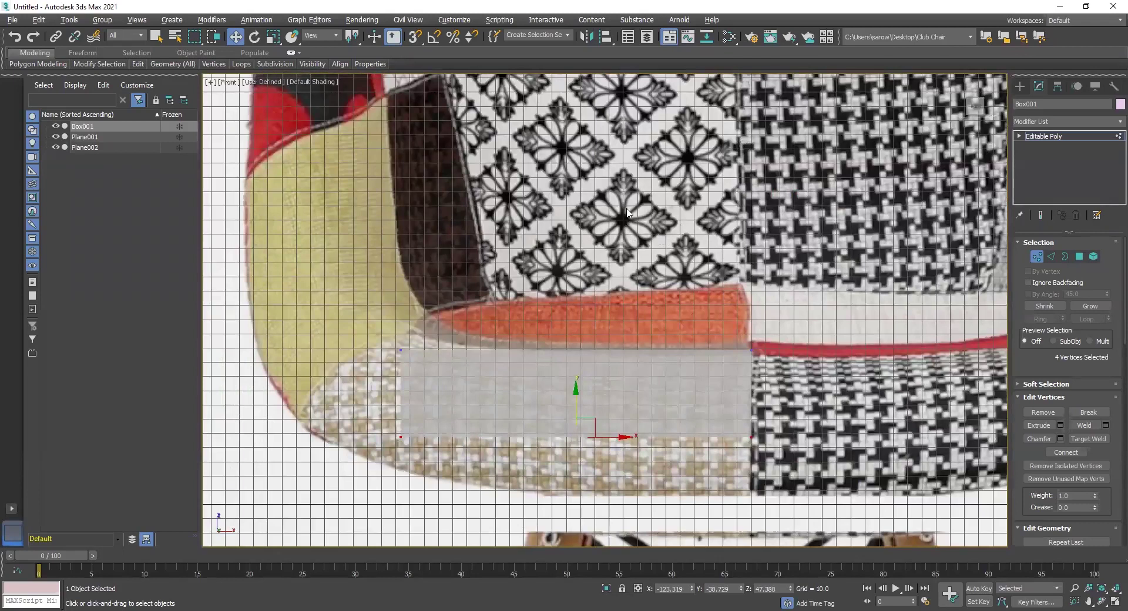
pyautogui.moveTo(498, 377); pyautogui.dragTo(554, 390, button='middle')
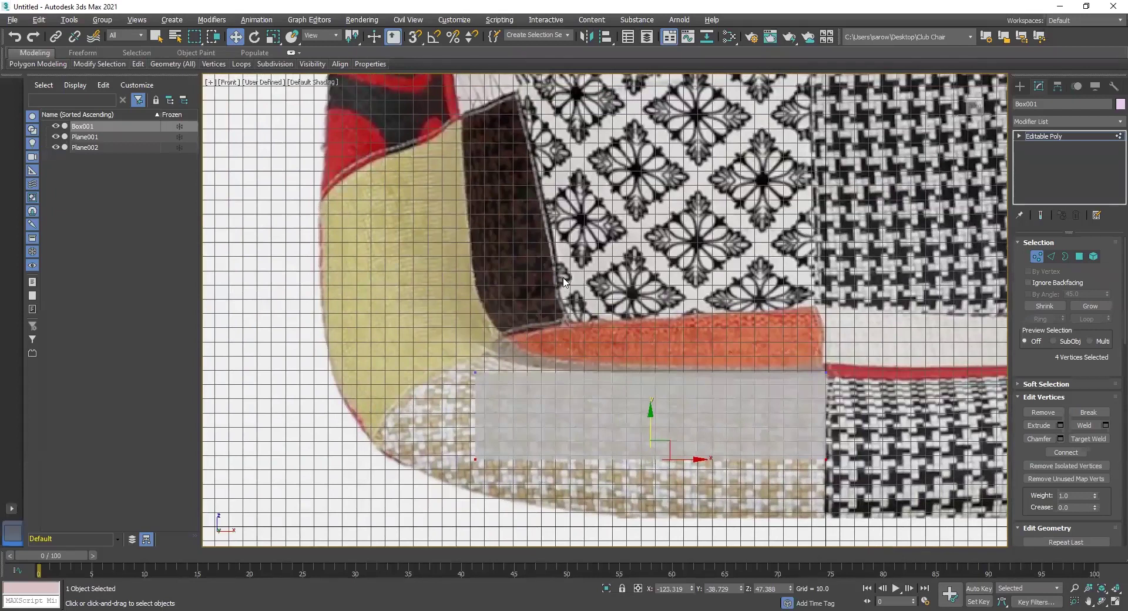
pyautogui.moveTo(566, 320); pyautogui.dragTo(471, 390, button='middle')
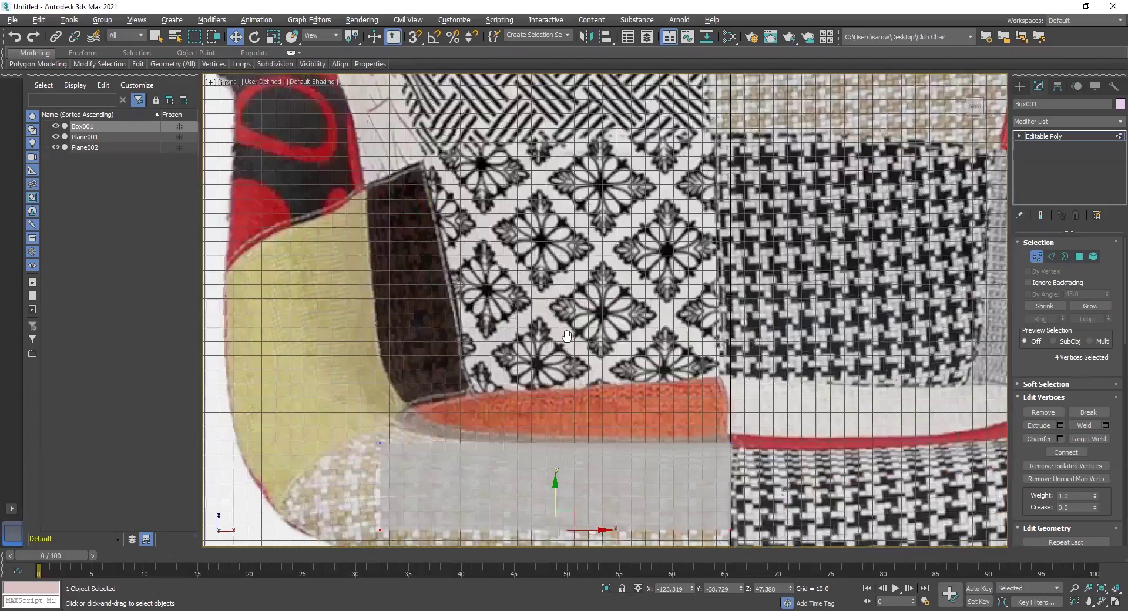
pyautogui.scroll(-3, 593, 353)
pyautogui.scroll(5, 587, 354)
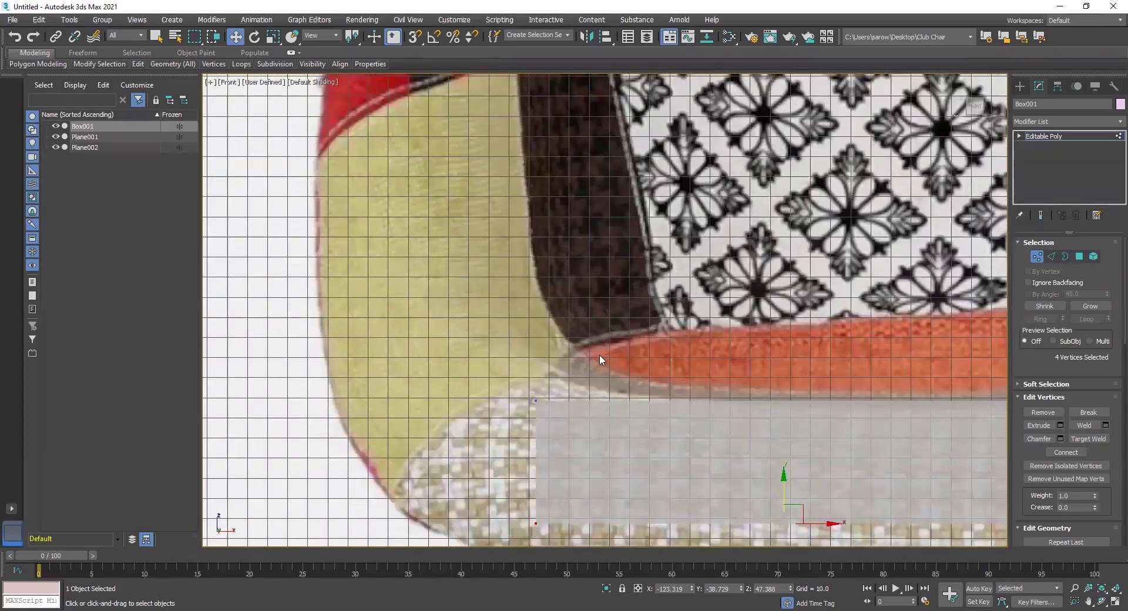
pyautogui.hotkey('alt', 'w')
pyautogui.middleClick(441, 375)
pyautogui.hotkey('alt', 'w')
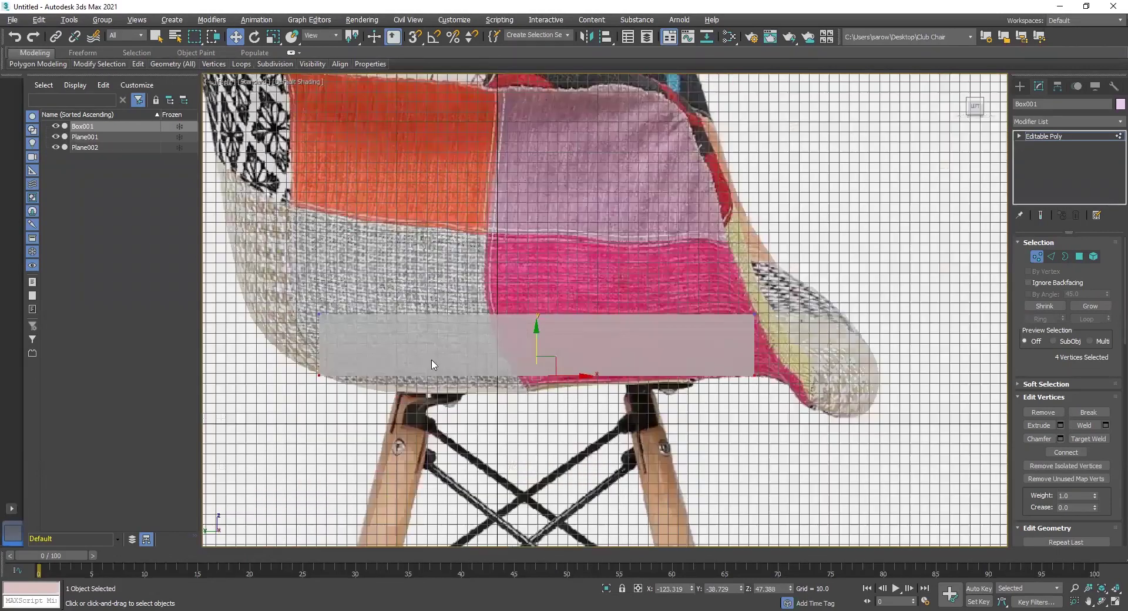
pyautogui.moveTo(703, 370); pyautogui.dragTo(656, 354, button='middle')
pyautogui.moveTo(436, 336); pyautogui.dragTo(483, 247, button='middle')
pyautogui.moveTo(506, 304); pyautogui.dragTo(486, 251, button='middle')
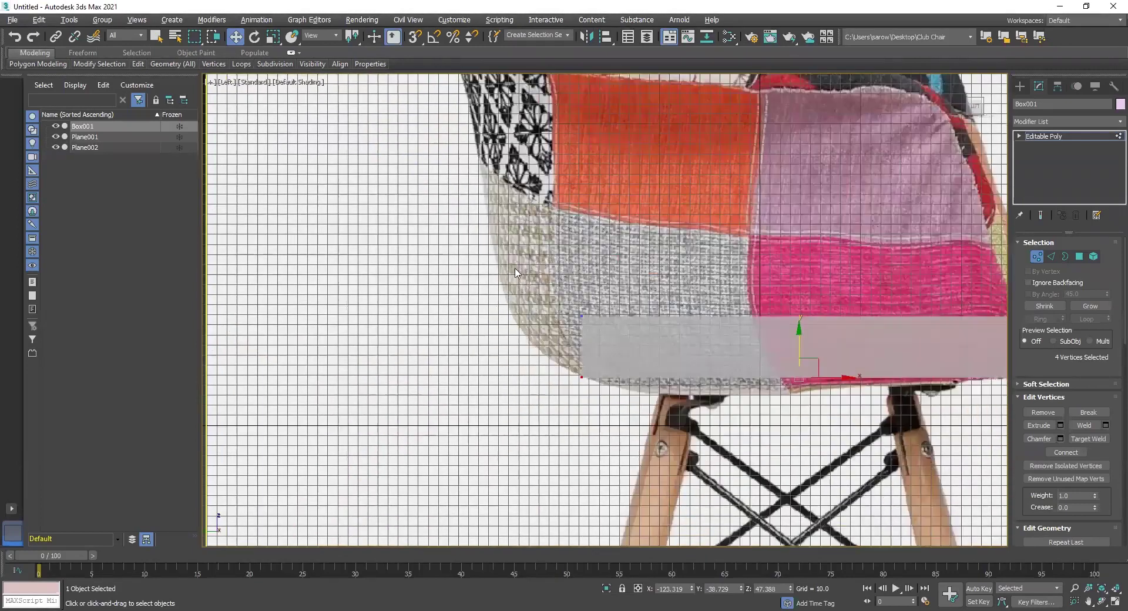
pyautogui.moveTo(570, 288); pyautogui.dragTo(572, 308, button='middle')
# Step: Turn on Edged Faces display in the Perspective, Front and Left views
pyautogui.hotkey('alt', 'w')
pyautogui.middleClick(773, 460)
pyautogui.hotkey('alt', 'w')
pyautogui.keyDown('alt'); pyautogui.moveTo(600, 425); pyautogui.dragTo(778, 410, button='middle'); pyautogui.keyUp('alt')
pyautogui.scroll(7, 580, 397)
pyautogui.keyDown('alt'); pyautogui.moveTo(630, 393); pyautogui.dragTo(598, 348, button='middle'); pyautogui.keyUp('alt')
pyautogui.scroll(3, 599, 350)
pyautogui.scroll(-2, 591, 411)
pyautogui.press('F4')
pyautogui.scroll(-3, 629, 393)
pyautogui.keyDown('alt'); pyautogui.moveTo(630, 393); pyautogui.dragTo(712, 359, button='middle'); pyautogui.keyUp('alt')
pyautogui.hotkey('alt', 'w')
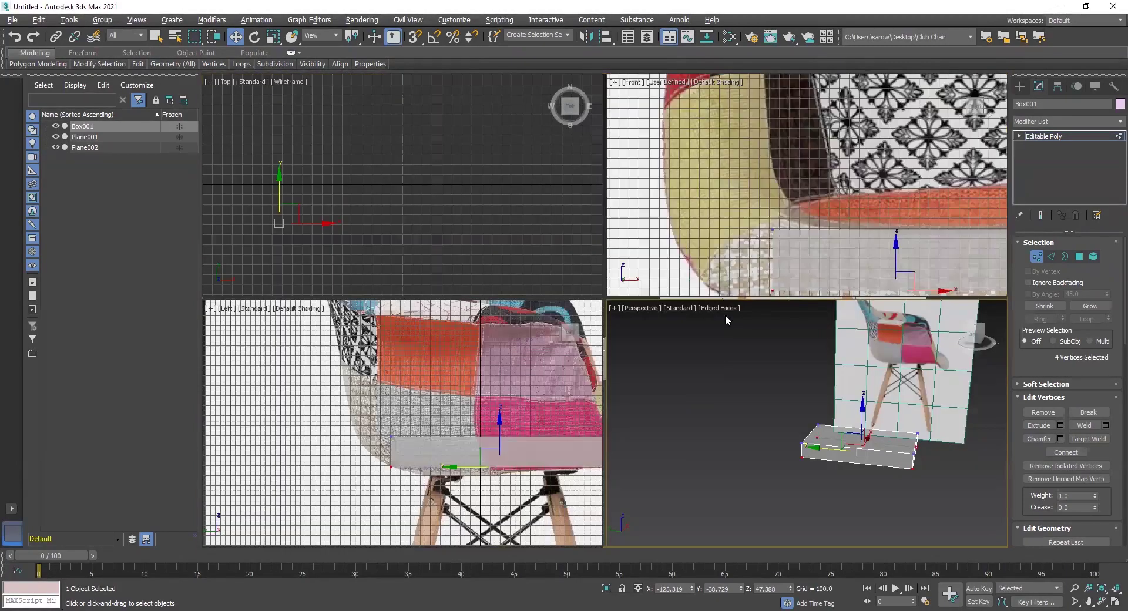
pyautogui.hotkey('alt', 'w')
pyautogui.press('F4')
pyautogui.hotkey('alt', 'w')
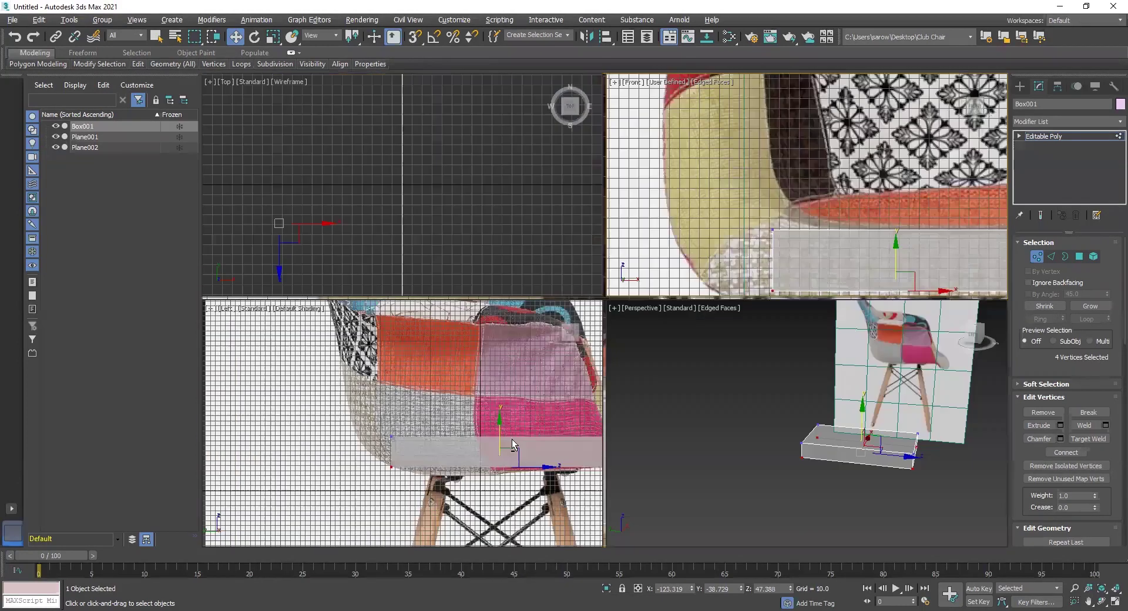
pyautogui.press('F4')
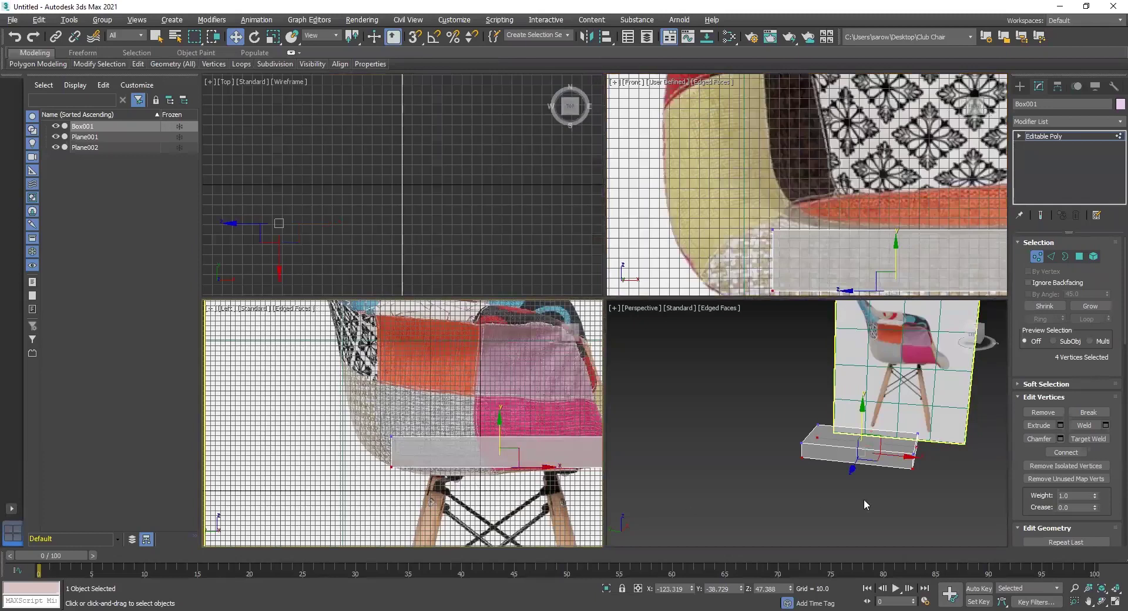
# Step: Select the polygon at the box's rear end and bring it into a full-size Left view against the side reference
pyautogui.middleClick(827, 509)
pyautogui.hotkey('alt', 'w')
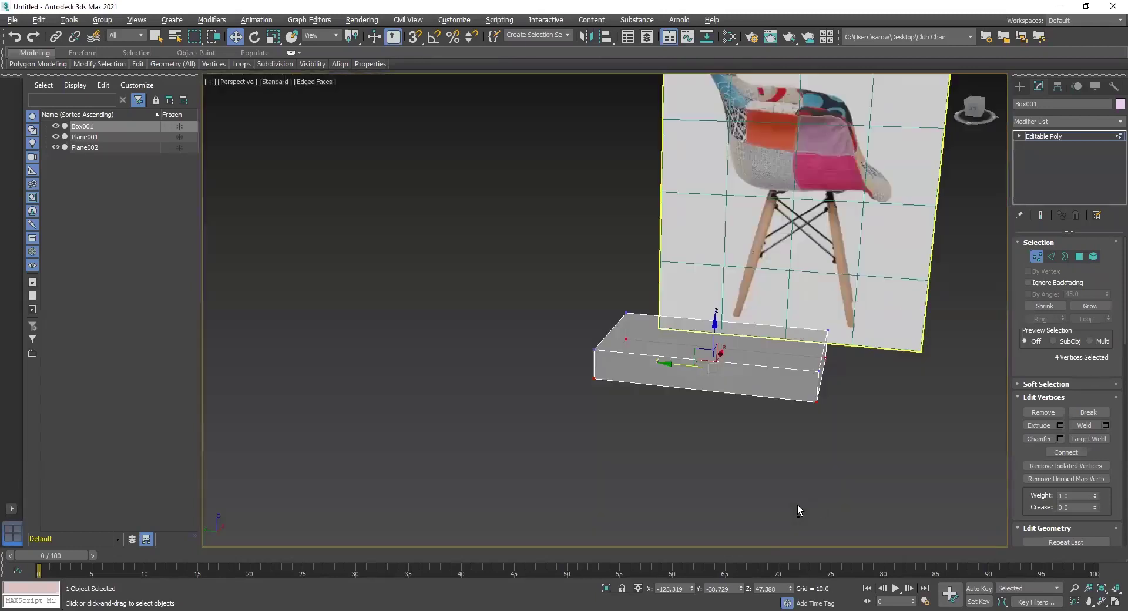
pyautogui.keyDown('alt'); pyautogui.moveTo(699, 412); pyautogui.dragTo(734, 402, button='middle'); pyautogui.keyUp('alt')
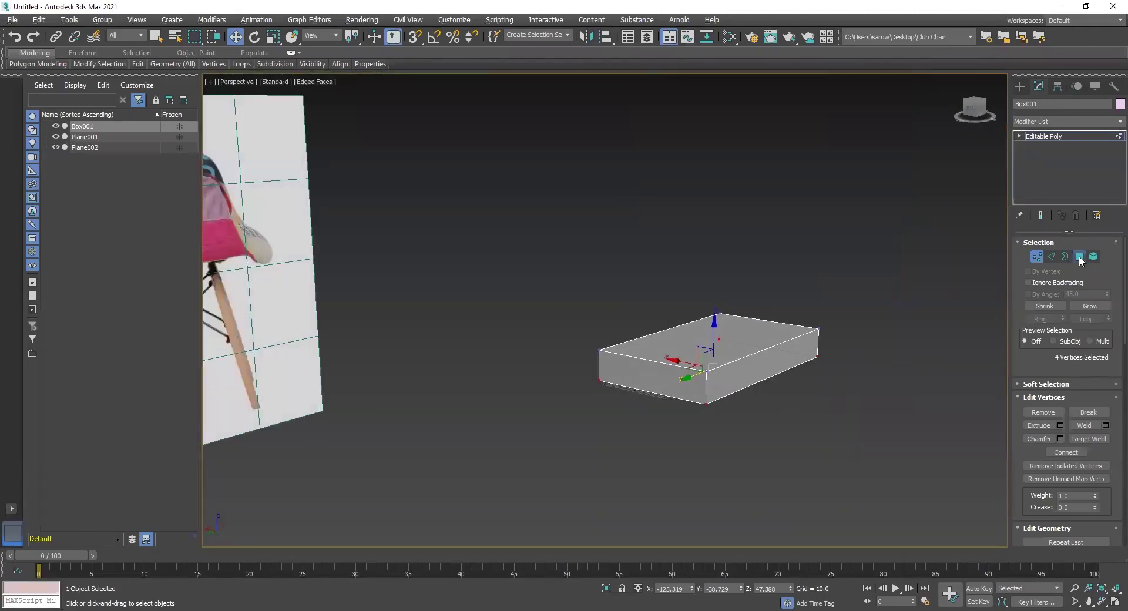
pyautogui.click(1079, 257)
pyautogui.click(649, 376)
pyautogui.keyDown('alt'); pyautogui.moveTo(672, 478); pyautogui.dragTo(633, 466, button='middle'); pyautogui.keyUp('alt')
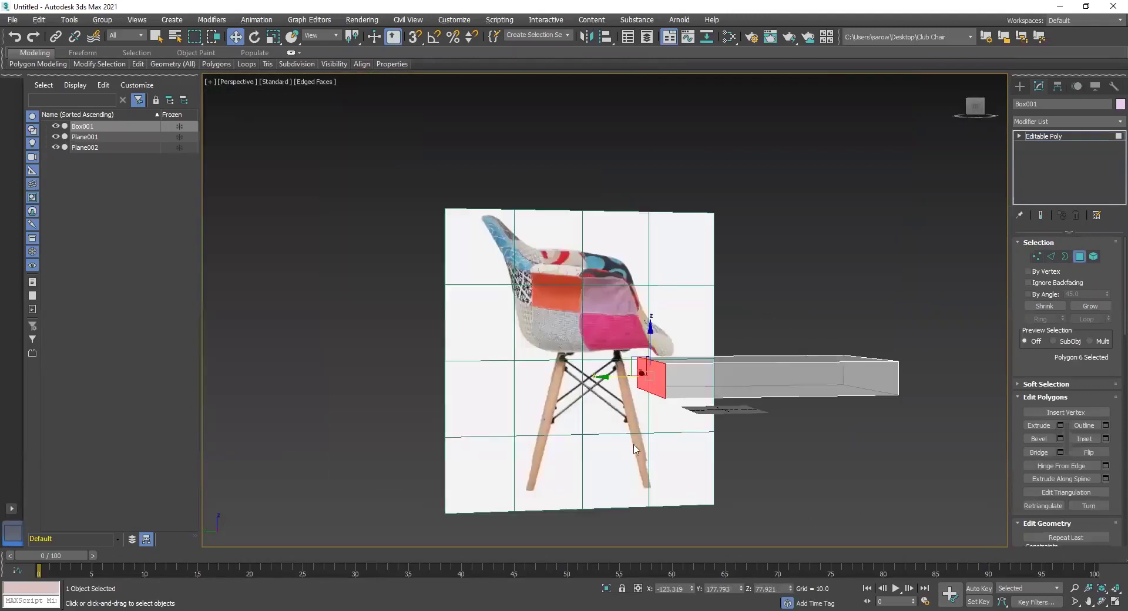
pyautogui.hotkey('alt', 'w')
pyautogui.middleClick(455, 449)
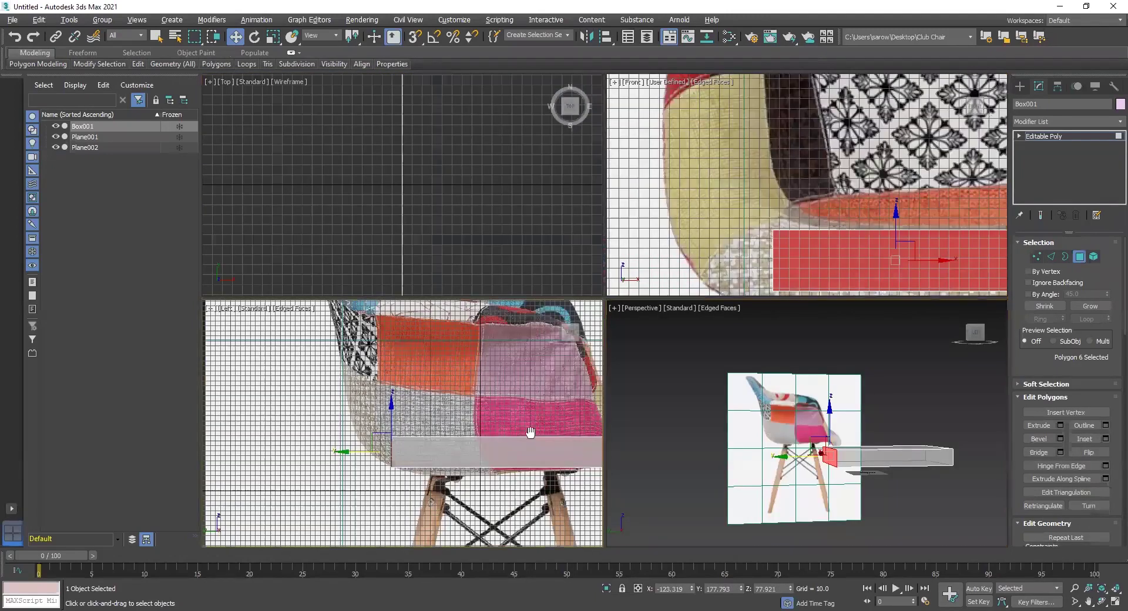
pyautogui.hotkey('alt', 'w')
pyautogui.scroll(-3, 505, 289)
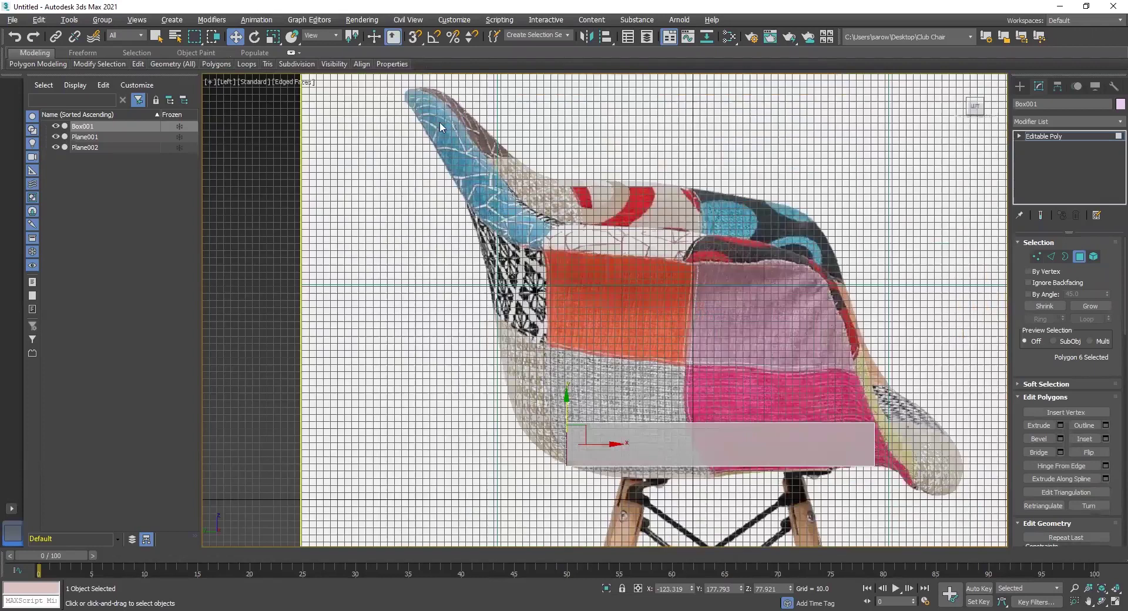
pyautogui.scroll(2, 551, 447)
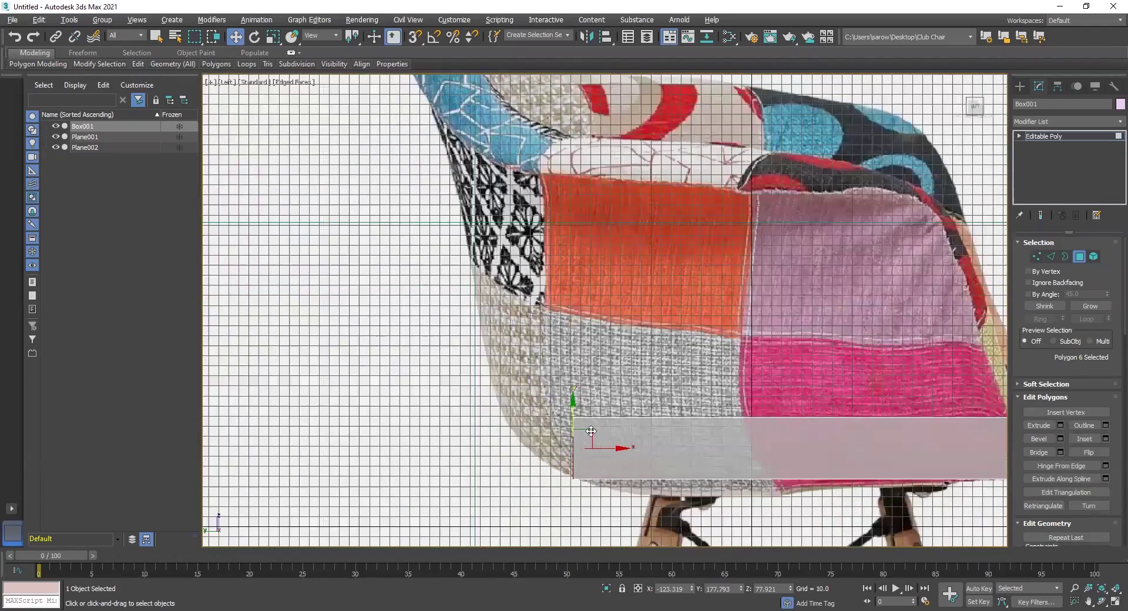
pyautogui.click(587, 438)
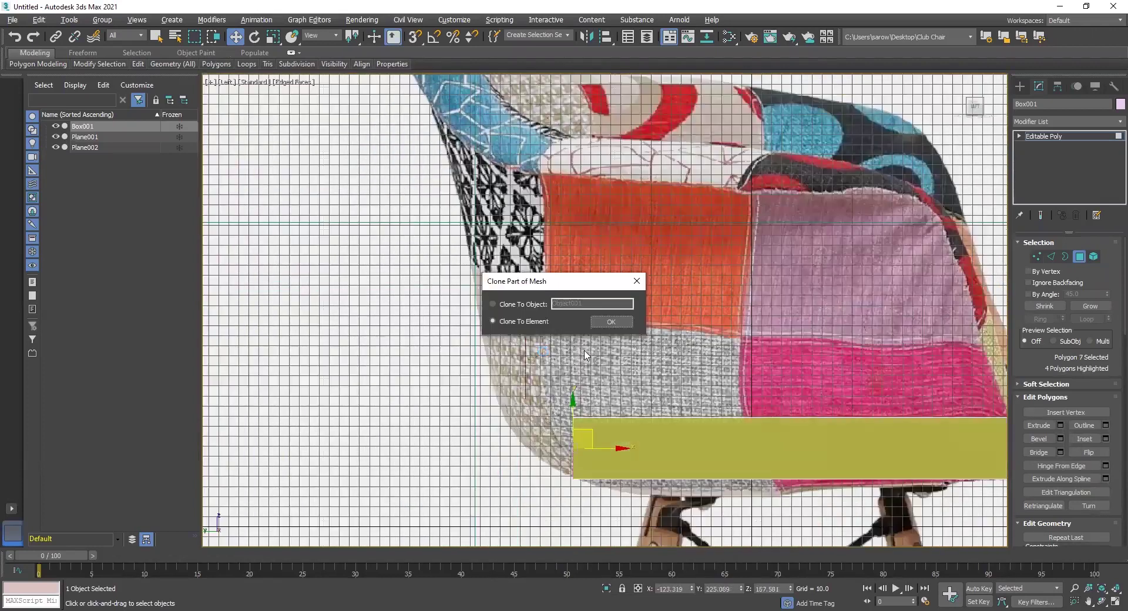
pyautogui.click(611, 322)
pyautogui.click(630, 450)
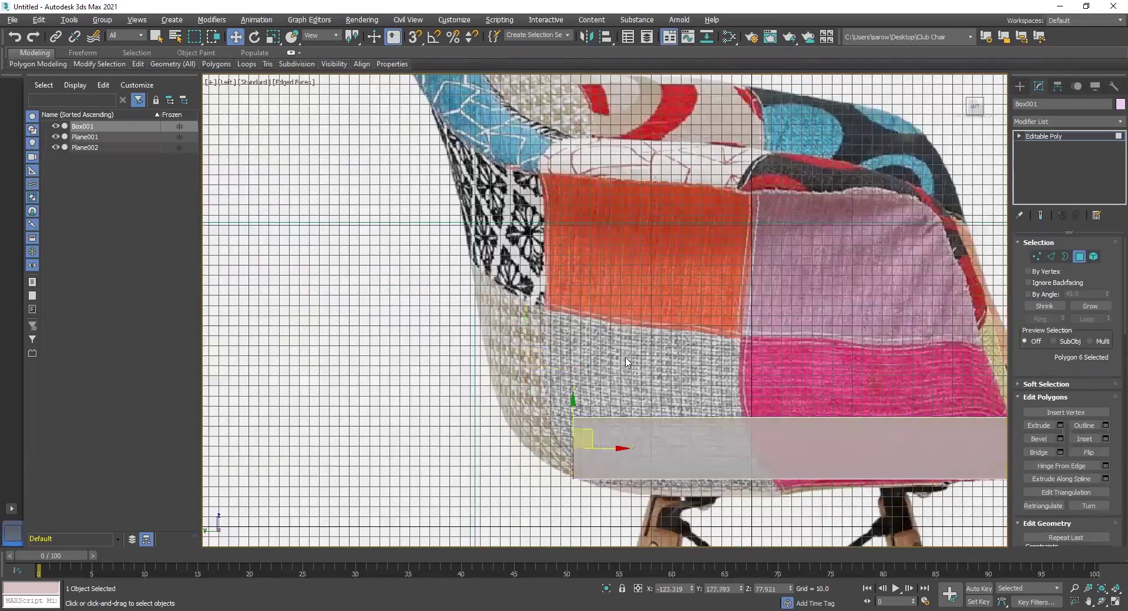
pyautogui.moveTo(585, 437); pyautogui.dragTo(614, 411)
pyautogui.scroll(5, 615, 412)
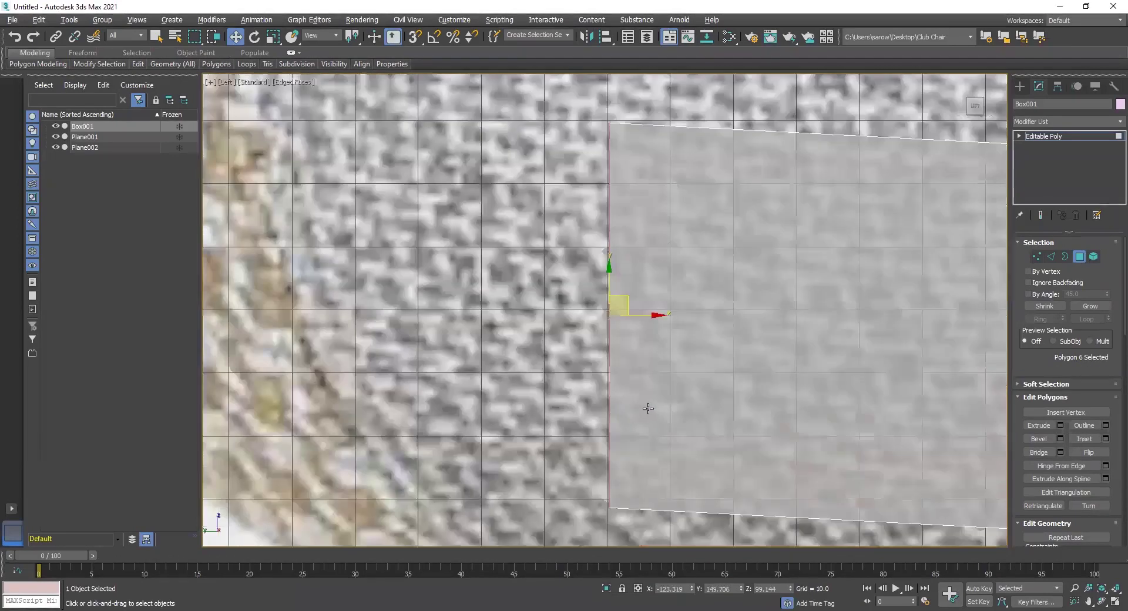
pyautogui.scroll(-3, 650, 407)
pyautogui.scroll(-4, 652, 377)
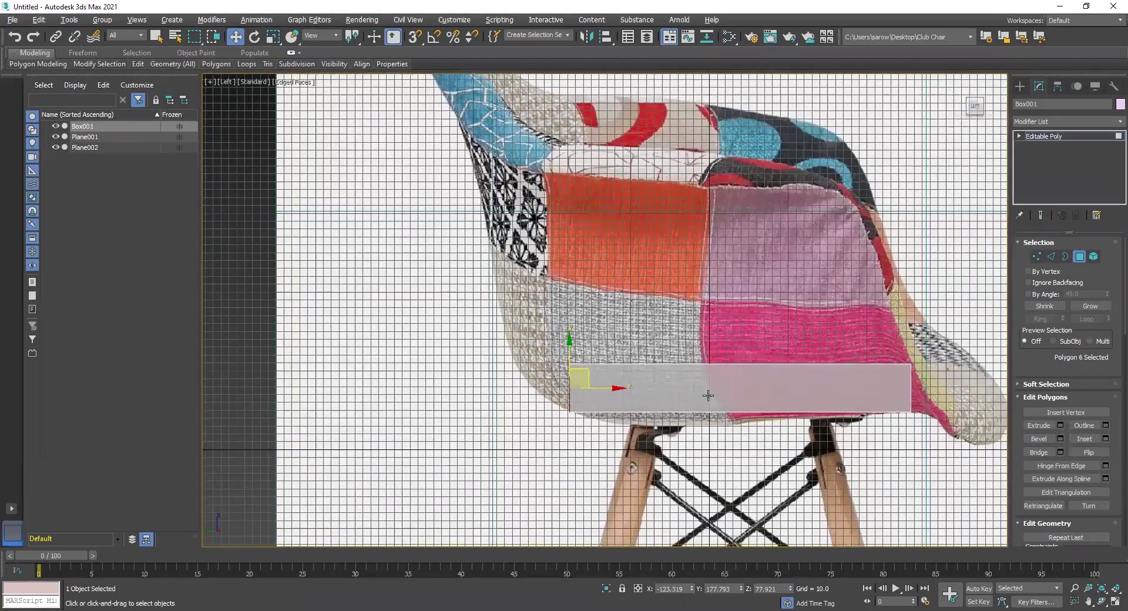
# Step: Extrude the rear end polygon by 10 and move it onto the chair's lower rear curve, to Y about 228, Z about 112
pyautogui.click(1059, 425)
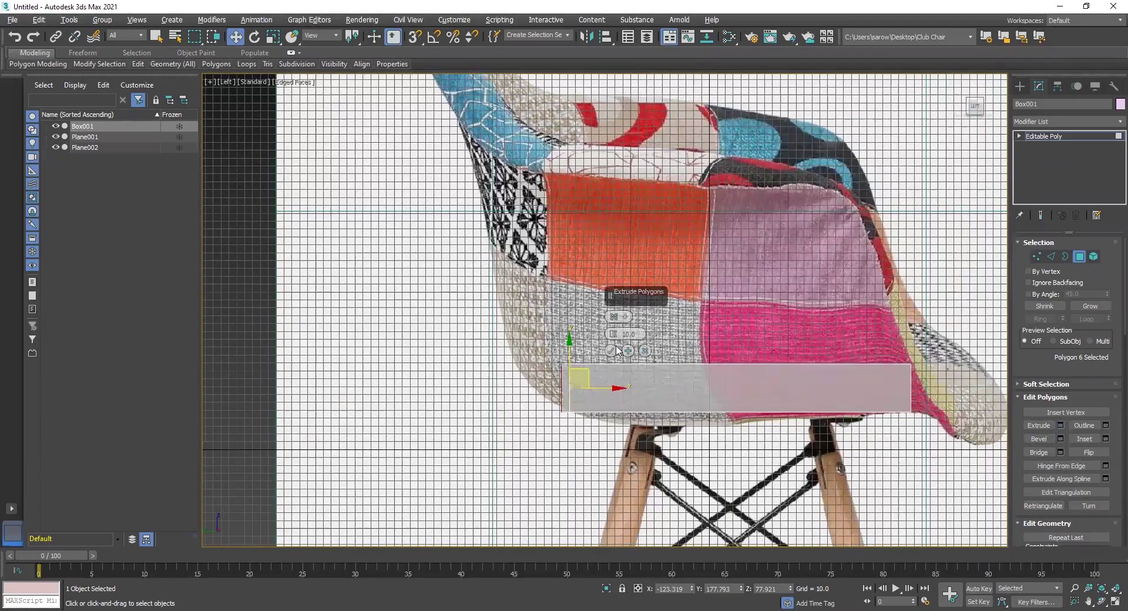
pyautogui.moveTo(569, 395); pyautogui.dragTo(498, 165)
pyautogui.moveTo(506, 191); pyautogui.dragTo(526, 266, button='middle')
pyautogui.moveTo(563, 330); pyautogui.dragTo(560, 260, button='middle')
pyautogui.moveTo(552, 206); pyautogui.dragTo(598, 386)
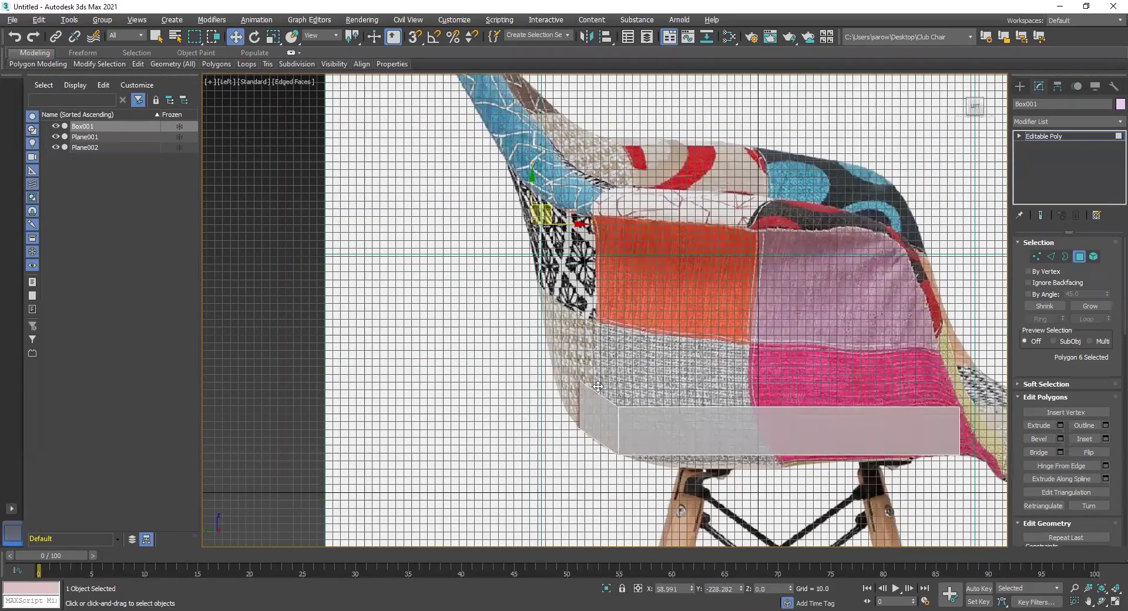
# Step: Tilt the extruded end polygon to follow the rear curve and reposition it to Y about 220, Z about 119
pyautogui.press('e')
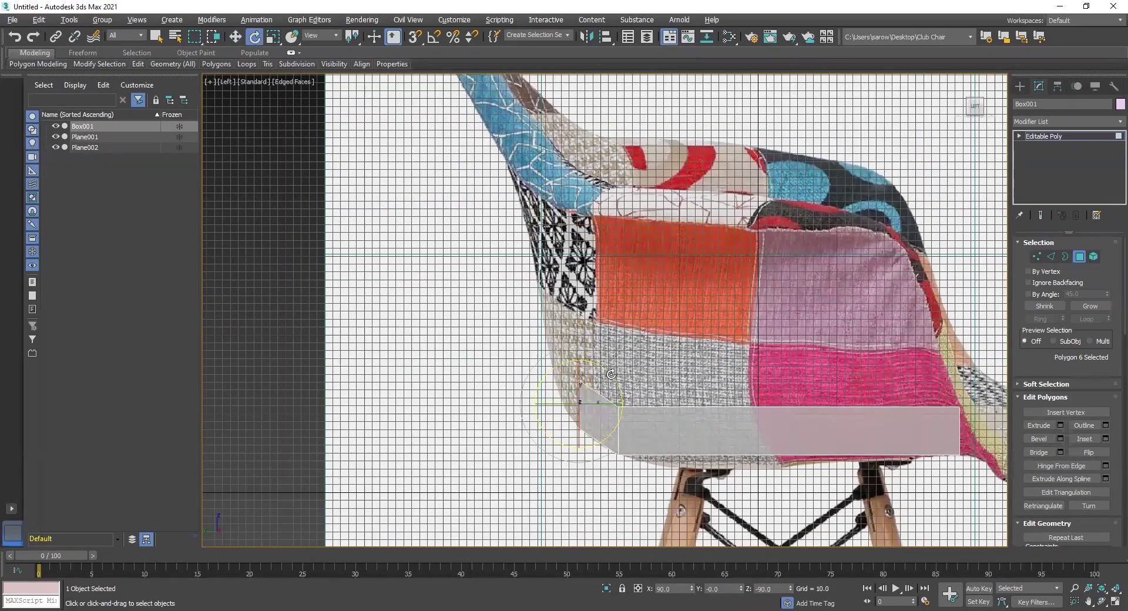
pyautogui.moveTo(617, 393); pyautogui.dragTo(630, 423)
pyautogui.press('w')
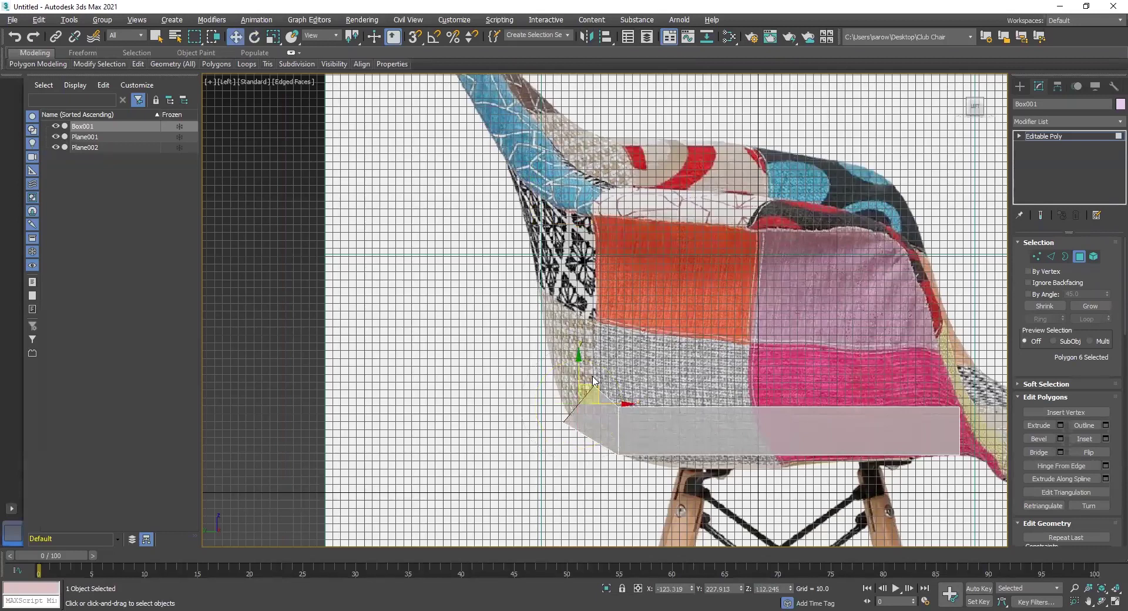
pyautogui.moveTo(590, 382); pyautogui.dragTo(601, 372)
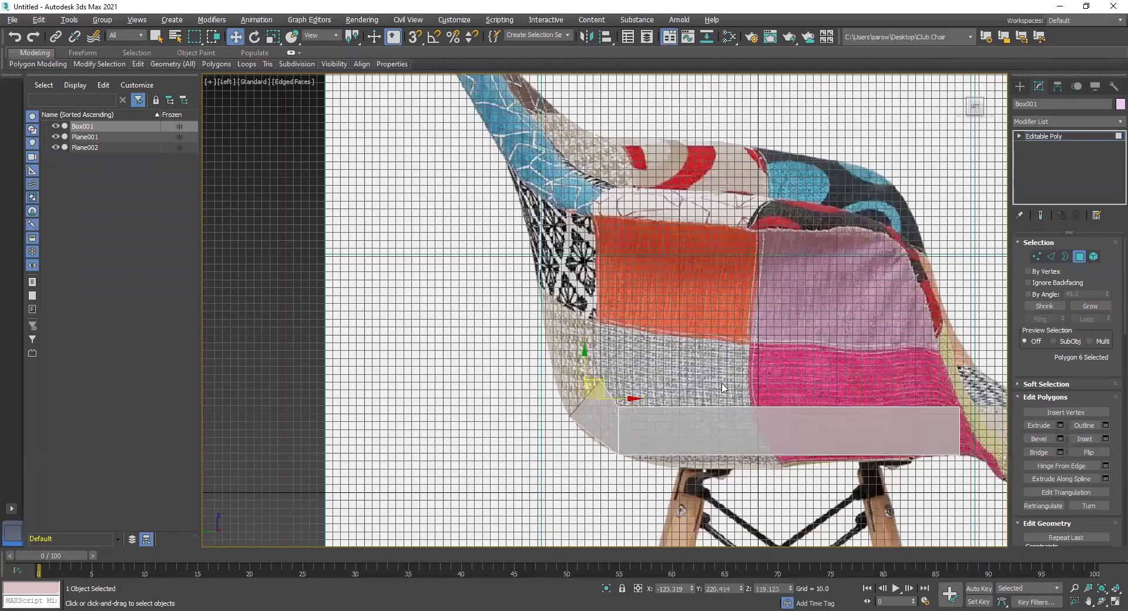
# Step: Extrude the end polygon by 10, move it up the rear curve to Y about 254, Z about 290, and rotate it level
pyautogui.click(1060, 425)
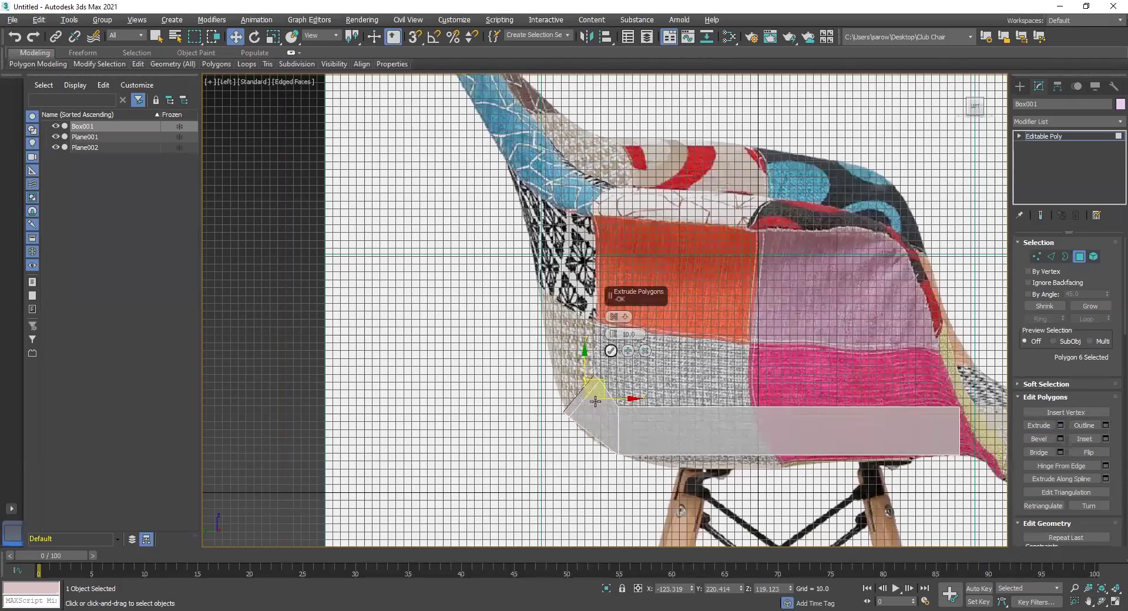
pyautogui.click(611, 351)
pyautogui.moveTo(593, 381); pyautogui.dragTo(611, 304)
pyautogui.press('e')
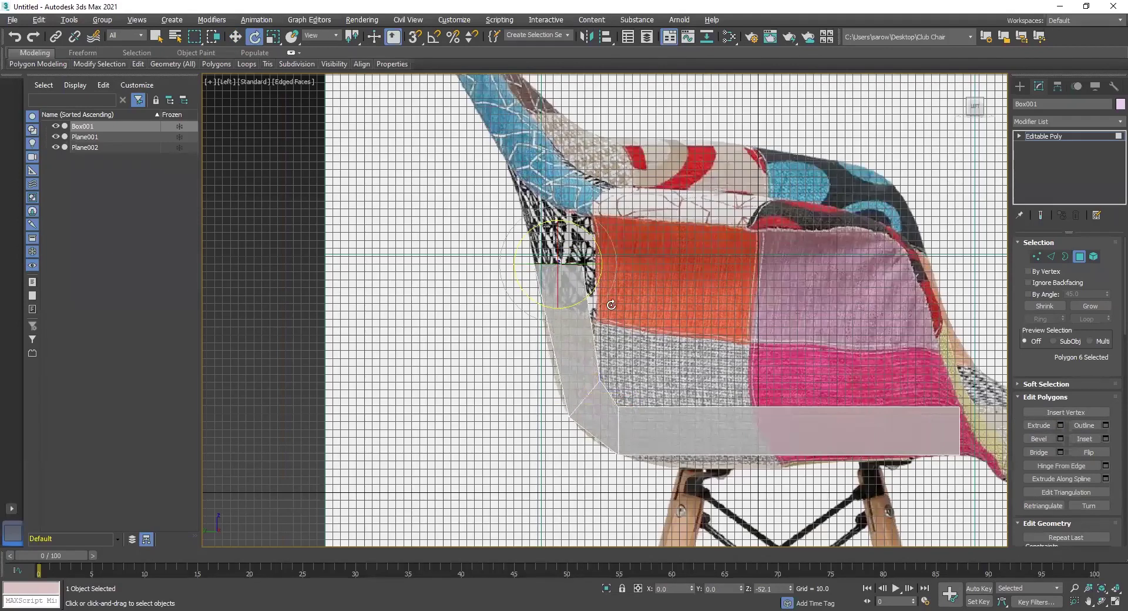
pyautogui.scroll(-1, 647, 318)
pyautogui.scroll(3, 676, 353)
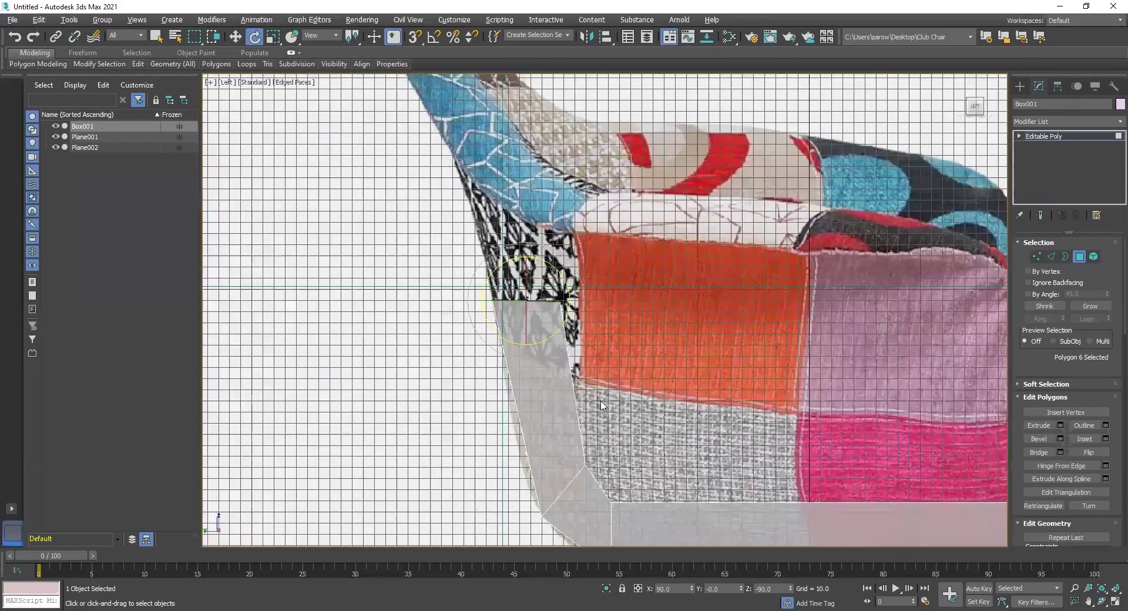
pyautogui.scroll(2, 739, 409)
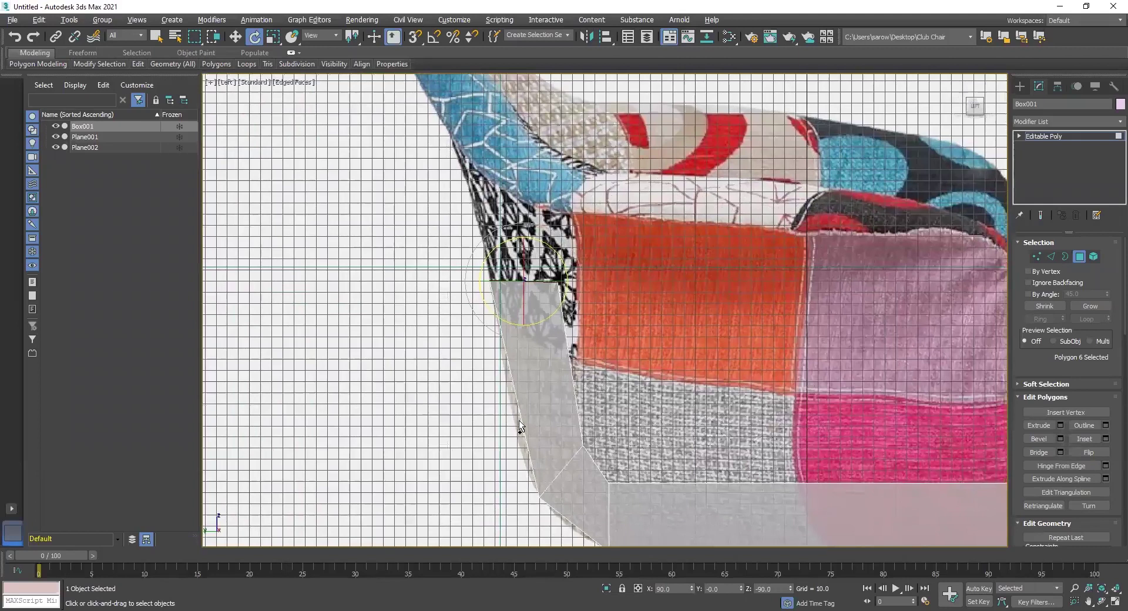
pyautogui.press('r')
pyautogui.press('w')
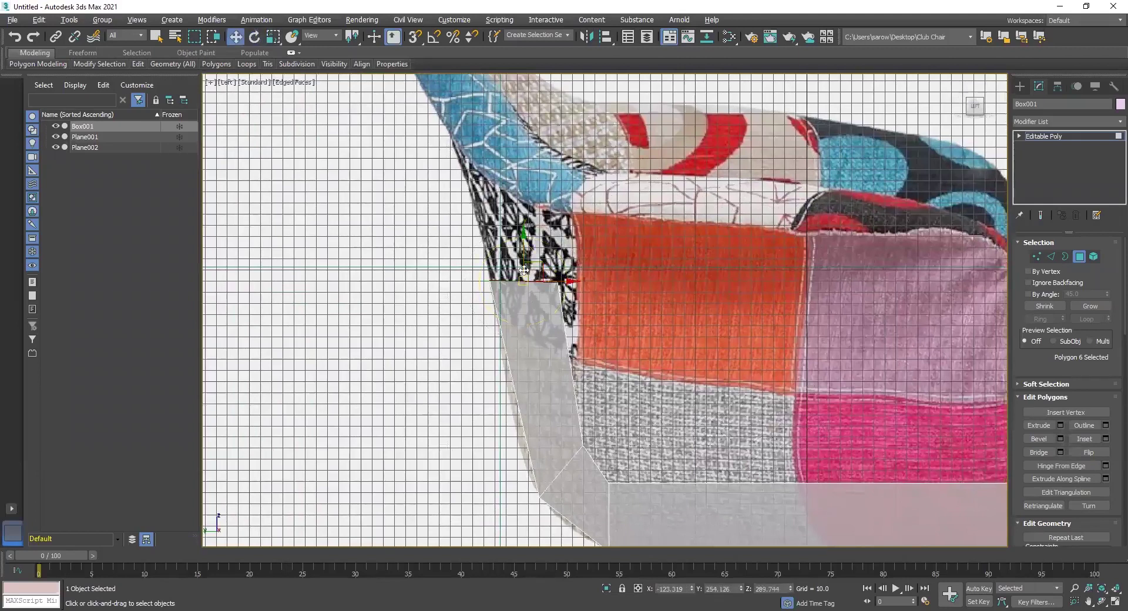
pyautogui.moveTo(546, 268); pyautogui.dragTo(548, 302)
pyautogui.press('r')
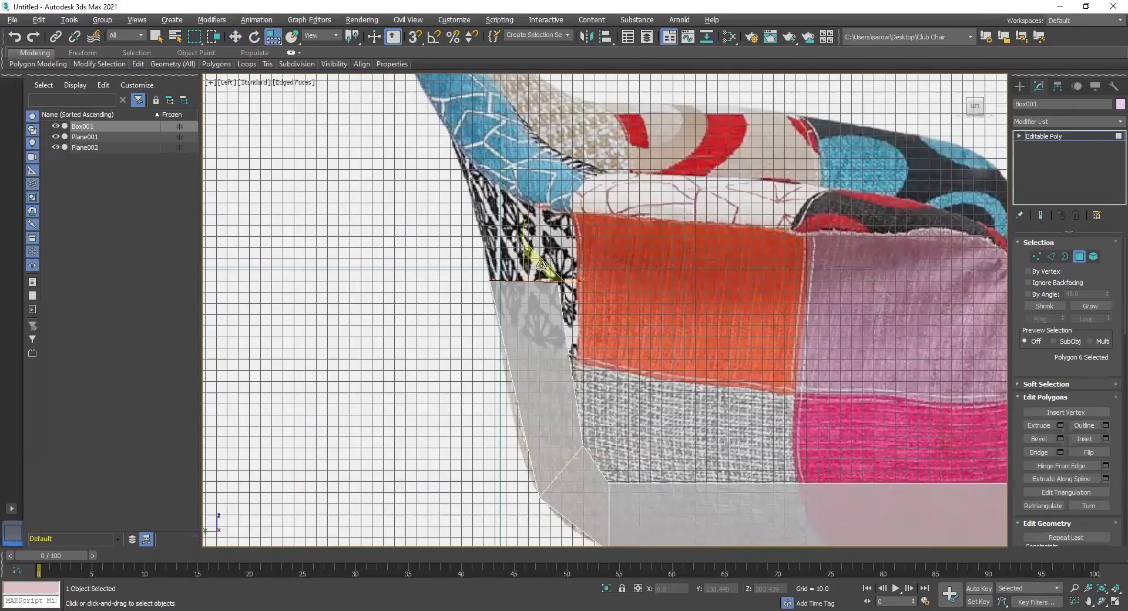
pyautogui.press('w')
pyautogui.moveTo(541, 265); pyautogui.dragTo(532, 217)
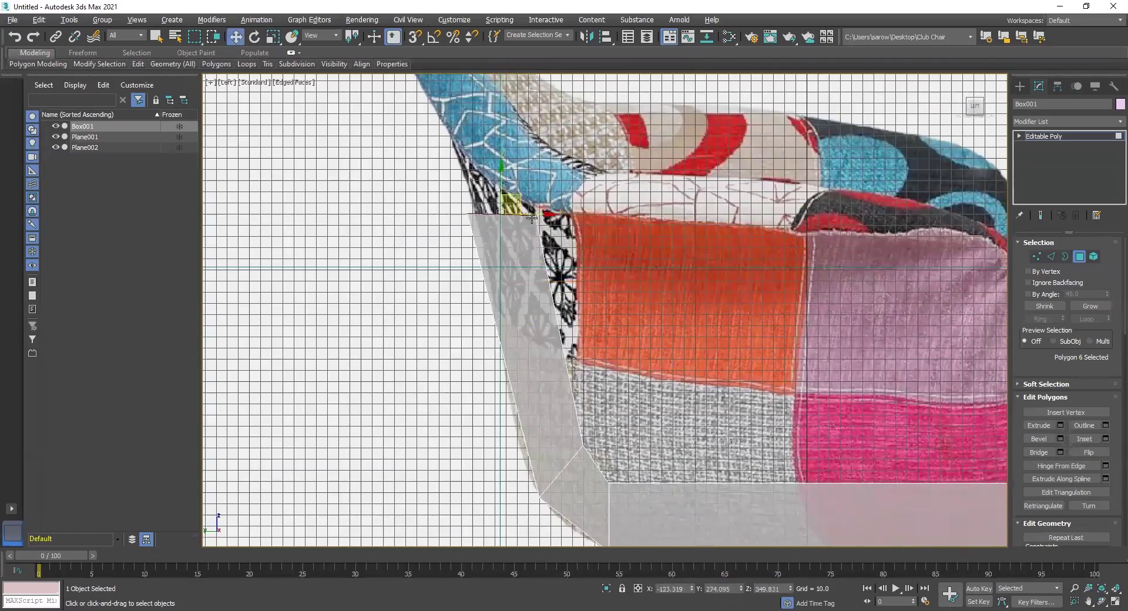
pyautogui.hotkey('ctrl', 'z')
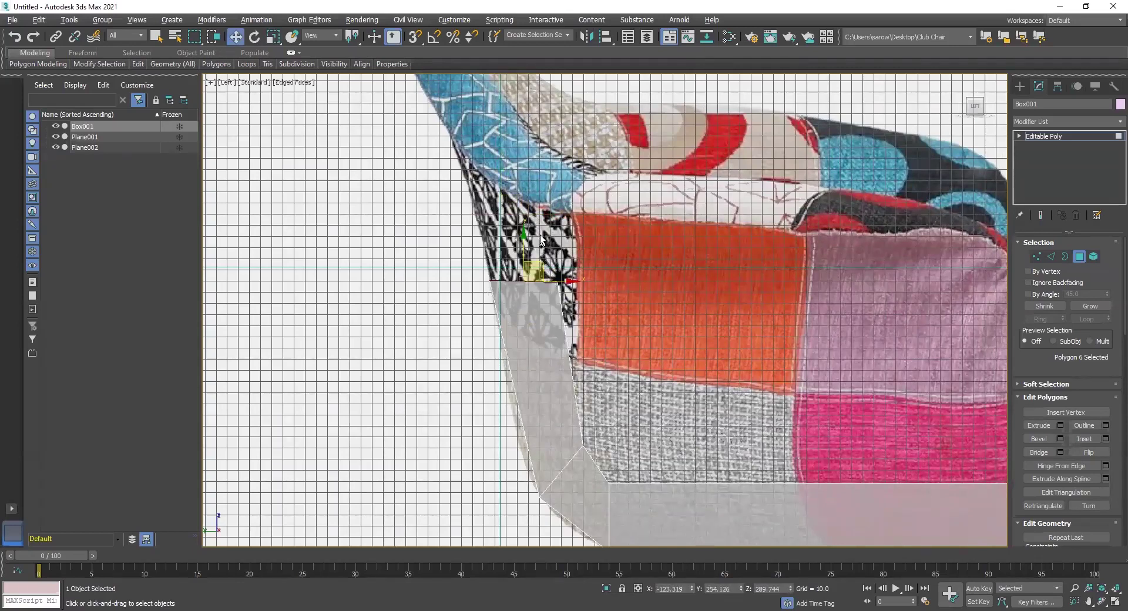
pyautogui.press('r')
pyautogui.press('w')
pyautogui.moveTo(539, 264); pyautogui.dragTo(536, 223)
pyautogui.hotkey('ctrl', 'z')
pyautogui.click(1038, 424)
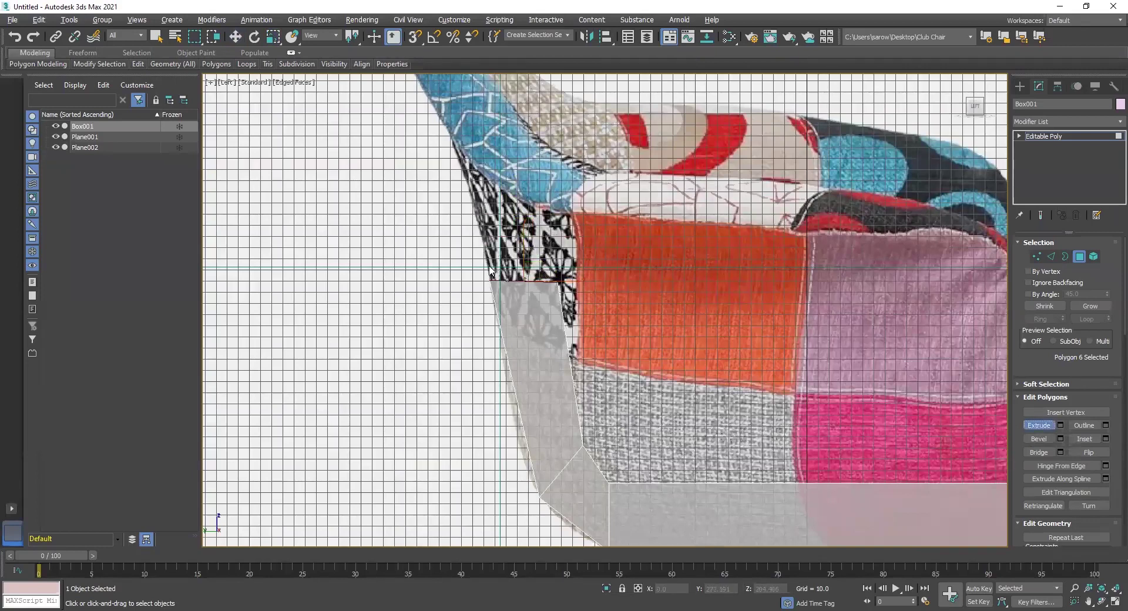
pyautogui.press('w')
pyautogui.moveTo(532, 270); pyautogui.dragTo(605, 54)
pyautogui.hotkey('ctrl', 'z')
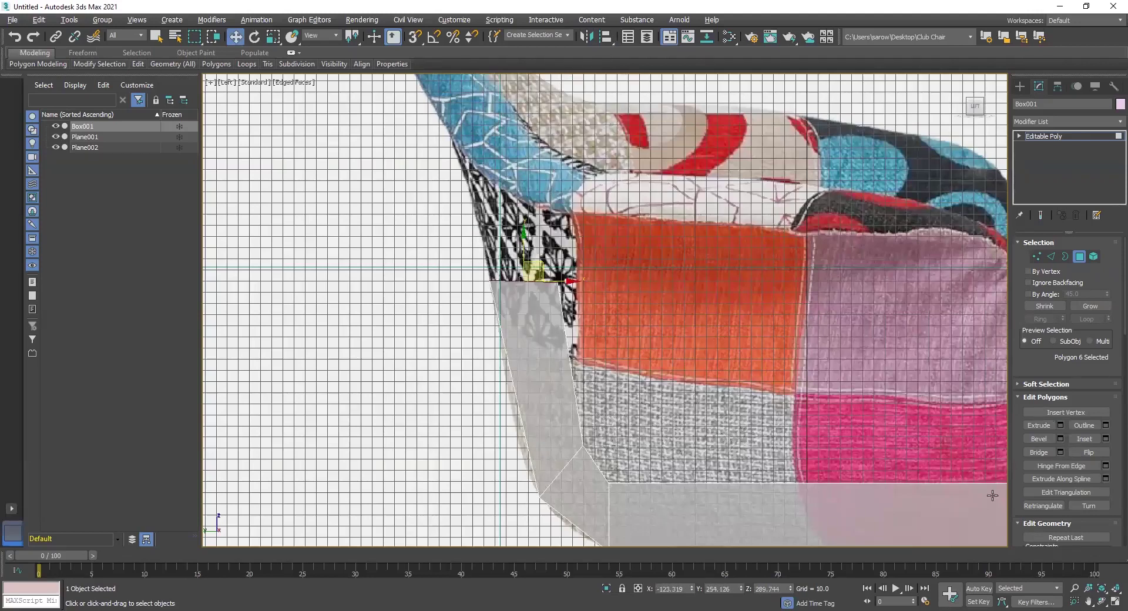
# Step: Extrude the level end polygon upward and move it to the backrest's top at Y about 346, Z about 570
pyautogui.click(1039, 424)
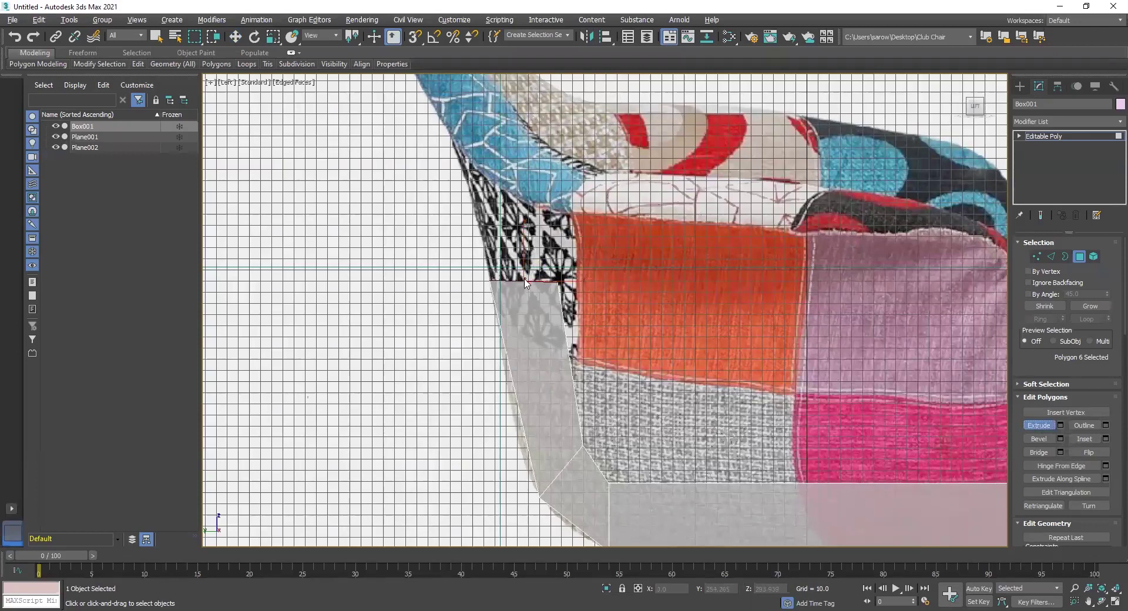
pyautogui.moveTo(527, 280); pyautogui.dragTo(520, 182)
pyautogui.press('w')
pyautogui.moveTo(542, 183); pyautogui.dragTo(588, 330, button='middle')
pyautogui.moveTo(592, 313); pyautogui.dragTo(481, 106)
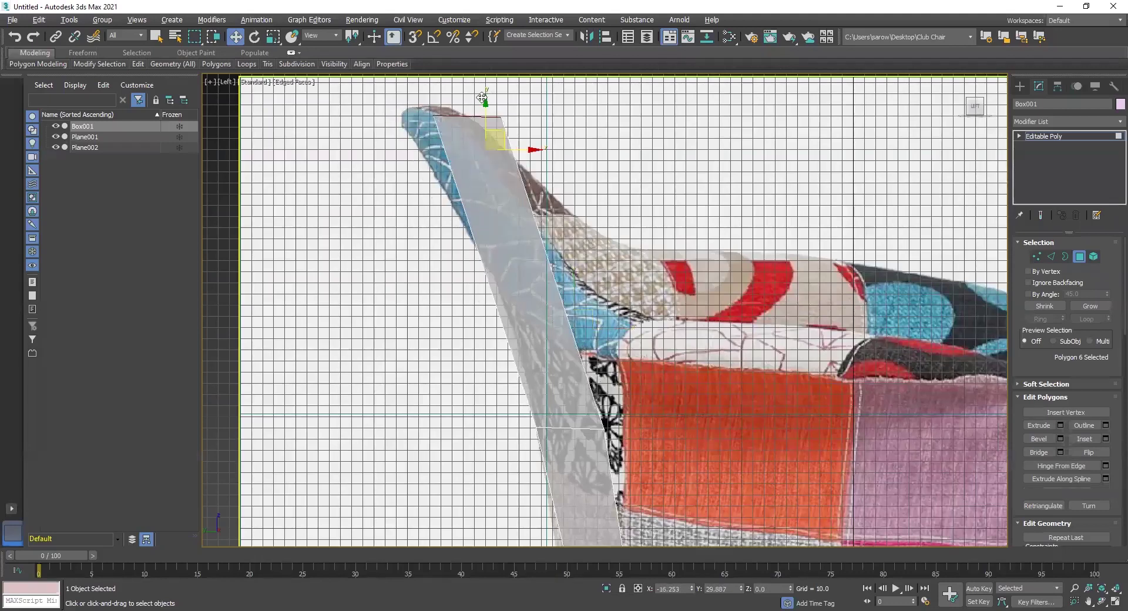
# Step: Tilt the top end polygon to suit the backrest's lean and move it to Y about 369, Z about 572
pyautogui.hotkey('alt', 'w')
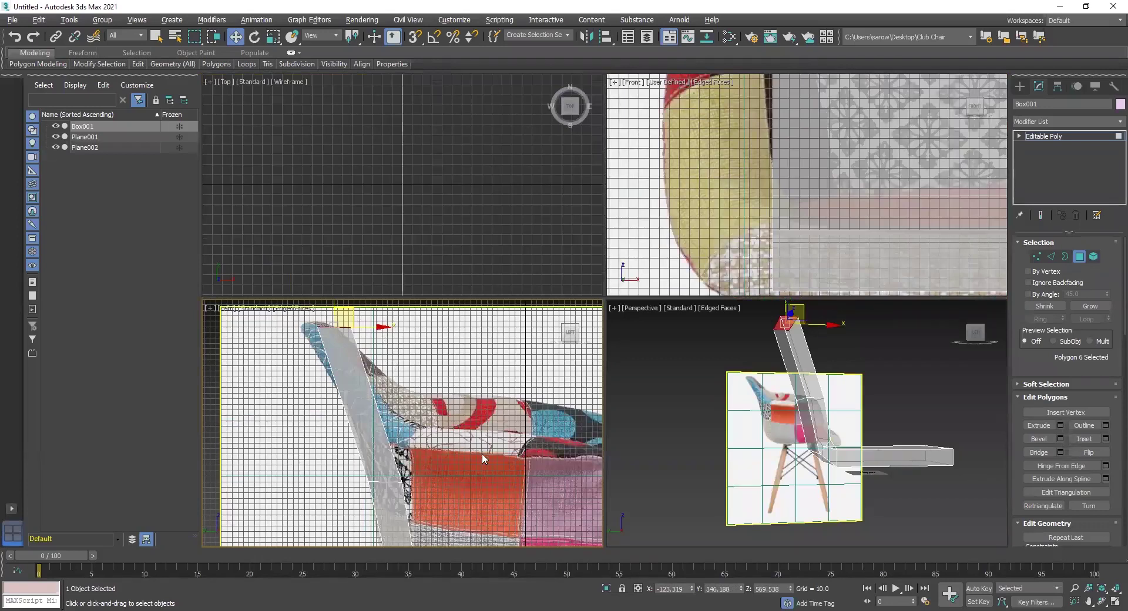
pyautogui.moveTo(464, 482); pyautogui.dragTo(456, 407, button='middle')
pyautogui.moveTo(499, 497); pyautogui.dragTo(494, 477, button='middle')
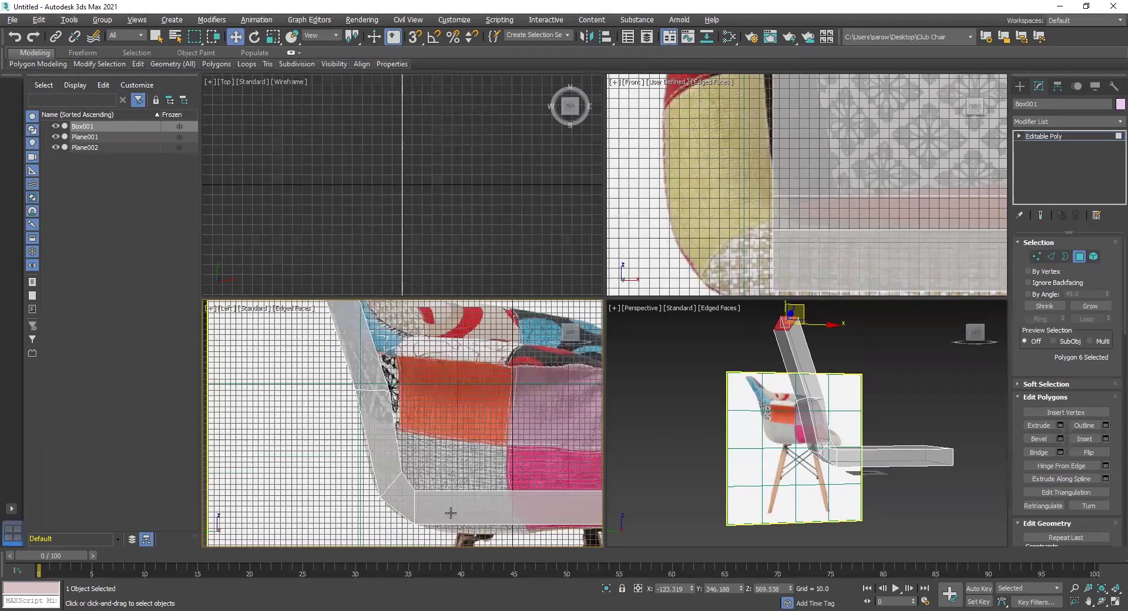
pyautogui.moveTo(418, 463); pyautogui.dragTo(433, 584, button='middle')
pyautogui.moveTo(392, 410); pyautogui.dragTo(403, 439, button='middle')
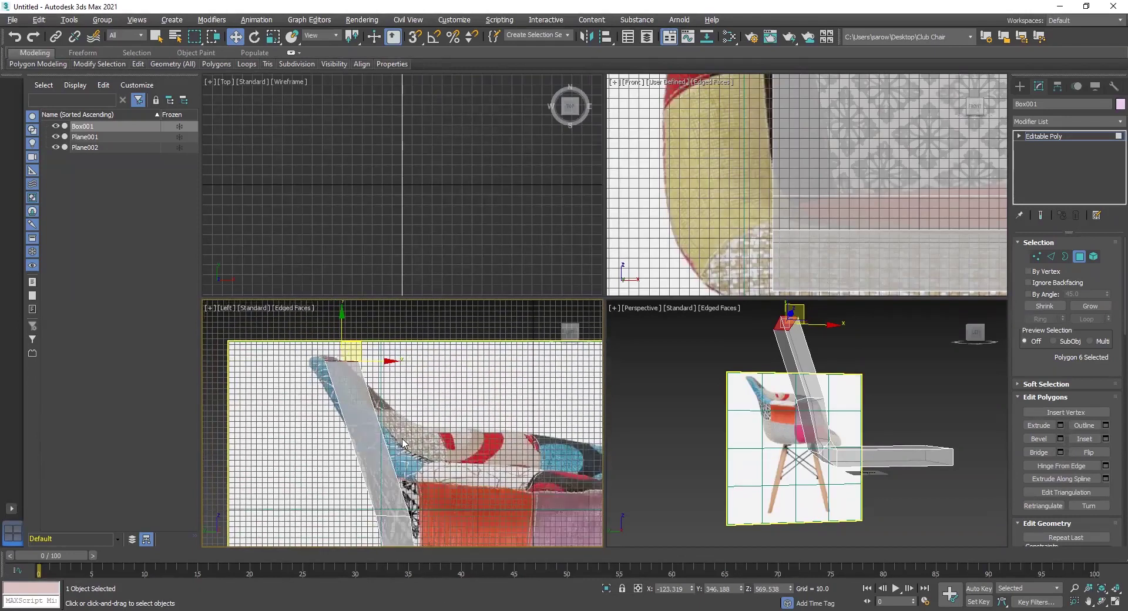
pyautogui.hotkey('alt', 'w')
pyautogui.scroll(2, 415, 272)
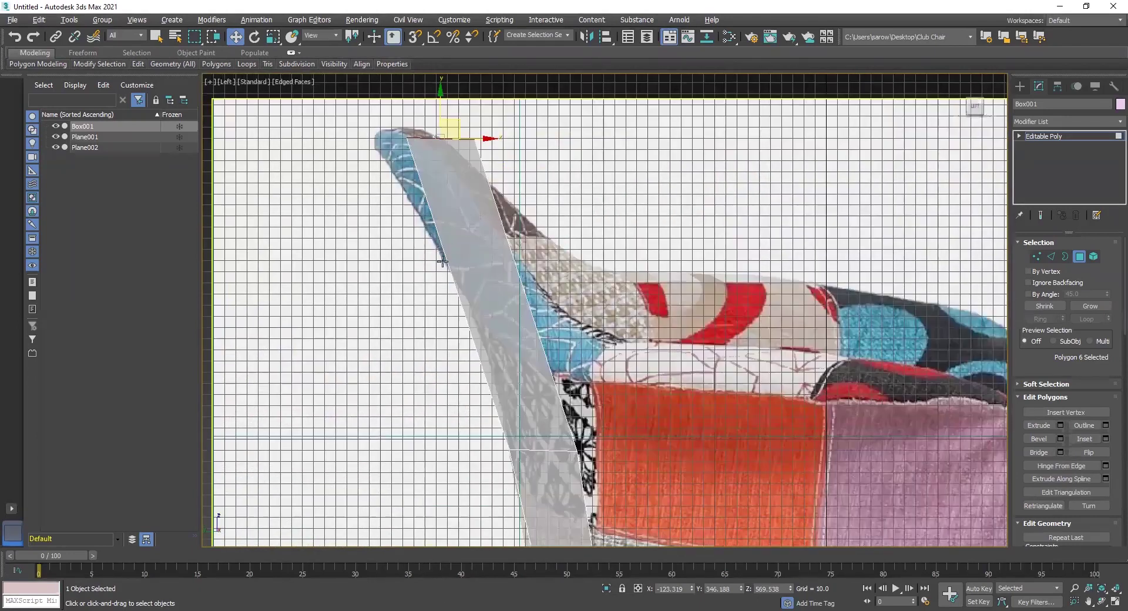
pyautogui.press('e')
pyautogui.moveTo(442, 261); pyautogui.dragTo(444, 310, button='middle')
pyautogui.moveTo(478, 170); pyautogui.dragTo(453, 128)
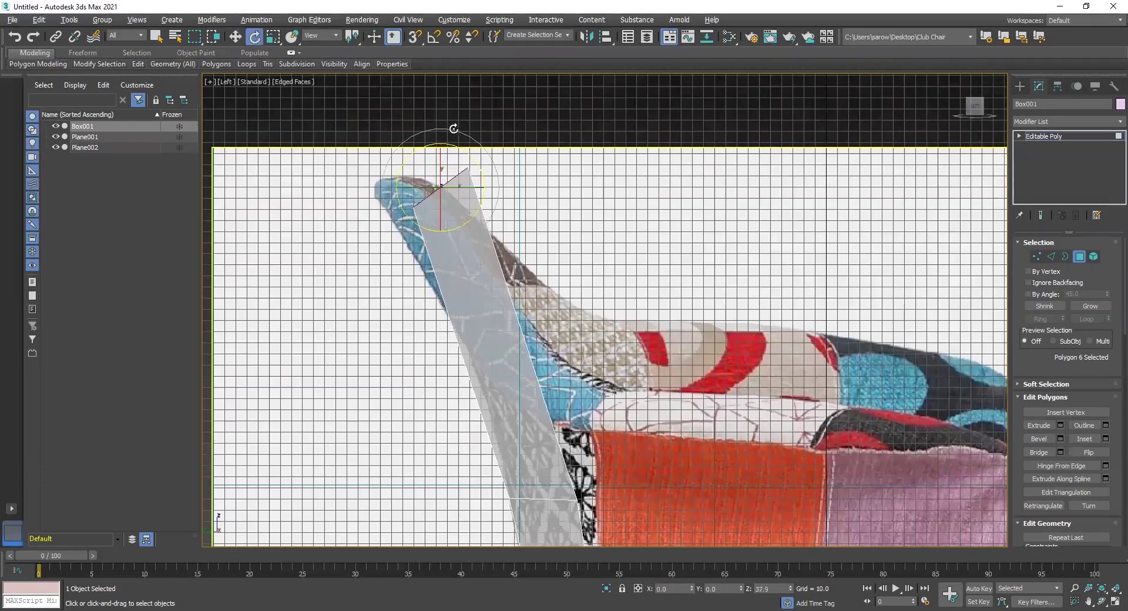
pyautogui.press('w')
pyautogui.moveTo(460, 175); pyautogui.dragTo(436, 173)
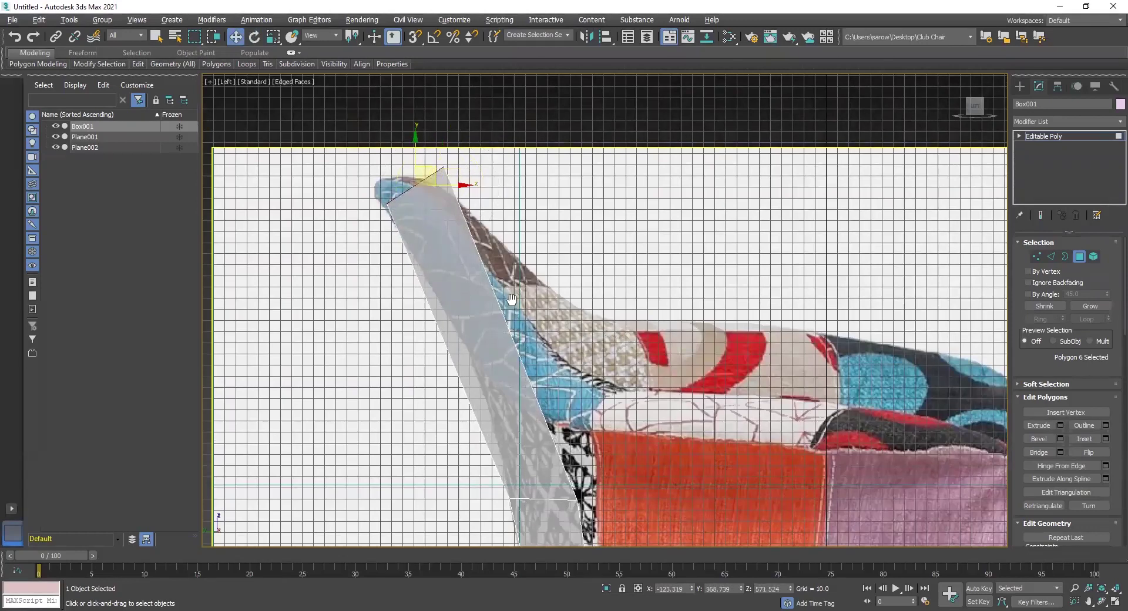
# Step: Nudge the tilted top polygon slightly forward and down so it sits inside the backrest's tip in the reference
pyautogui.scroll(1, 452, 273)
pyautogui.scroll(1, 464, 235)
pyautogui.scroll(2, 446, 257)
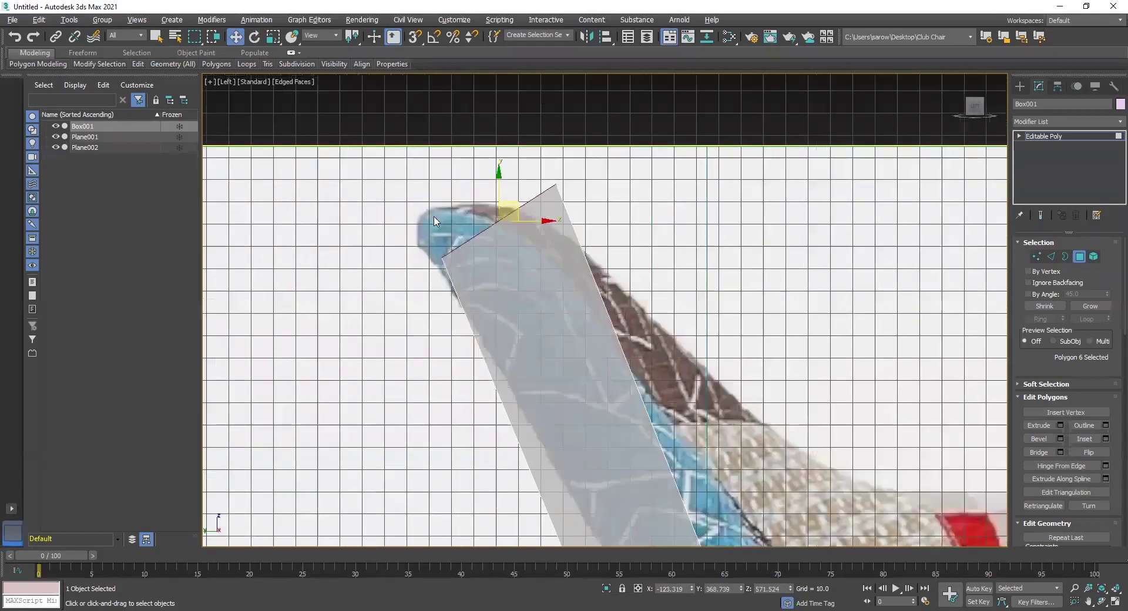
pyautogui.moveTo(544, 195); pyautogui.dragTo(570, 201)
# Step: Switch to vertex editing and pull the inner vertices at the backrest's middle joint back to narrow the section
pyautogui.moveTo(551, 410); pyautogui.dragTo(439, 109, button='middle')
pyautogui.moveTo(587, 501); pyautogui.dragTo(524, 282, button='middle')
pyautogui.moveTo(457, 376); pyautogui.dragTo(469, 367)
pyautogui.hotkey('ctrl', 'z')
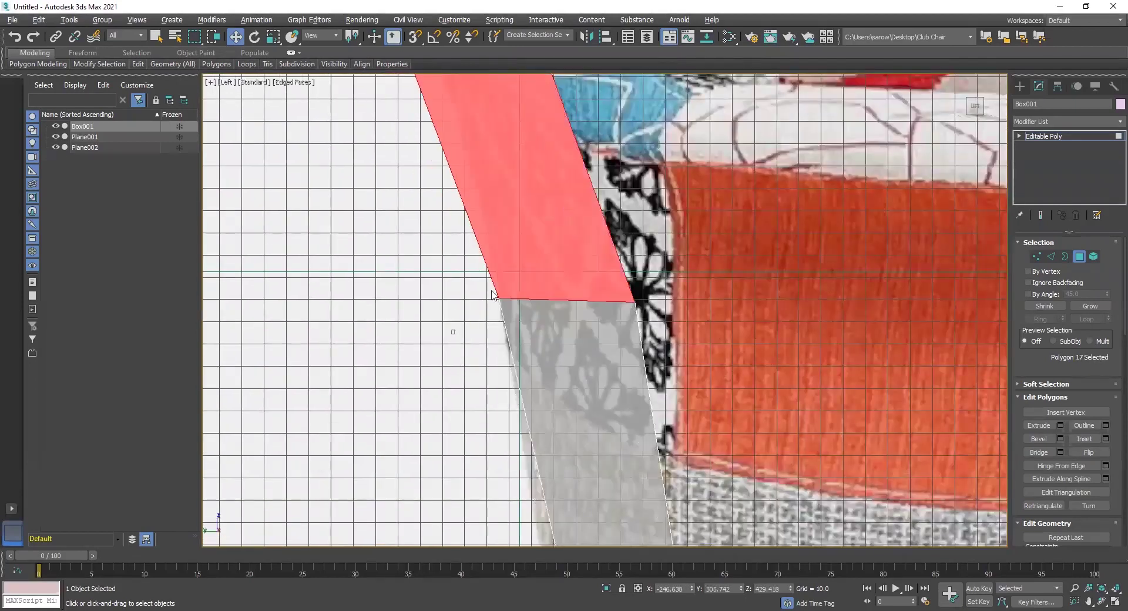
pyautogui.moveTo(492, 291); pyautogui.dragTo(520, 271)
pyautogui.press('1')
pyautogui.moveTo(478, 338); pyautogui.dragTo(521, 286)
pyautogui.moveTo(656, 281); pyautogui.dragTo(620, 344)
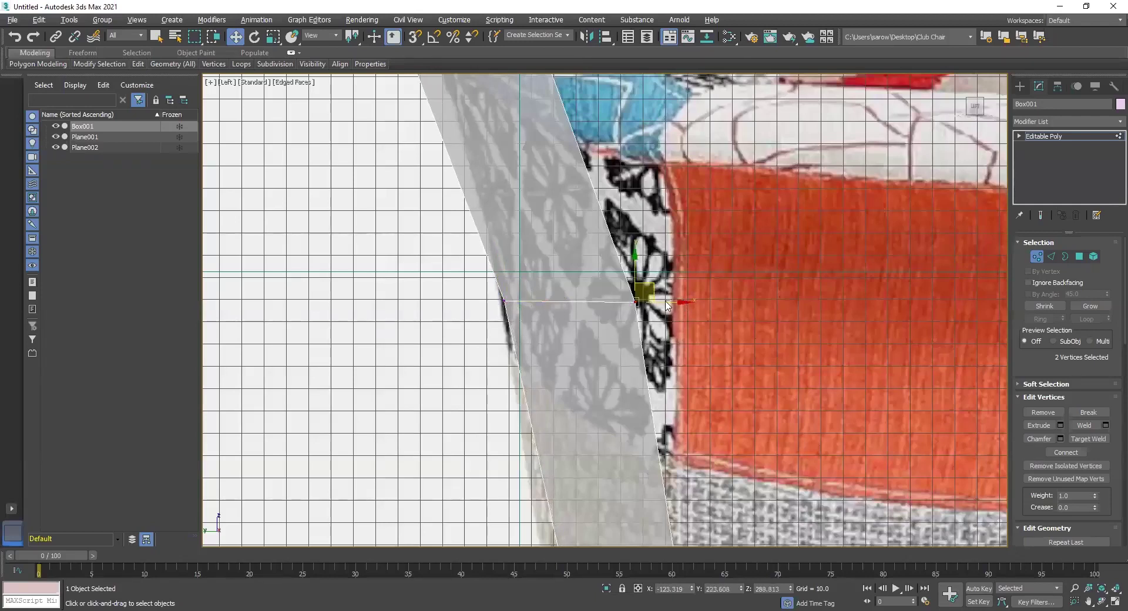
pyautogui.moveTo(677, 310); pyautogui.dragTo(636, 300)
# Step: Move the inner vertices at the lower rear bend down and back to Y about 215, Z about 120
pyautogui.moveTo(539, 400); pyautogui.dragTo(442, 86, button='middle')
pyautogui.moveTo(561, 356)
pyautogui.mouseDown(button='middle')
pyautogui.moveTo(546, 330)
pyautogui.moveTo(540, 364)
pyautogui.mouseUp(button='middle')
pyautogui.click(569, 315)
pyautogui.moveTo(581, 301); pyautogui.dragTo(555, 344)
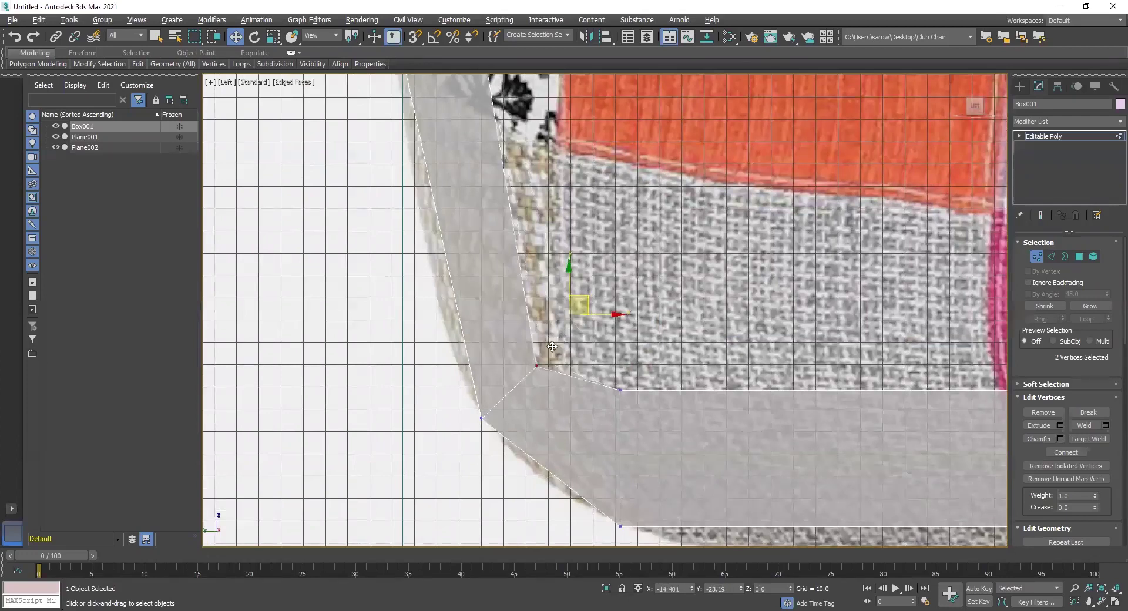
# Step: Nudge the inner vertices at the backrest's middle joint about 1.5 further back along the horizontal axis
pyautogui.scroll(-4, 552, 332)
pyautogui.scroll(2, 521, 271)
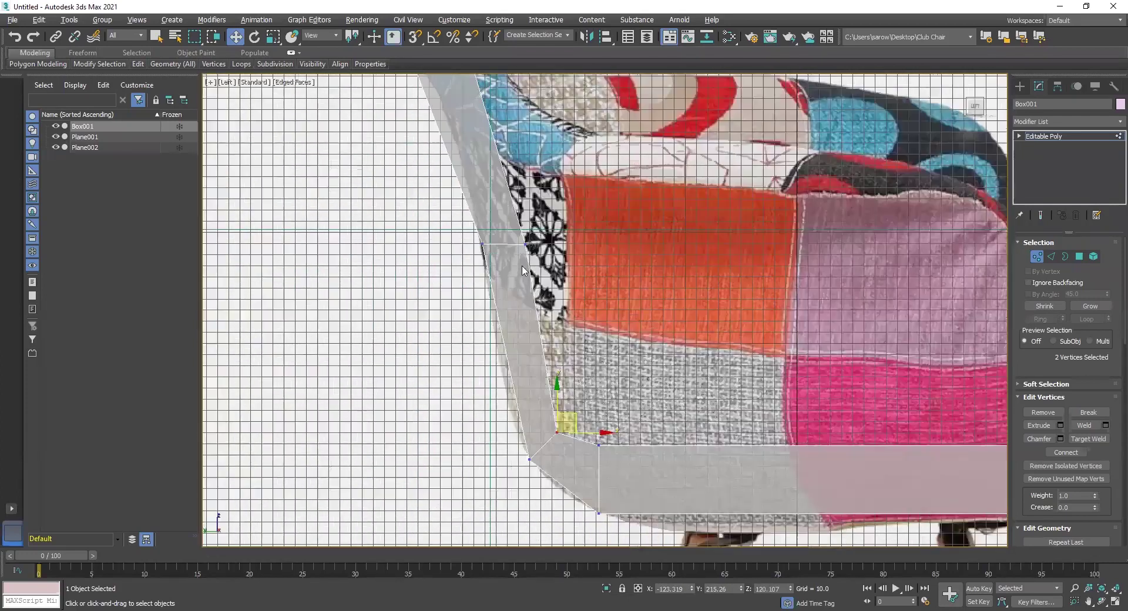
pyautogui.click(525, 243)
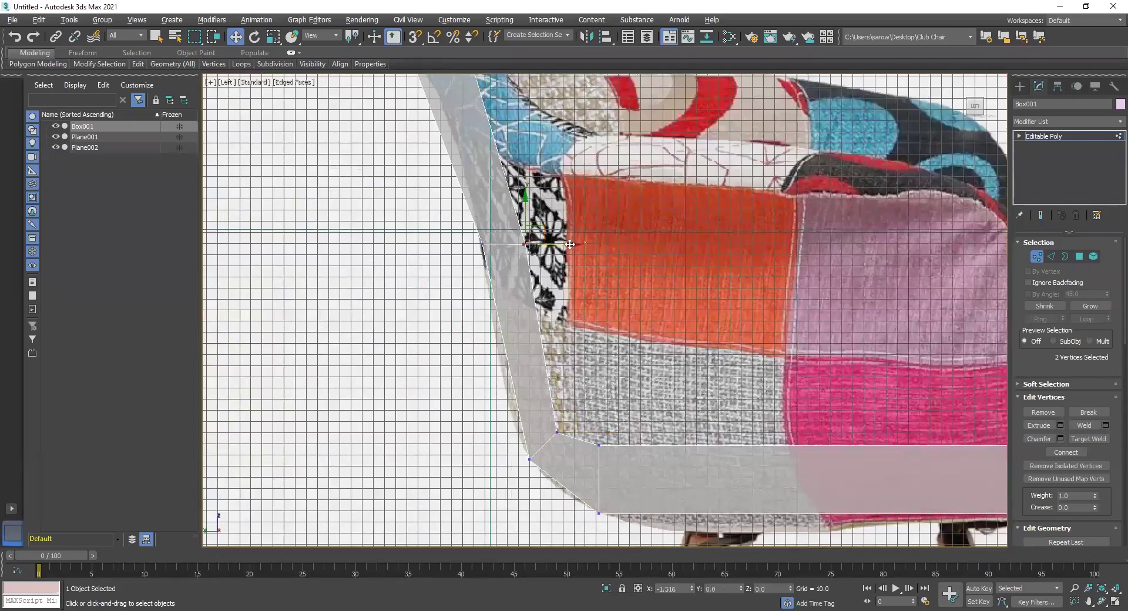
pyautogui.moveTo(574, 243); pyautogui.dragTo(568, 244)
# Step: Move the inner vertices at the backrest's top end back to Y about 363, Z about 567 to thin it
pyautogui.moveTo(426, 107); pyautogui.dragTo(488, 305, button='middle')
pyautogui.moveTo(450, 168); pyautogui.dragTo(498, 309, button='middle')
pyautogui.scroll(2, 476, 253)
pyautogui.moveTo(476, 243)
pyautogui.mouseDown(button='middle')
pyautogui.moveTo(460, 221)
pyautogui.moveTo(454, 146)
pyautogui.mouseUp(button='middle')
pyautogui.moveTo(560, 209); pyautogui.dragTo(544, 208, button='middle')
pyautogui.moveTo(551, 139); pyautogui.dragTo(517, 188)
pyautogui.moveTo(550, 146); pyautogui.dragTo(502, 174)
# Step: Select the ring of long edges on the upper backrest section and connect them with 2 segments
pyautogui.moveTo(550, 247); pyautogui.dragTo(524, 110, button='middle')
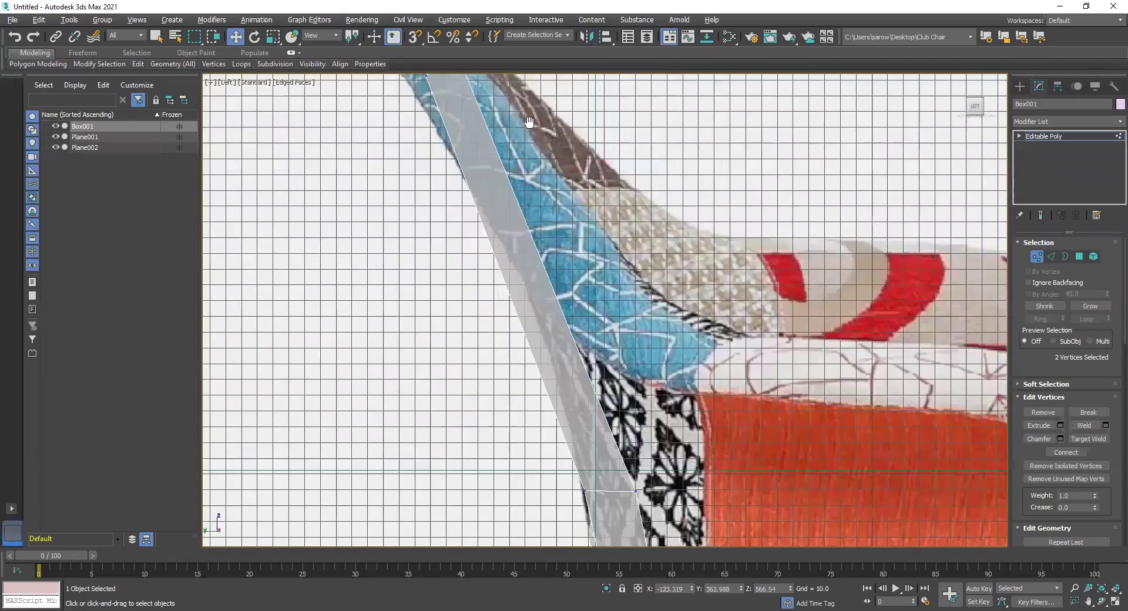
pyautogui.moveTo(599, 378); pyautogui.dragTo(632, 396, button='middle')
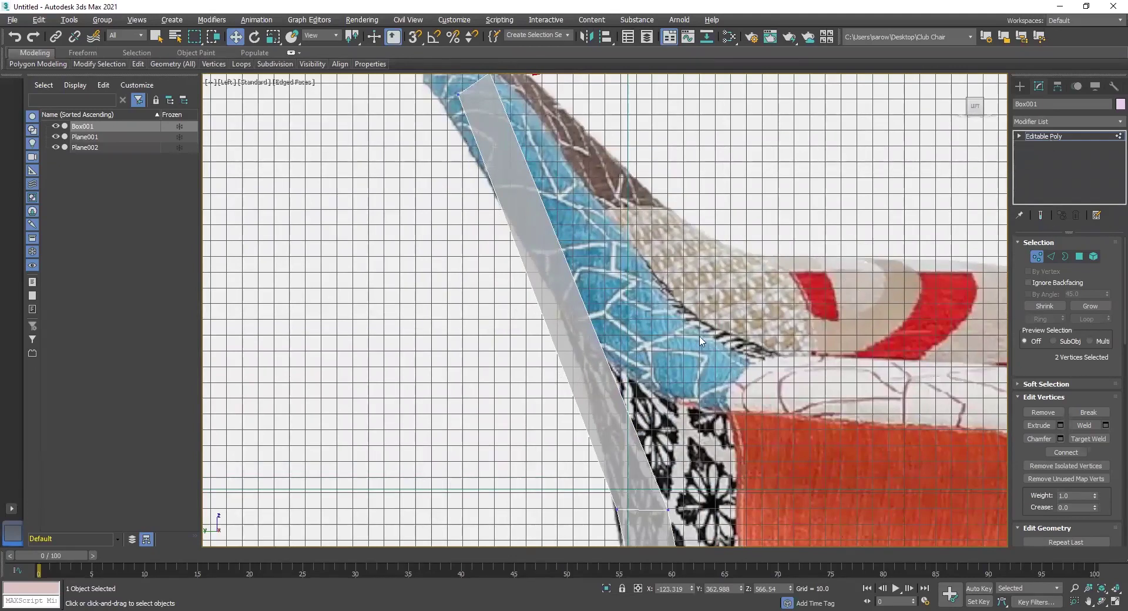
pyautogui.press('2')
pyautogui.click(586, 307)
pyautogui.hotkey('alt', 'r')
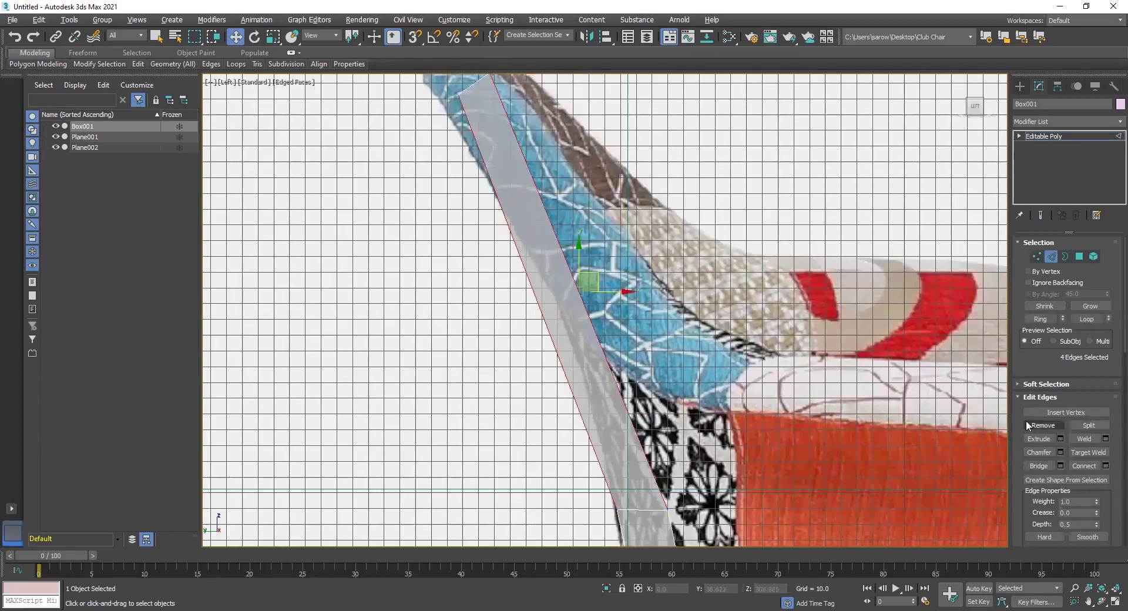
pyautogui.click(1105, 465)
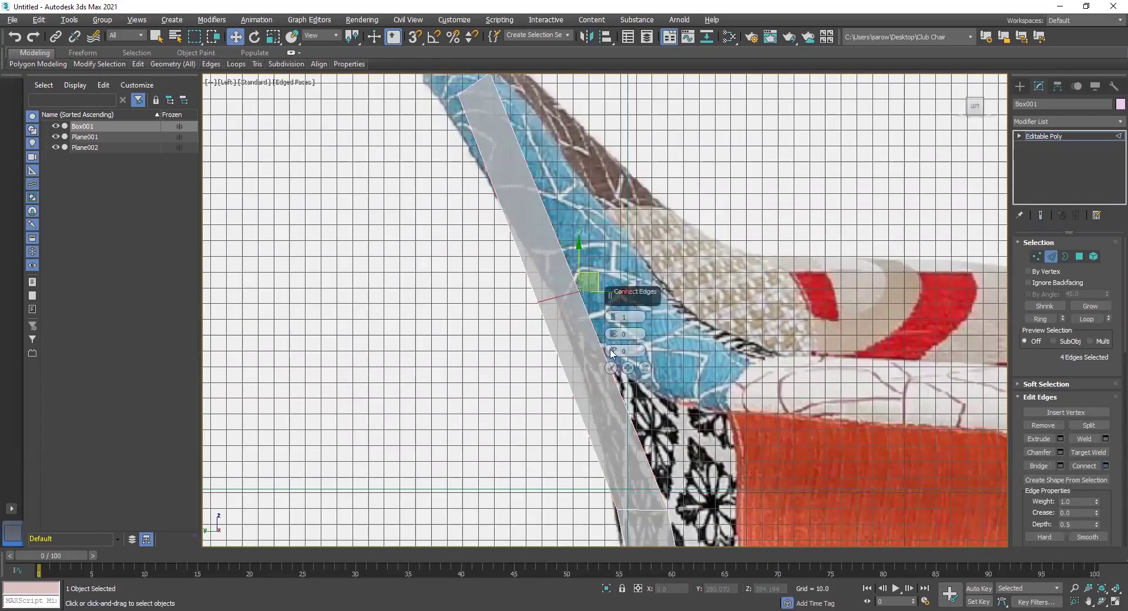
pyautogui.click(612, 317)
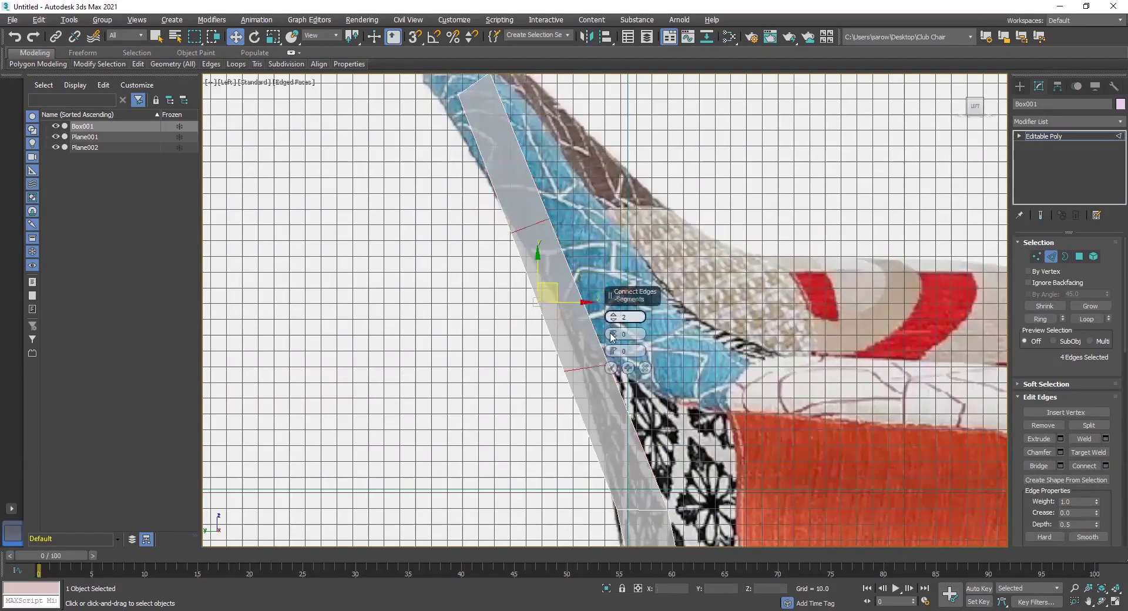
pyautogui.click(611, 368)
# Step: Shift the lower new vertex row to Y about 289 and the upper row about 9 forward, following the rear curve
pyautogui.moveTo(578, 380); pyautogui.dragTo(544, 311, button='middle')
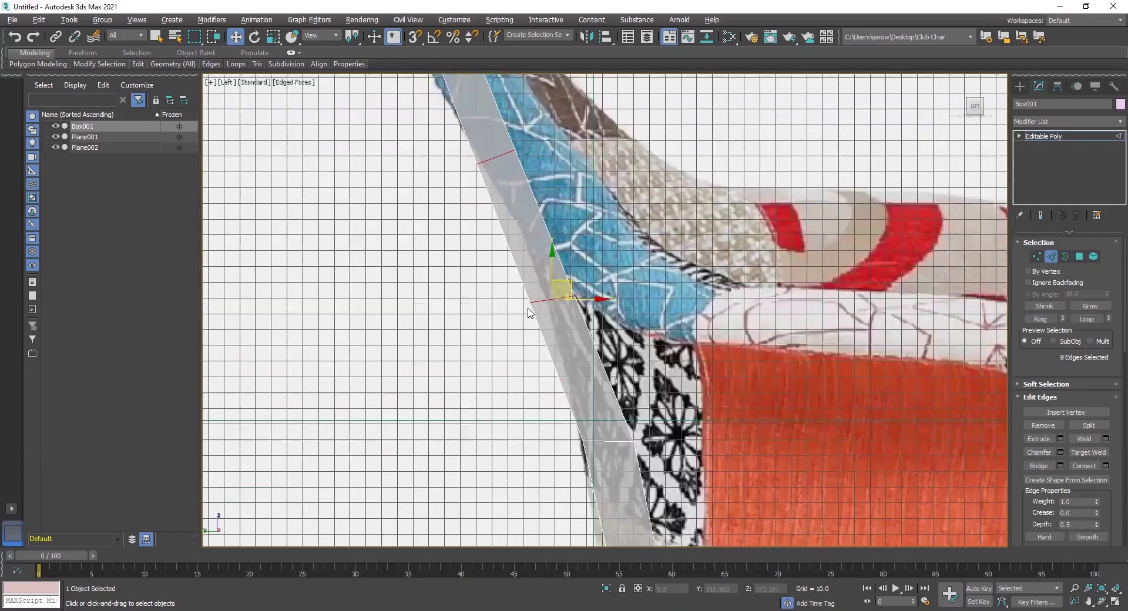
pyautogui.press('1')
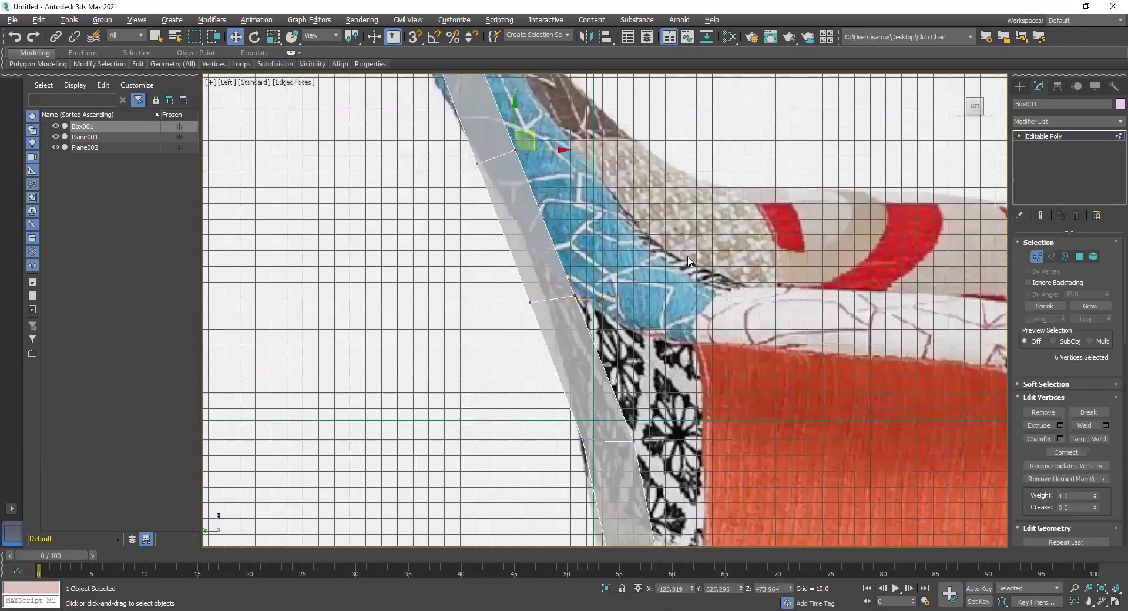
pyautogui.moveTo(587, 300); pyautogui.dragTo(611, 294)
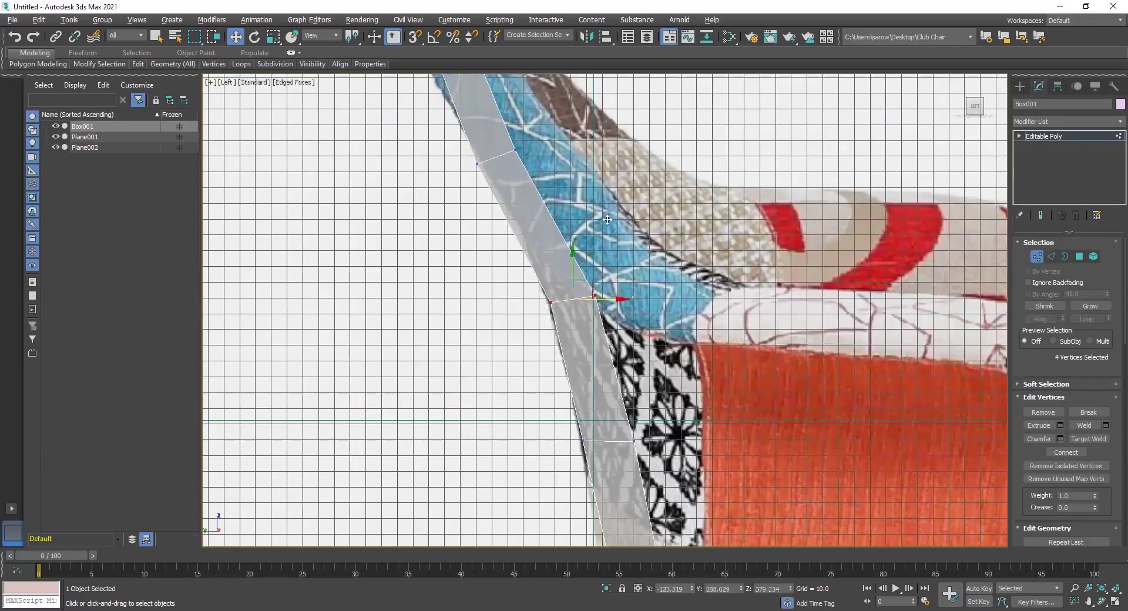
pyautogui.moveTo(542, 167); pyautogui.dragTo(570, 285, button='middle')
pyautogui.moveTo(446, 319); pyautogui.dragTo(578, 275)
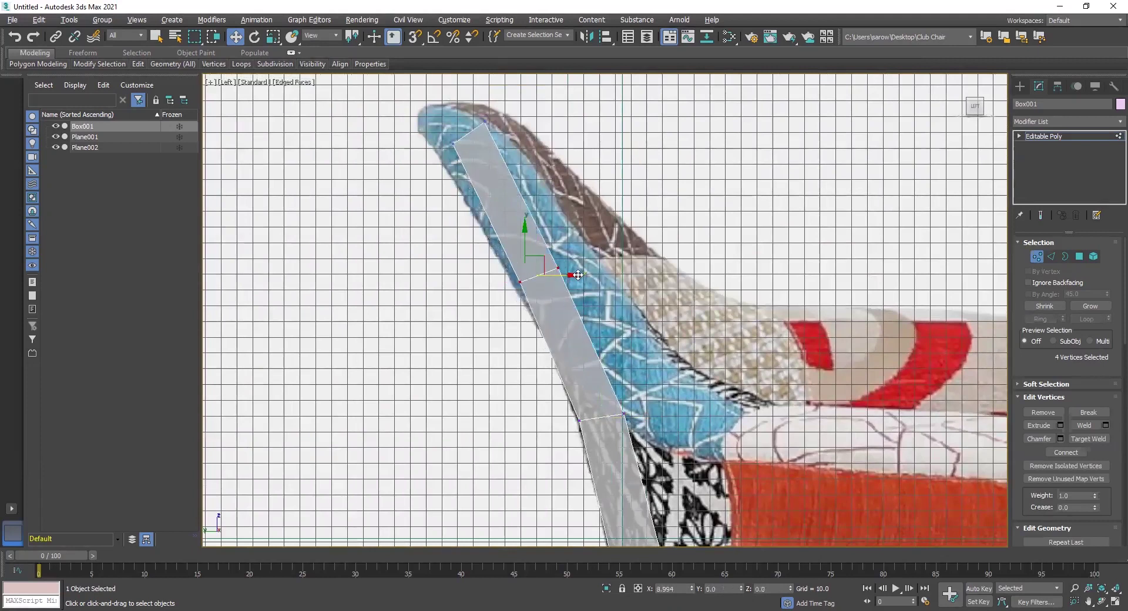
# Step: Narrow the backrest's top end by moving its inner vertices back and raising its rear vertices about 4.5
pyautogui.moveTo(451, 145); pyautogui.dragTo(510, 246, button='middle')
pyautogui.scroll(3, 498, 224)
pyautogui.moveTo(592, 177); pyautogui.dragTo(523, 264)
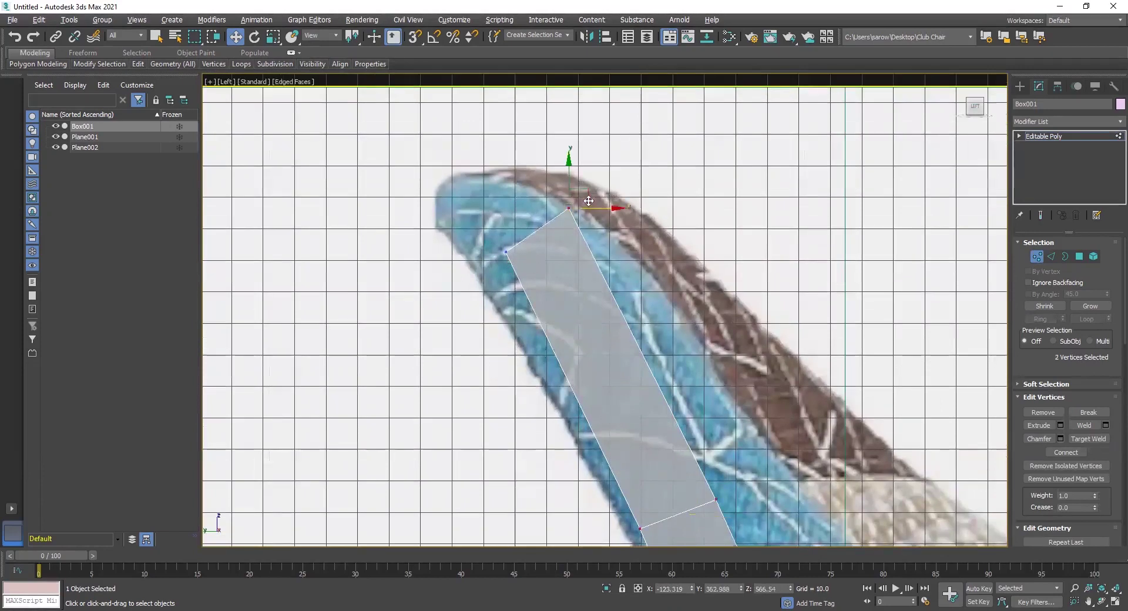
pyautogui.moveTo(583, 196); pyautogui.dragTo(561, 194)
pyautogui.moveTo(481, 240); pyautogui.dragTo(533, 277)
pyautogui.moveTo(523, 238); pyautogui.dragTo(524, 224)
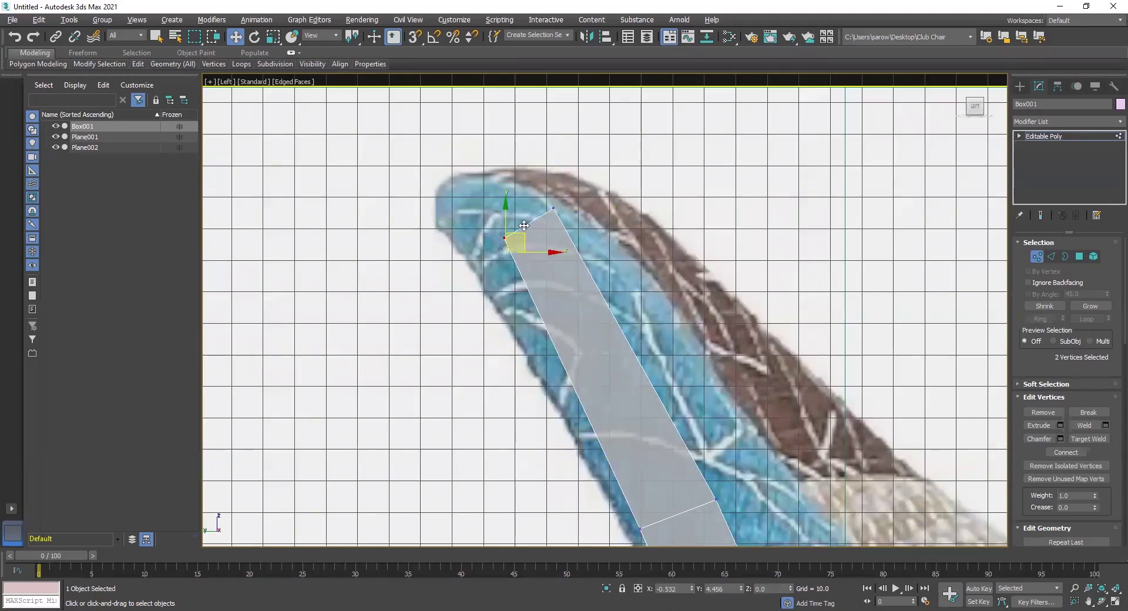
# Step: Extrude the polygon capping the backrest's top end outward to about Y 384, Z 576
pyautogui.click(1078, 256)
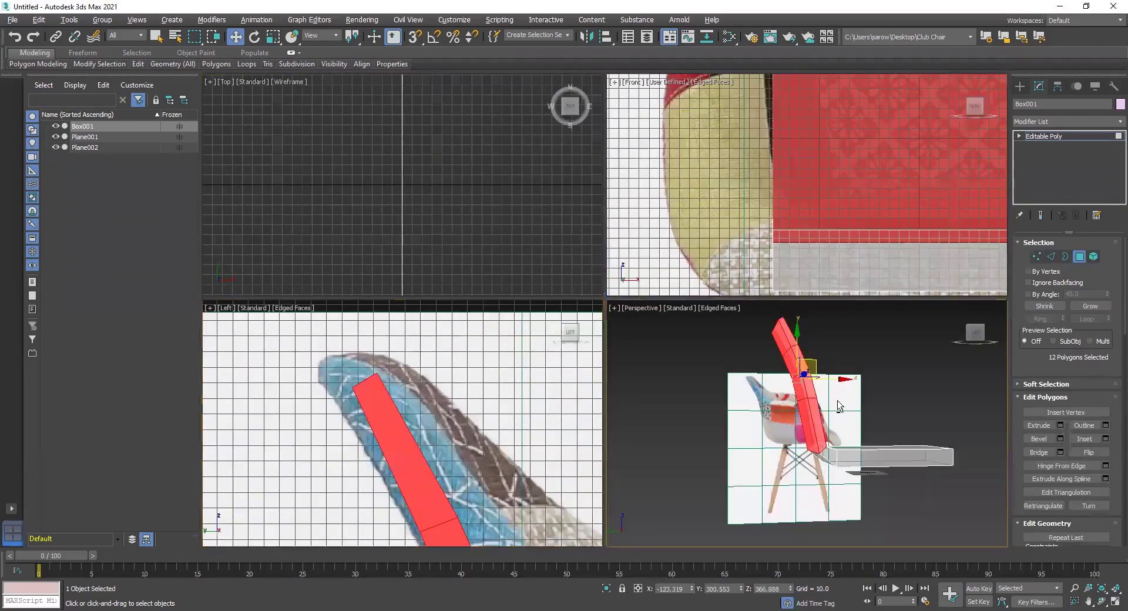
pyautogui.hotkey('alt', 'w')
pyautogui.hotkey('alt', 'q')
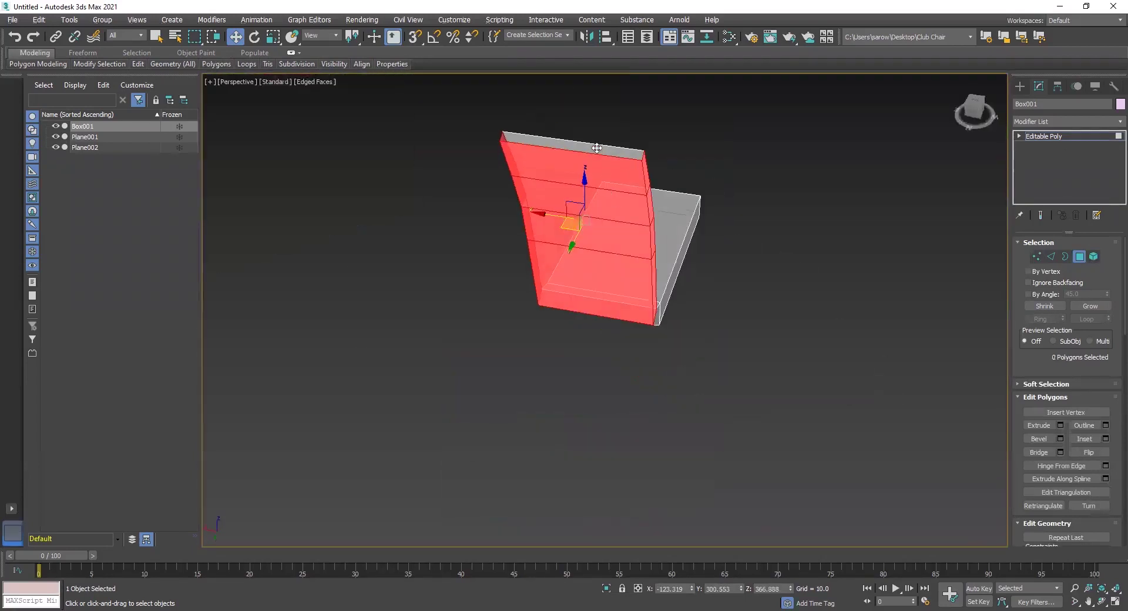
pyautogui.click(597, 148)
pyautogui.scroll(3, 644, 164)
pyautogui.keyDown('alt'); pyautogui.moveTo(611, 164); pyautogui.dragTo(588, 149, button='middle'); pyautogui.keyUp('alt')
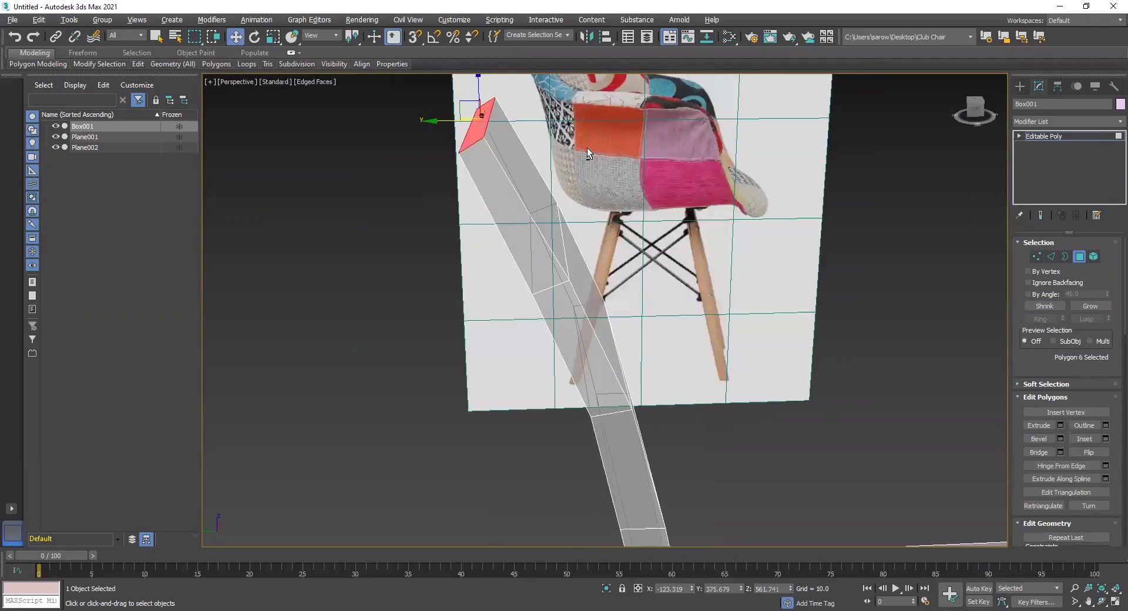
pyautogui.hotkey('alt', 'w')
pyautogui.hotkey('alt', 'w')
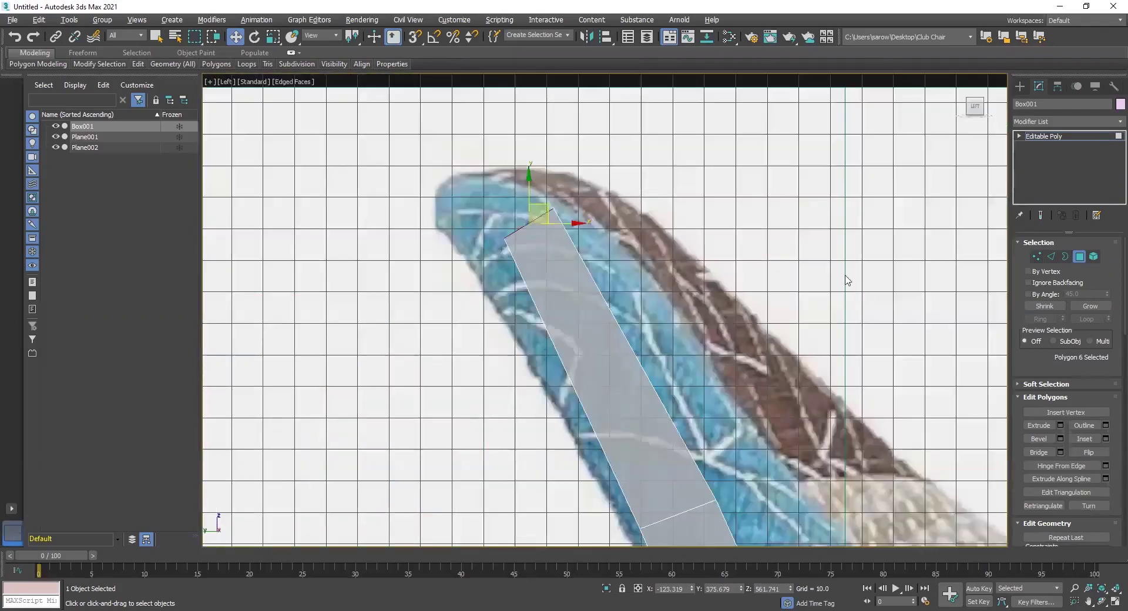
pyautogui.click(1048, 423)
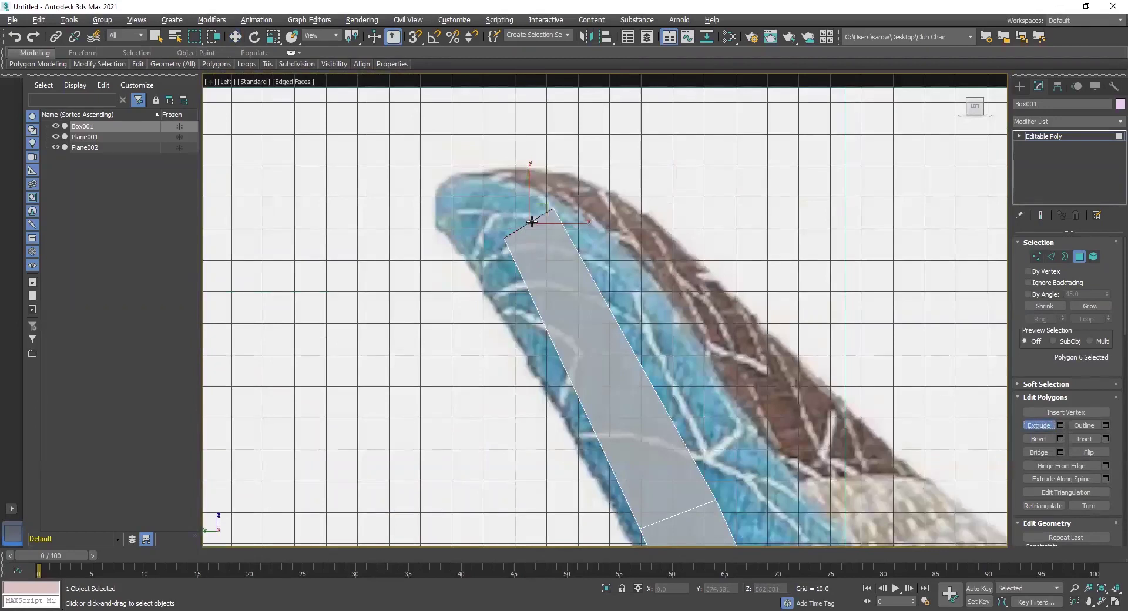
pyautogui.moveTo(534, 215); pyautogui.dragTo(461, 169)
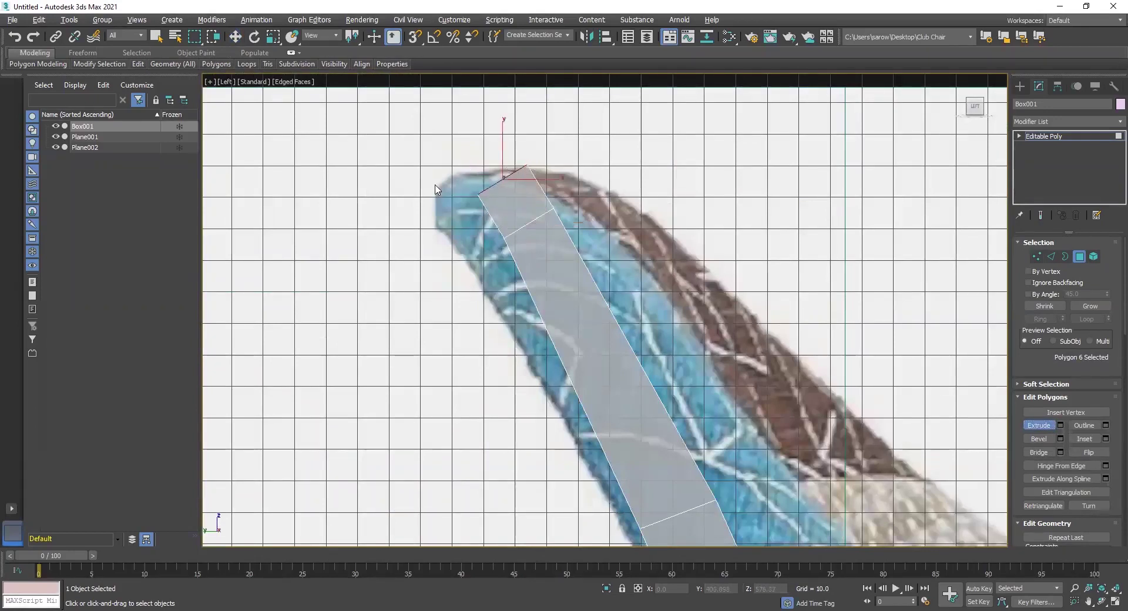
pyautogui.press('w')
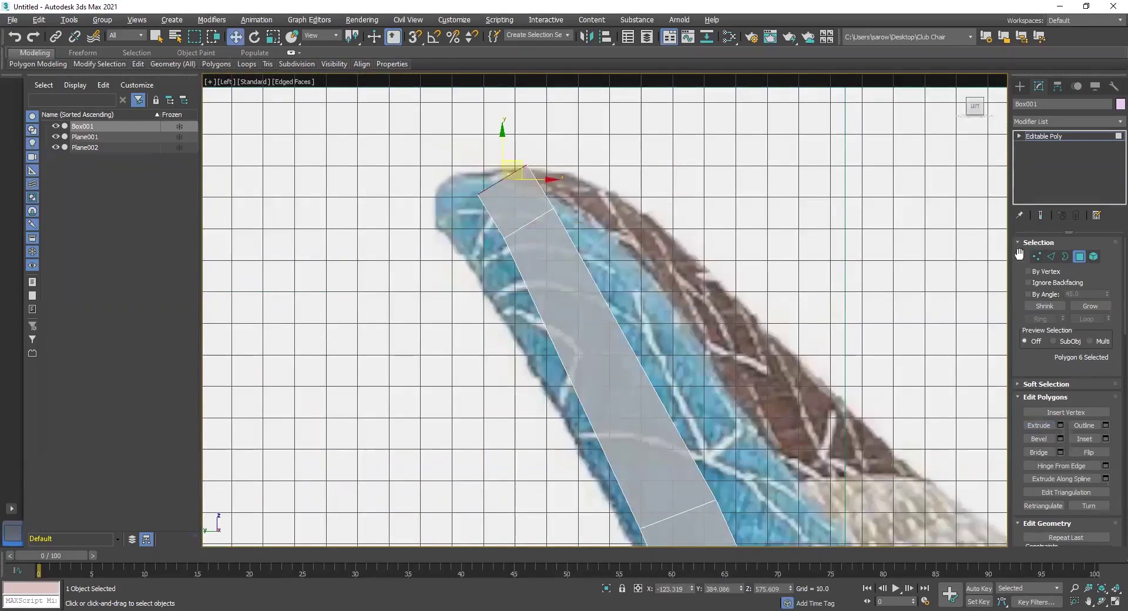
# Step: Pull the extruded end's vertices back to the reference's rear tip, placing the upper pair at about Y 405, Z 575
pyautogui.keyDown('ctrl'); pyautogui.click(1037, 257); pyautogui.keyUp('ctrl')
pyautogui.moveTo(371, 186); pyautogui.dragTo(457, 209)
pyautogui.click(527, 166)
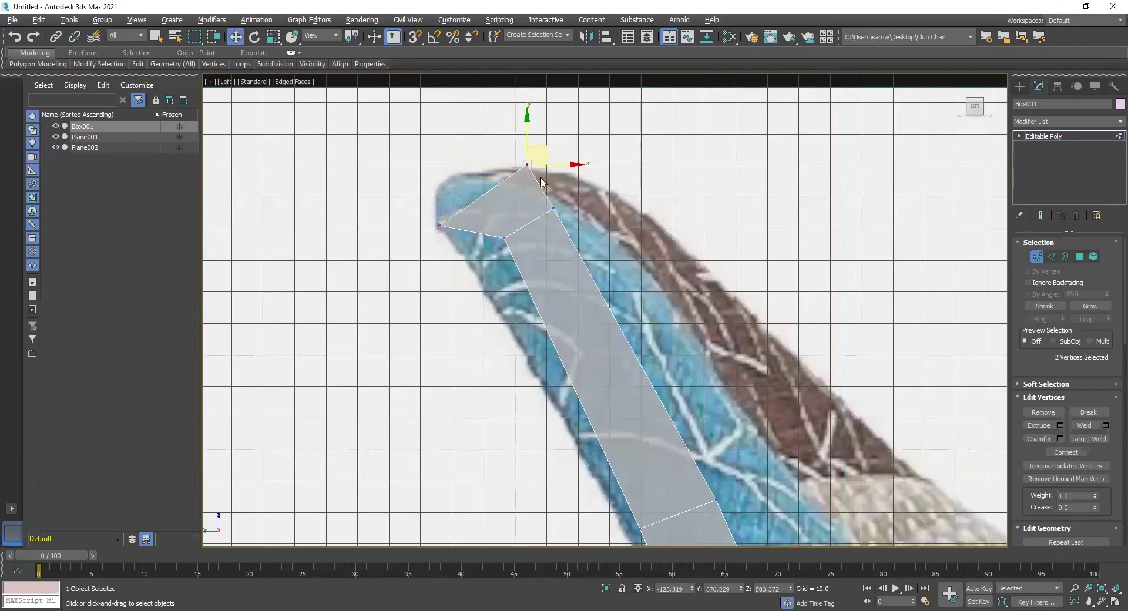
pyautogui.moveTo(546, 151); pyautogui.dragTo(454, 167)
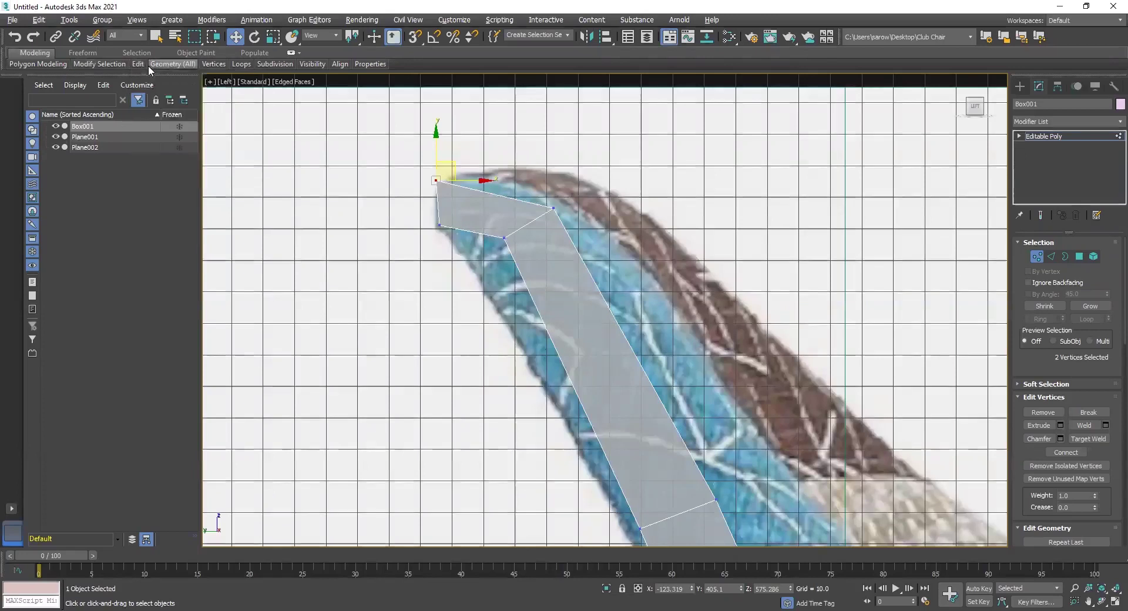
# Step: Add an edge loop across the middle of the new lip at the backrest's top with Swift Loop
pyautogui.moveTo(139, 66)
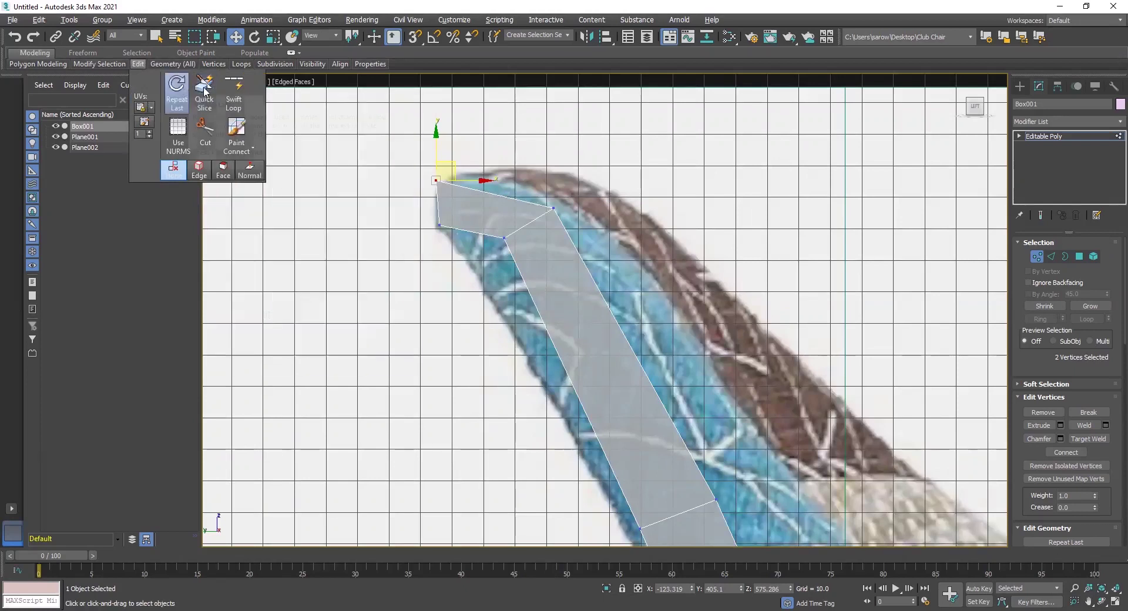
pyautogui.click(234, 88)
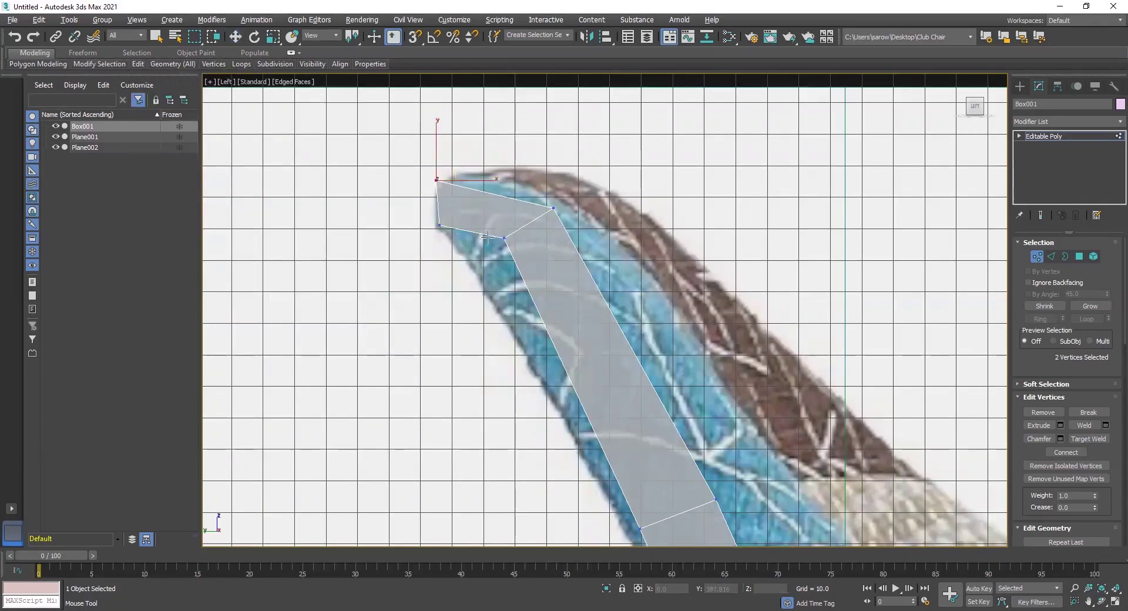
pyautogui.click(470, 229)
pyautogui.press('w')
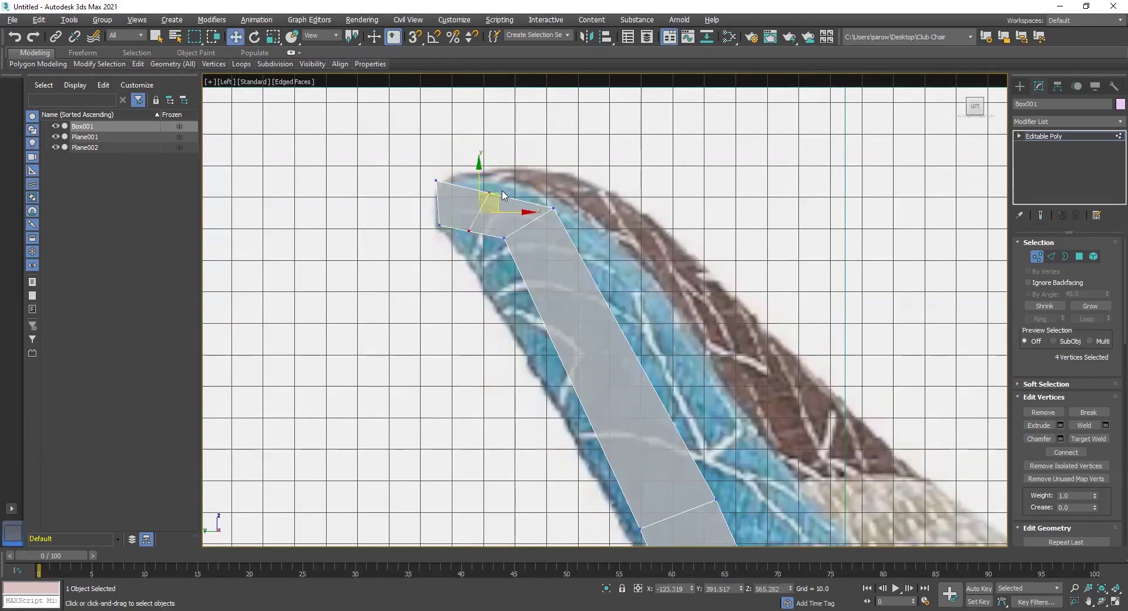
# Step: Raise the lip's new edge loop to about Y 387, Z 569 so the top follows the reference's rounded edge
pyautogui.moveTo(497, 197); pyautogui.dragTo(516, 159)
pyautogui.scroll(-4, 547, 249)
pyautogui.scroll(2, 596, 297)
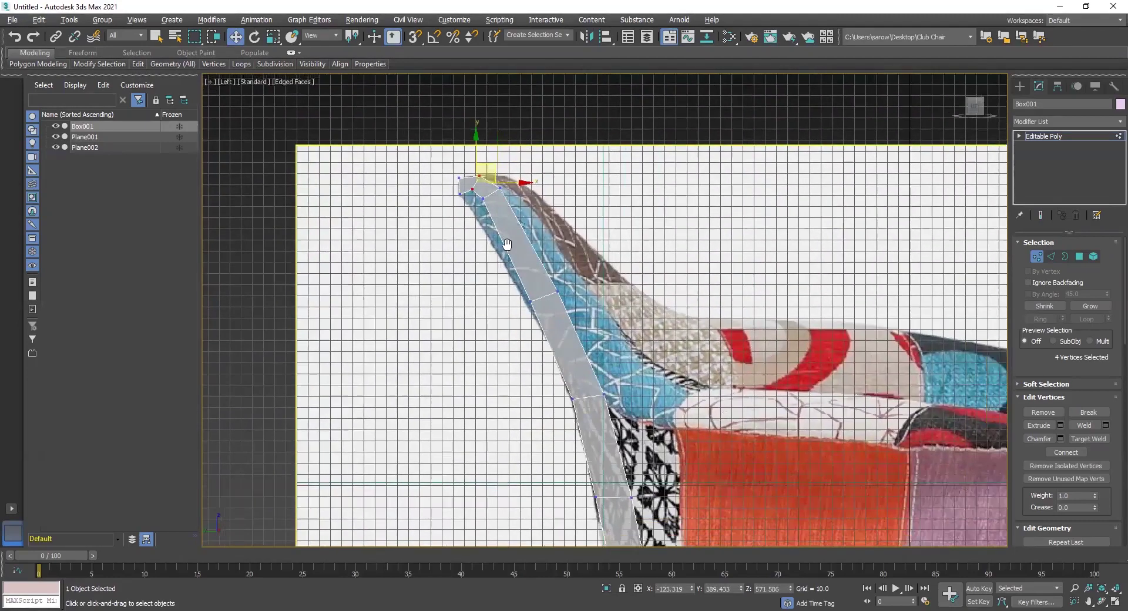
pyautogui.scroll(1, 507, 246)
pyautogui.scroll(1, 494, 223)
pyautogui.scroll(1, 481, 194)
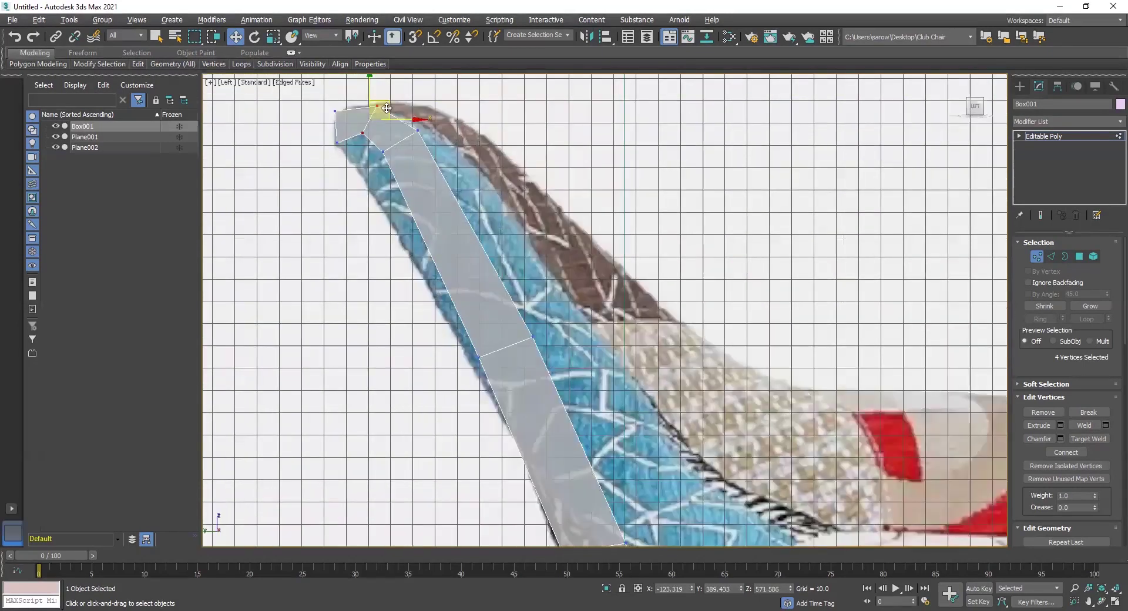
pyautogui.moveTo(389, 98); pyautogui.dragTo(398, 108)
# Step: Nudge the lower vertices of the lip's edge loop to refine the underside of the backrest's top
pyautogui.moveTo(453, 247); pyautogui.dragTo(362, 138, button='middle')
pyautogui.moveTo(480, 183); pyautogui.dragTo(439, 226, button='middle')
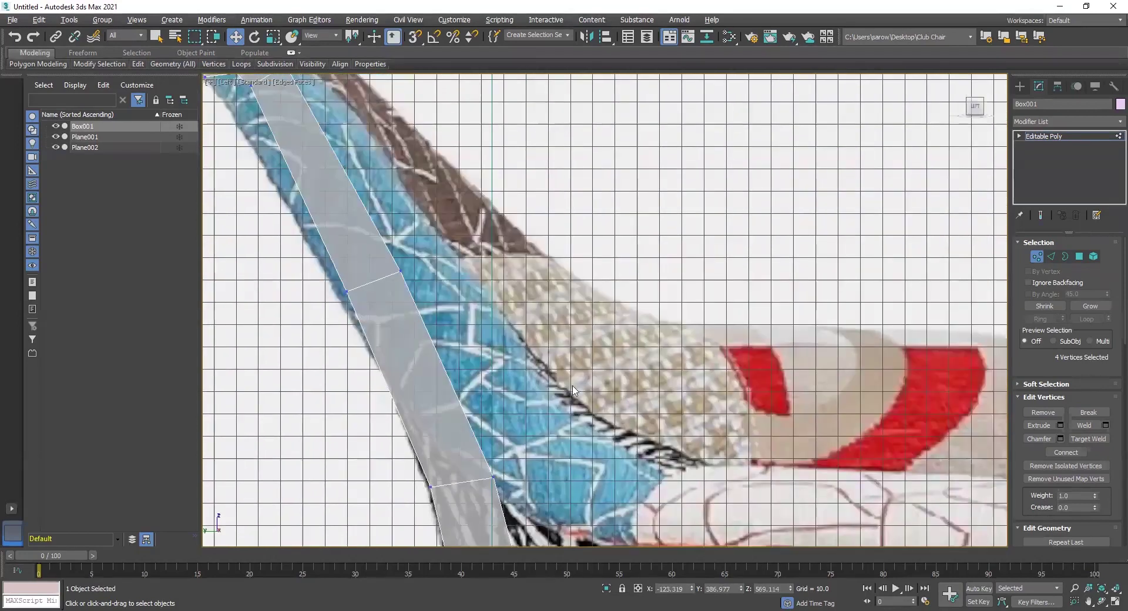
pyautogui.scroll(-3, 574, 390)
pyautogui.scroll(-2, 518, 378)
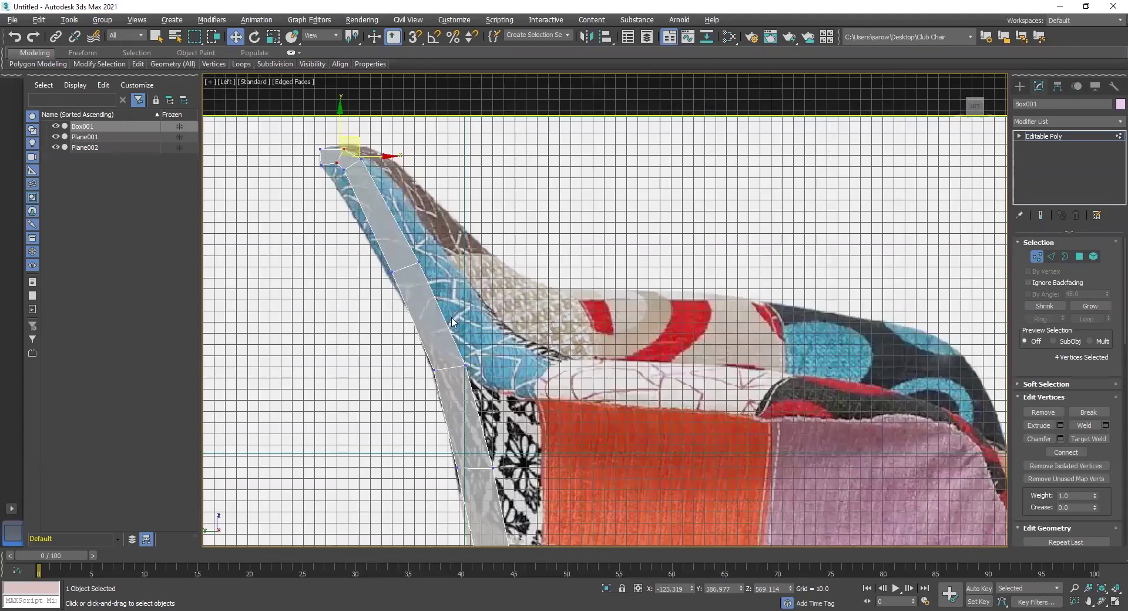
pyautogui.moveTo(363, 197); pyautogui.dragTo(380, 251, button='middle')
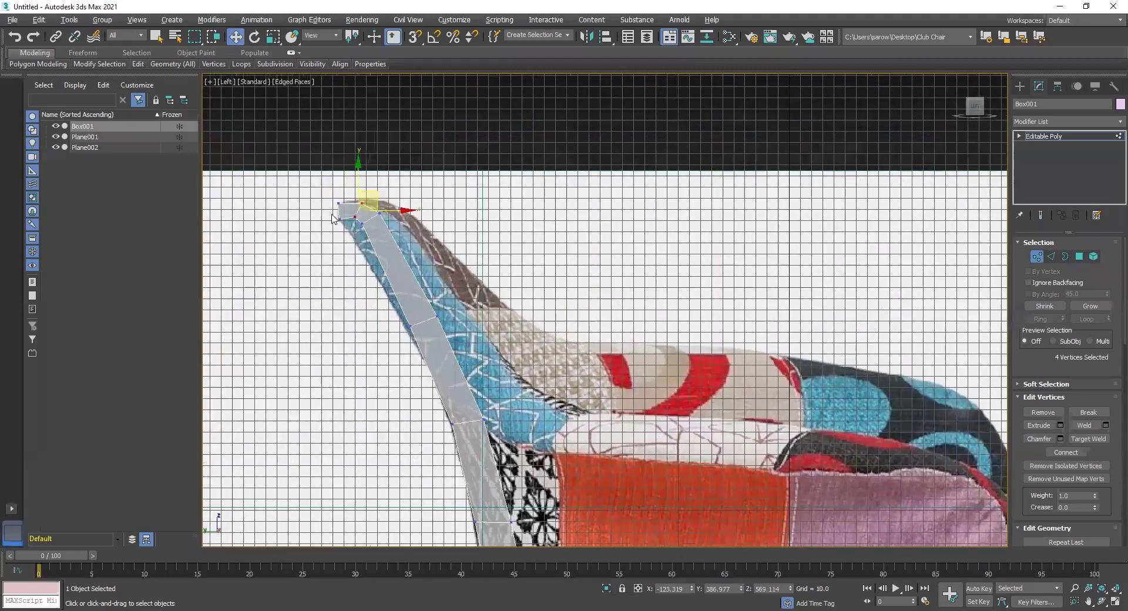
pyautogui.scroll(3, 332, 215)
pyautogui.scroll(2, 382, 209)
pyautogui.click(388, 209)
pyautogui.moveTo(400, 200)
pyautogui.mouseDown()
pyautogui.moveTo(385, 207)
pyautogui.moveTo(389, 197)
pyautogui.mouseUp()
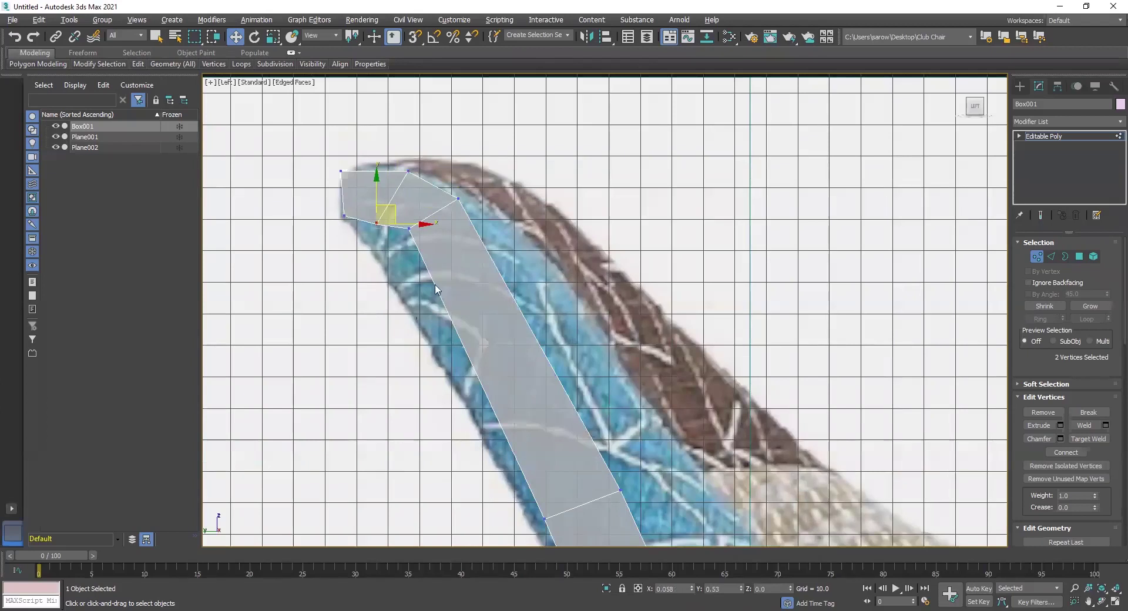
# Step: Move the rear vertices of the first row below the lip forward about 9 and up about 2.4 to thin the backrest
pyautogui.scroll(-2, 517, 538)
pyautogui.moveTo(517, 537); pyautogui.dragTo(448, 331, button='middle')
pyautogui.moveTo(471, 305); pyautogui.dragTo(437, 355)
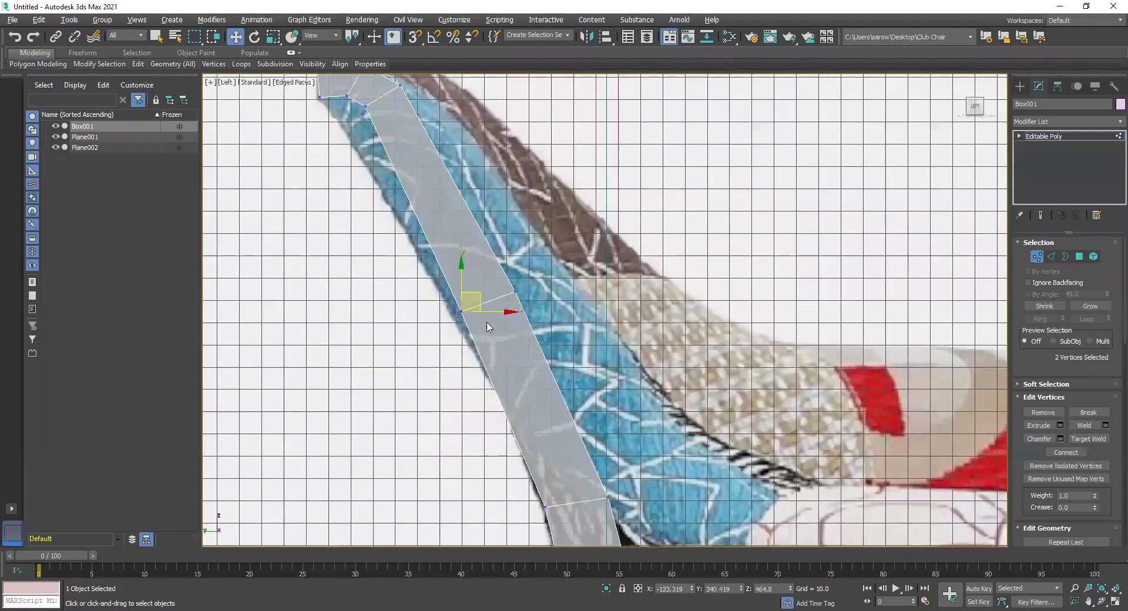
pyautogui.moveTo(488, 311); pyautogui.dragTo(507, 306)
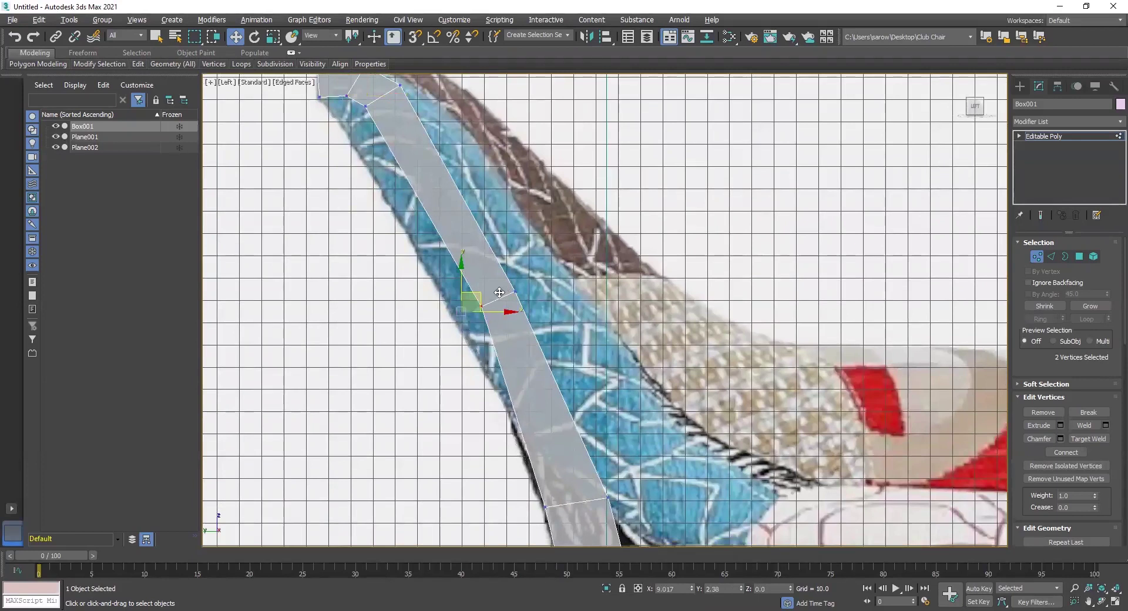
# Step: Shift the rear vertices at the lip's base forward and set the row below's rear vertices to about Y 334, Z 467
pyautogui.moveTo(380, 101); pyautogui.dragTo(352, 122)
pyautogui.moveTo(388, 129); pyautogui.dragTo(434, 207, button='middle')
pyautogui.moveTo(420, 181); pyautogui.dragTo(432, 178)
pyautogui.moveTo(362, 170); pyautogui.dragTo(398, 169)
pyautogui.moveTo(424, 220); pyautogui.dragTo(393, 131, button='middle')
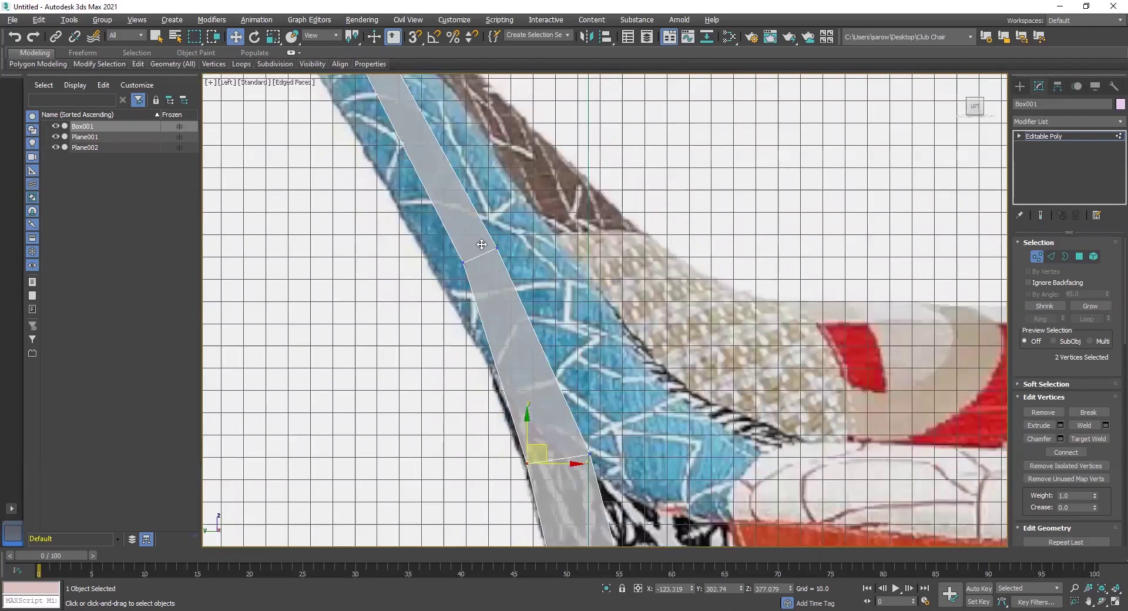
pyautogui.moveTo(476, 245); pyautogui.dragTo(470, 244)
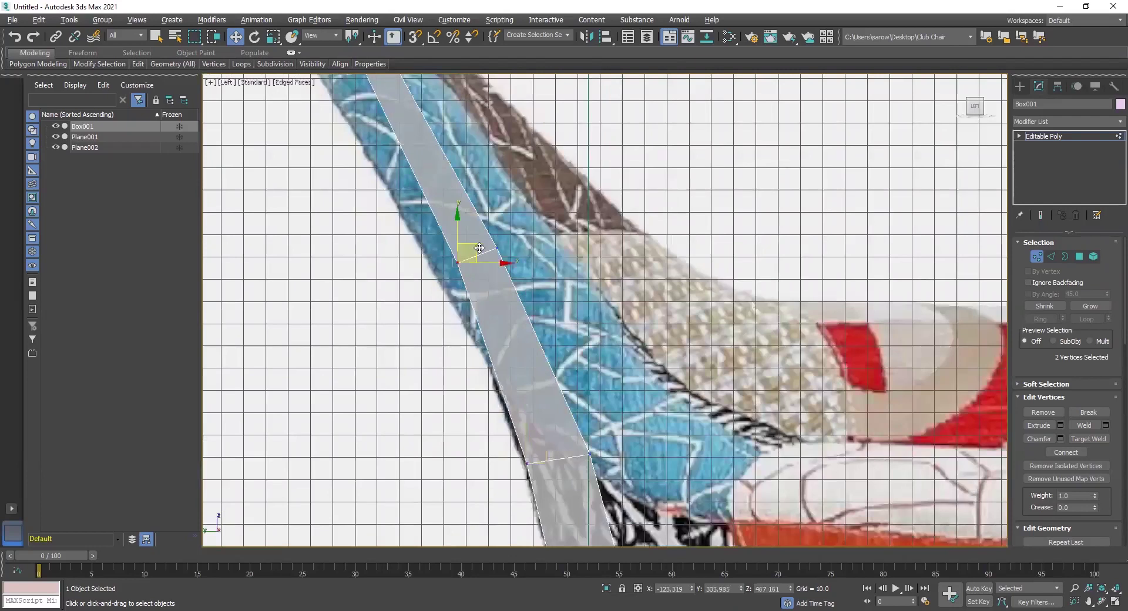
# Step: Extrude the seat's front polygon forward by a height of 73.241
pyautogui.moveTo(480, 248); pyautogui.dragTo(496, 280, button='middle')
pyautogui.moveTo(656, 502); pyautogui.dragTo(565, 361, button='middle')
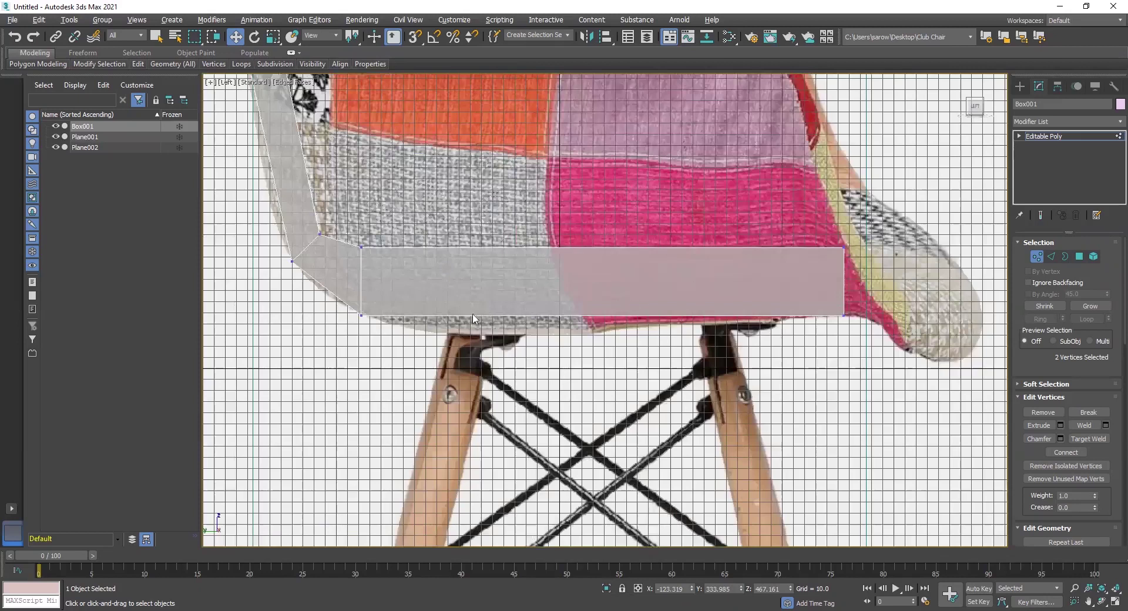
pyautogui.scroll(-2, 678, 427)
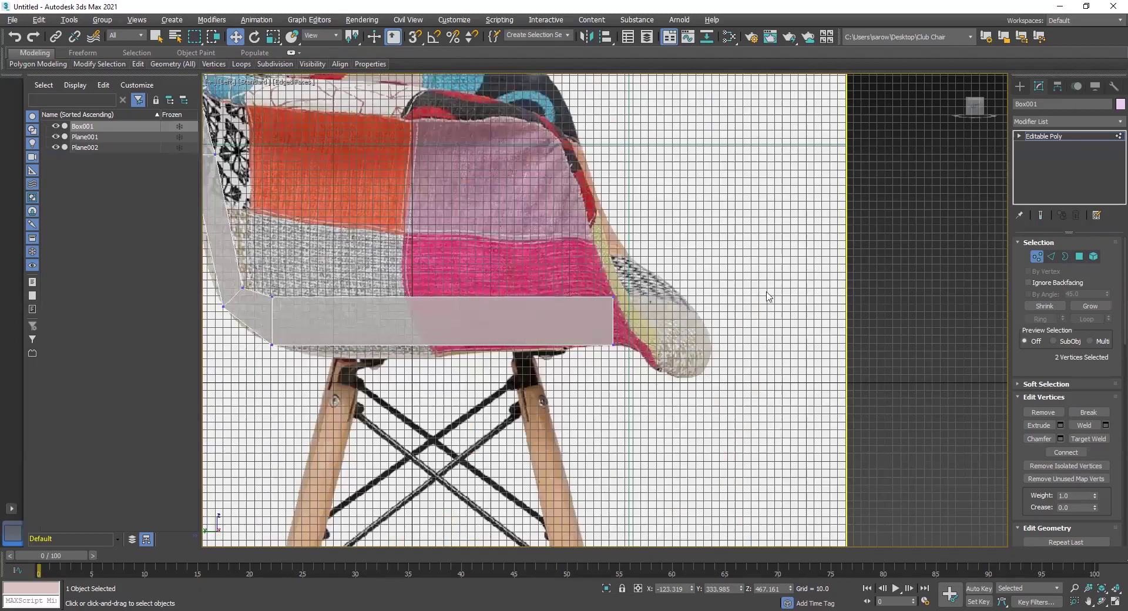
pyautogui.scroll(2, 796, 226)
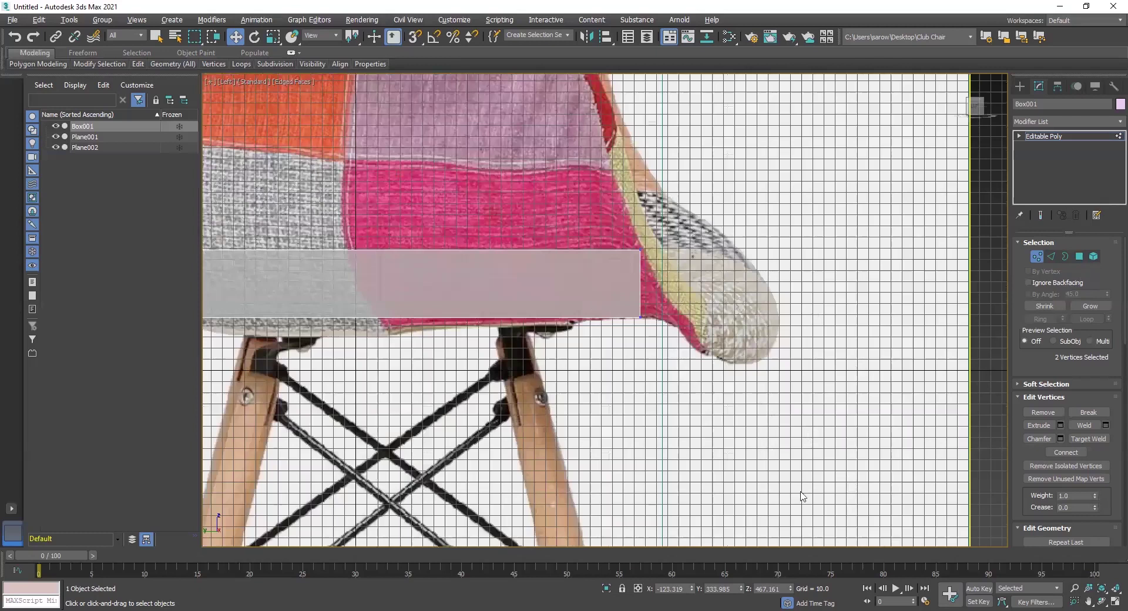
pyautogui.press('4')
pyautogui.hotkey('alt', 'w')
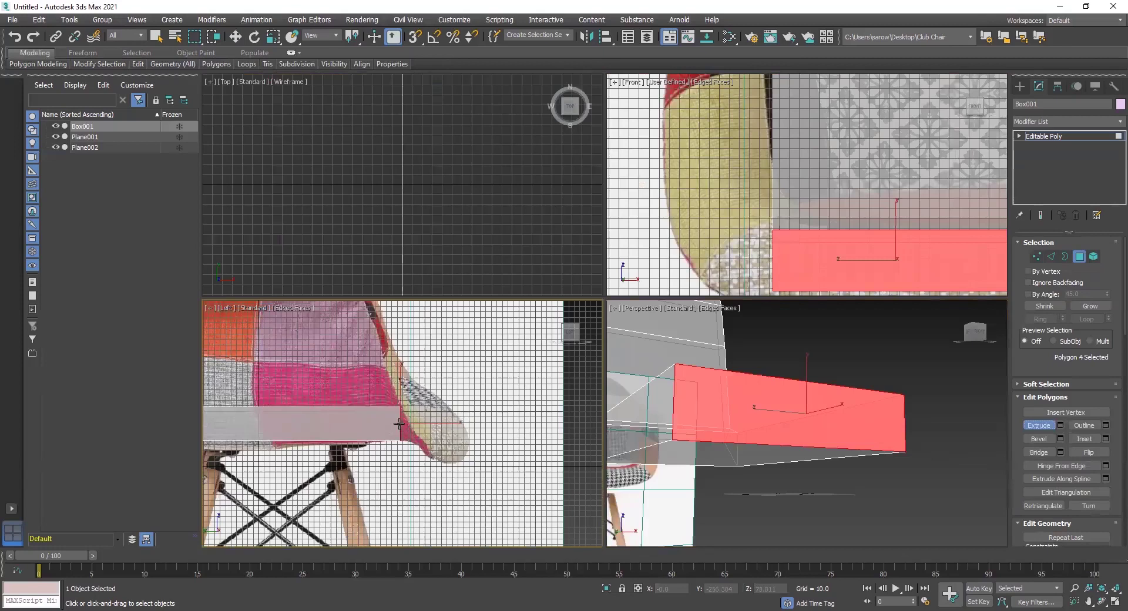
pyautogui.click(399, 422)
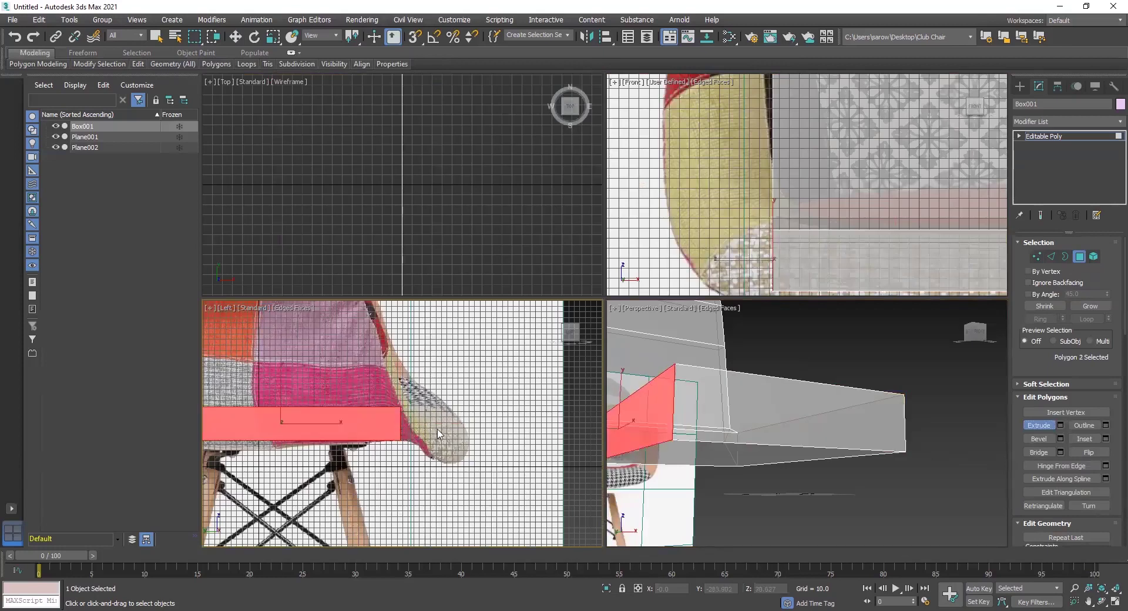
pyautogui.hotkey('ctrl', 'z')
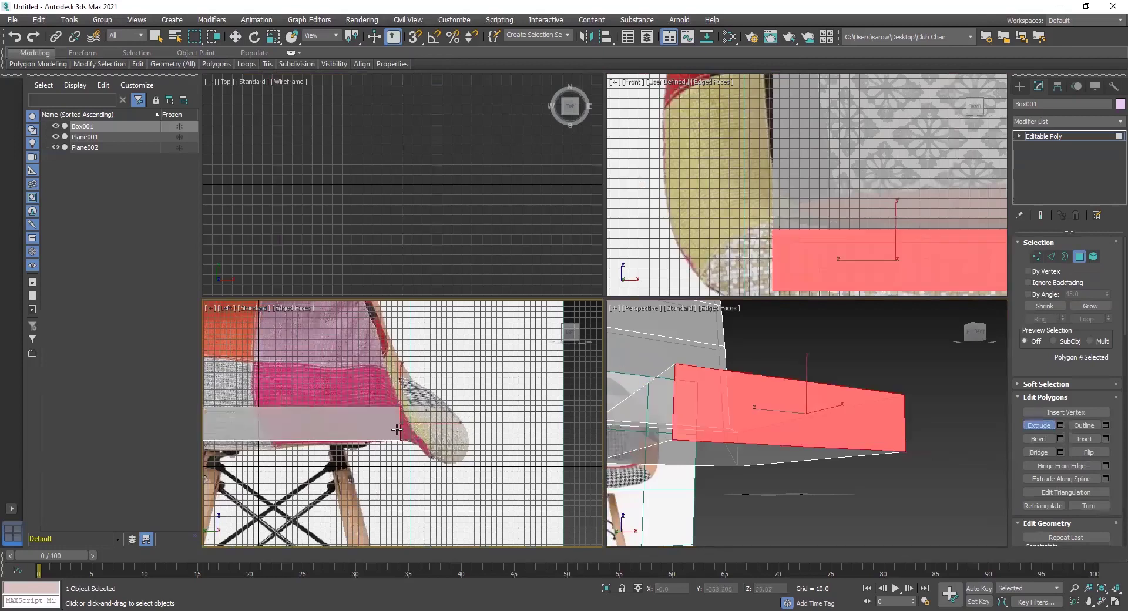
pyautogui.click(1061, 424)
pyautogui.press('w')
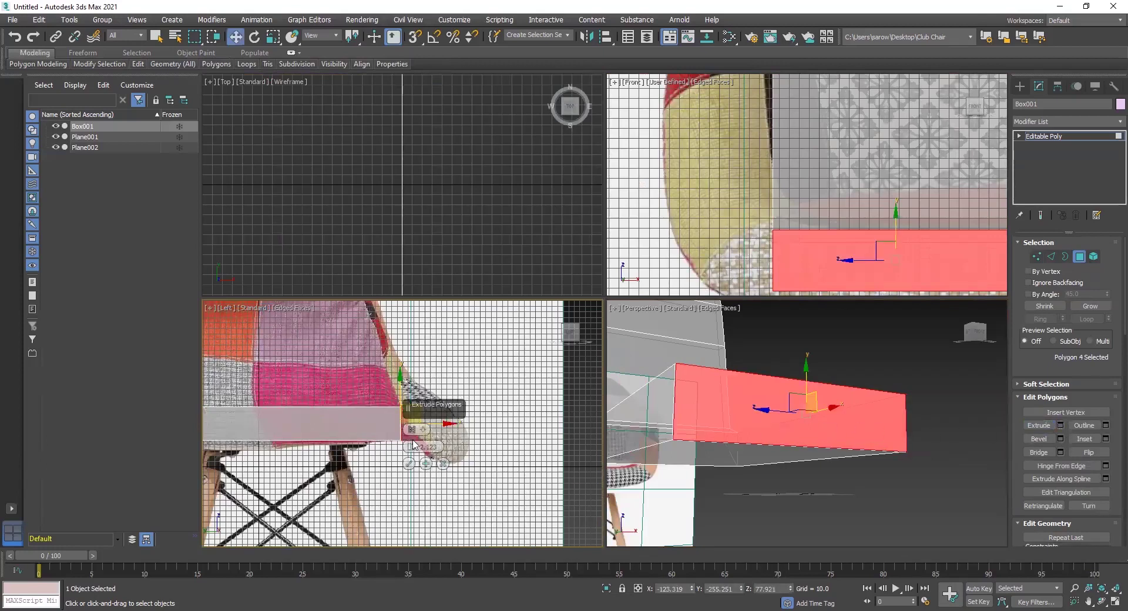
pyautogui.moveTo(416, 406); pyautogui.dragTo(417, 403)
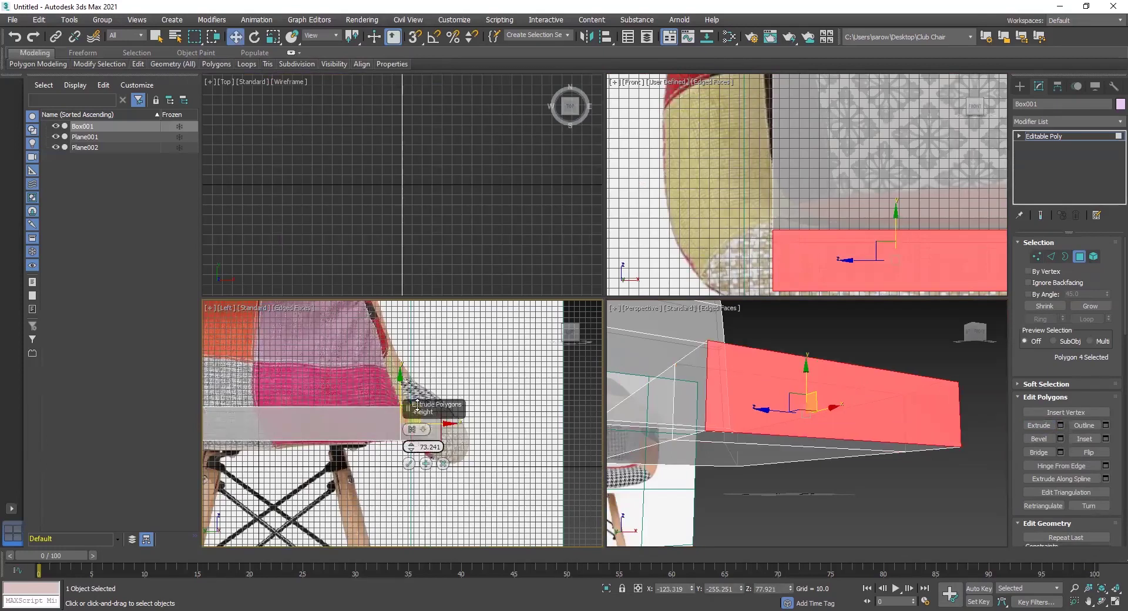
pyautogui.click(408, 463)
# Step: Lower the extruded front polygon to about Y -354, Z 35 at the seat's front lip and rotate it until nearly horizontal
pyautogui.scroll(3, 435, 461)
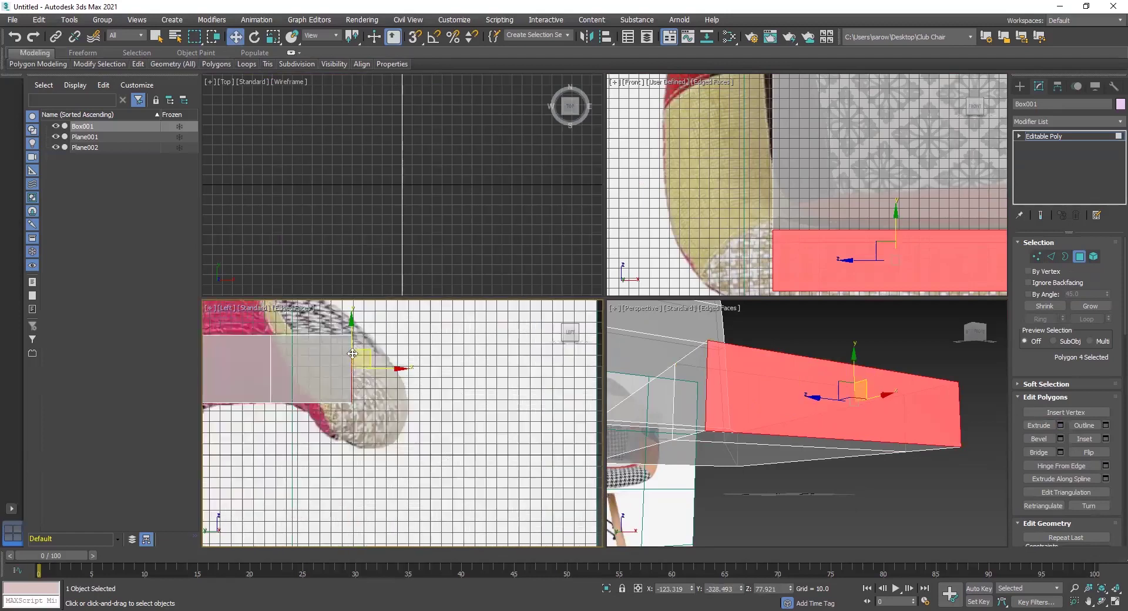
pyautogui.moveTo(433, 373); pyautogui.dragTo(456, 393, button='middle')
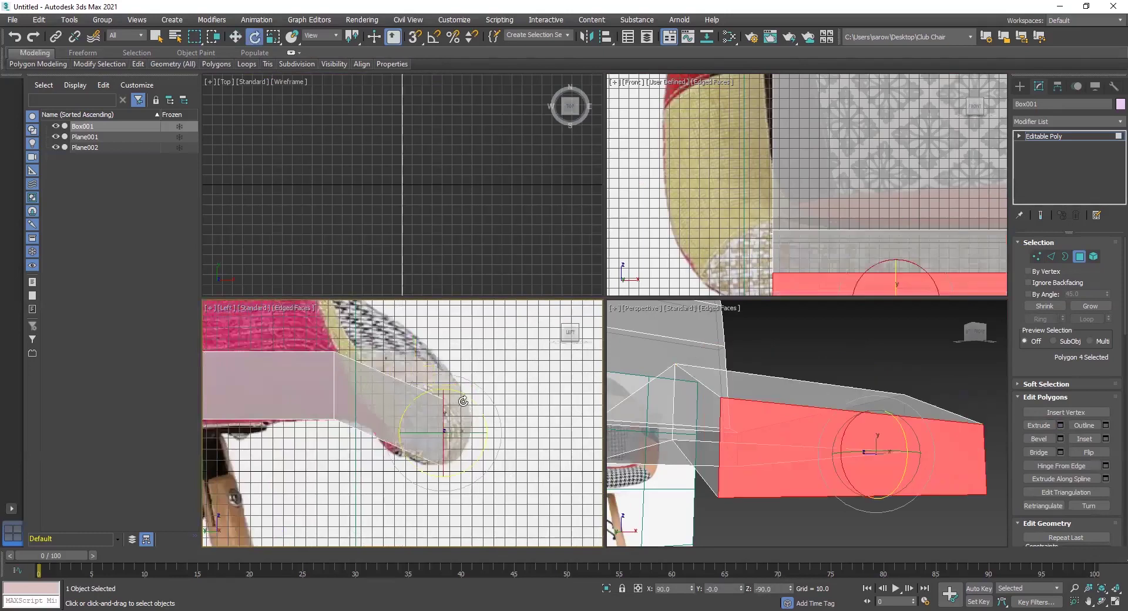
pyautogui.moveTo(486, 427); pyautogui.dragTo(485, 426)
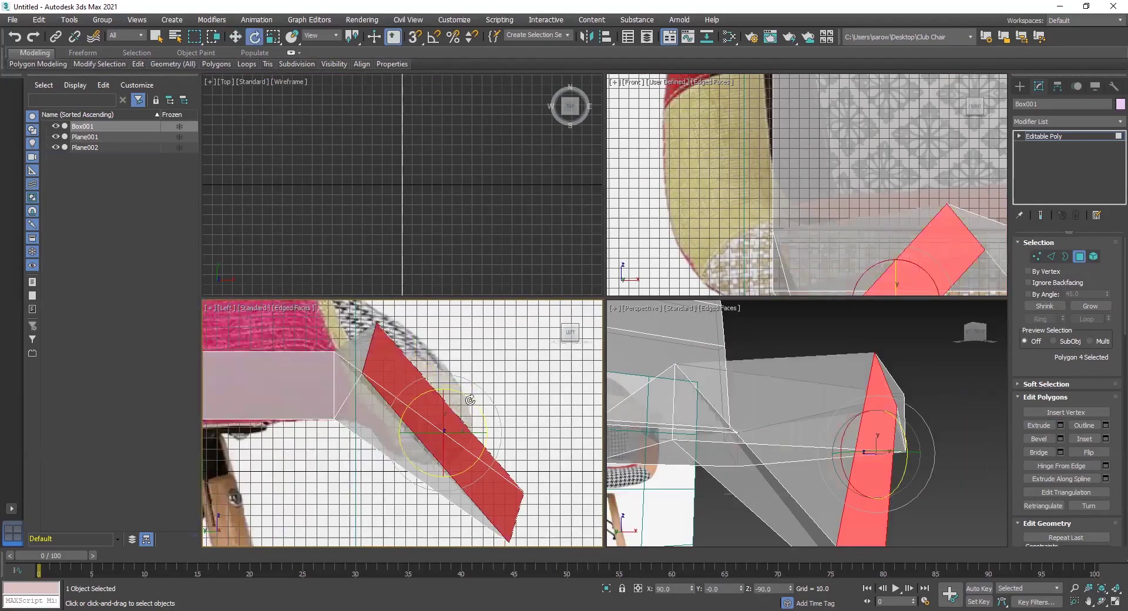
pyautogui.hotkey('ctrl', 'z')
pyautogui.hotkey('ctrl', 'z')
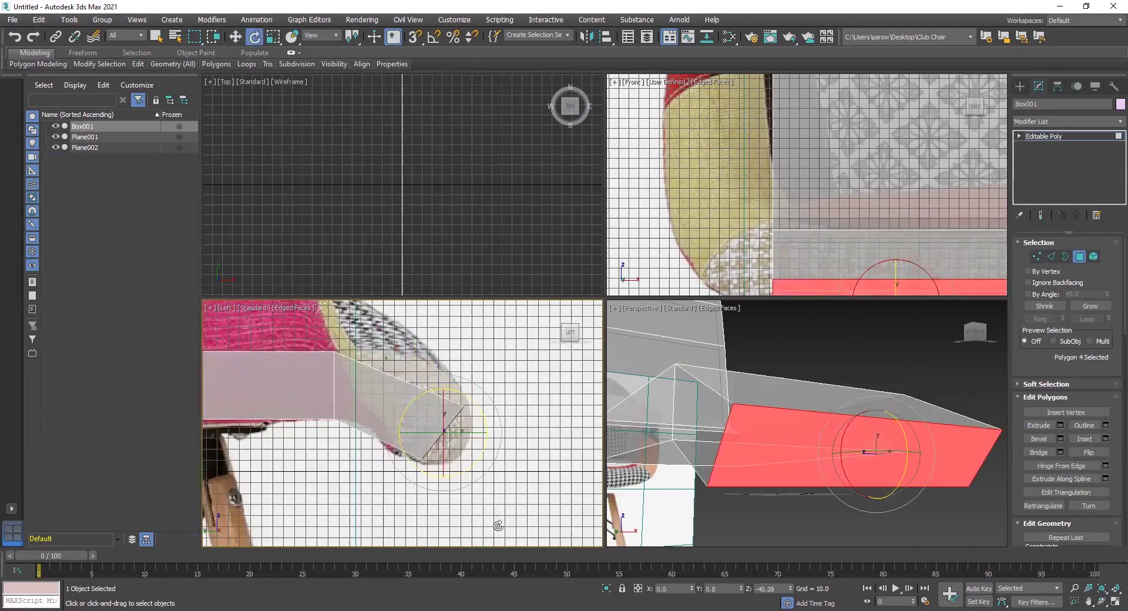
pyautogui.moveTo(498, 536); pyautogui.dragTo(522, 528)
pyautogui.press('w')
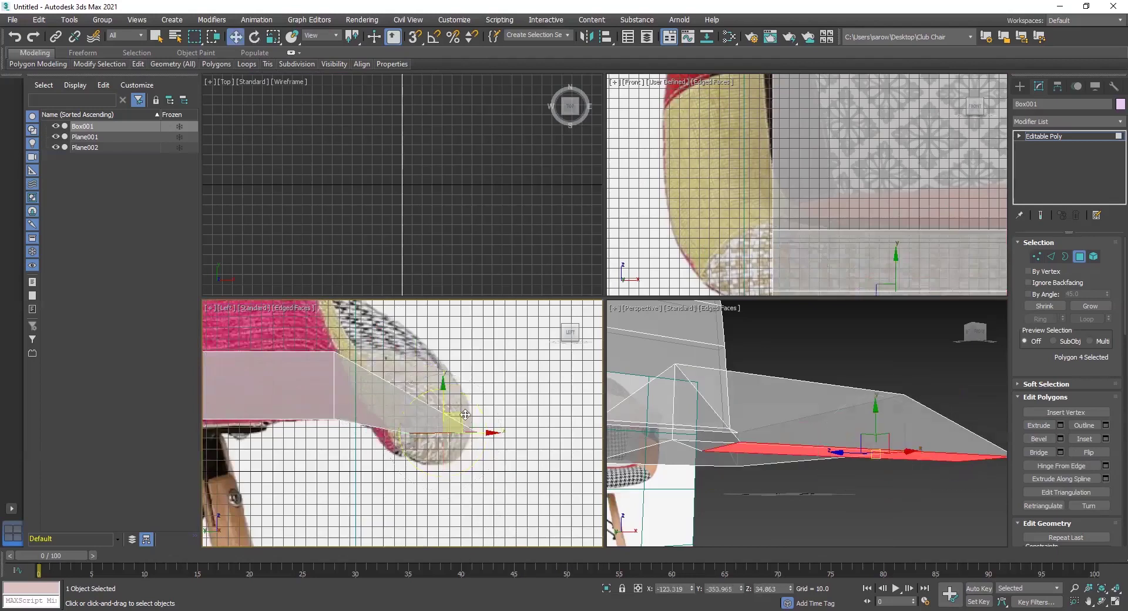
# Step: Lower the seat's front lip polygon to about Z 5 and pull its rear vertices to about Y -334, Z 7
pyautogui.moveTo(469, 444); pyautogui.dragTo(464, 448)
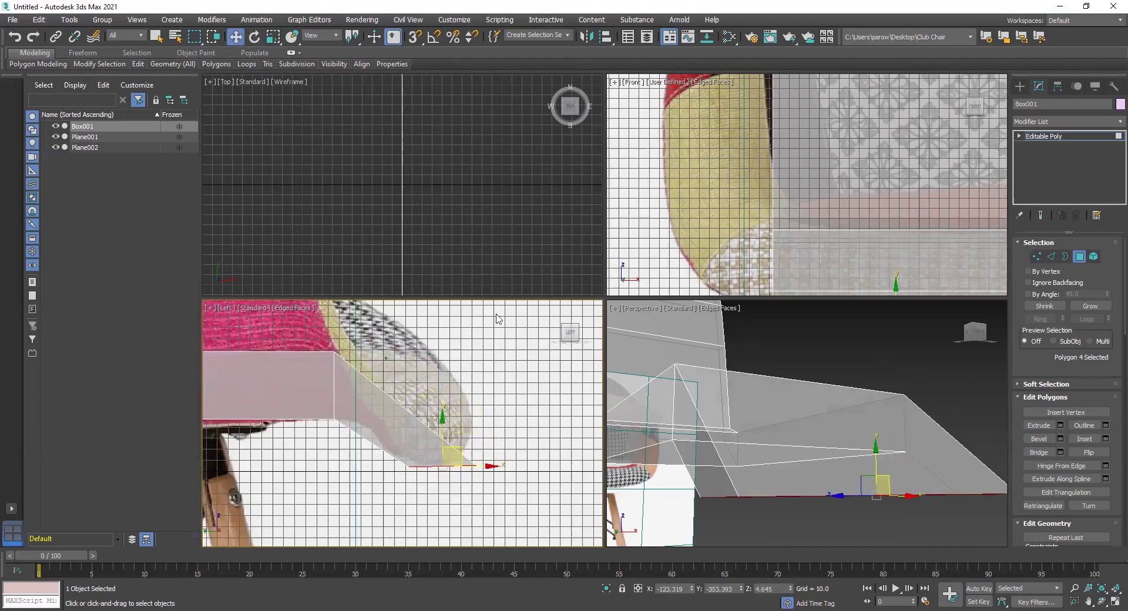
pyautogui.click(1037, 256)
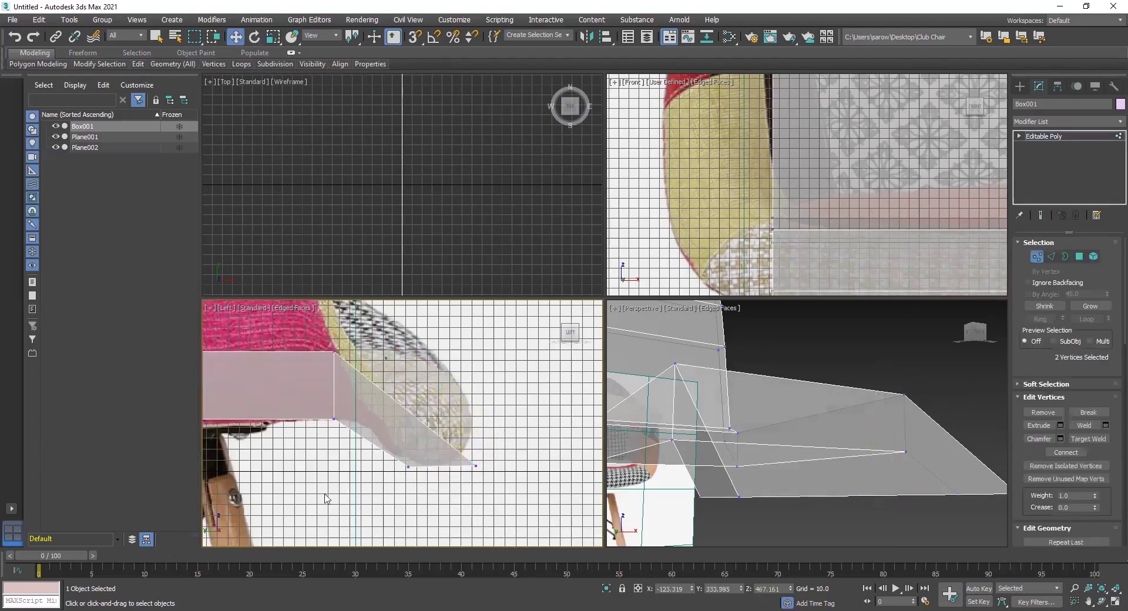
pyautogui.moveTo(428, 491); pyautogui.dragTo(450, 456)
pyautogui.moveTo(463, 501); pyautogui.dragTo(447, 456)
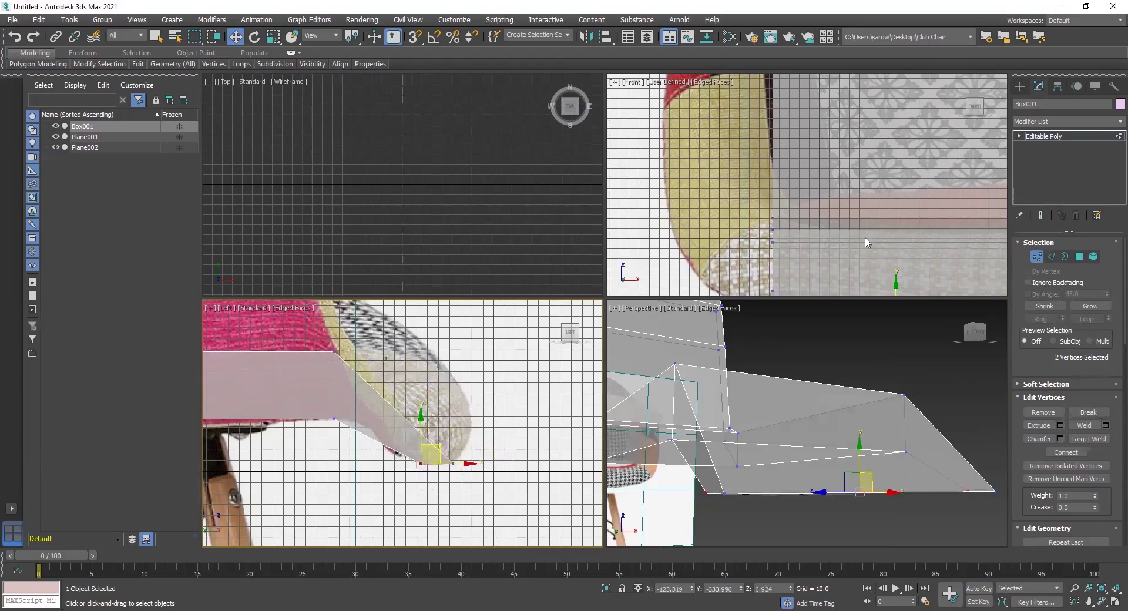
# Step: Insert an edge loop across the seat's front lip with Swift Loop and raise its top vertices to the reference outline
pyautogui.moveTo(154, 71)
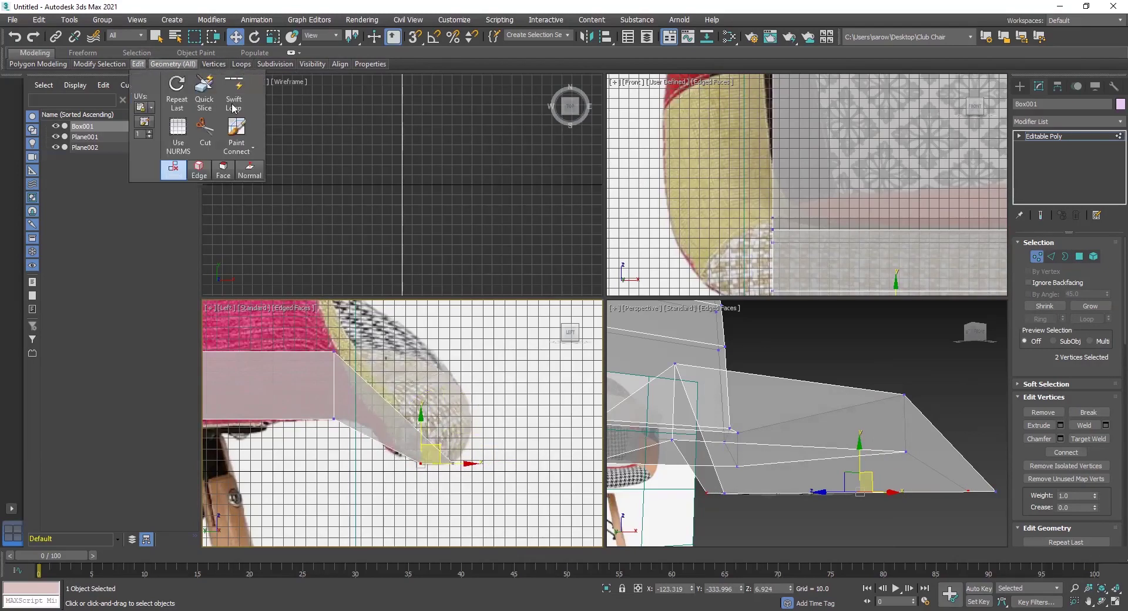
pyautogui.click(234, 107)
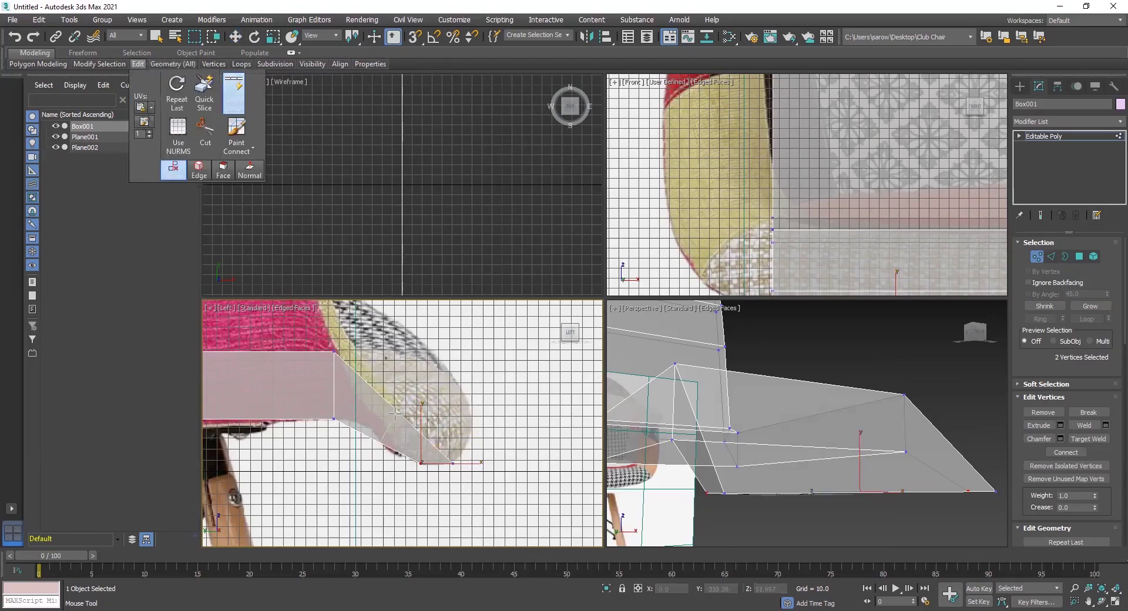
pyautogui.click(395, 414)
pyautogui.rightClick(429, 358)
pyautogui.moveTo(391, 417); pyautogui.dragTo(471, 358)
pyautogui.moveTo(396, 426); pyautogui.dragTo(392, 404)
# Step: Adjust the vertices where the seat meets the front lip and move the lip's upper loop vertices to about Y -364, Z 79
pyautogui.moveTo(341, 404); pyautogui.dragTo(318, 459)
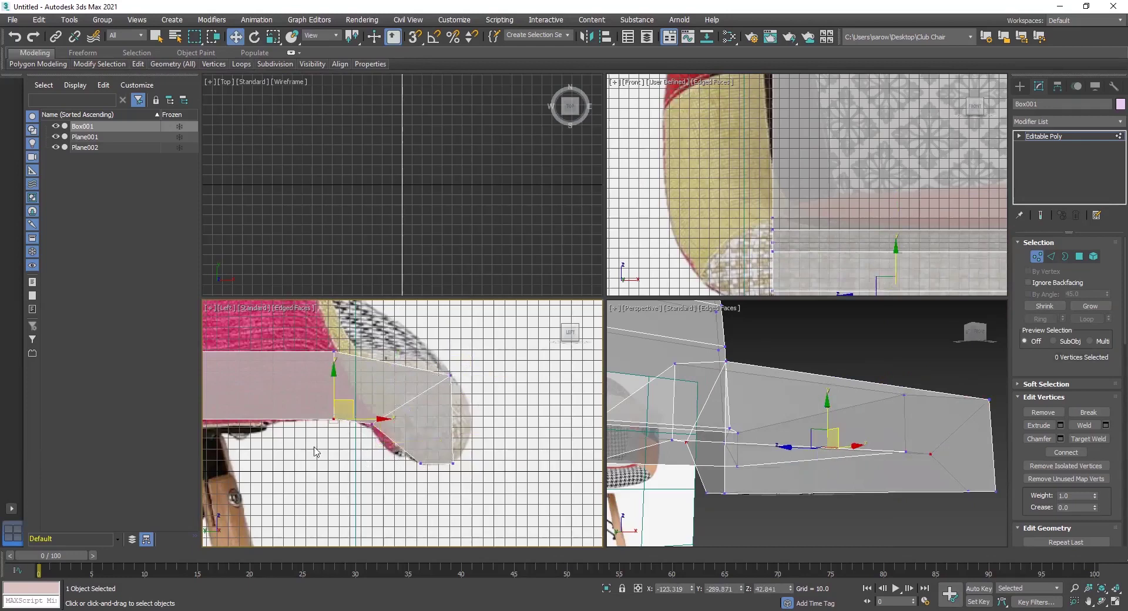
pyautogui.moveTo(346, 394); pyautogui.dragTo(325, 433)
pyautogui.moveTo(346, 394); pyautogui.dragTo(342, 395)
pyautogui.moveTo(351, 348); pyautogui.dragTo(294, 390)
pyautogui.moveTo(350, 330); pyautogui.dragTo(352, 326)
pyautogui.scroll(-3, 348, 373)
pyautogui.scroll(3, 424, 404)
pyautogui.moveTo(290, 400); pyautogui.dragTo(328, 398)
pyautogui.moveTo(385, 336)
pyautogui.mouseDown()
pyautogui.moveTo(367, 365)
pyautogui.moveTo(396, 343)
pyautogui.mouseUp()
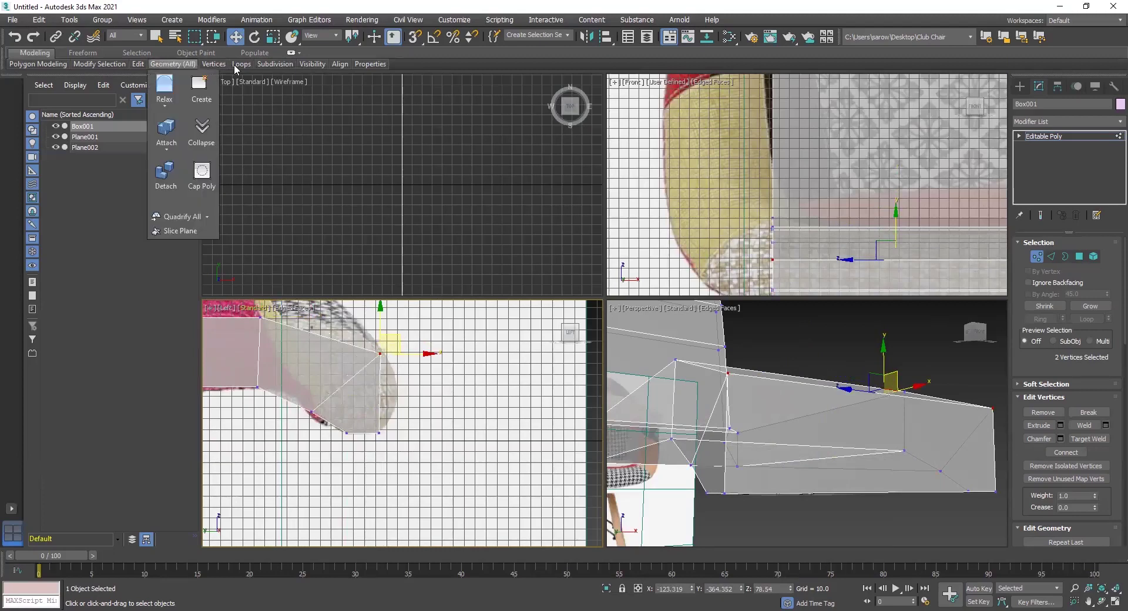
# Step: Insert a second edge loop across the front lip's lower part and move its front vertices to about Y -382, Z 44
pyautogui.moveTo(222, 65)
pyautogui.moveTo(152, 66)
pyautogui.click(234, 91)
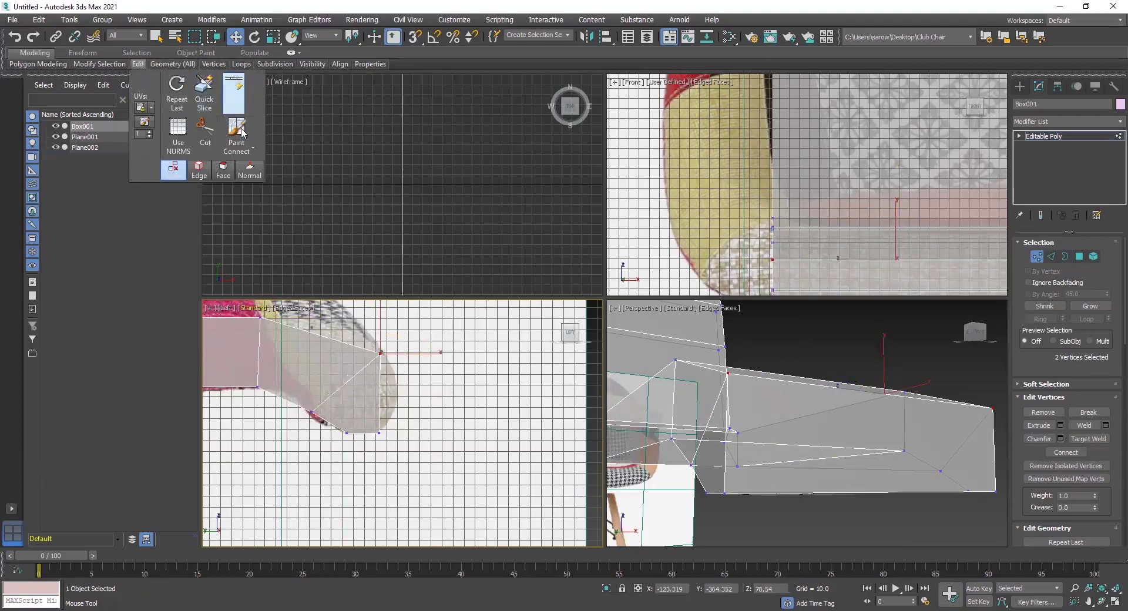
pyautogui.click(354, 409)
pyautogui.press('w')
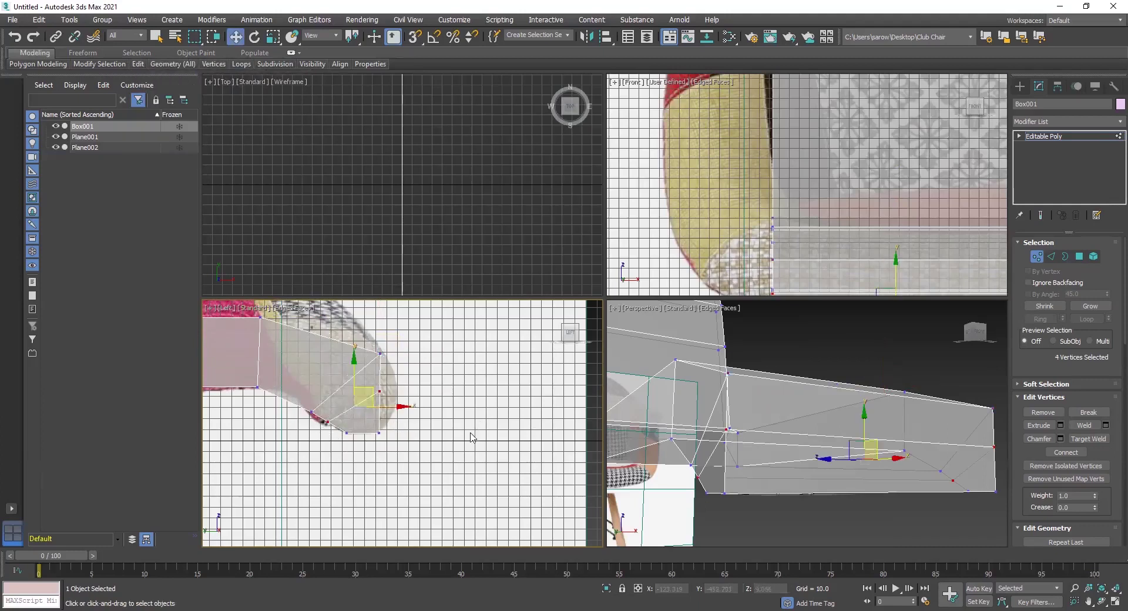
pyautogui.moveTo(374, 400); pyautogui.dragTo(420, 374)
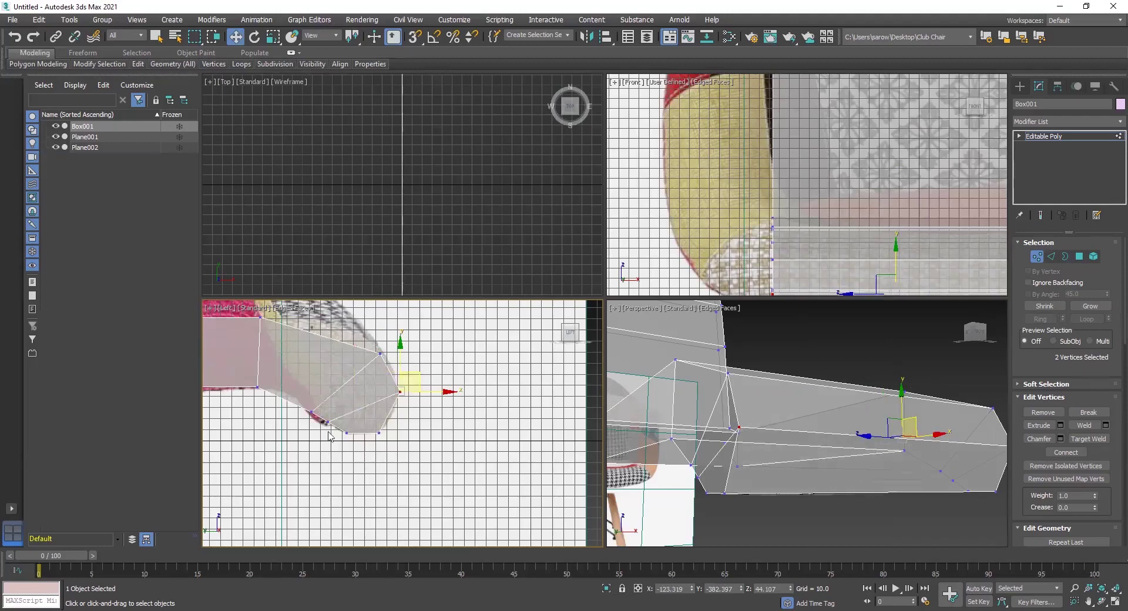
# Step: Raise the underside vertices of the lip's two loops and its top vertices, placing the second loop's rear vertices at about Y -342, Z 37
pyautogui.moveTo(334, 399); pyautogui.dragTo(364, 372)
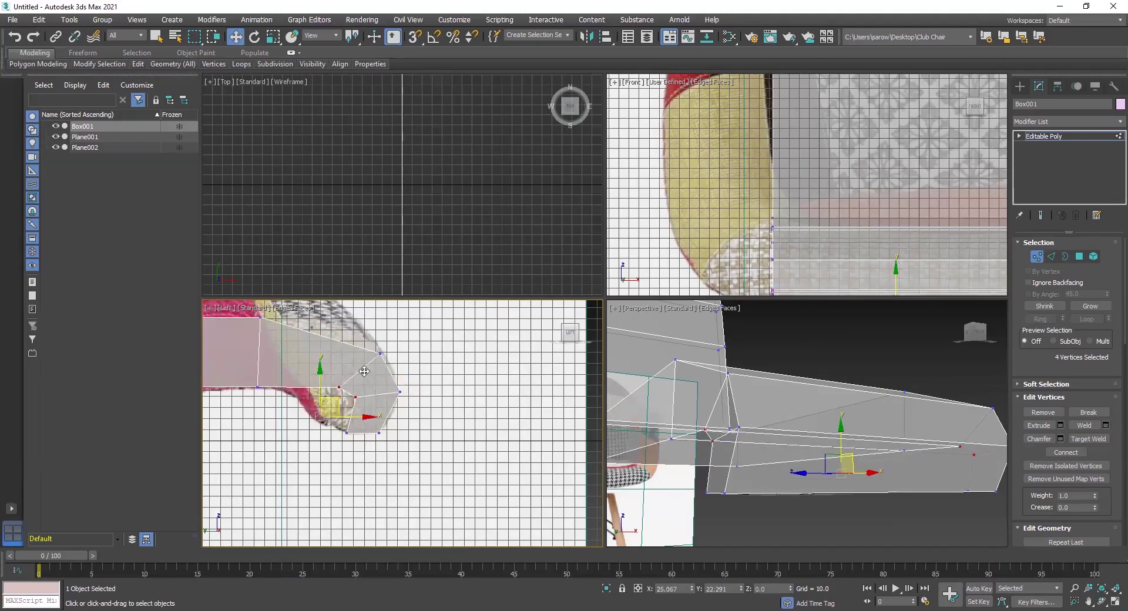
pyautogui.moveTo(365, 372); pyautogui.dragTo(454, 387, button='middle')
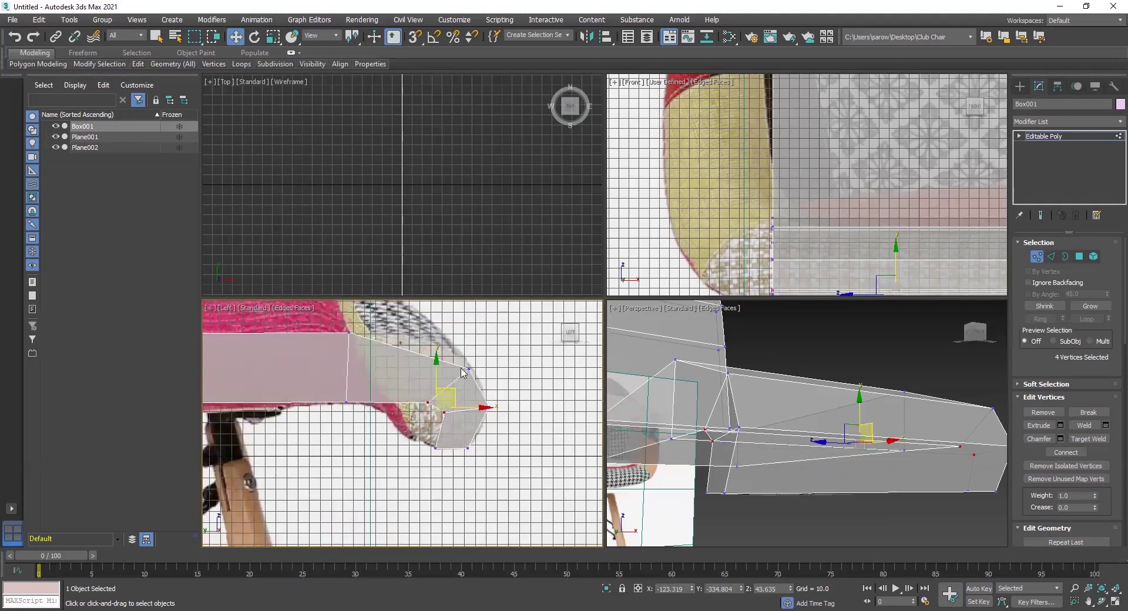
pyautogui.moveTo(472, 372); pyautogui.dragTo(476, 332)
pyautogui.moveTo(439, 396)
pyautogui.mouseDown()
pyautogui.moveTo(416, 410)
pyautogui.moveTo(430, 384)
pyautogui.mouseUp()
pyautogui.moveTo(463, 433); pyautogui.dragTo(464, 399)
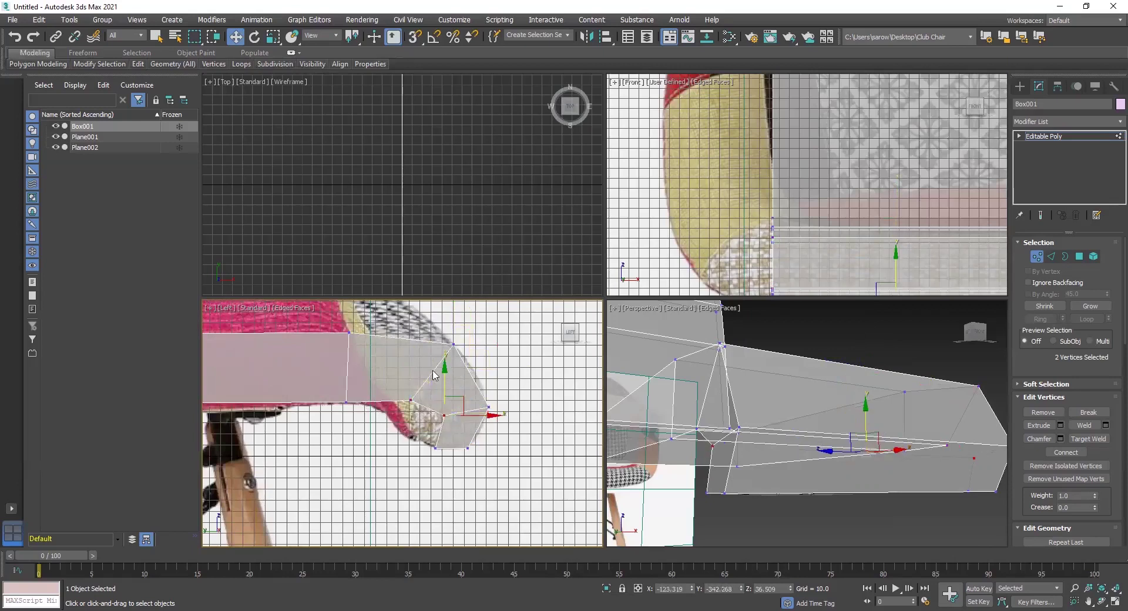
# Step: Lower the front lip's upper vertices slightly at about Y -350 to match the side reference
pyautogui.scroll(-6, 434, 381)
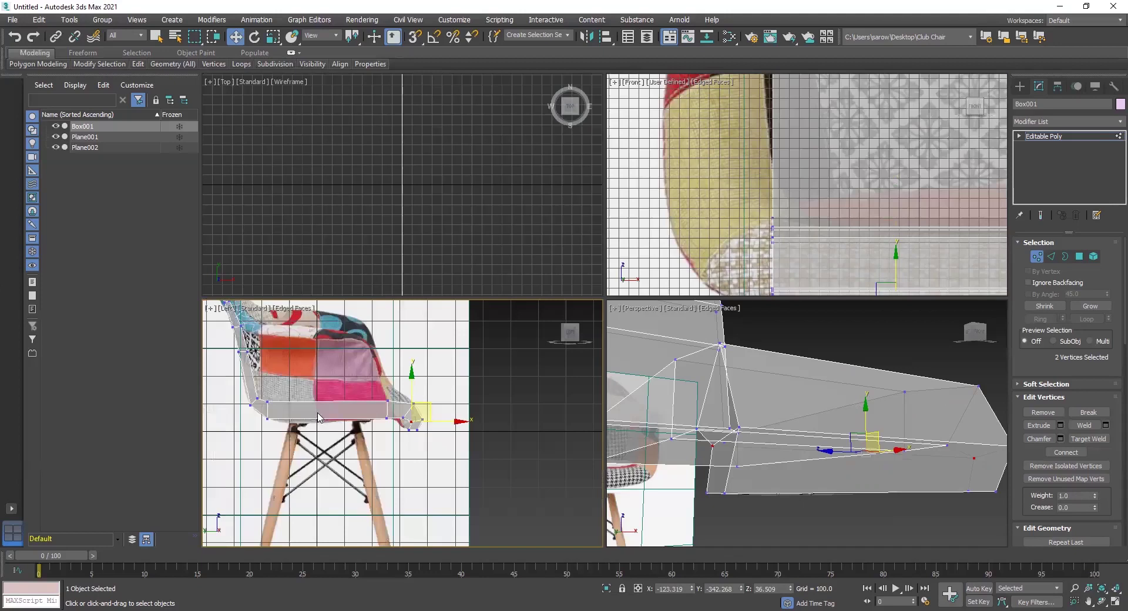
pyautogui.scroll(3, 318, 417)
pyautogui.moveTo(224, 373); pyautogui.dragTo(503, 390)
pyautogui.moveTo(348, 340); pyautogui.dragTo(350, 355)
pyautogui.moveTo(539, 379)
pyautogui.mouseDown()
pyautogui.moveTo(509, 403)
pyautogui.moveTo(543, 381)
pyautogui.mouseUp()
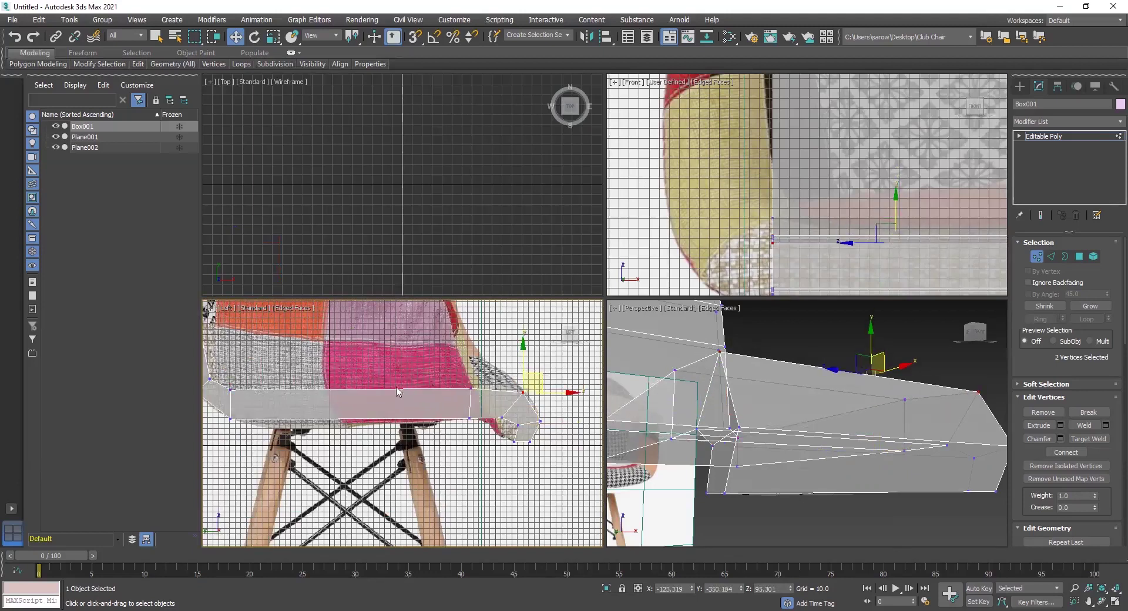
# Step: Insert an edge loop across the middle of the seat at about Y -32 with Swift Loop
pyautogui.moveTo(374, 424); pyautogui.dragTo(485, 441, button='middle')
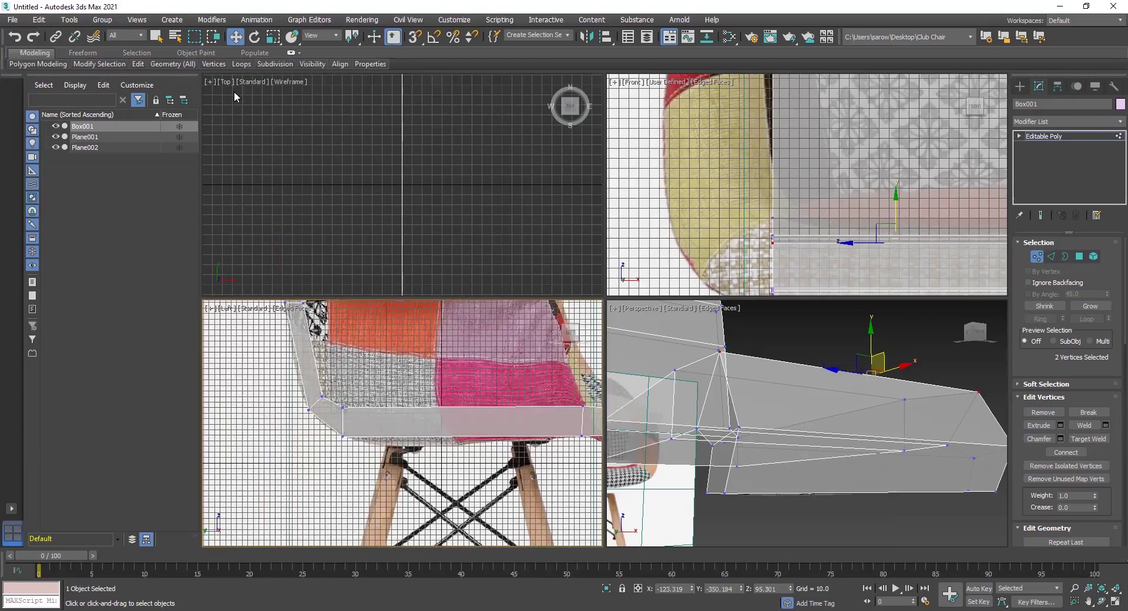
pyautogui.scroll(2, 440, 393)
pyautogui.moveTo(439, 393); pyautogui.dragTo(362, 372, button='middle')
pyautogui.moveTo(135, 65)
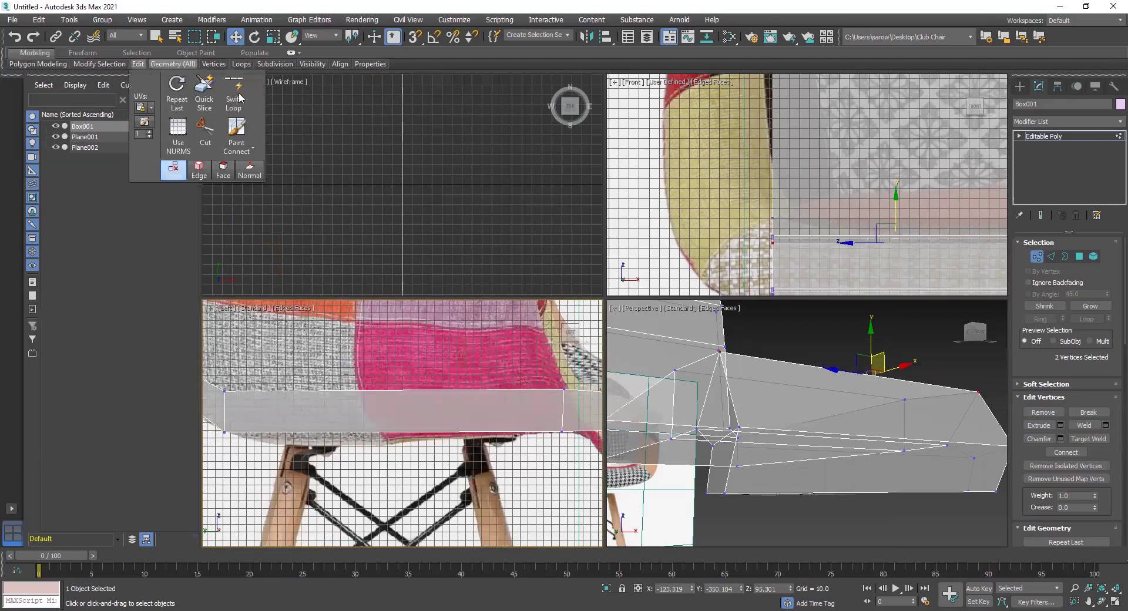
pyautogui.click(233, 94)
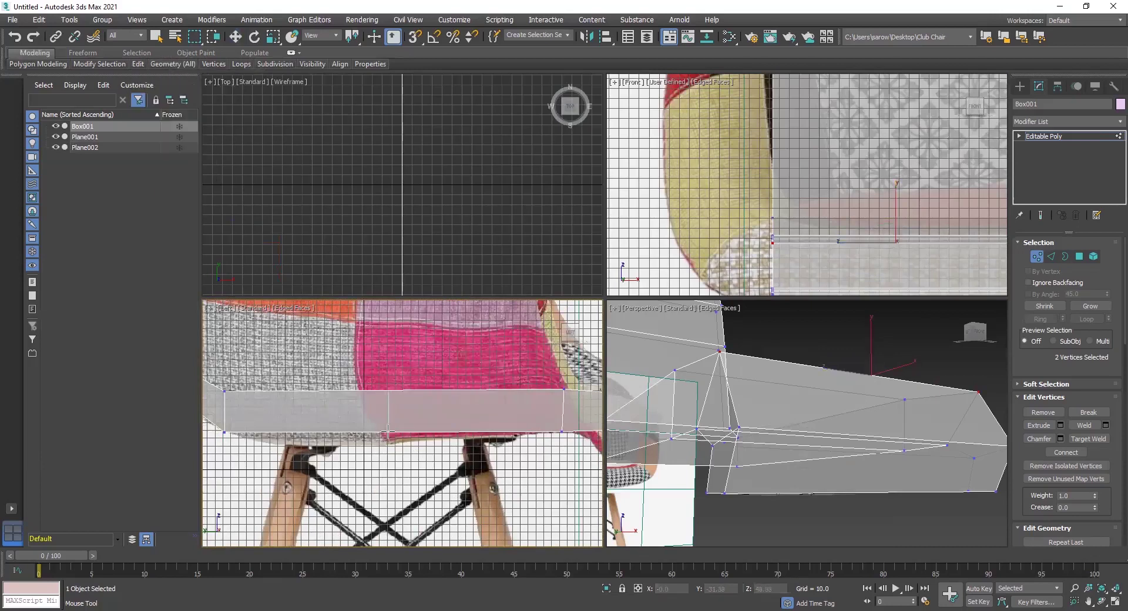
pyautogui.click(387, 433)
pyautogui.press('w')
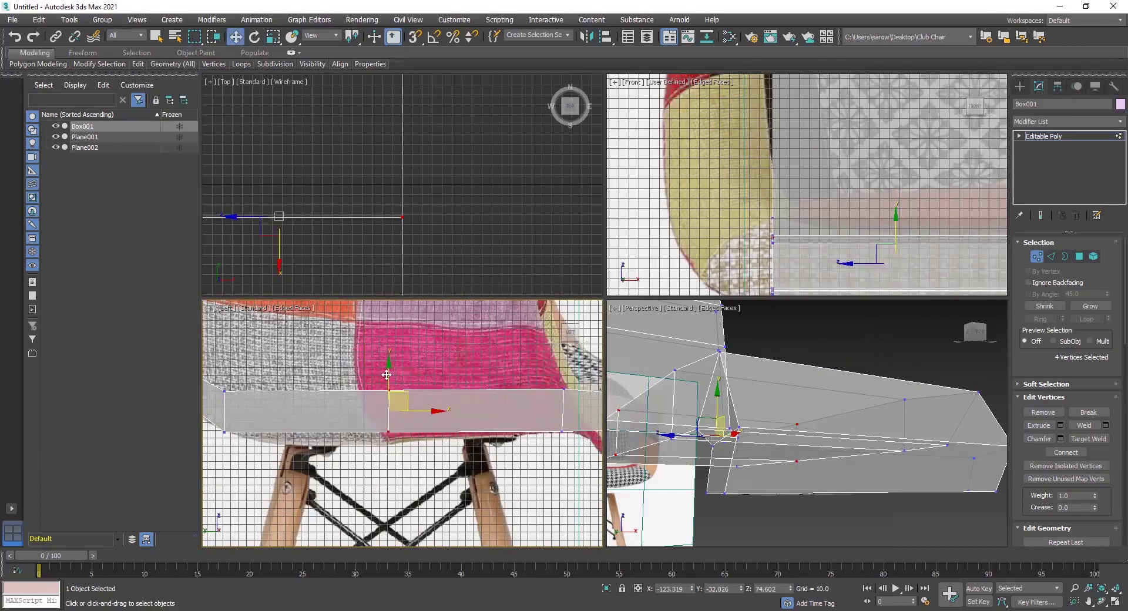
# Step: Lower the seat's middle loop to about Z 69 to follow the curve of the cushion
pyautogui.moveTo(385, 363); pyautogui.dragTo(389, 372)
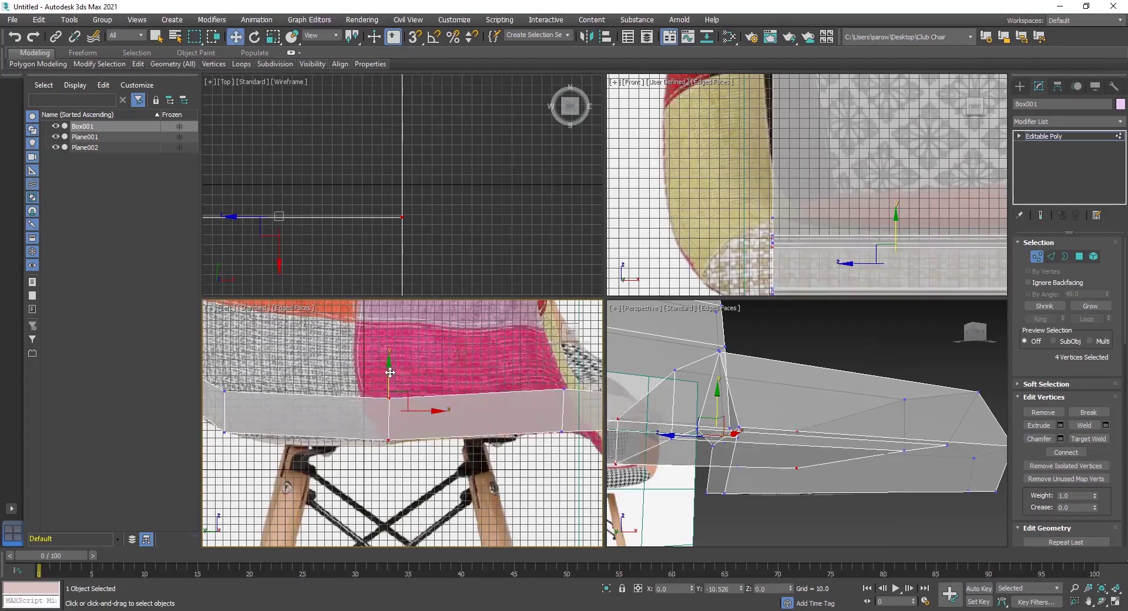
pyautogui.moveTo(300, 418); pyautogui.dragTo(349, 415, button='middle')
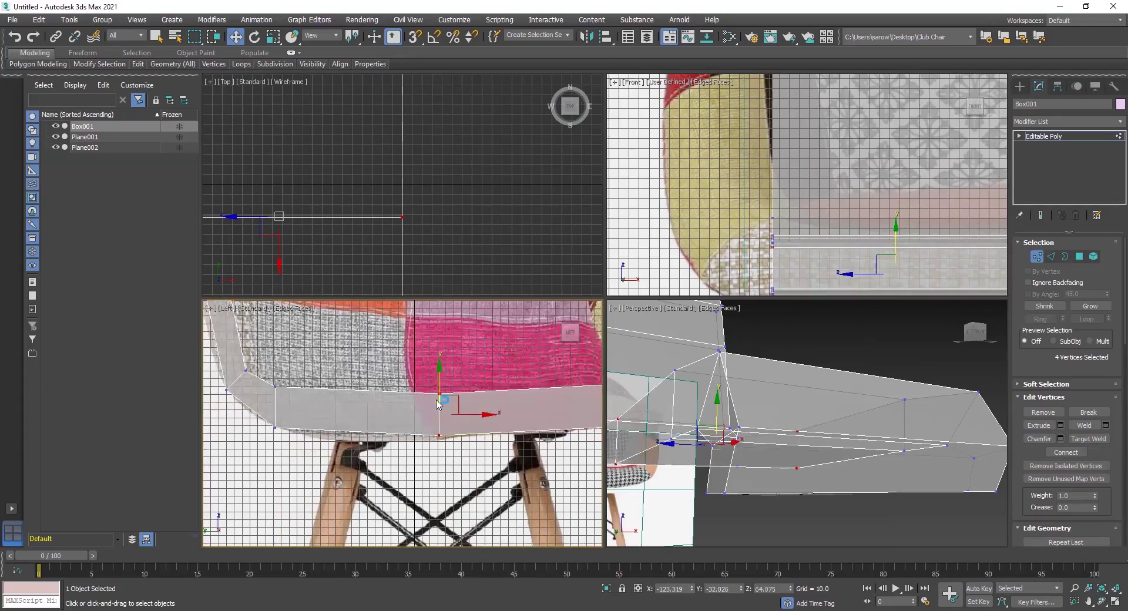
pyautogui.moveTo(439, 370); pyautogui.dragTo(439, 363)
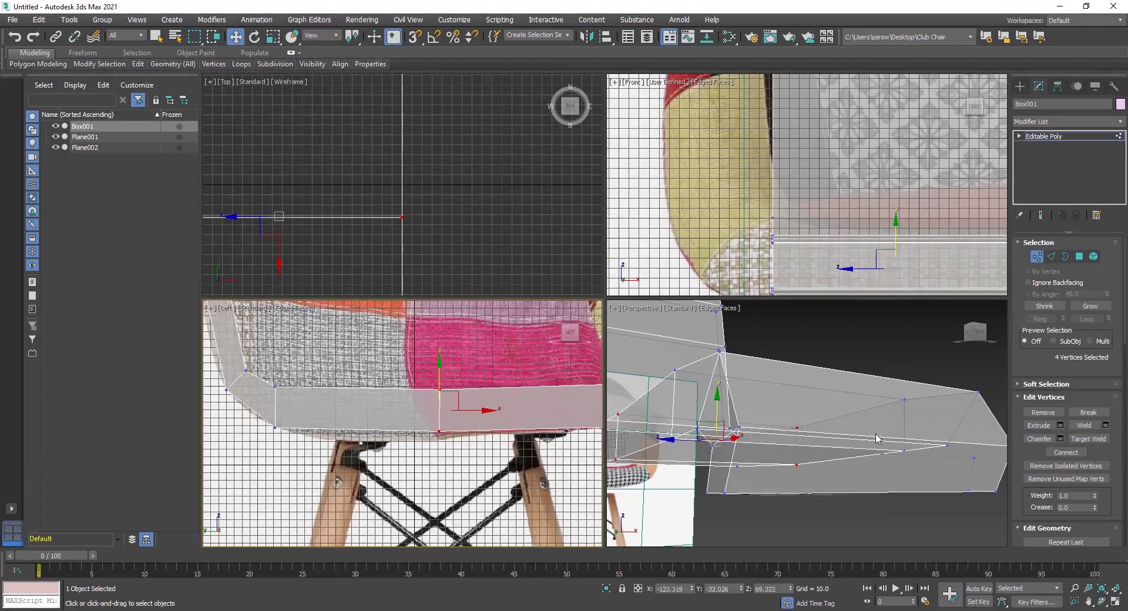
# Step: Raise the 14 vertices along the seat's outer side edge by about 21 to match the front reference
pyautogui.scroll(-2, 876, 439)
pyautogui.keyDown('alt'); pyautogui.moveTo(872, 483); pyautogui.dragTo(830, 416, button='middle'); pyautogui.keyUp('alt')
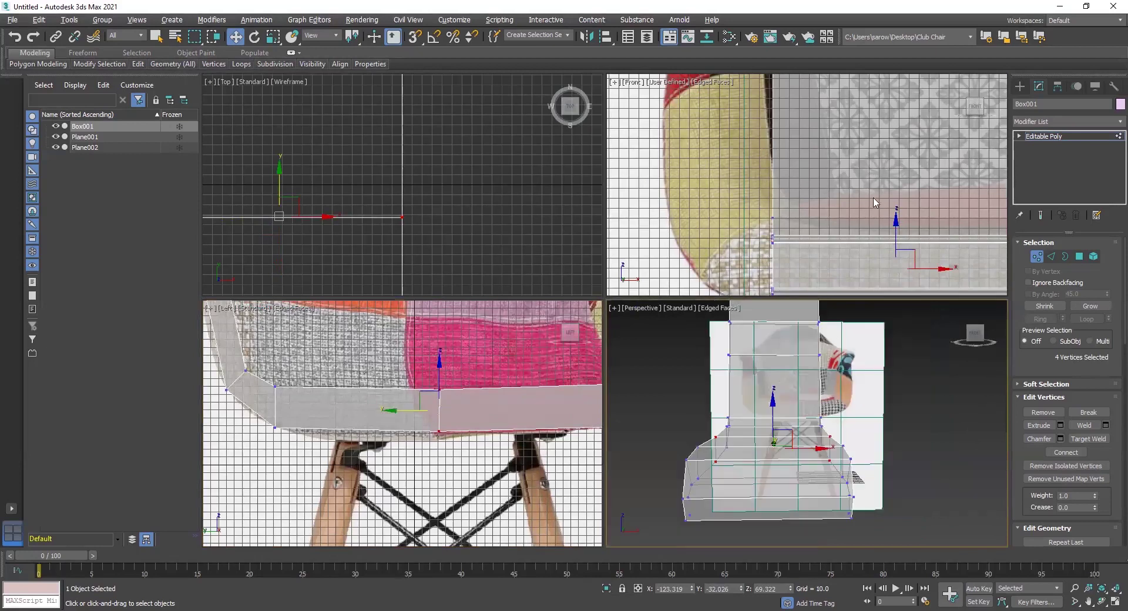
pyautogui.scroll(-3, 848, 114)
pyautogui.moveTo(849, 115); pyautogui.dragTo(859, 206, button='middle')
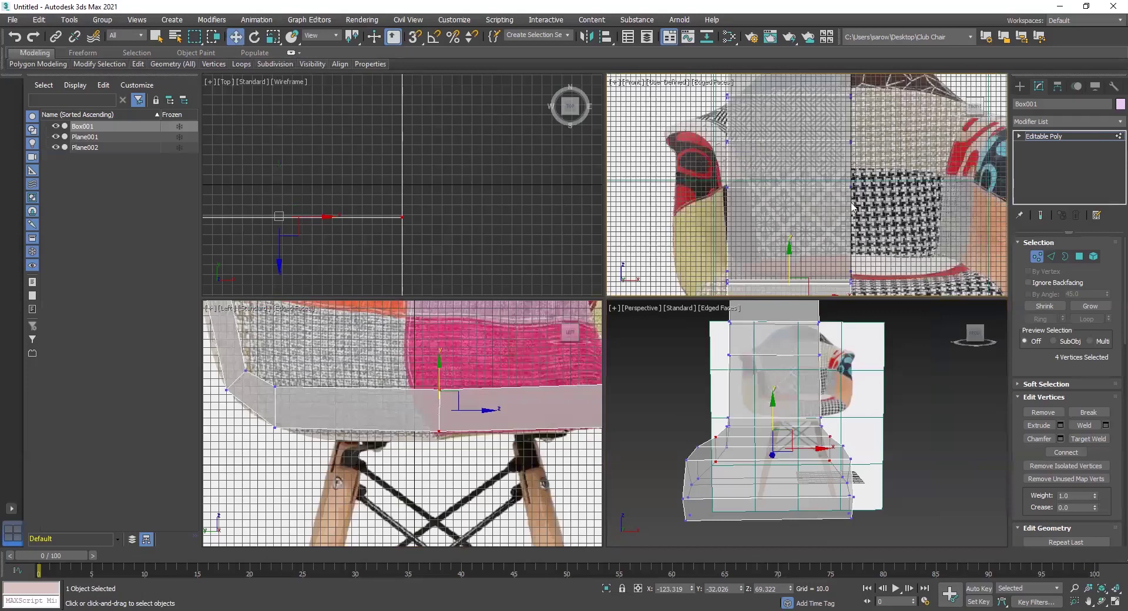
pyautogui.moveTo(854, 207); pyautogui.dragTo(822, 88, button='middle')
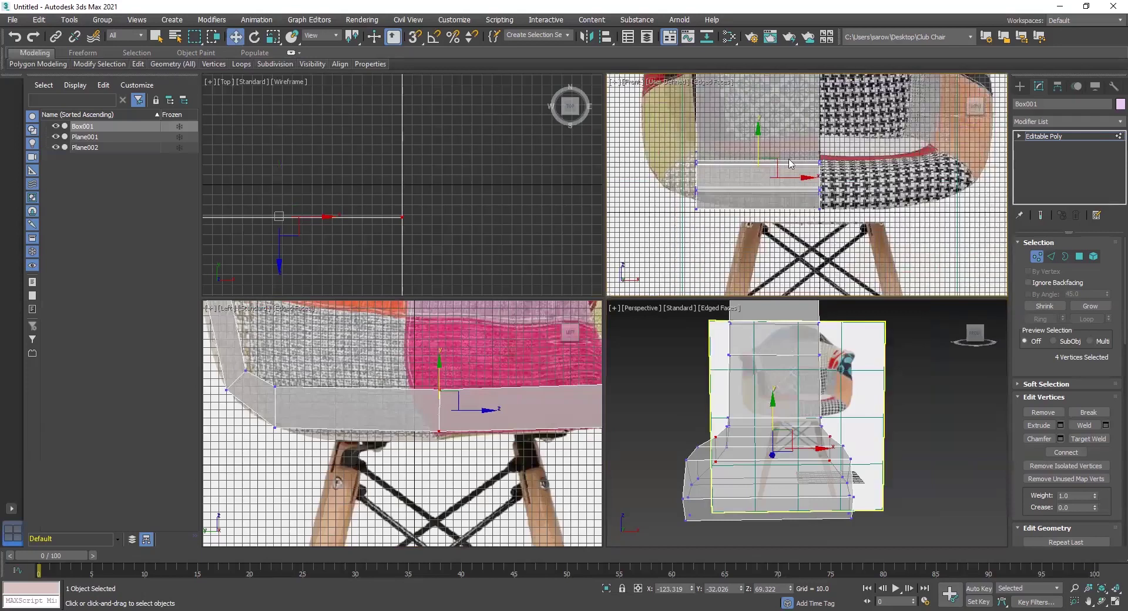
pyautogui.scroll(-3, 786, 231)
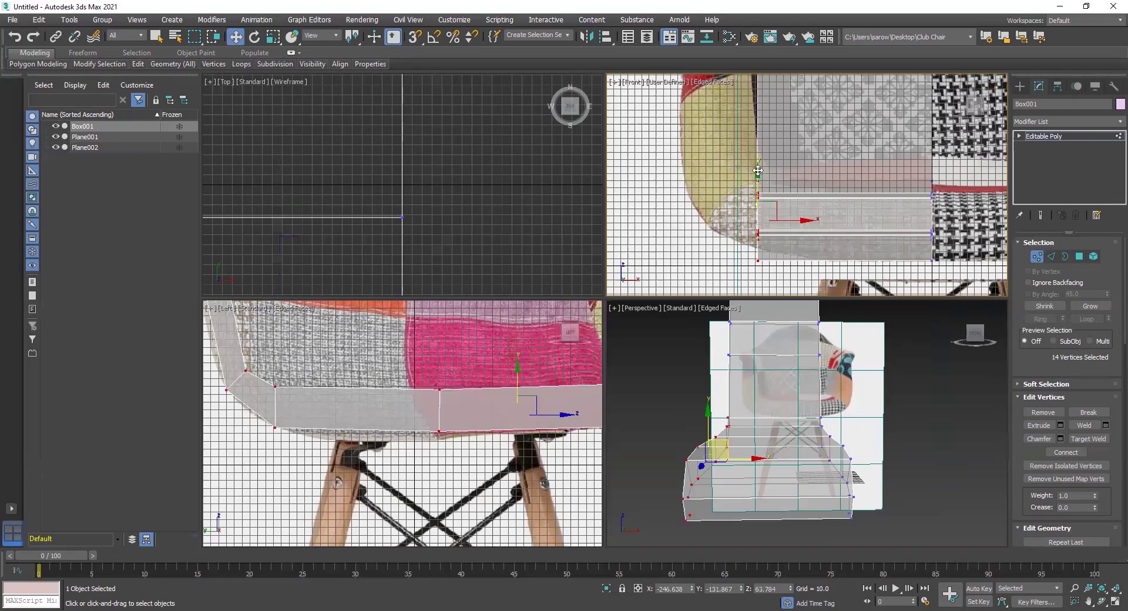
pyautogui.moveTo(759, 164); pyautogui.dragTo(758, 159)
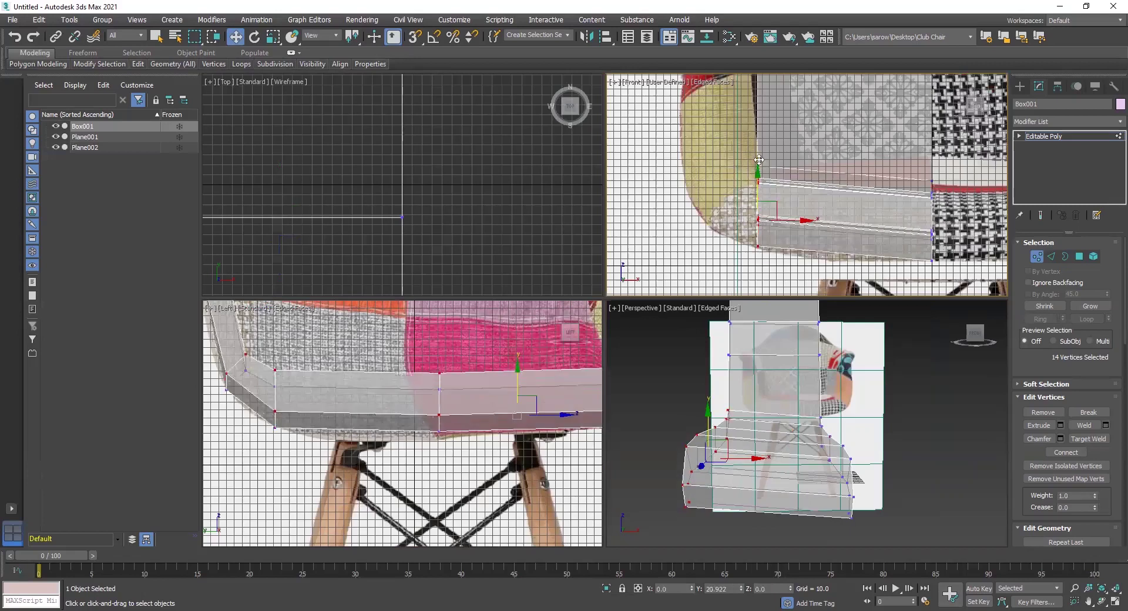
# Step: Select the backrest's 12 outer side vertices and shift them forward in the side view to curve the backrest
pyautogui.scroll(-2, 834, 156)
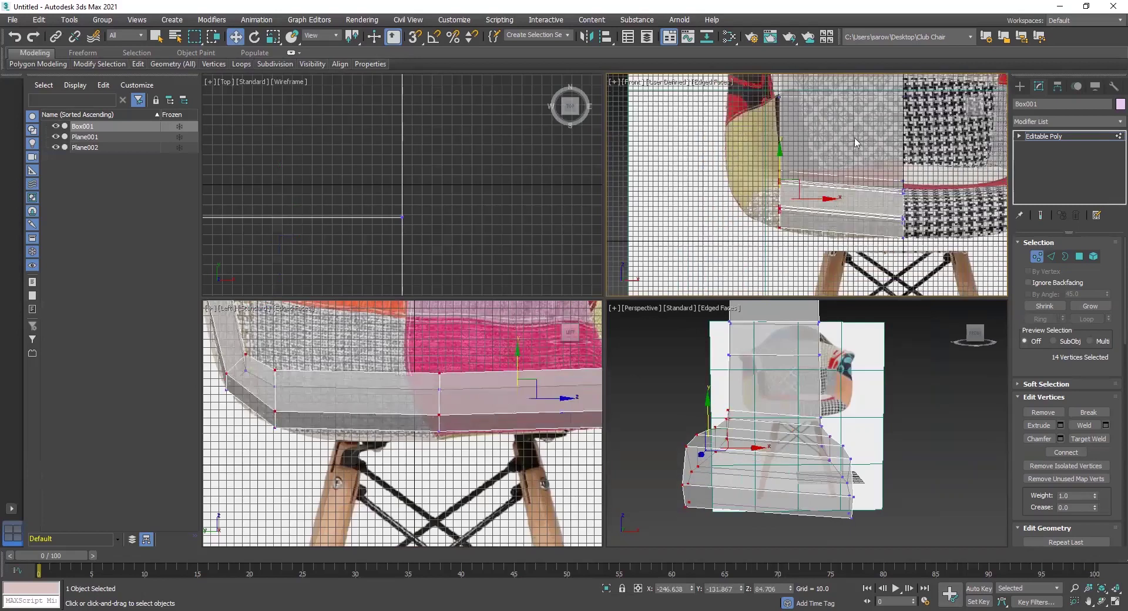
pyautogui.scroll(-3, 800, 144)
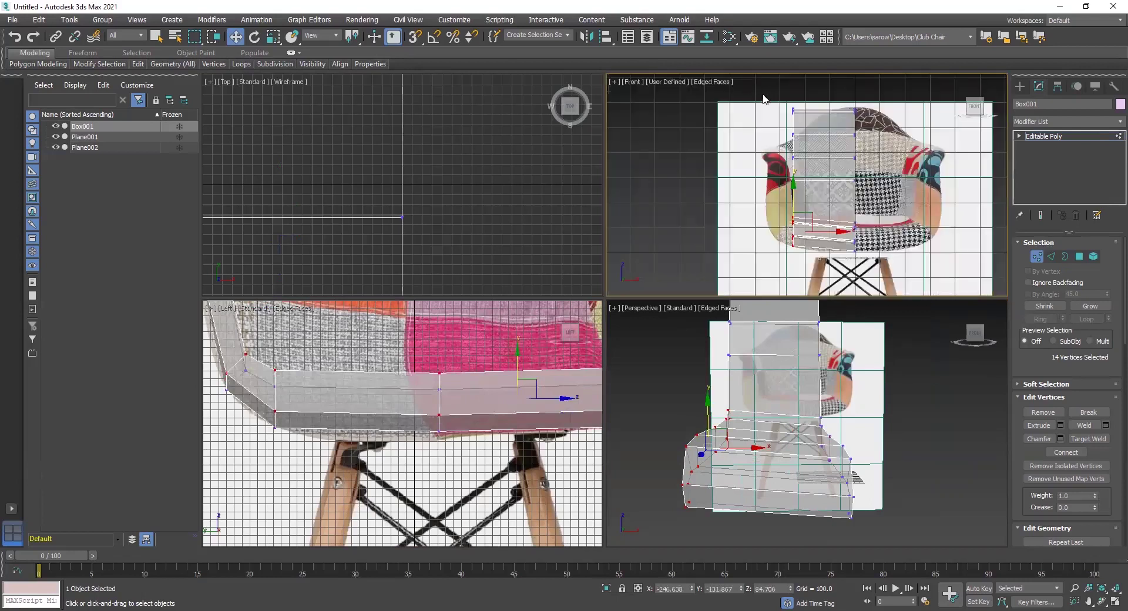
pyautogui.moveTo(766, 94); pyautogui.dragTo(817, 209)
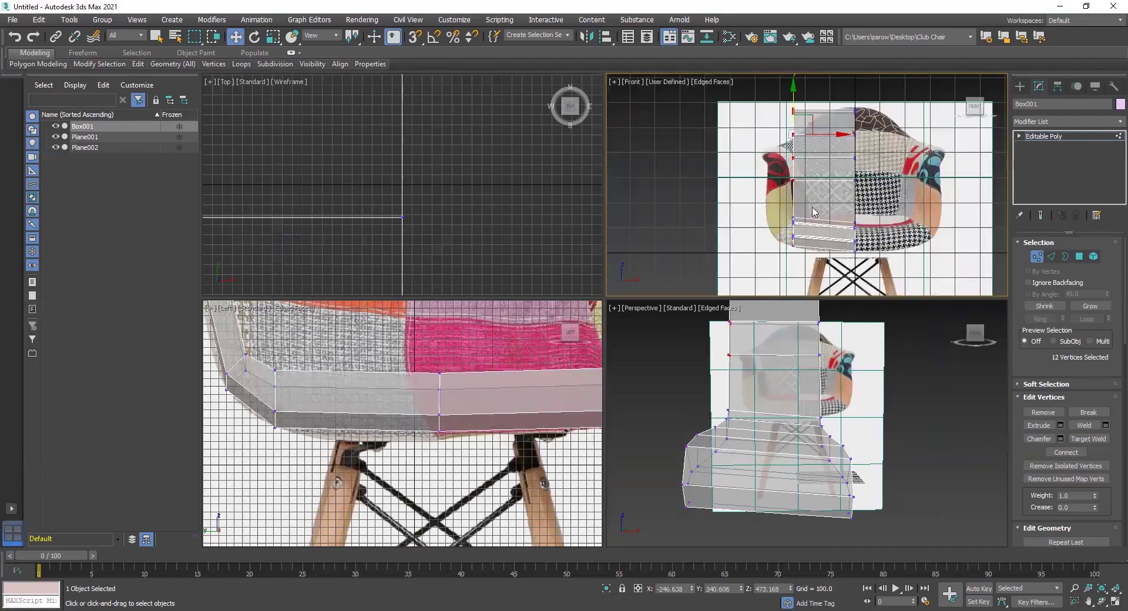
pyautogui.scroll(4, 796, 212)
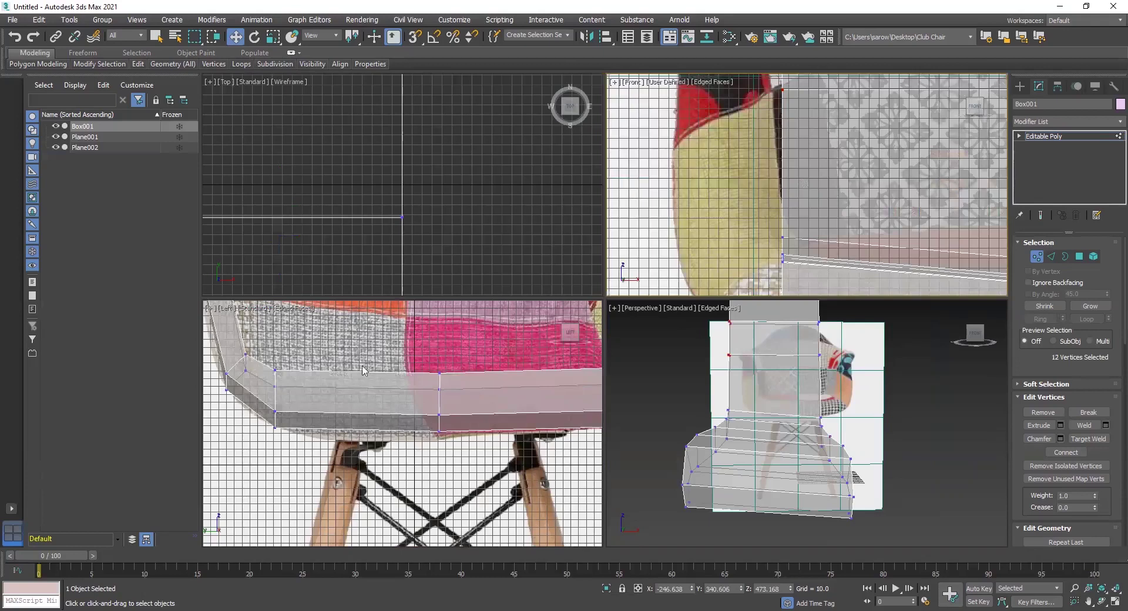
pyautogui.scroll(3, 328, 387)
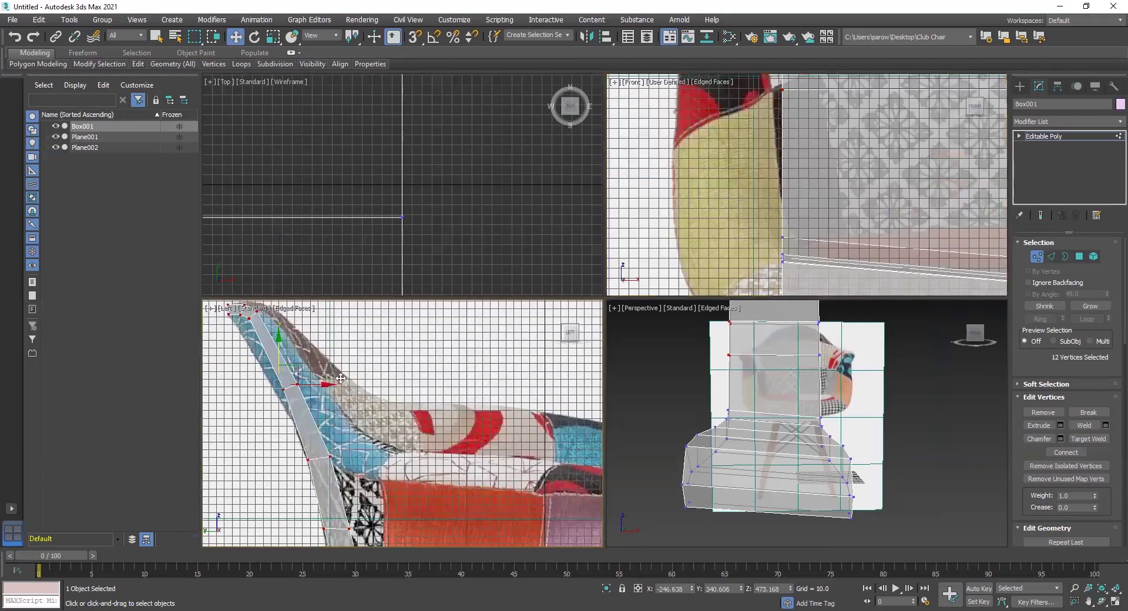
pyautogui.moveTo(327, 383); pyautogui.dragTo(341, 379)
# Step: Undo the last change and shift the two outer side vertices at the seat's rear corner forward to about Y 218, Z 129
pyautogui.moveTo(375, 375); pyautogui.dragTo(382, 458, button='middle')
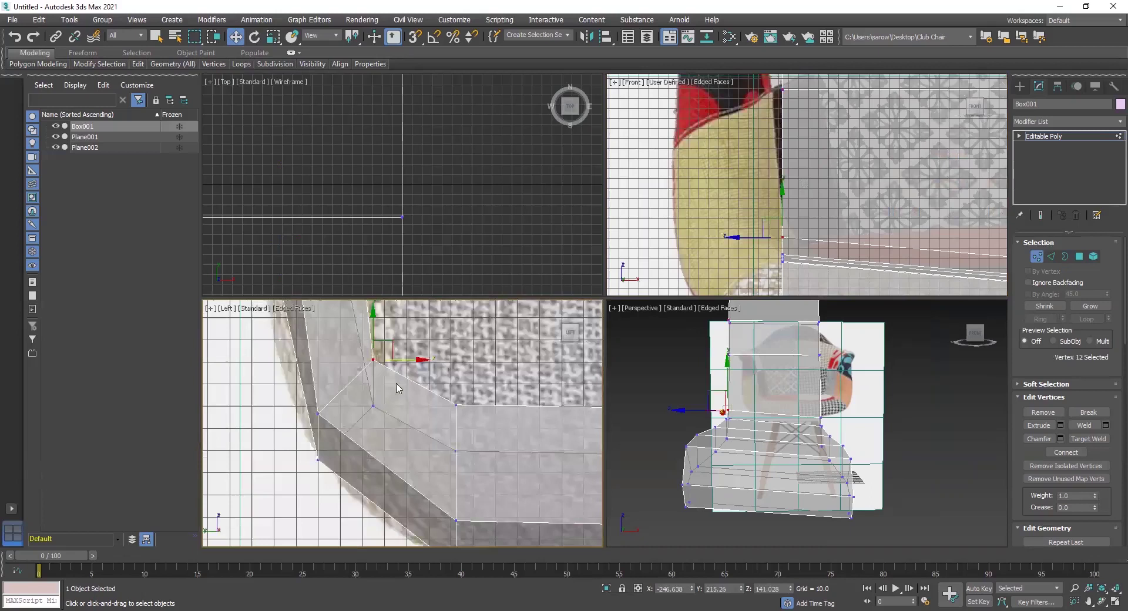
pyautogui.hotkey('ctrl', 'z')
pyautogui.moveTo(389, 389); pyautogui.dragTo(411, 384)
pyautogui.moveTo(493, 444); pyautogui.dragTo(437, 377, button='middle')
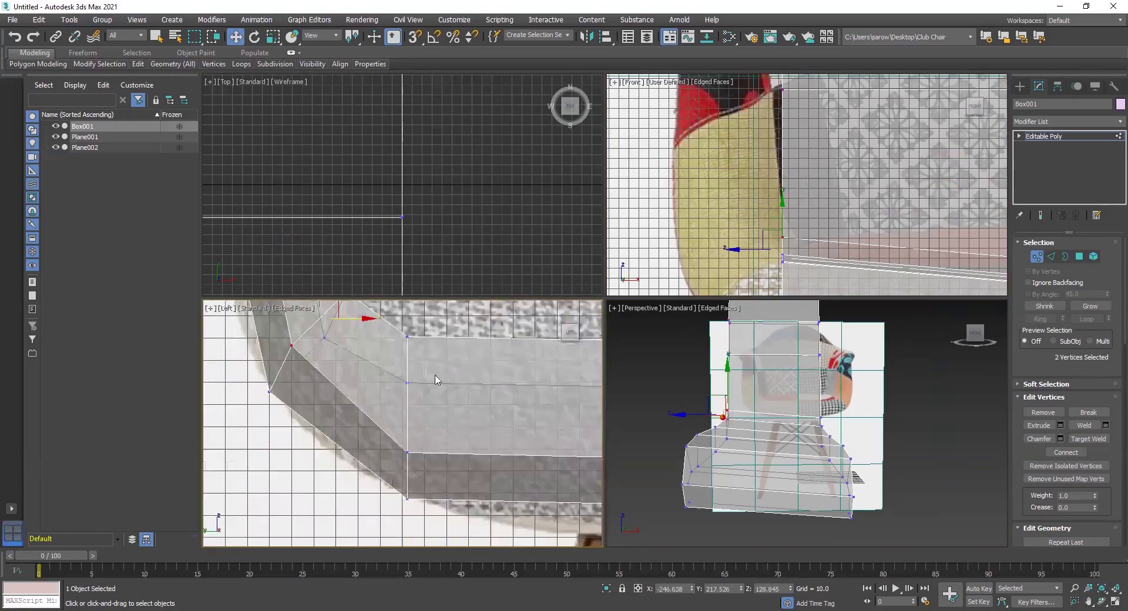
pyautogui.scroll(-2, 420, 431)
pyautogui.moveTo(418, 424); pyautogui.dragTo(396, 461, button='middle')
pyautogui.click(386, 405)
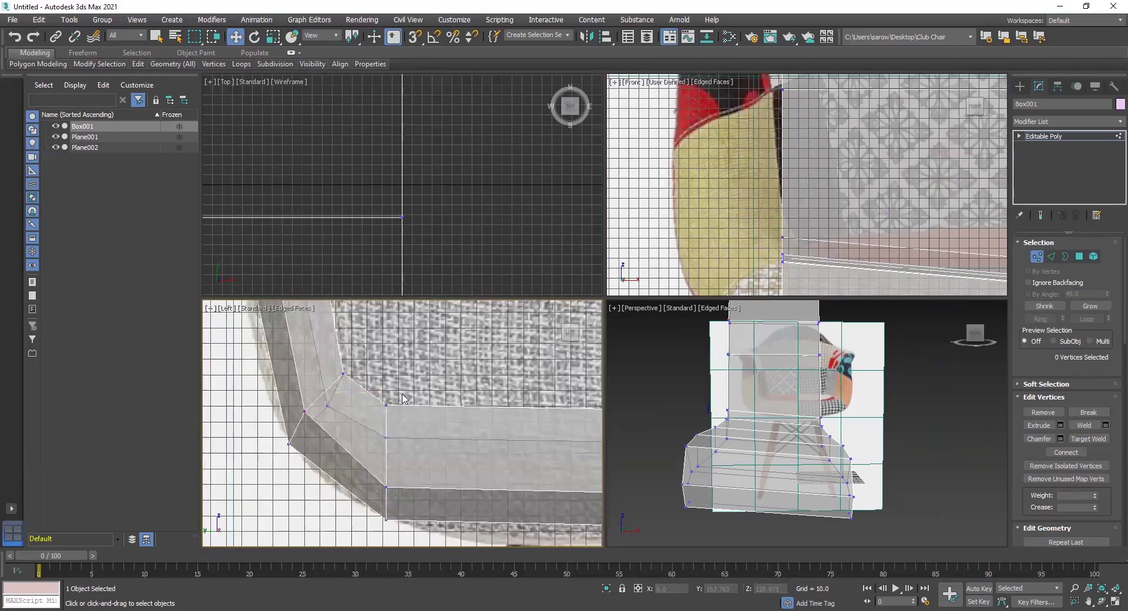
# Step: Shift the seat's upper rear corner vertex to about Y 173, Z 121, and insert a lengthwise SwiftLoop through the middle of the half chair
pyautogui.moveTo(424, 405)
pyautogui.mouseDown()
pyautogui.moveTo(455, 403)
pyautogui.moveTo(435, 403)
pyautogui.mouseUp()
pyautogui.scroll(-2, 835, 441)
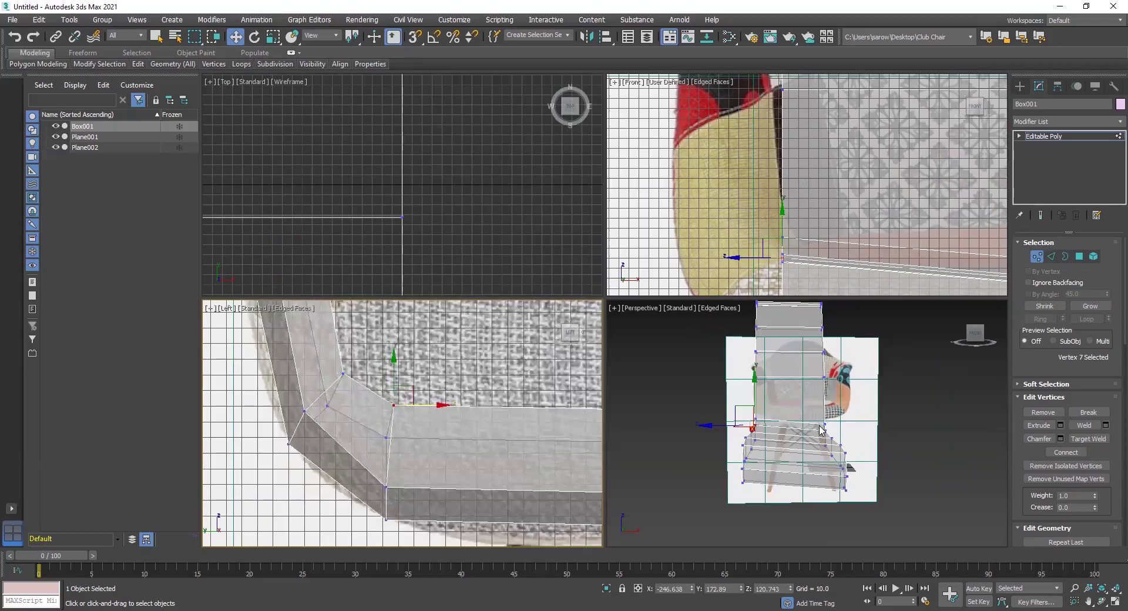
pyautogui.keyDown('alt'); pyautogui.moveTo(811, 417); pyautogui.dragTo(927, 393, button='middle'); pyautogui.keyUp('alt')
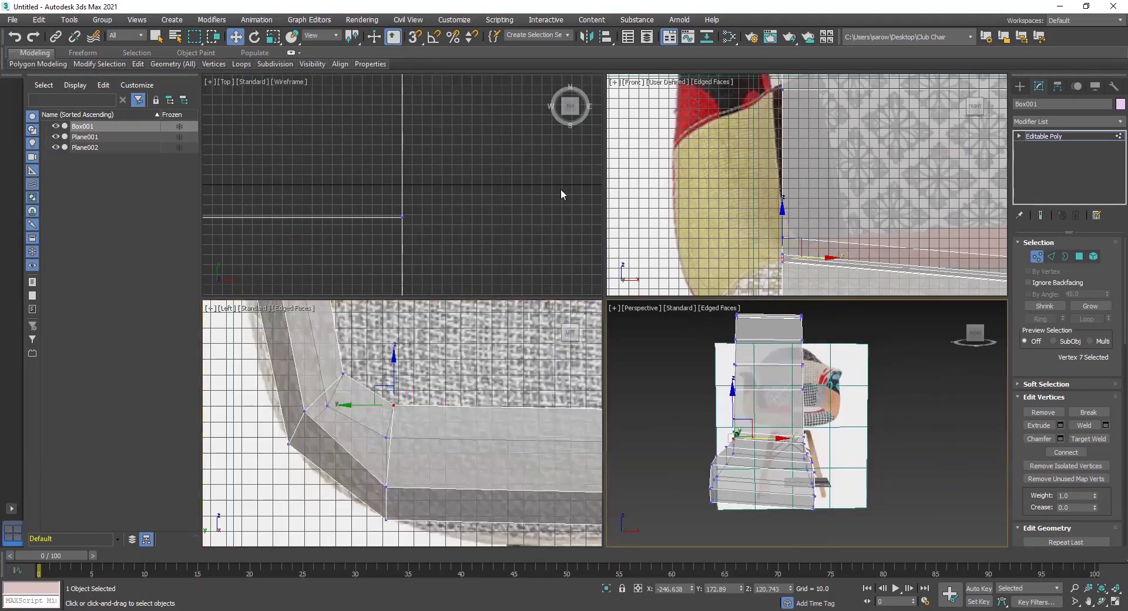
pyautogui.moveTo(146, 65)
pyautogui.click(244, 94)
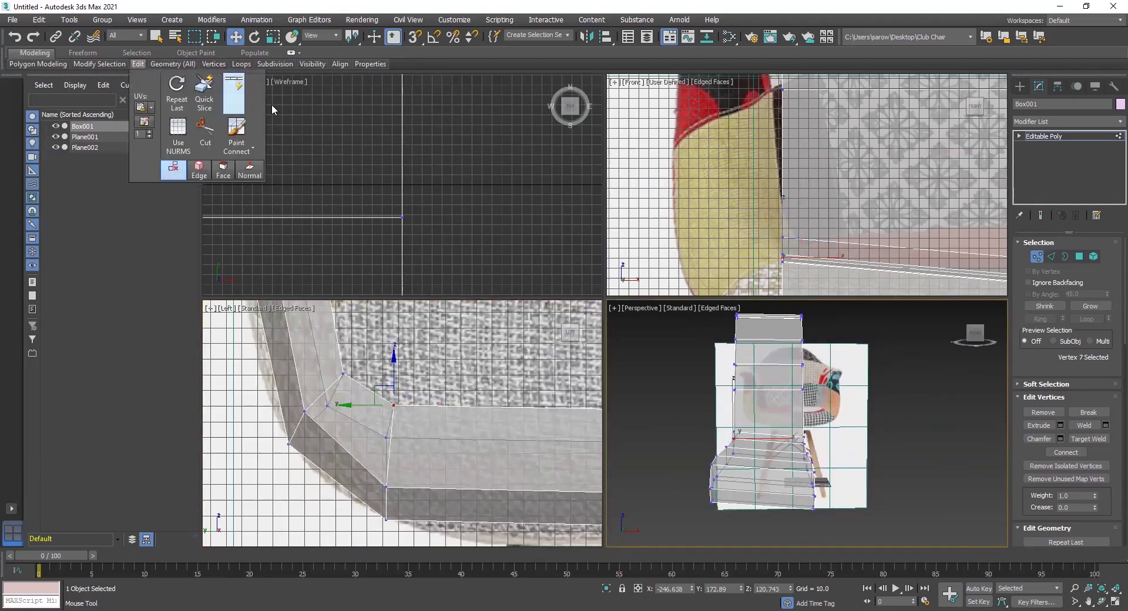
pyautogui.click(768, 406)
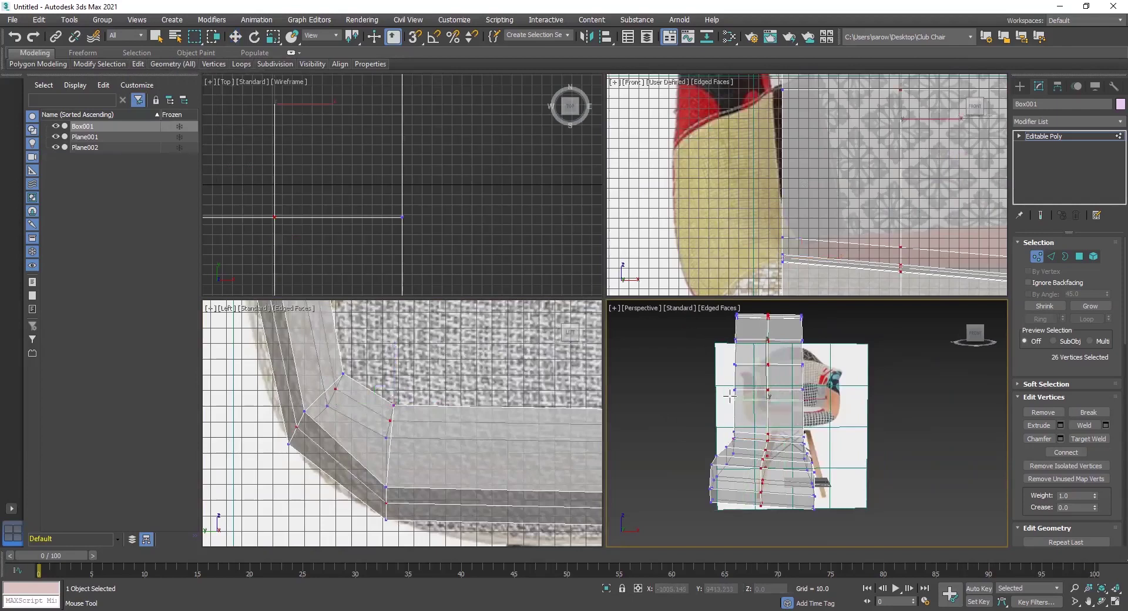
# Step: Lower the 26 vertices of the lengthwise middle loop by about 13 in the front view
pyautogui.hotkey('alt', 'w')
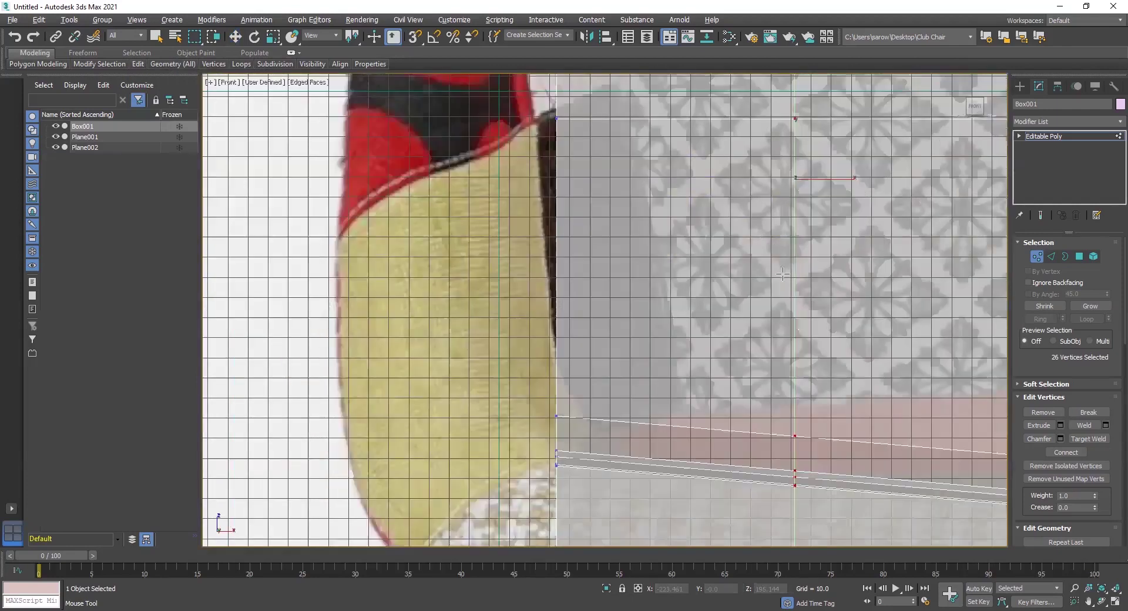
pyautogui.scroll(-3, 782, 274)
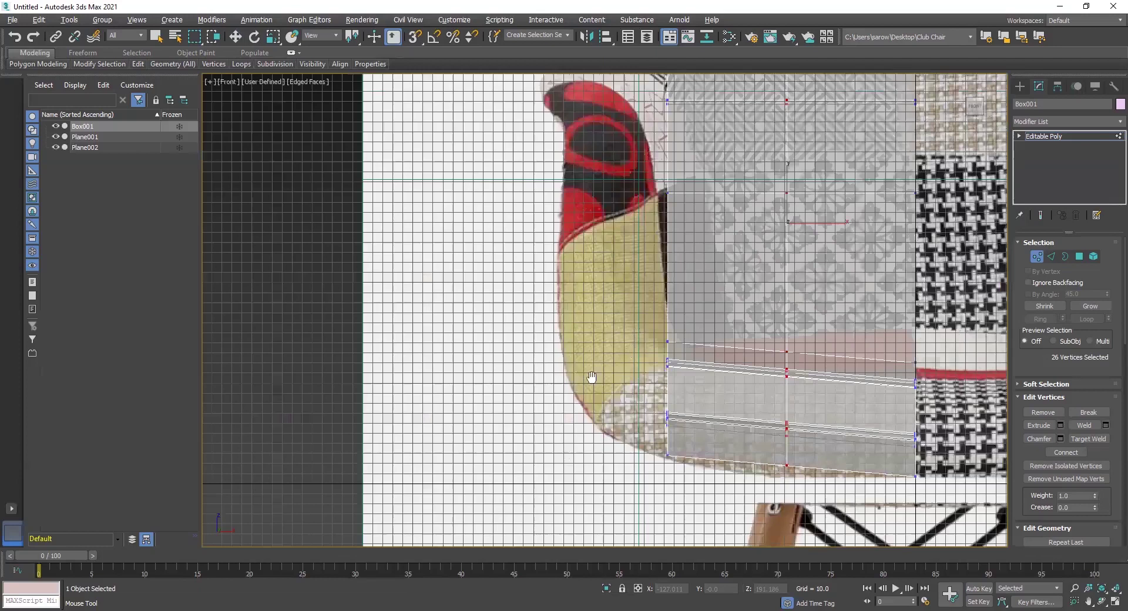
pyautogui.scroll(-3, 585, 349)
pyautogui.press('w')
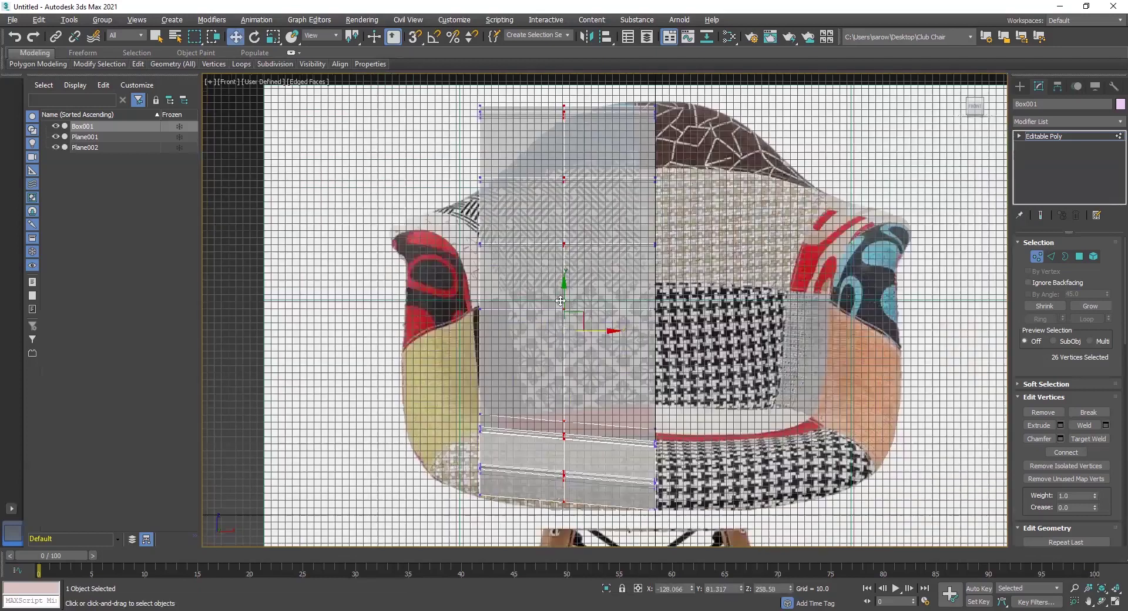
pyautogui.moveTo(561, 300); pyautogui.dragTo(559, 307)
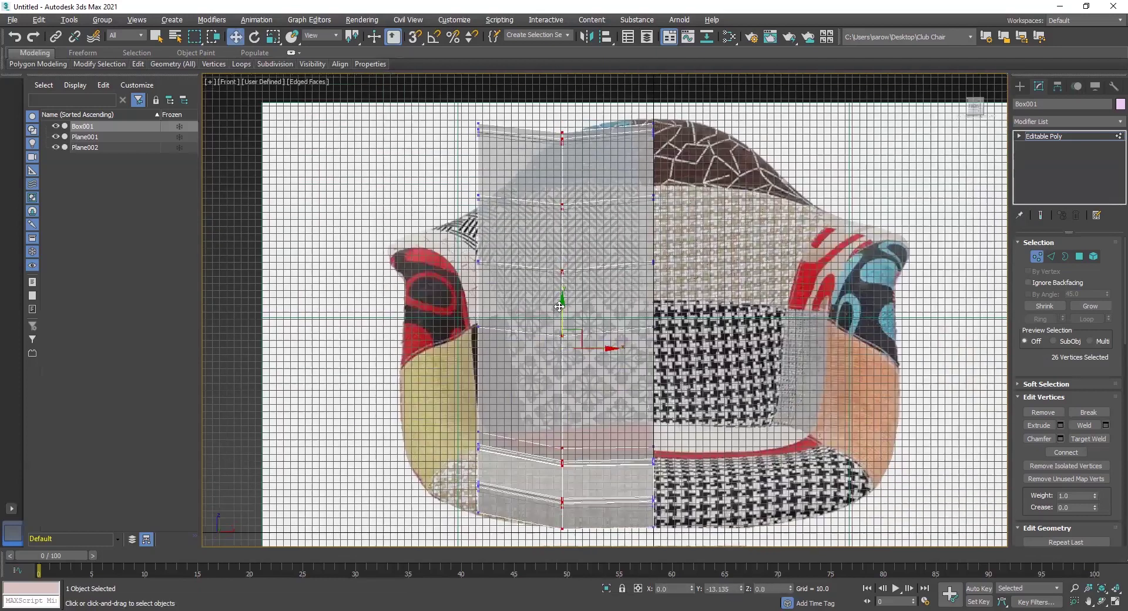
# Step: Move the loop's six top backrest vertices to about X -43, Z 569, and raise the six centre-edge vertices by about 6
pyautogui.moveTo(532, 258); pyautogui.dragTo(552, 297, button='middle')
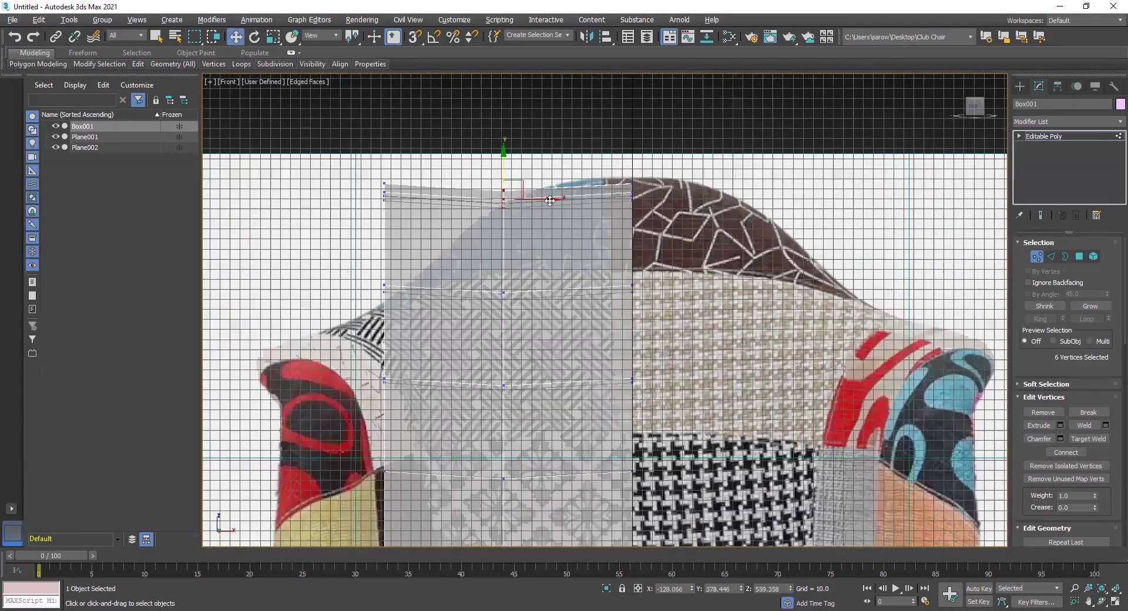
pyautogui.moveTo(551, 201); pyautogui.dragTo(636, 200)
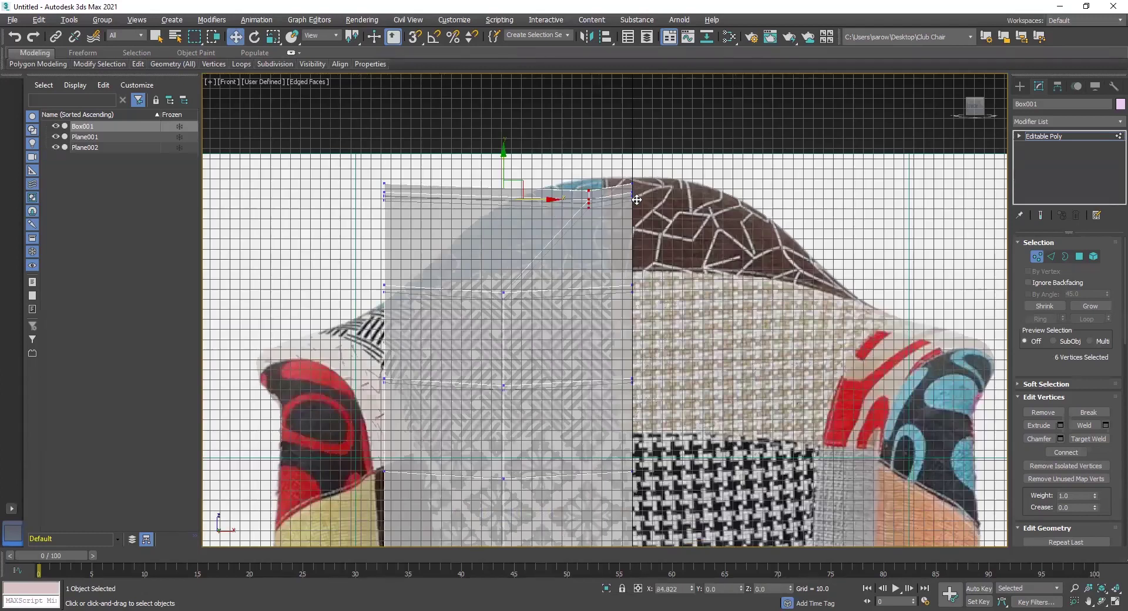
pyautogui.moveTo(588, 155); pyautogui.dragTo(588, 147)
pyautogui.moveTo(655, 177); pyautogui.dragTo(603, 221)
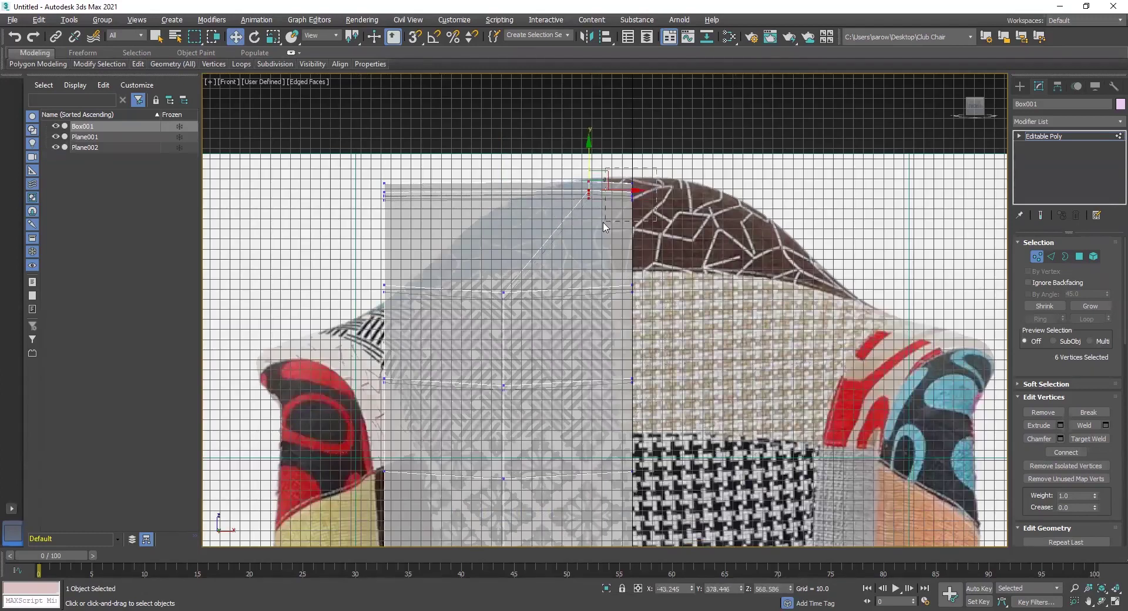
pyautogui.moveTo(635, 151); pyautogui.dragTo(635, 145)
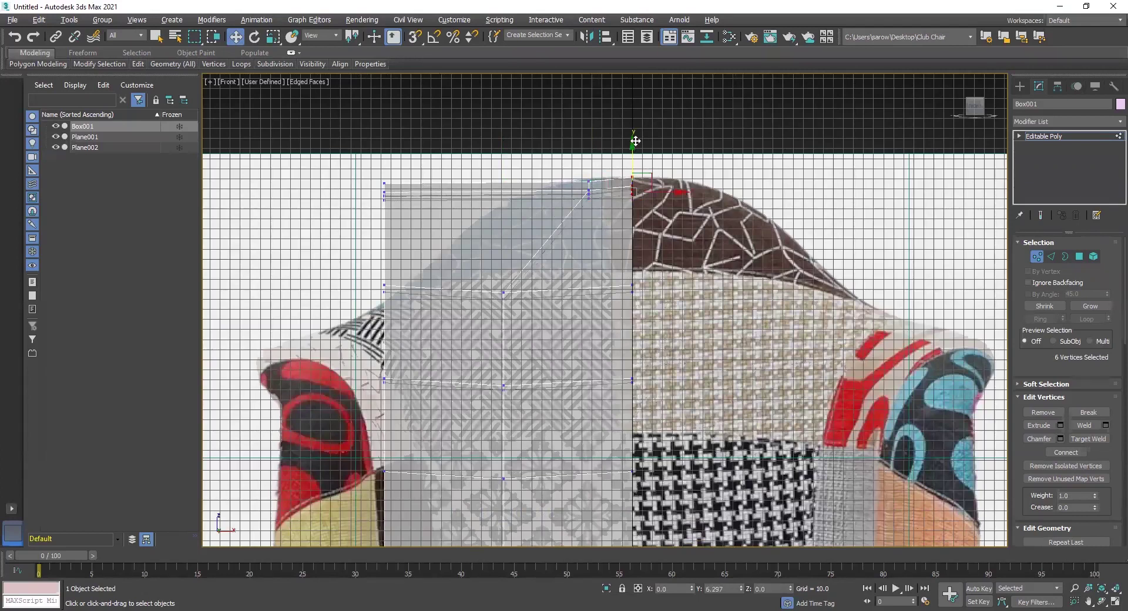
# Step: Bring the backrest's outer top corner vertices inward and down onto the reference curve, and adjust the neighbouring top column sideways
pyautogui.moveTo(456, 240); pyautogui.dragTo(451, 227, button='middle')
pyautogui.moveTo(336, 153); pyautogui.dragTo(530, 180)
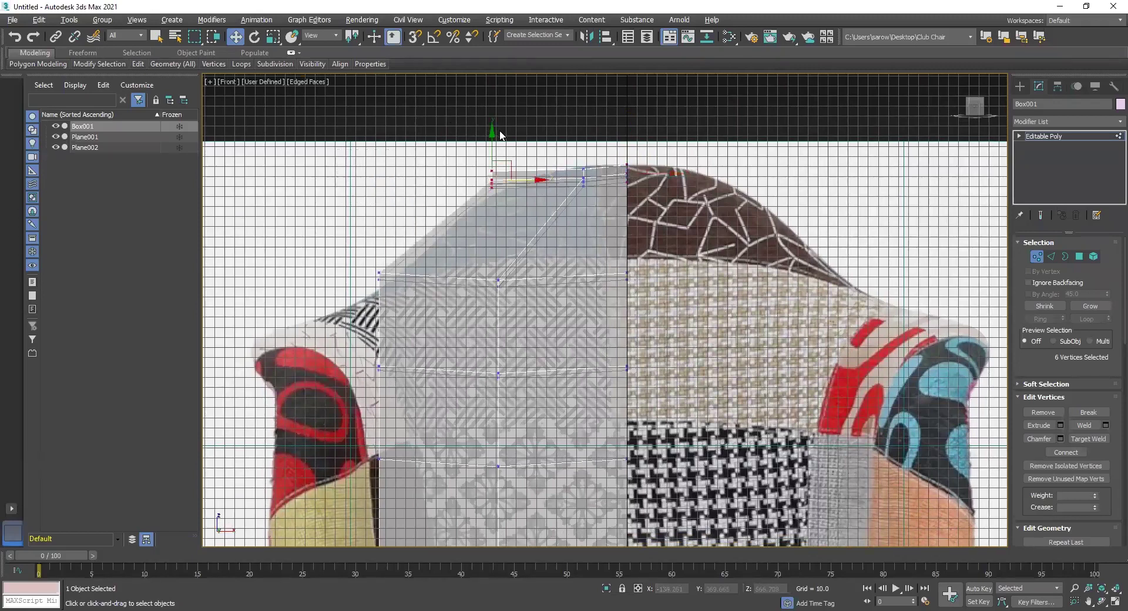
pyautogui.moveTo(492, 139); pyautogui.dragTo(492, 174)
pyautogui.moveTo(593, 153); pyautogui.dragTo(558, 211)
pyautogui.moveTo(593, 168); pyautogui.dragTo(580, 169)
# Step: Shift the middle loop's vertices in the backrest's rows below the top toward the centre, placing the lowest pair at about X -123, Z 281
pyautogui.moveTo(484, 222); pyautogui.dragTo(457, 183, button='middle')
pyautogui.moveTo(442, 242); pyautogui.dragTo(432, 198, button='middle')
pyautogui.moveTo(434, 186); pyautogui.dragTo(489, 226)
pyautogui.moveTo(478, 182); pyautogui.dragTo(494, 182)
pyautogui.moveTo(491, 325); pyautogui.dragTo(443, 271)
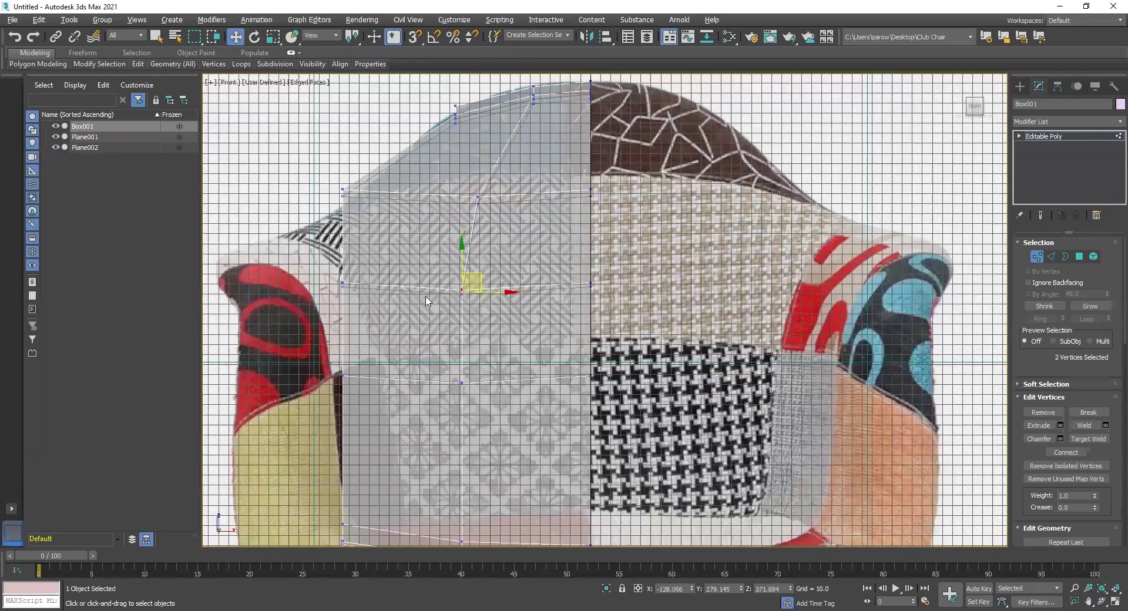
pyautogui.moveTo(502, 383); pyautogui.dragTo(495, 314, button='middle')
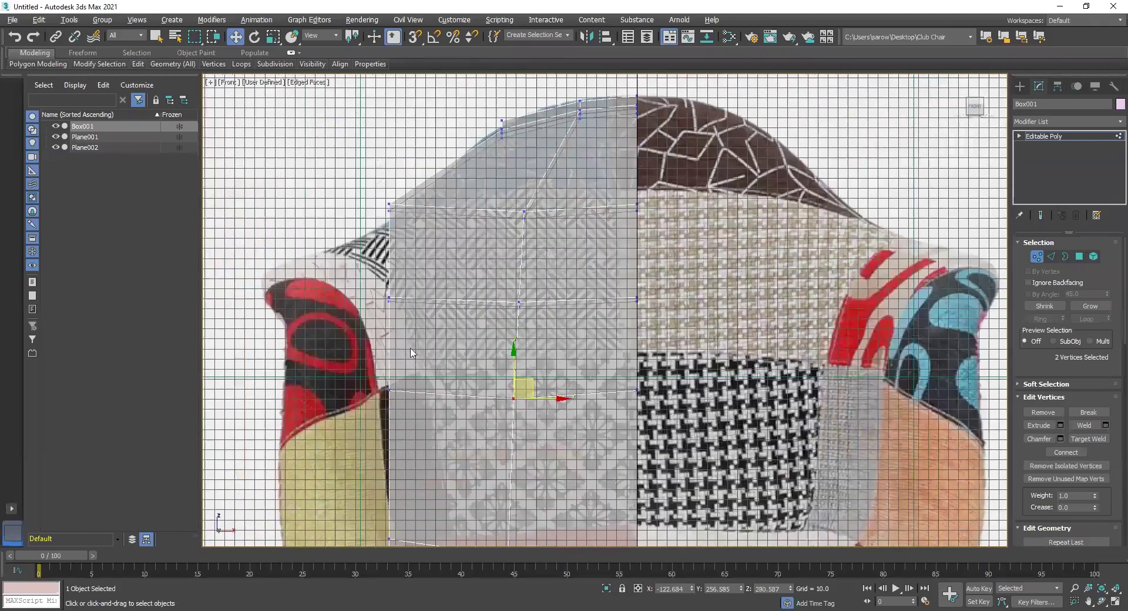
# Step: Pull the seat's rear corner side vertices inward along the front reference, and flare the backrest's upper side vertices out to about X -276, Z 439
pyautogui.scroll(5, 390, 397)
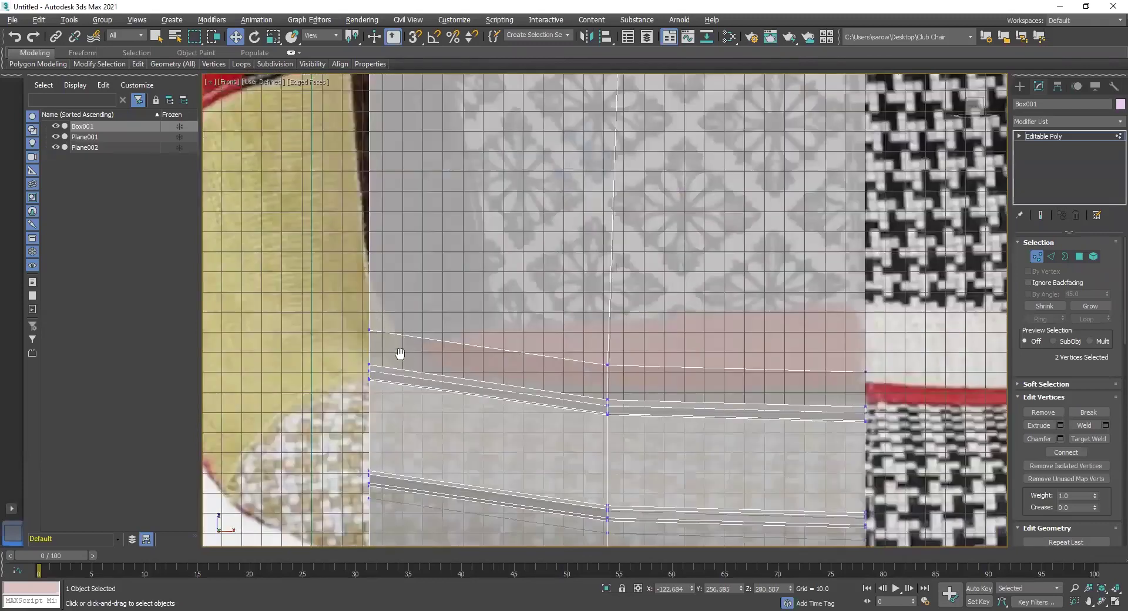
pyautogui.moveTo(399, 330); pyautogui.dragTo(315, 389)
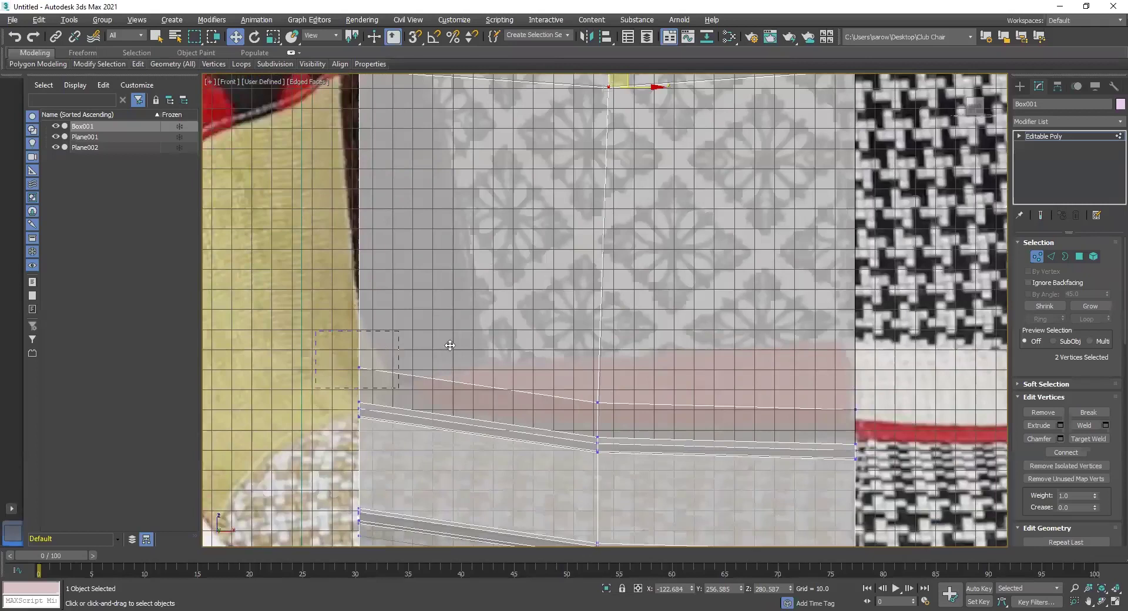
pyautogui.moveTo(372, 355); pyautogui.dragTo(441, 353)
pyautogui.moveTo(335, 392); pyautogui.dragTo(375, 436)
pyautogui.moveTo(374, 390)
pyautogui.mouseDown()
pyautogui.moveTo(398, 388)
pyautogui.moveTo(384, 388)
pyautogui.mouseUp()
pyautogui.click(427, 365)
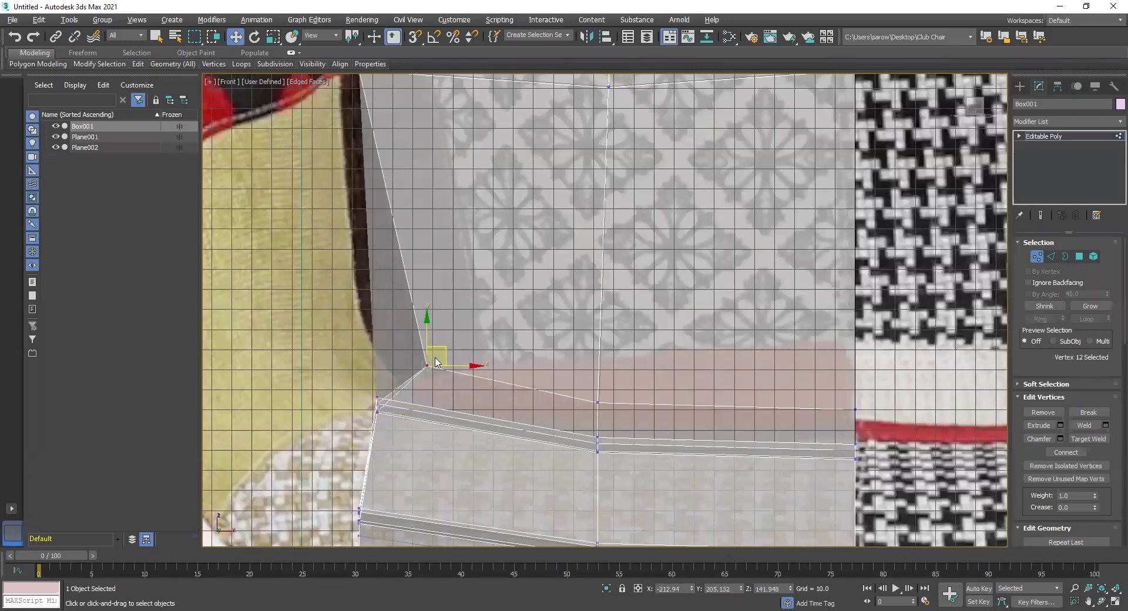
pyautogui.moveTo(446, 350); pyautogui.dragTo(398, 357)
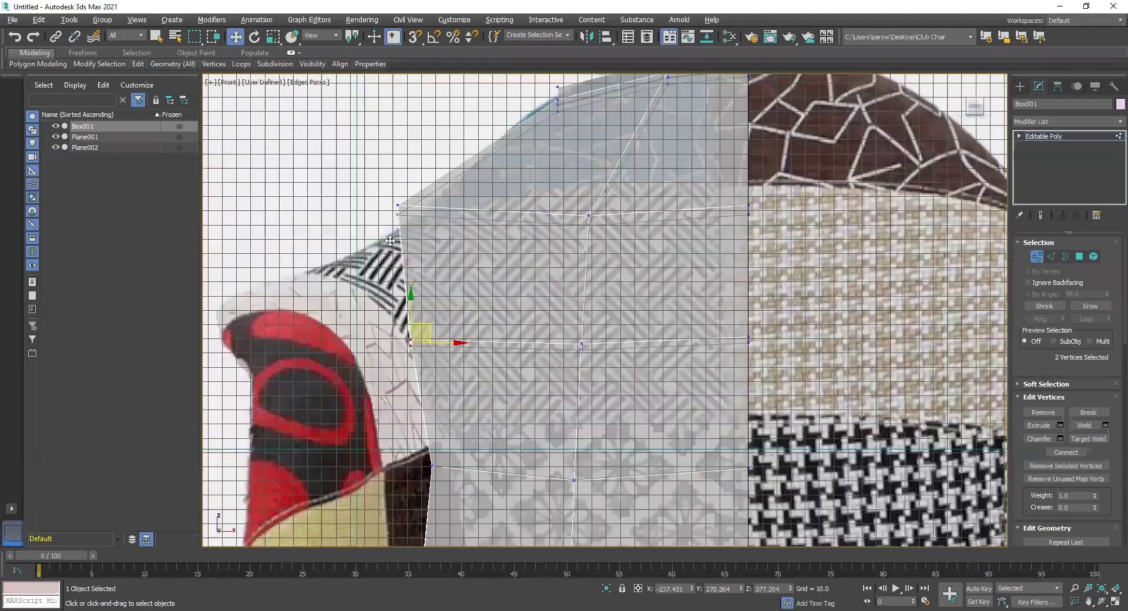
pyautogui.moveTo(381, 241); pyautogui.dragTo(376, 240)
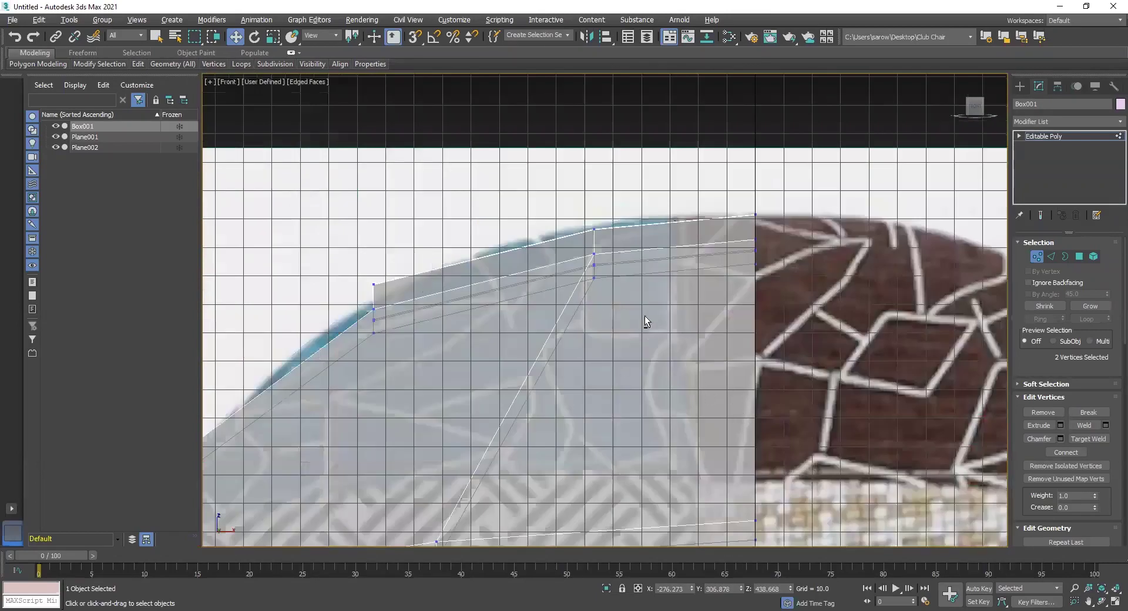
# Step: Examine the backrest's flared side corner and top edge from several angles against the reference images
pyautogui.press('p')
pyautogui.scroll(5, 499, 270)
pyautogui.keyDown('alt'); pyautogui.moveTo(547, 226); pyautogui.dragTo(571, 220, button='middle'); pyautogui.keyUp('alt')
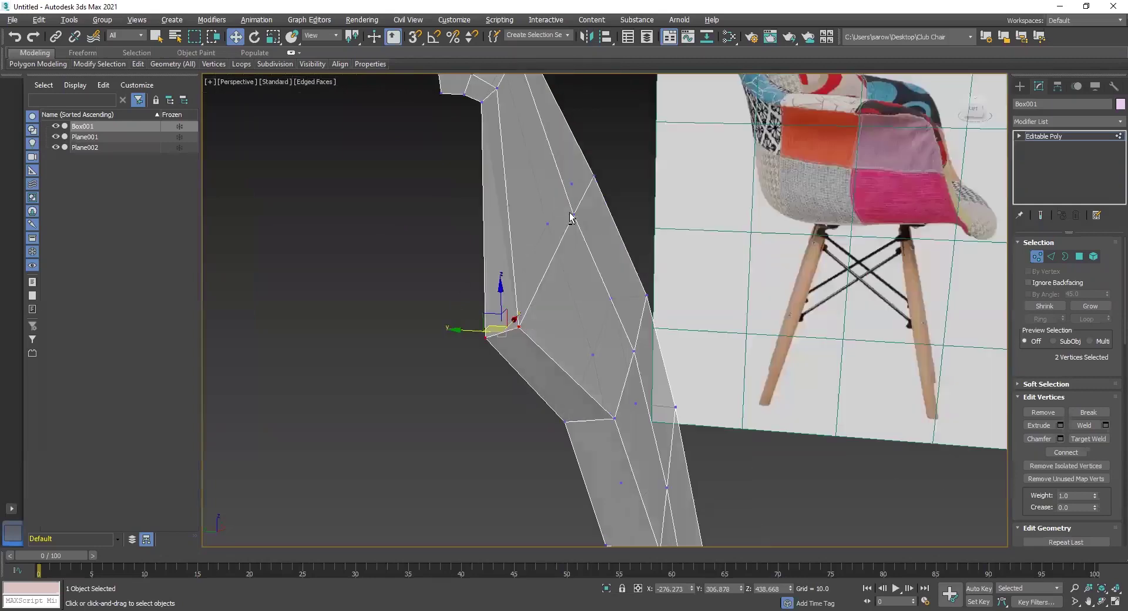
pyautogui.keyDown('alt'); pyautogui.moveTo(574, 333); pyautogui.dragTo(502, 242, button='middle'); pyautogui.keyUp('alt')
pyautogui.scroll(-4, 650, 360)
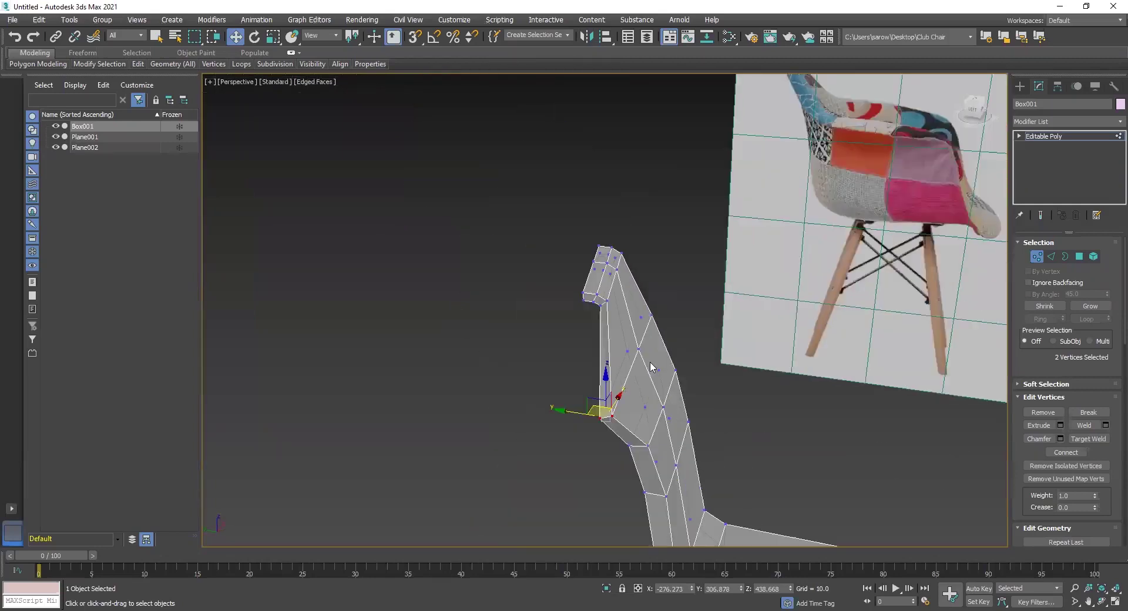
pyautogui.keyDown('alt'); pyautogui.moveTo(568, 341); pyautogui.dragTo(583, 348, button='middle'); pyautogui.keyUp('alt')
pyautogui.keyDown('alt'); pyautogui.moveTo(727, 369); pyautogui.dragTo(708, 377, button='middle'); pyautogui.keyUp('alt')
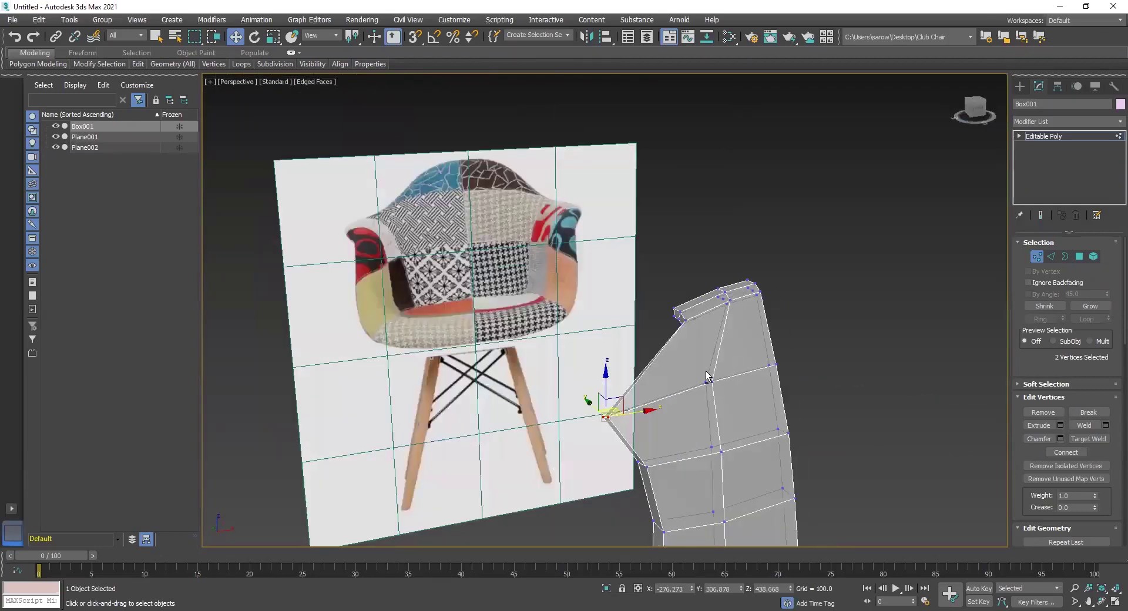
pyautogui.keyDown('alt'); pyautogui.moveTo(801, 368); pyautogui.dragTo(761, 290, button='middle'); pyautogui.keyUp('alt')
pyautogui.hotkey('alt', 'w')
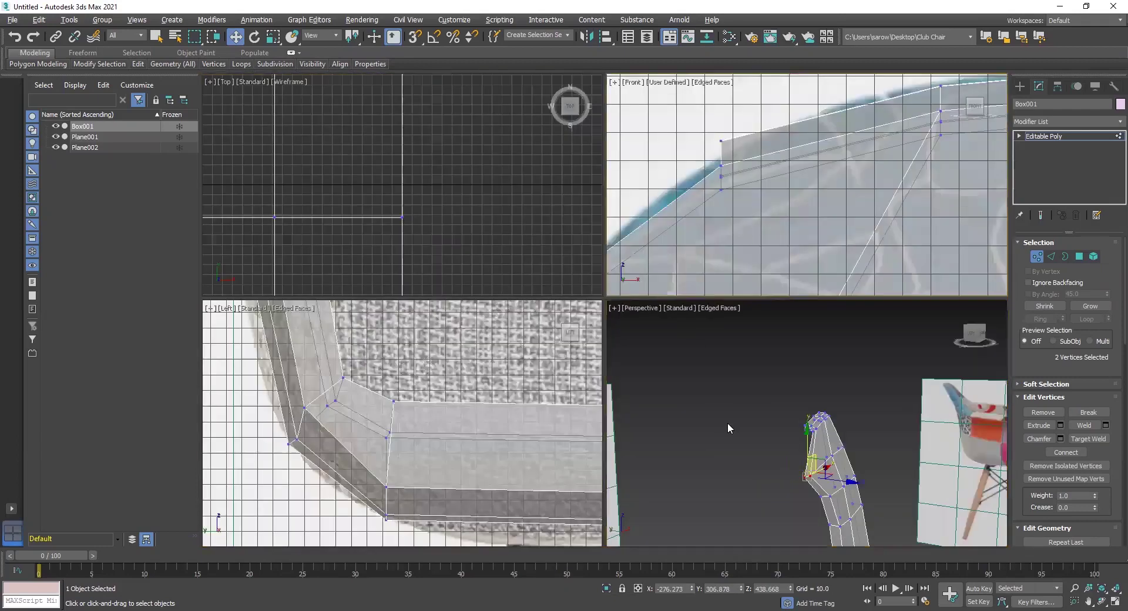
pyautogui.hotkey('alt', 'w')
pyautogui.scroll(-2, 624, 355)
pyautogui.keyDown('alt'); pyautogui.moveTo(598, 368); pyautogui.dragTo(493, 322, button='middle'); pyautogui.keyUp('alt')
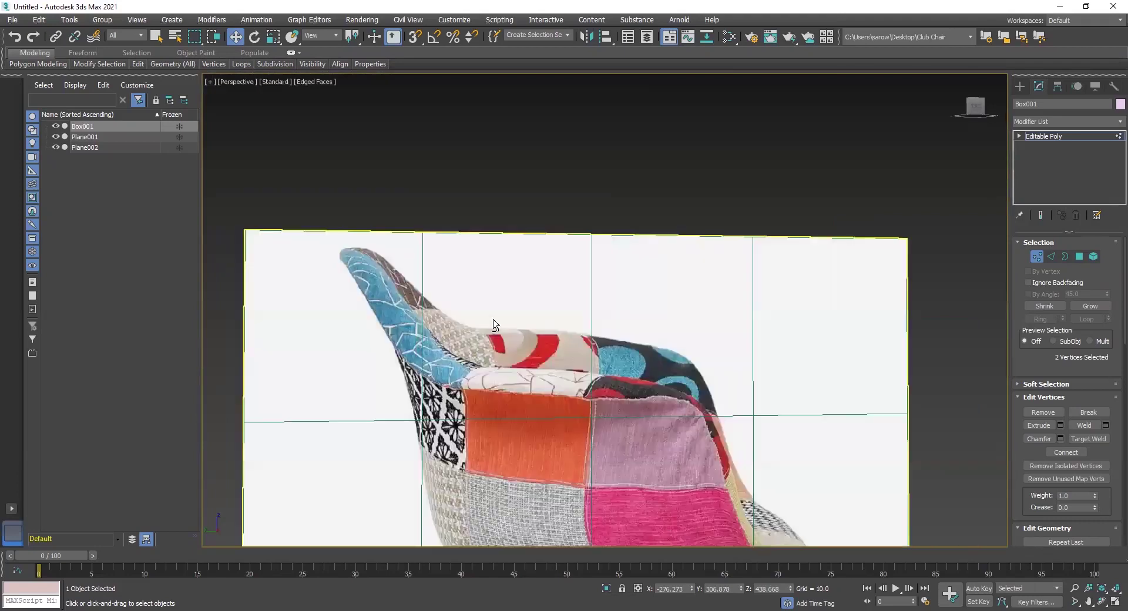
pyautogui.scroll(-3, 462, 361)
pyautogui.keyDown('alt'); pyautogui.moveTo(340, 367); pyautogui.dragTo(429, 314, button='middle'); pyautogui.keyUp('alt')
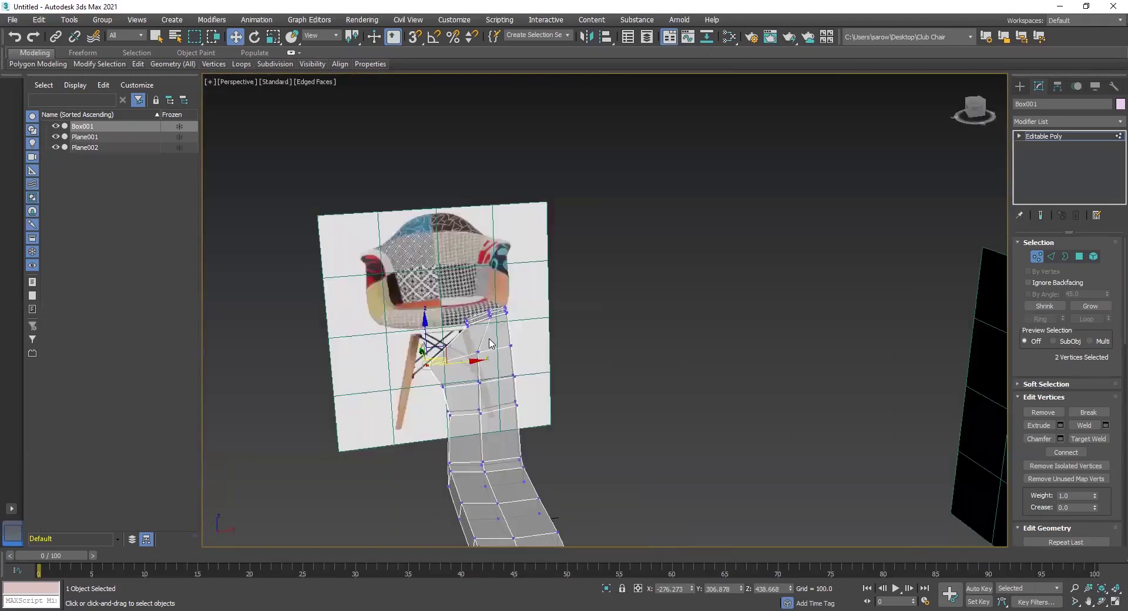
pyautogui.scroll(3, 431, 311)
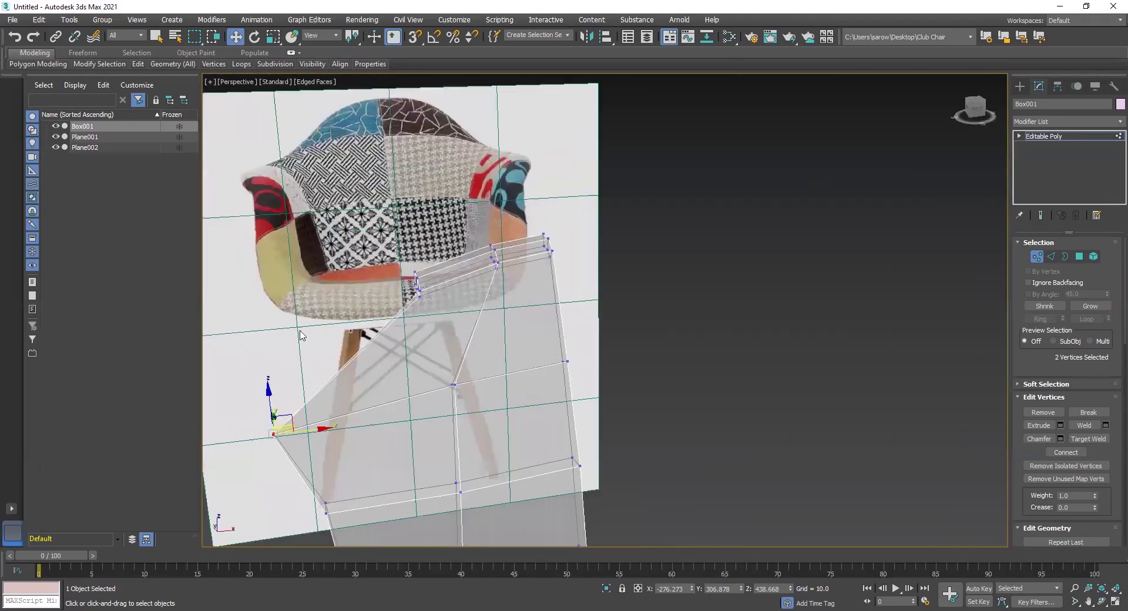
pyautogui.keyDown('alt'); pyautogui.moveTo(358, 317); pyautogui.dragTo(319, 329, button='middle'); pyautogui.keyUp('alt')
pyautogui.scroll(3, 324, 339)
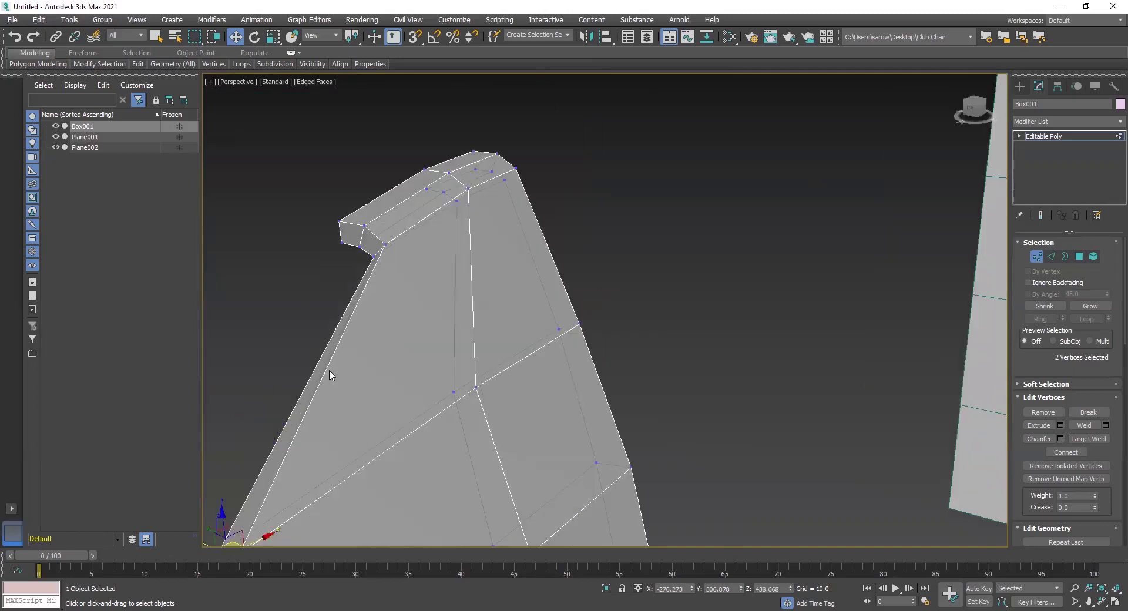
# Step: Compare the backrest's side profile with the side reference, from the top edge down to the armrest junction
pyautogui.hotkey('alt', 'w')
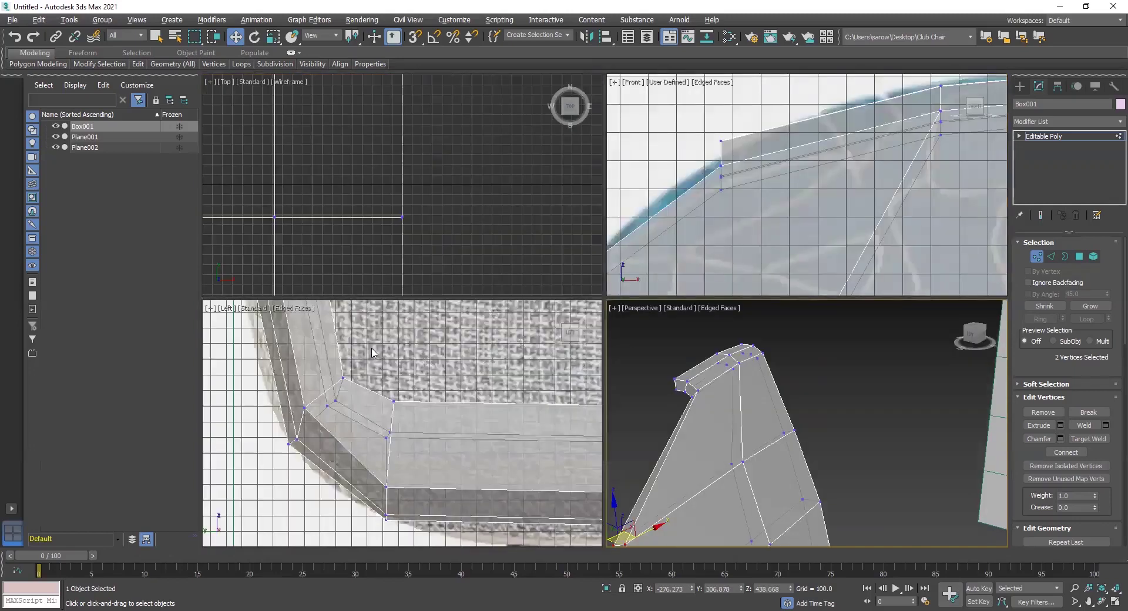
pyautogui.hotkey('alt', 'w')
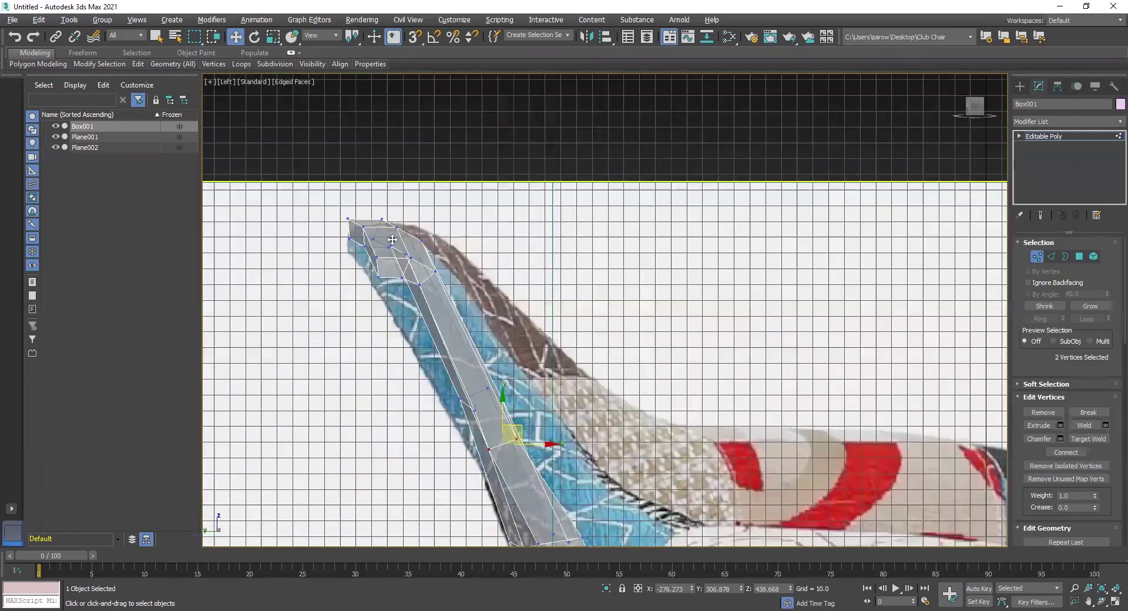
pyautogui.moveTo(536, 541); pyautogui.dragTo(467, 390, button='middle')
pyautogui.scroll(2, 467, 391)
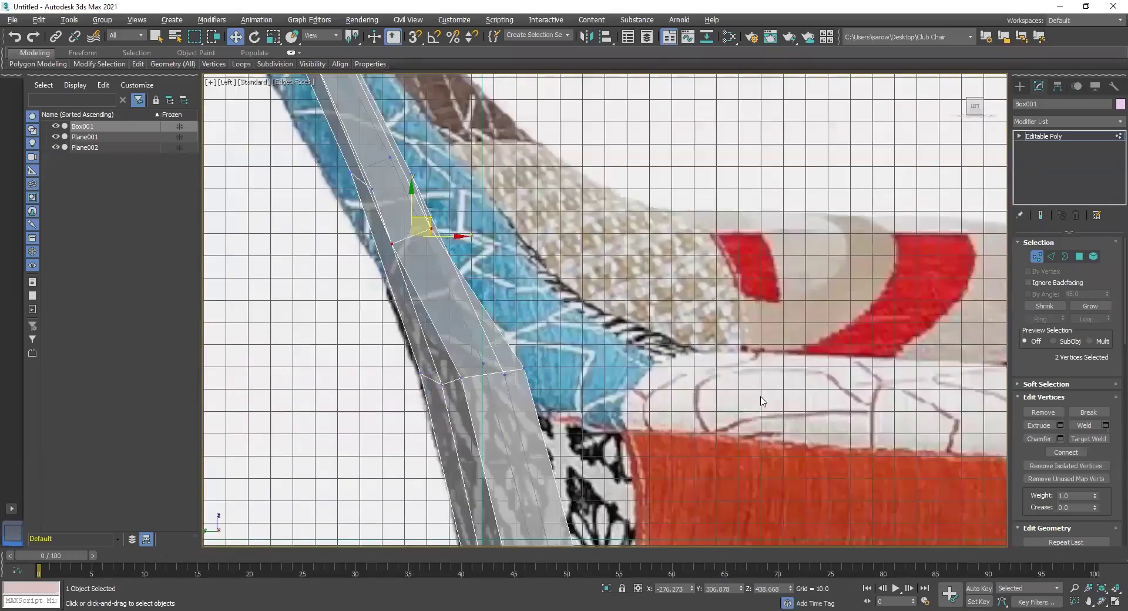
pyautogui.hotkey('alt', 'w')
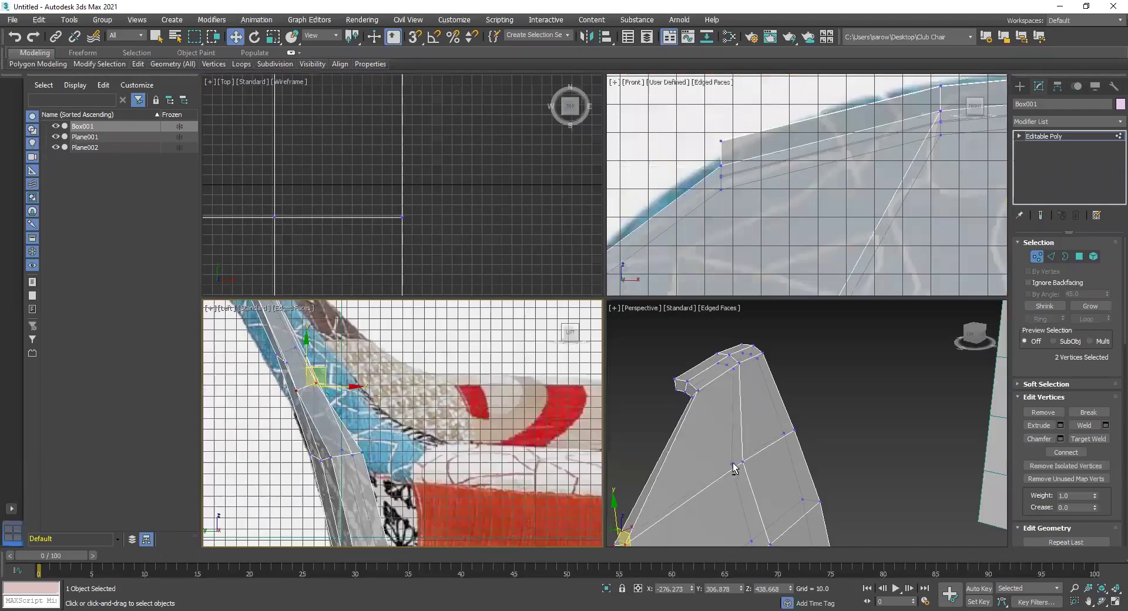
pyautogui.scroll(-5, 741, 418)
pyautogui.scroll(3, 776, 399)
pyautogui.keyDown('alt'); pyautogui.moveTo(732, 410); pyautogui.dragTo(799, 432, button='middle'); pyautogui.keyUp('alt')
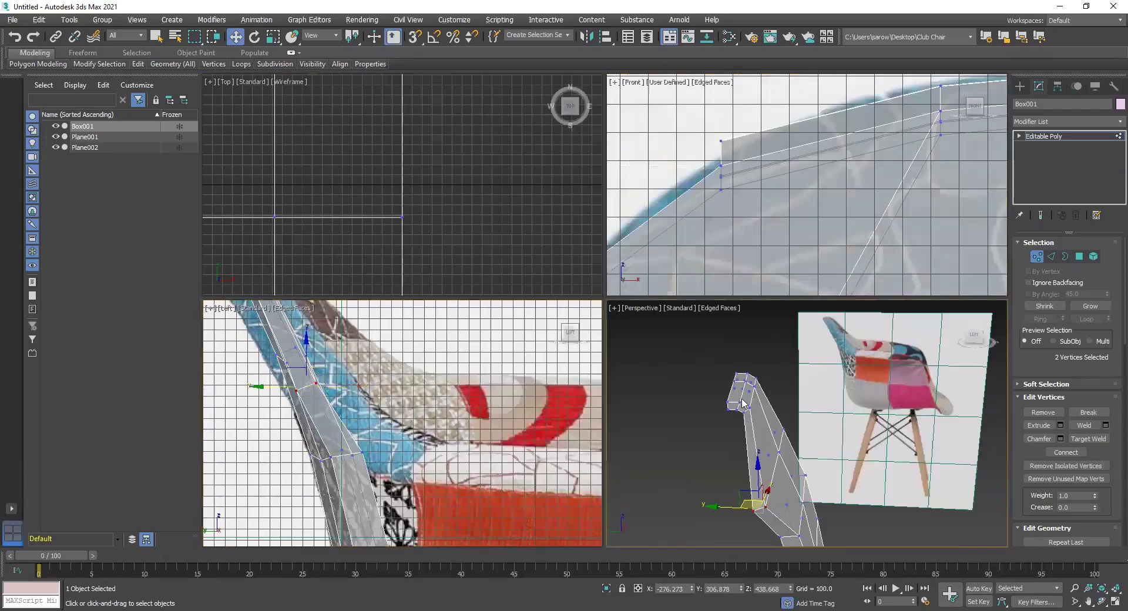
pyautogui.scroll(-5, 322, 380)
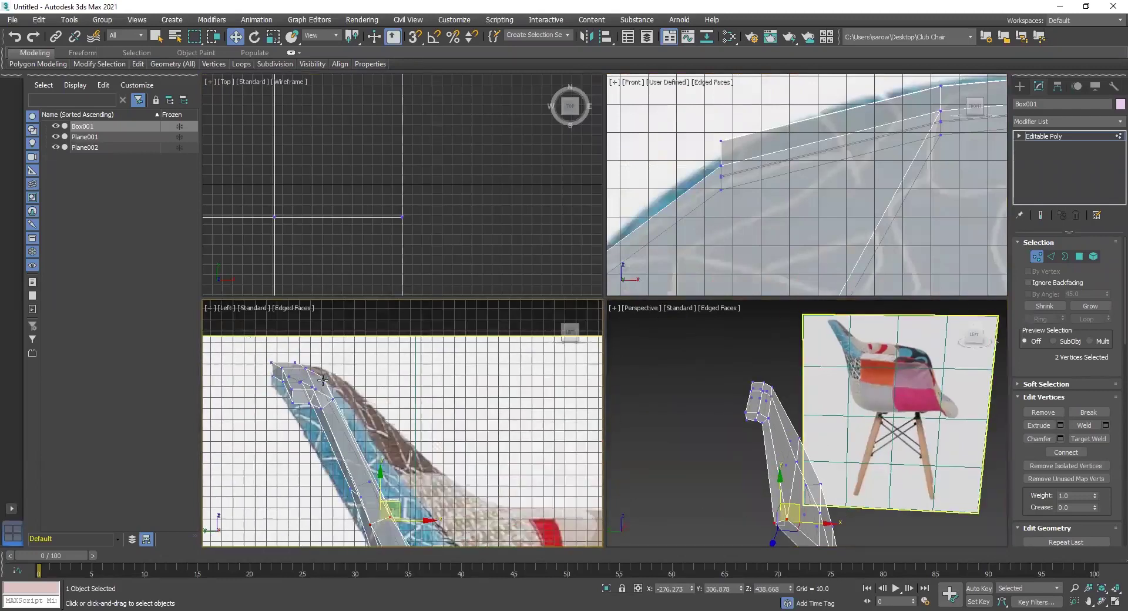
pyautogui.moveTo(316, 386); pyautogui.dragTo(197, 235, button='middle')
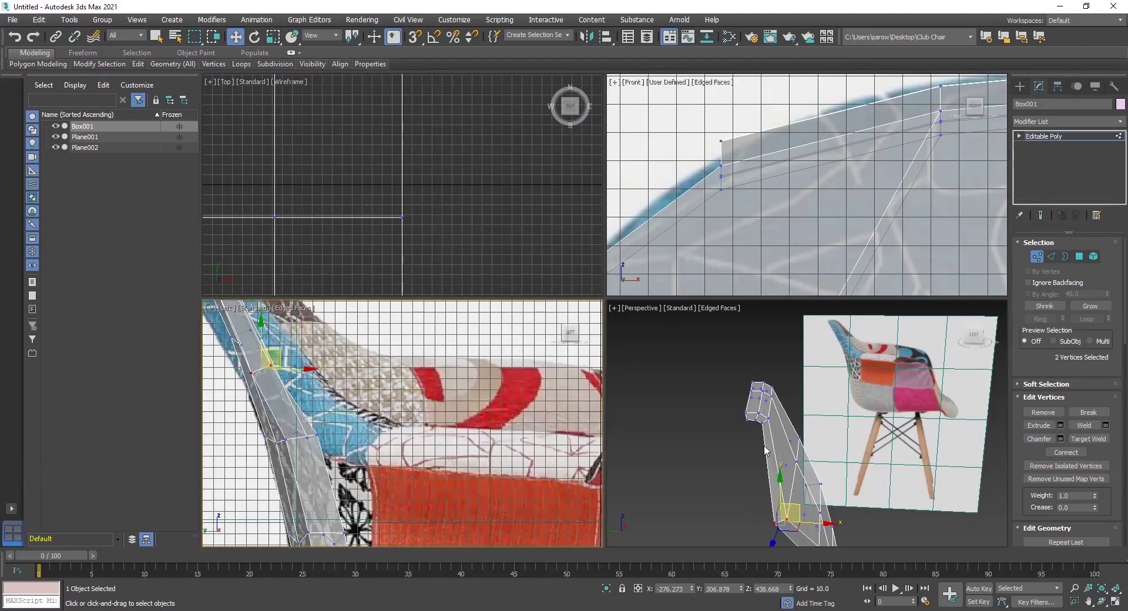
# Step: Select the two end polygons at the upper side corner of the backrest's top edge
pyautogui.scroll(5, 765, 450)
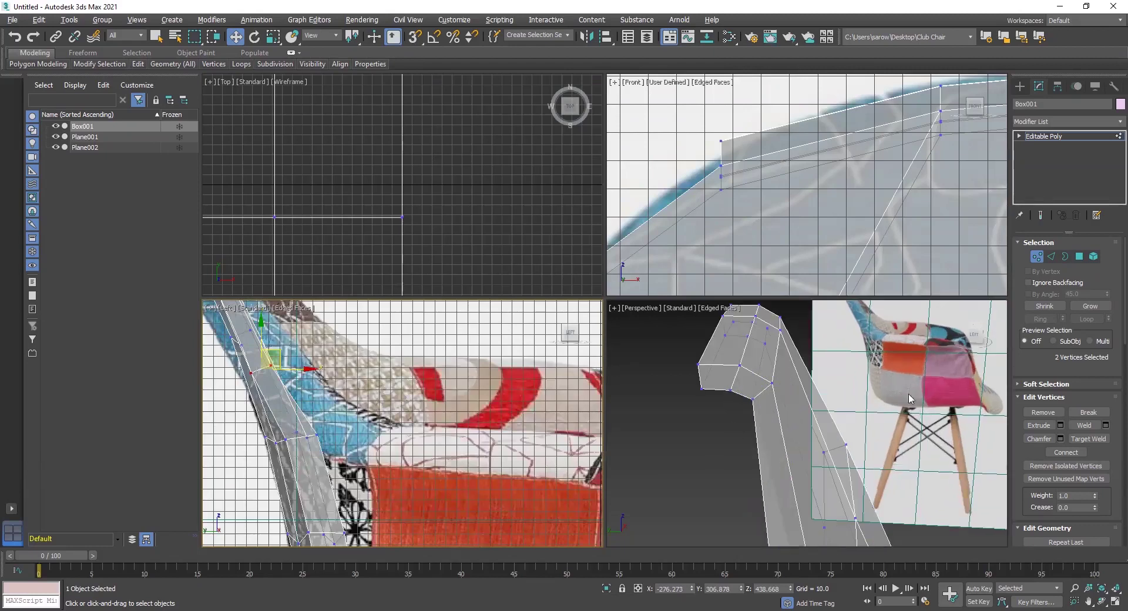
pyautogui.moveTo(731, 424); pyautogui.dragTo(767, 433, button='middle')
pyautogui.click(1079, 256)
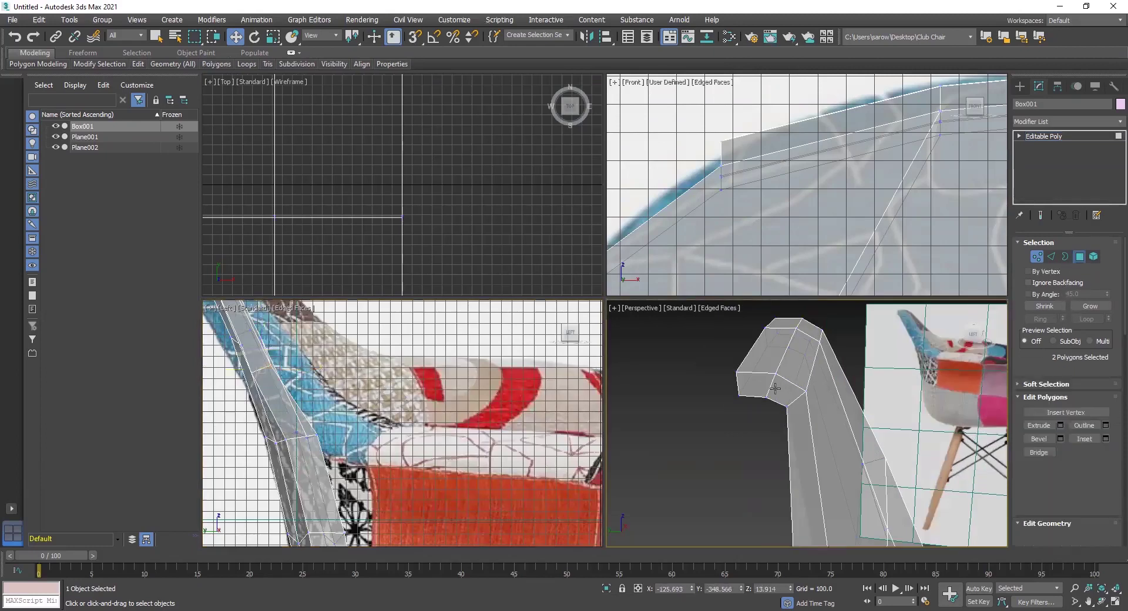
pyautogui.click(754, 384)
pyautogui.keyDown('ctrl'); pyautogui.click(789, 395); pyautogui.keyUp('ctrl')
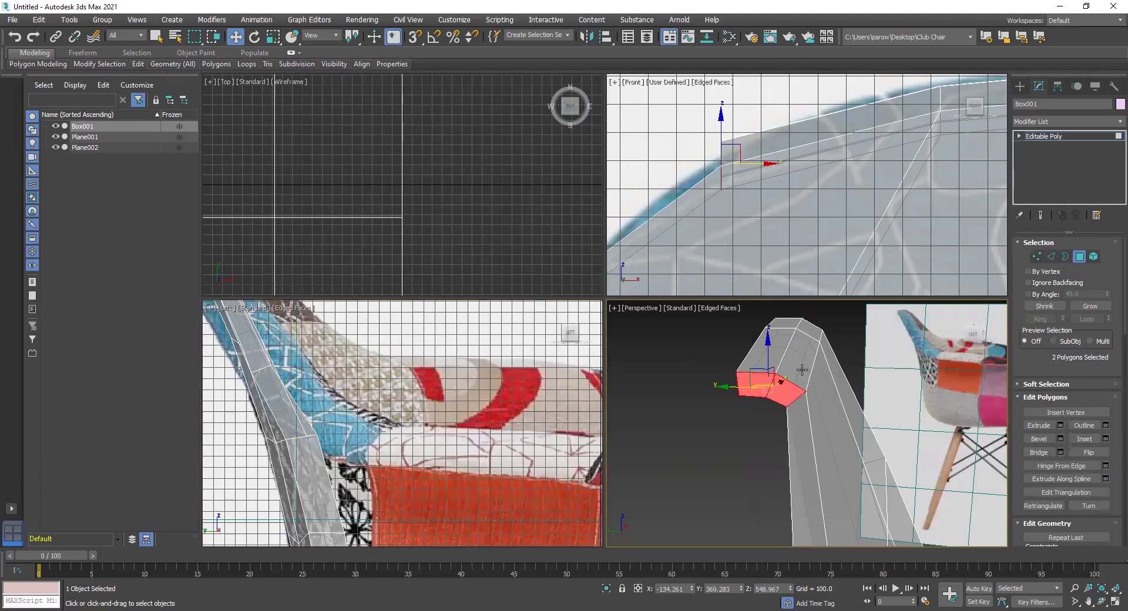
# Step: Pull the backrest's two flared upper side vertices inward in the front view to about X -245
pyautogui.scroll(5, 735, 188)
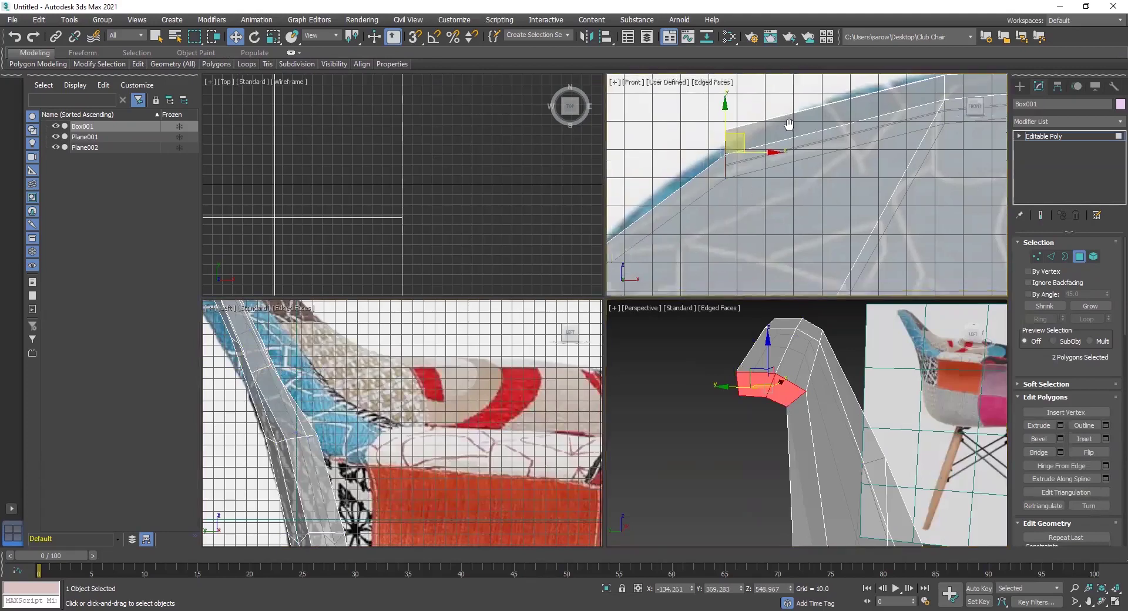
pyautogui.scroll(-3, 674, 195)
pyautogui.click(1037, 256)
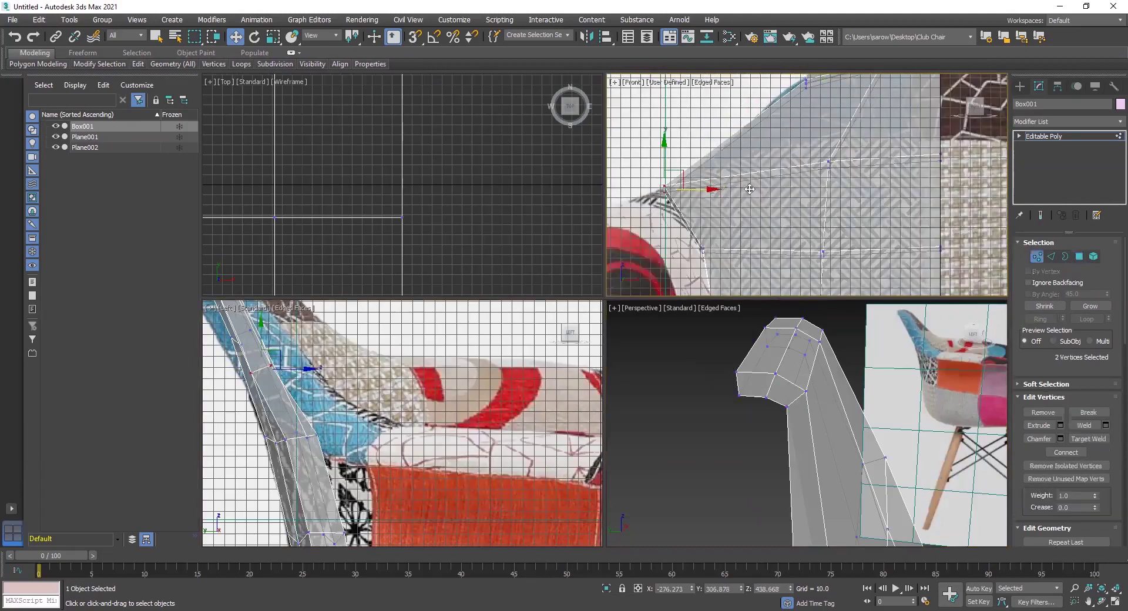
pyautogui.moveTo(743, 188); pyautogui.dragTo(774, 189)
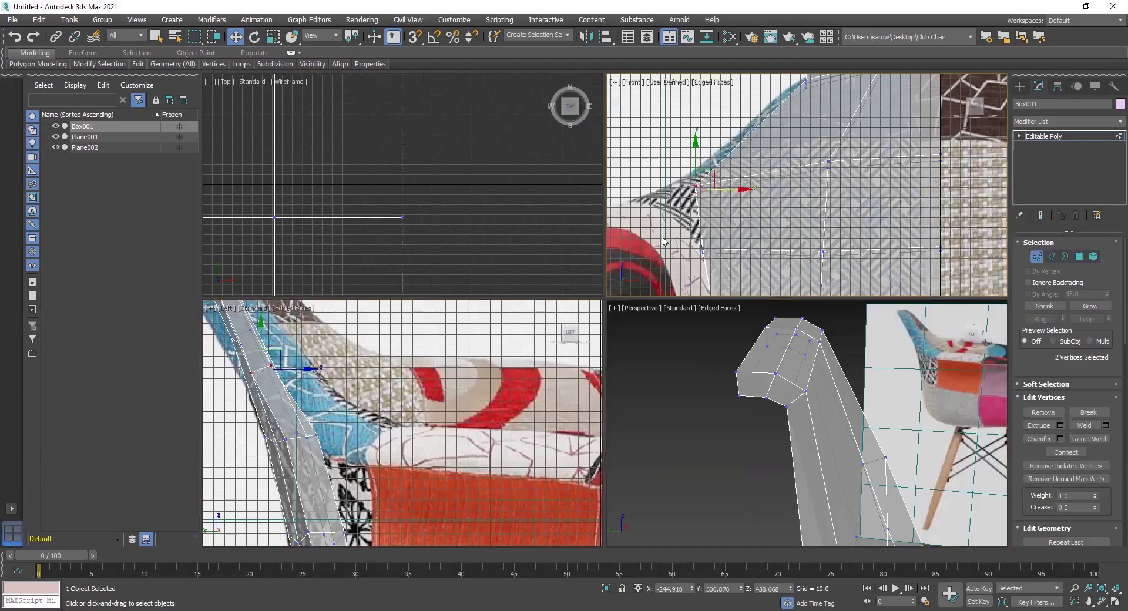
pyautogui.scroll(-2, 707, 207)
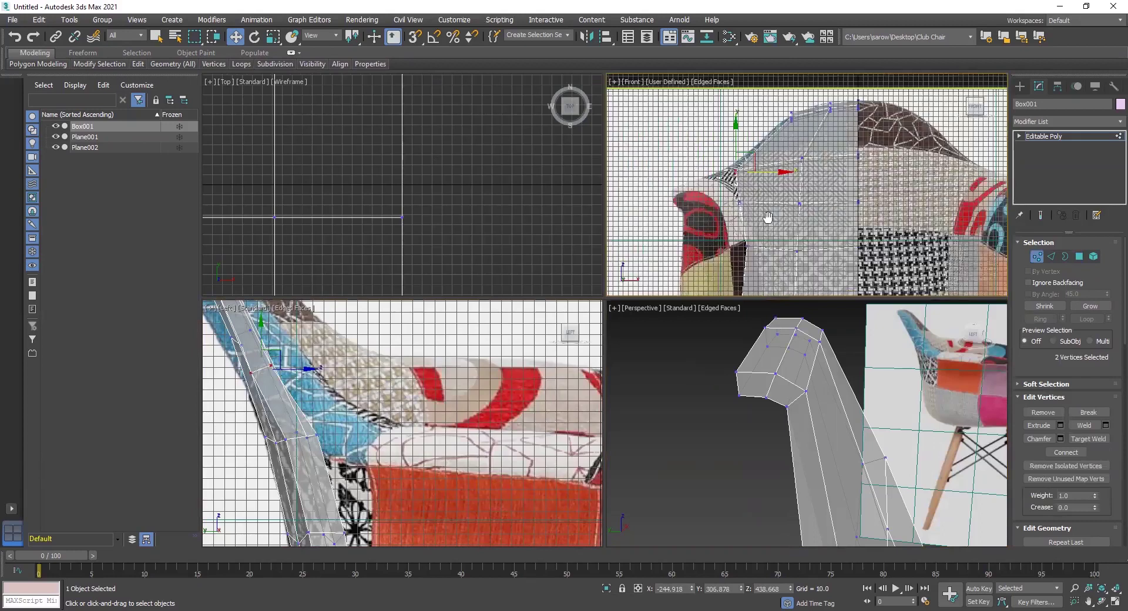
# Step: Extrude the two corner end polygons by 73.241 and lower them along the front reference to about X -203, Z 495
pyautogui.scroll(2, 764, 216)
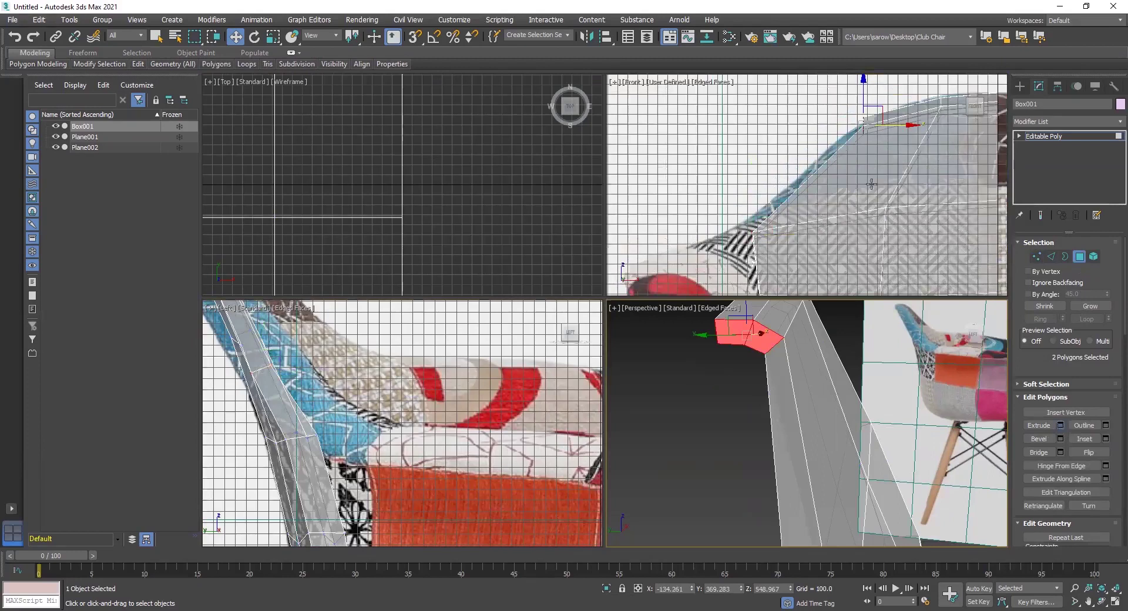
pyautogui.middleClick(859, 150)
pyautogui.hotkey('alt', 'w')
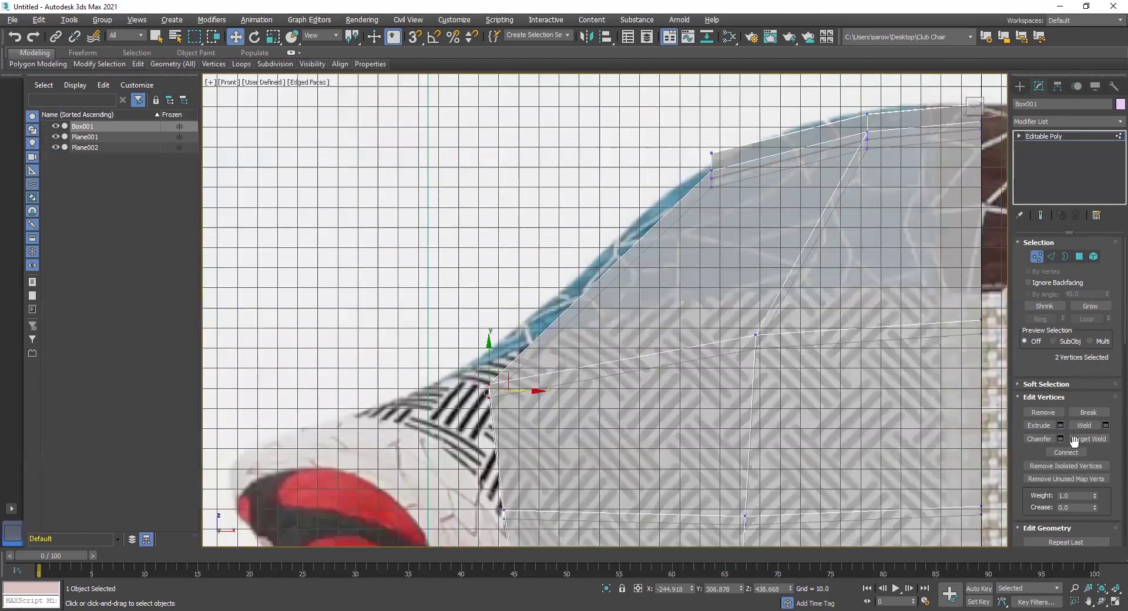
pyautogui.click(1079, 256)
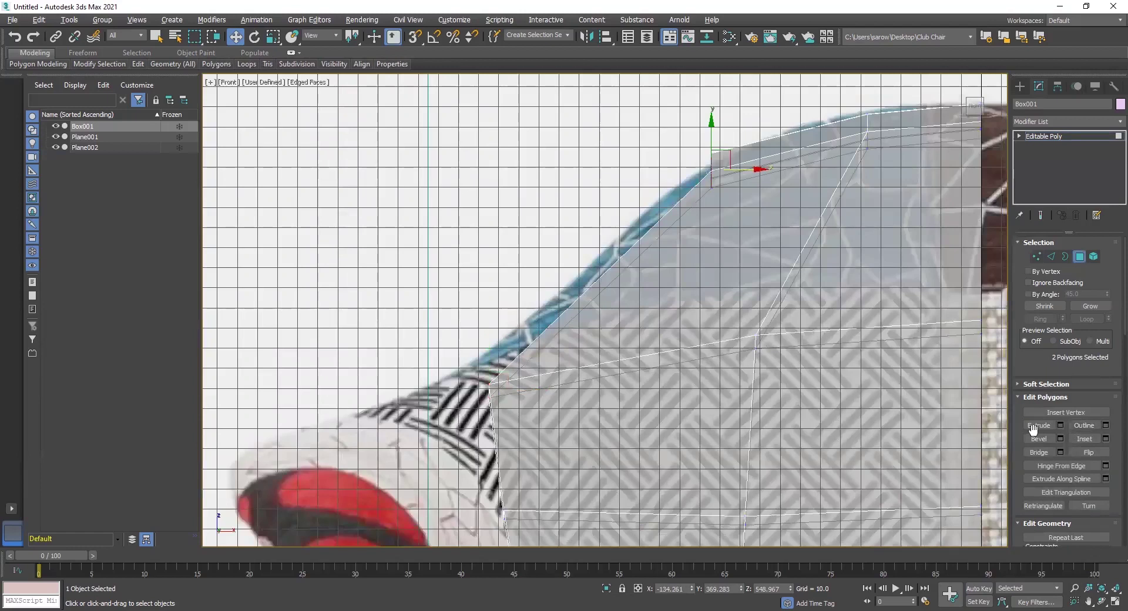
pyautogui.click(1061, 428)
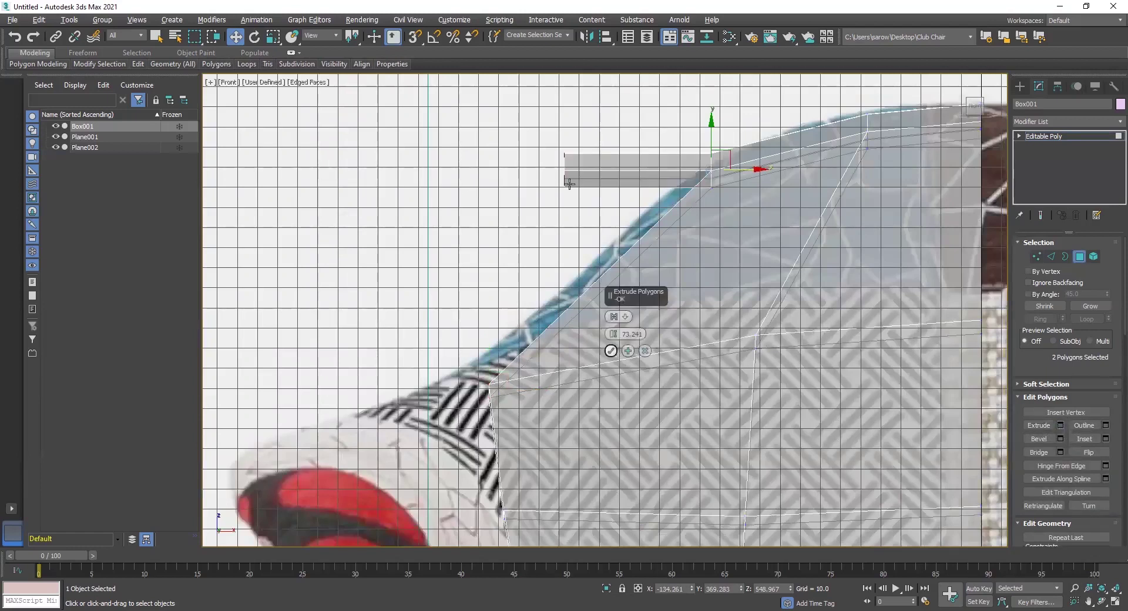
pyautogui.moveTo(581, 152); pyautogui.dragTo(589, 262)
pyautogui.scroll(1, 782, 145)
pyautogui.scroll(5, 721, 182)
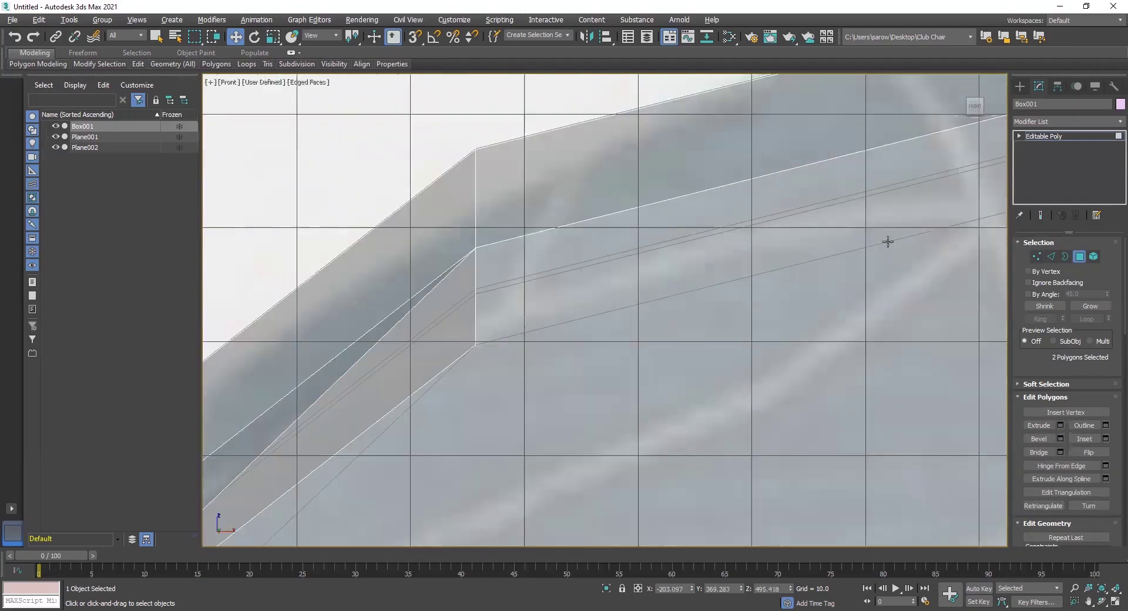
pyautogui.click(1037, 257)
pyautogui.click(477, 149)
pyautogui.moveTo(493, 131); pyautogui.dragTo(537, 101)
pyautogui.rightClick(537, 101)
pyautogui.hotkey('alt', 'w')
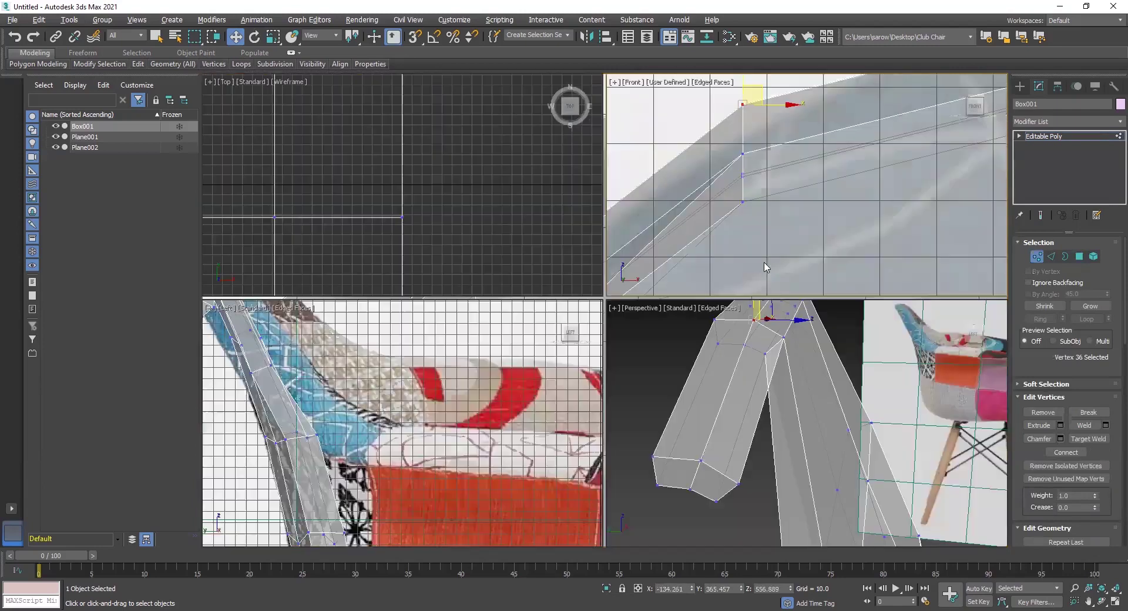
pyautogui.hotkey('alt', 'w')
pyautogui.press('p')
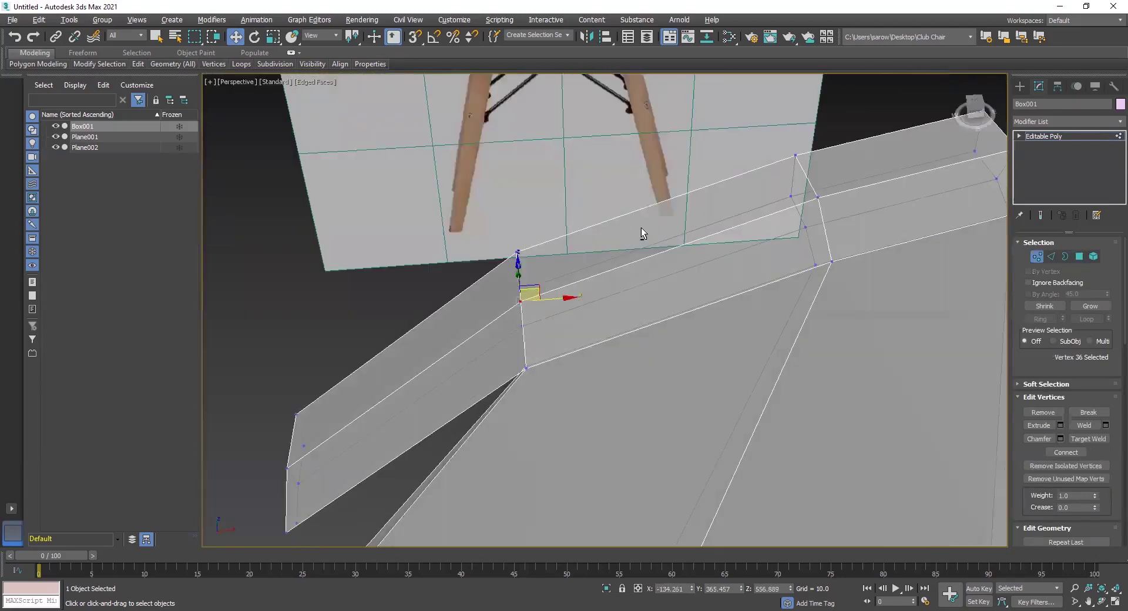
pyautogui.keyDown('alt'); pyautogui.moveTo(534, 291); pyautogui.dragTo(534, 282, button='middle'); pyautogui.keyUp('alt')
pyautogui.moveTo(533, 282); pyautogui.dragTo(568, 272)
pyautogui.rightClick(568, 271)
# Step: Select the six end vertices of the new extrusion and rotate them to align with the front reference's sloping edge
pyautogui.moveTo(567, 271); pyautogui.dragTo(624, 203, button='middle')
pyautogui.keyDown('alt'); pyautogui.moveTo(508, 314); pyautogui.dragTo(461, 371, button='middle'); pyautogui.keyUp('alt')
pyautogui.moveTo(559, 312); pyautogui.dragTo(557, 313)
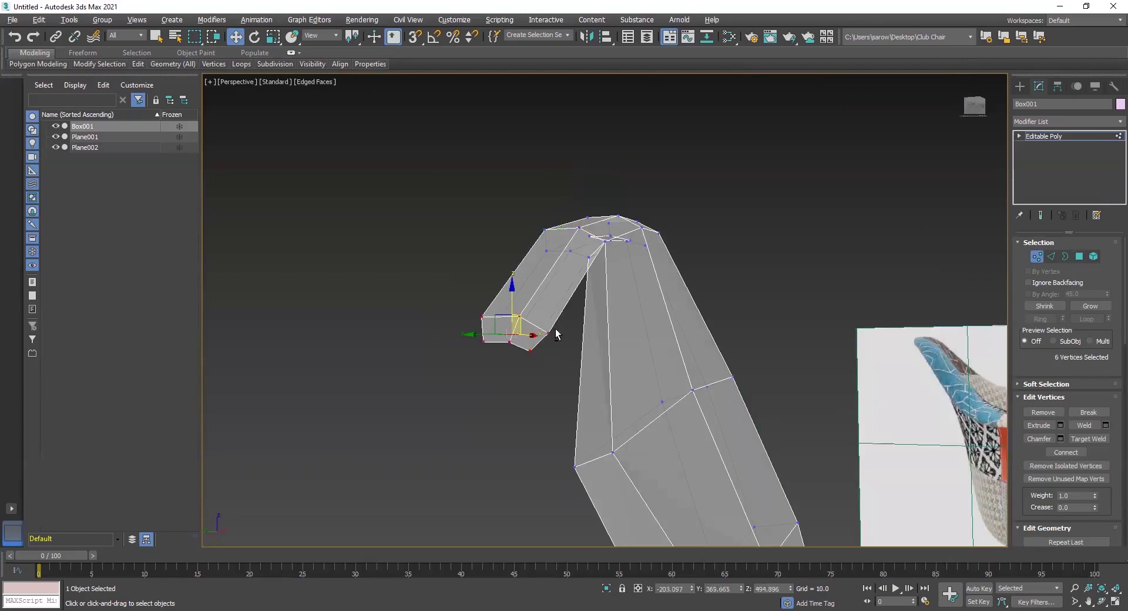
pyautogui.keyDown('alt'); pyautogui.moveTo(555, 329); pyautogui.dragTo(555, 357, button='middle'); pyautogui.keyUp('alt')
pyautogui.hotkey('alt', 'w')
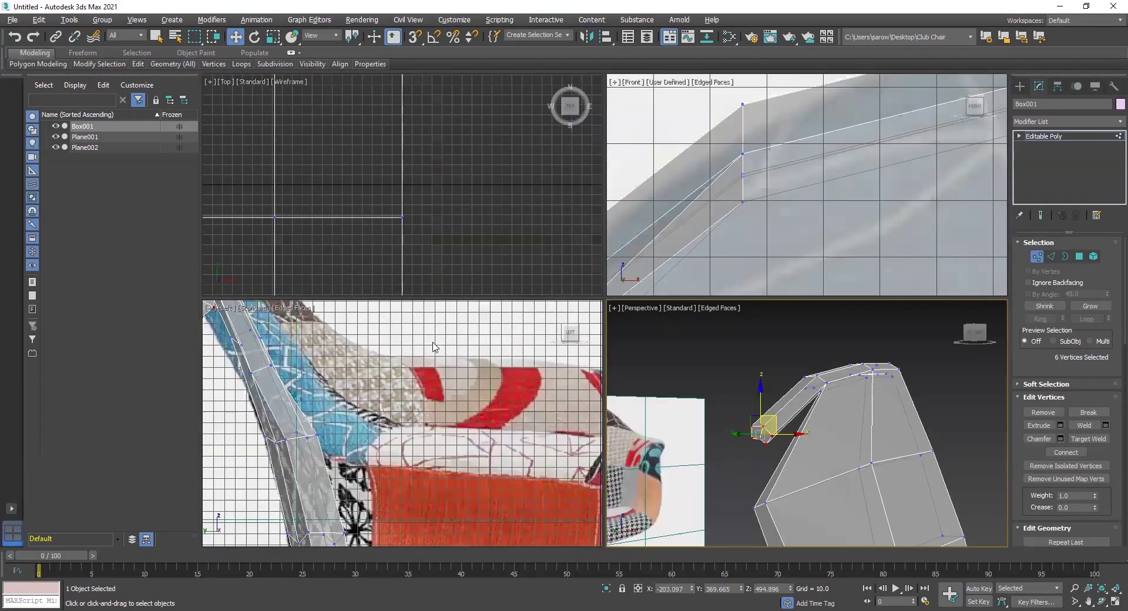
pyautogui.hotkey('alt', 'w')
pyautogui.press('e')
pyautogui.moveTo(459, 147); pyautogui.dragTo(448, 138)
pyautogui.press('w')
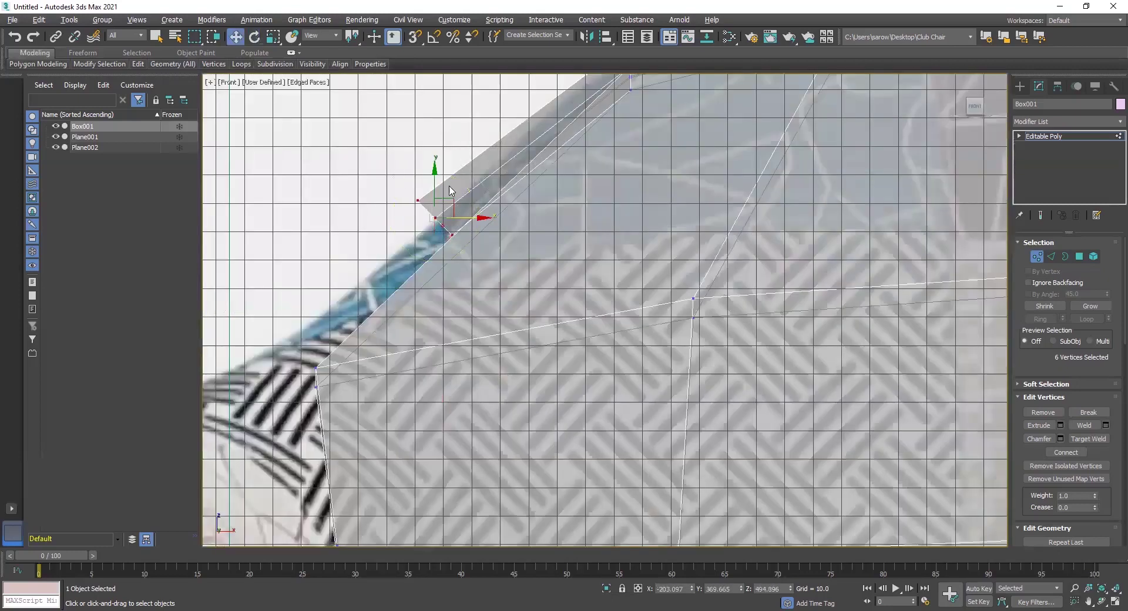
# Step: Move the extrusion's six end vertices onto the front and side reference outlines at about X -201, Y 338, Z 483
pyautogui.moveTo(453, 202); pyautogui.dragTo(461, 234)
pyautogui.scroll(-2, 456, 233)
pyautogui.moveTo(455, 233); pyautogui.dragTo(521, 300, button='middle')
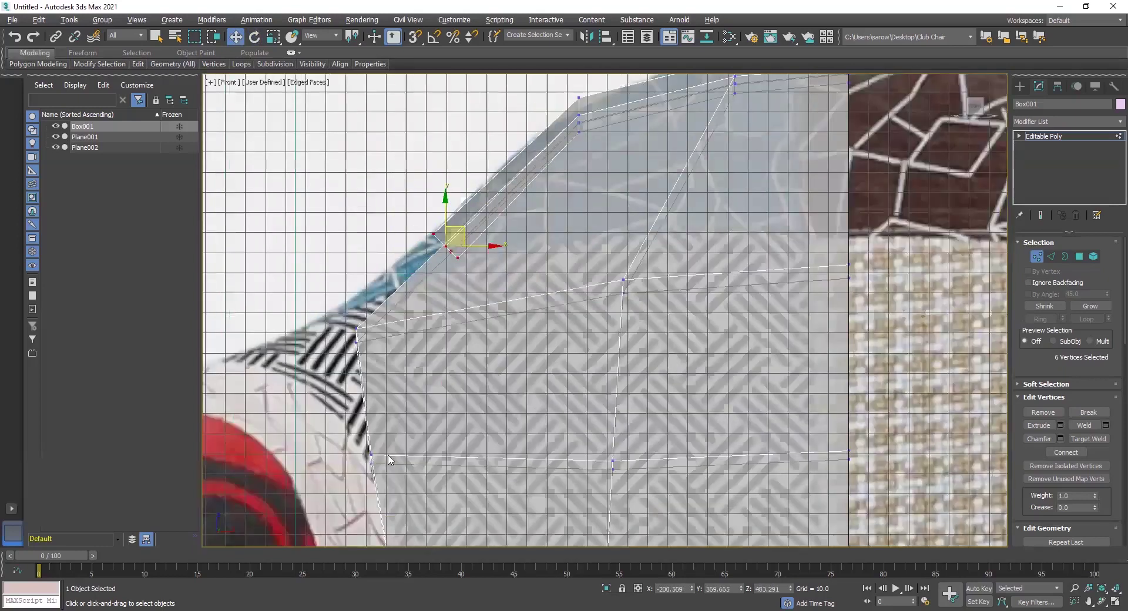
pyautogui.press('l')
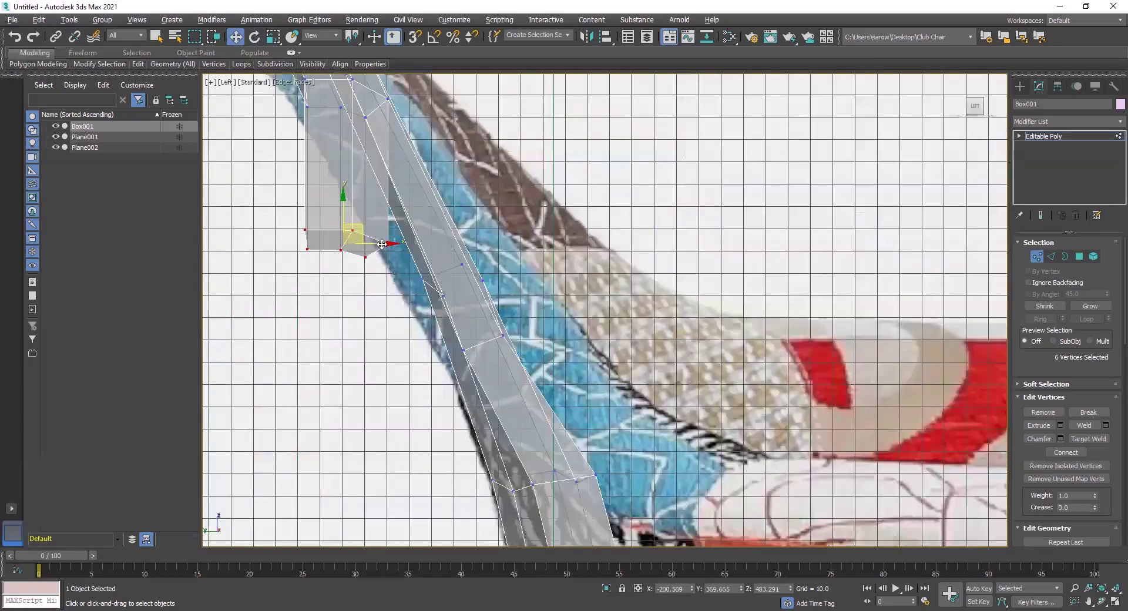
pyautogui.moveTo(413, 239); pyautogui.dragTo(457, 227)
pyautogui.moveTo(480, 365); pyautogui.dragTo(525, 447, button='middle')
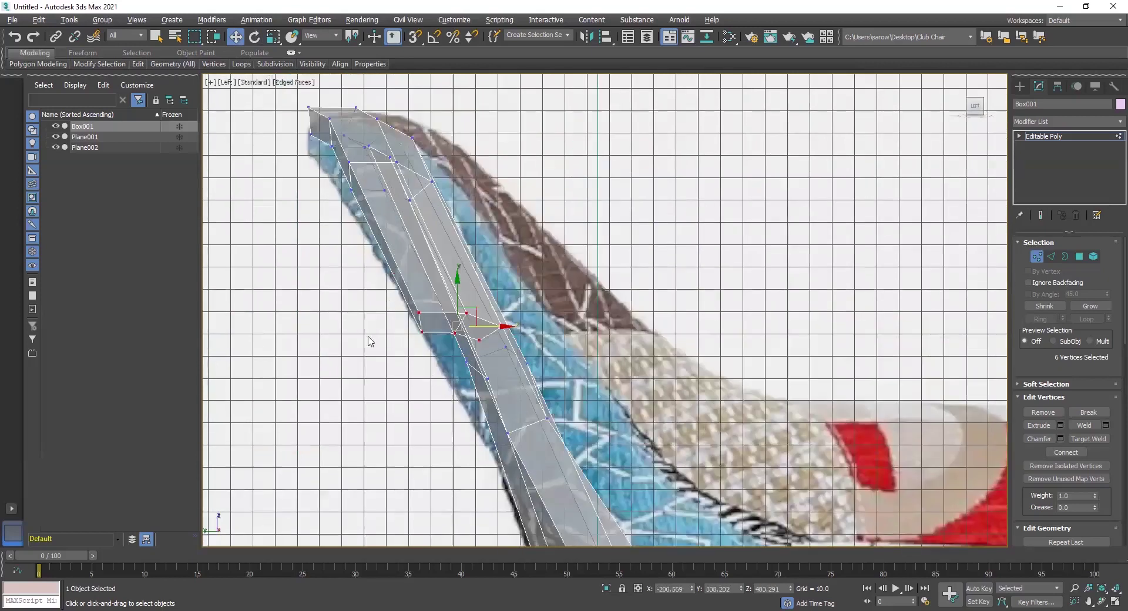
# Step: Shift the rear vertex pairs near the backrest's top backward along the side reference, to about Y 403 and Y 391
pyautogui.scroll(4, 333, 131)
pyautogui.moveTo(333, 130); pyautogui.dragTo(402, 293, button='middle')
pyautogui.moveTo(379, 169); pyautogui.dragTo(413, 339)
pyautogui.moveTo(445, 300); pyautogui.dragTo(411, 301)
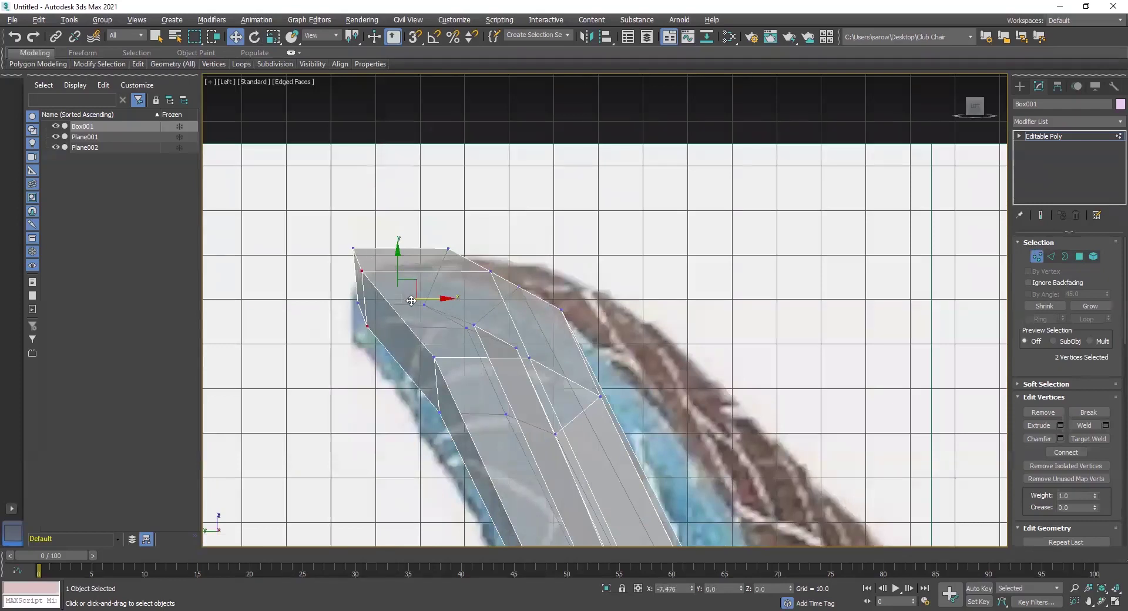
pyautogui.moveTo(408, 391); pyautogui.dragTo(375, 325, button='middle')
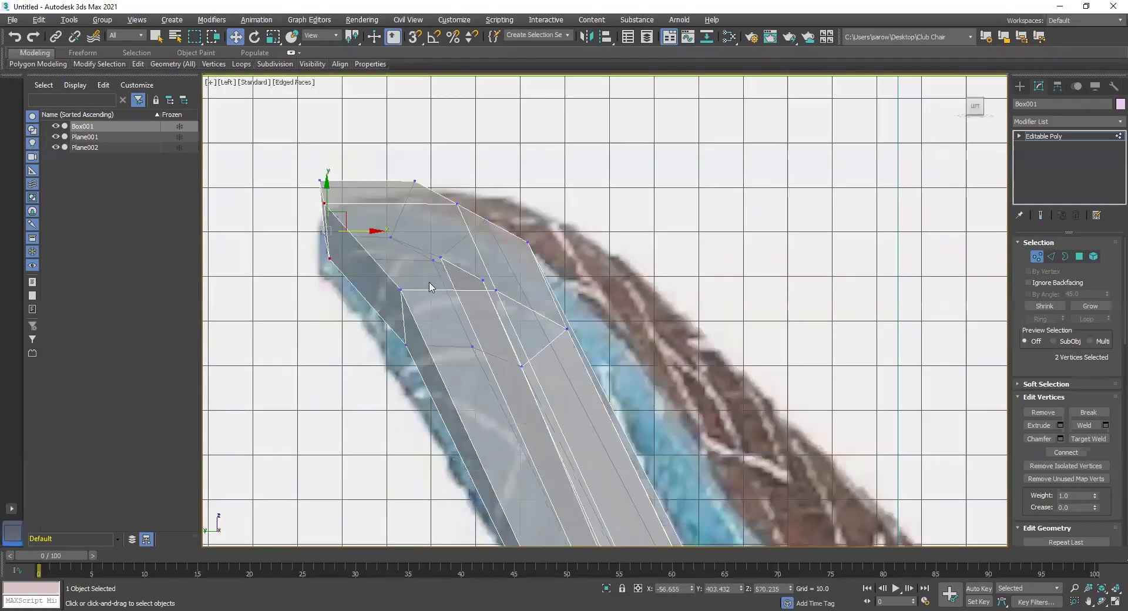
pyautogui.moveTo(448, 317); pyautogui.dragTo(425, 325)
pyautogui.moveTo(421, 323); pyautogui.dragTo(379, 199, button='middle')
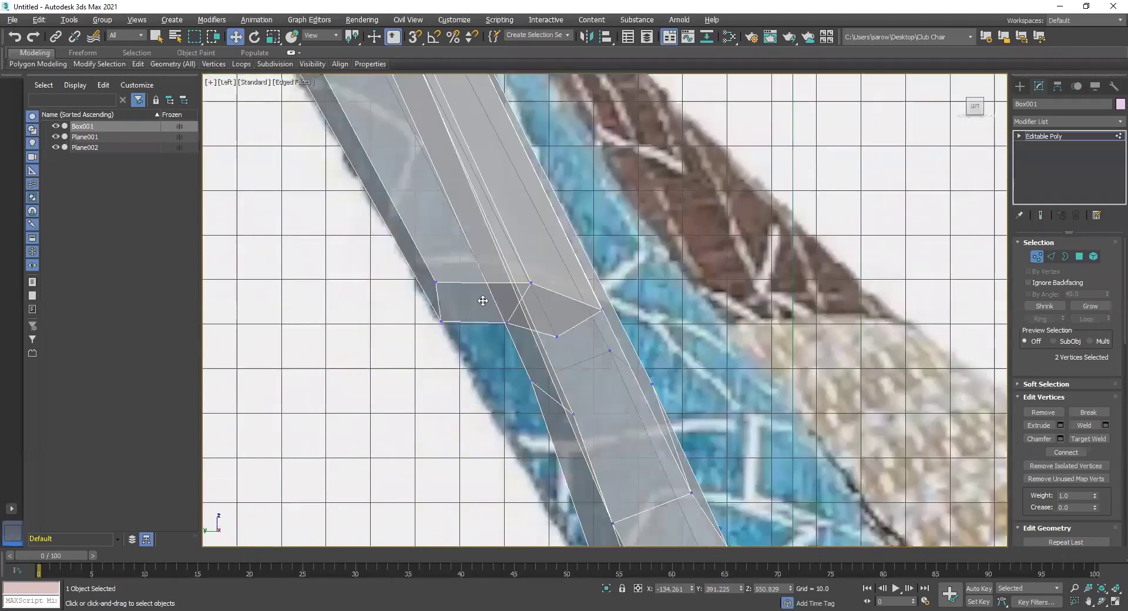
# Step: Widen the extruded end by moving its front and middle vertex pairs forward, placing the middle pair at about Y 328
pyautogui.moveTo(483, 301); pyautogui.dragTo(485, 302)
pyautogui.moveTo(613, 301); pyautogui.dragTo(547, 346)
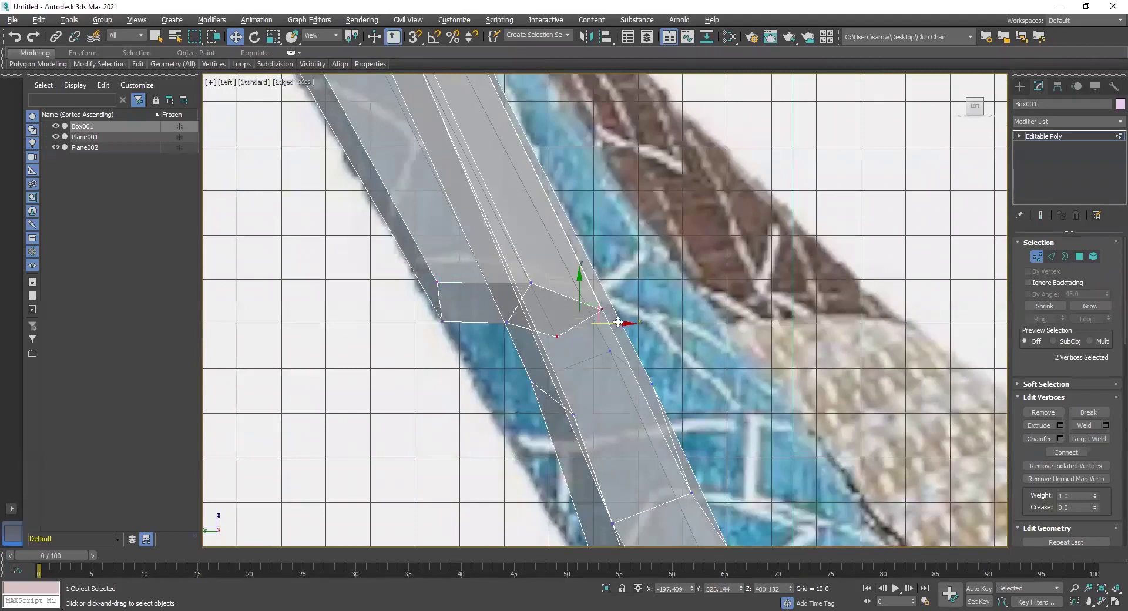
pyautogui.moveTo(618, 323); pyautogui.dragTo(674, 322)
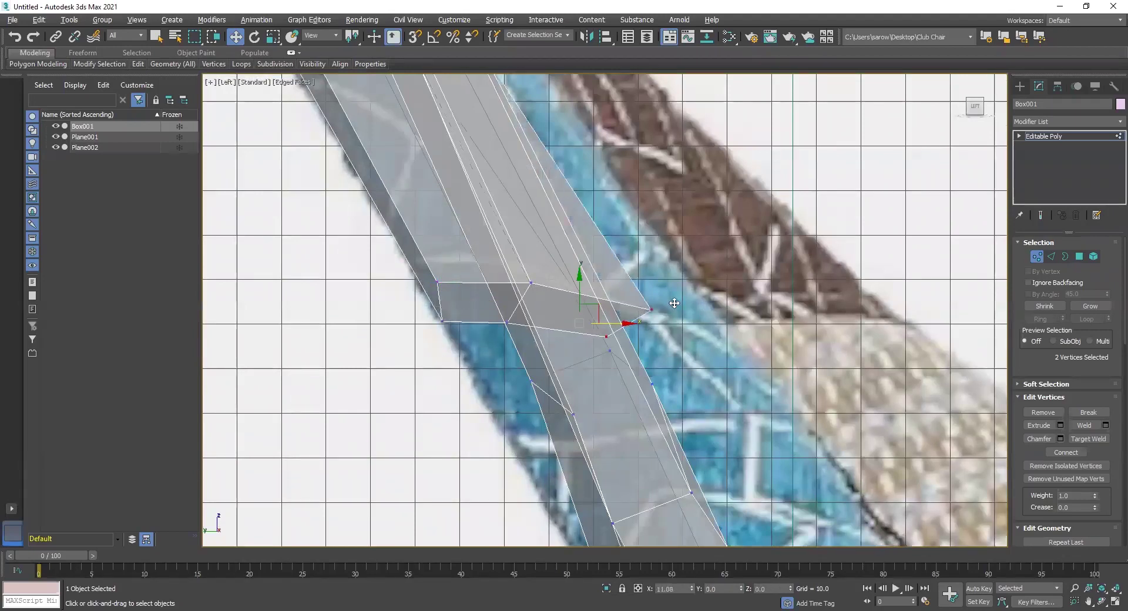
pyautogui.click(530, 282)
pyautogui.keyDown('ctrl'); pyautogui.click(508, 321); pyautogui.keyUp('ctrl')
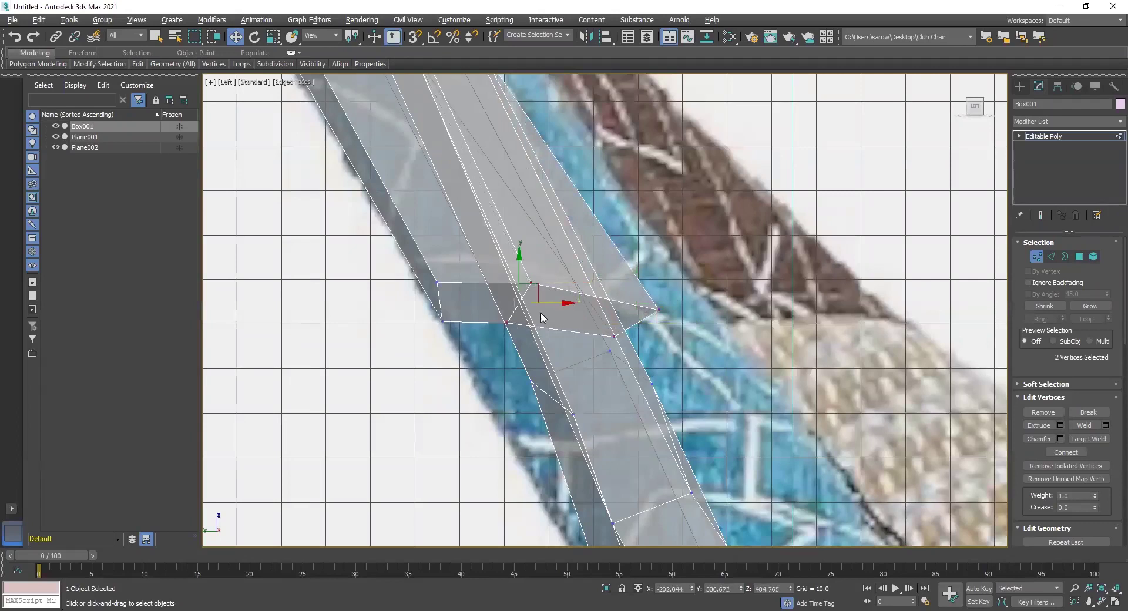
pyautogui.moveTo(558, 303); pyautogui.dragTo(598, 293)
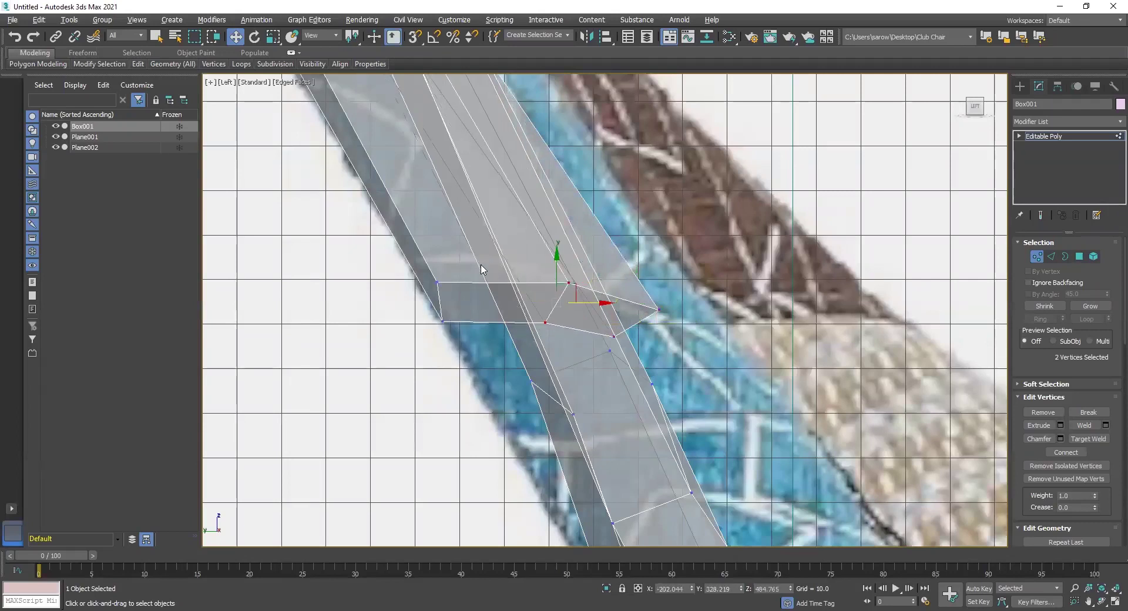
# Step: Raise the extruded end's middle and front vertex pairs slightly, placing the front pair at about Y 310, Z 485
pyautogui.moveTo(486, 224); pyautogui.dragTo(520, 431, button='middle')
pyautogui.moveTo(449, 253); pyautogui.dragTo(363, 312, button='middle')
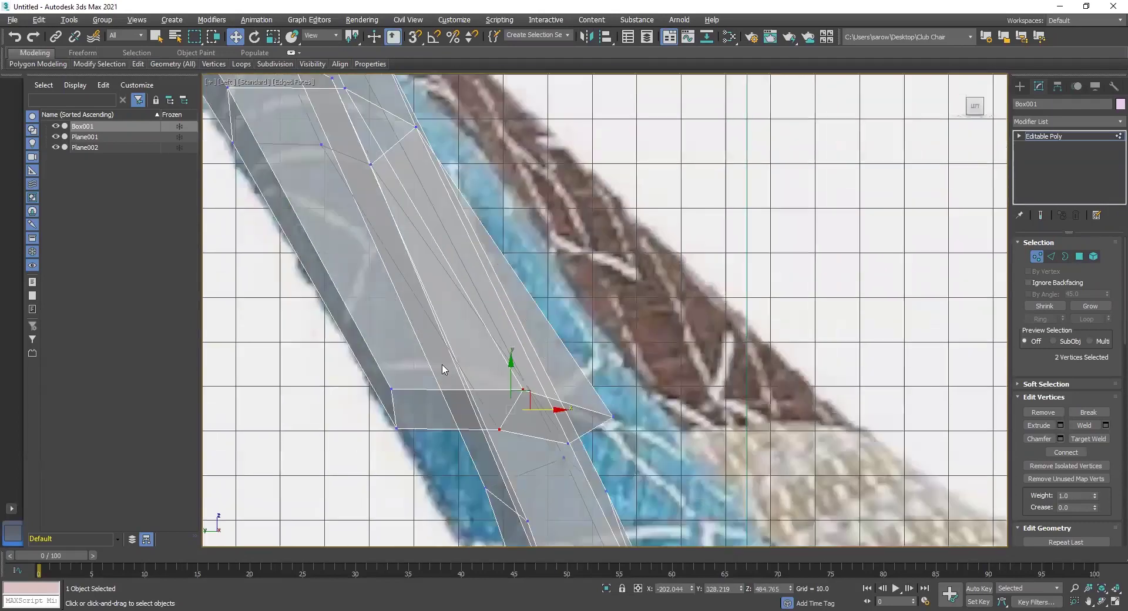
pyautogui.moveTo(511, 365)
pyautogui.mouseDown()
pyautogui.moveTo(511, 338)
pyautogui.moveTo(511, 357)
pyautogui.mouseUp()
pyautogui.moveTo(635, 403); pyautogui.dragTo(557, 449)
pyautogui.moveTo(588, 389); pyautogui.dragTo(590, 366)
pyautogui.moveTo(638, 408); pyautogui.dragTo(643, 409)
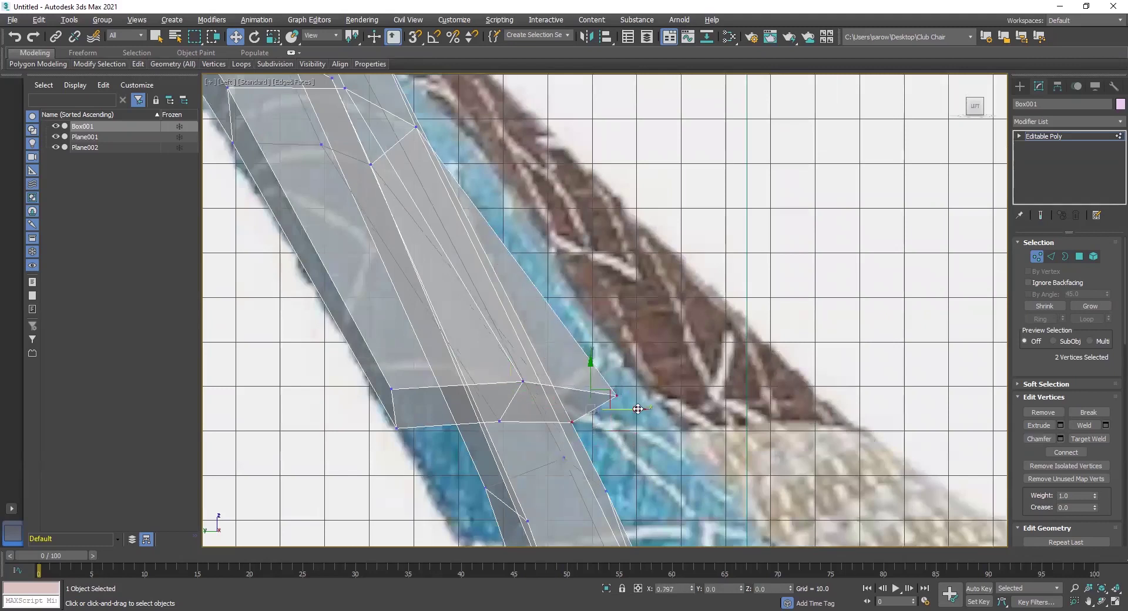
# Step: Extrude the two end polygons on the backrest's side about 73 units downward
pyautogui.scroll(-3, 620, 421)
pyautogui.moveTo(539, 335); pyautogui.dragTo(487, 310, button='middle')
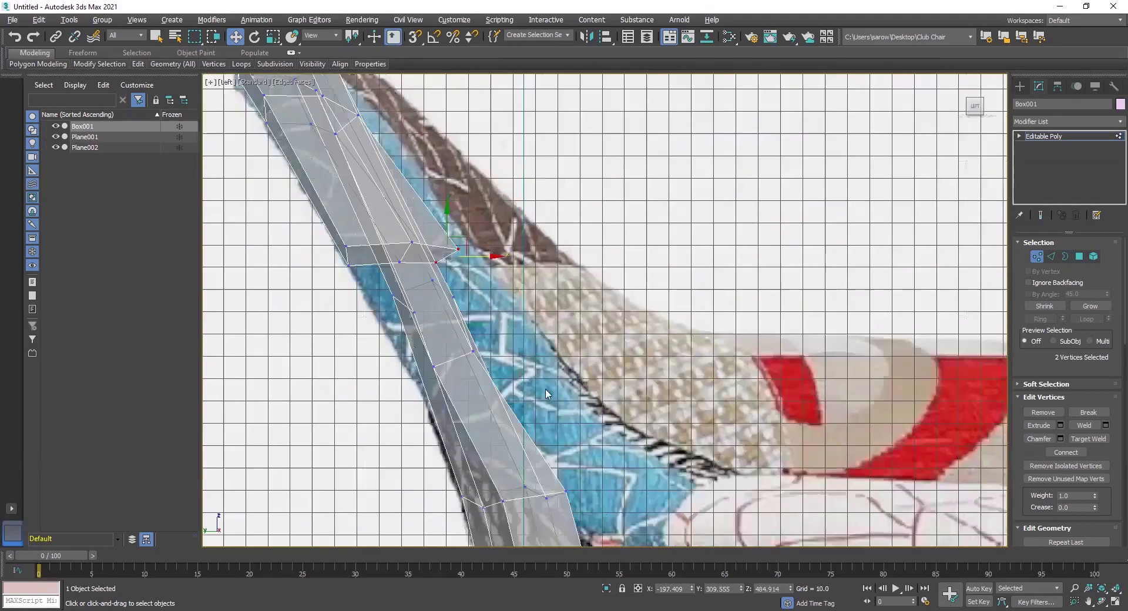
pyautogui.moveTo(630, 487); pyautogui.dragTo(439, 307, button='middle')
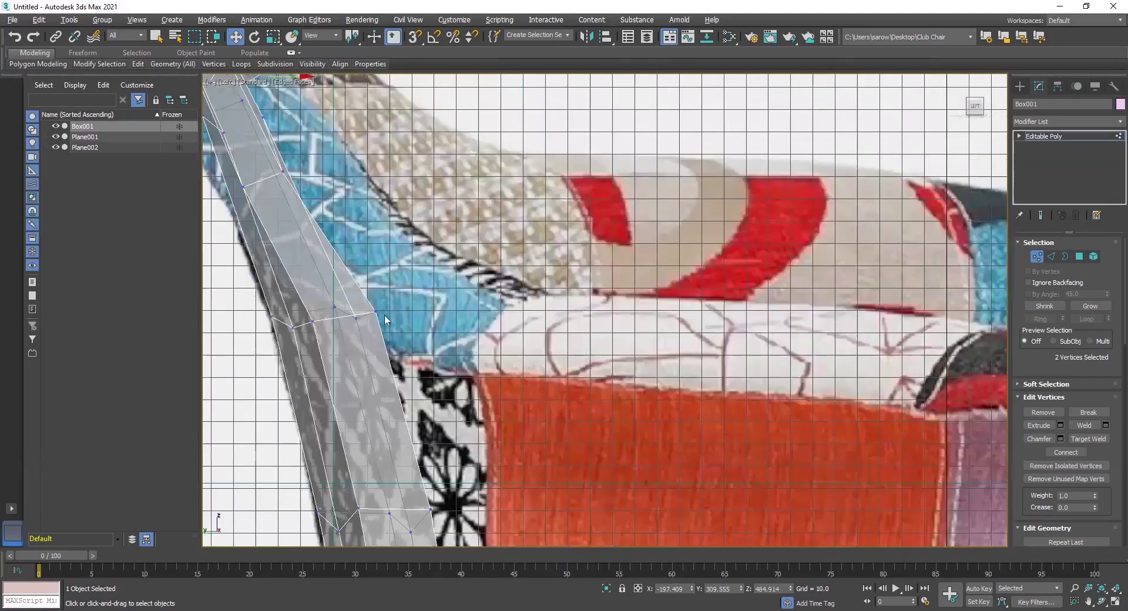
pyautogui.scroll(-3, 384, 315)
pyautogui.scroll(-2, 513, 360)
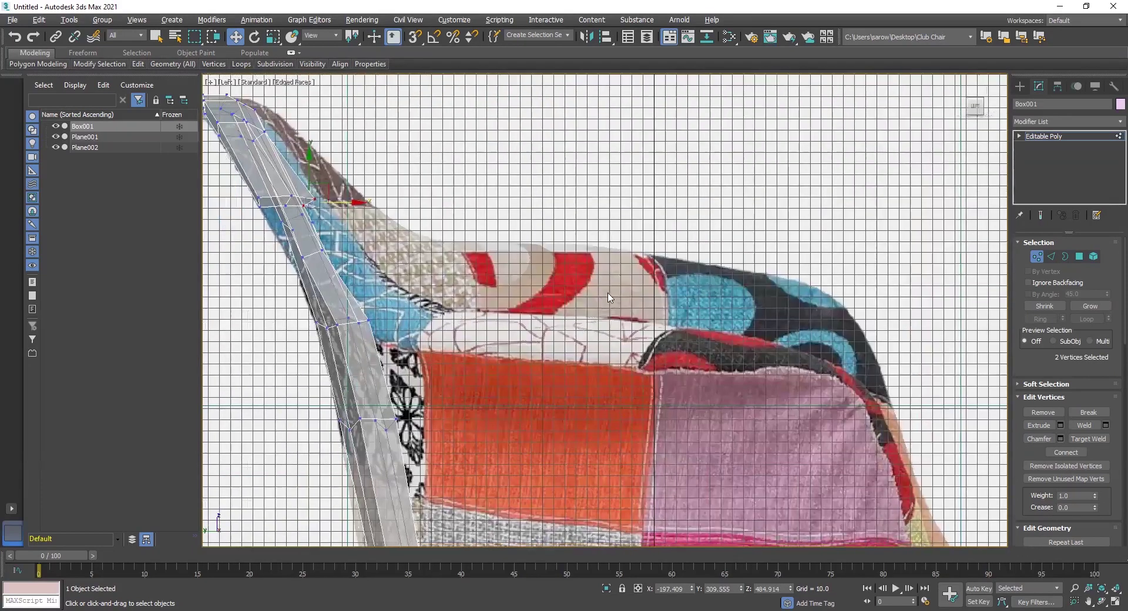
pyautogui.scroll(5, 446, 268)
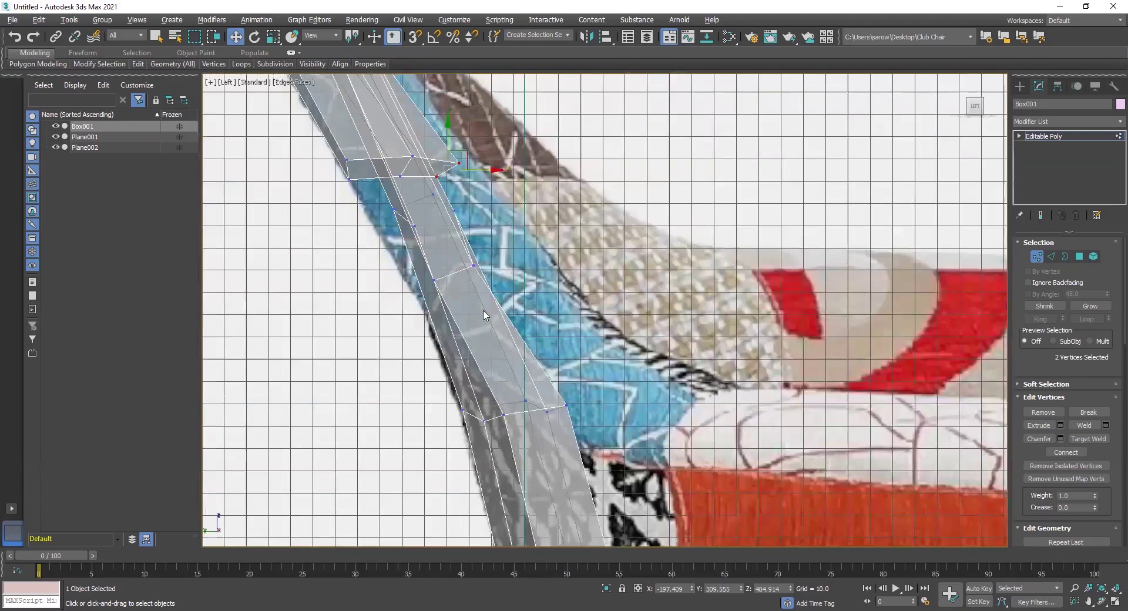
pyautogui.click(1085, 254)
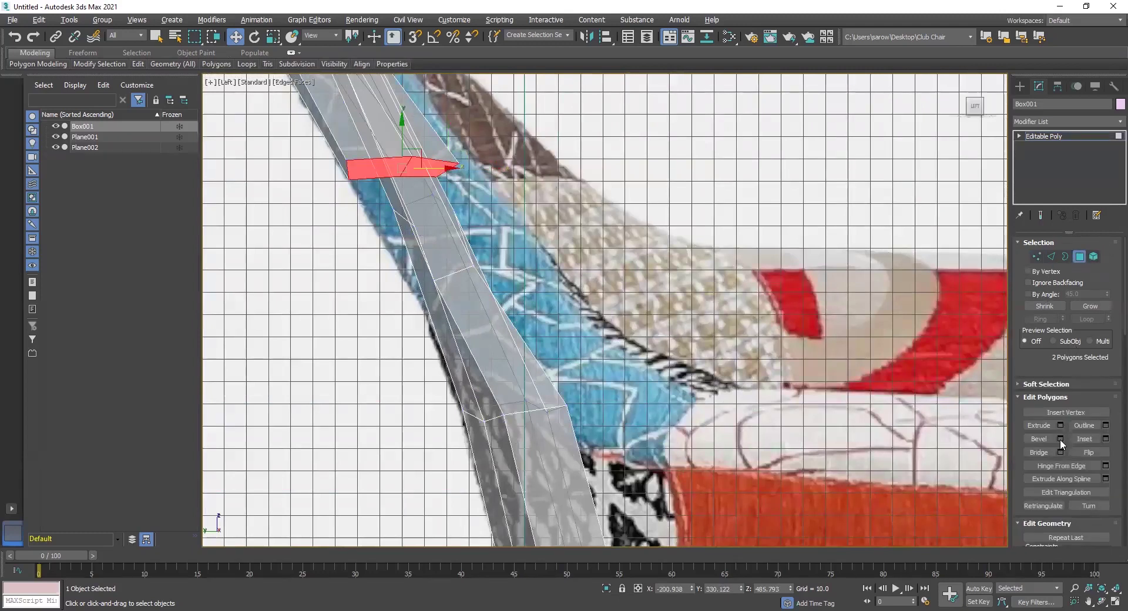
pyautogui.click(1059, 425)
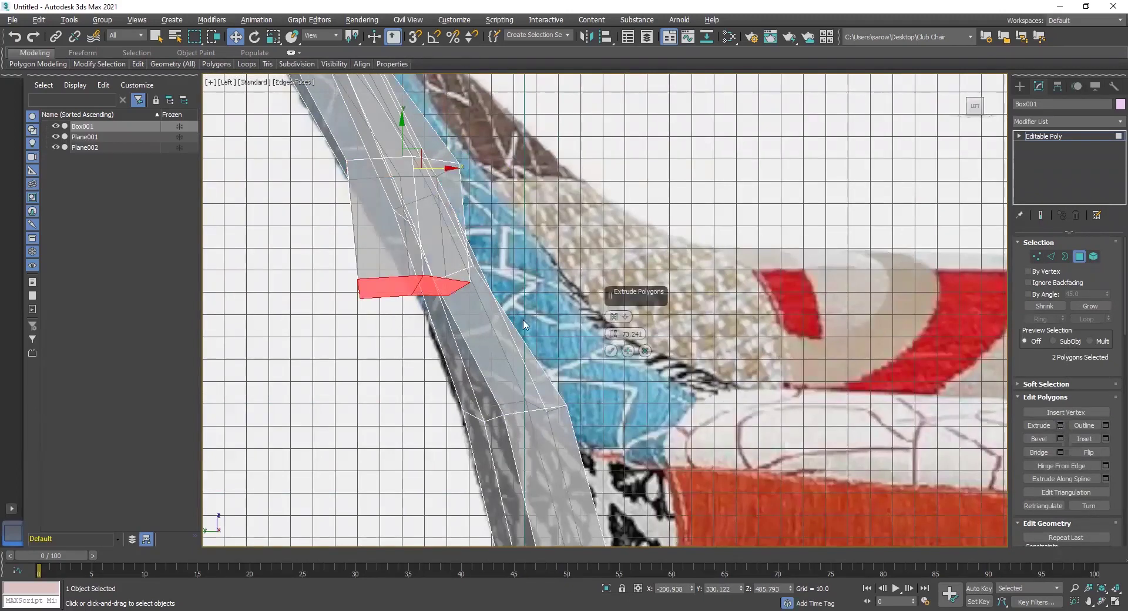
# Step: Move the extruded end forward and down along the side reference to about Y 224, Z 376, and tilt it to follow the arm
pyautogui.moveTo(428, 275); pyautogui.dragTo(657, 398)
pyautogui.press('e')
pyautogui.press('w')
pyautogui.press('e')
pyautogui.press('w')
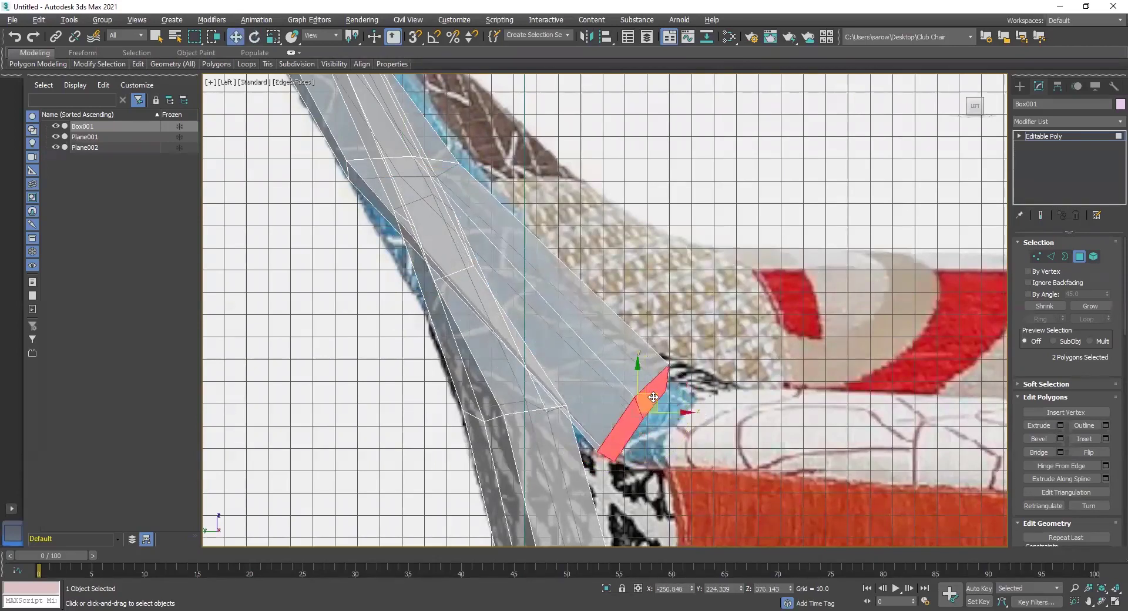
# Step: Shift the extruded end outward and down in the front view, and rotate it toward the armrest's slope
pyautogui.hotkey('alt', 'w')
pyautogui.hotkey('alt', 'w')
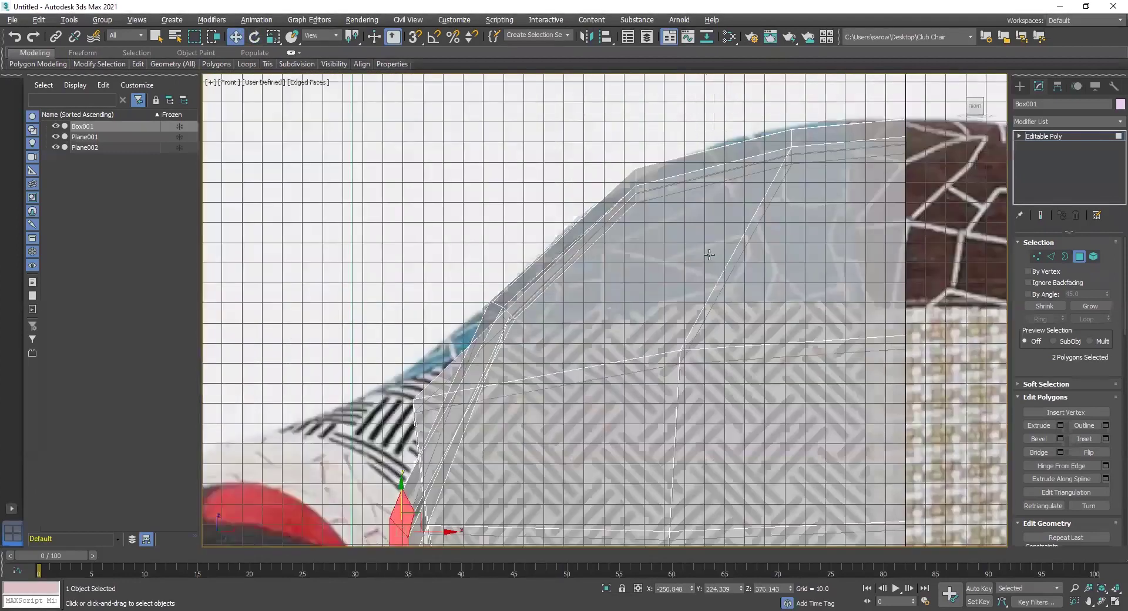
pyautogui.scroll(3, 675, 405)
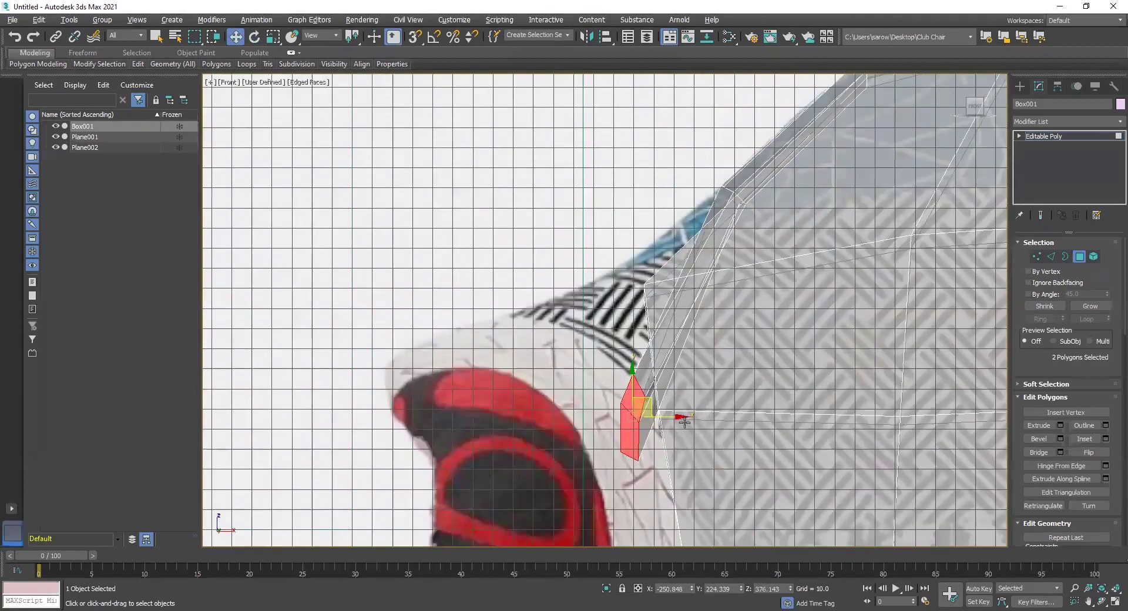
pyautogui.moveTo(642, 405); pyautogui.dragTo(606, 444)
pyautogui.press('e')
pyautogui.scroll(-4, 607, 447)
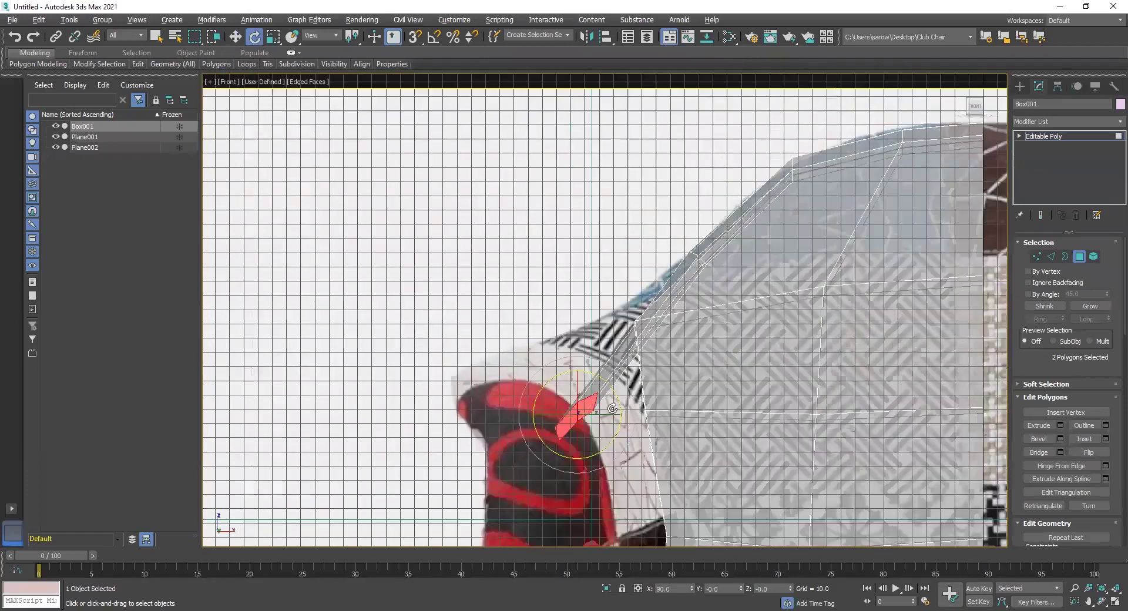
# Step: Reposition the extruded end on the front and side reference outlines at about X -276, Y 280, Z 434
pyautogui.hotkey('alt', 'w')
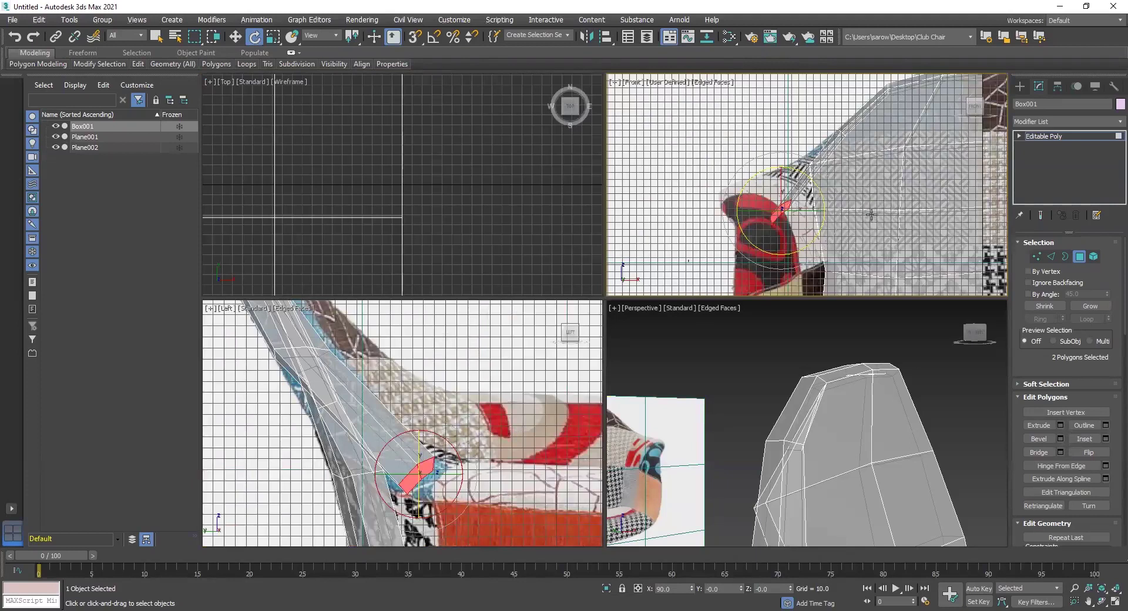
pyautogui.press('w')
pyautogui.moveTo(782, 170); pyautogui.dragTo(781, 126)
pyautogui.scroll(5, 820, 155)
pyautogui.moveTo(790, 206); pyautogui.dragTo(811, 238, button='middle')
pyautogui.scroll(2, 816, 235)
pyautogui.moveTo(775, 233); pyautogui.dragTo(801, 228)
pyautogui.moveTo(364, 441); pyautogui.dragTo(367, 422, button='middle')
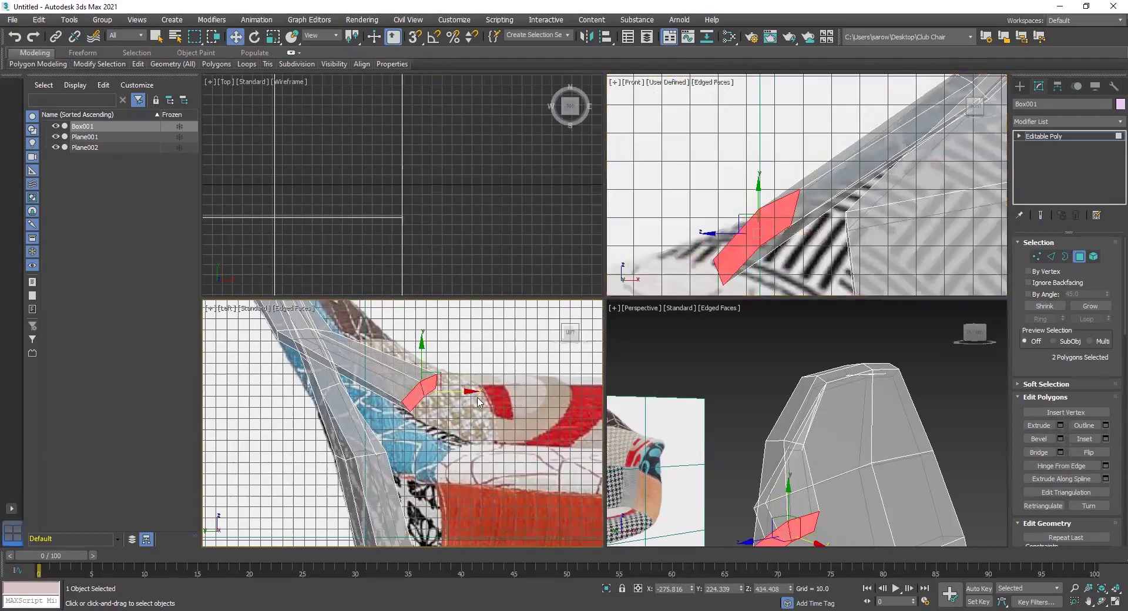
pyautogui.moveTo(472, 388); pyautogui.dragTo(474, 384, button='middle')
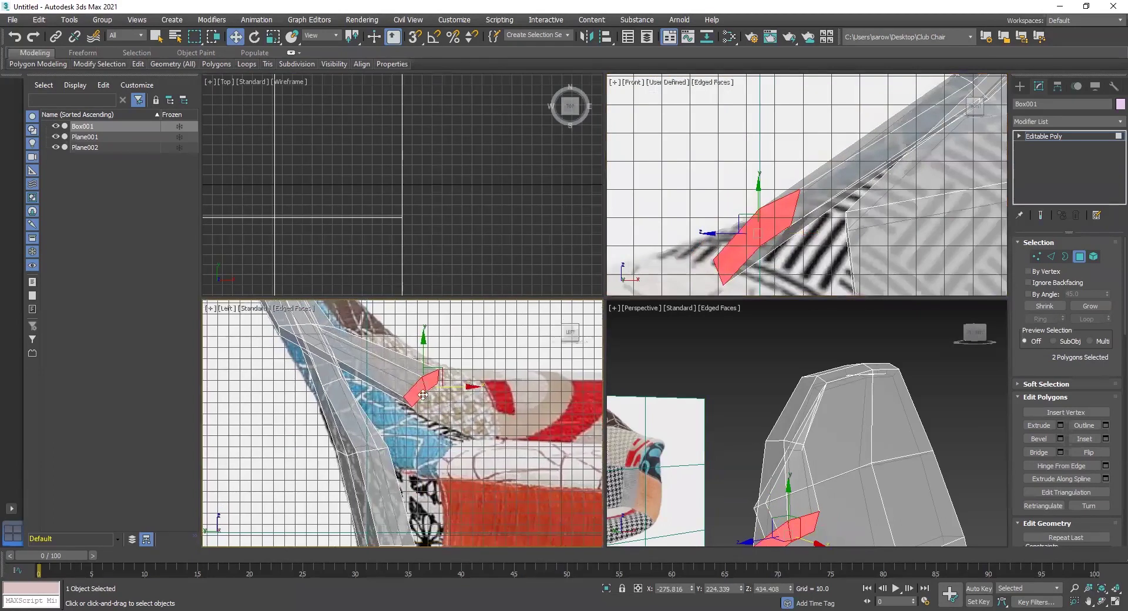
pyautogui.hotkey('ctrl', 'z')
pyautogui.moveTo(403, 440); pyautogui.dragTo(477, 447, button='middle')
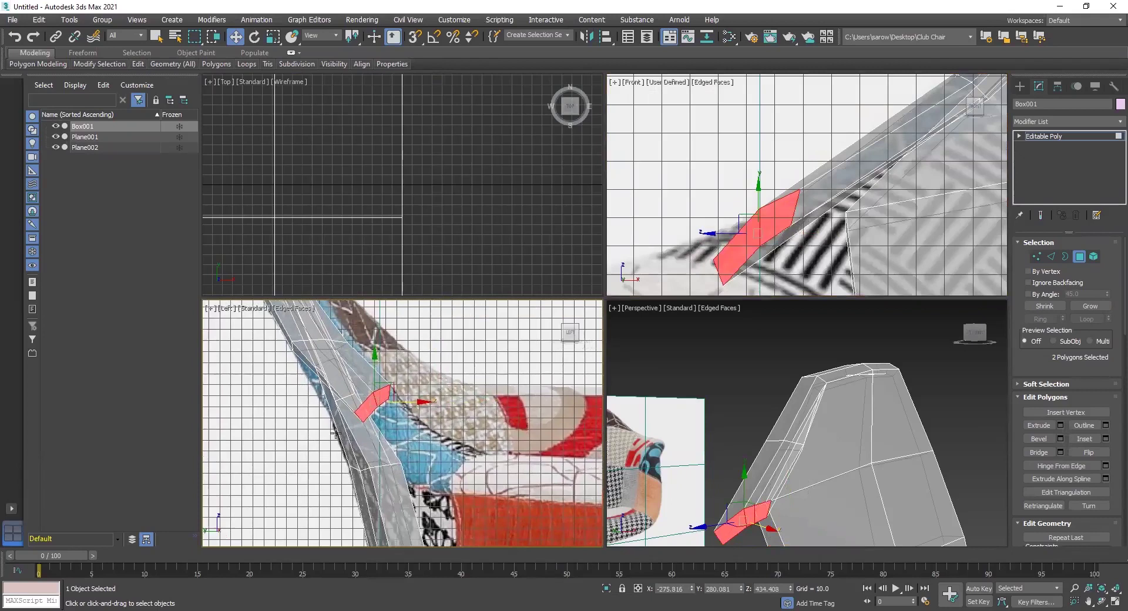
# Step: Rotate the extruded end in the side view, widen it to about 172%, and place it at about Y 282, Z 430
pyautogui.press('e')
pyautogui.moveTo(420, 414); pyautogui.dragTo(525, 419)
pyautogui.press('r')
pyautogui.moveTo(430, 401); pyautogui.dragTo(464, 395)
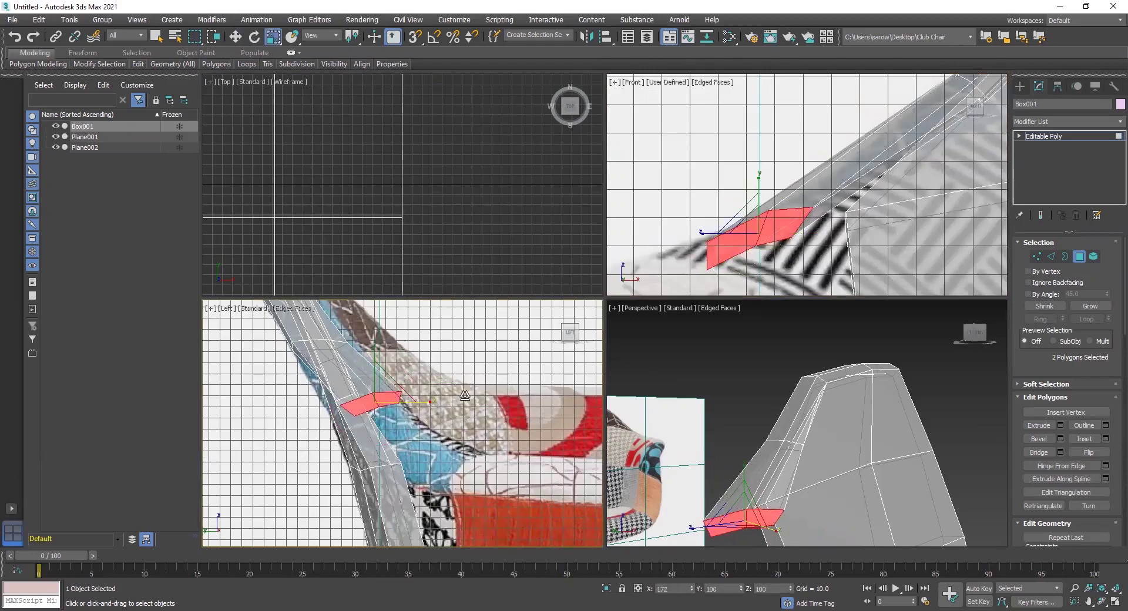
pyautogui.press('w')
pyautogui.moveTo(392, 388); pyautogui.dragTo(371, 400)
# Step: Fit the extruded end's vertex pairs to the front reference, placing the middle pair at about X -281, Z 434 and the inner pair at X -259, Z 436
pyautogui.press('e')
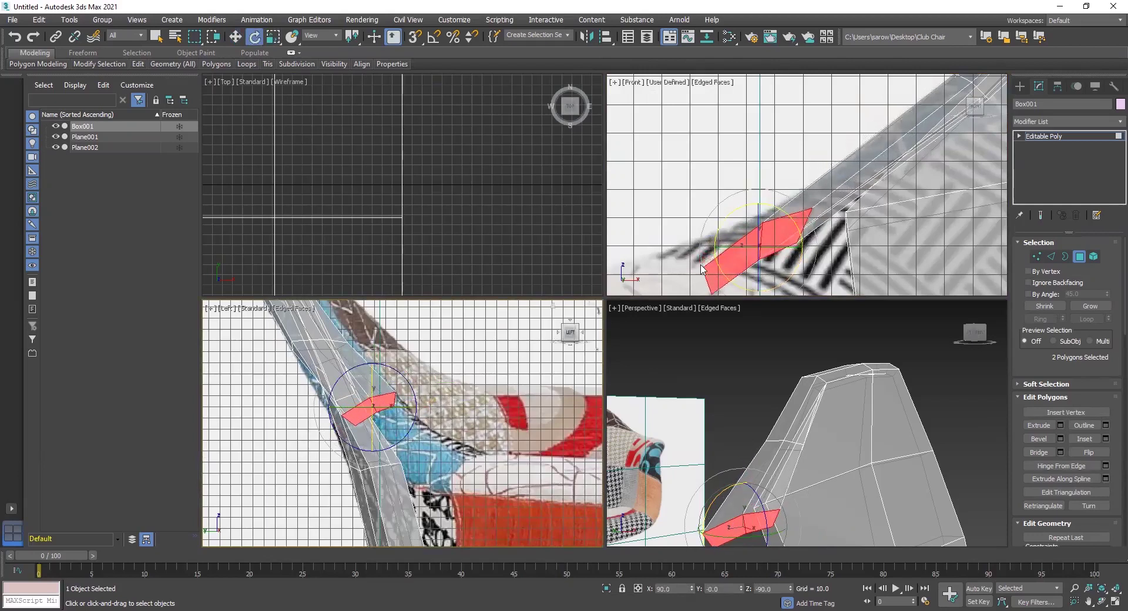
pyautogui.scroll(-2, 735, 219)
pyautogui.moveTo(734, 215); pyautogui.dragTo(671, 144, button='middle')
pyautogui.moveTo(738, 218); pyautogui.dragTo(799, 217, button='middle')
pyautogui.press('w')
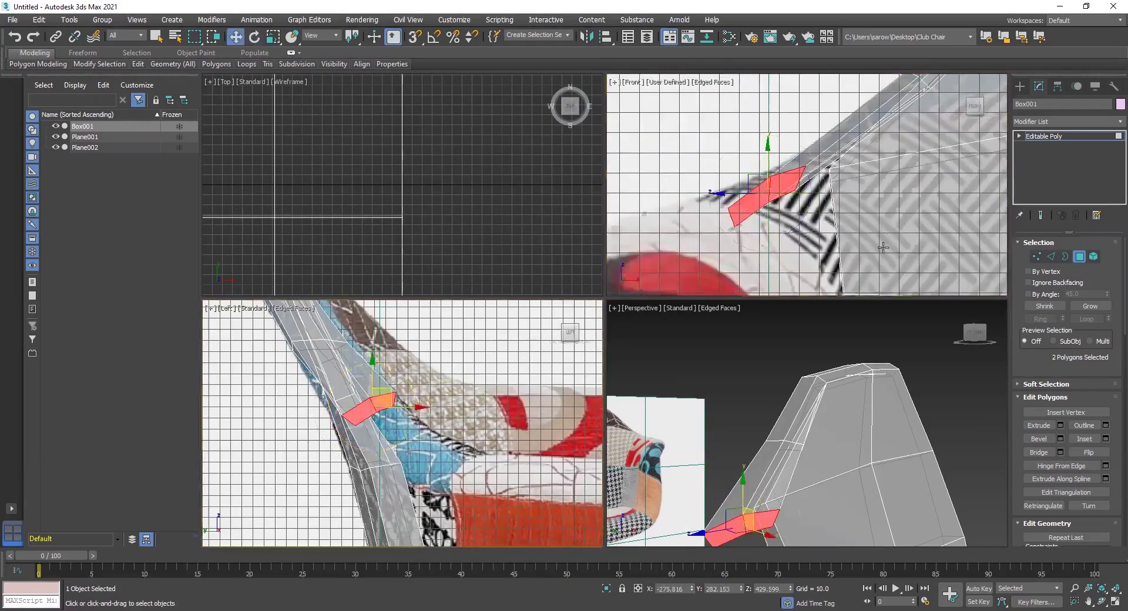
pyautogui.click(1034, 255)
pyautogui.moveTo(705, 198); pyautogui.dragTo(763, 159)
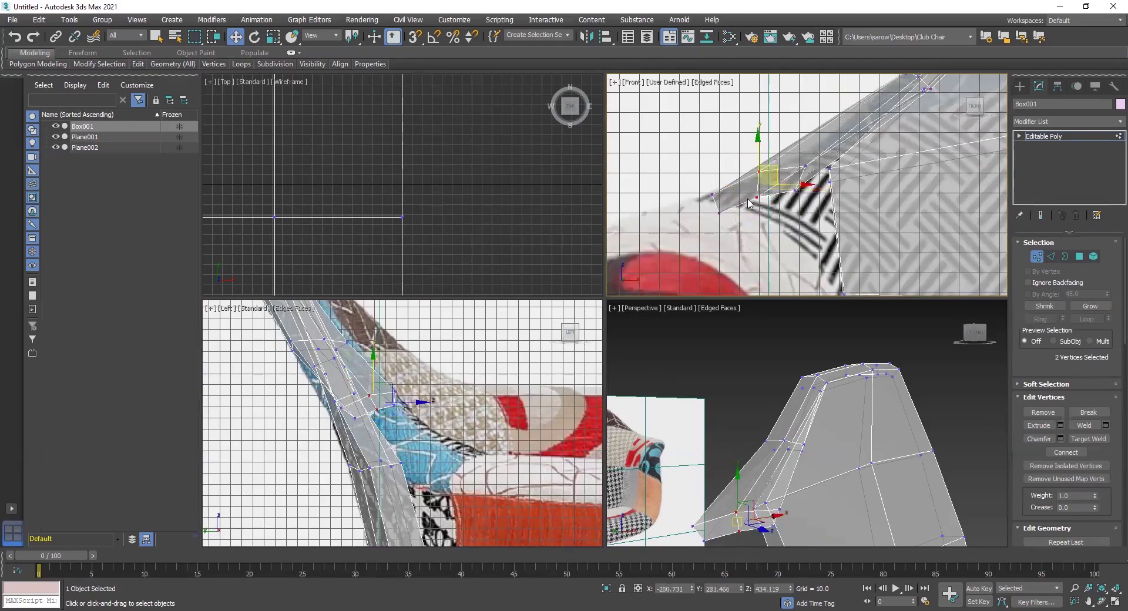
pyautogui.moveTo(762, 210); pyautogui.dragTo(733, 213, button='middle')
pyautogui.moveTo(781, 206); pyautogui.dragTo(791, 173)
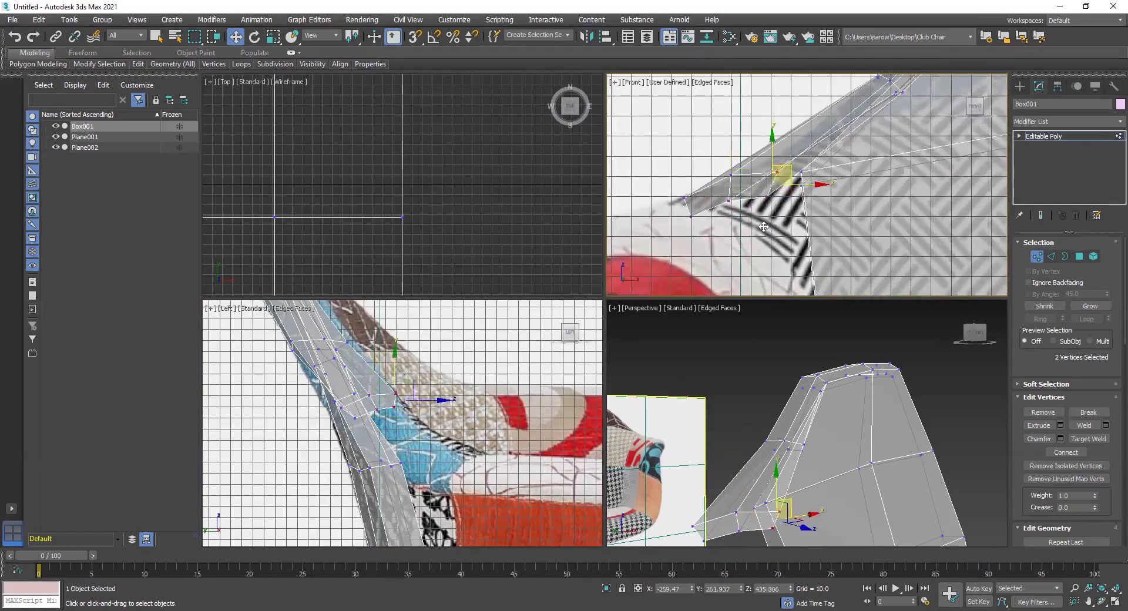
# Step: Extrude the two end polygons again and move the new end forward along the side reference to about Y 129, Z 372
pyautogui.keyDown('alt'); pyautogui.moveTo(889, 471); pyautogui.dragTo(782, 444, button='middle'); pyautogui.keyUp('alt')
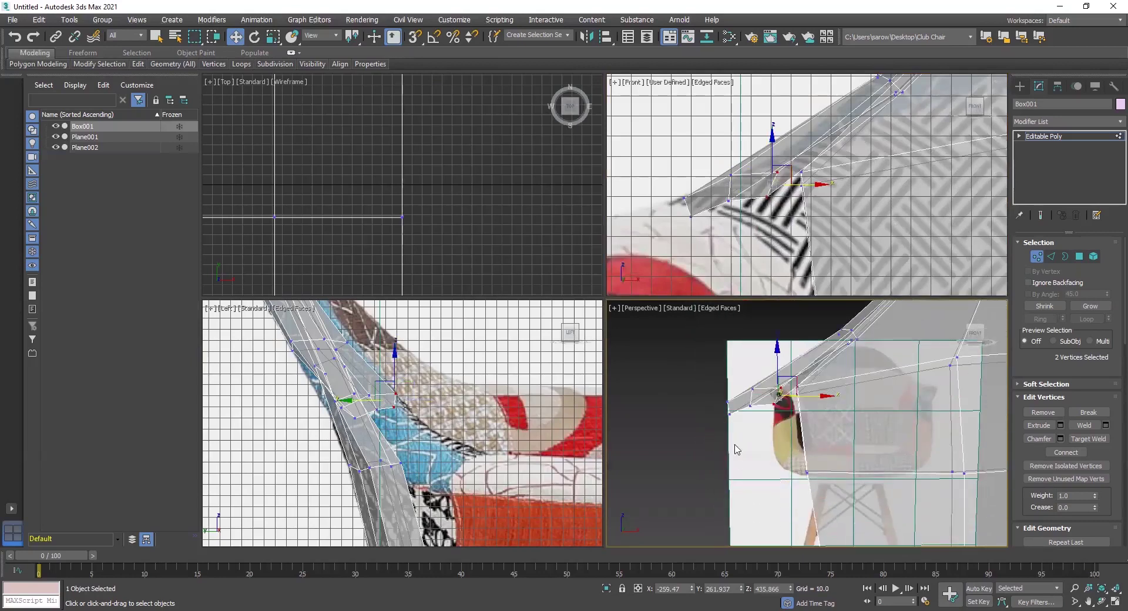
pyautogui.scroll(3, 505, 462)
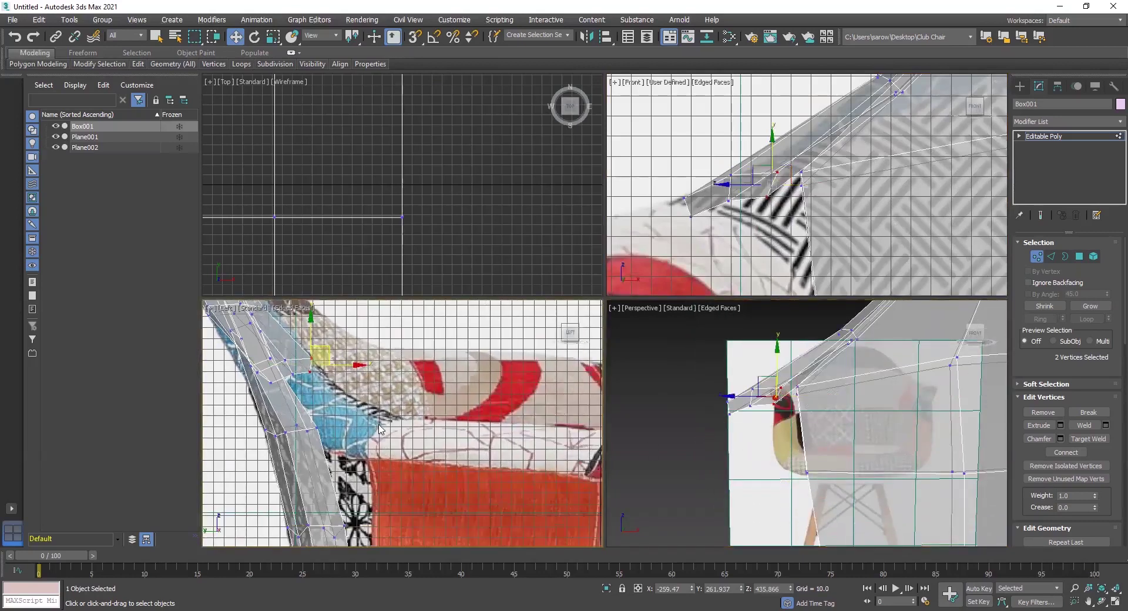
pyautogui.click(1079, 256)
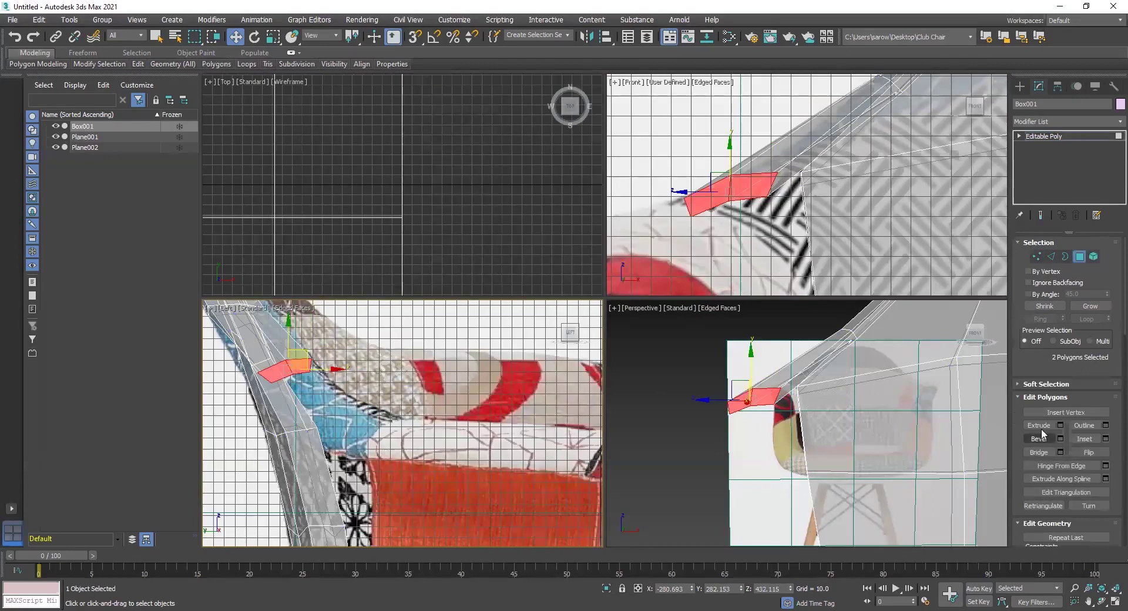
pyautogui.click(1038, 424)
pyautogui.moveTo(288, 372); pyautogui.dragTo(464, 470)
pyautogui.press('w')
pyautogui.moveTo(240, 390); pyautogui.dragTo(457, 435)
# Step: Rotate the extruded end upright in the side view and move it forward to the armrest's front curve
pyautogui.moveTo(429, 444); pyautogui.dragTo(394, 481, button='middle')
pyautogui.press('e')
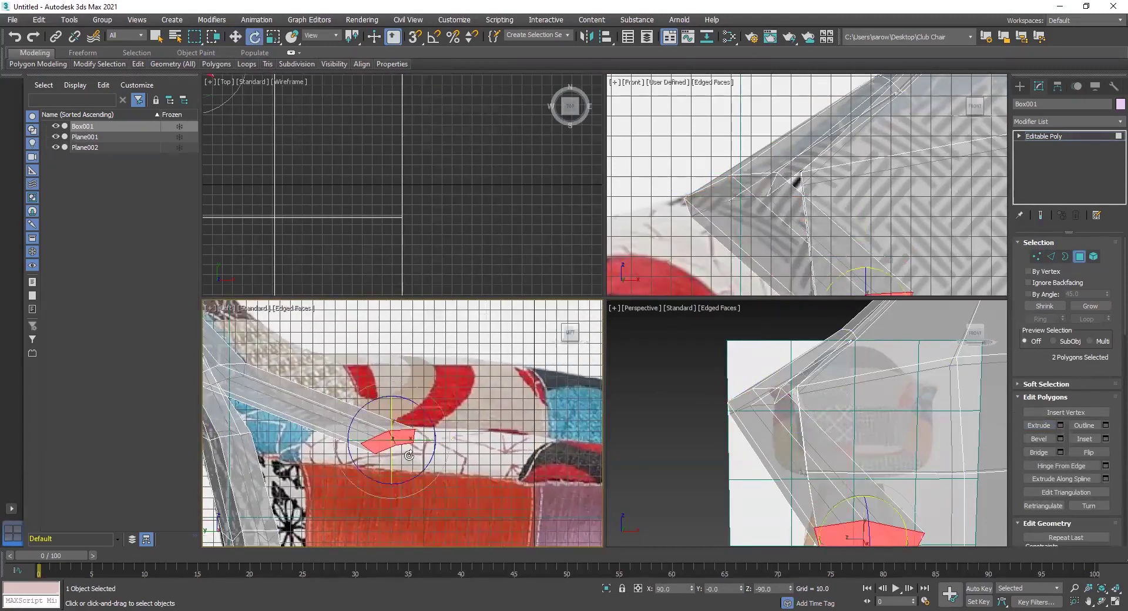
pyautogui.moveTo(370, 444); pyautogui.dragTo(402, 448)
pyautogui.press('w')
pyautogui.moveTo(375, 493); pyautogui.dragTo(266, 446, button='middle')
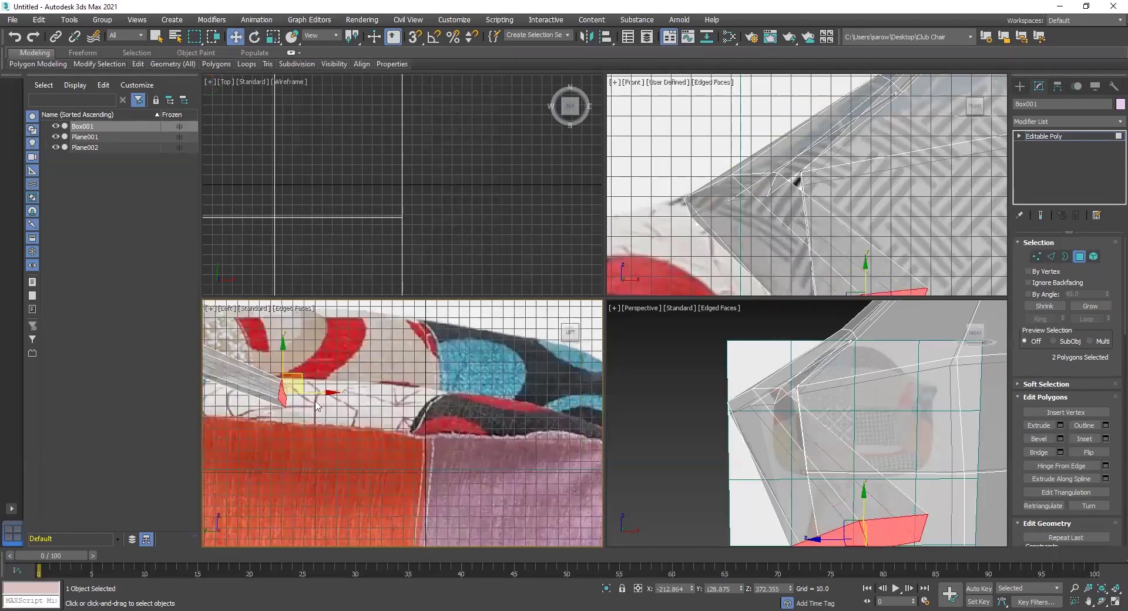
pyautogui.moveTo(301, 376); pyautogui.dragTo(507, 418)
pyautogui.moveTo(507, 418); pyautogui.dragTo(351, 417, button='middle')
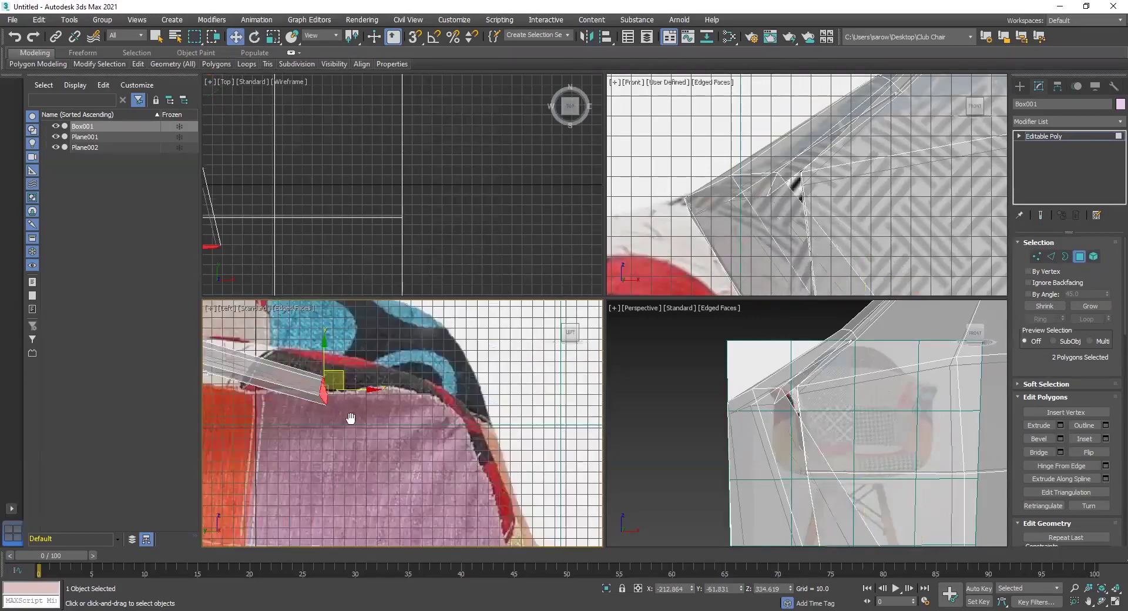
pyautogui.moveTo(338, 388); pyautogui.dragTo(452, 398)
# Step: Adjust the extruded end's tilt and reduce its thickness in the side view, placing it at about Y -169, Z 328
pyautogui.press('e')
pyautogui.press('w')
pyautogui.click(440, 406)
pyautogui.hotkey('ctrl', 'z')
pyautogui.moveTo(443, 378); pyautogui.dragTo(458, 391)
pyautogui.press('r')
pyautogui.press('w')
pyautogui.press('e')
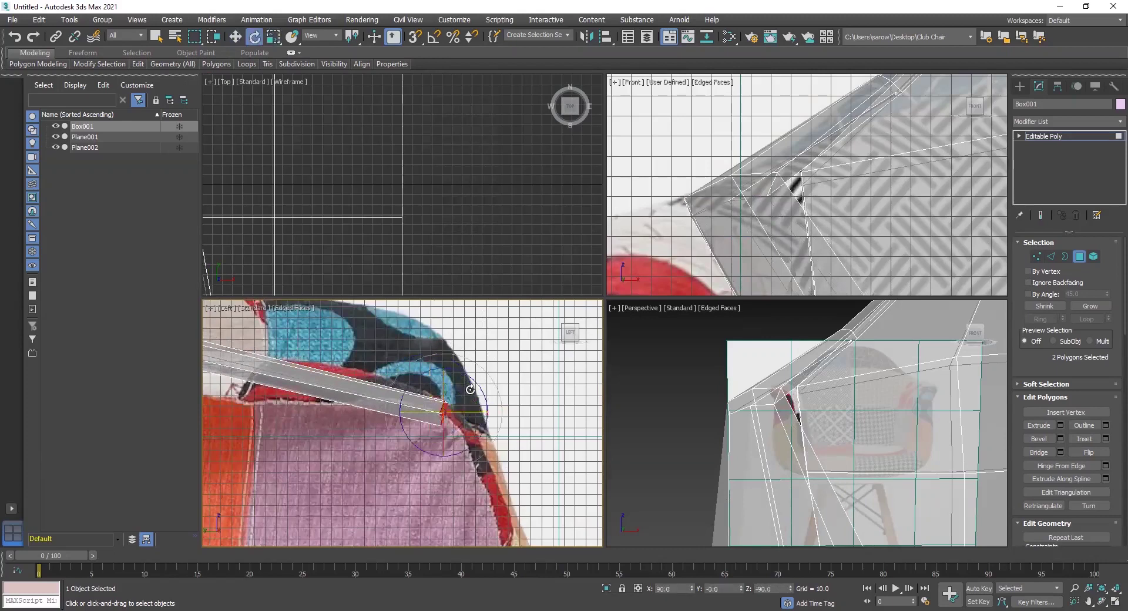
pyautogui.moveTo(472, 381); pyautogui.dragTo(483, 398)
pyautogui.press('r')
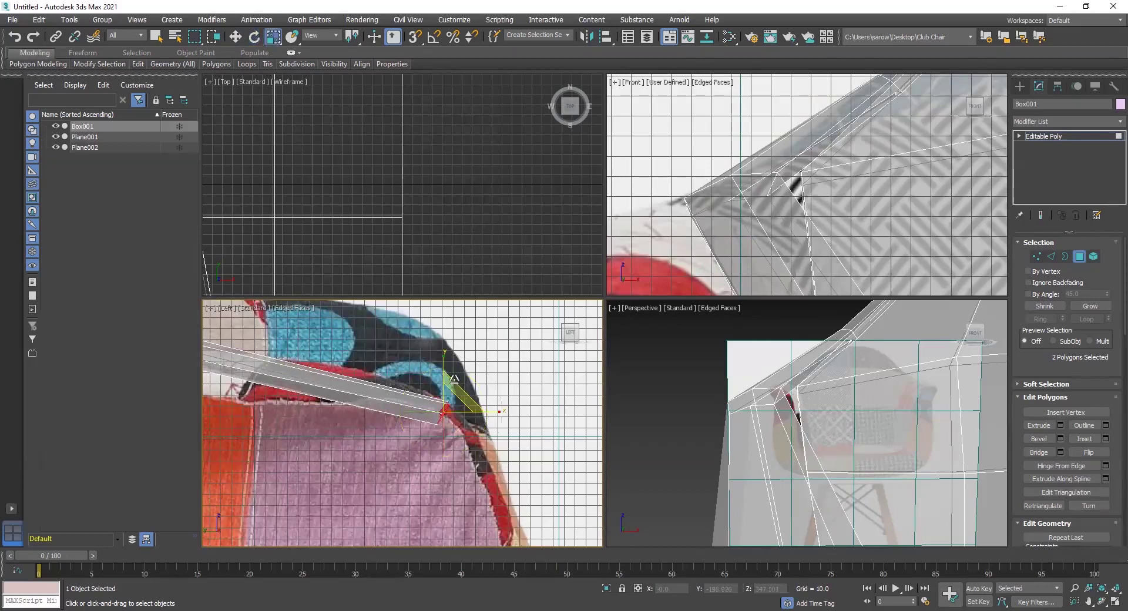
pyautogui.moveTo(445, 362); pyautogui.dragTo(455, 390)
pyautogui.press('e')
pyautogui.press('w')
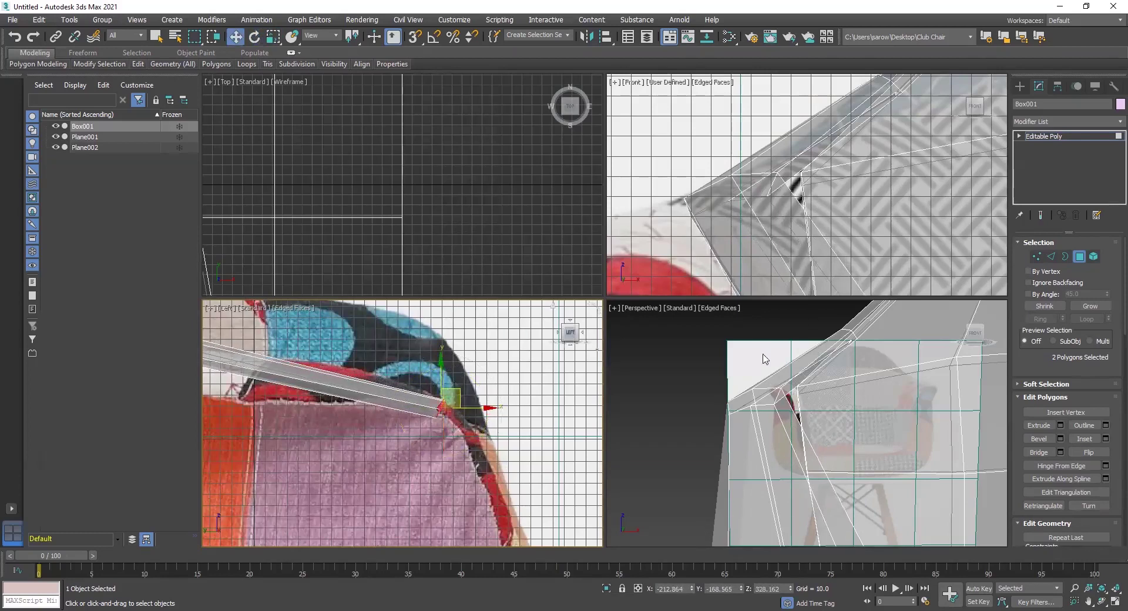
# Step: Move the extruded end outward onto the front reference's armrest, to about X -314
pyautogui.scroll(-3, 775, 200)
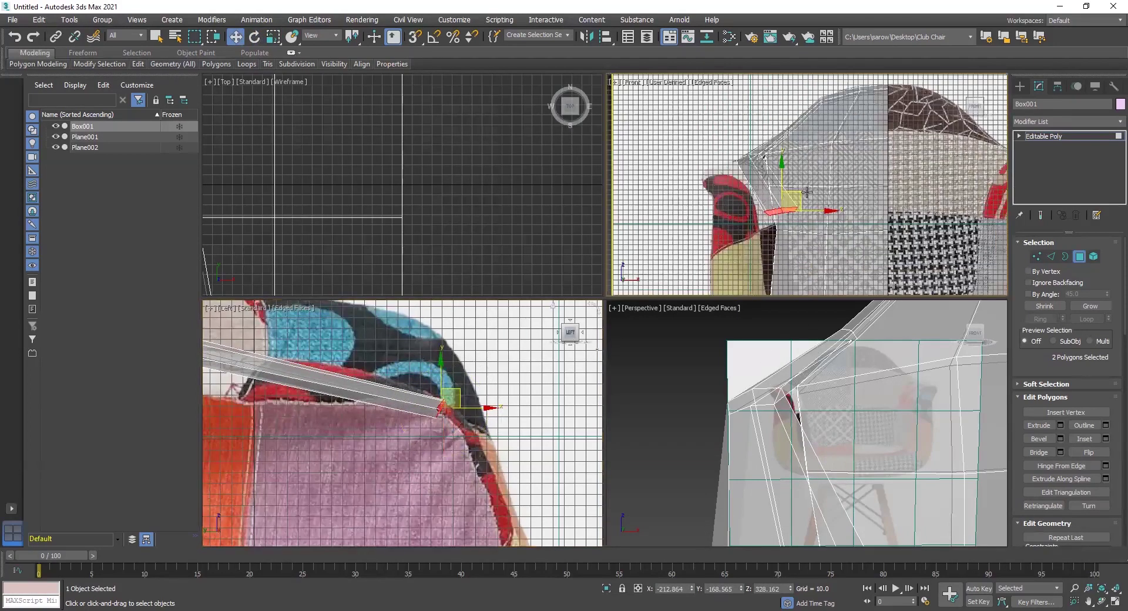
pyautogui.scroll(2, 819, 195)
pyautogui.click(802, 201)
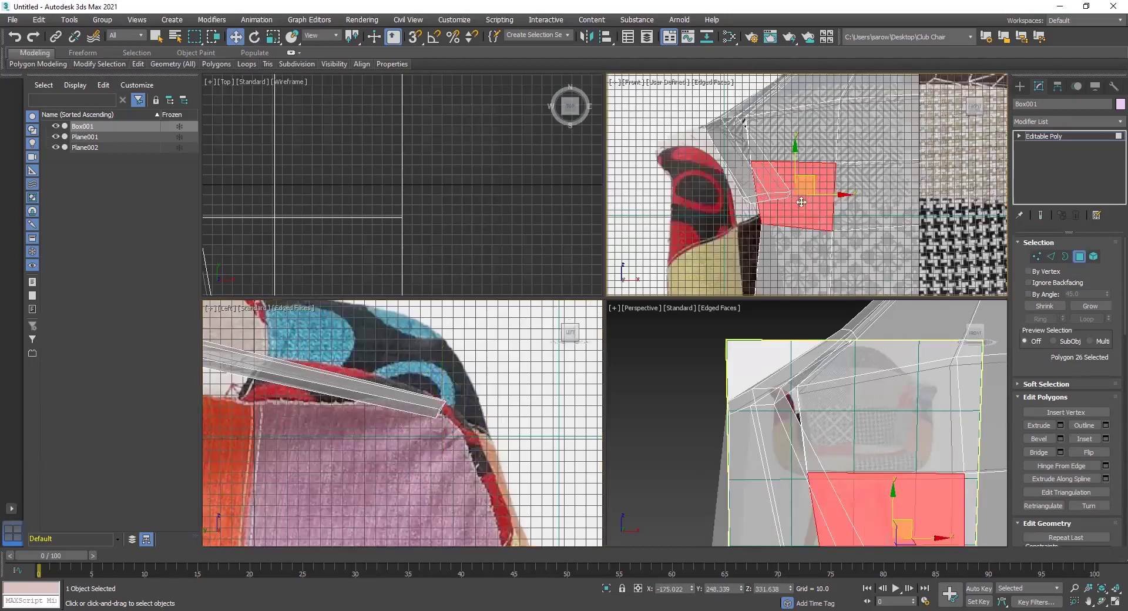
pyautogui.hotkey('ctrl', 'z')
pyautogui.moveTo(811, 195); pyautogui.dragTo(742, 193)
pyautogui.scroll(1, 683, 183)
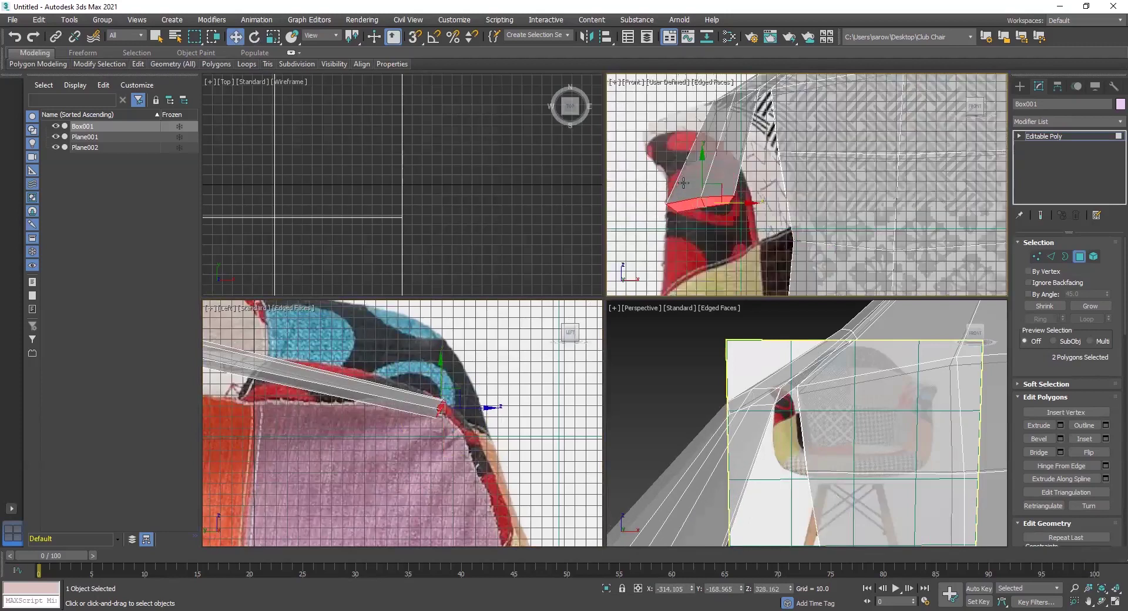
# Step: Rotate the extruded end level in the front view and widen it slightly to match the armrest's width
pyautogui.scroll(2, 705, 226)
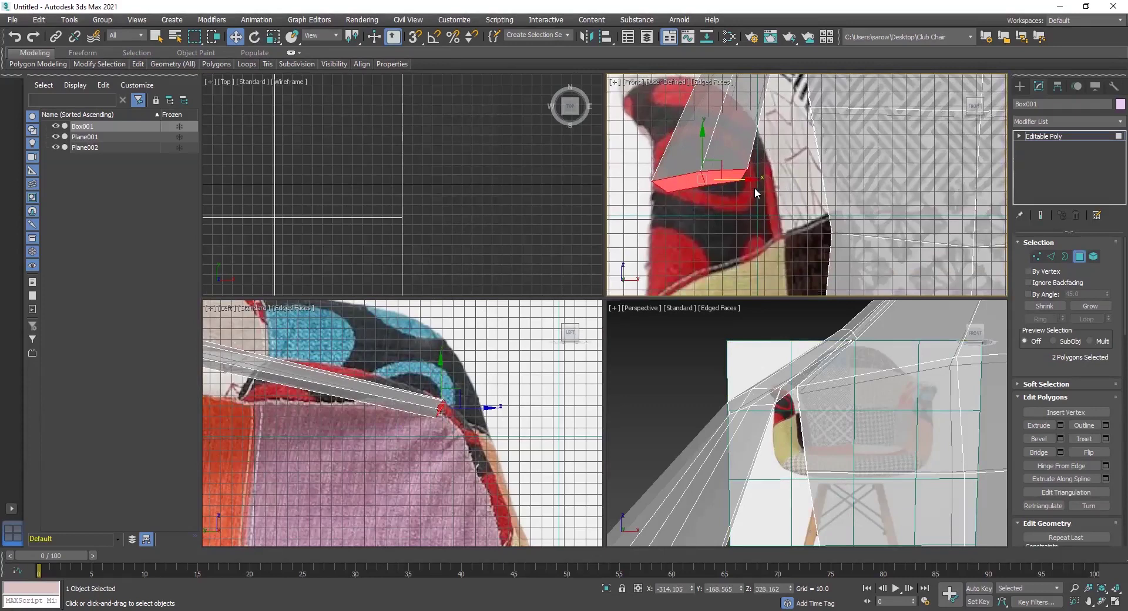
pyautogui.press('e')
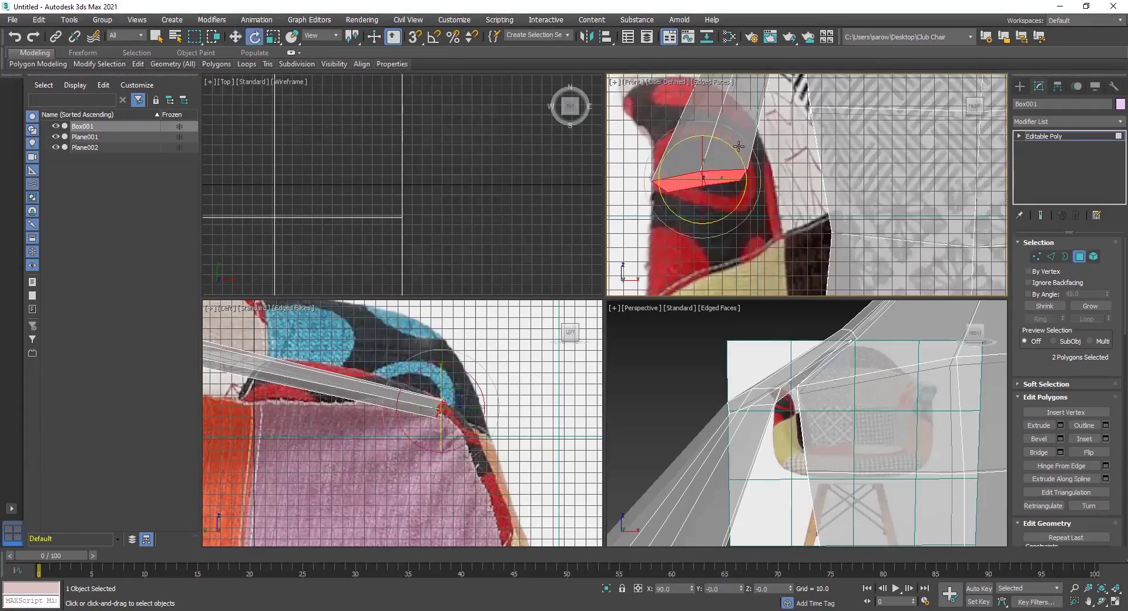
pyautogui.moveTo(734, 147); pyautogui.dragTo(711, 167)
pyautogui.press('r')
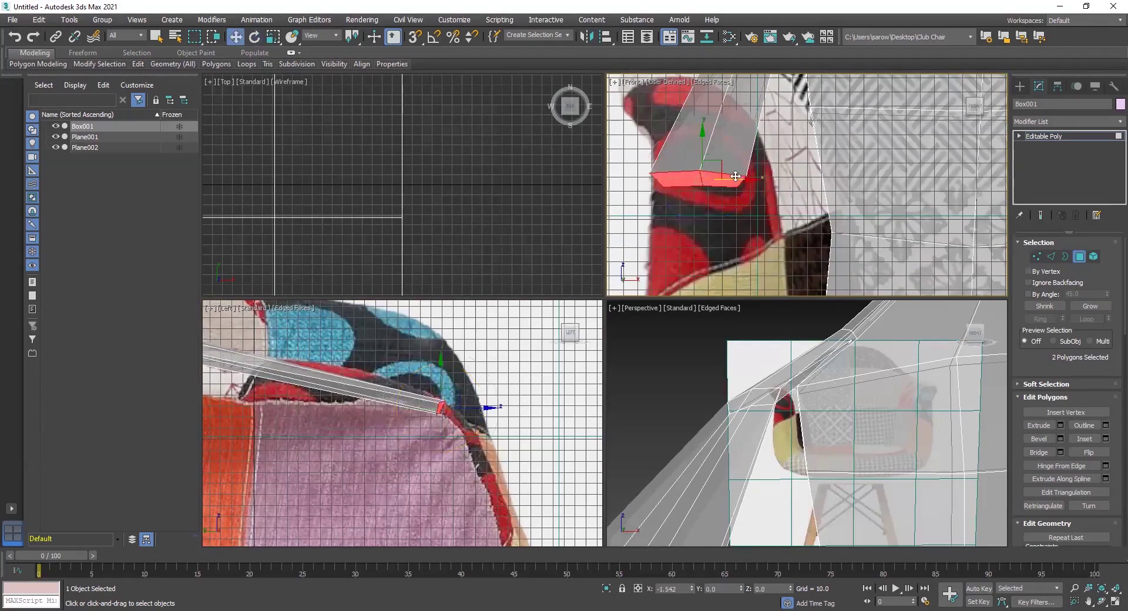
pyautogui.moveTo(756, 178)
pyautogui.mouseDown()
pyautogui.moveTo(774, 180)
pyautogui.moveTo(756, 178)
pyautogui.mouseUp()
pyautogui.press('w')
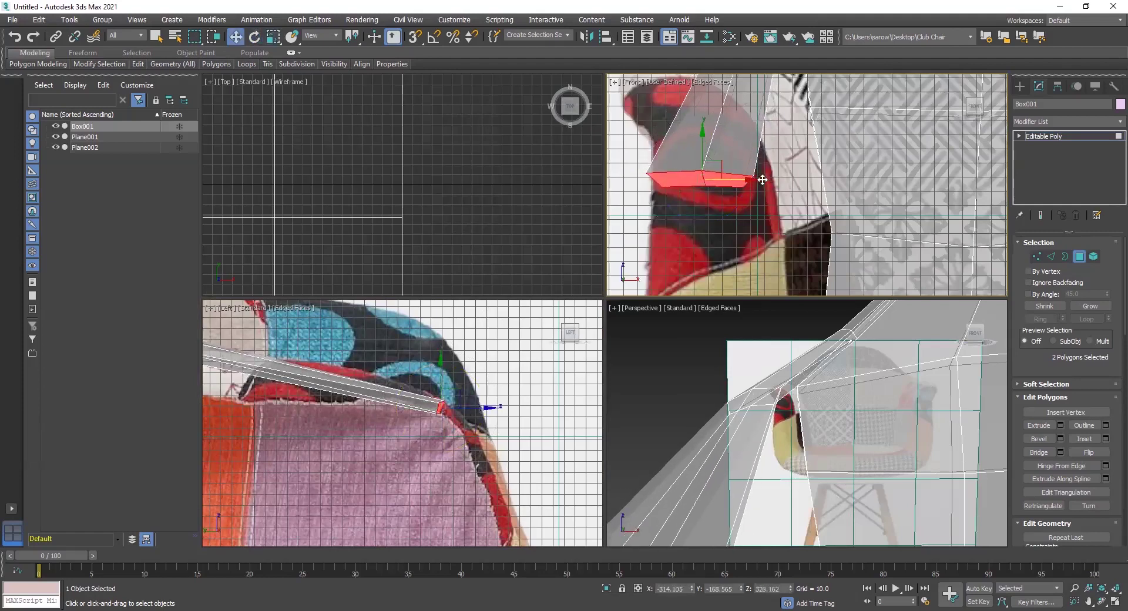
# Step: Nudge the armrest end outward to about X -316 and add three edge loops across the armrest with SwiftLoop
pyautogui.moveTo(753, 178); pyautogui.dragTo(748, 177)
pyautogui.moveTo(748, 178); pyautogui.dragTo(764, 276, button='middle')
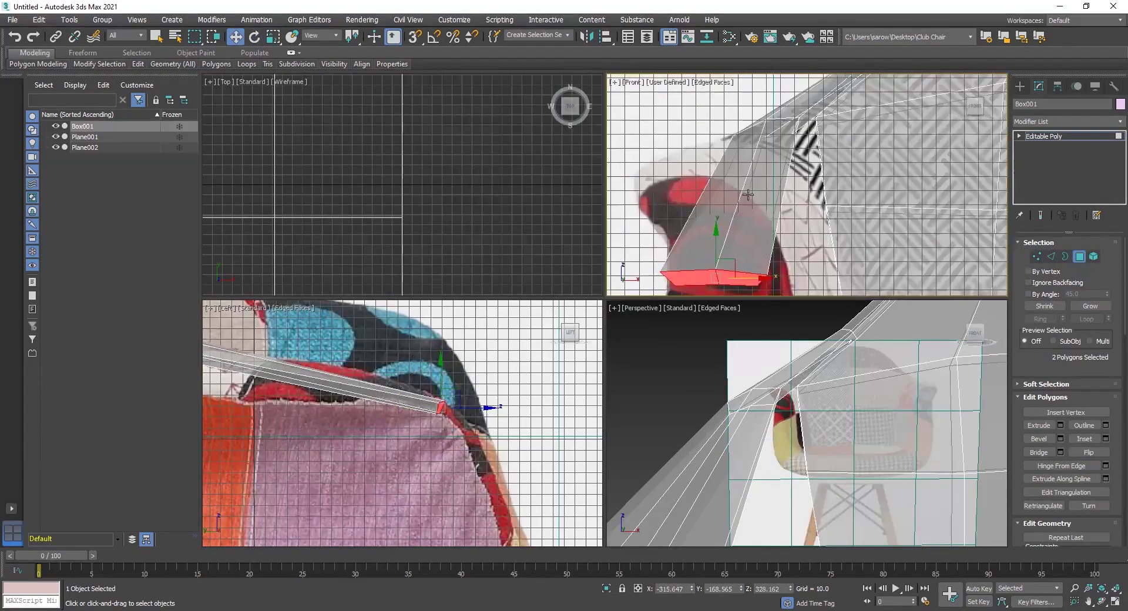
pyautogui.moveTo(314, 411)
pyautogui.mouseDown(button='middle')
pyautogui.moveTo(392, 442)
pyautogui.moveTo(409, 414)
pyautogui.moveTo(452, 430)
pyautogui.mouseUp(button='middle')
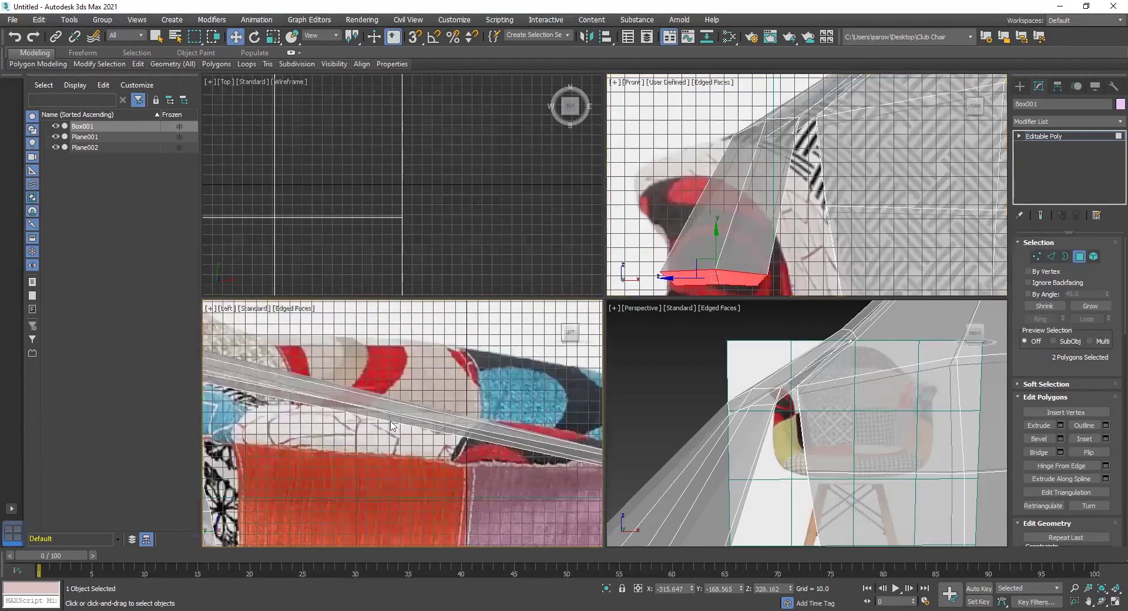
pyautogui.scroll(-3, 418, 346)
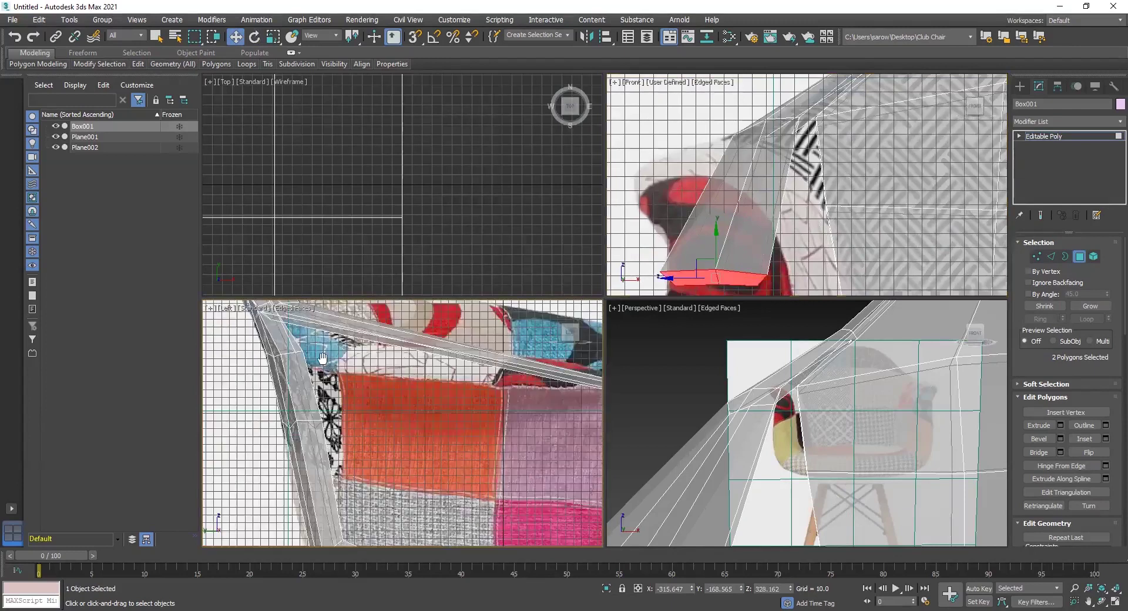
pyautogui.moveTo(269, 324); pyautogui.dragTo(225, 364, button='middle')
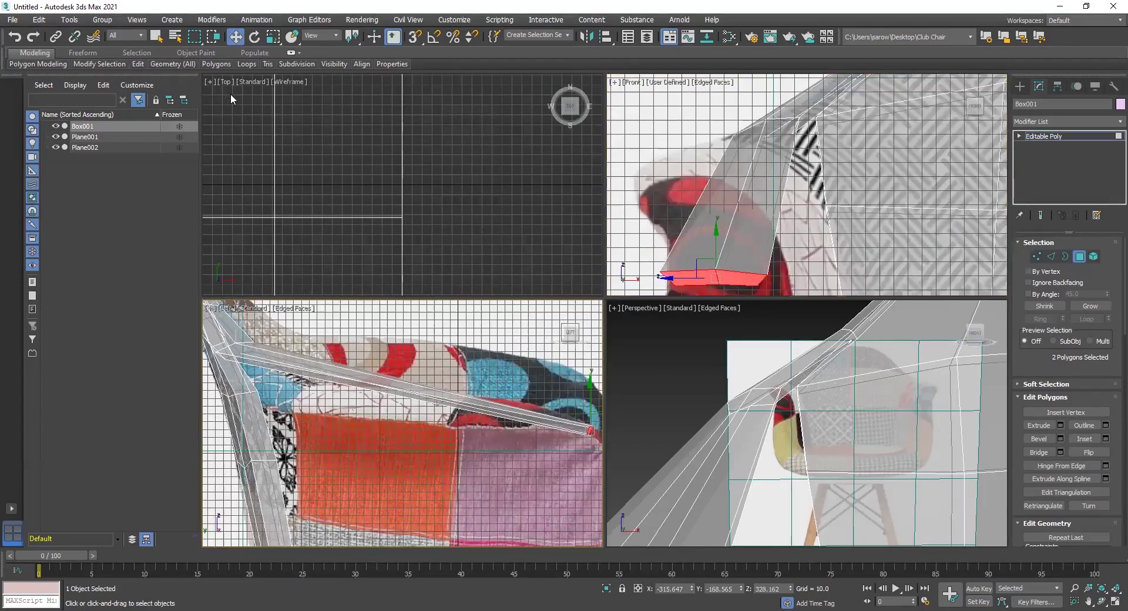
pyautogui.hotkey('alt', '1')
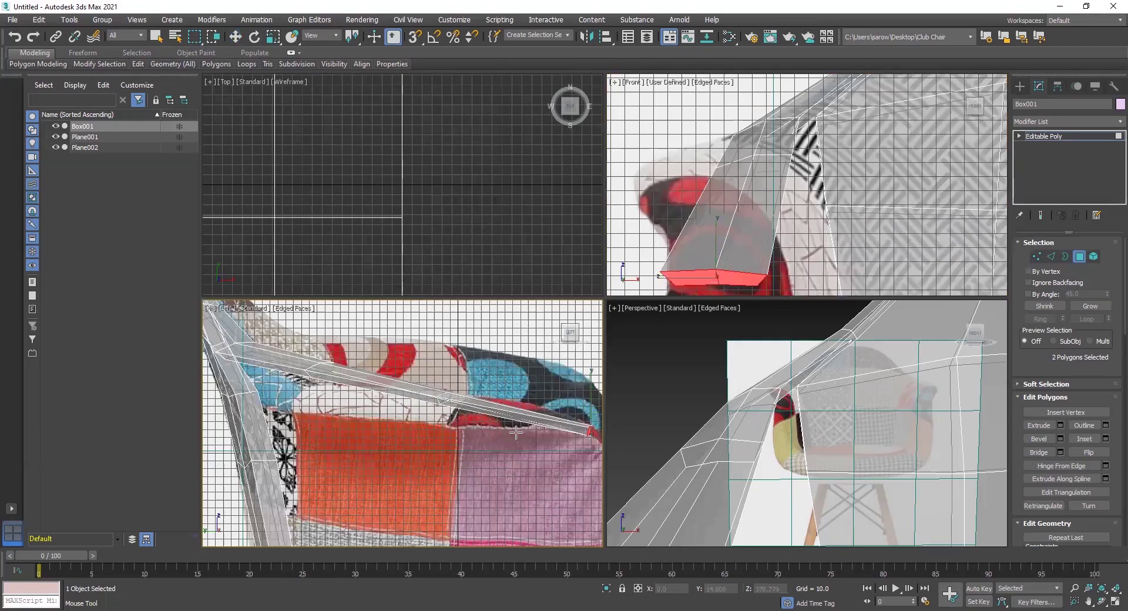
pyautogui.click(515, 432)
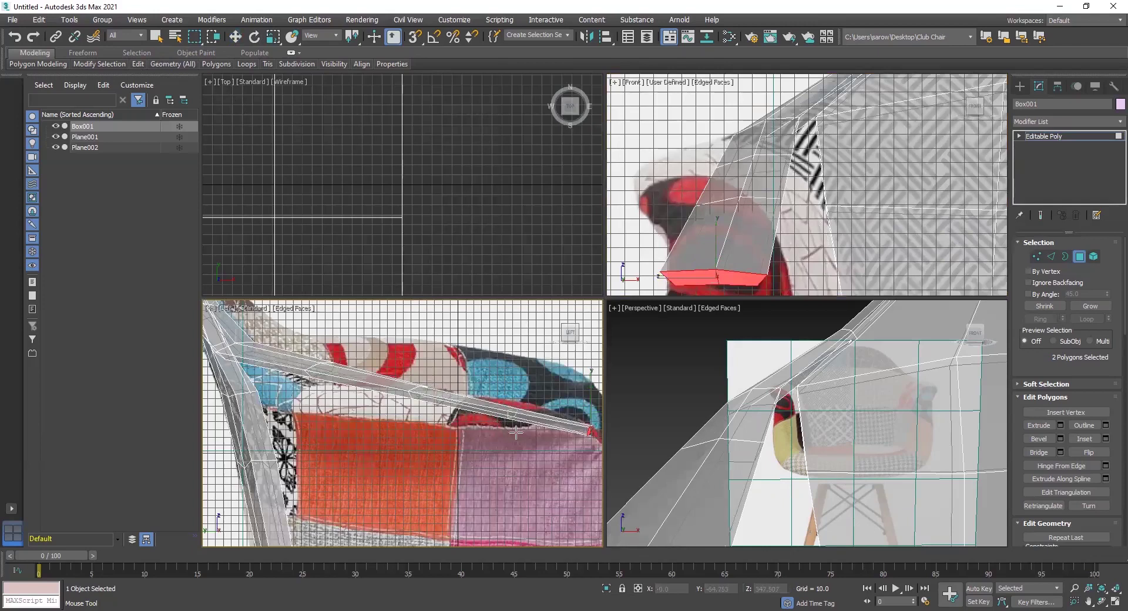
pyautogui.click(516, 432)
pyautogui.press('w')
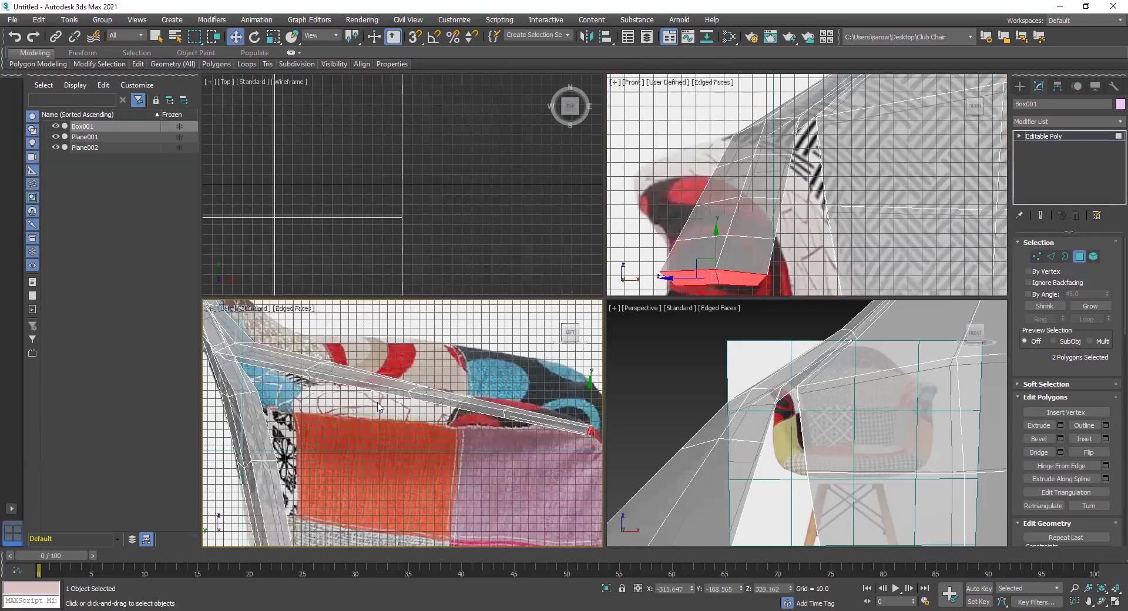
# Step: Select the six vertices of the armrest's rear edge loop and raise them slightly in the side view
pyautogui.press('1')
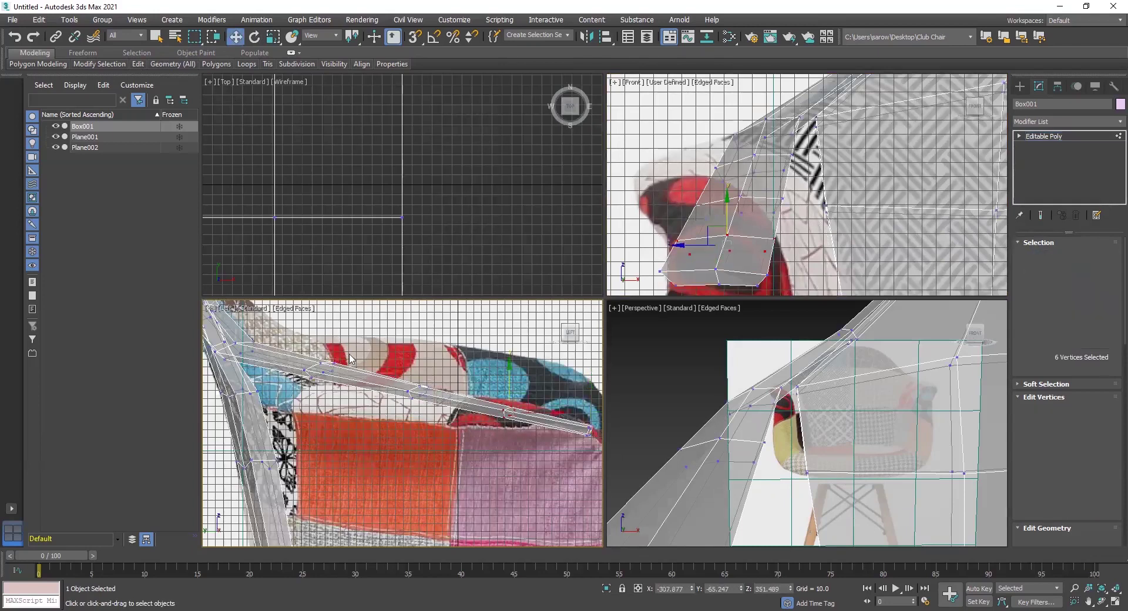
pyautogui.moveTo(300, 404); pyautogui.dragTo(345, 354)
pyautogui.moveTo(295, 403); pyautogui.dragTo(361, 416, button='middle')
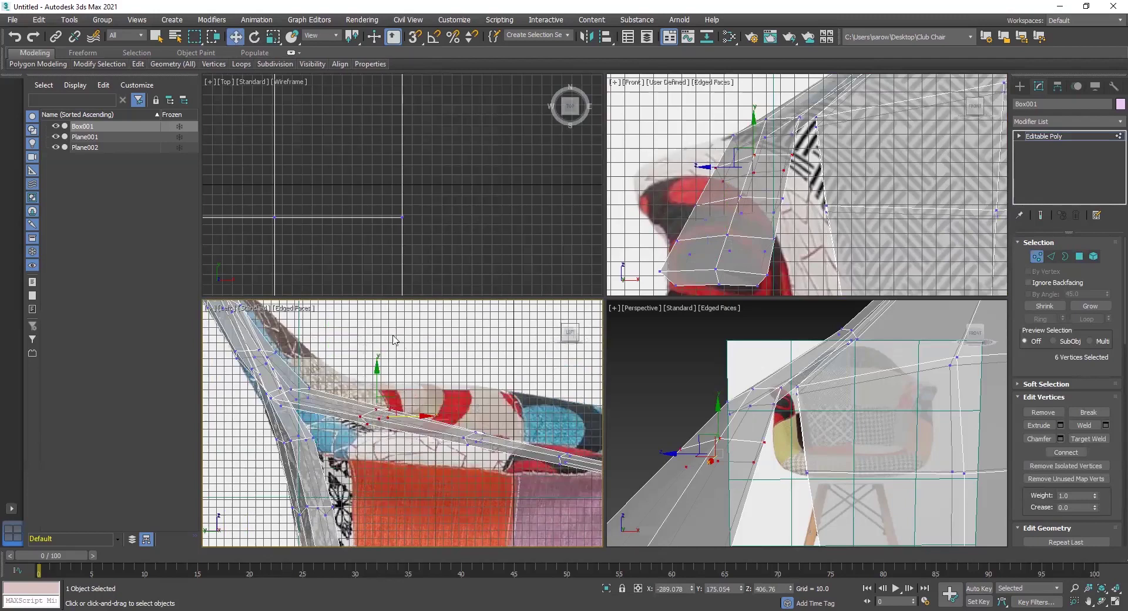
pyautogui.scroll(4, 393, 338)
pyautogui.moveTo(383, 332); pyautogui.dragTo(374, 407)
pyautogui.moveTo(377, 351); pyautogui.dragTo(376, 331)
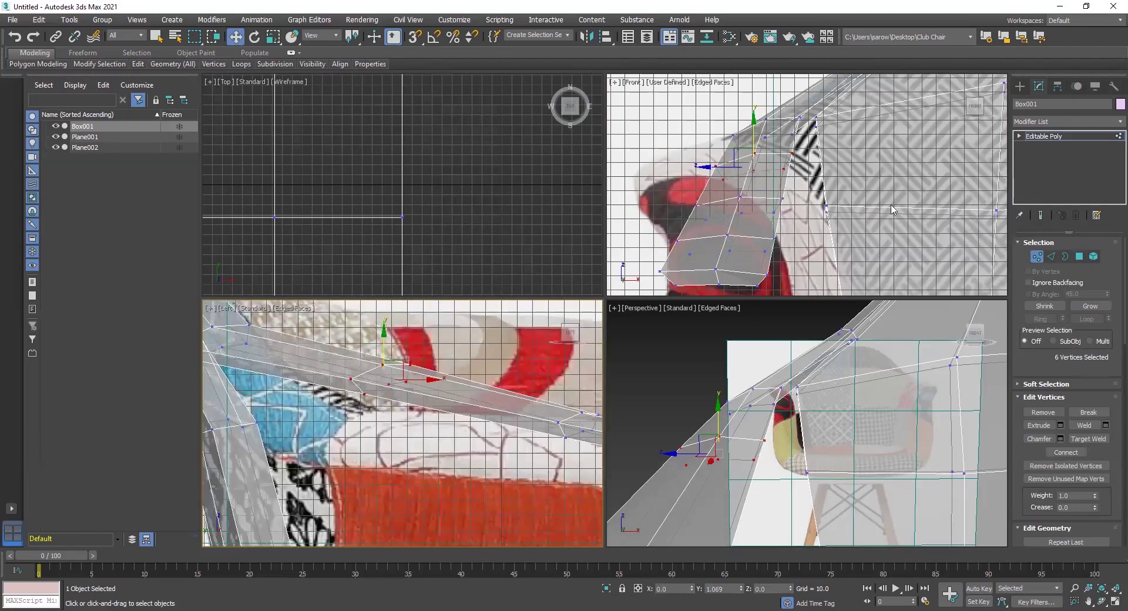
# Step: Move the rear loop outward to about X -338, Z 400 in the front view and scale its width to about 142%
pyautogui.moveTo(790, 167); pyautogui.dragTo(753, 173)
pyautogui.press('w')
pyautogui.moveTo(798, 166); pyautogui.dragTo(760, 165)
pyautogui.press('r')
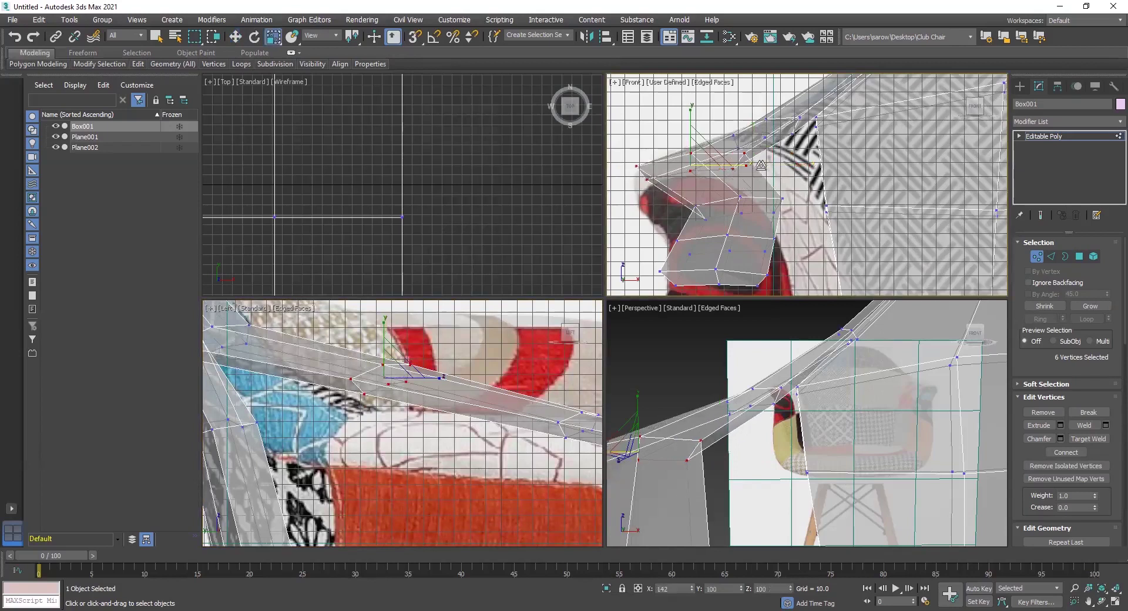
pyautogui.press('w')
pyautogui.moveTo(690, 120); pyautogui.dragTo(691, 133)
pyautogui.moveTo(736, 175); pyautogui.dragTo(731, 176)
# Step: Slide the rear loop back toward the backrest in the side view, to about Y 244
pyautogui.moveTo(383, 444); pyautogui.dragTo(404, 434, button='middle')
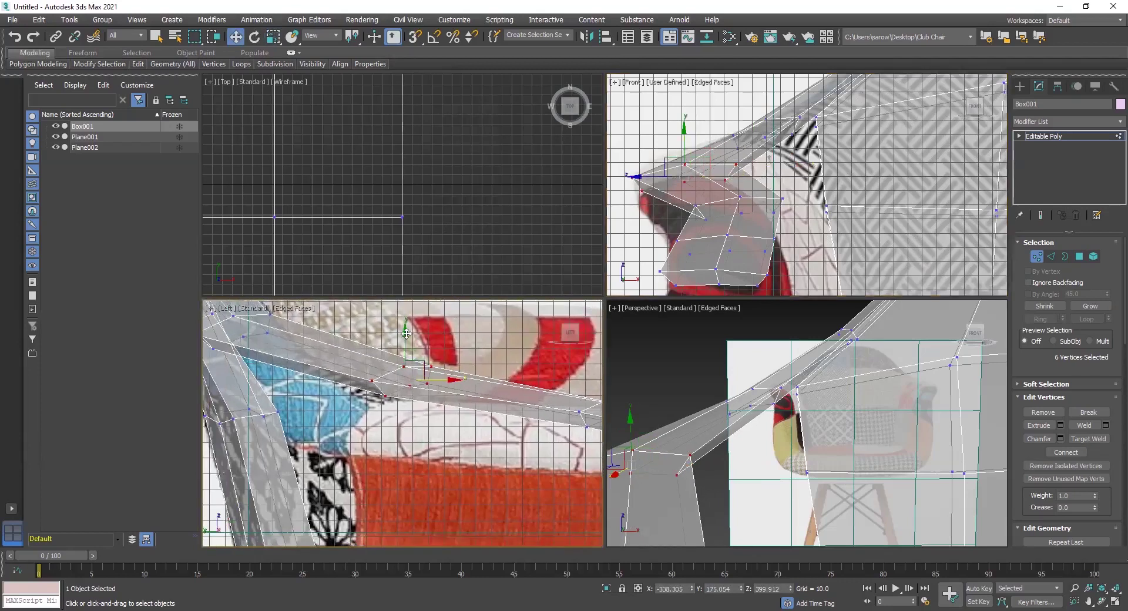
pyautogui.moveTo(406, 333); pyautogui.dragTo(339, 390)
pyautogui.rightClick(436, 392)
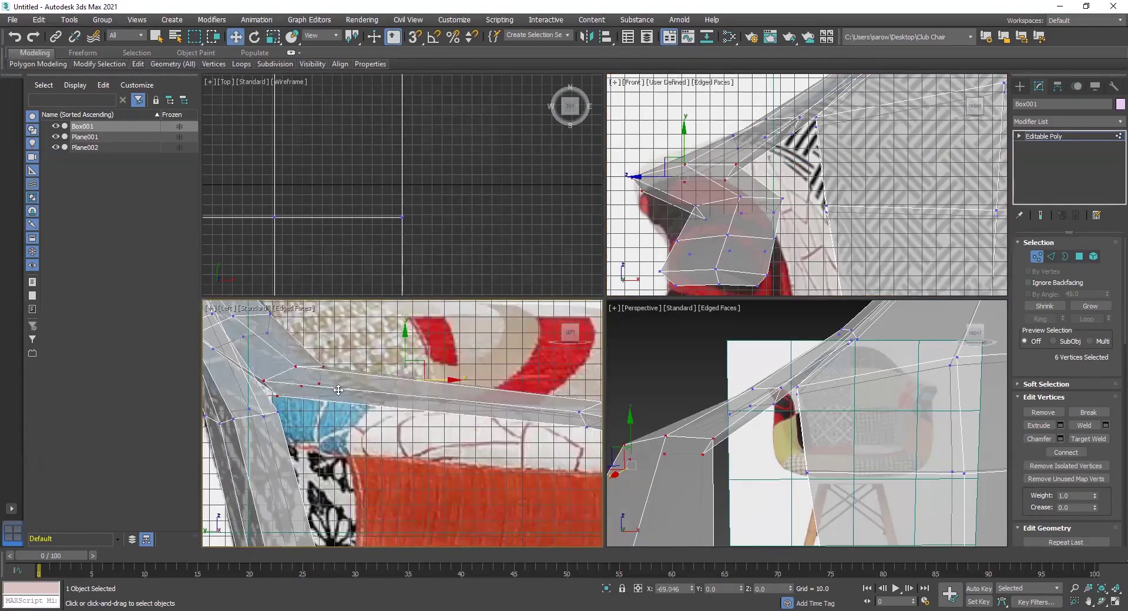
pyautogui.moveTo(339, 390); pyautogui.dragTo(338, 390)
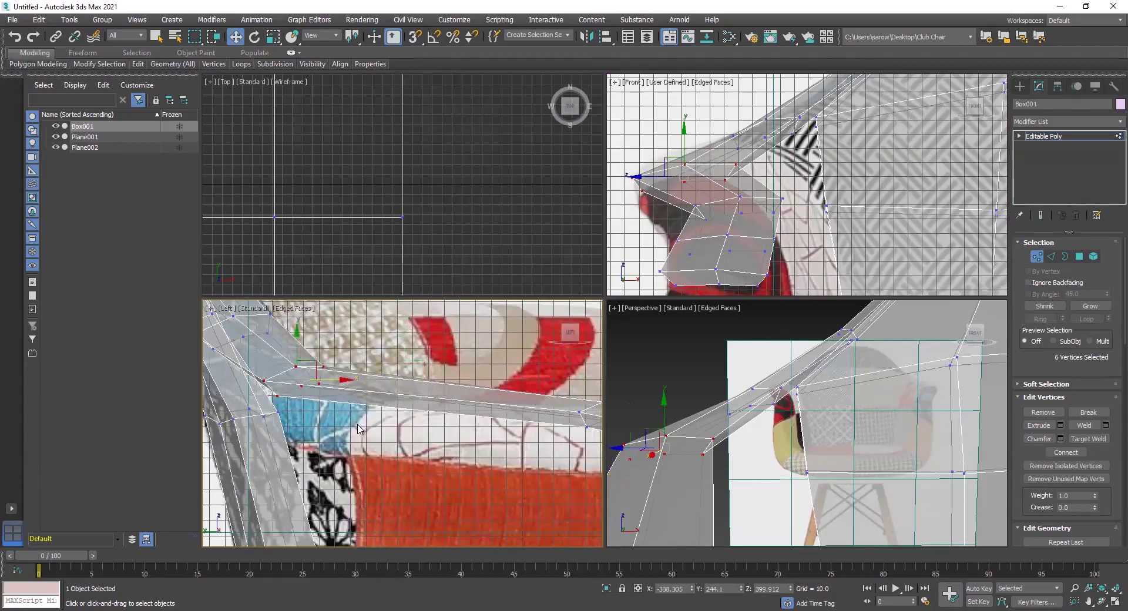
# Step: Move the armrest's middle edge loop outward to about X -324 in the front view and scale its width to about 122%
pyautogui.moveTo(730, 209); pyautogui.dragTo(726, 193, button='middle')
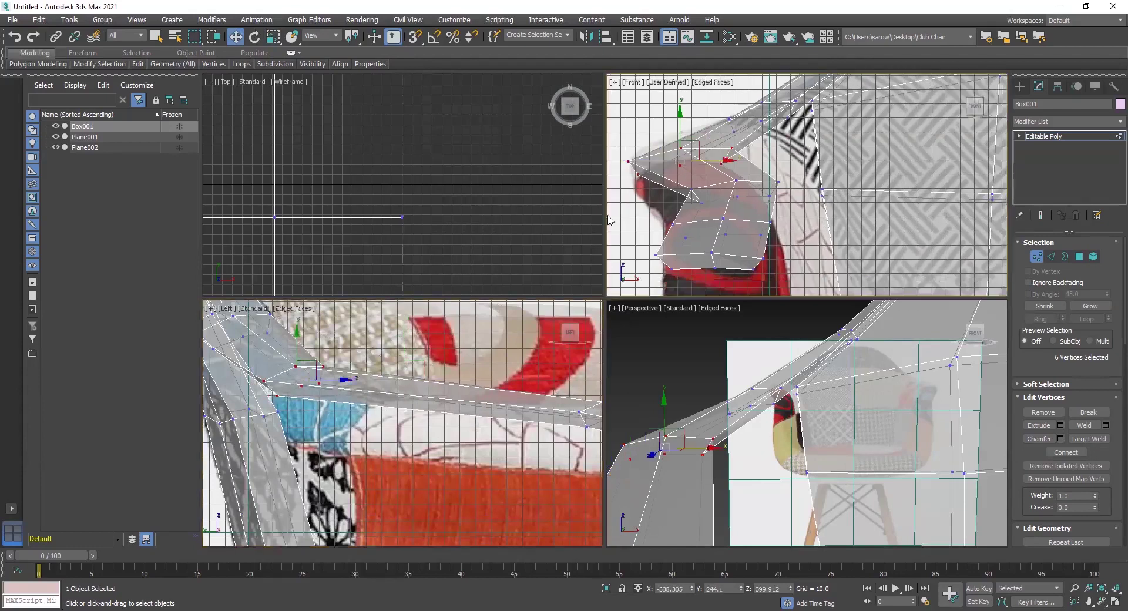
pyautogui.moveTo(479, 394); pyautogui.dragTo(377, 383, button='middle')
pyautogui.moveTo(551, 372); pyautogui.dragTo(472, 441)
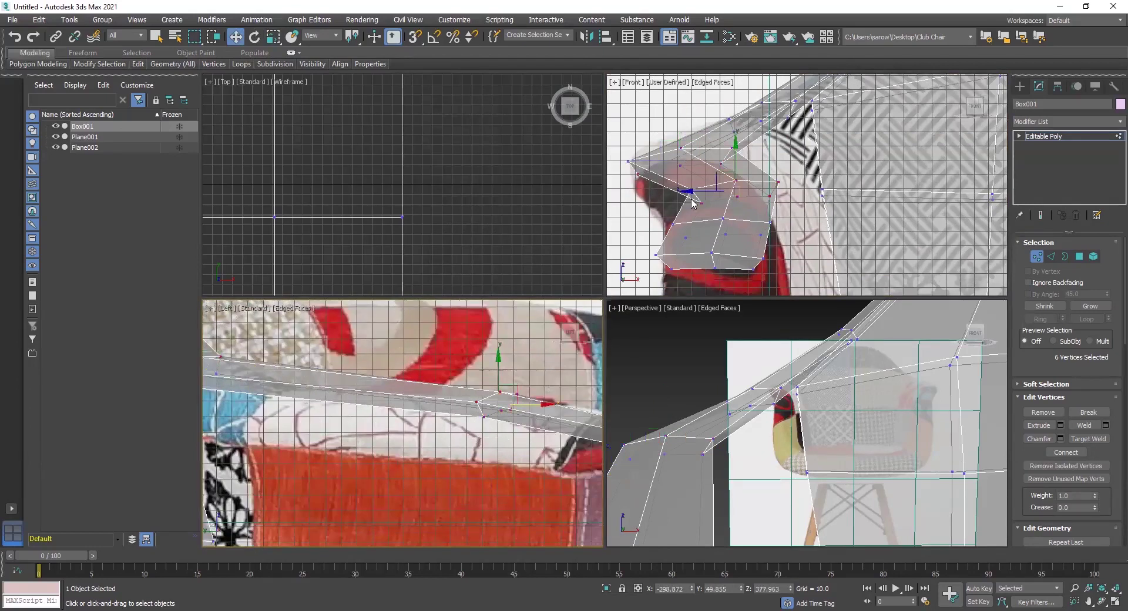
pyautogui.moveTo(690, 192); pyautogui.dragTo(763, 189)
pyautogui.press('r')
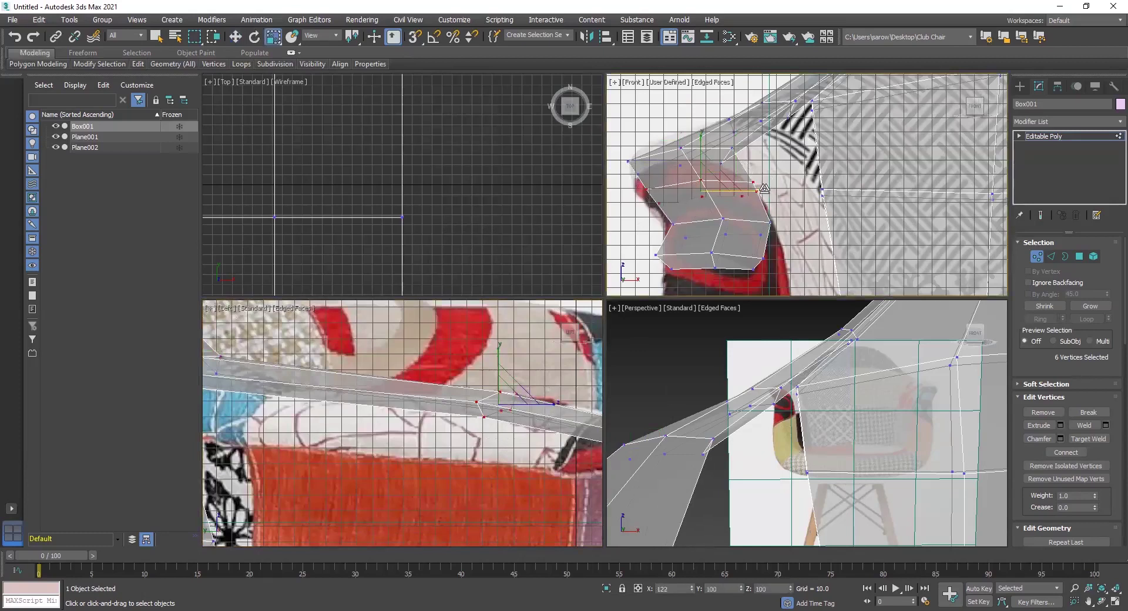
pyautogui.press('w')
# Step: Slide the middle loop back along the armrest in the side view, to about Y 117
pyautogui.keyDown('alt'); pyautogui.moveTo(479, 432); pyautogui.dragTo(396, 410, button='middle'); pyautogui.keyUp('alt')
pyautogui.press('l')
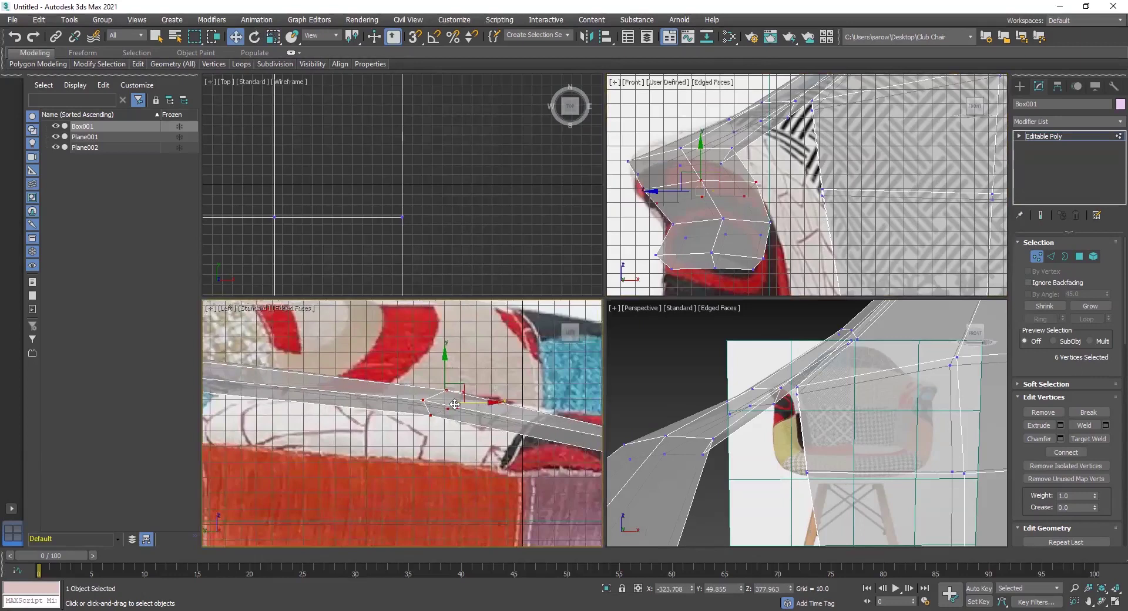
pyautogui.moveTo(455, 404); pyautogui.dragTo(367, 410)
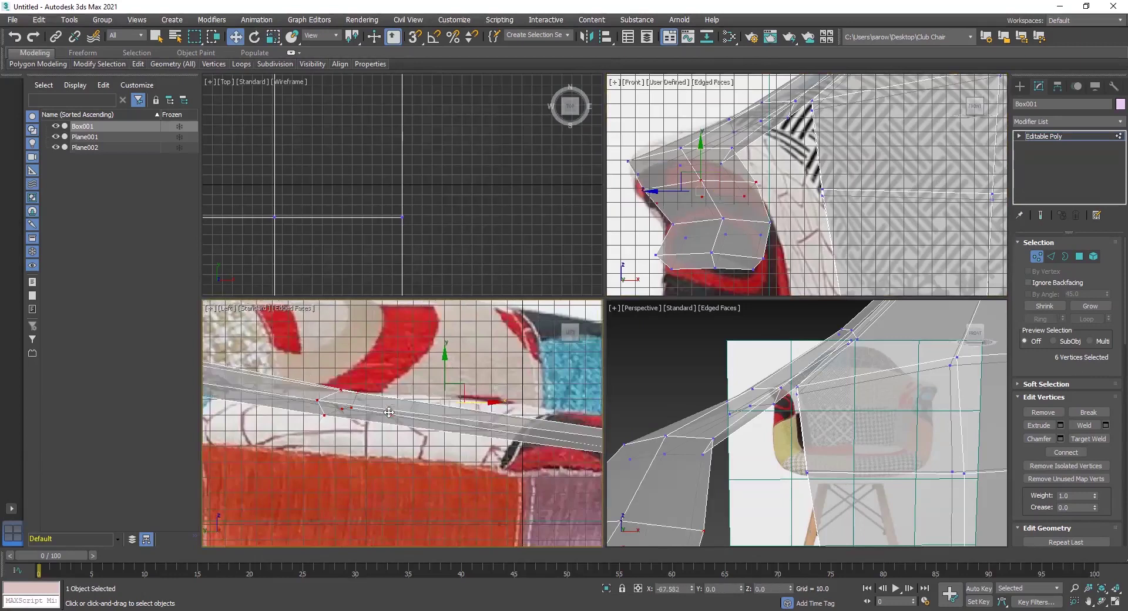
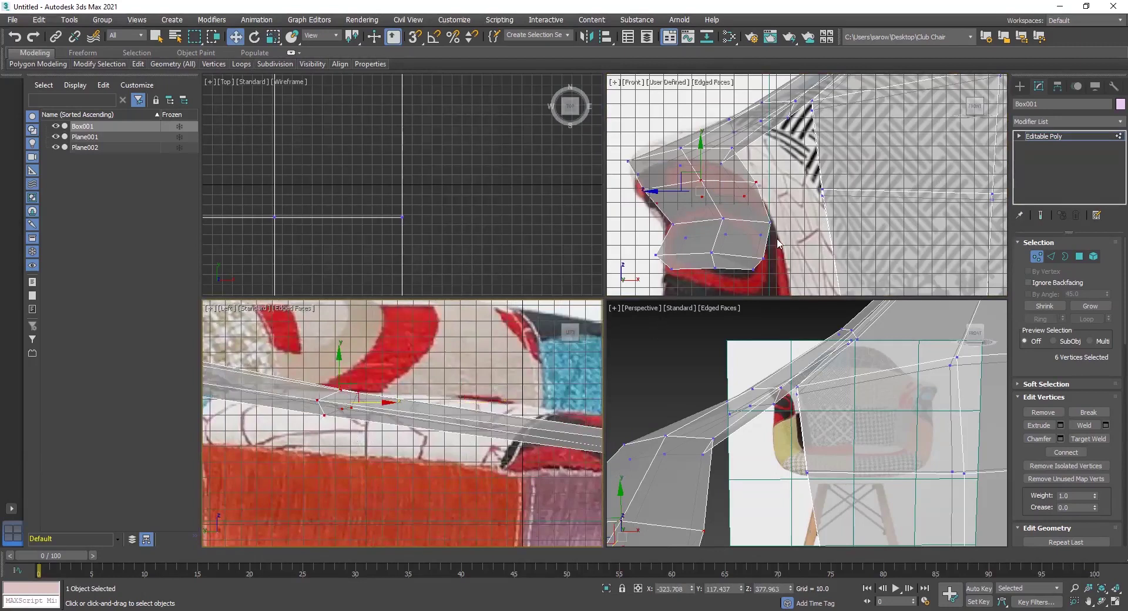
# Step: Move the armrest's front edge loop outward to about X -312 and raise it to about Z 359 along the reference curve
pyautogui.moveTo(788, 211); pyautogui.dragTo(624, 241)
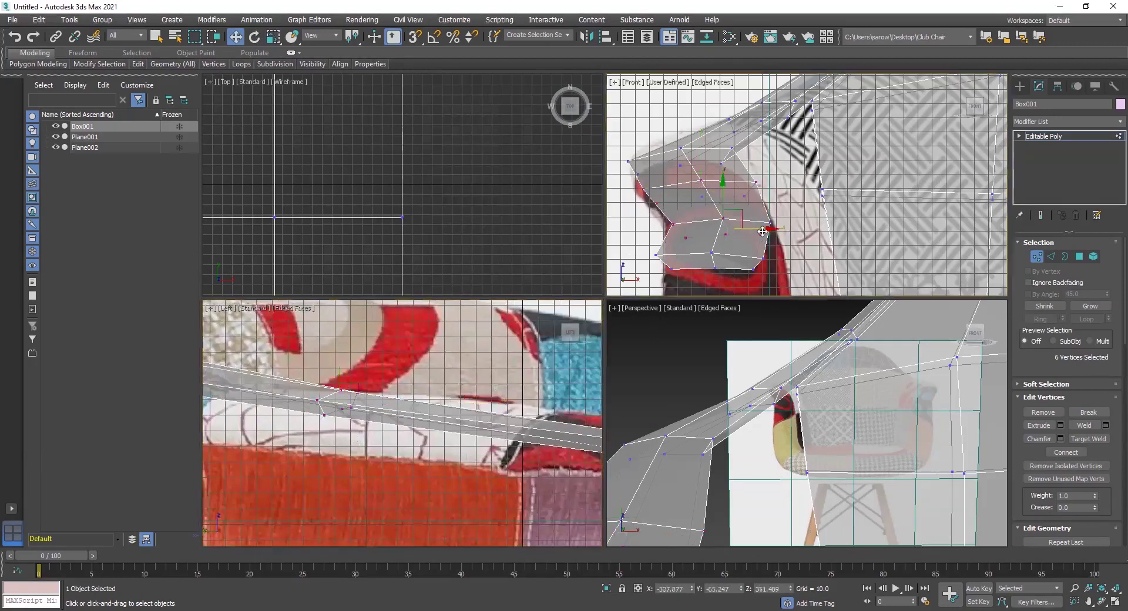
pyautogui.moveTo(767, 229); pyautogui.dragTo(763, 228)
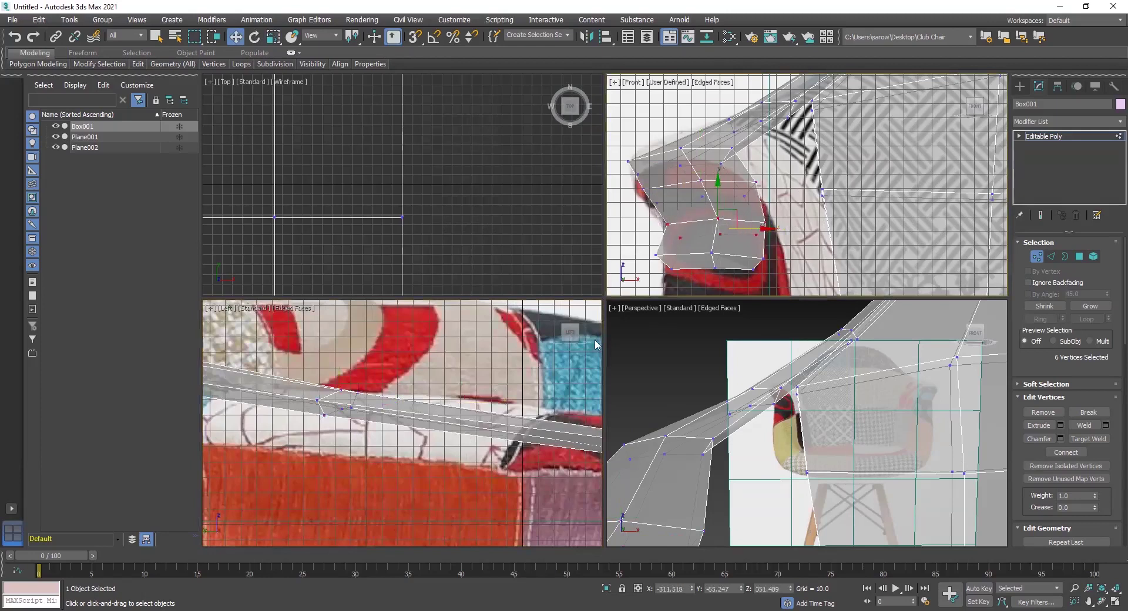
pyautogui.moveTo(384, 402); pyautogui.dragTo(317, 373, button='middle')
pyautogui.moveTo(457, 390); pyautogui.dragTo(404, 383, button='middle')
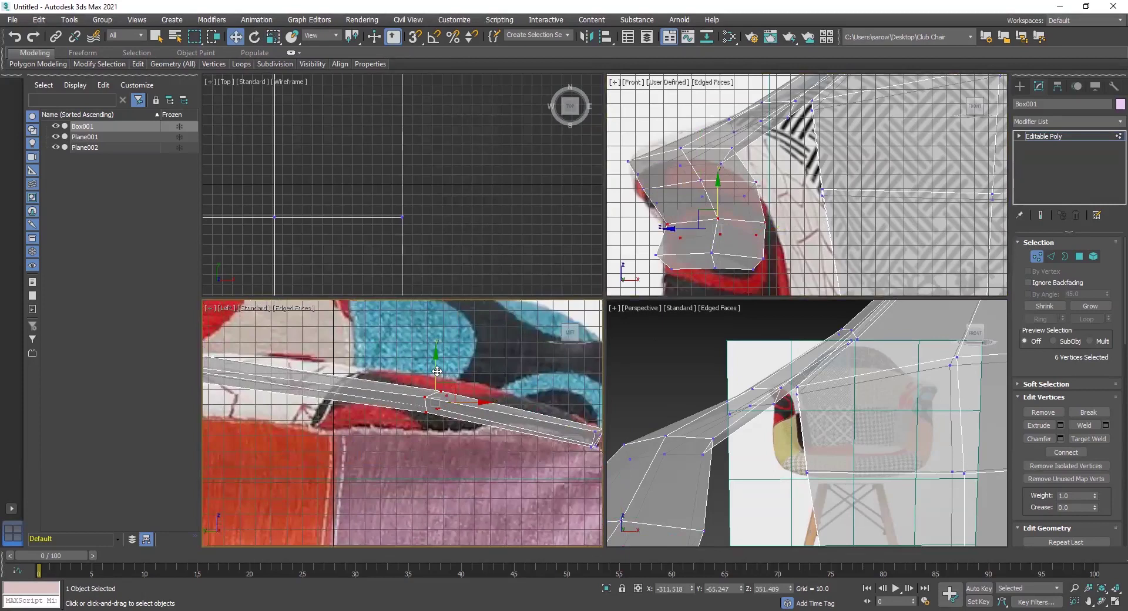
pyautogui.moveTo(437, 371); pyautogui.dragTo(438, 360)
# Step: Select the vertices at the armrest's front end and shift them inward to about X -310 in the front view
pyautogui.moveTo(445, 425); pyautogui.dragTo(313, 404, button='middle')
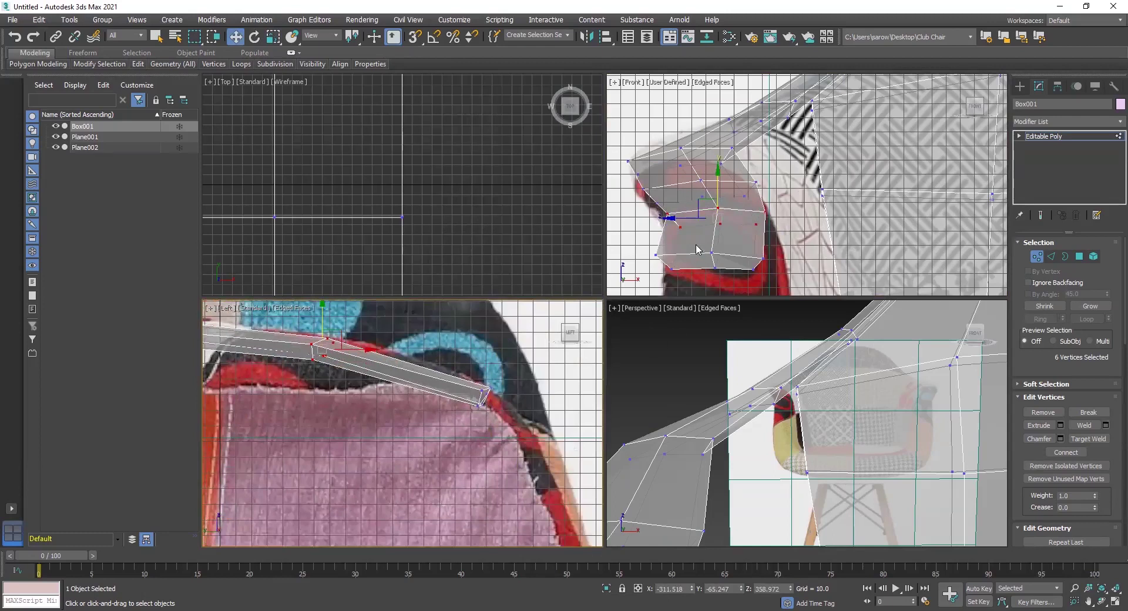
pyautogui.moveTo(793, 233); pyautogui.dragTo(615, 290)
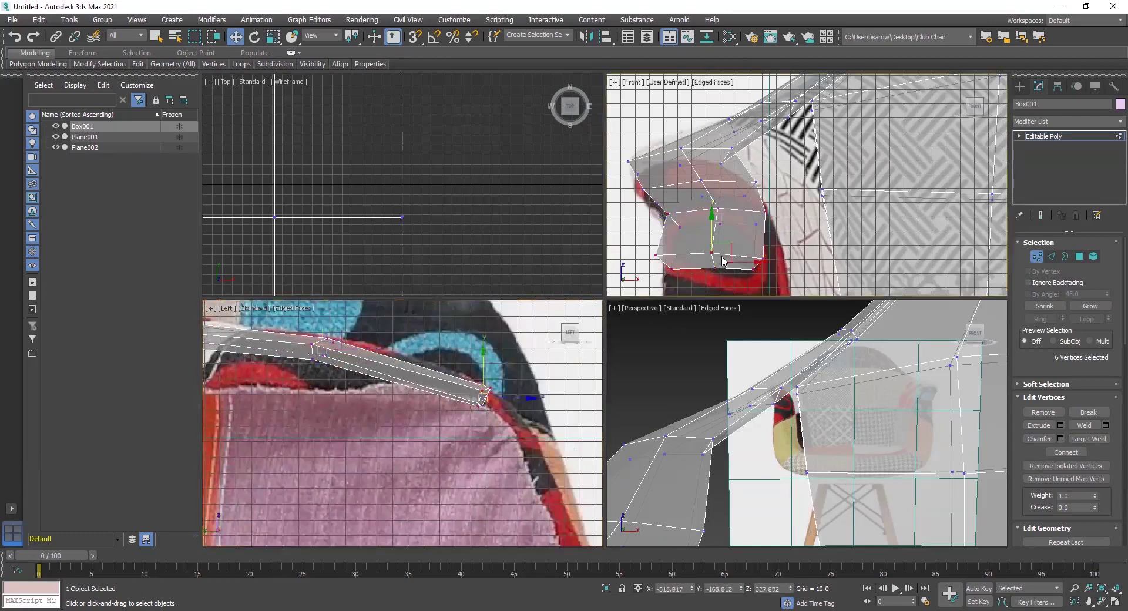
pyautogui.moveTo(754, 262); pyautogui.dragTo(763, 262)
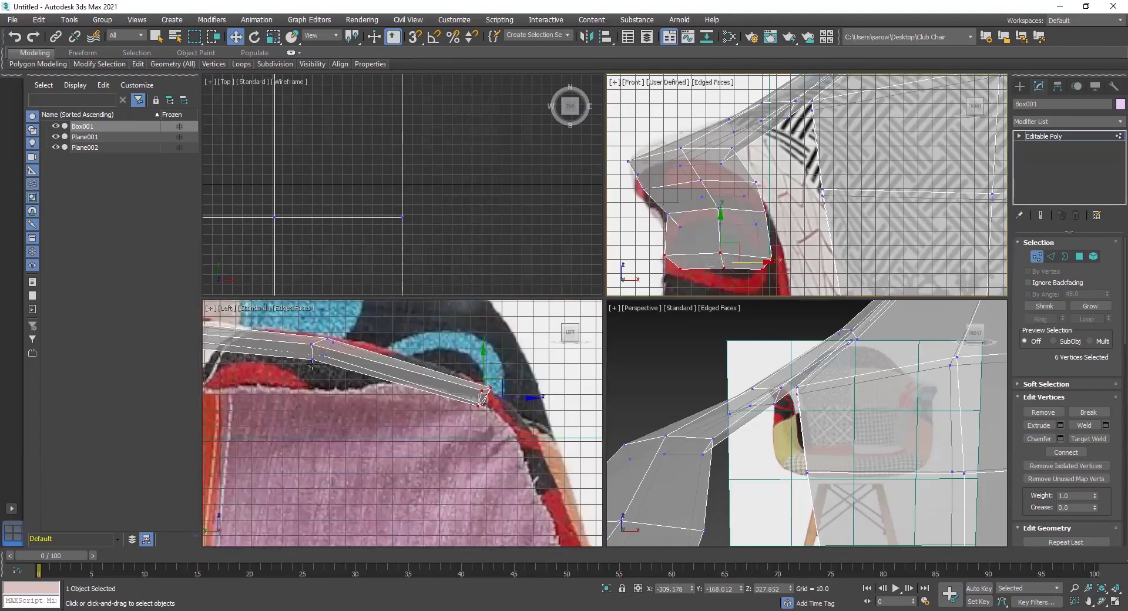
# Step: Lower the two outer vertices of the armrest's front loop in the side view to about Z 339
pyautogui.moveTo(412, 398); pyautogui.dragTo(488, 404, button='middle')
pyautogui.moveTo(374, 399); pyautogui.dragTo(523, 427, button='middle')
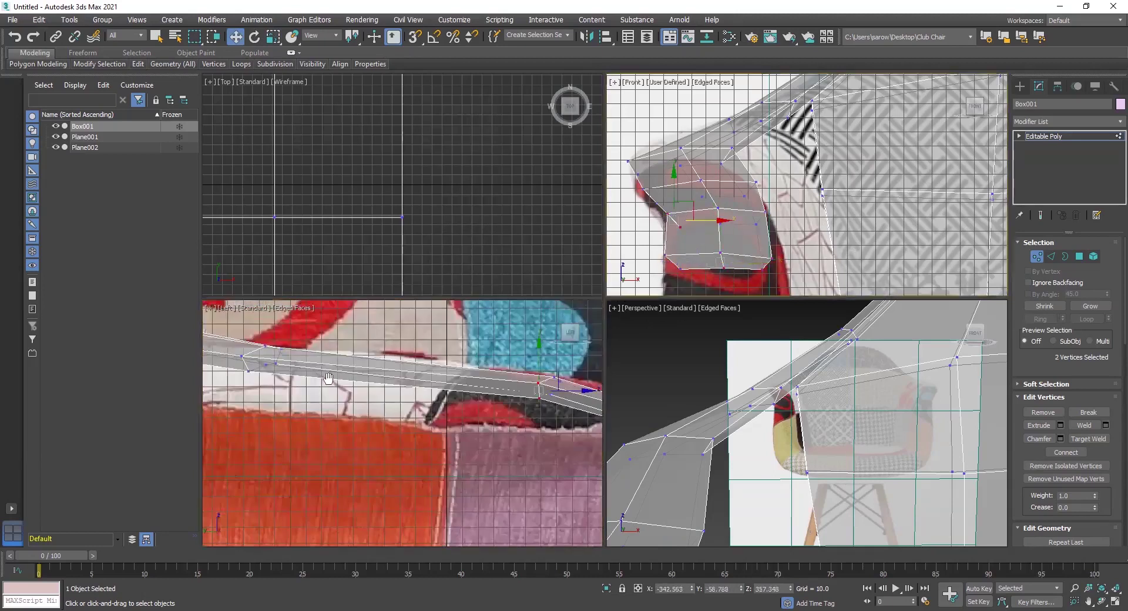
pyautogui.moveTo(525, 370); pyautogui.dragTo(545, 409)
pyautogui.moveTo(548, 347); pyautogui.dragTo(485, 316, button='middle')
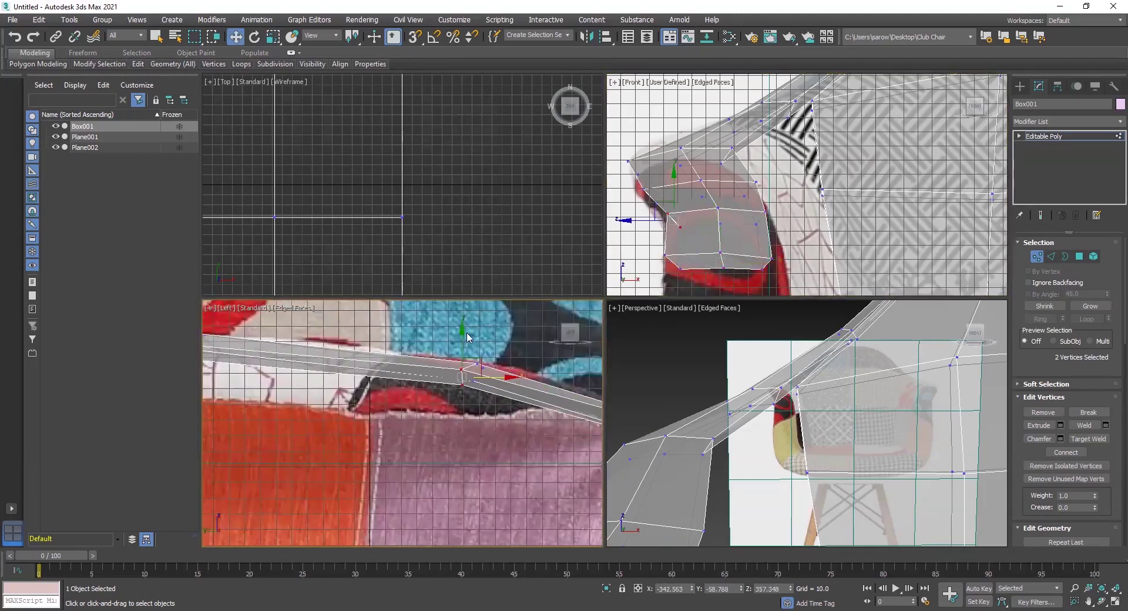
pyautogui.moveTo(463, 334); pyautogui.dragTo(462, 363)
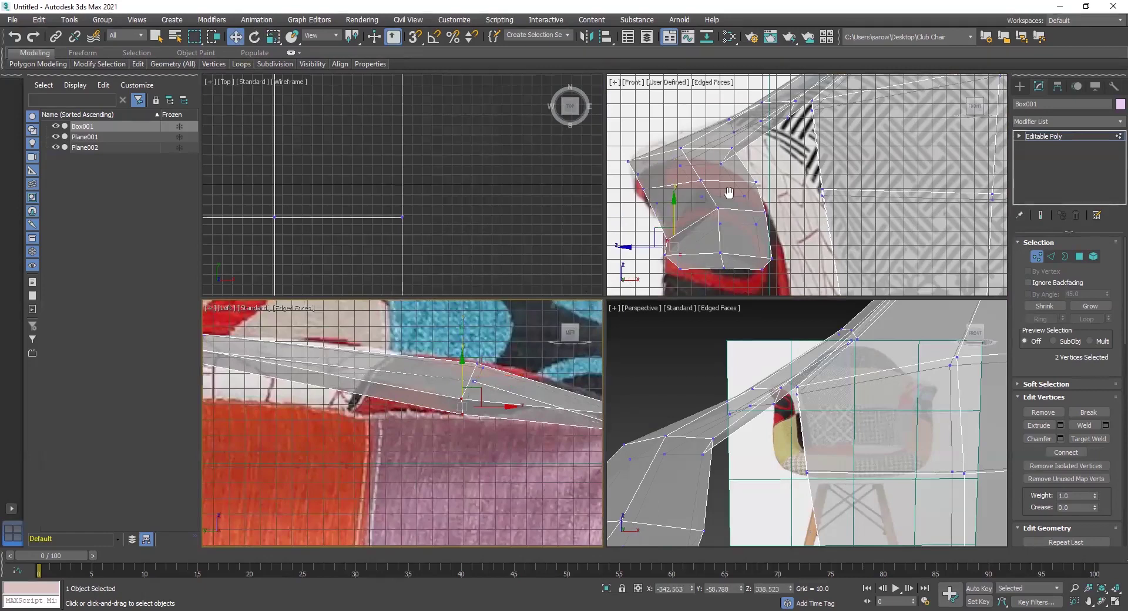
# Step: Lower the middle loop's two outer vertices to about Z 349 and move them inward to about X -347
pyautogui.moveTo(728, 194); pyautogui.dragTo(758, 207, button='middle')
pyautogui.moveTo(437, 351); pyautogui.dragTo(565, 347, button='middle')
pyautogui.scroll(4, 680, 195)
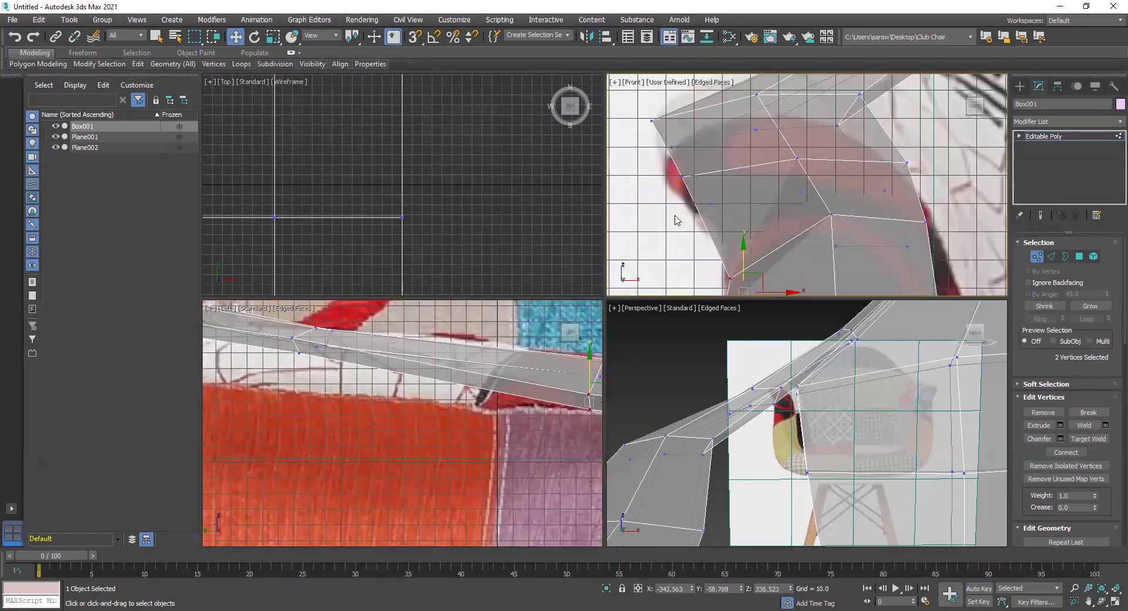
pyautogui.moveTo(277, 327); pyautogui.dragTo(309, 365)
pyautogui.moveTo(533, 422); pyautogui.dragTo(559, 427, button='middle')
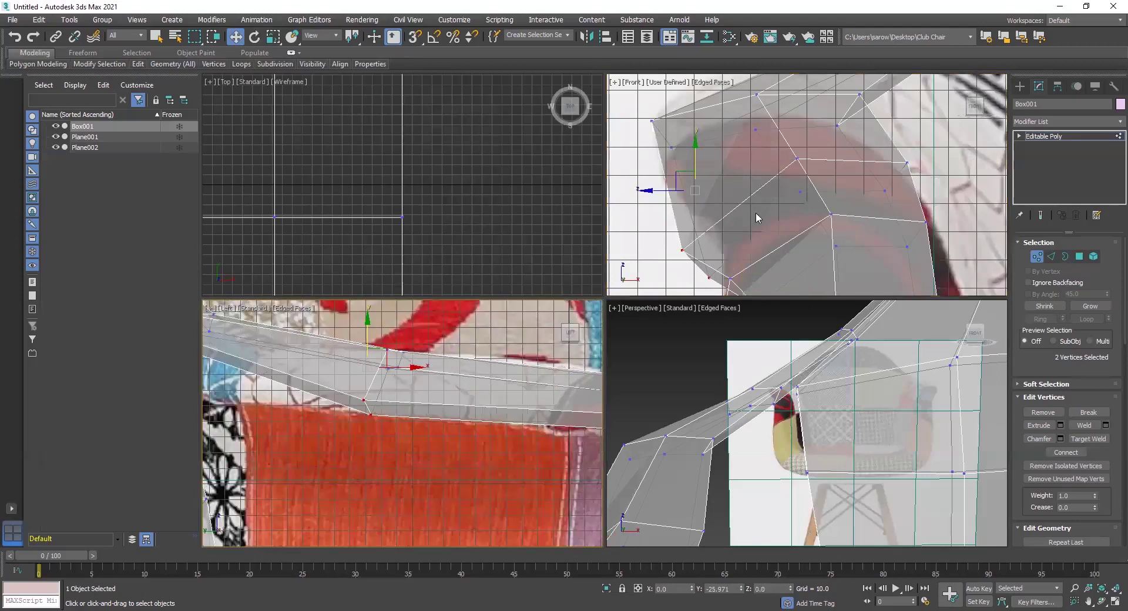
pyautogui.moveTo(756, 214); pyautogui.dragTo(753, 165, button='middle')
pyautogui.moveTo(736, 215); pyautogui.dragTo(774, 205)
# Step: Select the two outer vertices where the armrest meets the backrest and lower them to about Z 363 in the side view
pyautogui.moveTo(774, 139); pyautogui.dragTo(794, 184, button='middle')
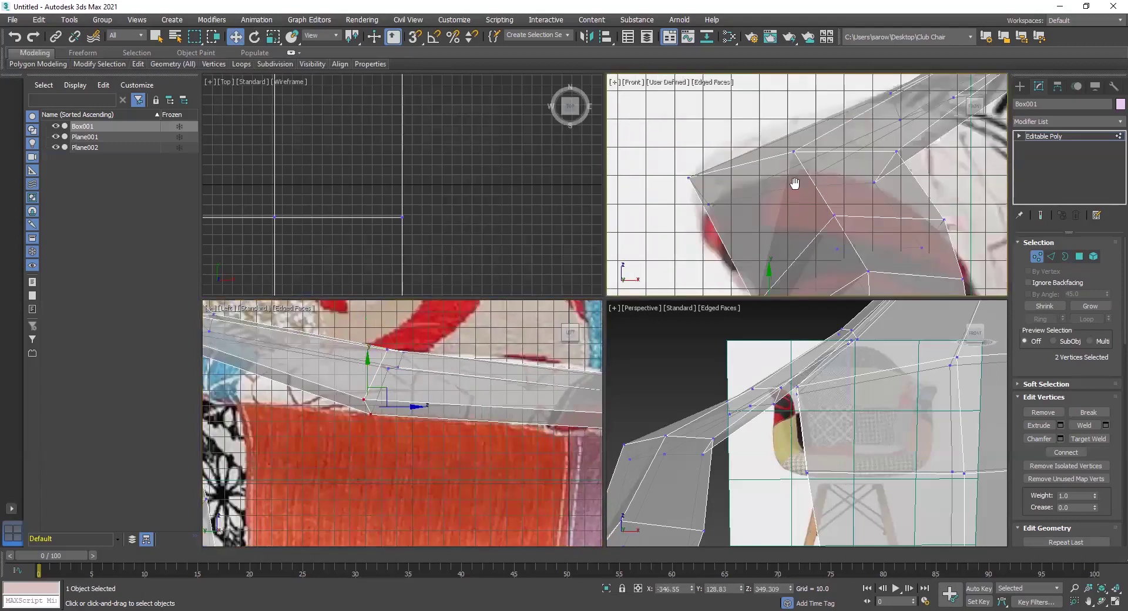
pyautogui.moveTo(689, 270); pyautogui.dragTo(725, 271, button='middle')
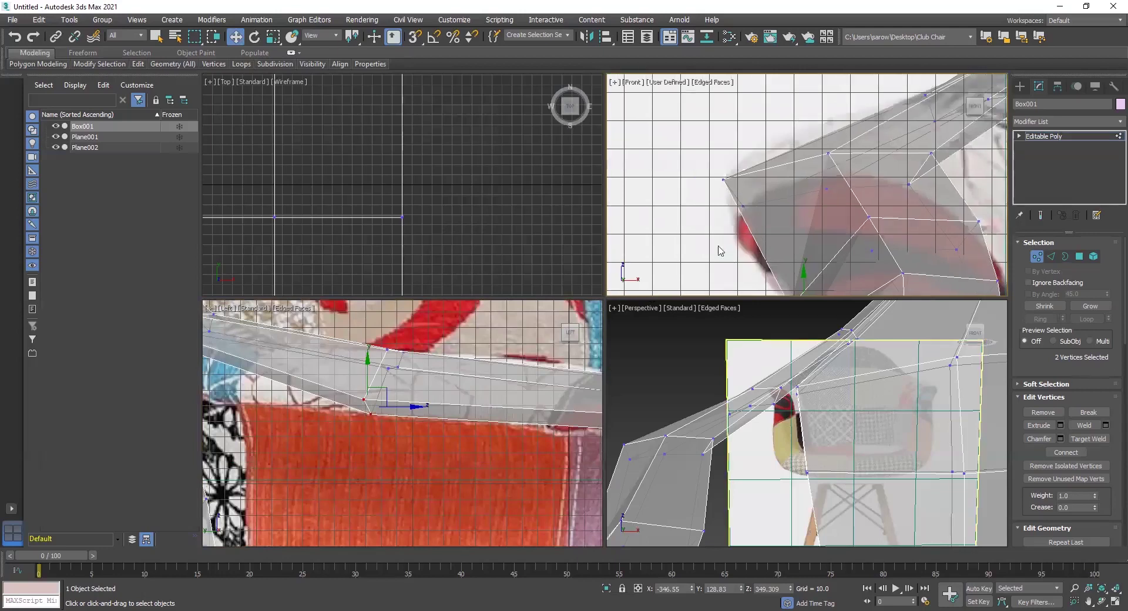
pyautogui.scroll(3, 686, 164)
pyautogui.moveTo(688, 163); pyautogui.dragTo(757, 289)
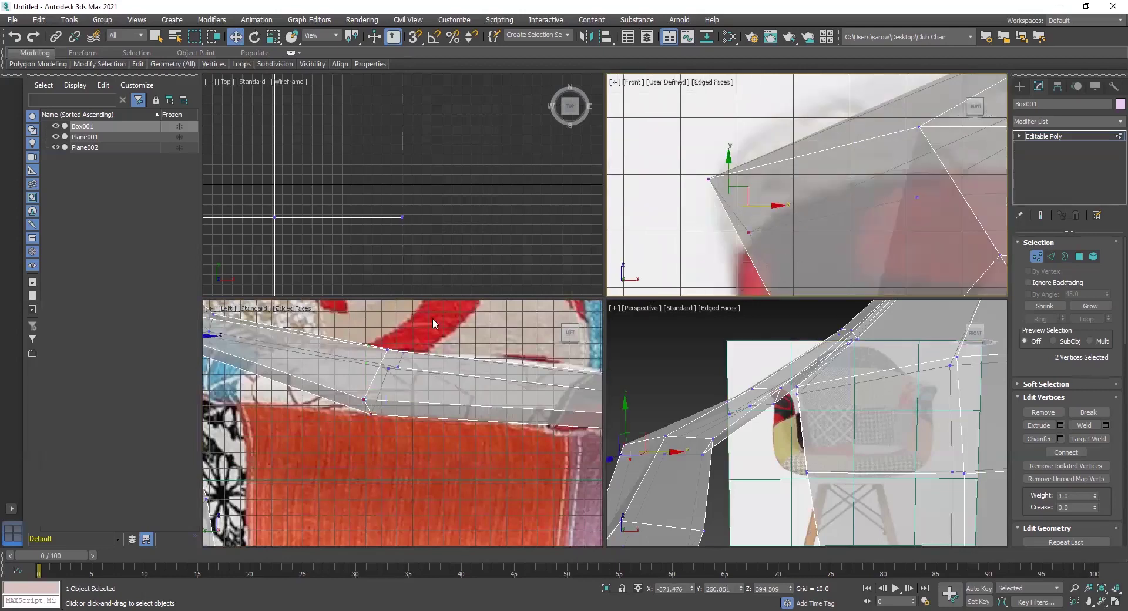
pyautogui.scroll(-3, 326, 376)
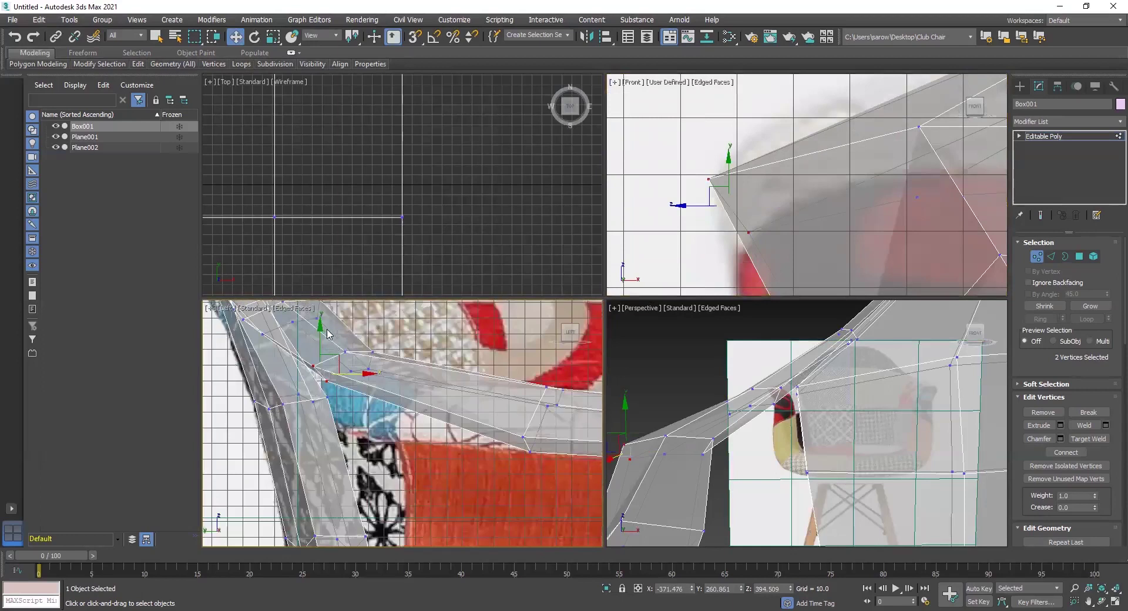
pyautogui.moveTo(319, 326); pyautogui.dragTo(319, 375)
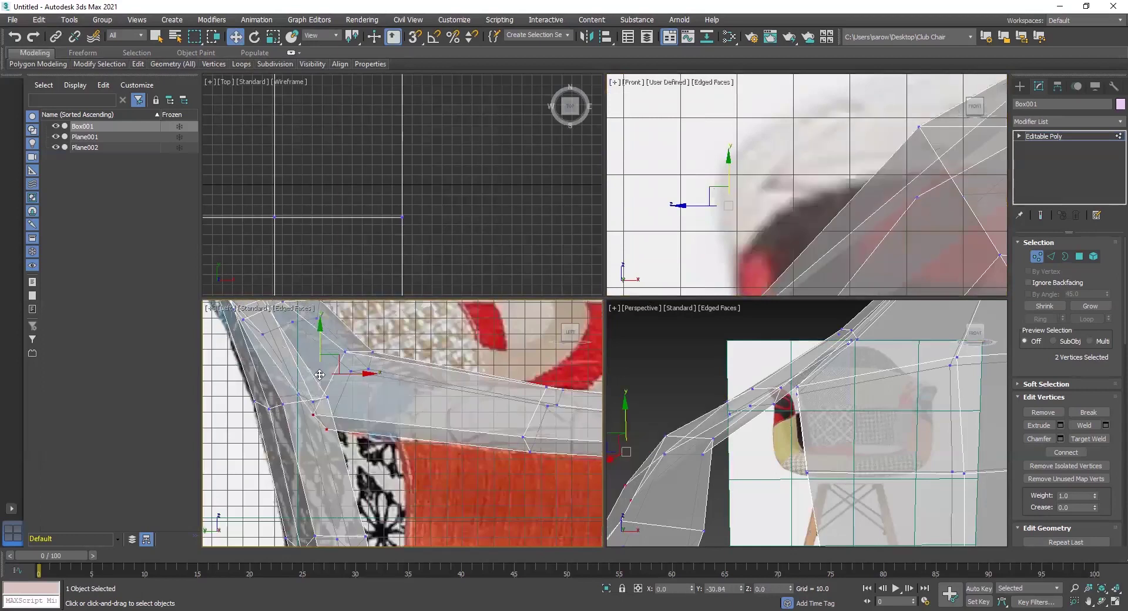
# Step: Move the rear loop's two lowered outer vertices inward to about X -358 in the front view
pyautogui.moveTo(787, 204); pyautogui.dragTo(740, 143, button='middle')
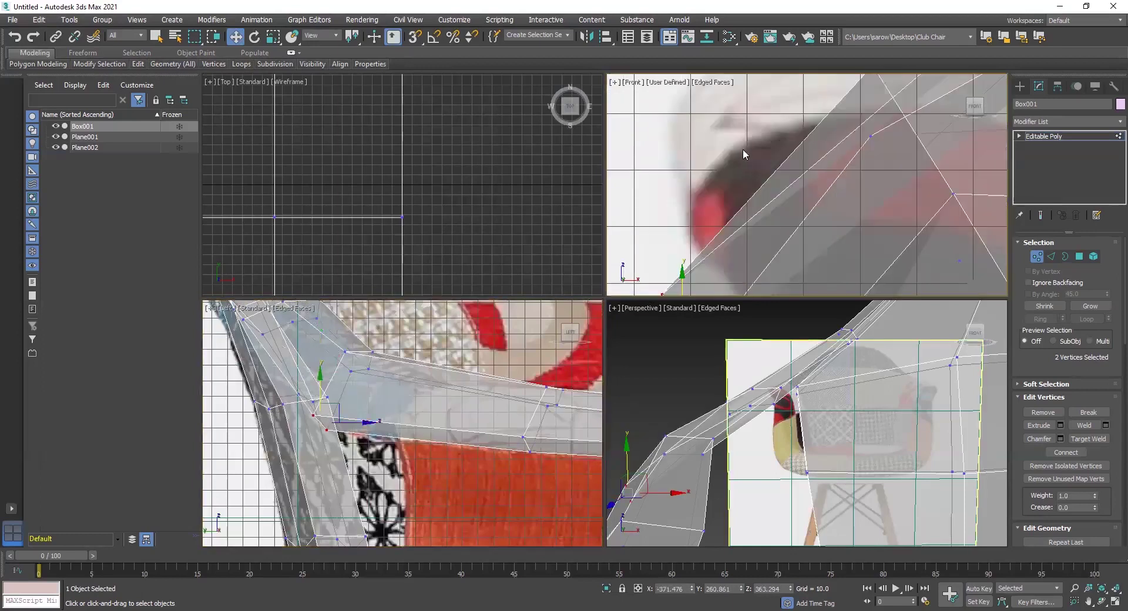
pyautogui.scroll(-3, 740, 198)
pyautogui.moveTo(757, 258); pyautogui.dragTo(792, 250)
pyautogui.moveTo(773, 183); pyautogui.dragTo(775, 179)
pyautogui.moveTo(786, 200); pyautogui.dragTo(747, 171, button='middle')
pyautogui.scroll(-3, 371, 421)
pyautogui.moveTo(371, 421); pyautogui.dragTo(398, 485, button='middle')
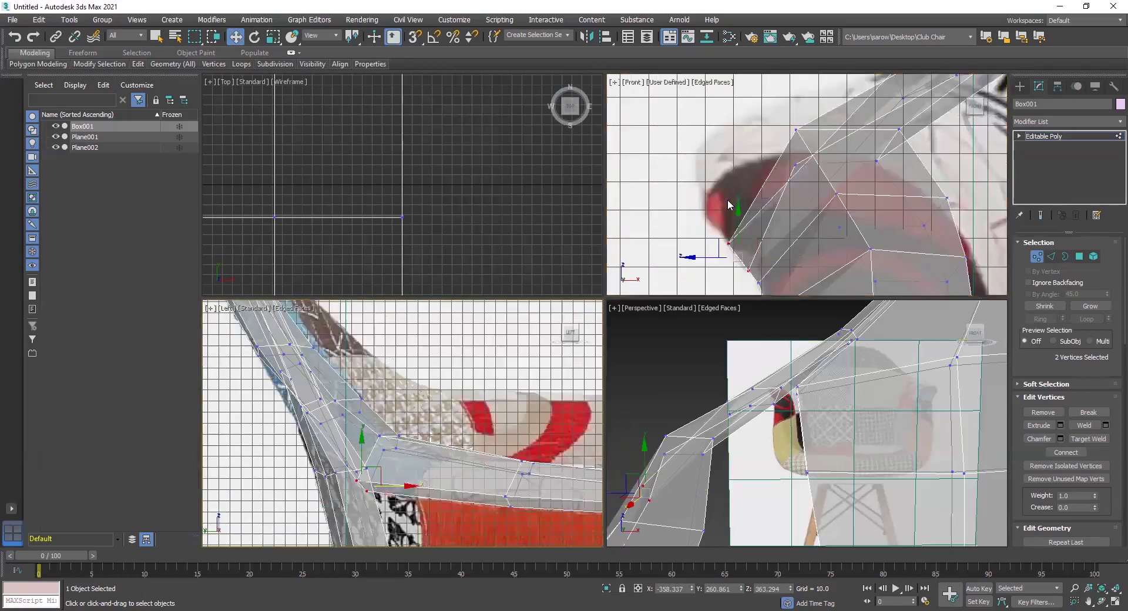
# Step: Select the rear loop's two upper vertices and shift them back to about Y 245 and outward to about X -342
pyautogui.moveTo(791, 154); pyautogui.dragTo(774, 218, button='middle')
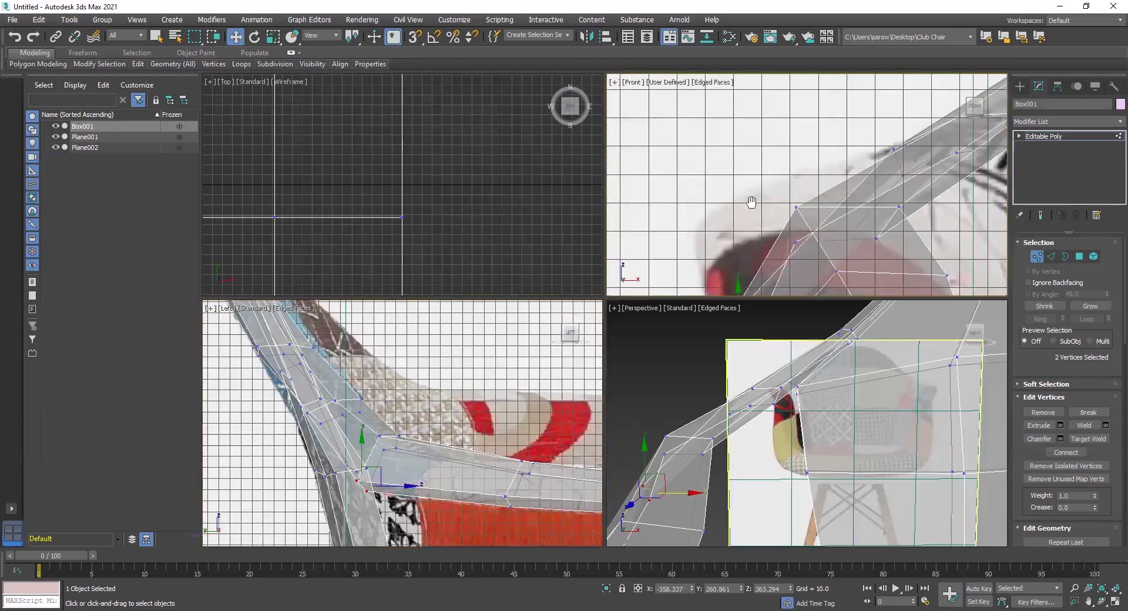
pyautogui.scroll(3, 381, 443)
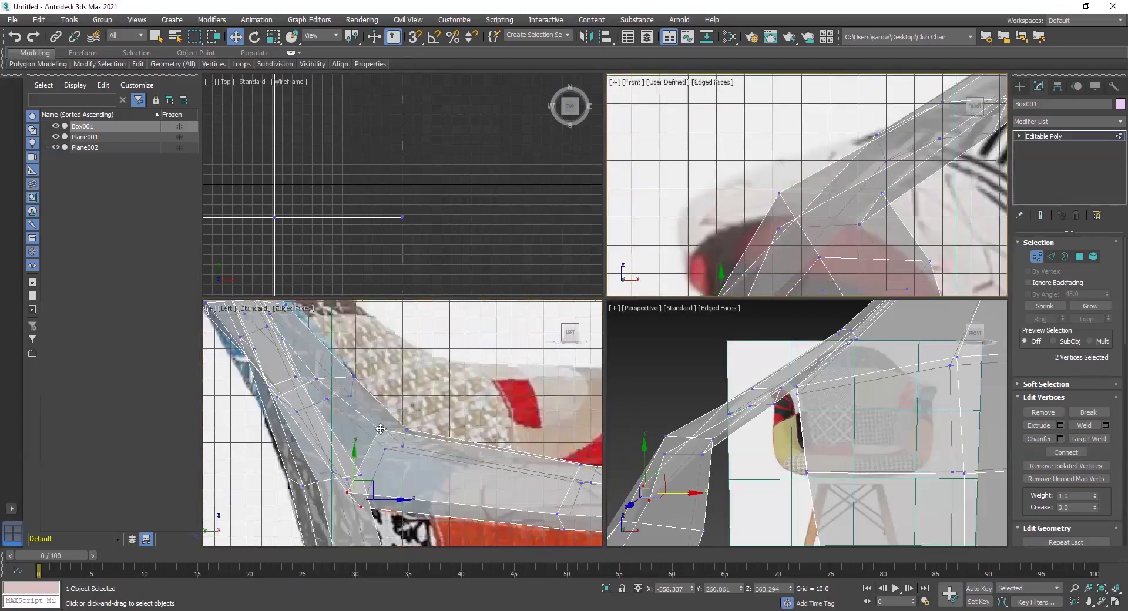
pyautogui.click(378, 429)
pyautogui.keyDown('ctrl'); pyautogui.click(385, 451); pyautogui.keyUp('ctrl')
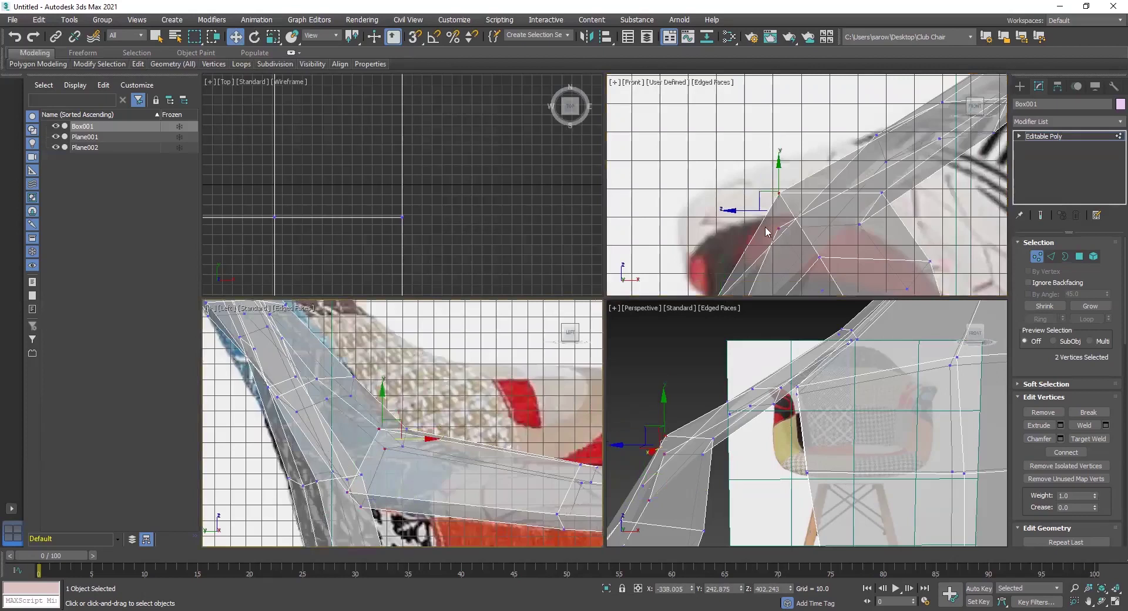
pyautogui.moveTo(408, 461); pyautogui.dragTo(410, 453, button='middle')
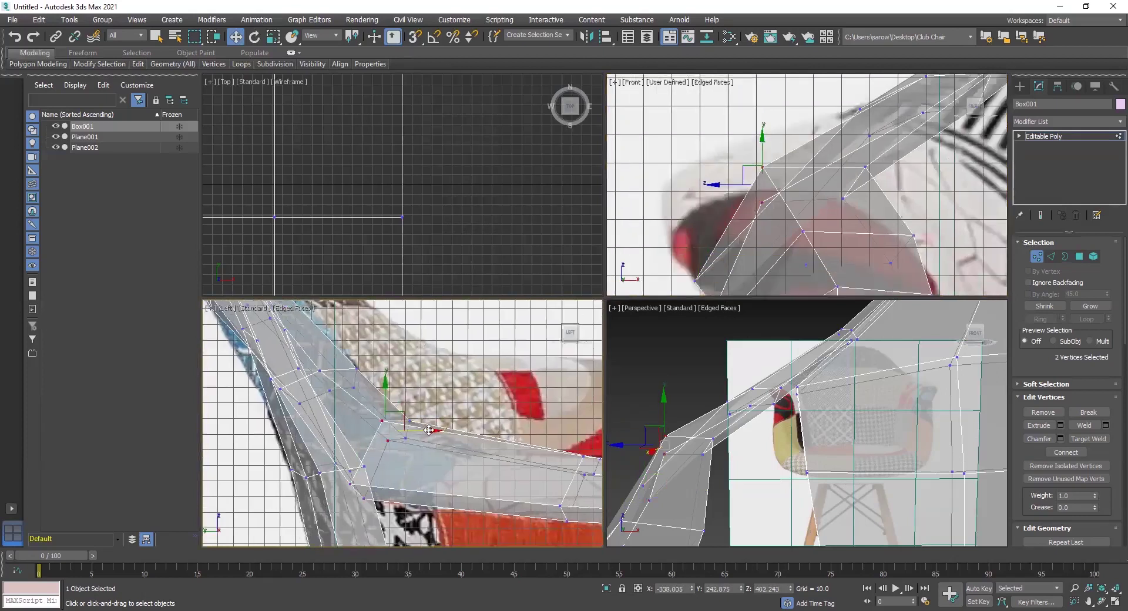
pyautogui.moveTo(438, 428); pyautogui.dragTo(435, 428)
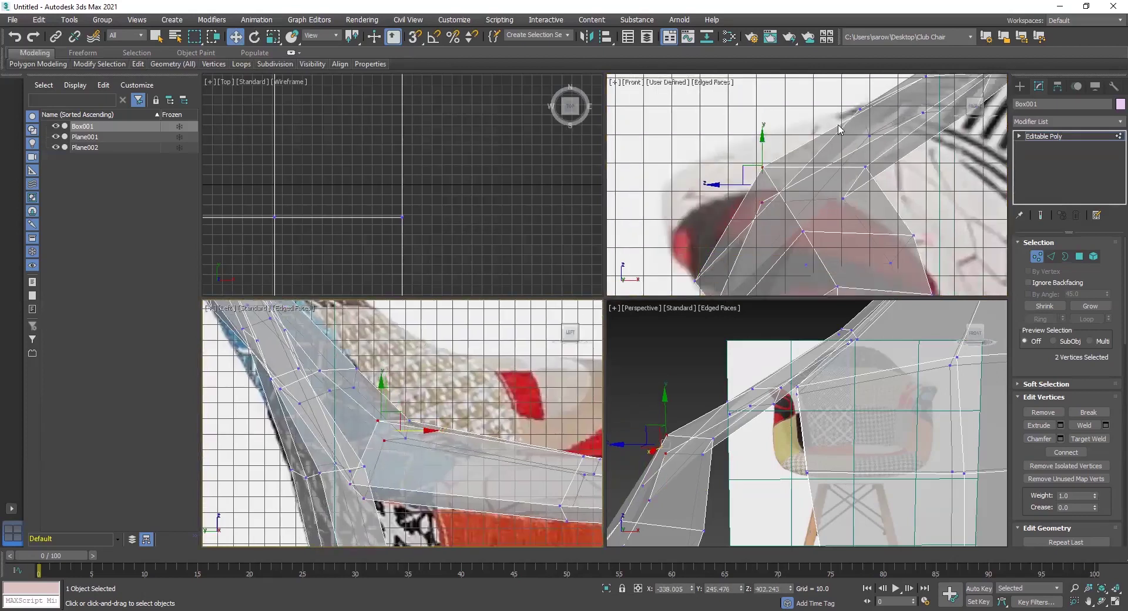
pyautogui.middleClick(722, 197)
pyautogui.moveTo(813, 185); pyautogui.dragTo(802, 185)
pyautogui.moveTo(291, 422); pyautogui.dragTo(286, 473, button='middle')
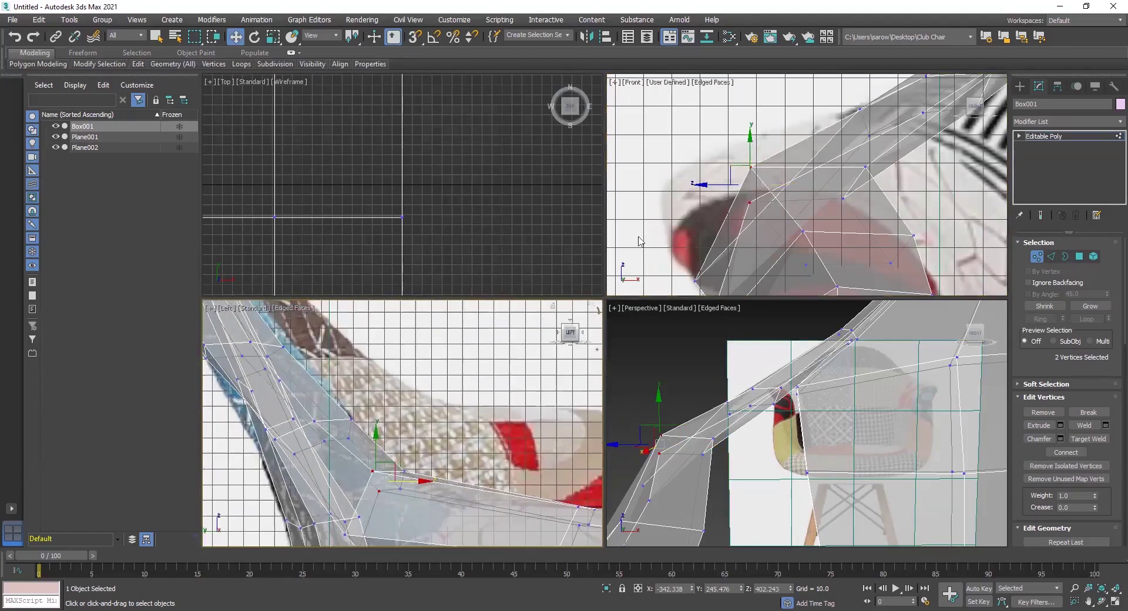
# Step: Try to move the rear loop's two upper vertices sideways in the perspective view, then undo the move
pyautogui.middleClick(794, 386)
pyautogui.keyDown('alt'); pyautogui.moveTo(668, 425); pyautogui.dragTo(744, 430, button='middle'); pyautogui.keyUp('alt')
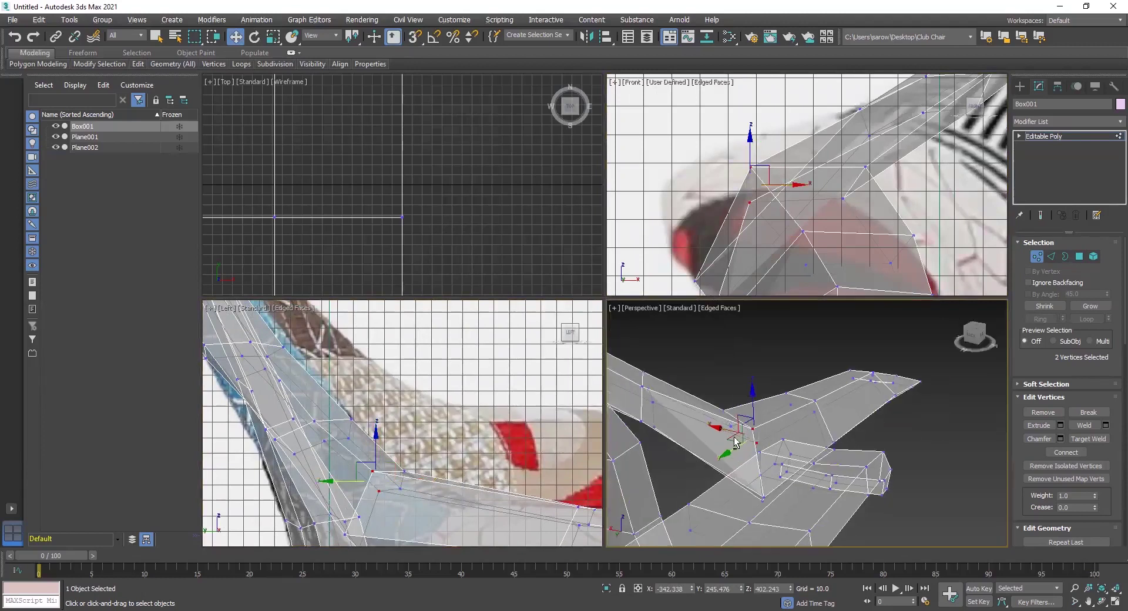
pyautogui.keyDown('alt'); pyautogui.moveTo(751, 392); pyautogui.dragTo(721, 409, button='middle'); pyautogui.keyUp('alt')
pyautogui.moveTo(722, 411); pyautogui.dragTo(758, 404)
pyautogui.keyDown('alt'); pyautogui.moveTo(754, 427); pyautogui.dragTo(790, 461, button='middle'); pyautogui.keyUp('alt')
pyautogui.hotkey('ctrl', 'z')
# Step: Select only the top corner vertex of the armrest's rear loop and move it outward to about X -367
pyautogui.click(778, 390)
pyautogui.click(793, 450)
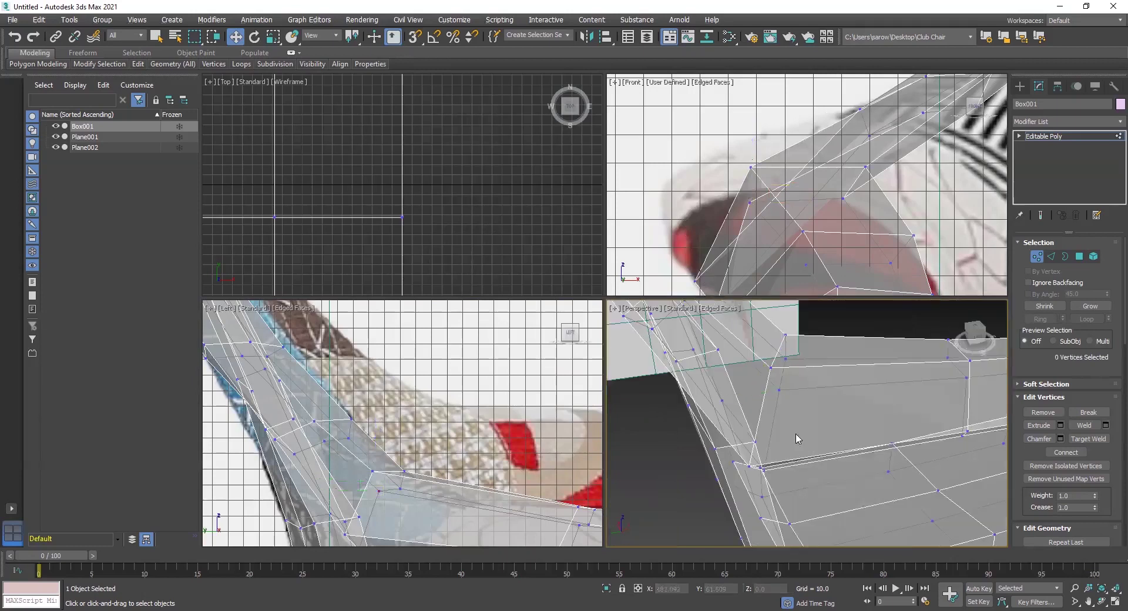
pyautogui.click(771, 367)
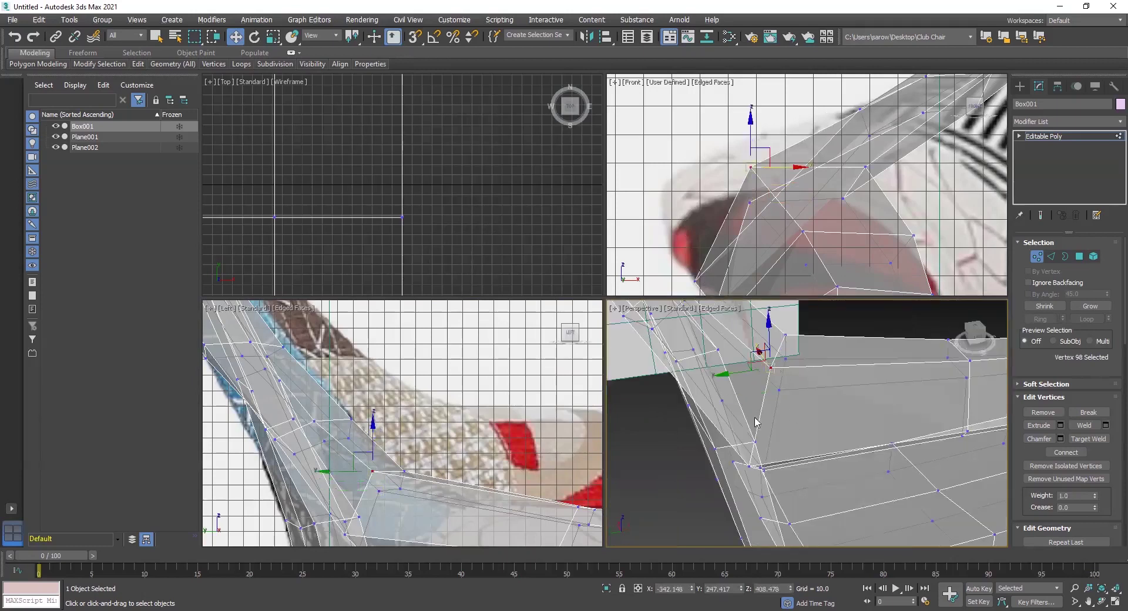
pyautogui.keyDown('alt'); pyautogui.moveTo(733, 405); pyautogui.dragTo(790, 428, button='middle'); pyautogui.keyUp('alt')
pyautogui.moveTo(740, 355); pyautogui.dragTo(781, 368)
pyautogui.keyDown('alt'); pyautogui.moveTo(782, 367); pyautogui.dragTo(840, 353, button='middle'); pyautogui.keyUp('alt')
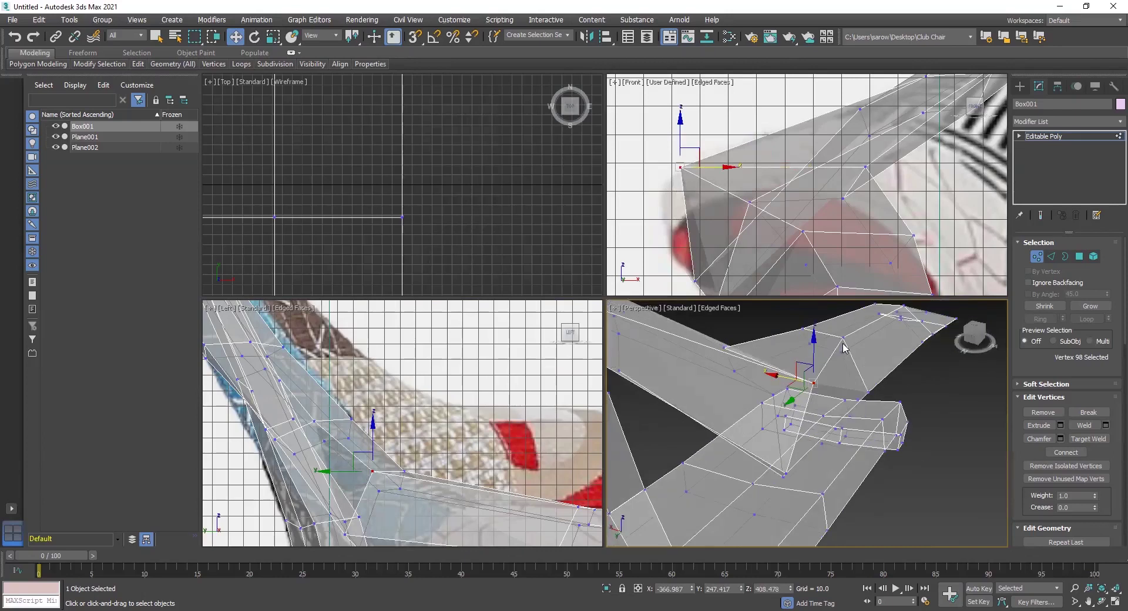
# Step: Shift two single vertices along the armrest's top edge sideways, placing the second one at about X -335
pyautogui.click(844, 336)
pyautogui.keyDown('alt'); pyautogui.moveTo(856, 378); pyautogui.dragTo(819, 423, button='middle'); pyautogui.keyUp('alt')
pyautogui.keyDown('alt'); pyautogui.moveTo(802, 360); pyautogui.dragTo(836, 355, button='middle'); pyautogui.keyUp('alt')
pyautogui.moveTo(822, 354); pyautogui.dragTo(840, 359)
pyautogui.moveTo(881, 373); pyautogui.dragTo(879, 453, button='middle')
pyautogui.click(871, 375)
pyautogui.moveTo(823, 360); pyautogui.dragTo(846, 367)
pyautogui.moveTo(780, 79); pyautogui.dragTo(783, 0, button='middle')
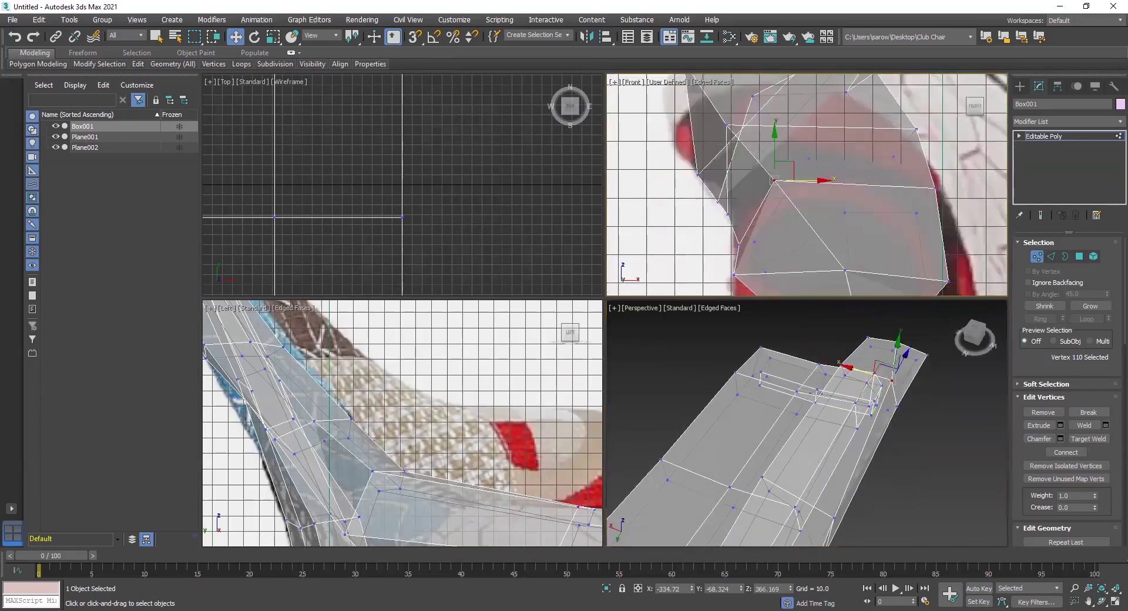
# Step: Move the single vertex at the armrest's front end outward to about X -317 in the front view
pyautogui.keyDown('alt'); pyautogui.moveTo(973, 415); pyautogui.dragTo(800, 460, button='middle'); pyautogui.keyUp('alt')
pyautogui.scroll(2, 845, 393)
pyautogui.scroll(-5, 842, 463)
pyautogui.scroll(4, 888, 476)
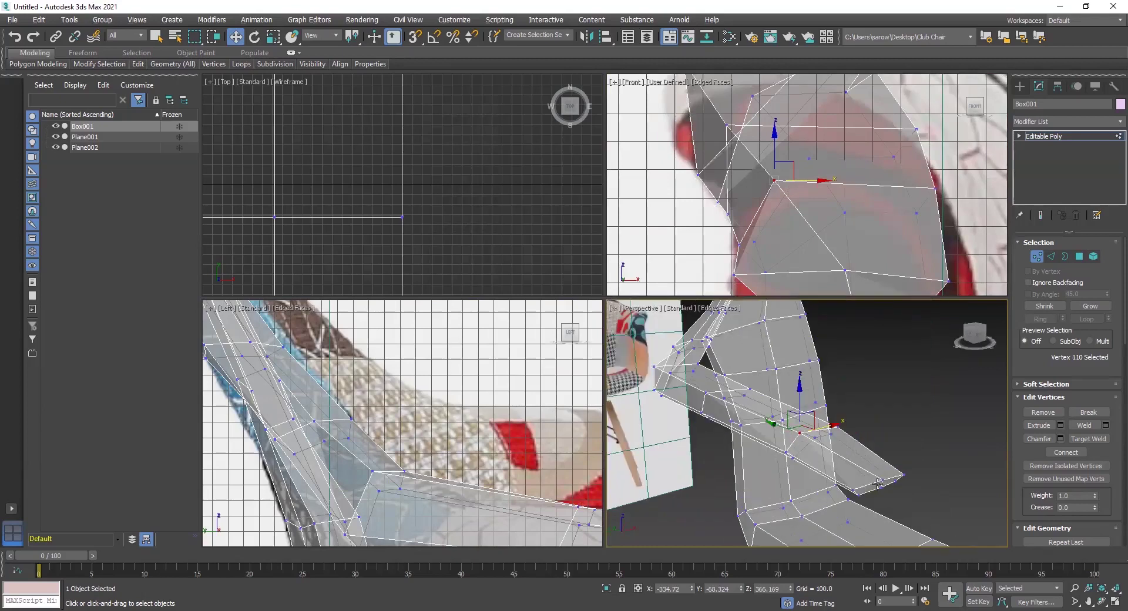
pyautogui.click(880, 480)
pyautogui.click(897, 272)
pyautogui.moveTo(886, 272); pyautogui.dragTo(844, 273)
# Step: Move the rear loop's top corner vertex back inward to about X -360 in the front view
pyautogui.moveTo(800, 183); pyautogui.dragTo(857, 276, button='middle')
pyautogui.moveTo(798, 235); pyautogui.dragTo(759, 157, button='middle')
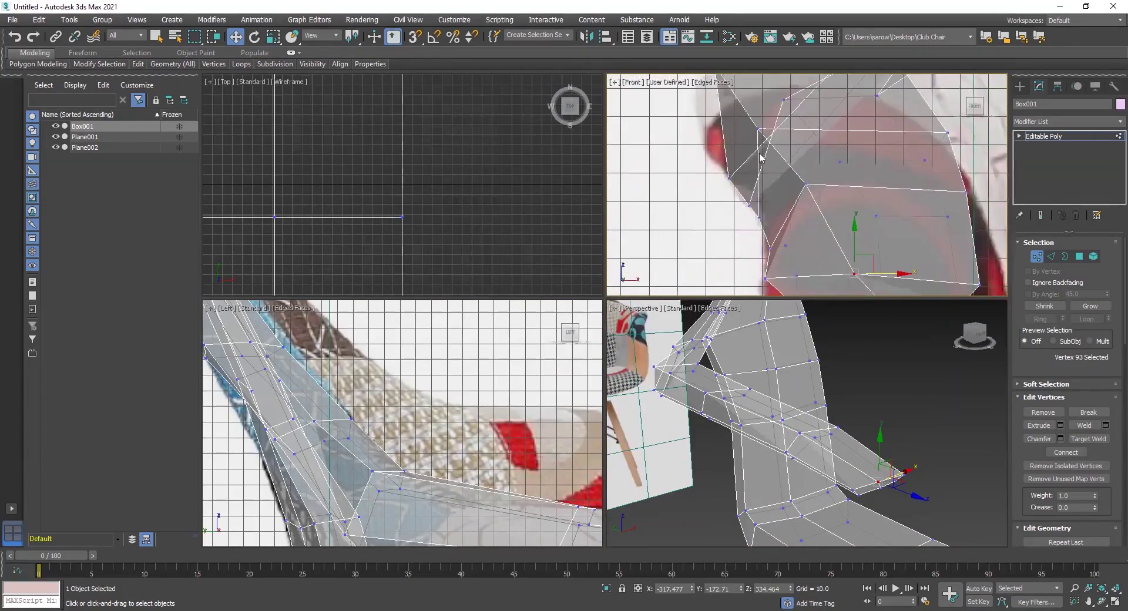
pyautogui.moveTo(820, 139); pyautogui.dragTo(846, 266, button='middle')
pyautogui.moveTo(810, 199); pyautogui.dragTo(833, 172, button='middle')
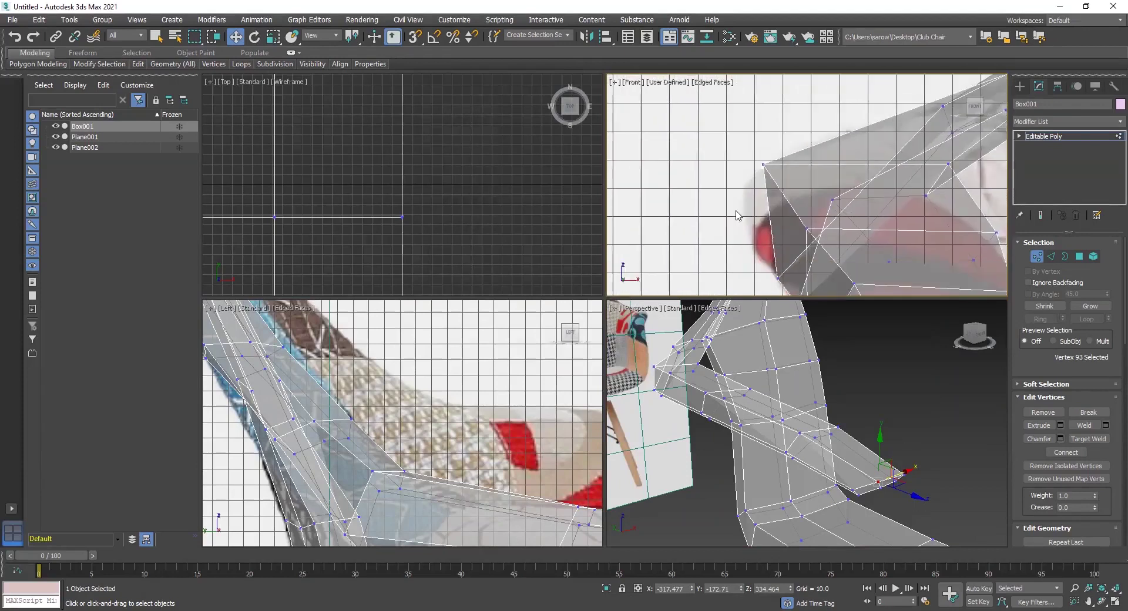
pyautogui.click(763, 165)
pyautogui.moveTo(808, 165); pyautogui.dragTo(827, 164)
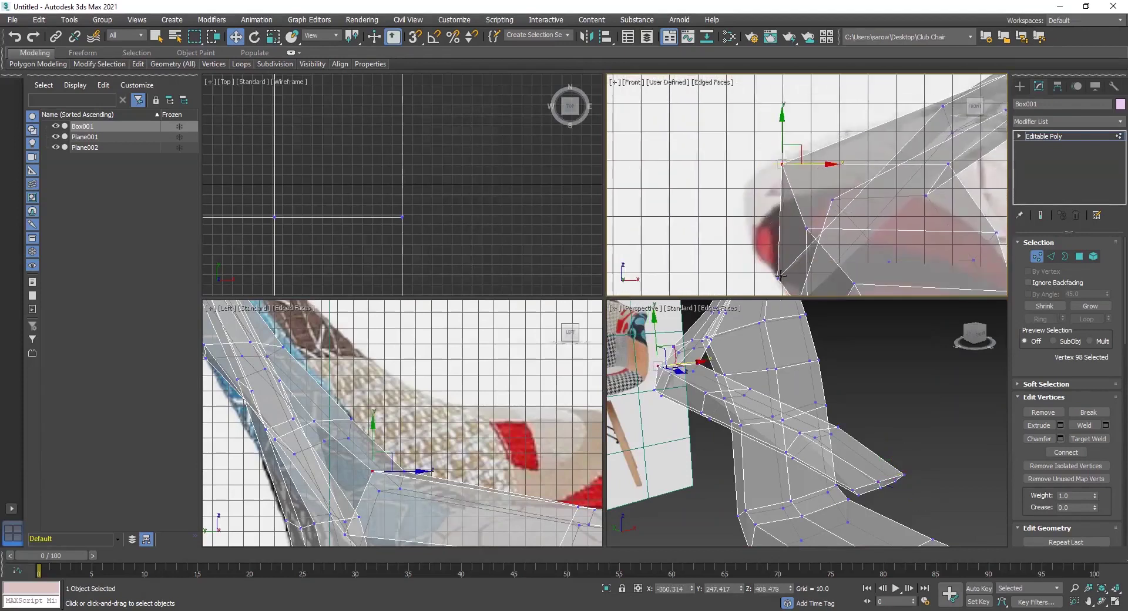
# Step: Raise the rear loop's outermost vertex to about Z 386 and move it outward to about X -372
pyautogui.click(778, 276)
pyautogui.keyDown('alt'); pyautogui.moveTo(707, 420); pyautogui.dragTo(774, 223, button='middle'); pyautogui.keyUp('alt')
pyautogui.moveTo(774, 222); pyautogui.dragTo(770, 171)
pyautogui.moveTo(819, 216); pyautogui.dragTo(790, 219)
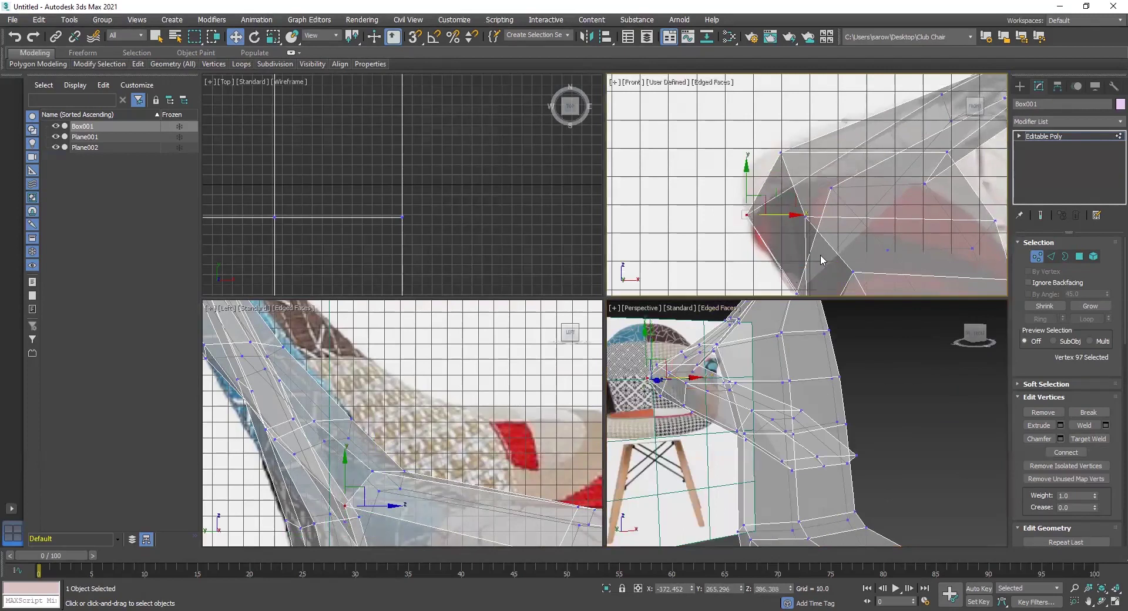
# Step: Select the outer vertex of the next armrest loop, raise it slightly and move it outward along the front reference
pyautogui.scroll(5, 700, 416)
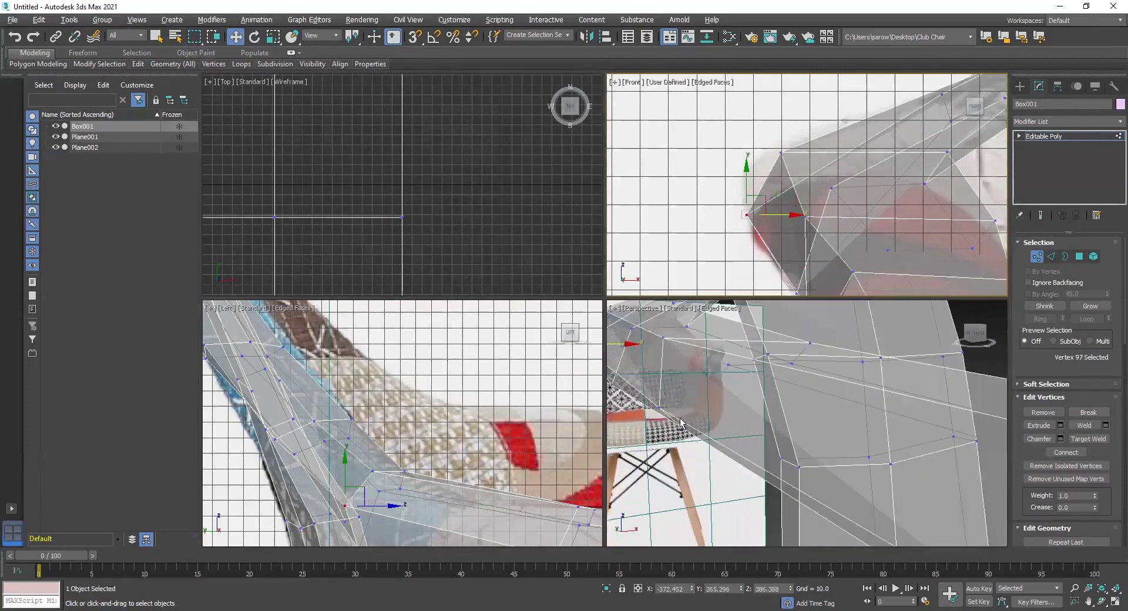
pyautogui.keyDown('alt'); pyautogui.moveTo(680, 423); pyautogui.dragTo(710, 386, button='middle'); pyautogui.keyUp('alt')
pyautogui.click(717, 378)
pyautogui.moveTo(802, 229); pyautogui.dragTo(773, 151, button='middle')
pyautogui.moveTo(777, 182); pyautogui.dragTo(777, 149)
pyautogui.moveTo(807, 197); pyautogui.dragTo(777, 197)
# Step: Select the lower outer vertex of the armrest's middle loop and move it outward to about X -347
pyautogui.keyDown('alt'); pyautogui.moveTo(711, 376); pyautogui.dragTo(736, 401, button='middle'); pyautogui.keyUp('alt')
pyautogui.click(737, 400)
pyautogui.scroll(-5, 786, 432)
pyautogui.keyDown('alt'); pyautogui.moveTo(786, 432); pyautogui.dragTo(766, 460, button='middle'); pyautogui.keyUp('alt')
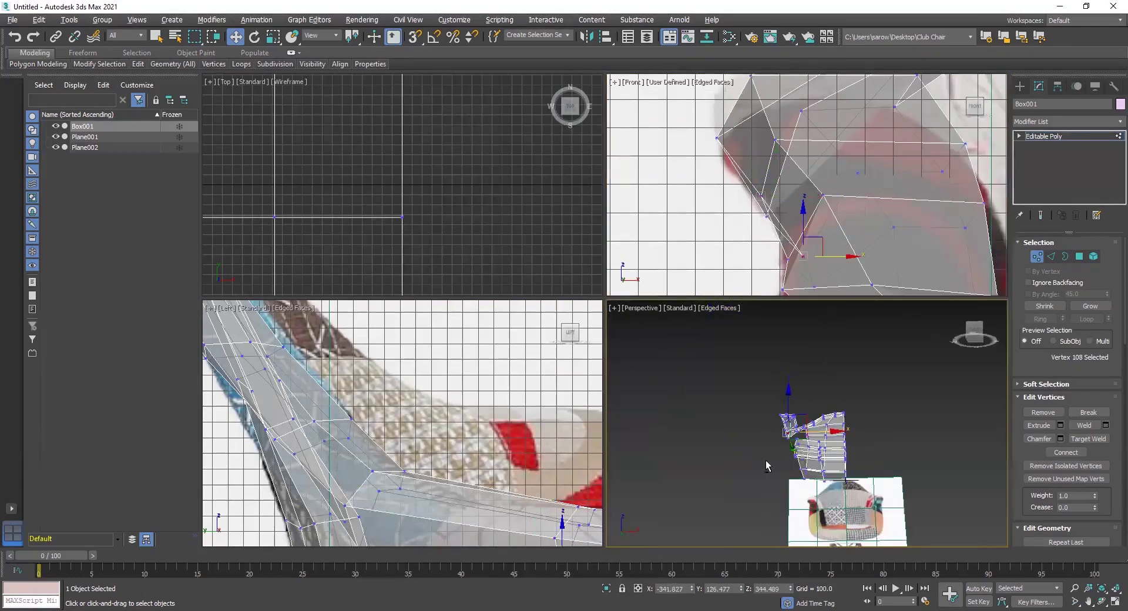
pyautogui.scroll(5, 814, 412)
pyautogui.press('z')
pyautogui.keyDown('alt'); pyautogui.moveTo(818, 436); pyautogui.dragTo(899, 448, button='middle'); pyautogui.keyUp('alt')
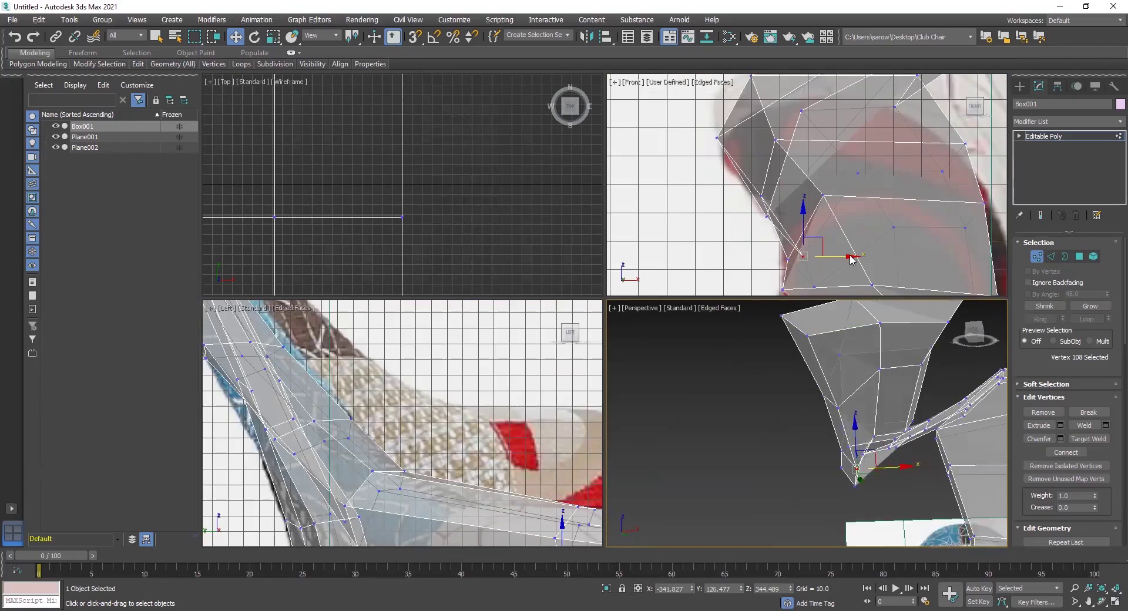
pyautogui.moveTo(846, 257); pyautogui.dragTo(814, 257)
# Step: Examine the reshaped armrest and the seat's front edge against the references in the side, front and perspective views
pyautogui.keyDown('alt'); pyautogui.moveTo(879, 433); pyautogui.dragTo(858, 499, button='middle'); pyautogui.keyUp('alt')
pyautogui.scroll(6, 858, 498)
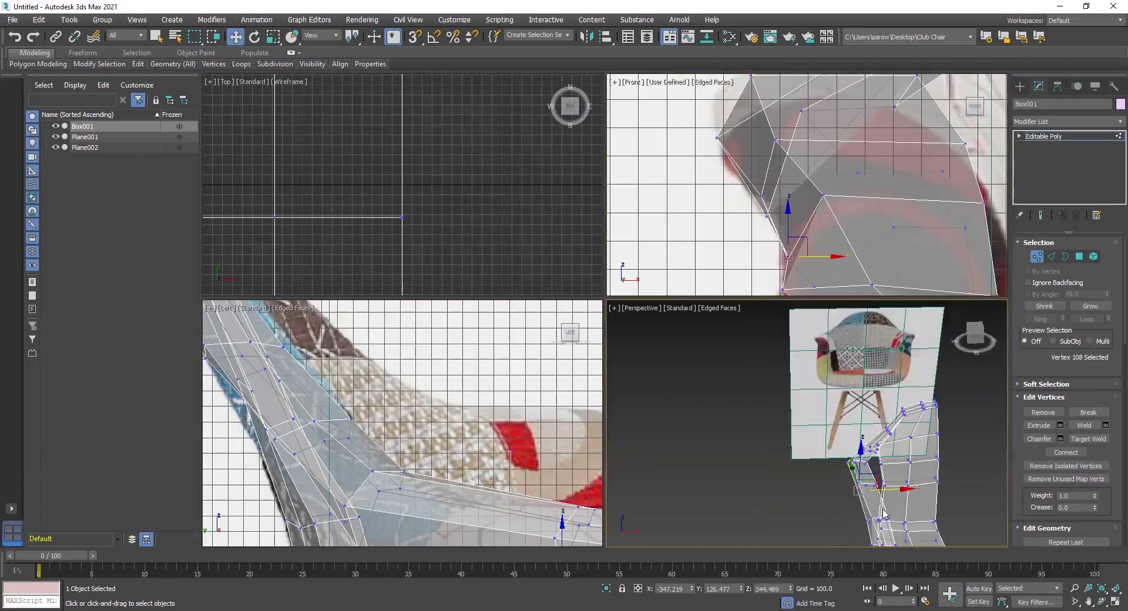
pyautogui.scroll(-6, 823, 376)
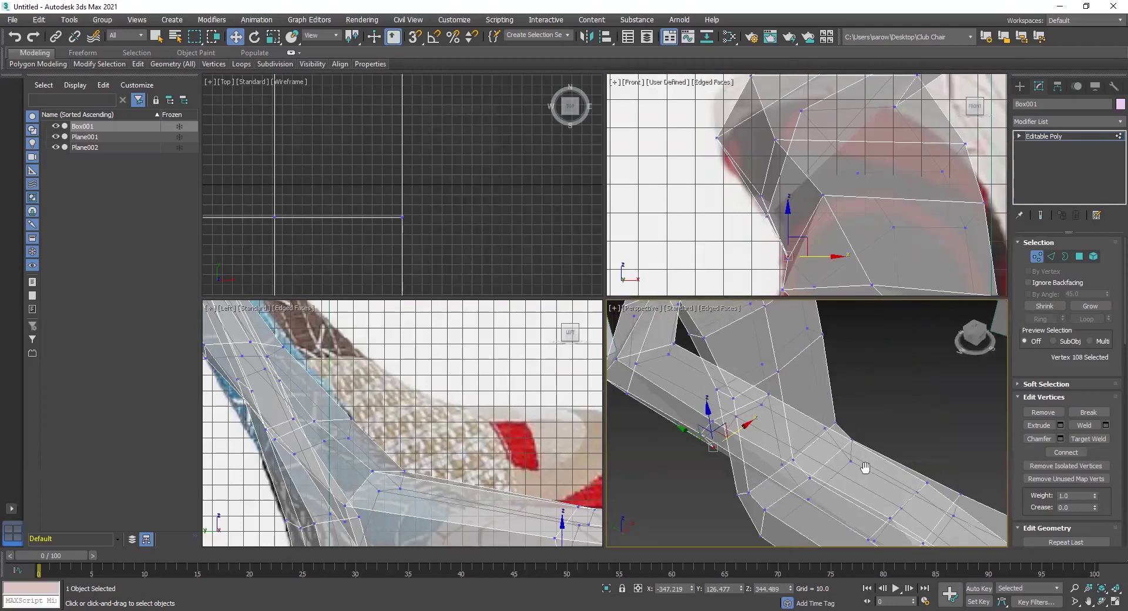
pyautogui.moveTo(849, 181); pyautogui.dragTo(730, 379, button='middle')
pyautogui.scroll(-6, 851, 461)
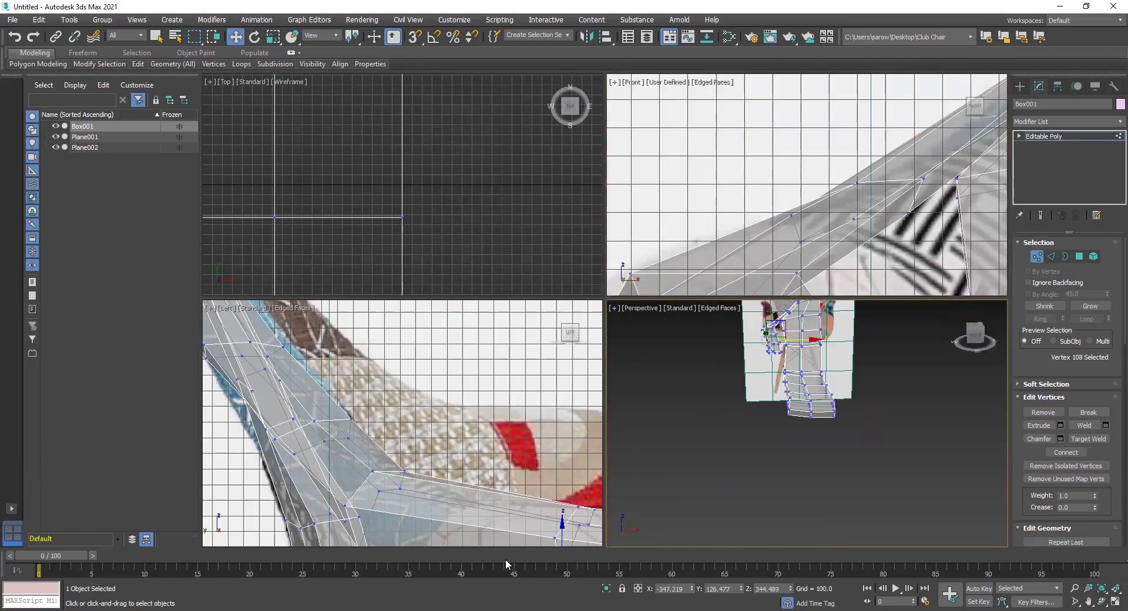
pyautogui.scroll(4, 337, 385)
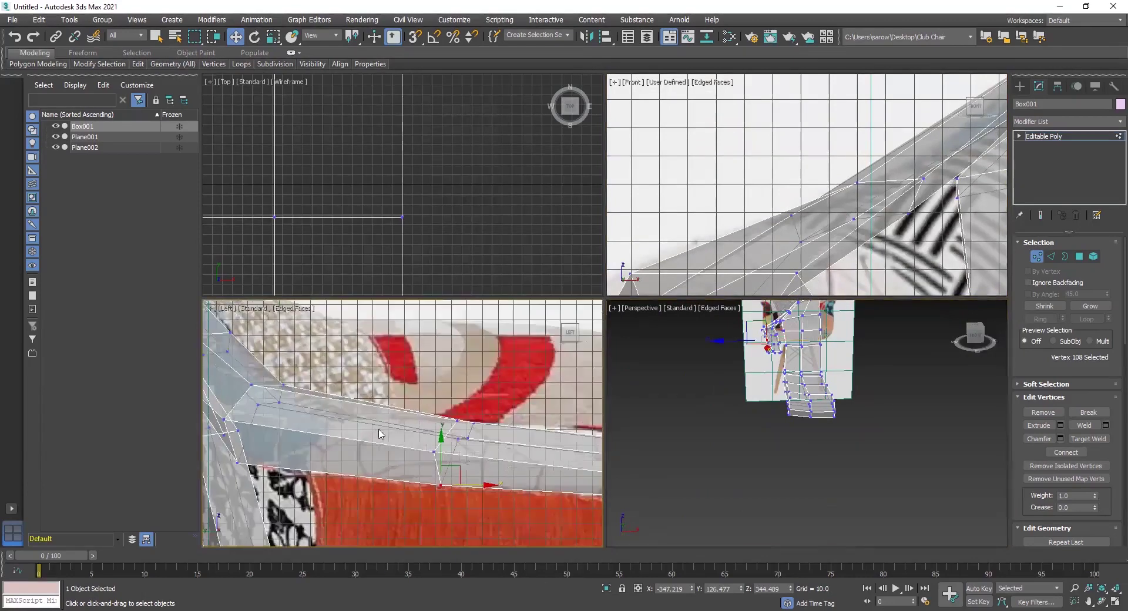
pyautogui.scroll(4, 379, 433)
pyautogui.moveTo(563, 496); pyautogui.dragTo(500, 461, button='middle')
pyautogui.scroll(-2, 433, 451)
pyautogui.moveTo(433, 451); pyautogui.dragTo(375, 343, button='middle')
pyautogui.scroll(-4, 399, 370)
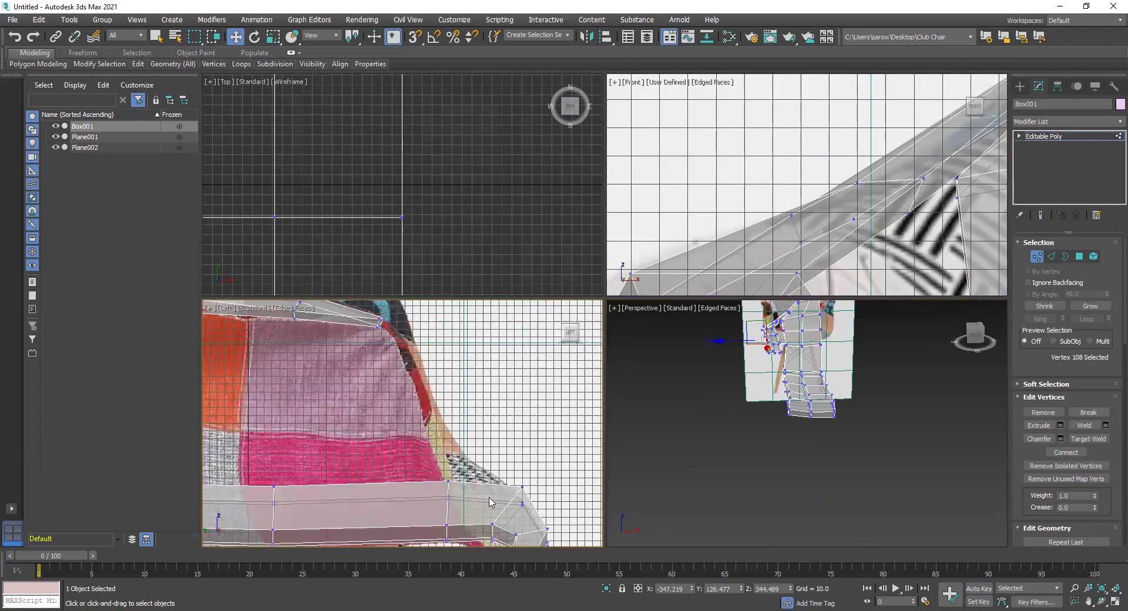
pyautogui.moveTo(431, 445); pyautogui.dragTo(394, 393, button='middle')
pyautogui.moveTo(471, 506); pyautogui.dragTo(438, 485, button='middle')
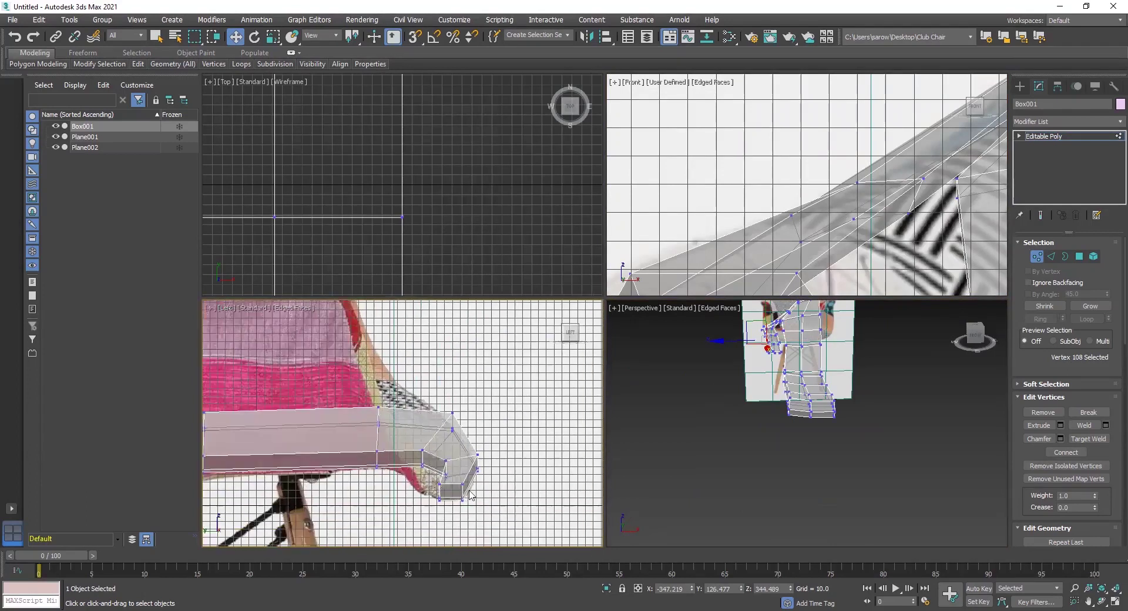
pyautogui.moveTo(793, 242); pyautogui.dragTo(736, 144, button='middle')
pyautogui.moveTo(750, 253); pyautogui.dragTo(718, 152, button='middle')
pyautogui.scroll(-5, 718, 152)
pyautogui.moveTo(800, 415); pyautogui.dragTo(798, 433, button='middle')
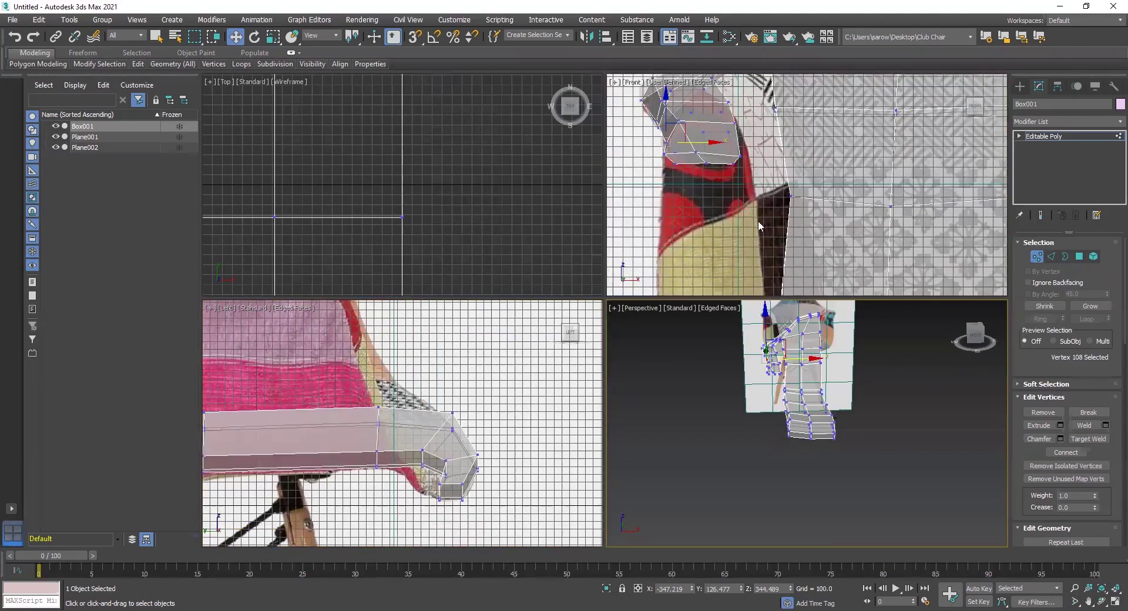
# Step: Raise the lower outer vertex of the loop just behind the armrest's front tip to about Z 336
pyautogui.hotkey('alt', 'w')
pyautogui.keyDown('alt'); pyautogui.moveTo(573, 358); pyautogui.dragTo(641, 235, button='middle'); pyautogui.keyUp('alt')
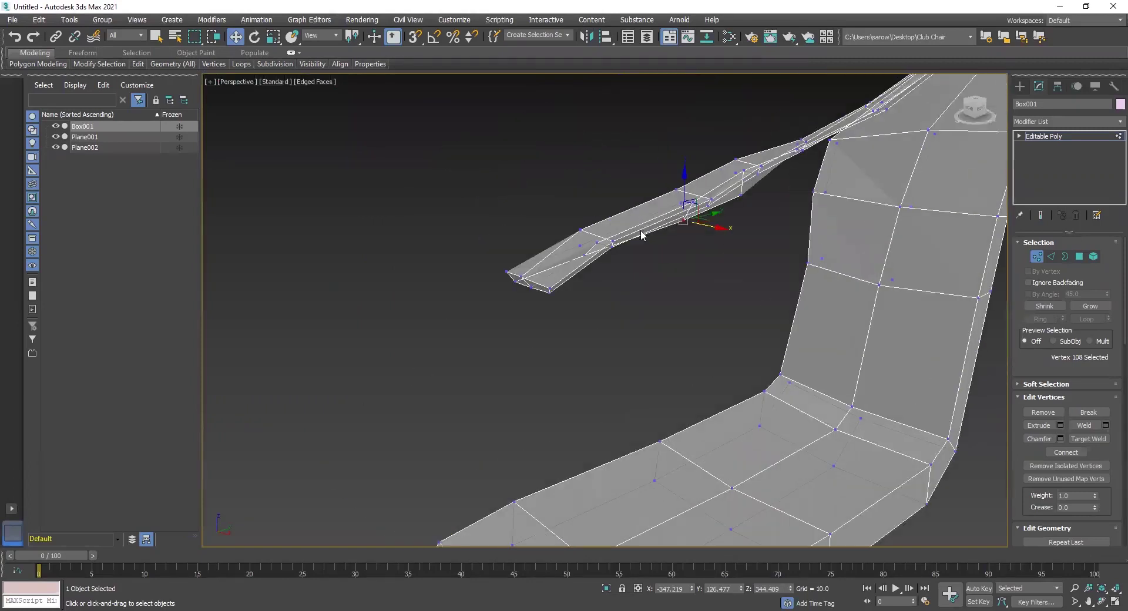
pyautogui.keyDown('alt'); pyautogui.moveTo(547, 260); pyautogui.dragTo(680, 301, button='middle'); pyautogui.keyUp('alt')
pyautogui.keyDown('alt'); pyautogui.moveTo(818, 320); pyautogui.dragTo(797, 249, button='middle'); pyautogui.keyUp('alt')
pyautogui.click(792, 273)
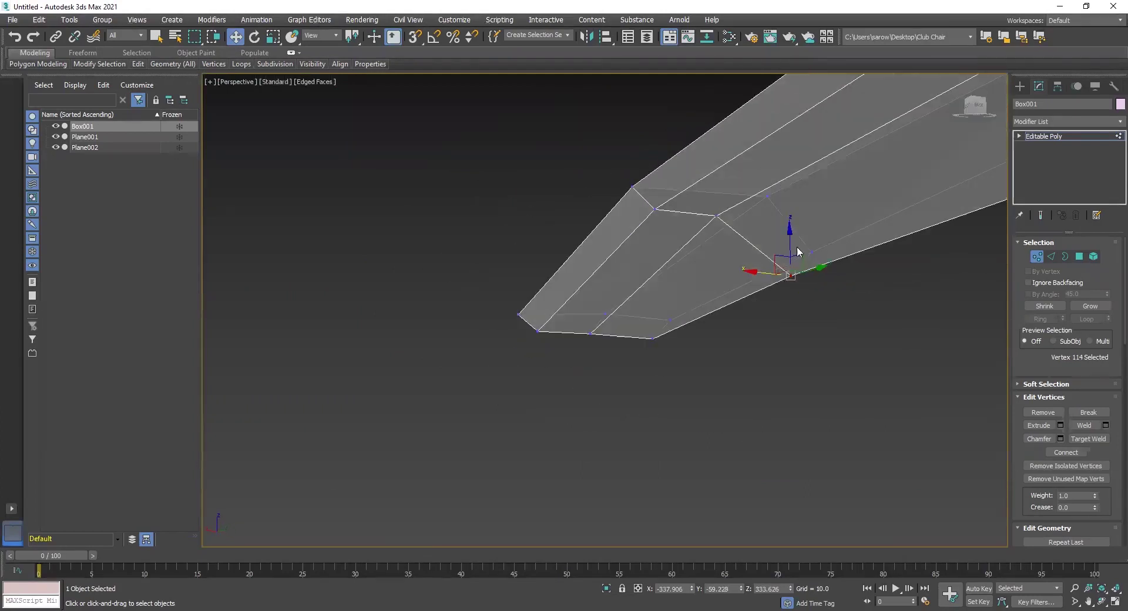
pyautogui.moveTo(788, 230); pyautogui.dragTo(788, 224)
# Step: Select the lower outer vertex at the armrest's front tip and lower it to about Z 319
pyautogui.keyDown('alt'); pyautogui.moveTo(765, 253); pyautogui.dragTo(719, 279, button='middle'); pyautogui.keyUp('alt')
pyautogui.keyDown('alt'); pyautogui.moveTo(809, 285); pyautogui.dragTo(932, 254, button='middle'); pyautogui.keyUp('alt')
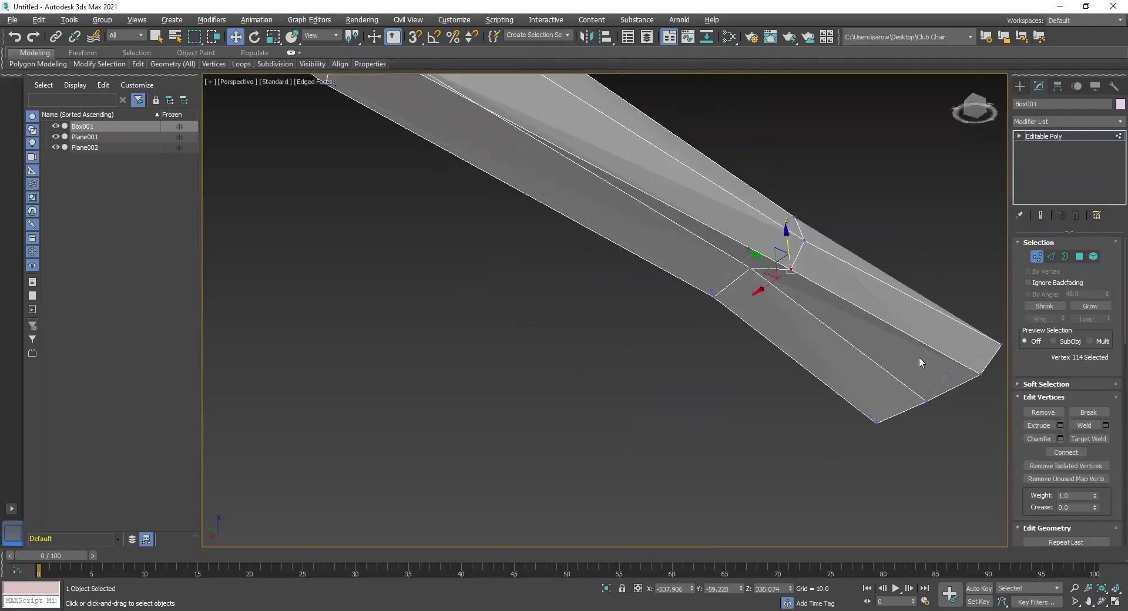
pyautogui.keyDown('alt'); pyautogui.moveTo(918, 360); pyautogui.dragTo(927, 386, button='middle'); pyautogui.keyUp('alt')
pyautogui.click(927, 385)
pyautogui.keyDown('alt'); pyautogui.moveTo(875, 411); pyautogui.dragTo(927, 329, button='middle'); pyautogui.keyUp('alt')
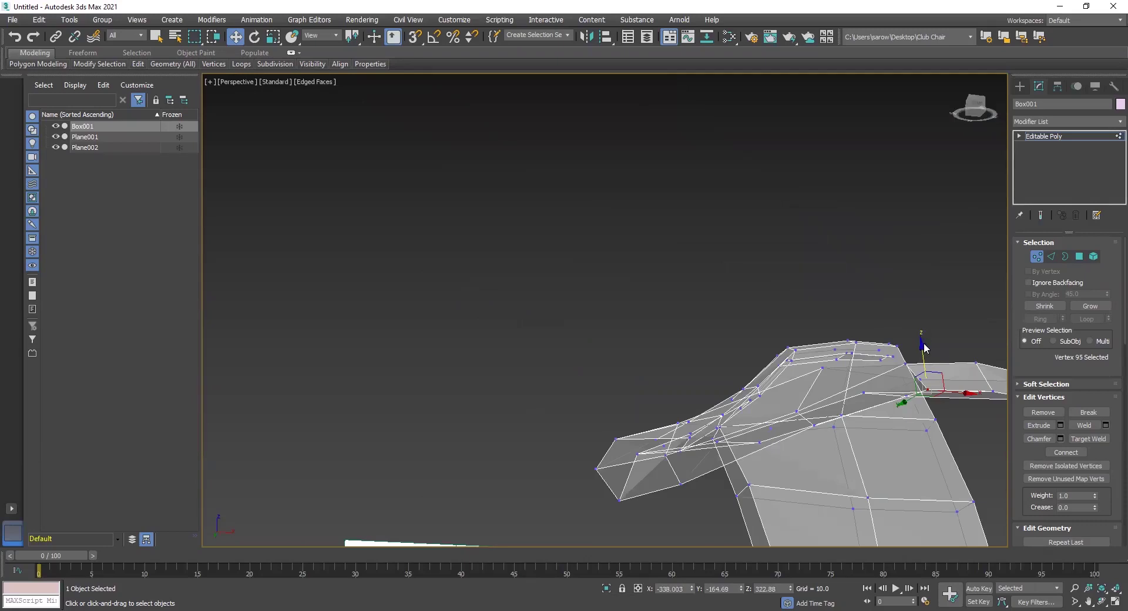
pyautogui.moveTo(922, 341); pyautogui.dragTo(924, 353)
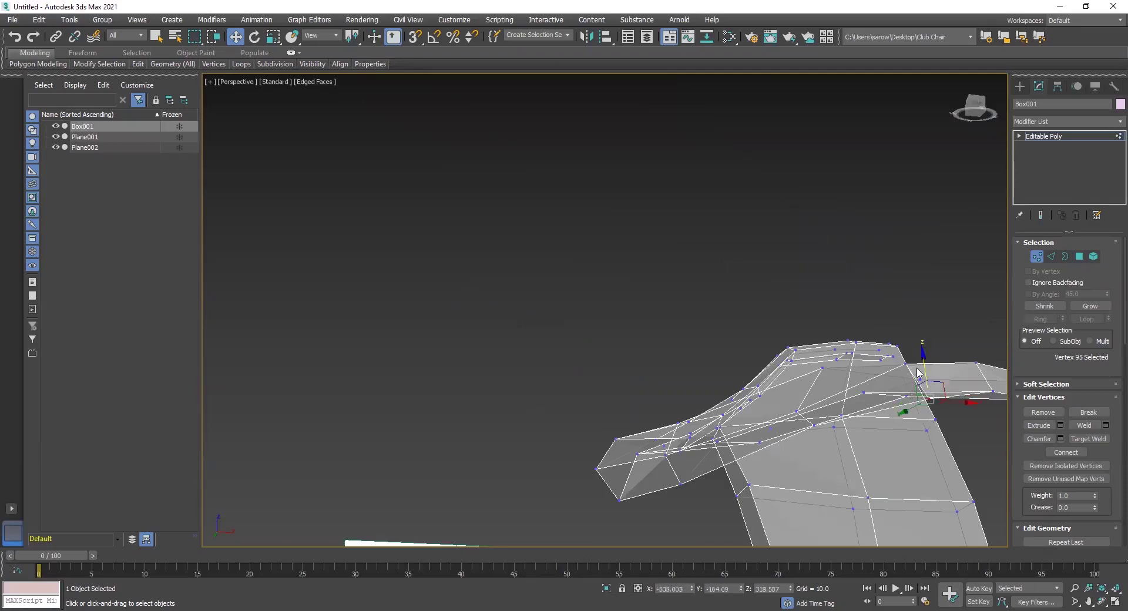
# Step: Examine the armrest's open-ended tip and the seat's front side corner from several angles against the reference images
pyautogui.keyDown('alt'); pyautogui.moveTo(925, 356); pyautogui.dragTo(964, 419, button='middle'); pyautogui.keyUp('alt')
pyautogui.keyDown('alt'); pyautogui.moveTo(897, 408); pyautogui.dragTo(639, 354, button='middle'); pyautogui.keyUp('alt')
pyautogui.scroll(-5, 673, 452)
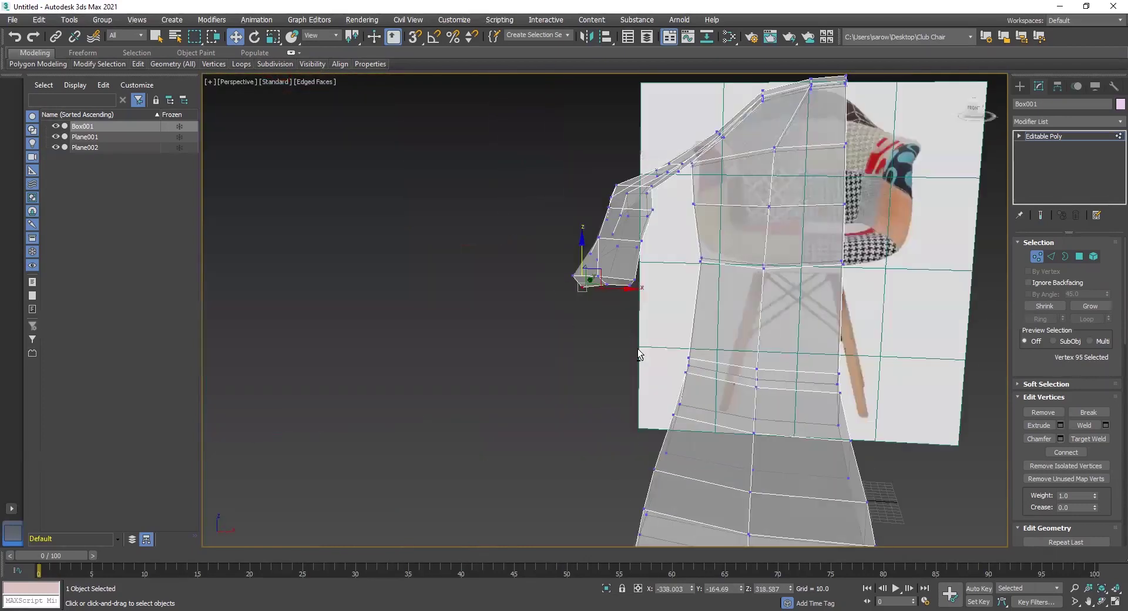
pyautogui.keyDown('alt'); pyautogui.moveTo(675, 498); pyautogui.dragTo(688, 467, button='middle'); pyautogui.keyUp('alt')
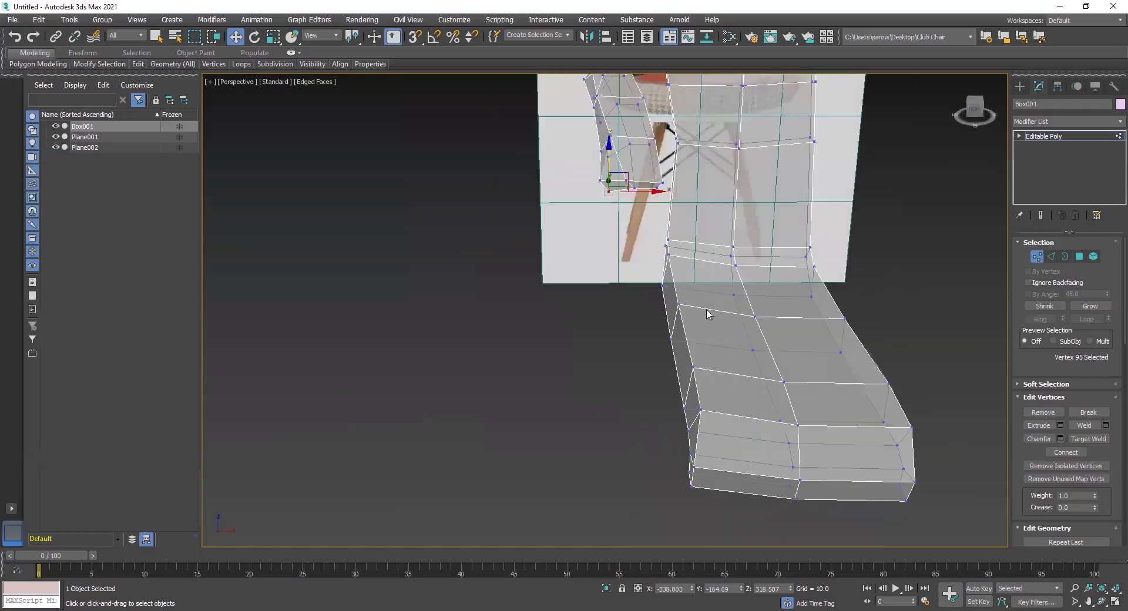
pyautogui.keyDown('alt'); pyautogui.moveTo(675, 311); pyautogui.dragTo(639, 380, button='middle'); pyautogui.keyUp('alt')
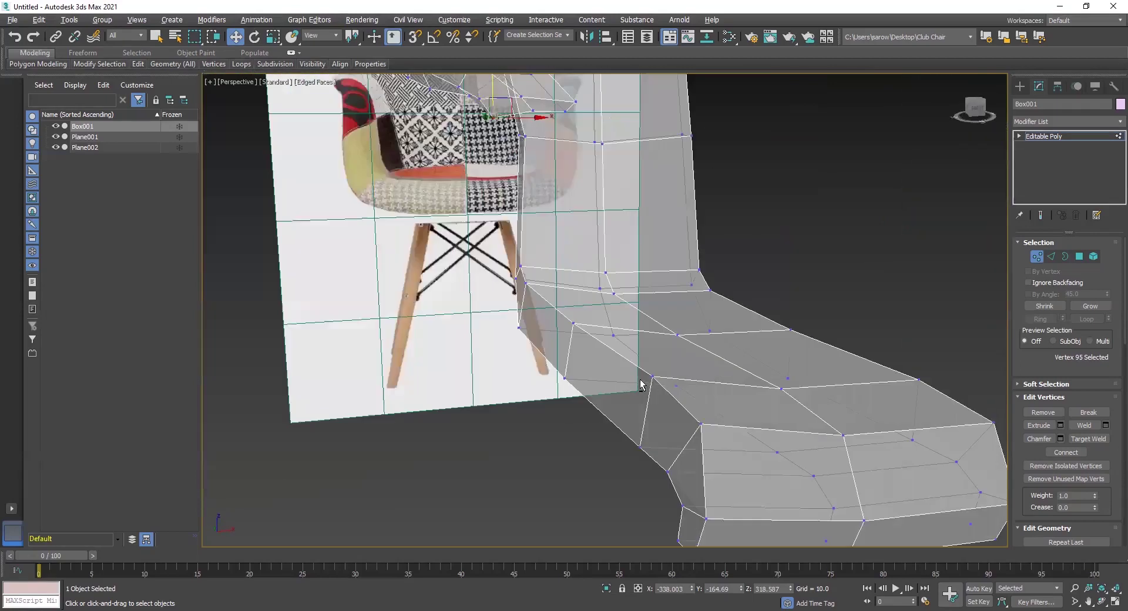
pyautogui.keyDown('alt'); pyautogui.moveTo(692, 410); pyautogui.dragTo(673, 451, button='middle'); pyautogui.keyUp('alt')
pyautogui.hotkey('alt', 'w')
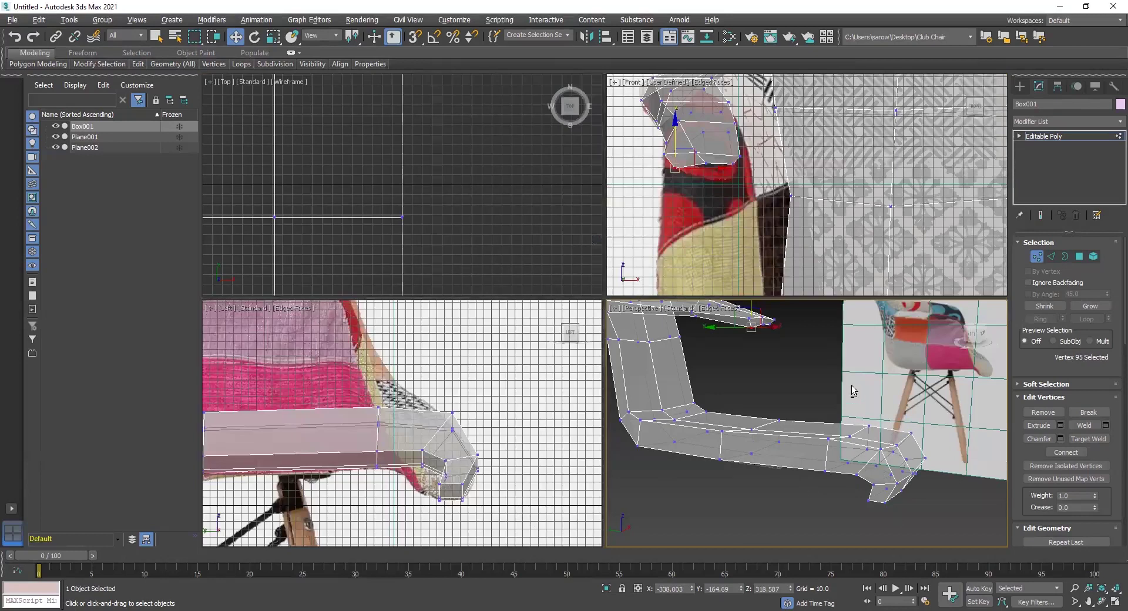
pyautogui.hotkey('alt', 'w')
pyautogui.keyDown('alt'); pyautogui.moveTo(738, 294); pyautogui.dragTo(633, 228, button='middle'); pyautogui.keyUp('alt')
pyautogui.keyDown('alt'); pyautogui.moveTo(522, 183); pyautogui.dragTo(576, 185, button='middle'); pyautogui.keyUp('alt')
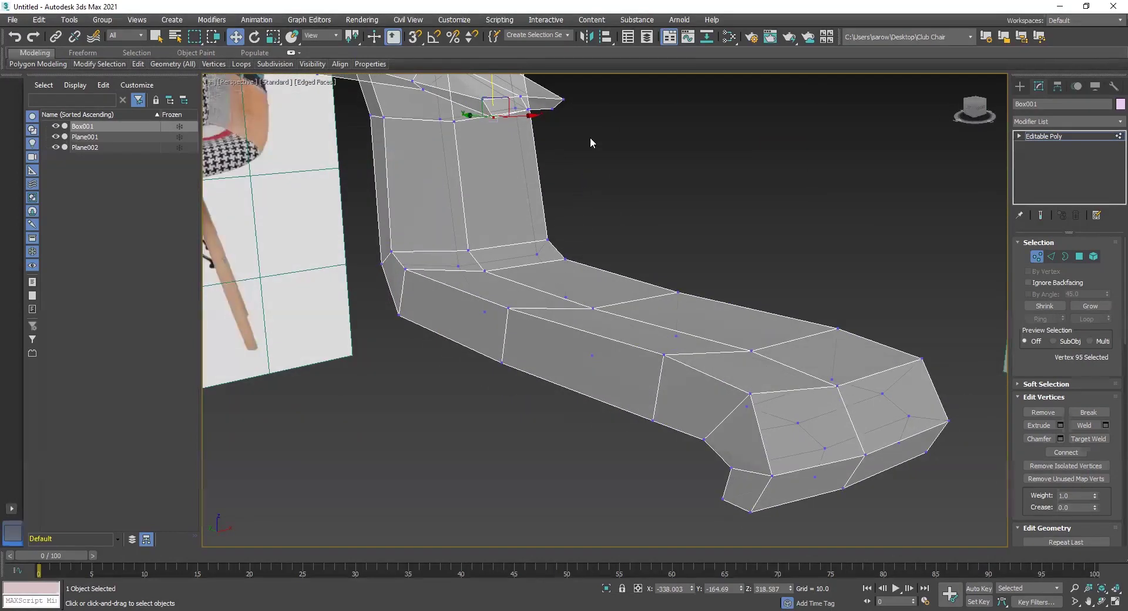
pyautogui.scroll(3, 590, 142)
pyautogui.scroll(-6, 574, 168)
pyautogui.scroll(5, 522, 150)
pyautogui.keyDown('alt'); pyautogui.moveTo(485, 184); pyautogui.dragTo(504, 200, button='middle'); pyautogui.keyUp('alt')
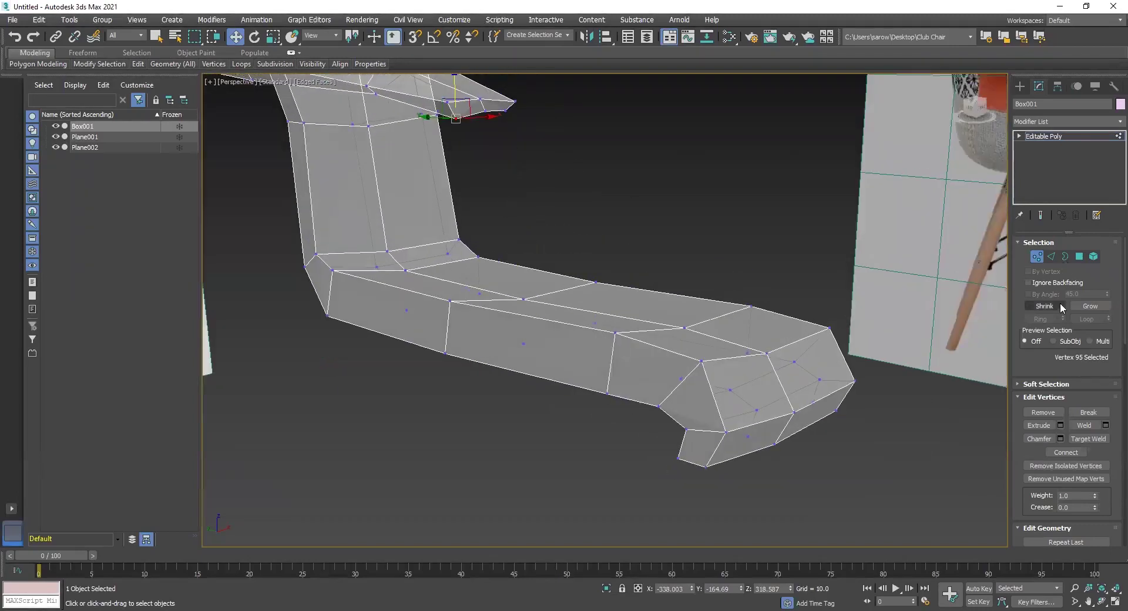
# Step: Delete the two side polygons at the seat's curled front corner, on the side facing the armrest
pyautogui.press('4')
pyautogui.click(679, 402)
pyautogui.press('Delete')
pyautogui.click(699, 447)
pyautogui.press('Delete')
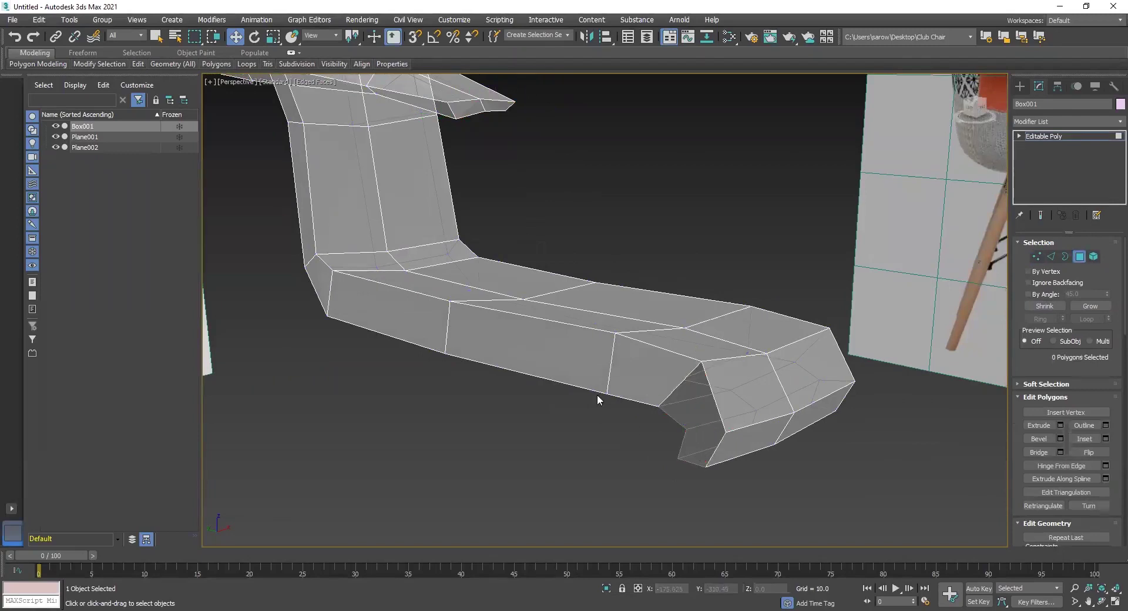
# Step: Delete the two end polygons that cap the armrest's front tip
pyautogui.click(497, 104)
pyautogui.press('Delete')
pyautogui.click(463, 108)
pyautogui.press('Delete')
# Step: Bridge the armrest tip's short inner edge to the slanted rear edge of the seat's front corner opening, using 4 segments
pyautogui.moveTo(615, 227); pyautogui.dragTo(653, 274, button='middle')
pyautogui.click(1051, 257)
pyautogui.click(534, 144)
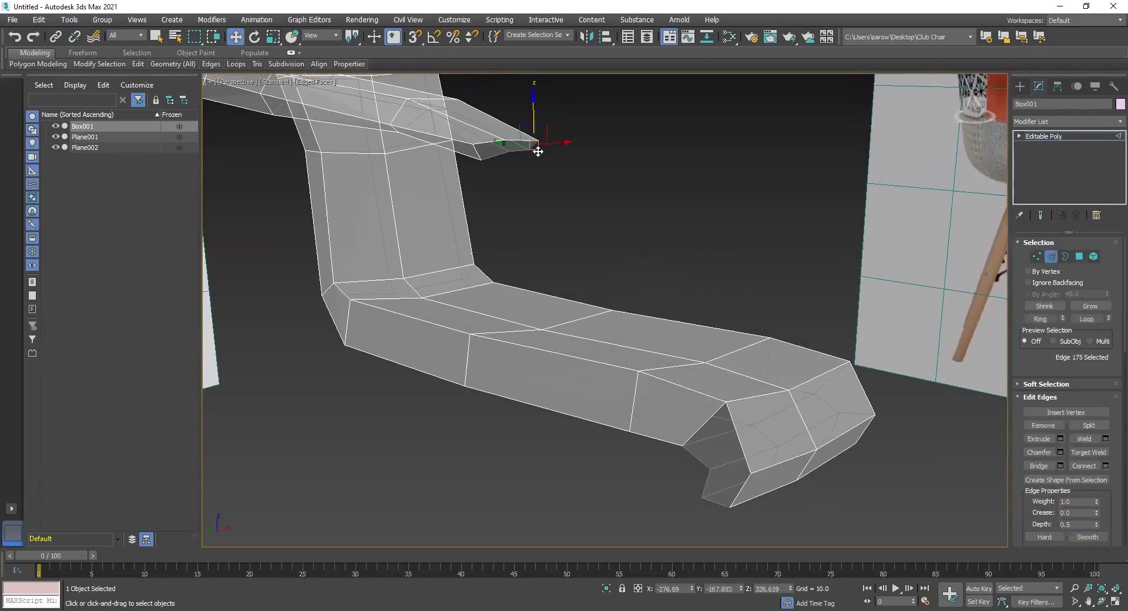
pyautogui.doubleClick(692, 433)
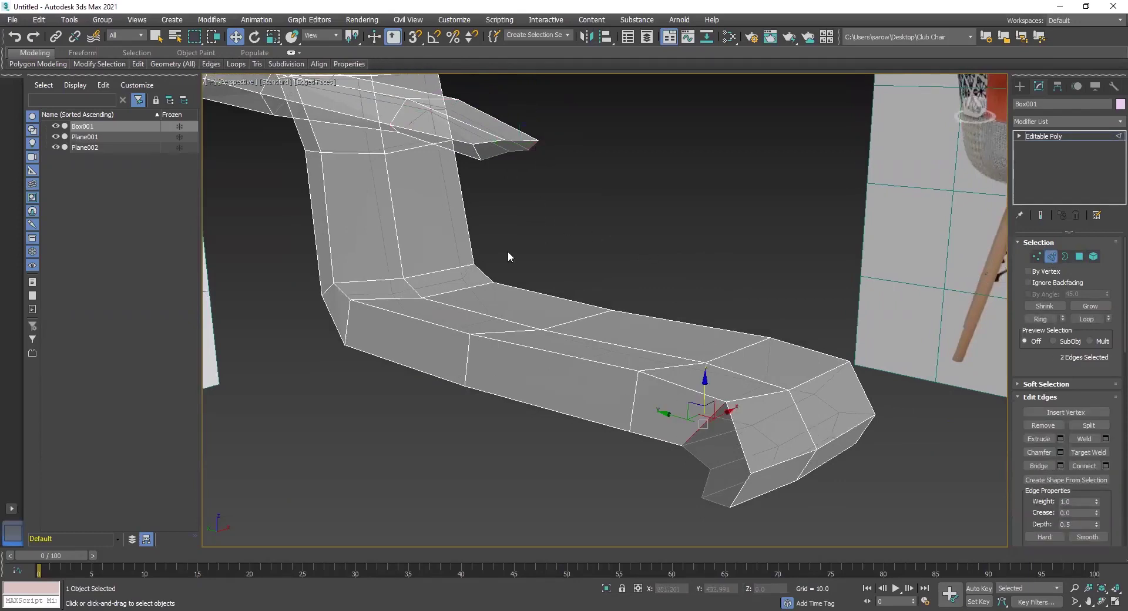
pyautogui.click(532, 149)
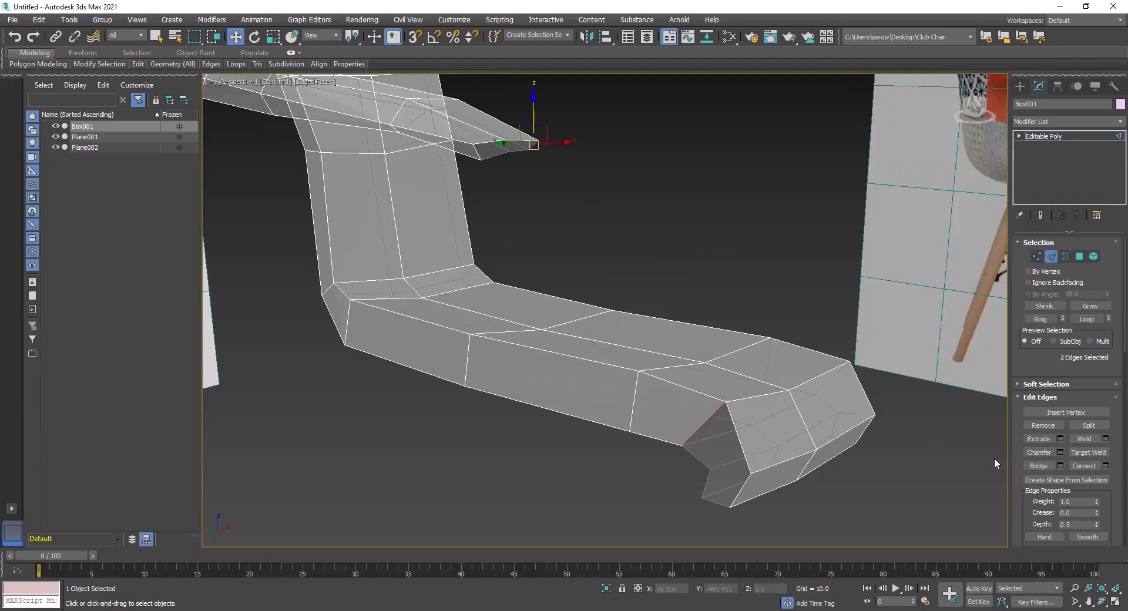
pyautogui.click(1059, 465)
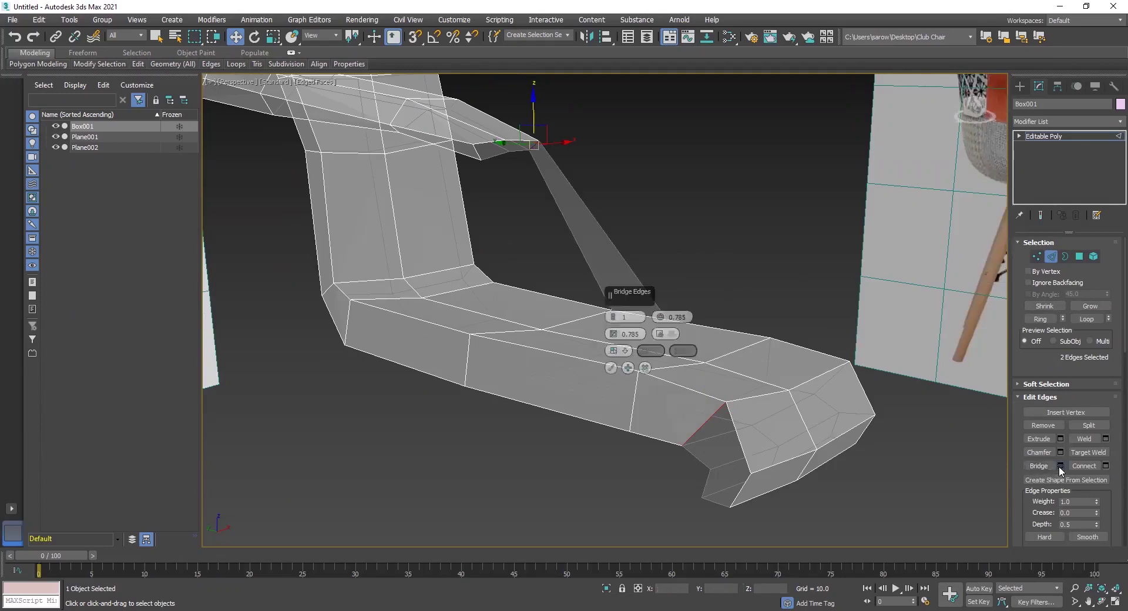
pyautogui.keyDown('alt'); pyautogui.moveTo(829, 402); pyautogui.dragTo(848, 385, button='middle'); pyautogui.keyUp('alt')
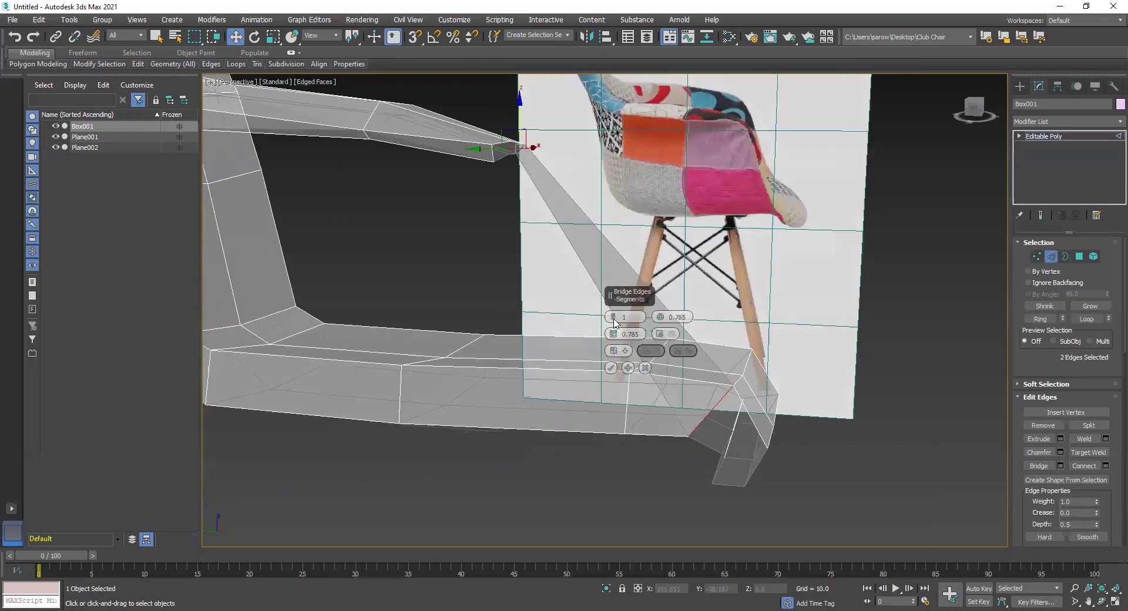
pyautogui.click(611, 317)
pyautogui.keyDown('alt'); pyautogui.moveTo(605, 326); pyautogui.dragTo(598, 363, button='middle'); pyautogui.keyUp('alt')
pyautogui.click(614, 317)
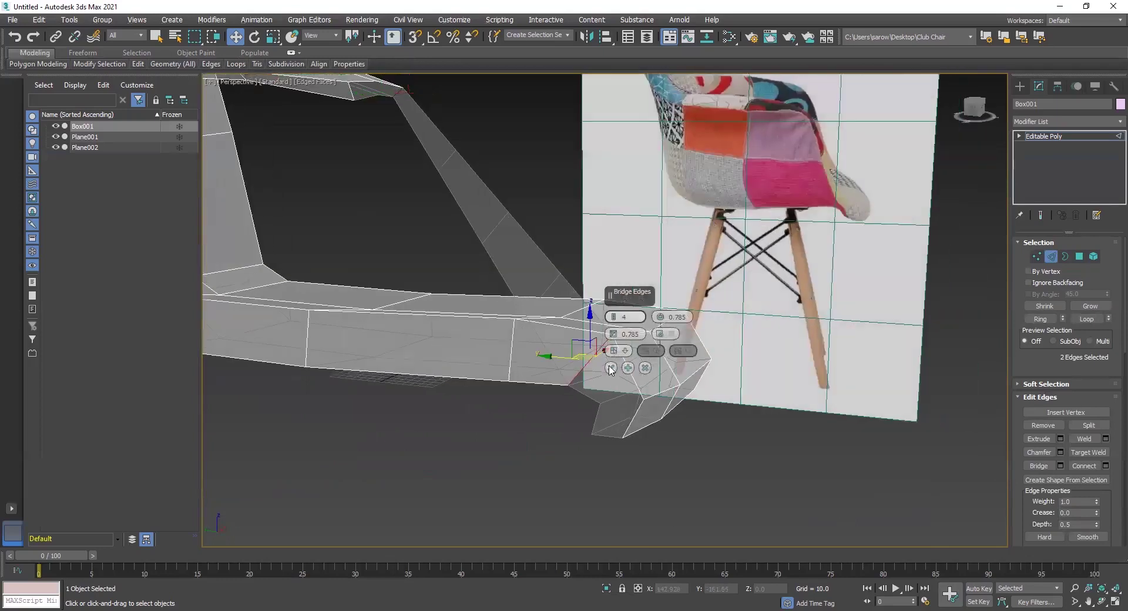
pyautogui.click(610, 368)
# Step: Bridge the adjacent upper edge of the armrest's open tip to the upper front edge of the seat's corner opening
pyautogui.keyDown('alt'); pyautogui.moveTo(504, 311); pyautogui.dragTo(419, 176, button='middle'); pyautogui.keyUp('alt')
pyautogui.click(400, 158)
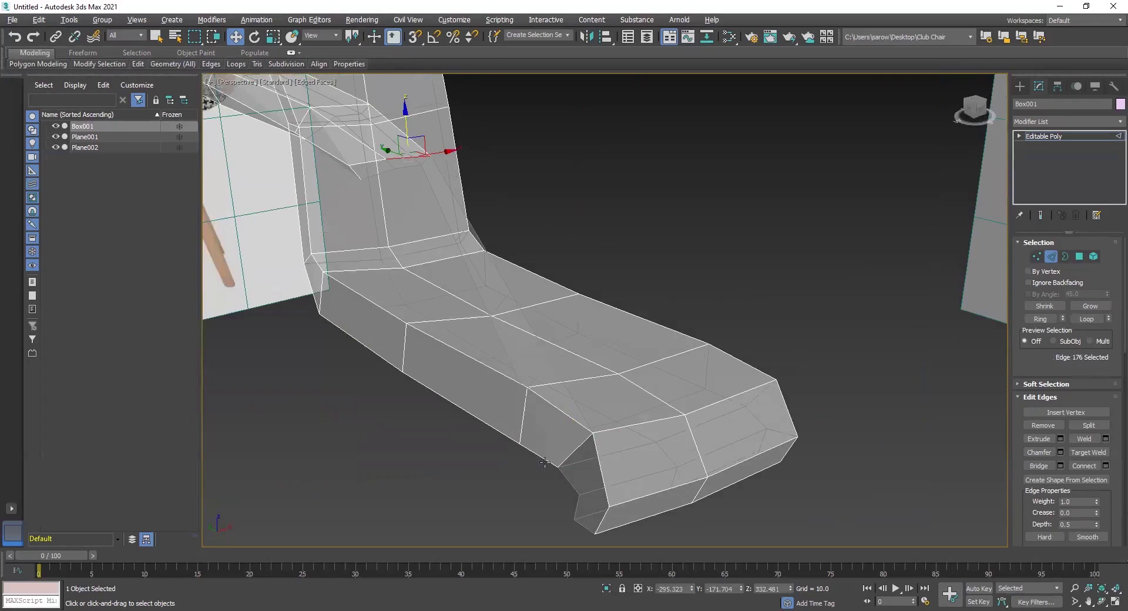
pyautogui.keyDown('ctrl'); pyautogui.click(595, 470); pyautogui.keyUp('ctrl')
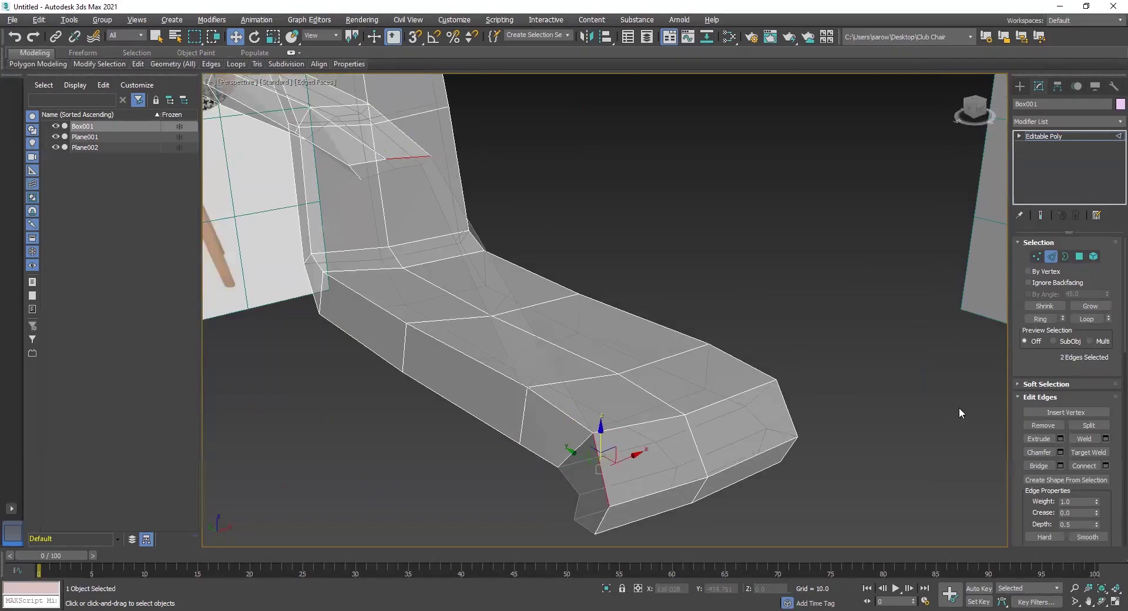
pyautogui.click(1038, 465)
pyautogui.keyDown('alt'); pyautogui.moveTo(611, 423); pyautogui.dragTo(514, 429, button='middle'); pyautogui.keyUp('alt')
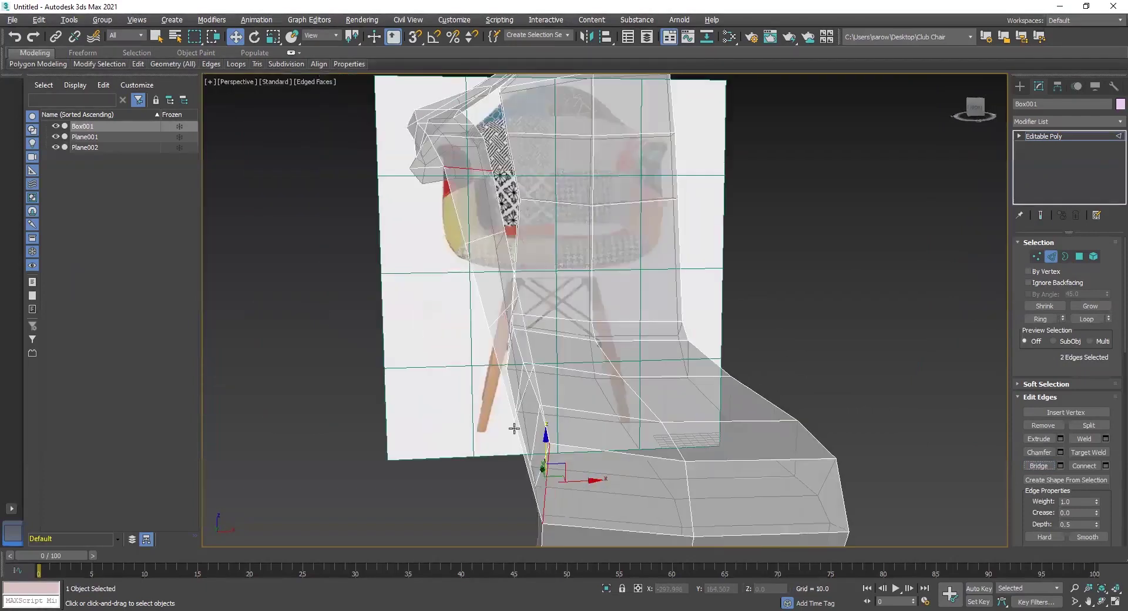
# Step: Bridge an edge on the armrest's open end to the matching edge at the seat's front corner
pyautogui.hotkey('shift', 'z')
pyautogui.click(358, 168)
pyautogui.moveTo(582, 451)
pyautogui.keyDown('alt'); pyautogui.mouseDown(button='middle')
pyautogui.moveTo(603, 465)
pyautogui.moveTo(589, 437)
pyautogui.mouseUp(button='middle'); pyautogui.keyUp('alt')
pyautogui.keyDown('ctrl'); pyautogui.click(590, 437); pyautogui.keyUp('ctrl')
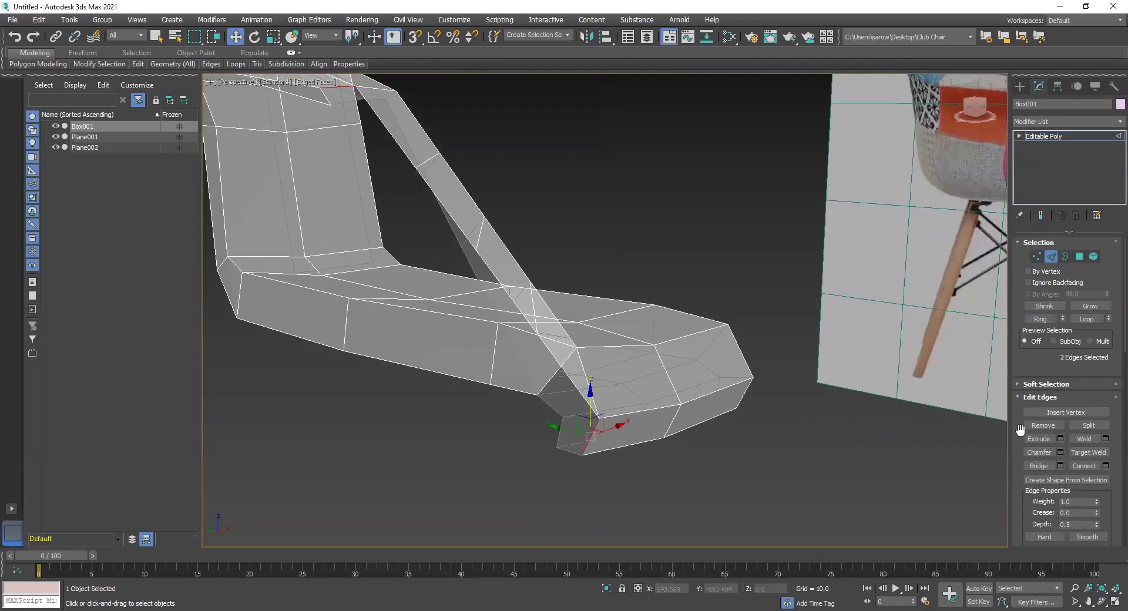
pyautogui.click(1039, 465)
pyautogui.keyDown('alt'); pyautogui.moveTo(487, 333); pyautogui.dragTo(526, 325, button='middle'); pyautogui.keyUp('alt')
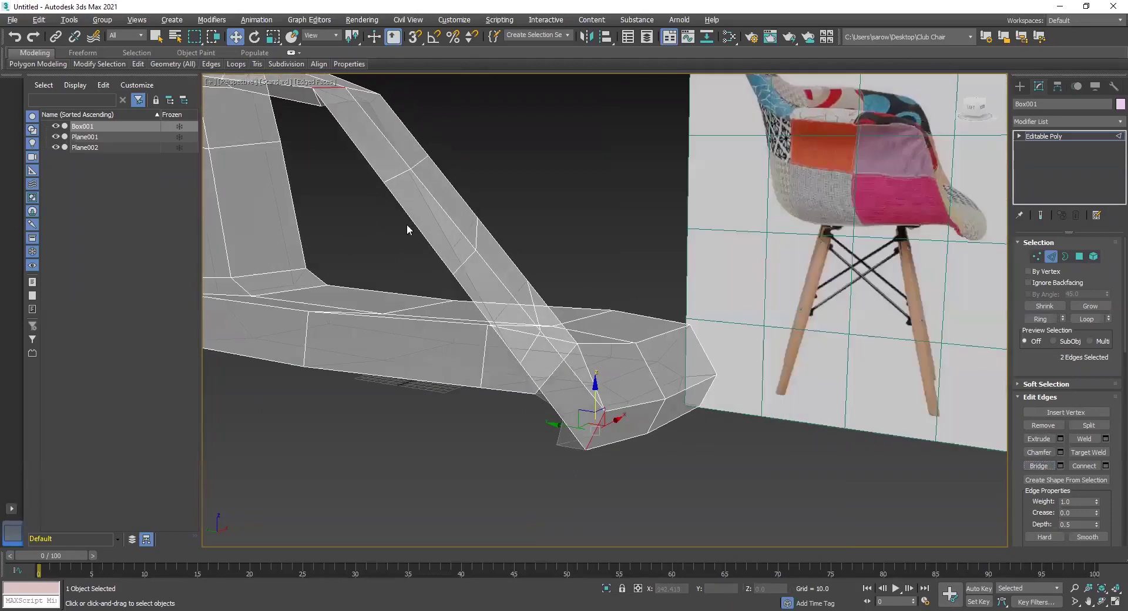
# Step: Bridge a second pair of open edges between the armrest's end and the seat's front corner
pyautogui.keyDown('alt'); pyautogui.moveTo(407, 226); pyautogui.dragTo(460, 323, button='middle'); pyautogui.keyUp('alt')
pyautogui.click(417, 251)
pyautogui.keyDown('alt'); pyautogui.moveTo(480, 379); pyautogui.dragTo(668, 370, button='middle'); pyautogui.keyUp('alt')
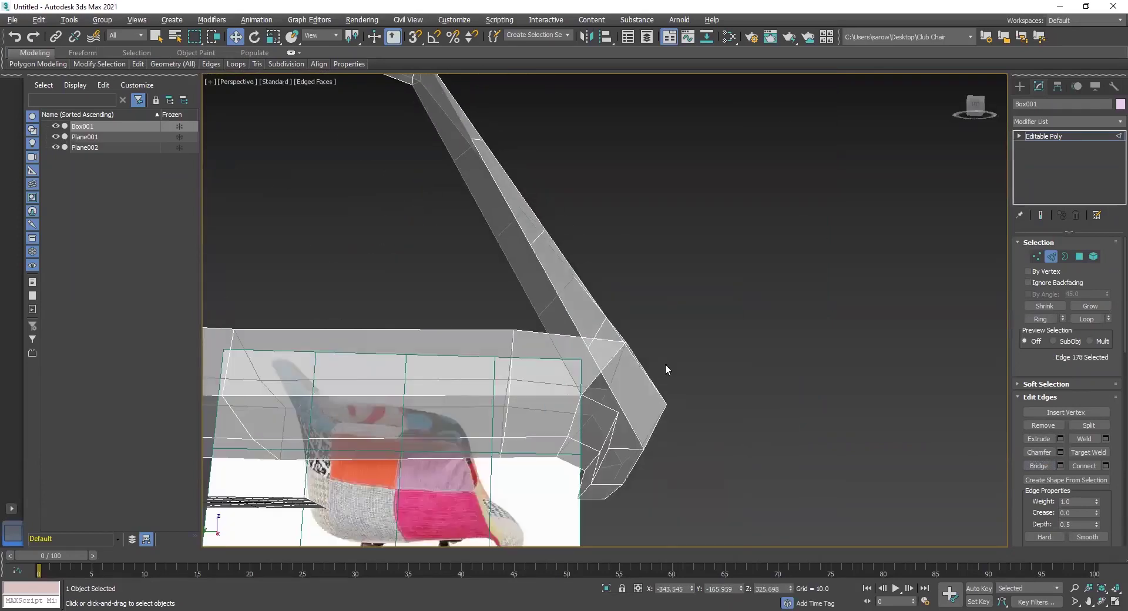
pyautogui.keyDown('alt'); pyautogui.moveTo(617, 438); pyautogui.dragTo(614, 448, button='middle'); pyautogui.keyUp('alt')
pyautogui.keyDown('ctrl'); pyautogui.click(614, 448); pyautogui.keyUp('ctrl')
pyautogui.click(1042, 466)
# Step: Bridge the open edge on the inner side of the armrest's end to the short edge at the seat's corner
pyautogui.keyDown('alt'); pyautogui.moveTo(270, 453); pyautogui.dragTo(524, 302, button='middle'); pyautogui.keyUp('alt')
pyautogui.moveTo(456, 263); pyautogui.dragTo(489, 436, button='middle')
pyautogui.keyDown('alt'); pyautogui.moveTo(489, 436); pyautogui.dragTo(527, 397, button='middle'); pyautogui.keyUp('alt')
pyautogui.click(491, 241)
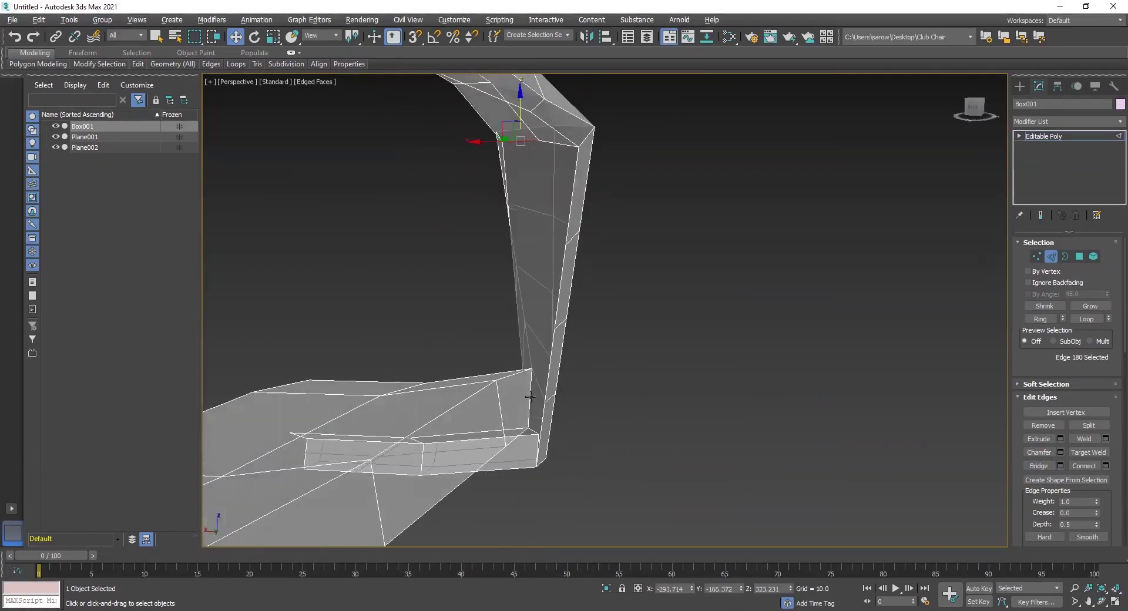
pyautogui.keyDown('ctrl'); pyautogui.click(529, 399); pyautogui.keyUp('ctrl')
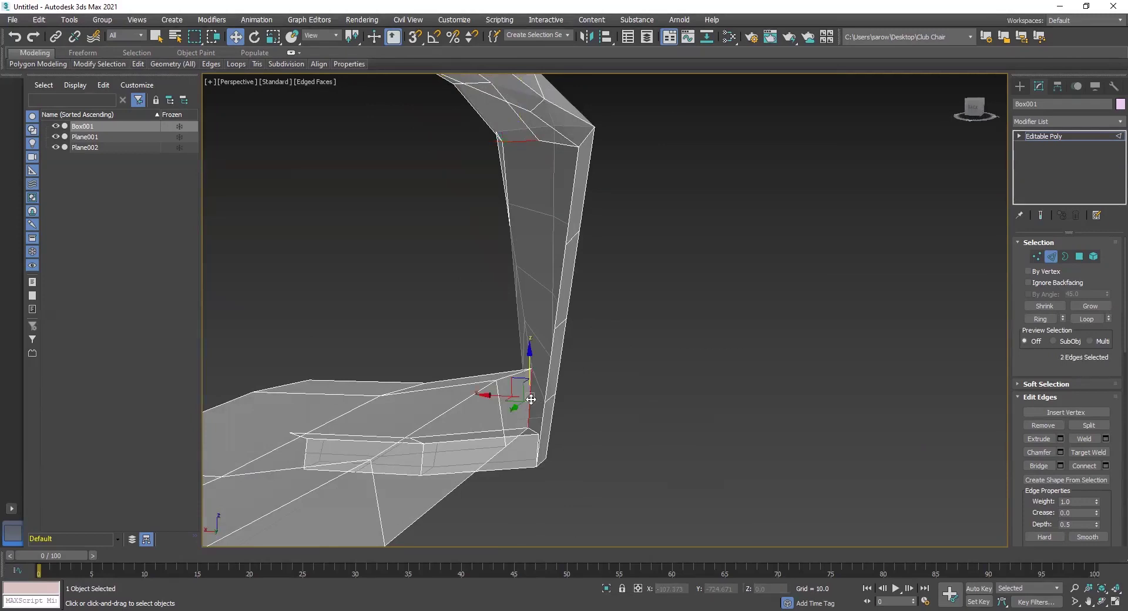
pyautogui.scroll(6, 530, 393)
pyautogui.keyDown('alt'); pyautogui.moveTo(559, 379); pyautogui.dragTo(519, 359, button='middle'); pyautogui.keyUp('alt')
pyautogui.scroll(3, 520, 428)
pyautogui.moveTo(520, 428)
pyautogui.keyDown('alt'); pyautogui.mouseDown(button='middle')
pyautogui.moveTo(527, 444)
pyautogui.moveTo(507, 436)
pyautogui.mouseUp(button='middle'); pyautogui.keyUp('alt')
pyautogui.click(544, 448)
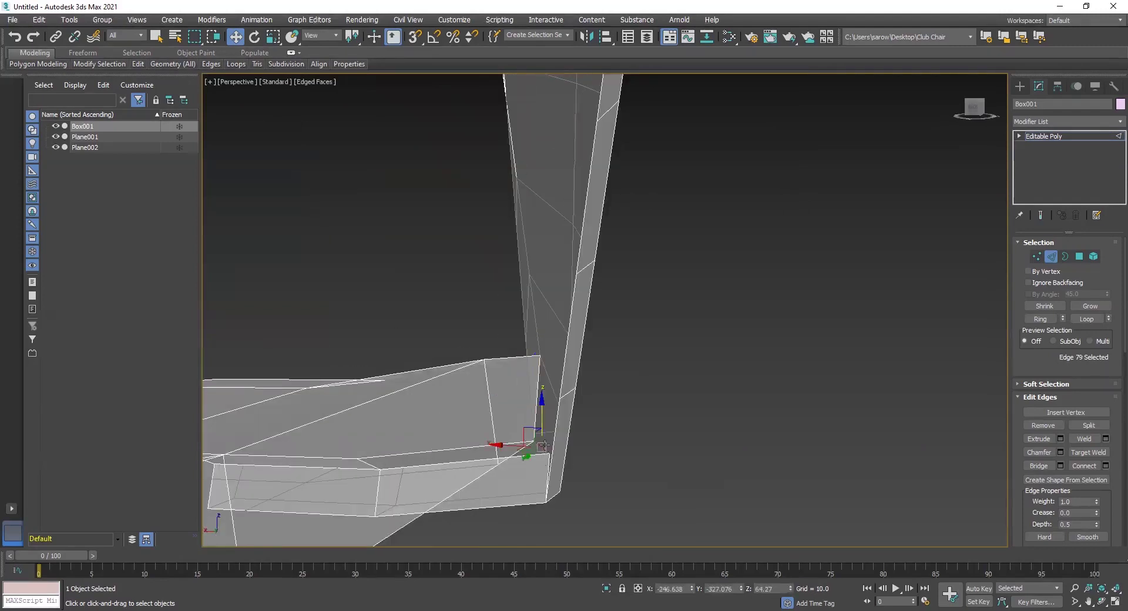
pyautogui.keyDown('alt'); pyautogui.moveTo(542, 392); pyautogui.dragTo(558, 343, button='middle'); pyautogui.keyUp('alt')
pyautogui.scroll(-3, 558, 343)
pyautogui.keyDown('alt'); pyautogui.moveTo(564, 88); pyautogui.dragTo(567, 118, button='middle'); pyautogui.keyUp('alt')
pyautogui.moveTo(567, 118); pyautogui.dragTo(573, 223, button='middle')
pyautogui.click(550, 206)
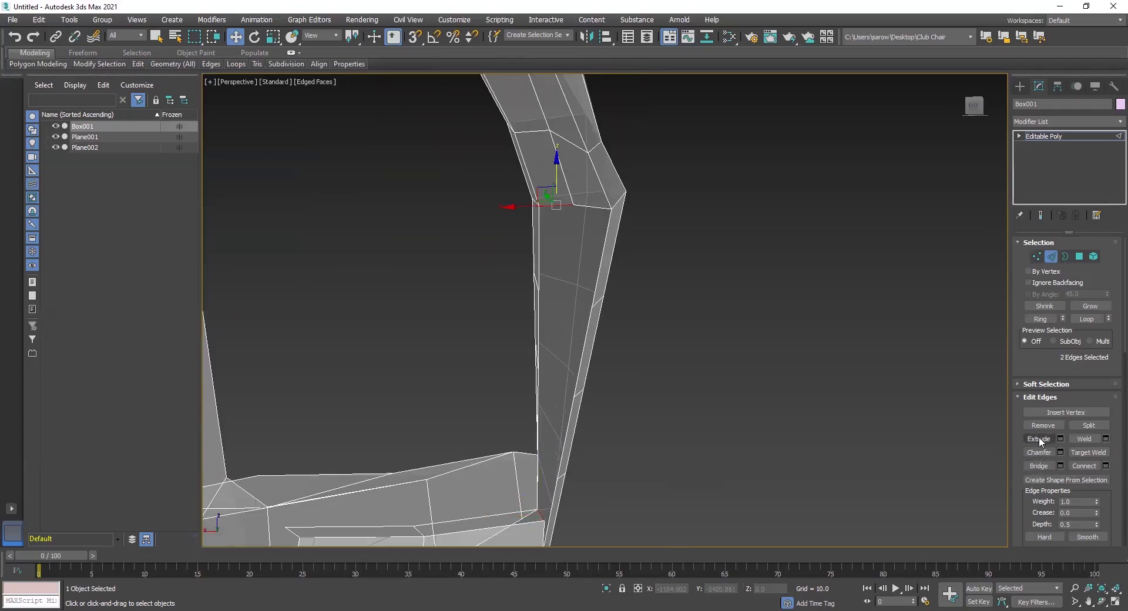
pyautogui.click(1039, 465)
# Step: Bridge the last open edge of the armrest's end to the seat's front corner edge, closing the arm support, and clear the edge selection
pyautogui.moveTo(656, 389); pyautogui.dragTo(643, 265, button='middle')
pyautogui.keyDown('alt'); pyautogui.moveTo(643, 265); pyautogui.dragTo(626, 335, button='middle'); pyautogui.keyUp('alt')
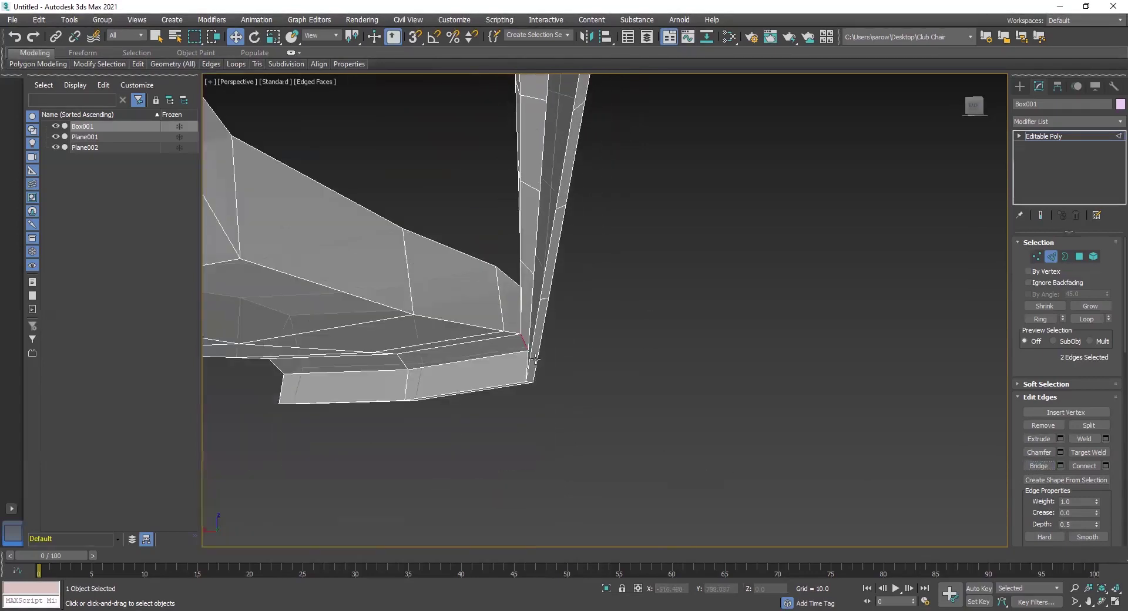
pyautogui.scroll(3, 533, 361)
pyautogui.keyDown('alt'); pyautogui.moveTo(504, 378); pyautogui.dragTo(515, 376, button='middle'); pyautogui.keyUp('alt')
pyautogui.click(488, 350)
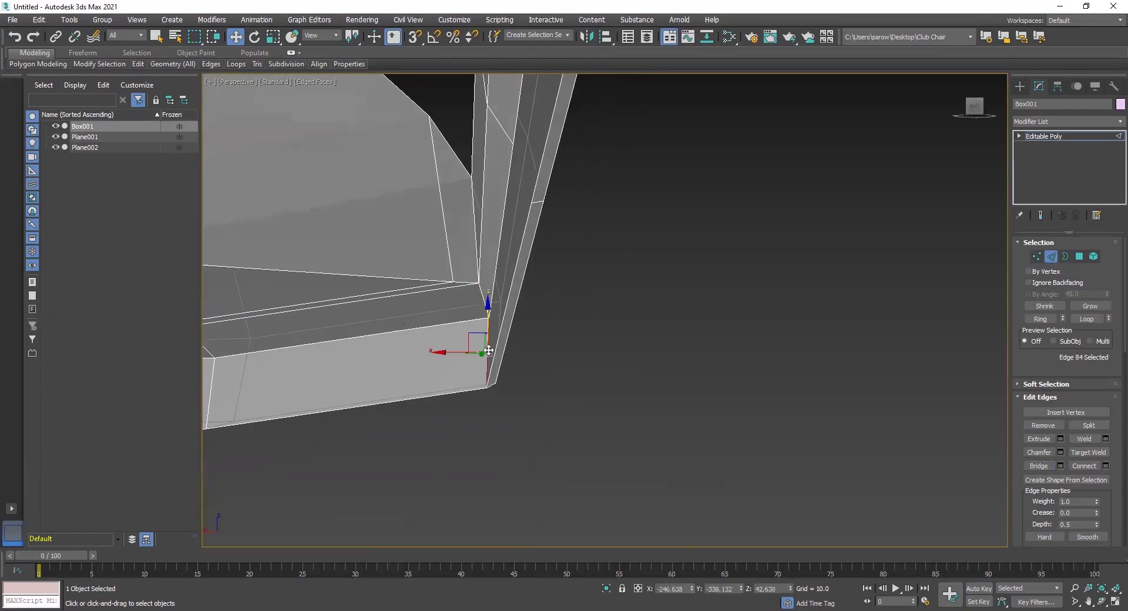
pyautogui.keyDown('alt'); pyautogui.moveTo(539, 322); pyautogui.dragTo(549, 297, button='middle'); pyautogui.keyUp('alt')
pyautogui.scroll(-3, 549, 297)
pyautogui.moveTo(531, 356); pyautogui.dragTo(551, 303, button='middle')
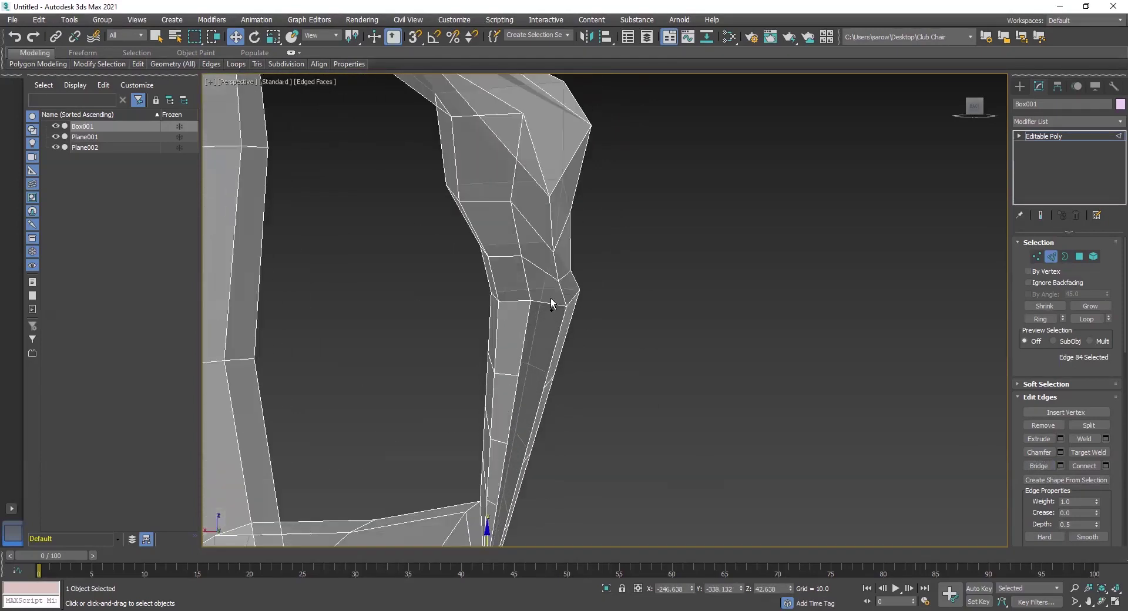
pyautogui.keyDown('ctrl'); pyautogui.click(550, 305); pyautogui.keyUp('ctrl')
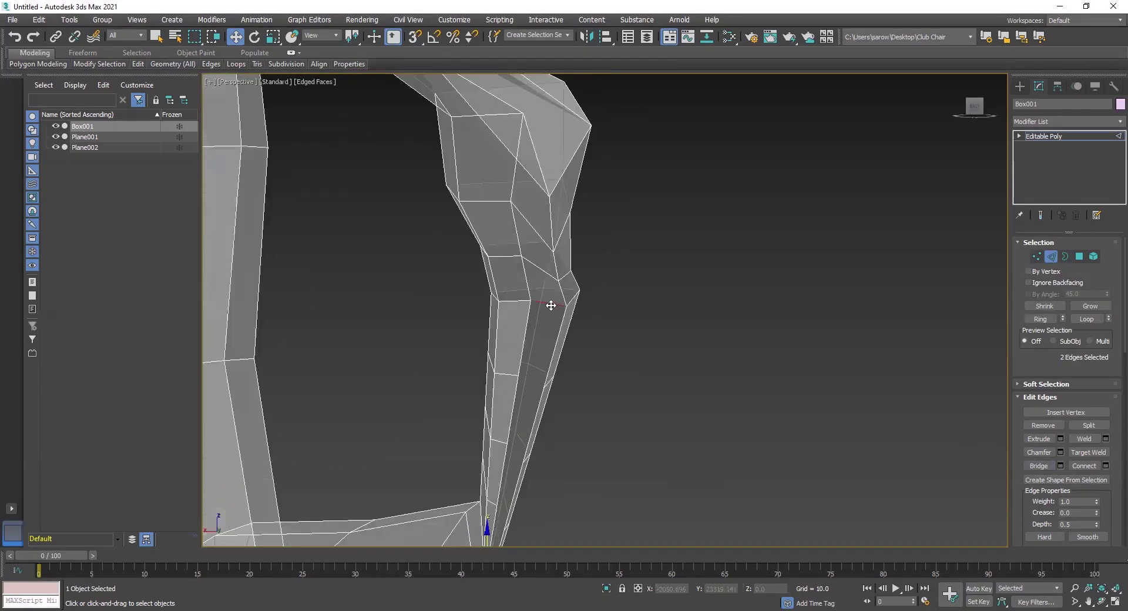
pyautogui.click(1040, 467)
pyautogui.click(849, 319)
pyautogui.keyDown('alt'); pyautogui.moveTo(826, 315); pyautogui.dragTo(662, 420, button='middle'); pyautogui.keyUp('alt')
pyautogui.keyDown('alt'); pyautogui.moveTo(646, 368); pyautogui.dragTo(656, 376, button='middle'); pyautogui.keyUp('alt')
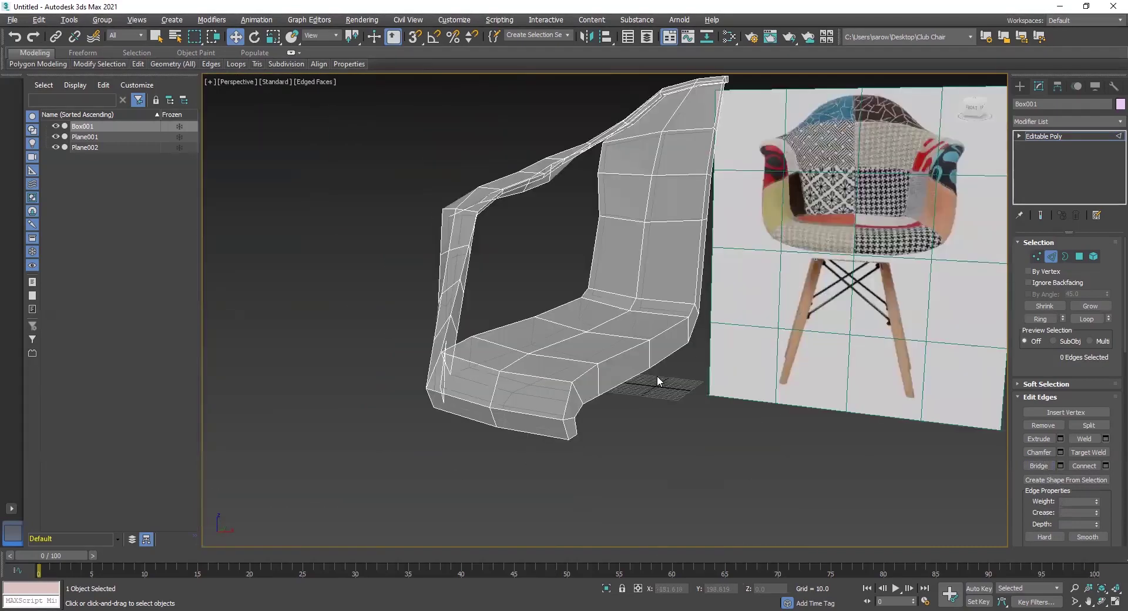
pyautogui.hotkey('shift', 'z')
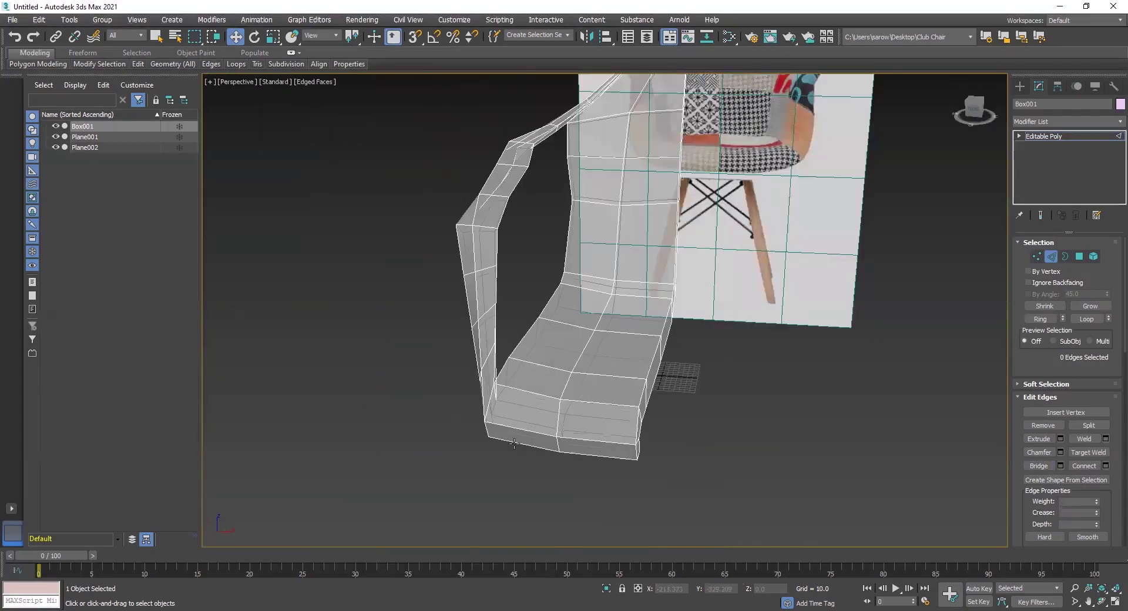
# Step: In the front view, move the arm support's upper row of six vertices outward to match the reference chair's outer contour
pyautogui.hotkey('alt', 'w')
pyautogui.hotkey('alt', 'w')
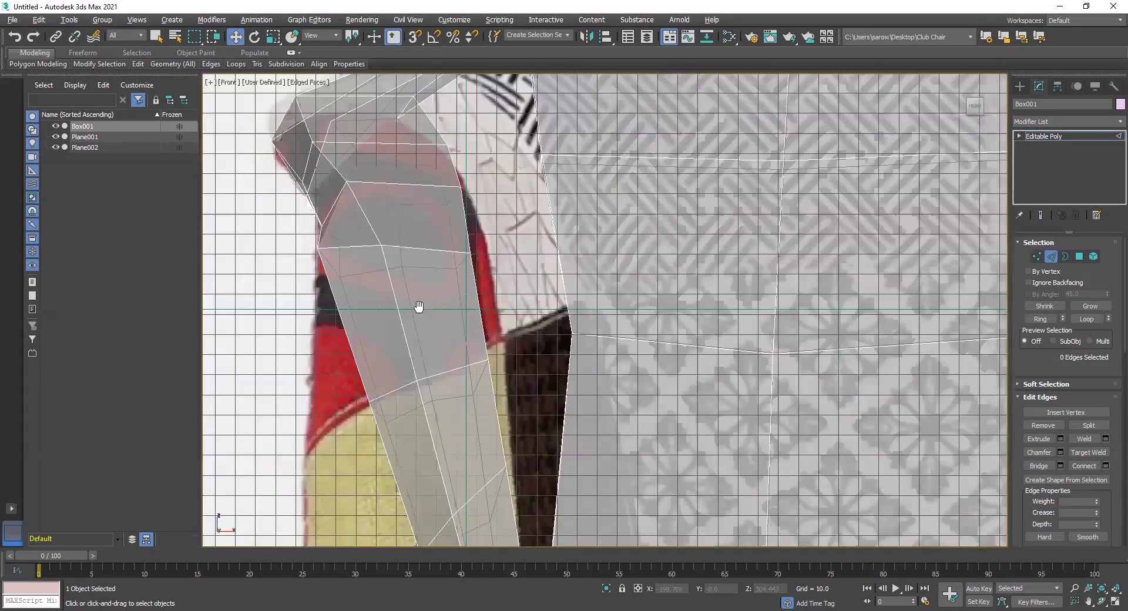
pyautogui.scroll(-5, 428, 339)
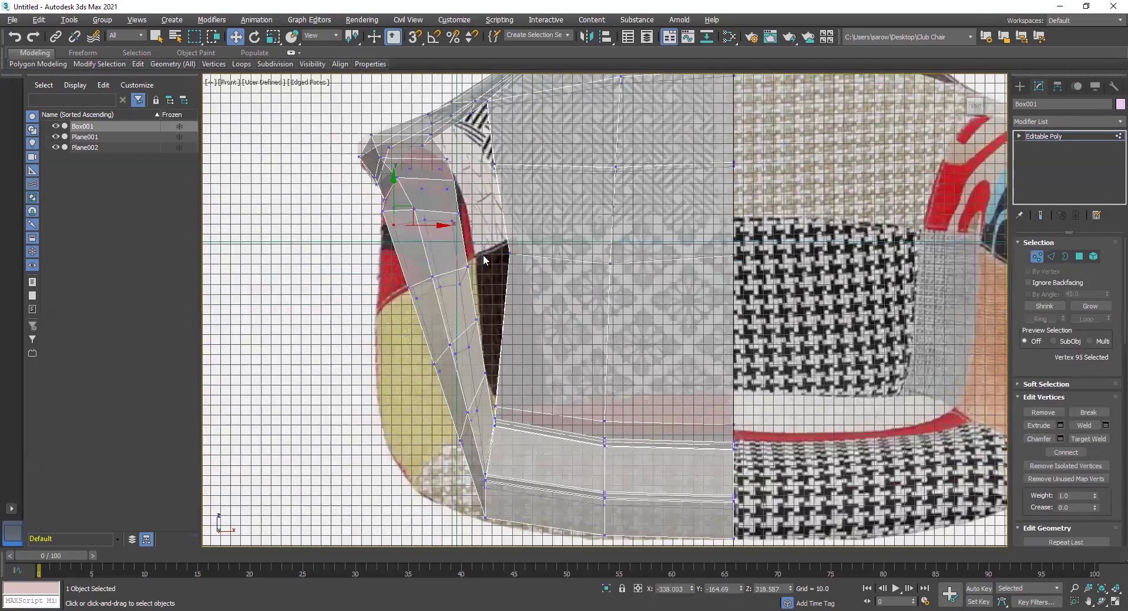
pyautogui.keyDown('ctrl'); pyautogui.click(493, 284); pyautogui.keyUp('ctrl')
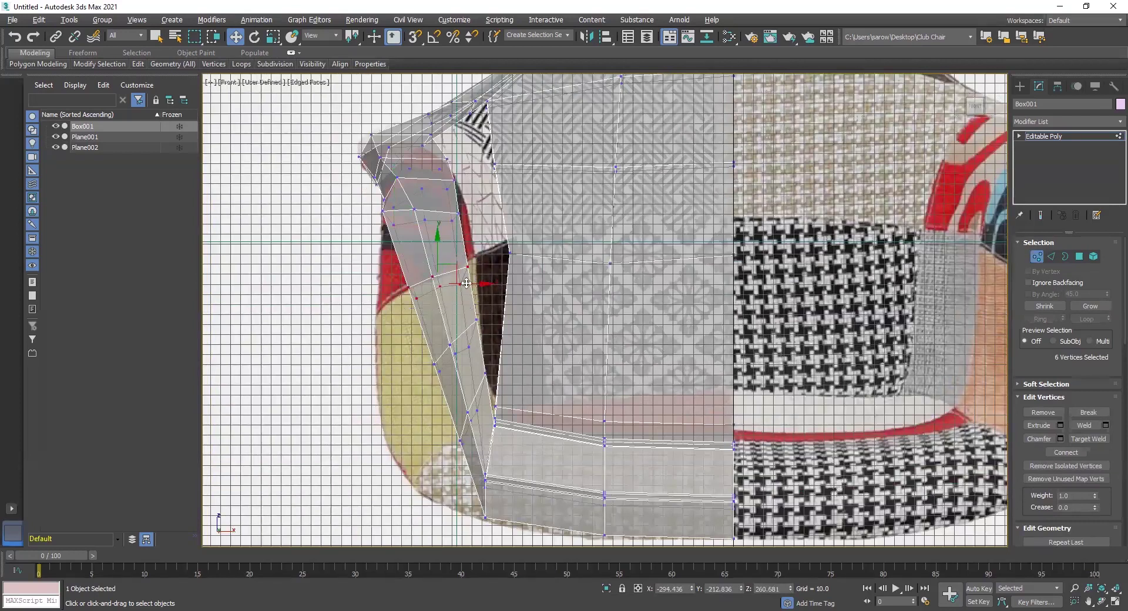
pyautogui.moveTo(464, 283)
pyautogui.mouseDown()
pyautogui.moveTo(443, 283)
pyautogui.moveTo(478, 283)
pyautogui.mouseUp()
pyautogui.press('r')
pyautogui.press('w')
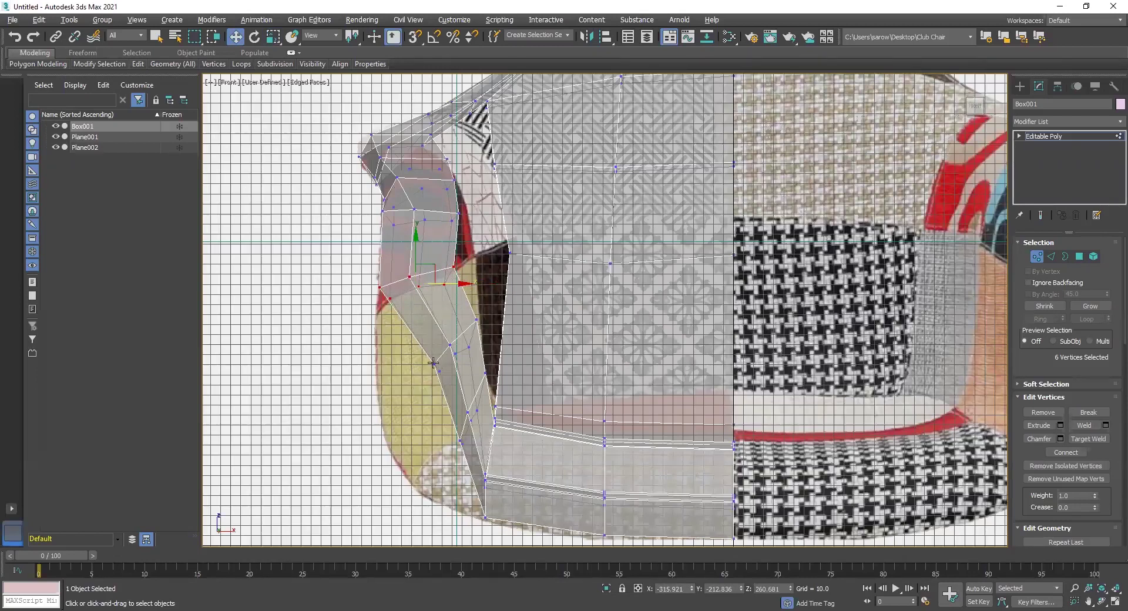
# Step: Move, rotate and scale the arm support's middle row of six vertices to the reference outline, and readjust the row above it
pyautogui.moveTo(472, 289); pyautogui.dragTo(474, 271, button='middle')
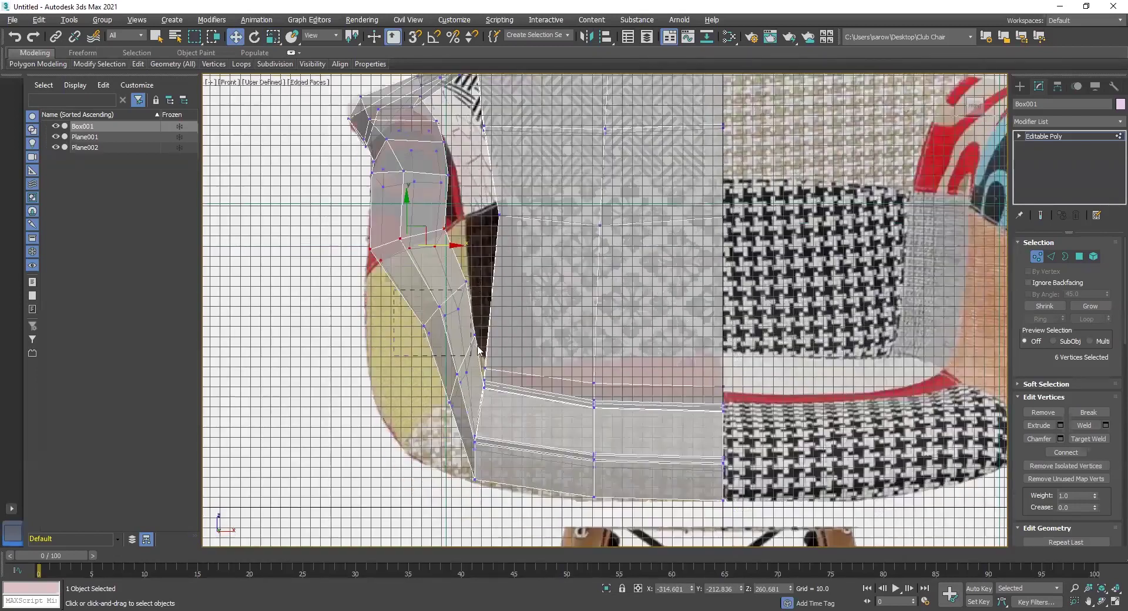
pyautogui.moveTo(477, 274); pyautogui.dragTo(454, 337)
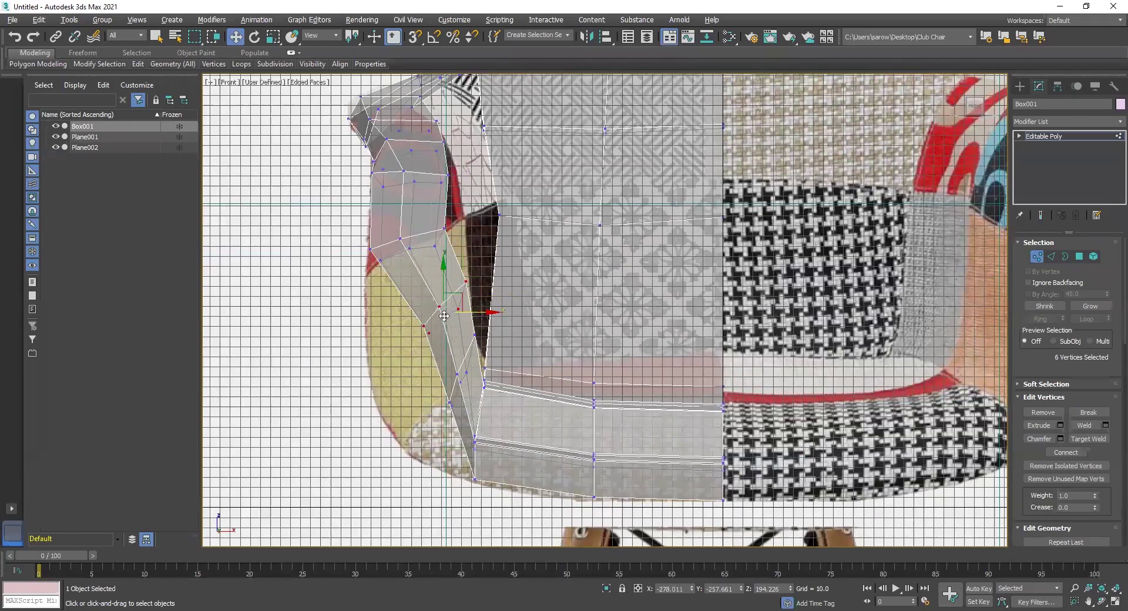
pyautogui.press('e')
pyautogui.moveTo(453, 283); pyautogui.dragTo(453, 307)
pyautogui.press('r')
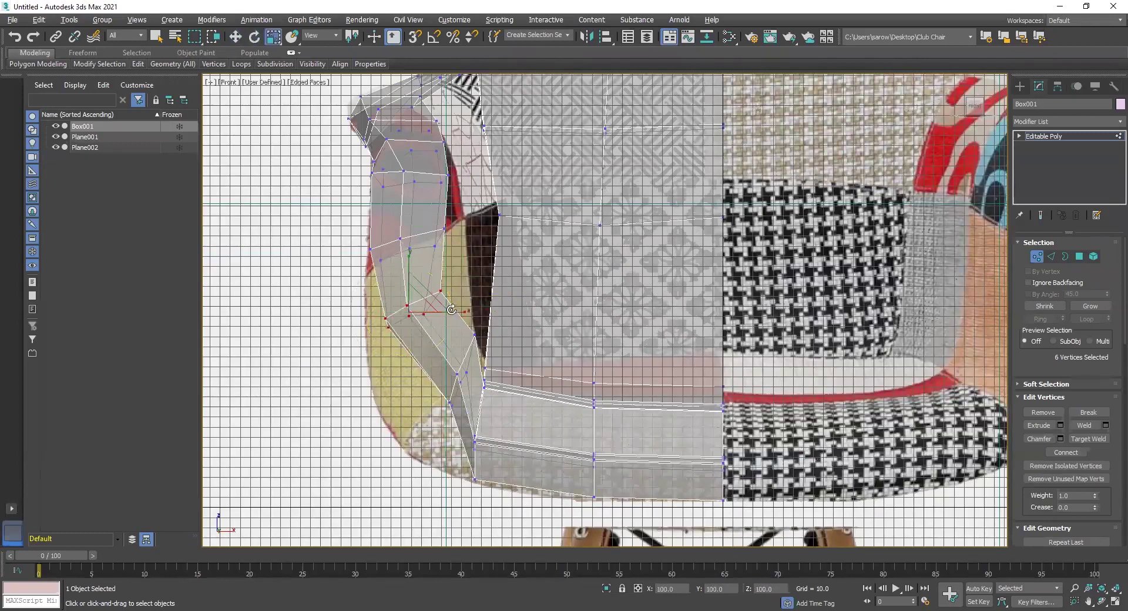
pyautogui.press('w')
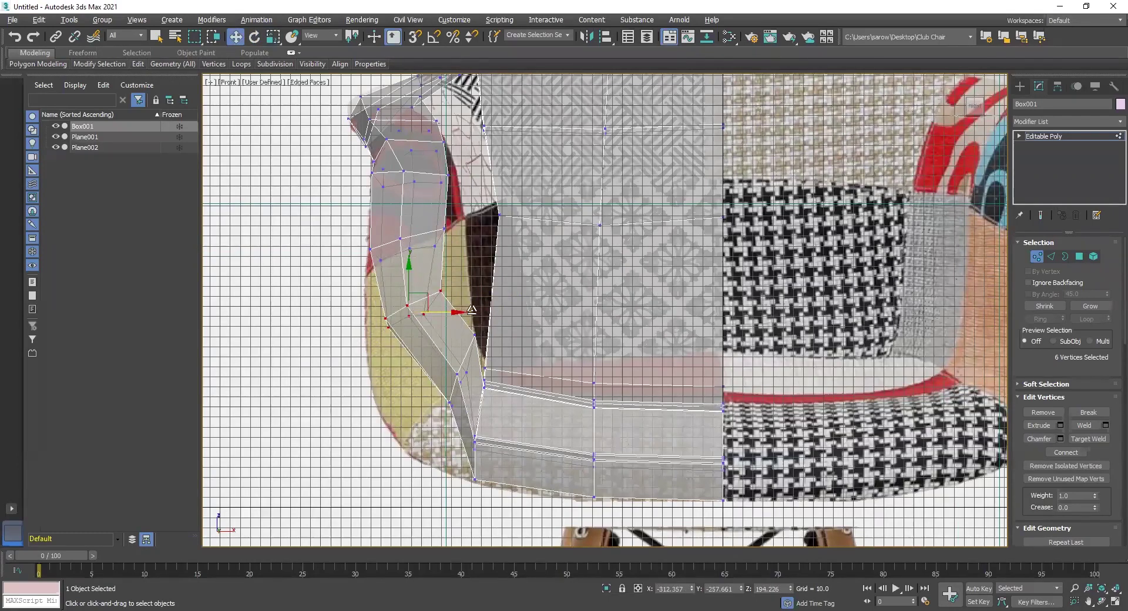
pyautogui.moveTo(428, 295); pyautogui.dragTo(448, 324)
pyautogui.press('r')
pyautogui.press('w')
pyautogui.moveTo(325, 291); pyautogui.dragTo(452, 246)
pyautogui.moveTo(453, 353); pyautogui.dragTo(457, 258, button='middle')
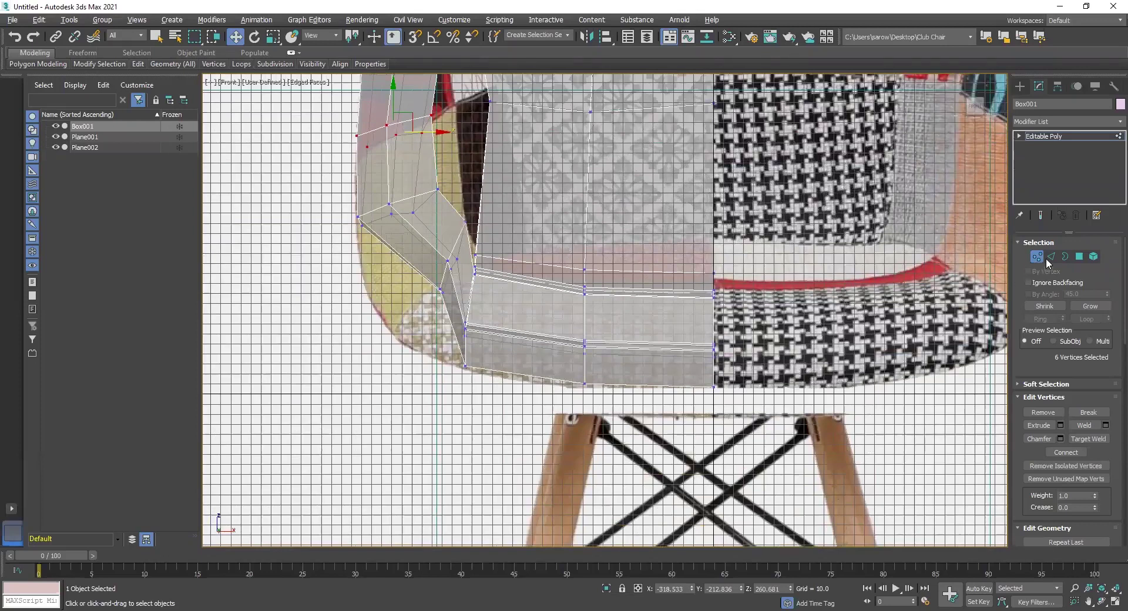
# Step: Move, rotate and scale the arm support's lowest six-edge loop outward so it follows the reference's rounded lower corner
pyautogui.click(1051, 256)
pyautogui.doubleClick(455, 245)
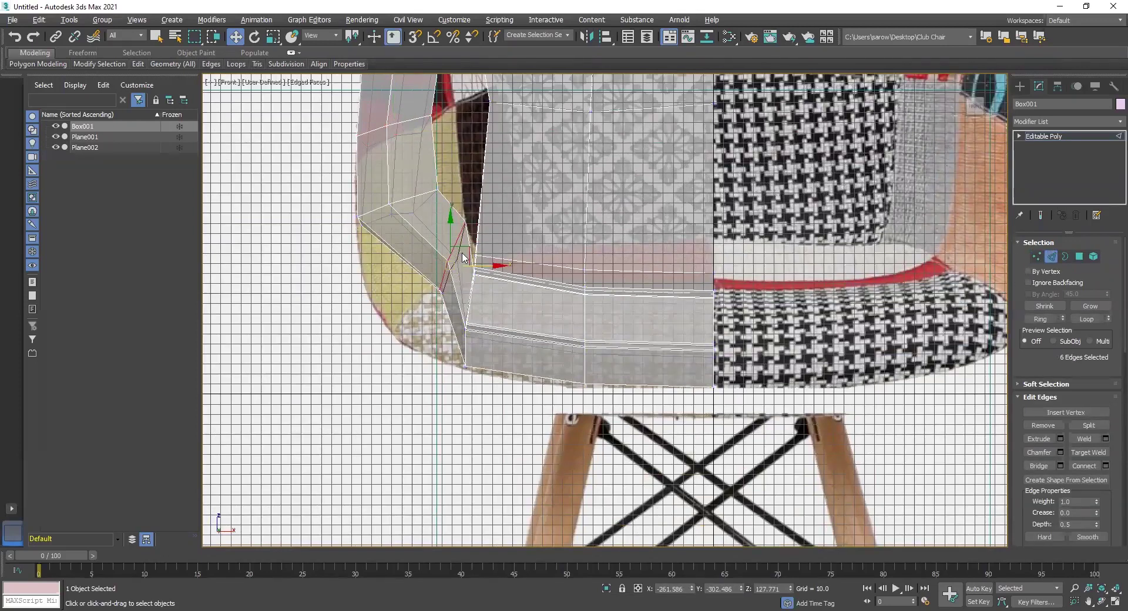
pyautogui.moveTo(442, 275); pyautogui.dragTo(453, 298)
pyautogui.press('e')
pyautogui.press('r')
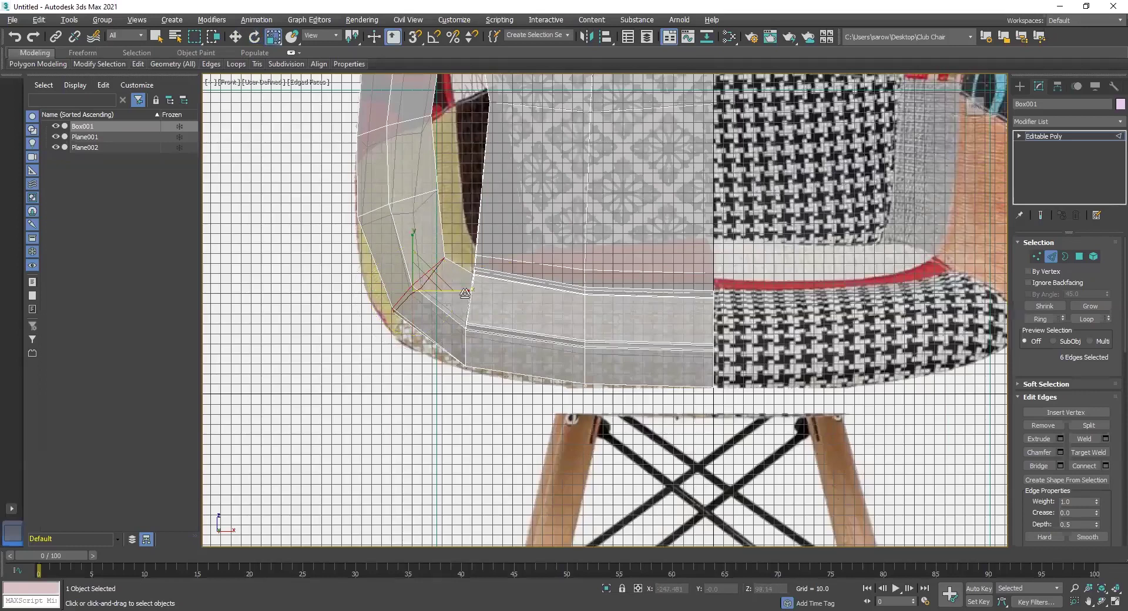
pyautogui.moveTo(465, 293); pyautogui.dragTo(481, 289)
pyautogui.press('w')
pyautogui.moveTo(427, 276); pyautogui.dragTo(416, 280)
# Step: Examine the reshaped armrest against the front reference image, and its transition into the seat and backrest in perspective
pyautogui.scroll(-4, 423, 294)
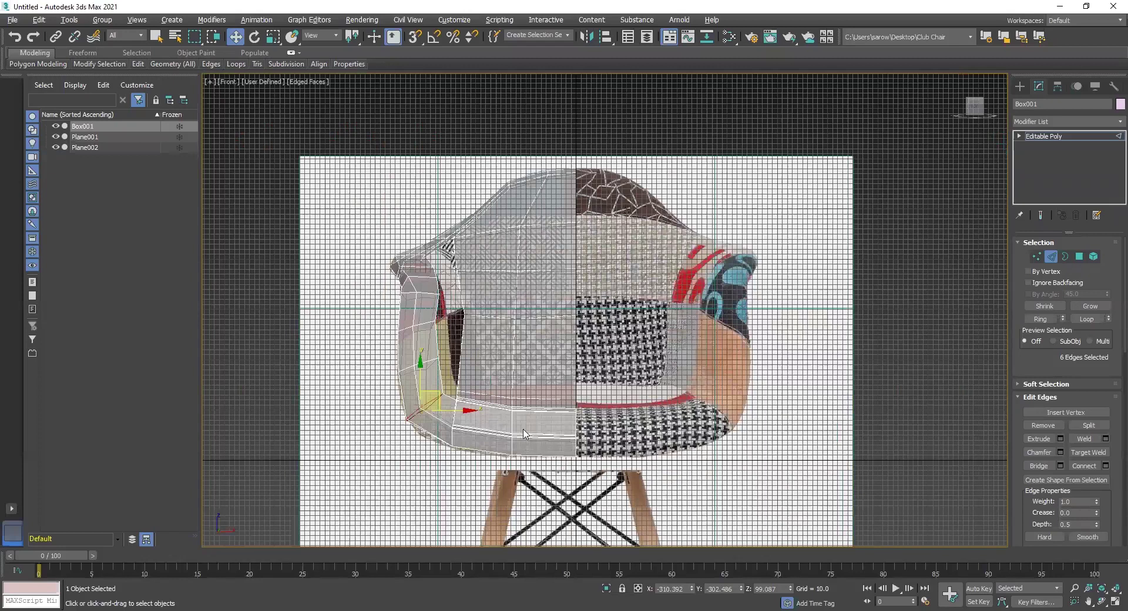
pyautogui.scroll(4, 466, 251)
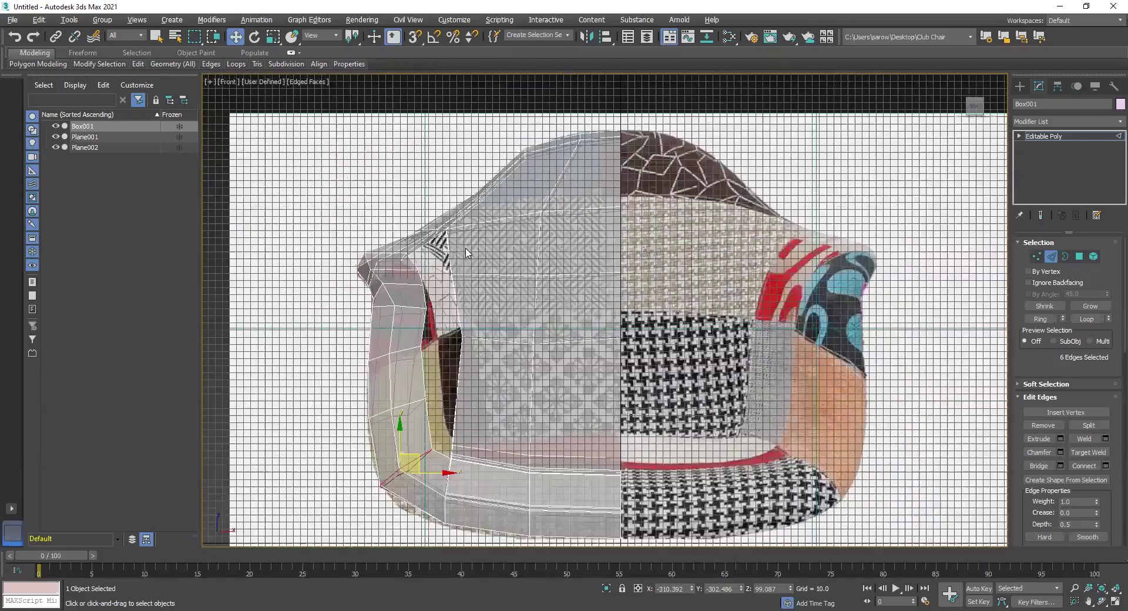
pyautogui.scroll(3, 392, 321)
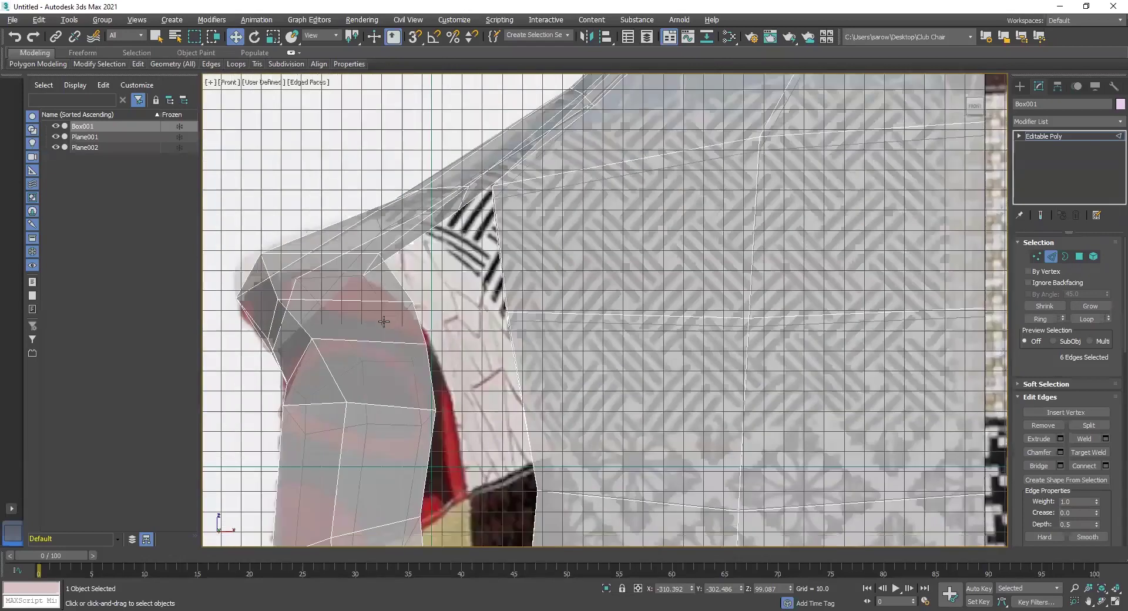
pyautogui.scroll(-2, 384, 321)
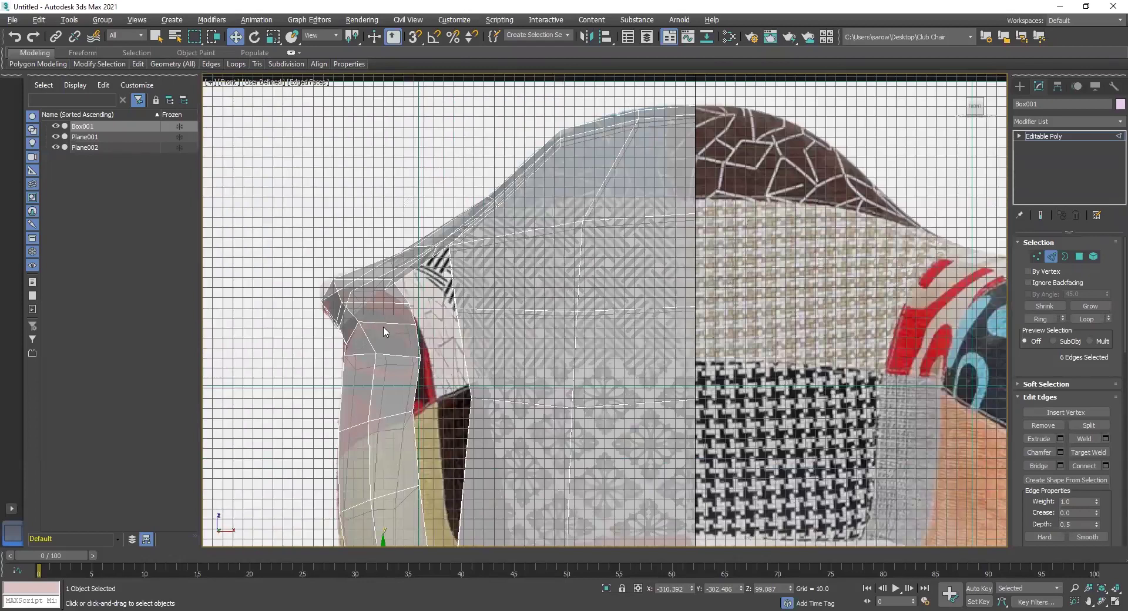
pyautogui.moveTo(494, 379); pyautogui.dragTo(474, 277, button='middle')
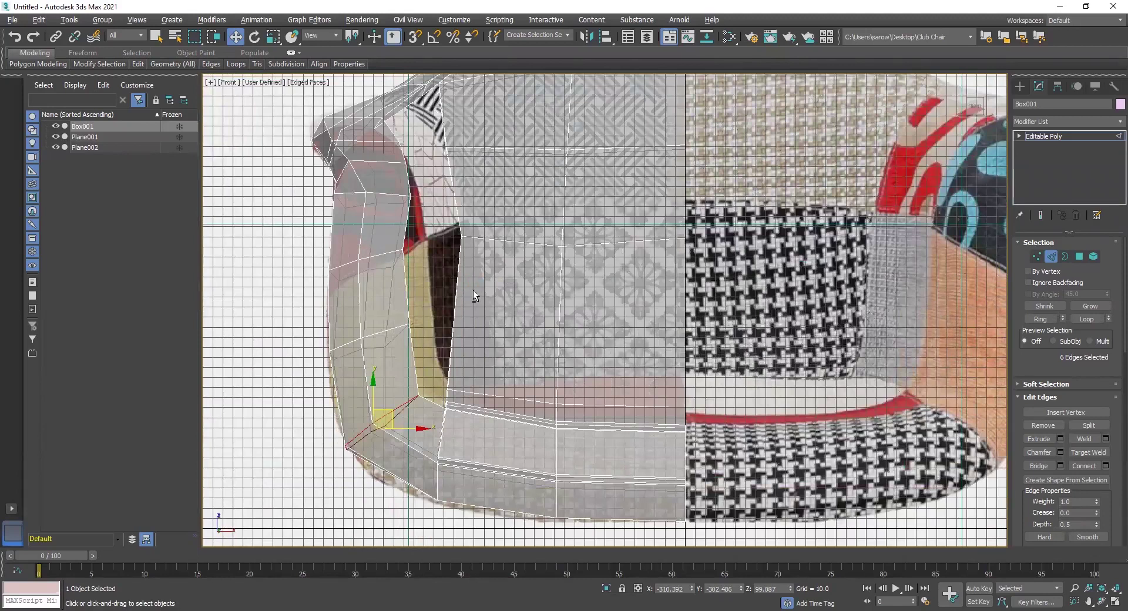
pyautogui.hotkey('alt', 'w')
pyautogui.middleClick(783, 428)
pyautogui.hotkey('alt', 'w')
pyautogui.scroll(5, 491, 318)
pyautogui.keyDown('alt'); pyautogui.moveTo(662, 301); pyautogui.dragTo(658, 329, button='middle'); pyautogui.keyUp('alt')
pyautogui.scroll(-4, 658, 330)
pyautogui.scroll(6, 679, 360)
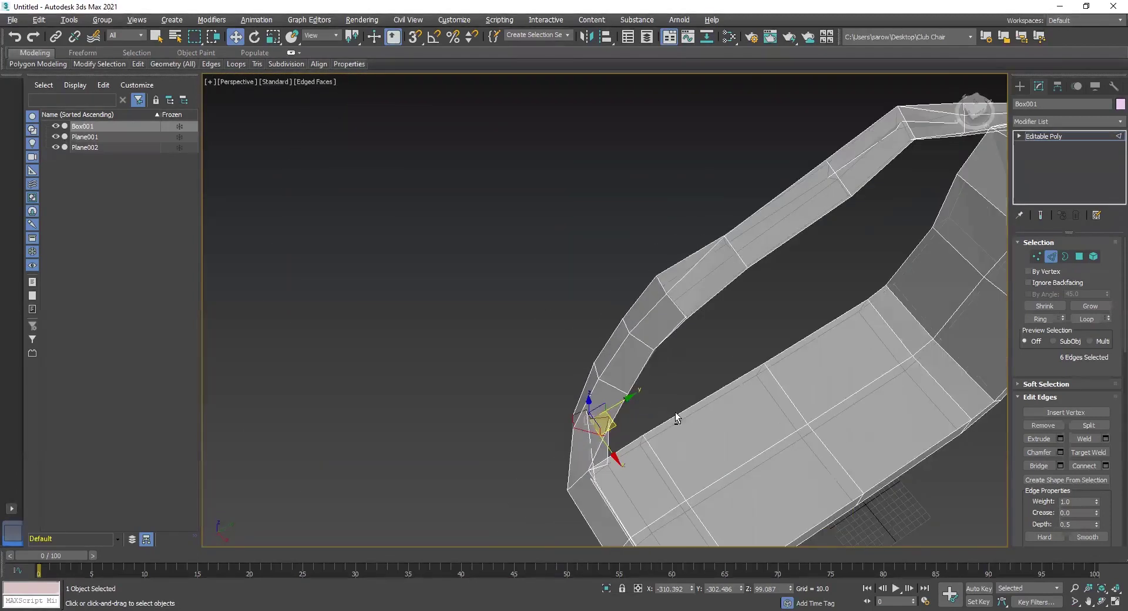
pyautogui.scroll(-4, 720, 310)
pyautogui.keyDown('alt'); pyautogui.moveTo(720, 310); pyautogui.dragTo(658, 233, button='middle'); pyautogui.keyUp('alt')
pyautogui.scroll(-4, 739, 331)
pyautogui.keyDown('alt'); pyautogui.moveTo(778, 307); pyautogui.dragTo(941, 287, button='middle'); pyautogui.keyUp('alt')
pyautogui.scroll(-5, 572, 339)
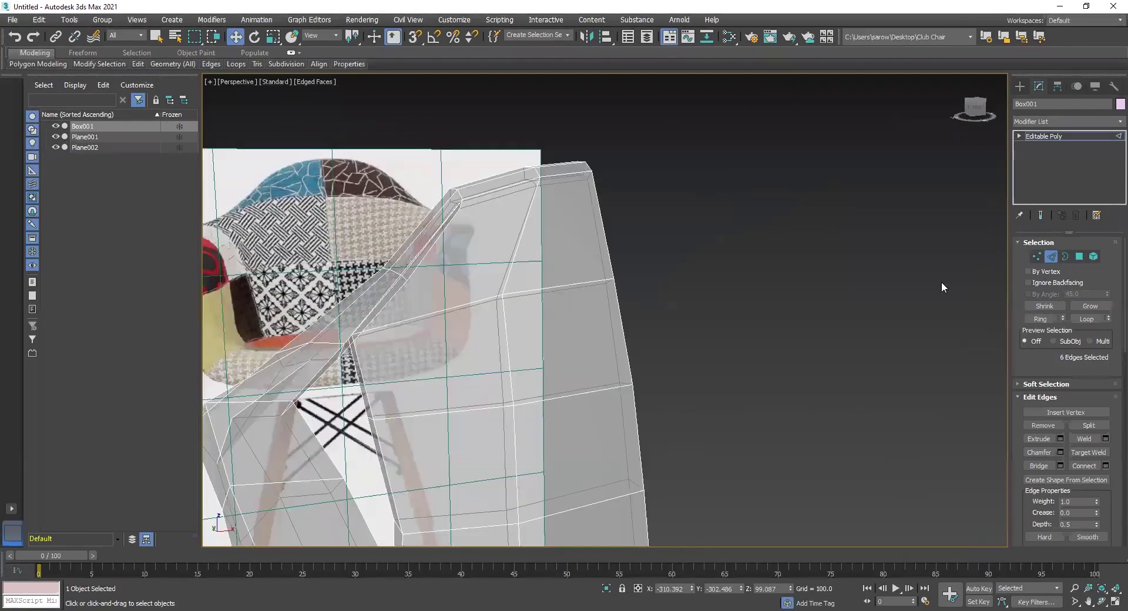
# Step: Move the two vertices at the backrest's side edge, just below the arm strip, inward and upward
pyautogui.click(1039, 255)
pyautogui.moveTo(517, 338); pyautogui.dragTo(587, 346, button='middle')
pyautogui.scroll(2, 539, 328)
pyautogui.scroll(-2, 539, 334)
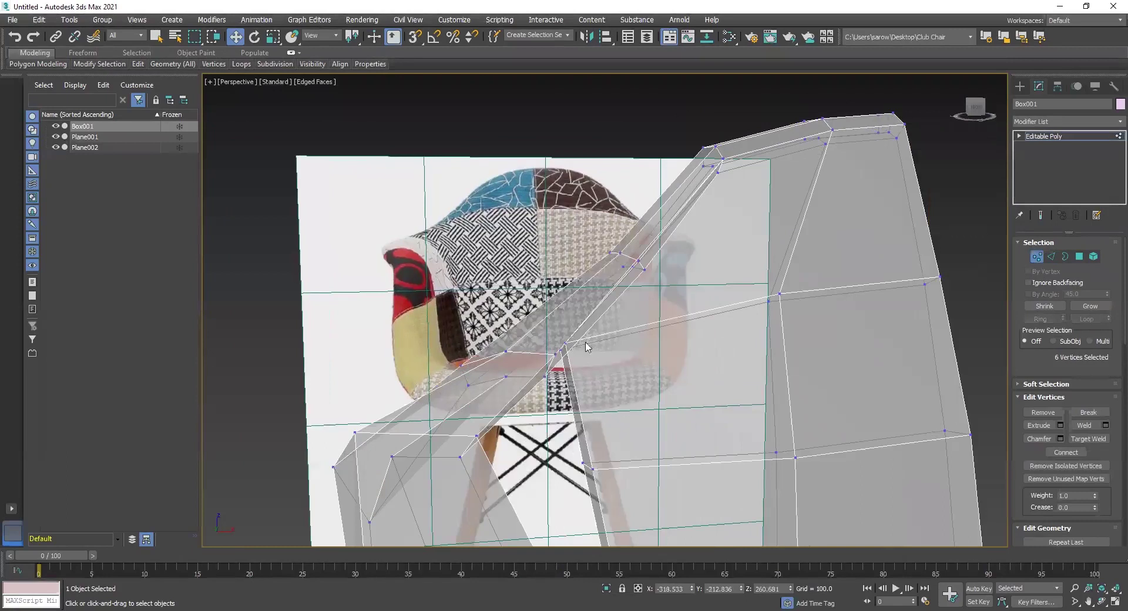
pyautogui.moveTo(557, 352); pyautogui.dragTo(617, 323)
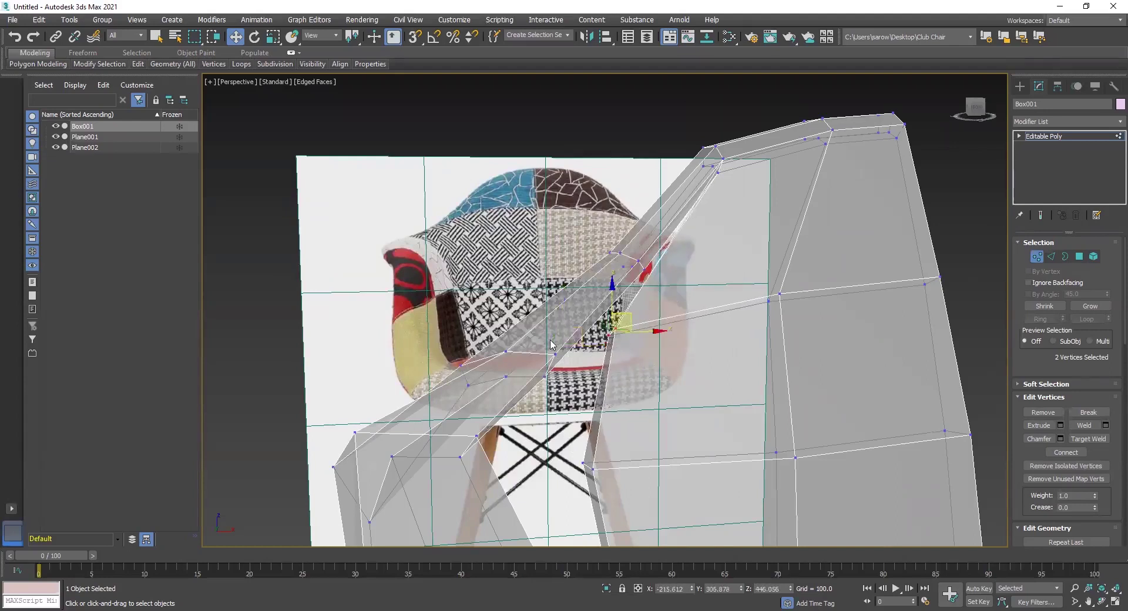
# Step: Move the arm strip's six-vertex row nearest the backrest onto the front reference outline, to X about -198.6 and Z about 485.6
pyautogui.keyDown('alt'); pyautogui.moveTo(577, 380); pyautogui.dragTo(577, 229, button='middle'); pyautogui.keyUp('alt')
pyautogui.moveTo(699, 280); pyautogui.dragTo(699, 281)
pyautogui.keyDown('alt'); pyautogui.moveTo(699, 280); pyautogui.dragTo(730, 357, button='middle'); pyautogui.keyUp('alt')
pyautogui.hotkey('alt', 'w')
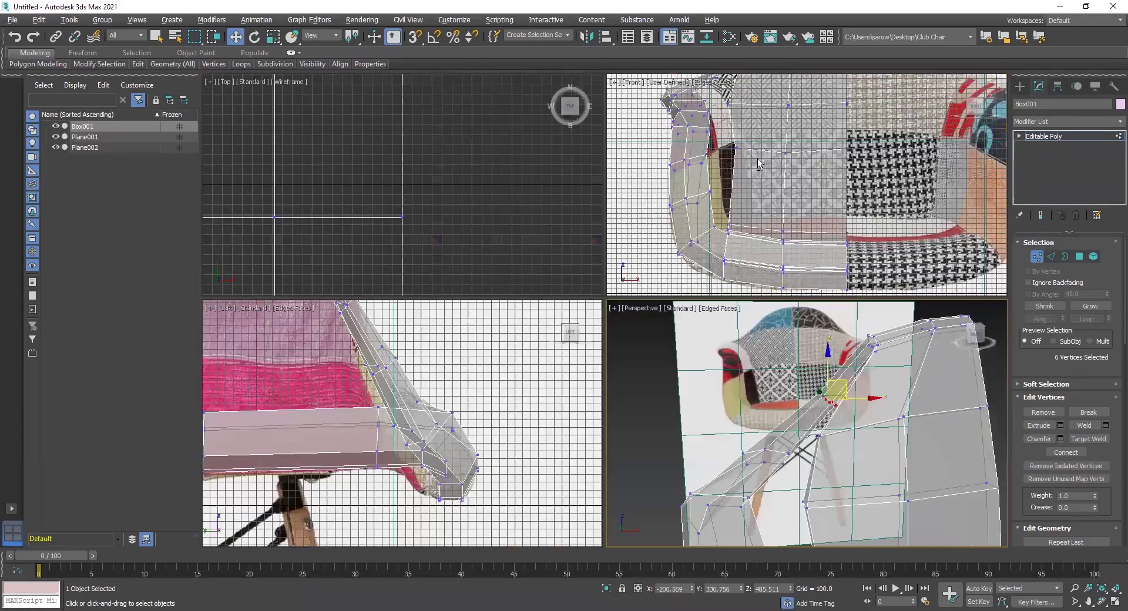
pyautogui.hotkey('alt', 'w')
pyautogui.scroll(5, 524, 232)
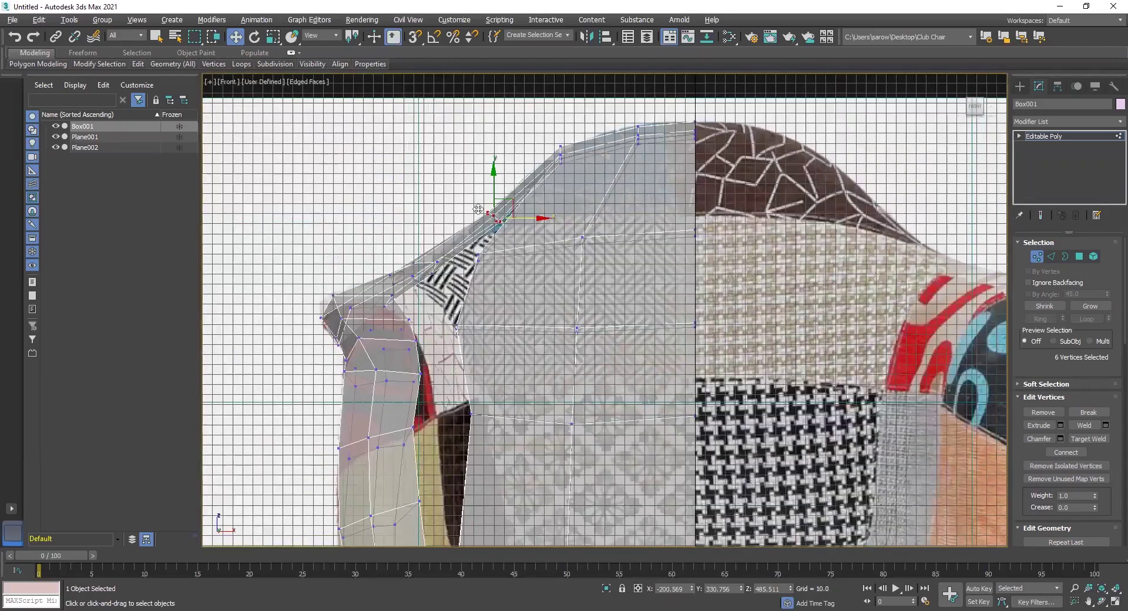
pyautogui.scroll(5, 491, 245)
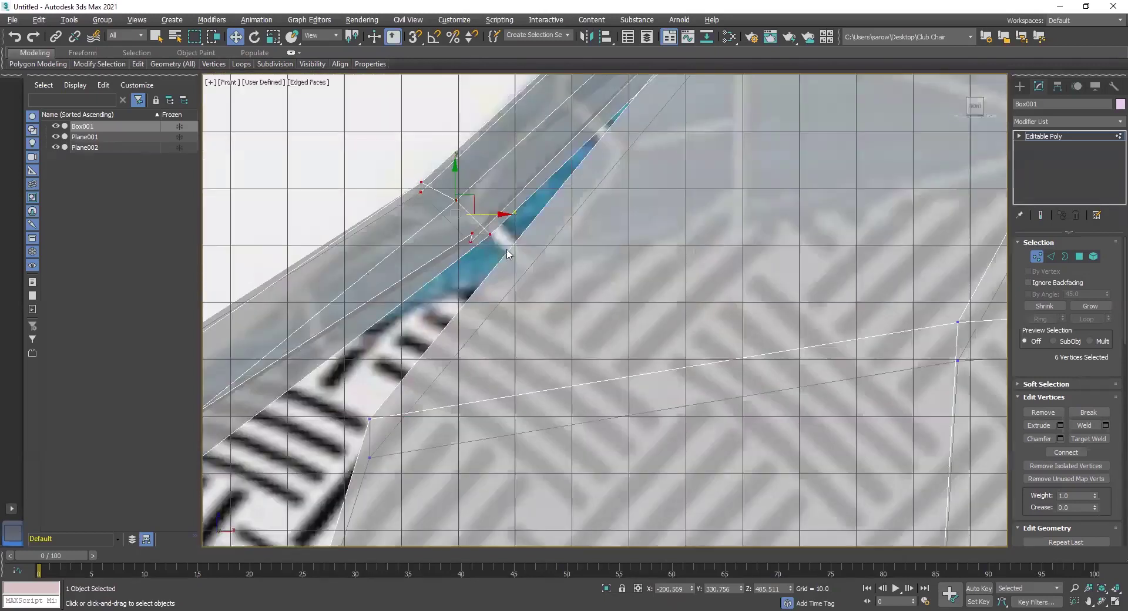
pyautogui.moveTo(466, 199)
pyautogui.mouseDown()
pyautogui.moveTo(500, 199)
pyautogui.moveTo(479, 192)
pyautogui.mouseUp()
pyautogui.scroll(-2, 511, 203)
pyautogui.moveTo(626, 201); pyautogui.dragTo(768, 149, button='middle')
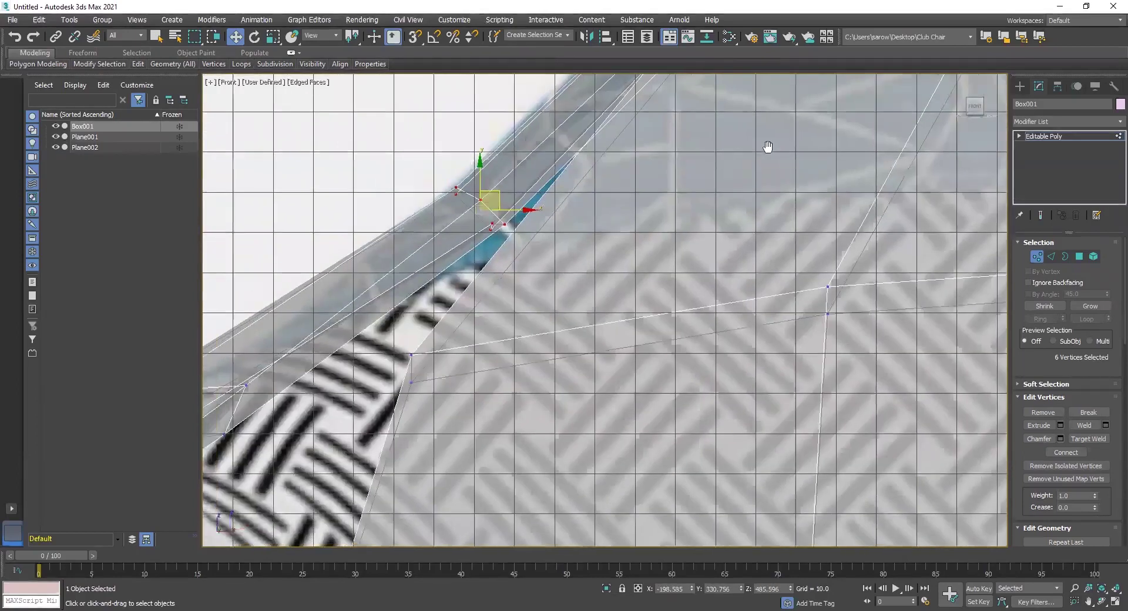
# Step: Move the arm strip's next row of six vertices inward and slightly down in the front view, to X about -277.9 and Z about 431.3
pyautogui.moveTo(431, 351); pyautogui.dragTo(550, 377, button='middle')
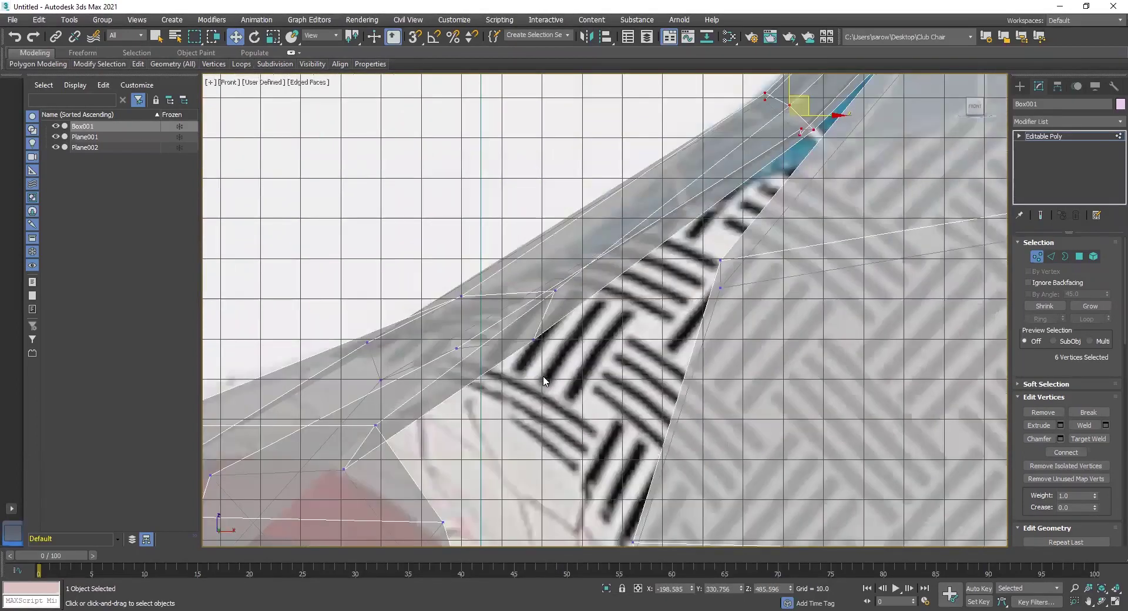
pyautogui.moveTo(337, 284); pyautogui.dragTo(589, 386)
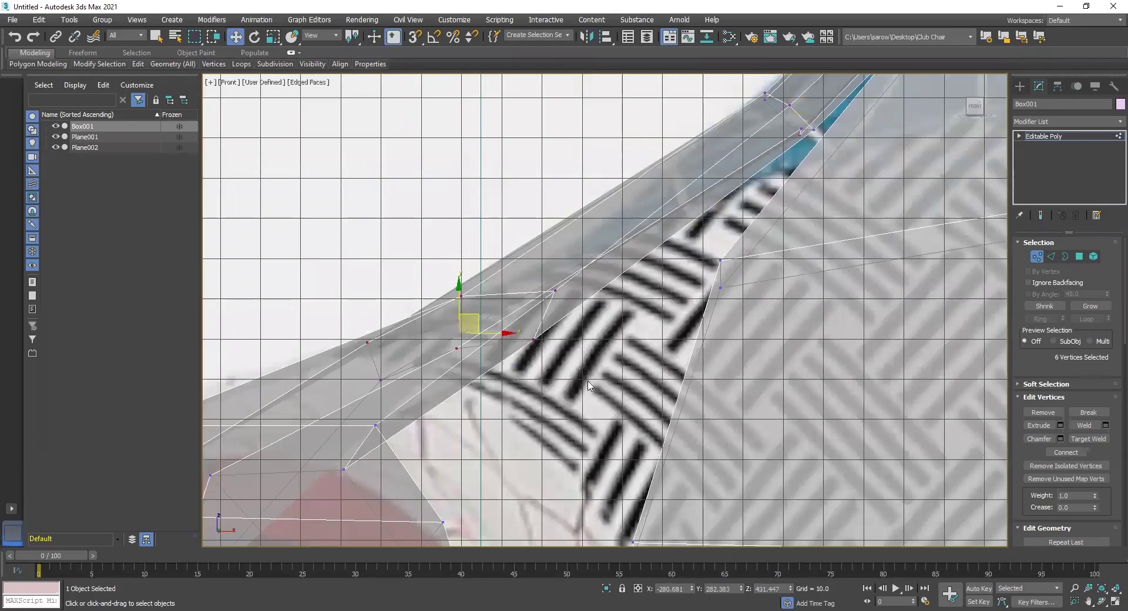
pyautogui.moveTo(469, 315); pyautogui.dragTo(476, 328)
pyautogui.scroll(-4, 476, 327)
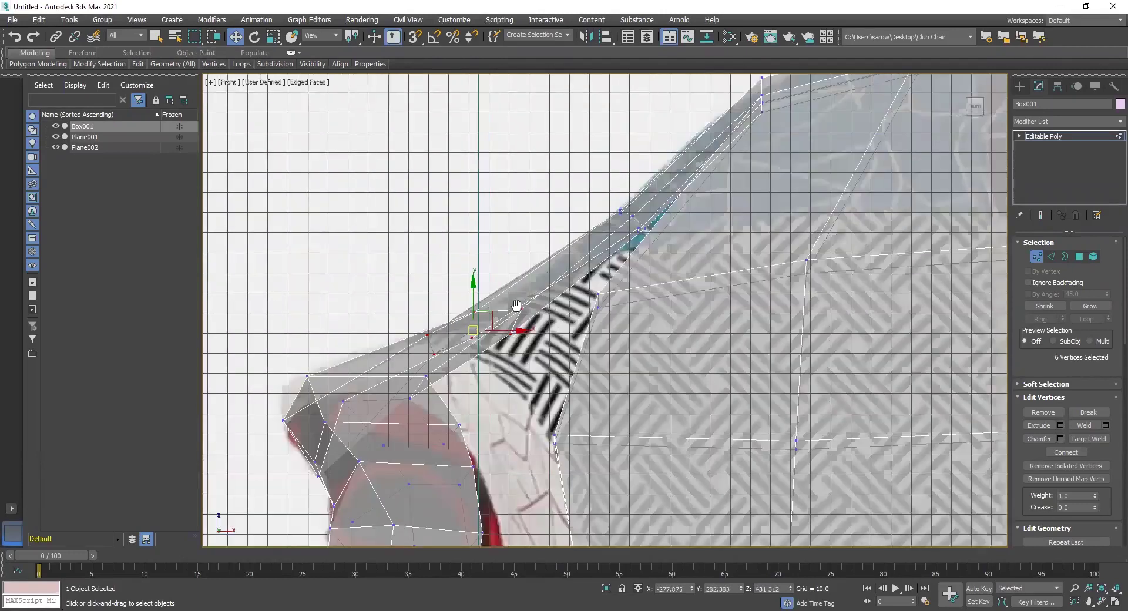
pyautogui.scroll(1, 611, 340)
pyautogui.scroll(2, 574, 279)
pyautogui.scroll(3, 547, 271)
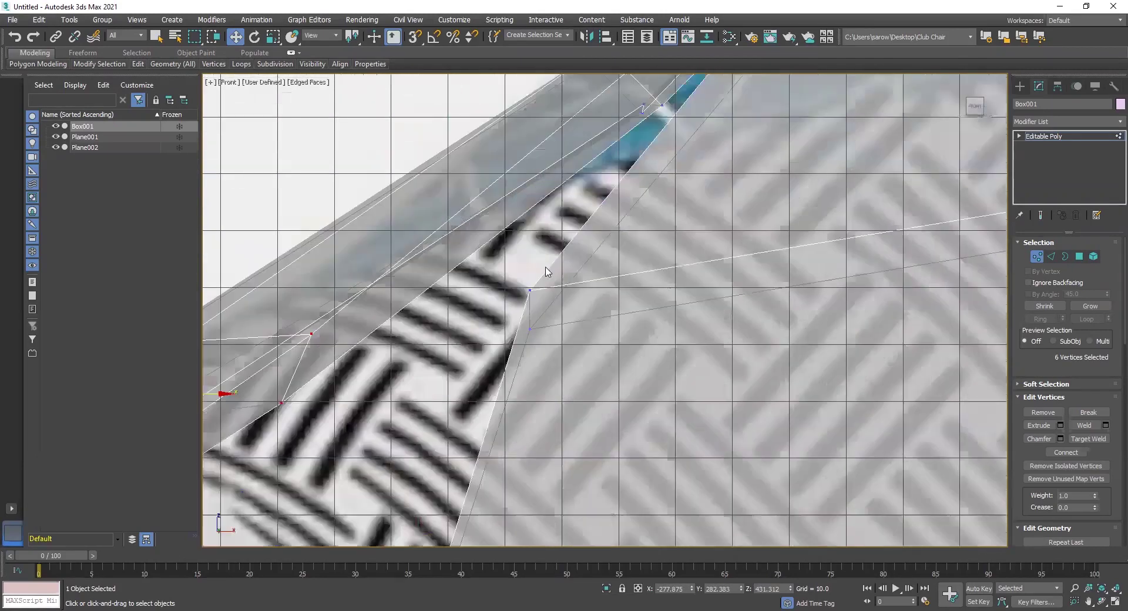
pyautogui.scroll(-3, 318, 342)
pyautogui.moveTo(338, 352); pyautogui.dragTo(434, 339, button='middle')
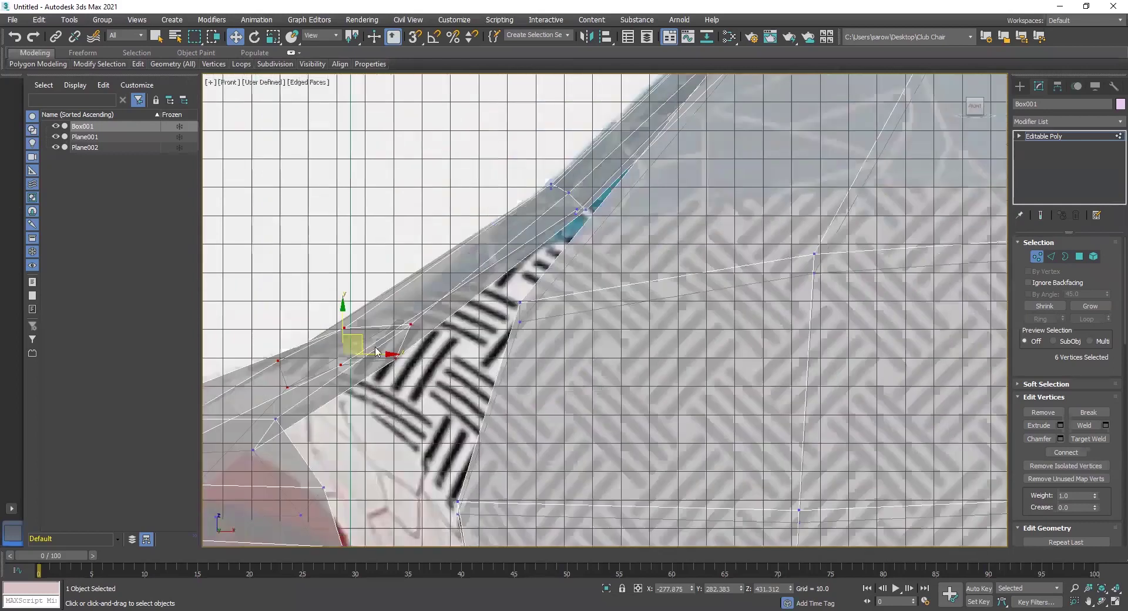
pyautogui.scroll(3, 354, 341)
pyautogui.moveTo(453, 401); pyautogui.dragTo(434, 410)
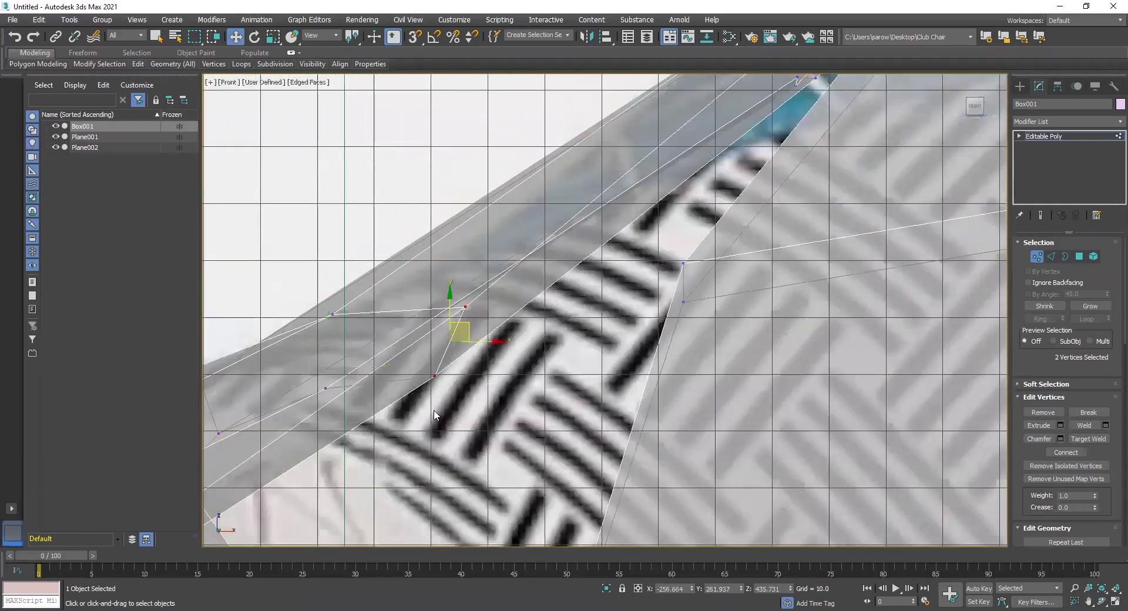
# Step: Lower the two rear vertices of the arm strip's row nearest the backrest to Z about 477.8
pyautogui.hotkey('alt', 'w')
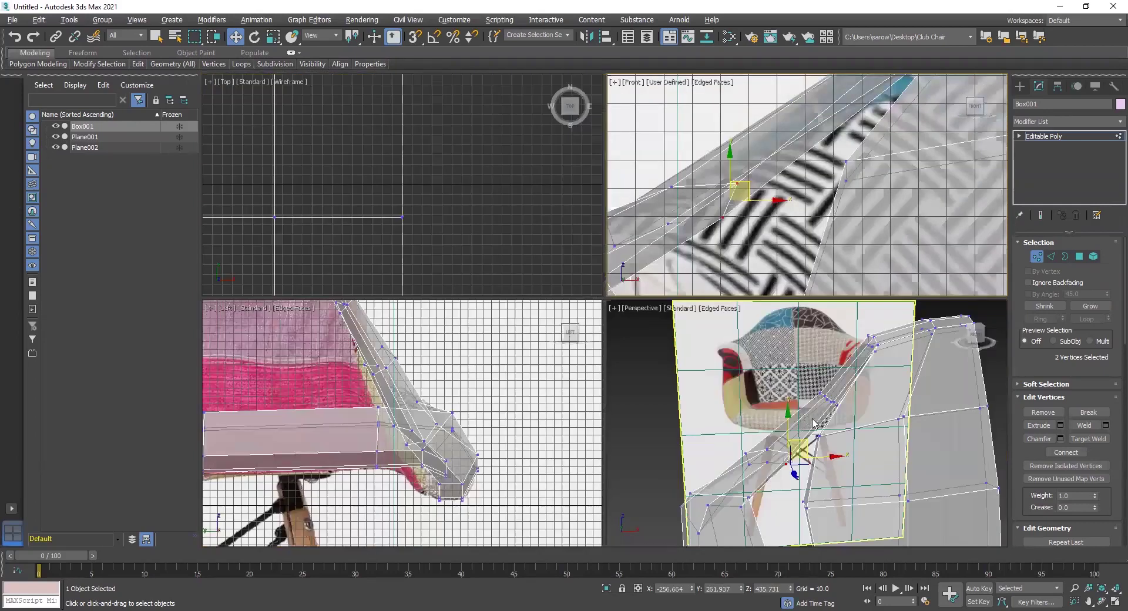
pyautogui.hotkey('alt', 'w')
pyautogui.scroll(8, 546, 447)
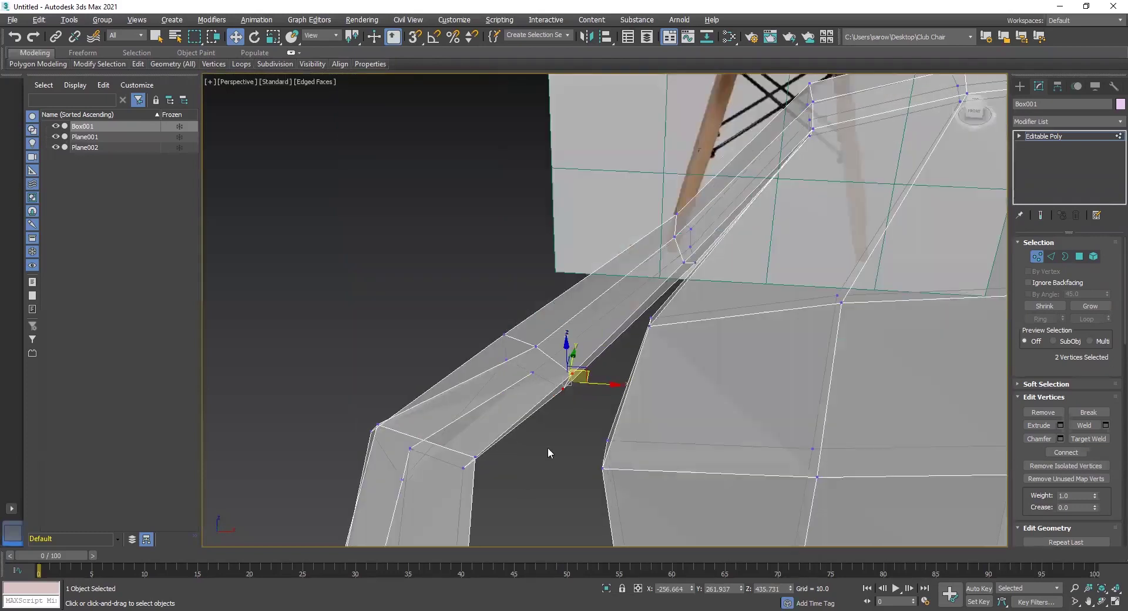
pyautogui.keyDown('alt'); pyautogui.moveTo(685, 287); pyautogui.dragTo(487, 271, button='middle'); pyautogui.keyUp('alt')
pyautogui.click(499, 209)
pyautogui.keyDown('alt'); pyautogui.moveTo(499, 209); pyautogui.dragTo(536, 284, button='middle'); pyautogui.keyUp('alt')
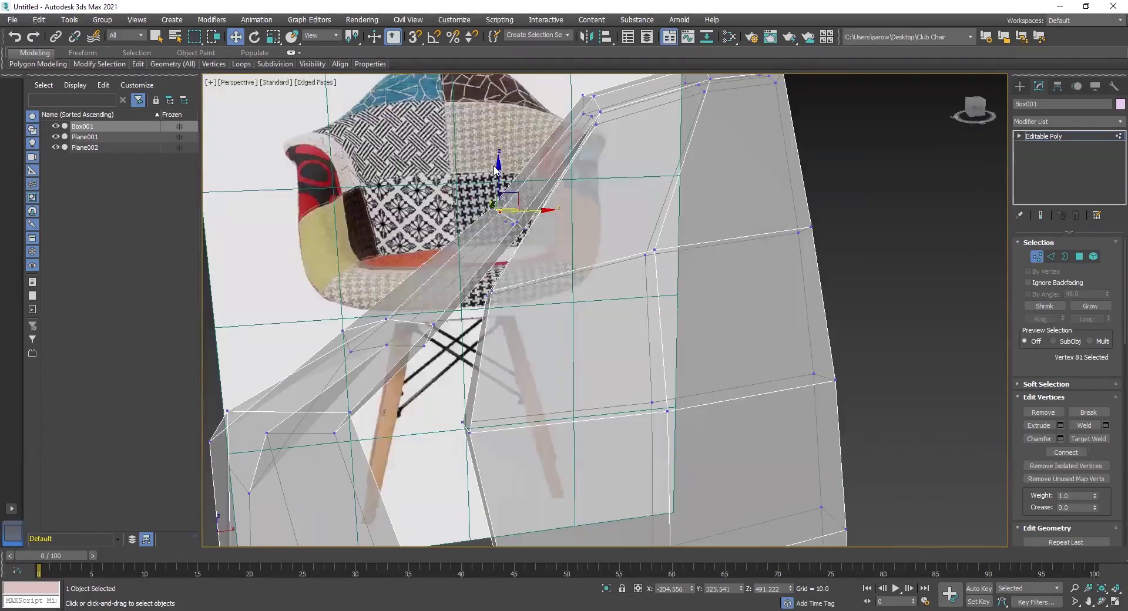
pyautogui.keyDown('alt'); pyautogui.moveTo(464, 234); pyautogui.dragTo(454, 182, button='middle'); pyautogui.keyUp('alt')
pyautogui.keyDown('ctrl'); pyautogui.click(477, 216); pyautogui.keyUp('ctrl')
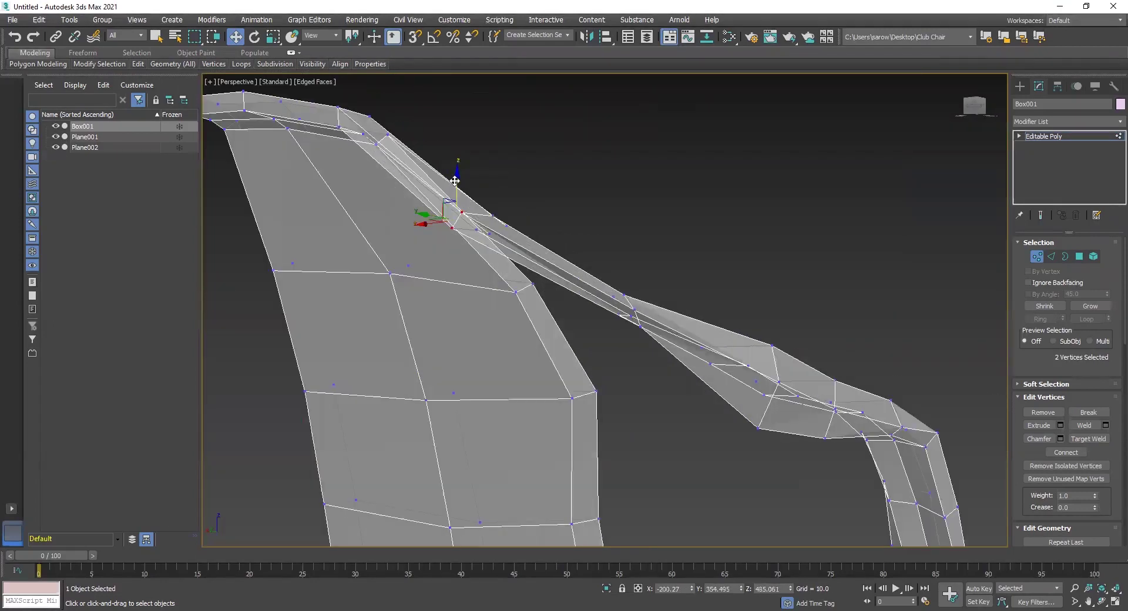
pyautogui.moveTo(455, 181); pyautogui.dragTo(456, 190)
# Step: Lower the two rear vertices of the arm strip's next row, between the backrest and the armrest corner
pyautogui.keyDown('alt'); pyautogui.moveTo(595, 290); pyautogui.dragTo(468, 310, button='middle'); pyautogui.keyUp('alt')
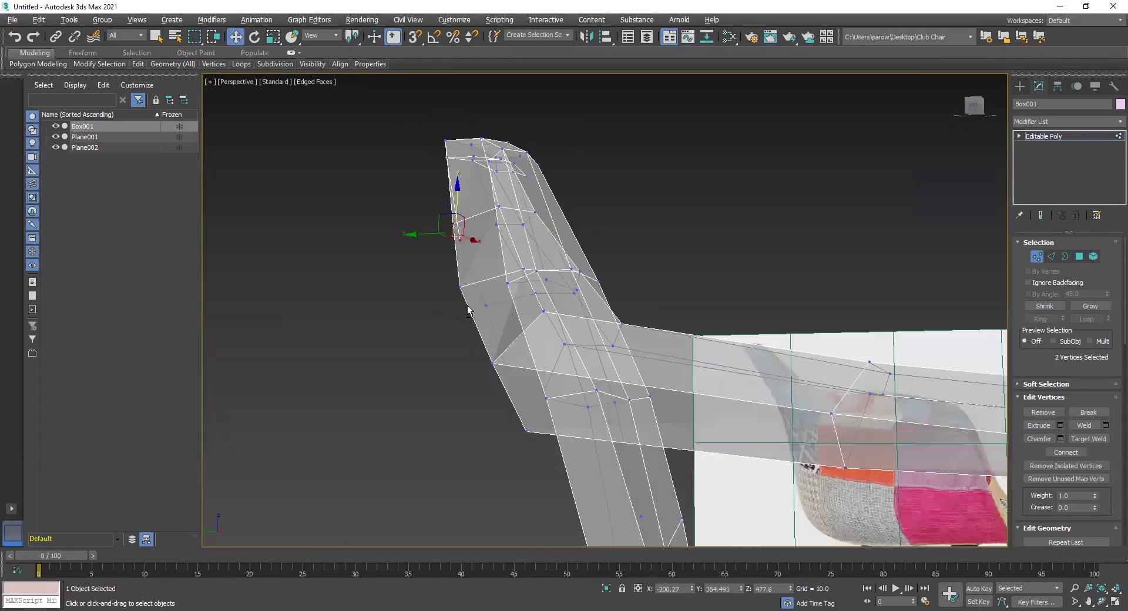
pyautogui.moveTo(491, 288); pyautogui.dragTo(490, 291)
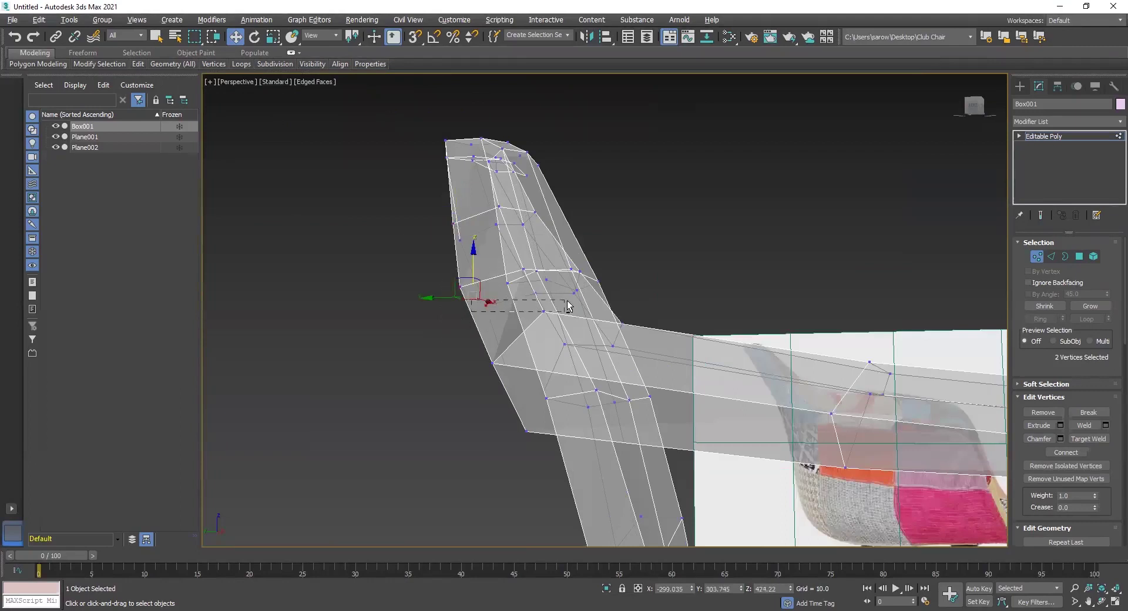
pyautogui.keyDown('alt'); pyautogui.moveTo(566, 307); pyautogui.dragTo(537, 320, button='middle'); pyautogui.keyUp('alt')
pyautogui.press('z')
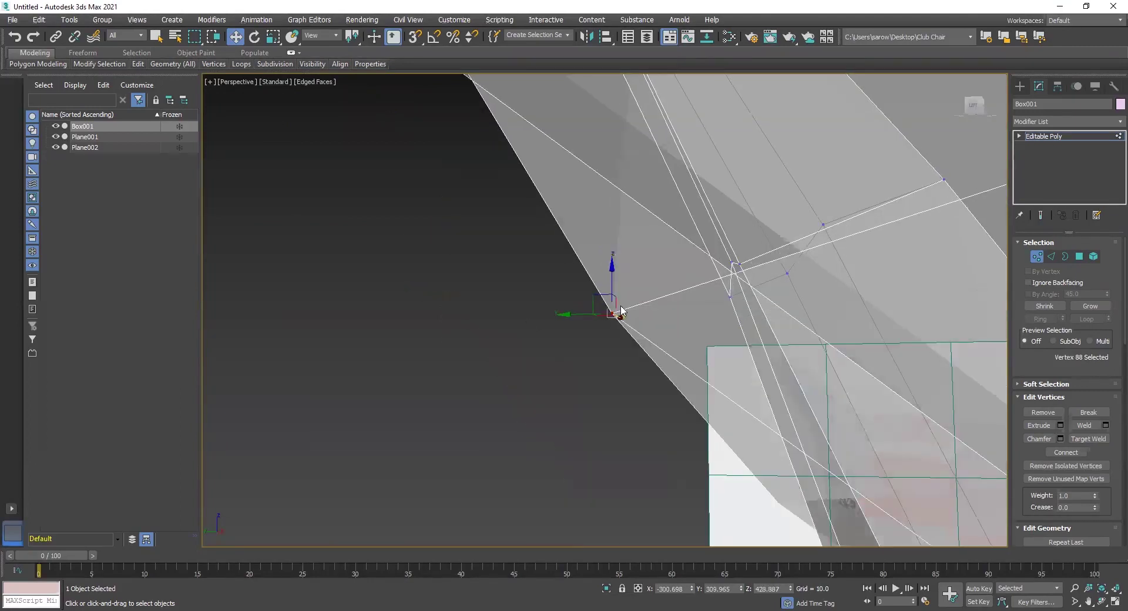
pyautogui.scroll(-5, 593, 335)
pyautogui.scroll(2, 598, 336)
pyautogui.scroll(2, 610, 336)
pyautogui.scroll(-4, 615, 336)
pyautogui.keyDown('alt'); pyautogui.moveTo(611, 336); pyautogui.dragTo(653, 318, button='middle'); pyautogui.keyUp('alt')
pyautogui.keyDown('ctrl'); pyautogui.click(629, 313); pyautogui.keyUp('ctrl')
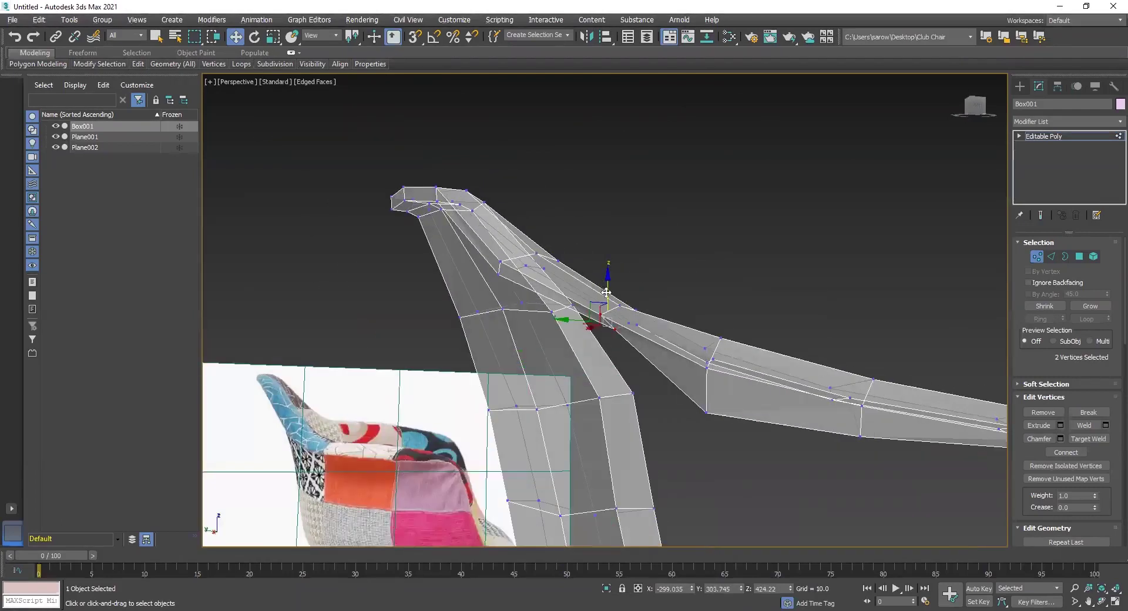
pyautogui.moveTo(606, 292); pyautogui.dragTo(606, 302)
# Step: Nudge a vertex on the lower side of the arm strip slightly upward to even out its edge
pyautogui.keyDown('alt'); pyautogui.moveTo(606, 302); pyautogui.dragTo(711, 393, button='middle'); pyautogui.keyUp('alt')
pyautogui.click(698, 416)
pyautogui.keyDown('alt'); pyautogui.moveTo(770, 432); pyautogui.dragTo(848, 422, button='middle'); pyautogui.keyUp('alt')
pyautogui.click(804, 416)
pyautogui.moveTo(803, 375); pyautogui.dragTo(802, 366)
pyautogui.keyDown('alt'); pyautogui.moveTo(800, 370); pyautogui.dragTo(723, 291, button='middle'); pyautogui.keyUp('alt')
pyautogui.moveTo(769, 323); pyautogui.dragTo(769, 325)
# Step: Try to shift the six-vertex rows at and beside the arm strip's rear corner along Y in perspective
pyautogui.keyDown('alt'); pyautogui.moveTo(769, 325); pyautogui.dragTo(767, 358, button='middle'); pyautogui.keyUp('alt')
pyautogui.moveTo(773, 282)
pyautogui.mouseDown()
pyautogui.moveTo(782, 262)
pyautogui.moveTo(766, 281)
pyautogui.mouseUp()
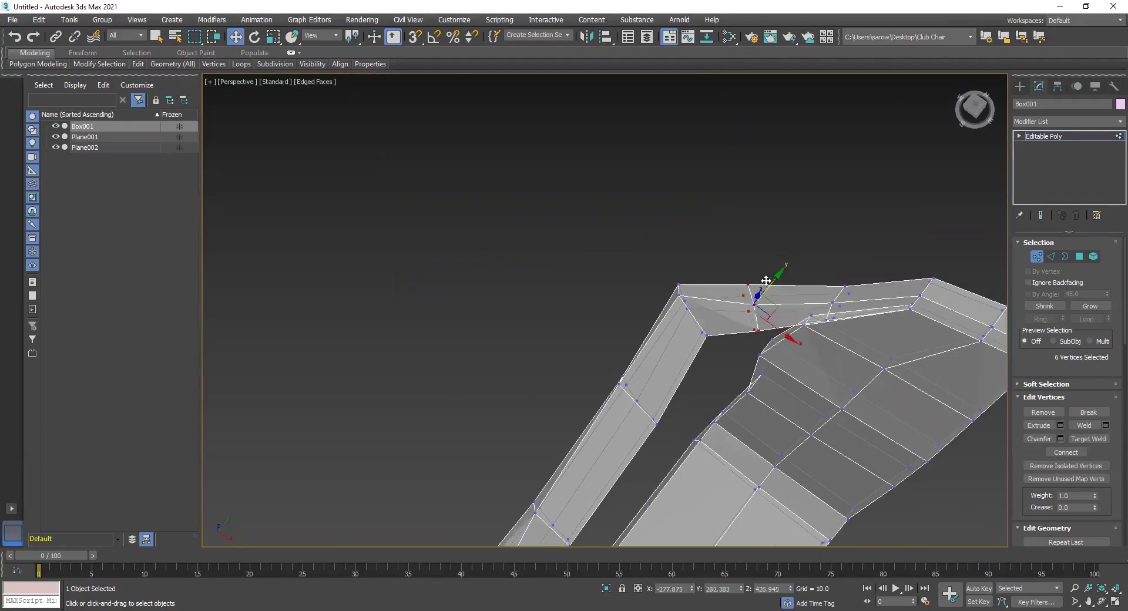
pyautogui.keyDown('alt'); pyautogui.moveTo(721, 355); pyautogui.dragTo(722, 297, button='middle'); pyautogui.keyUp('alt')
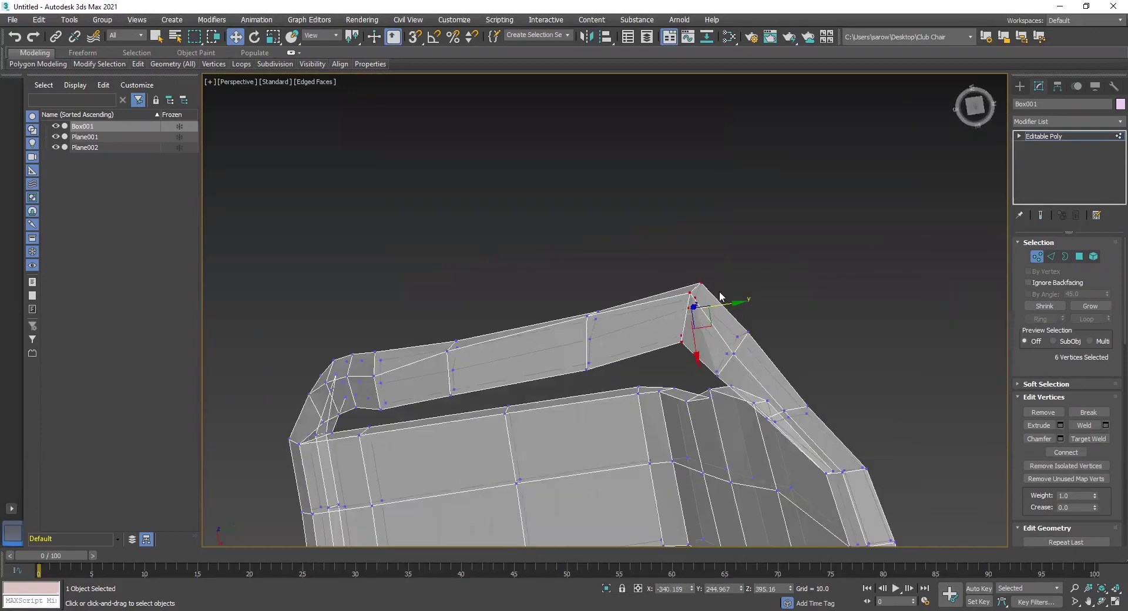
pyautogui.moveTo(736, 304); pyautogui.dragTo(723, 305)
pyautogui.hotkey('ctrl', 'z')
# Step: Shift the six vertices at the arm strip's rear corner slightly forward against the side reference image
pyautogui.keyDown('alt'); pyautogui.moveTo(718, 359); pyautogui.dragTo(597, 359, button='middle'); pyautogui.keyUp('alt')
pyautogui.hotkey('alt', 'w')
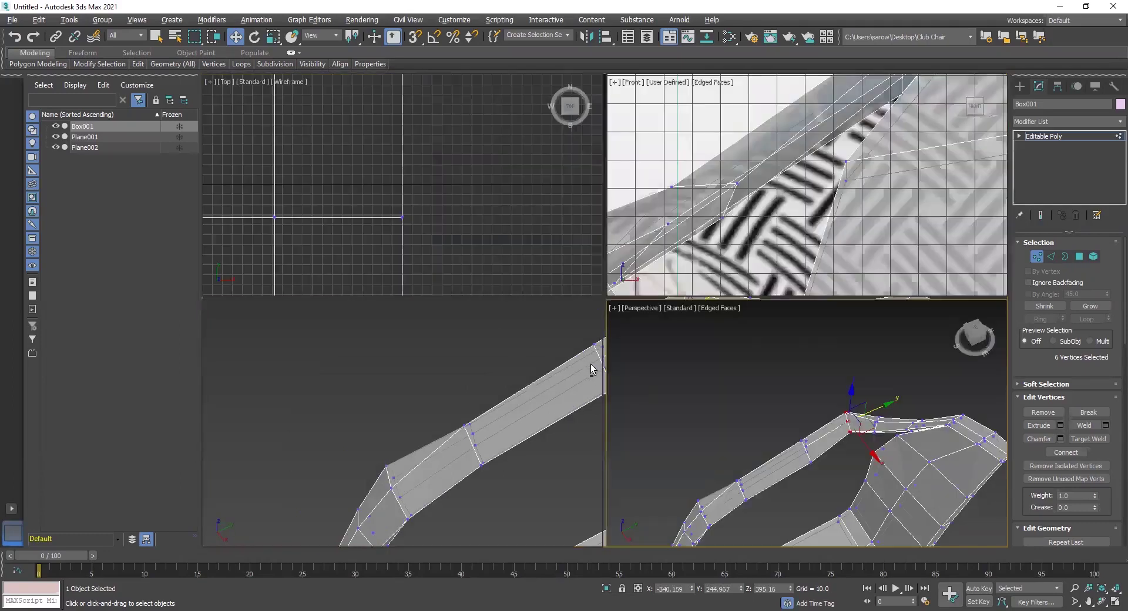
pyautogui.hotkey('alt', 'w')
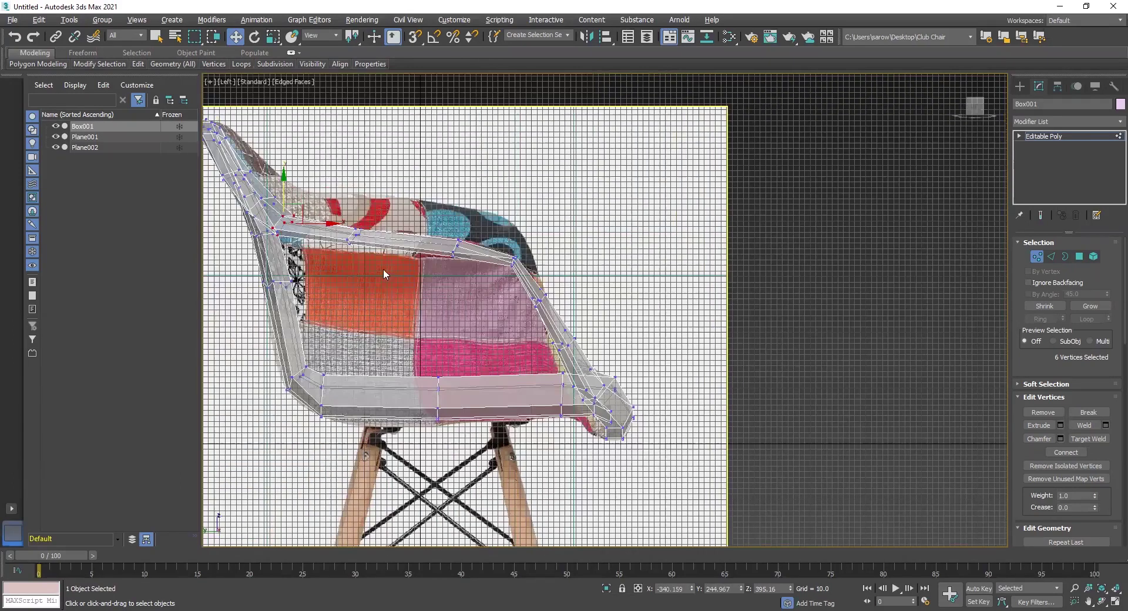
pyautogui.scroll(3, 489, 225)
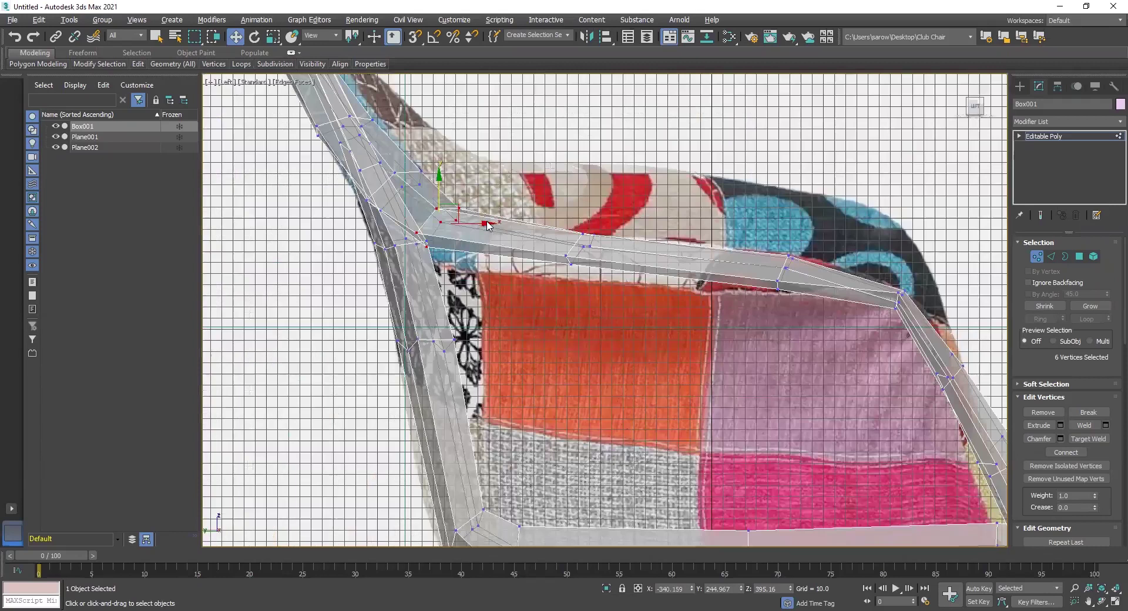
pyautogui.moveTo(487, 225); pyautogui.dragTo(491, 224)
# Step: Try to move the six-vertex row between the backrest and the rear corner backward to Y about 309, comparing it with the side reference
pyautogui.hotkey('alt', 'w')
pyautogui.click(847, 418)
pyautogui.hotkey('alt', 'w')
pyautogui.scroll(4, 728, 325)
pyautogui.keyDown('alt'); pyautogui.moveTo(726, 324); pyautogui.dragTo(758, 301, button='middle'); pyautogui.keyUp('alt')
pyautogui.moveTo(777, 247); pyautogui.dragTo(821, 209)
pyautogui.keyDown('alt'); pyautogui.moveTo(821, 209); pyautogui.dragTo(804, 259, button='middle'); pyautogui.keyUp('alt')
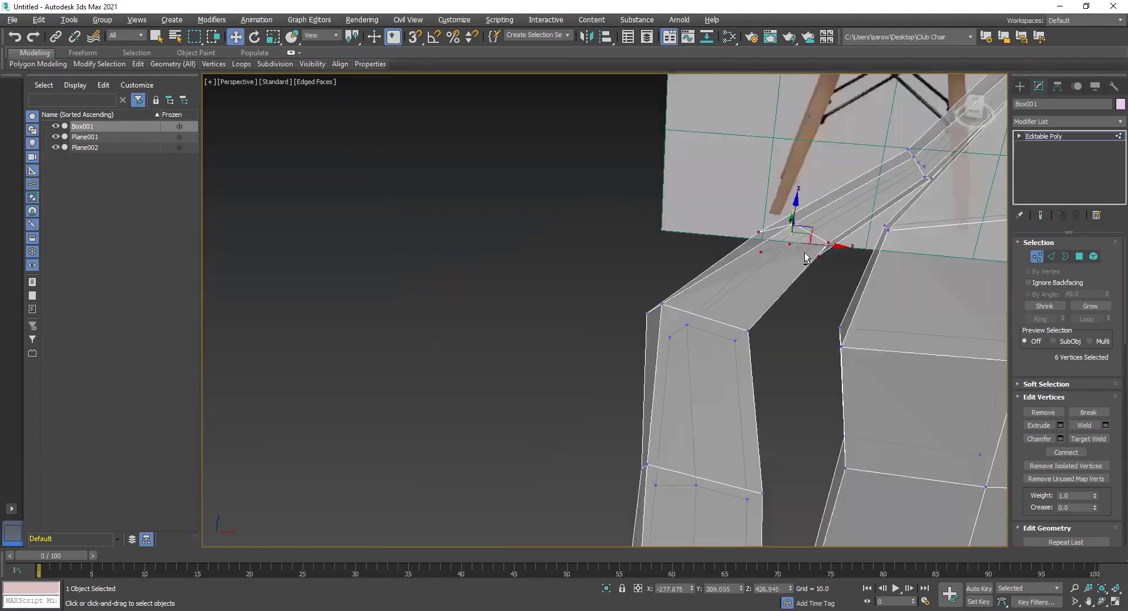
pyautogui.keyDown('alt'); pyautogui.moveTo(874, 246); pyautogui.dragTo(875, 220, button='middle'); pyautogui.keyUp('alt')
pyautogui.hotkey('alt', 'w')
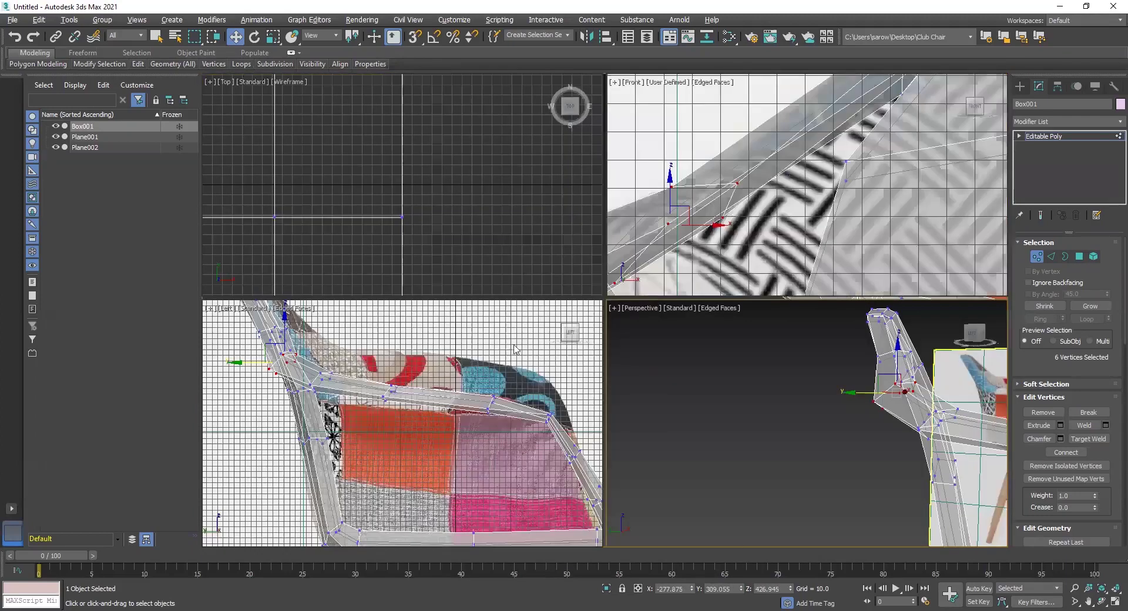
pyautogui.scroll(10, 338, 373)
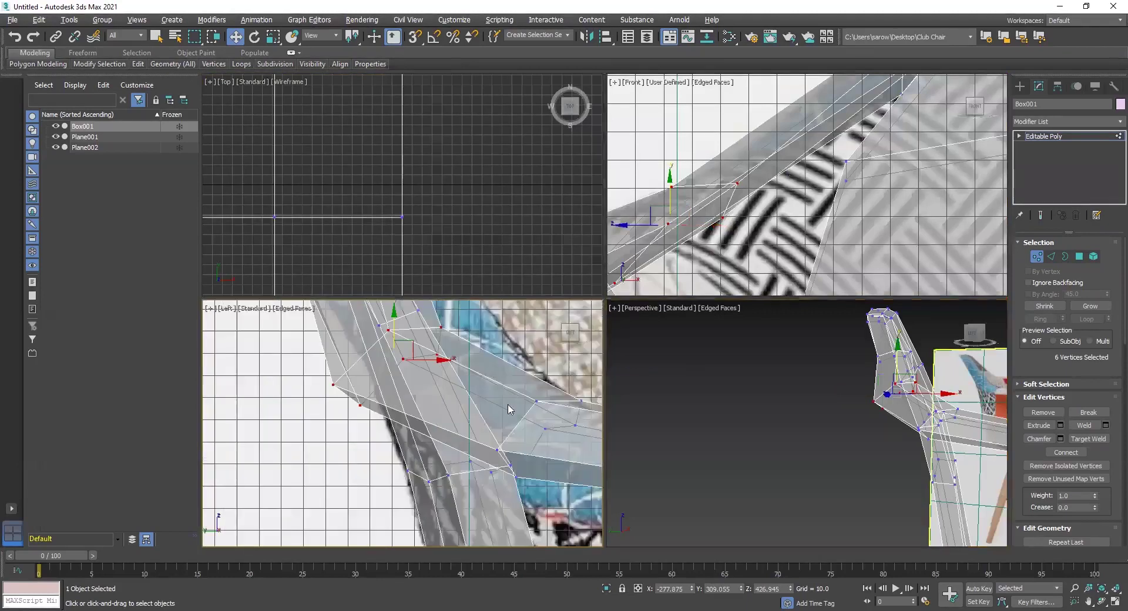
pyautogui.middleClick(837, 415)
pyautogui.hotkey('alt', 'w')
pyautogui.hotkey('alt', 'w')
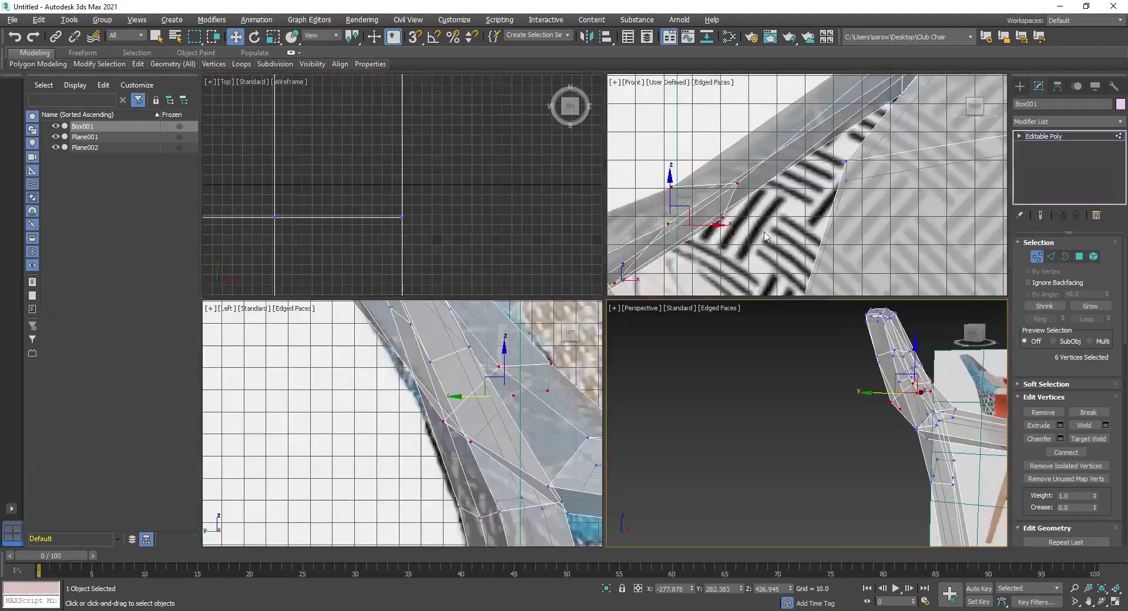
# Step: Shift the six-vertex row between the backrest and the rear corner slightly inward along X against the front reference
pyautogui.middleClick(727, 243)
pyautogui.hotkey('alt', 'w')
pyautogui.moveTo(545, 334); pyautogui.dragTo(550, 317)
pyautogui.hotkey('alt', 'w')
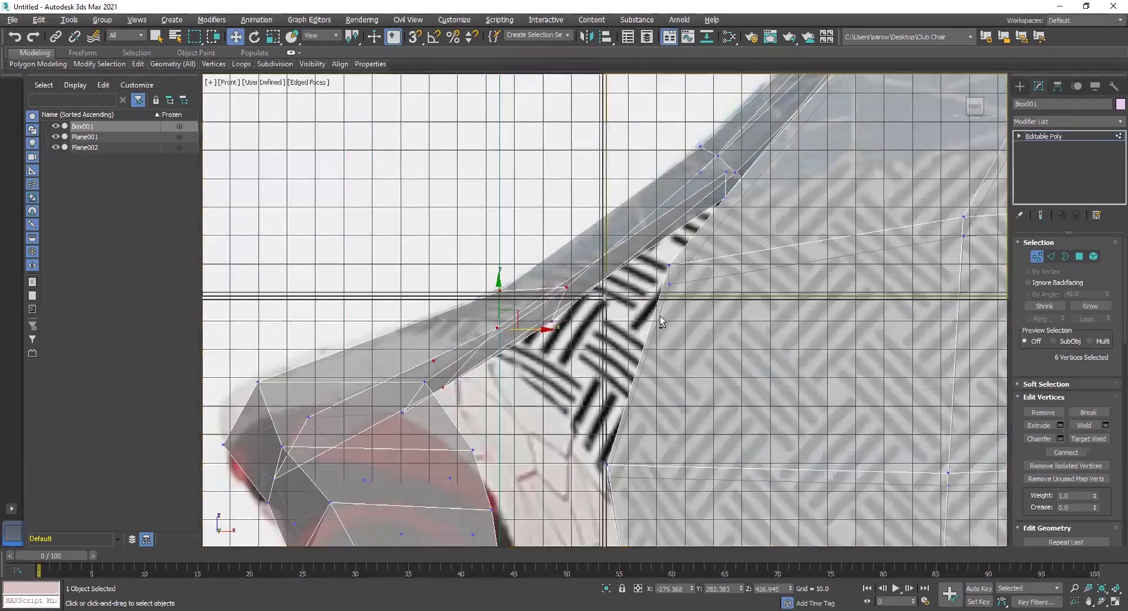
# Step: Leave vertex editing, deselect the shell and examine its overall form from several angles in perspective
pyautogui.middleClick(810, 428)
pyautogui.hotkey('alt', 'w')
pyautogui.keyDown('alt'); pyautogui.moveTo(784, 456); pyautogui.dragTo(693, 431, button='middle'); pyautogui.keyUp('alt')
pyautogui.keyDown('alt'); pyautogui.moveTo(740, 465); pyautogui.dragTo(707, 315, button='middle'); pyautogui.keyUp('alt')
pyautogui.keyDown('alt'); pyautogui.moveTo(655, 373); pyautogui.dragTo(550, 404, button='middle'); pyautogui.keyUp('alt')
pyautogui.keyDown('alt'); pyautogui.moveTo(352, 427); pyautogui.dragTo(436, 338, button='middle'); pyautogui.keyUp('alt')
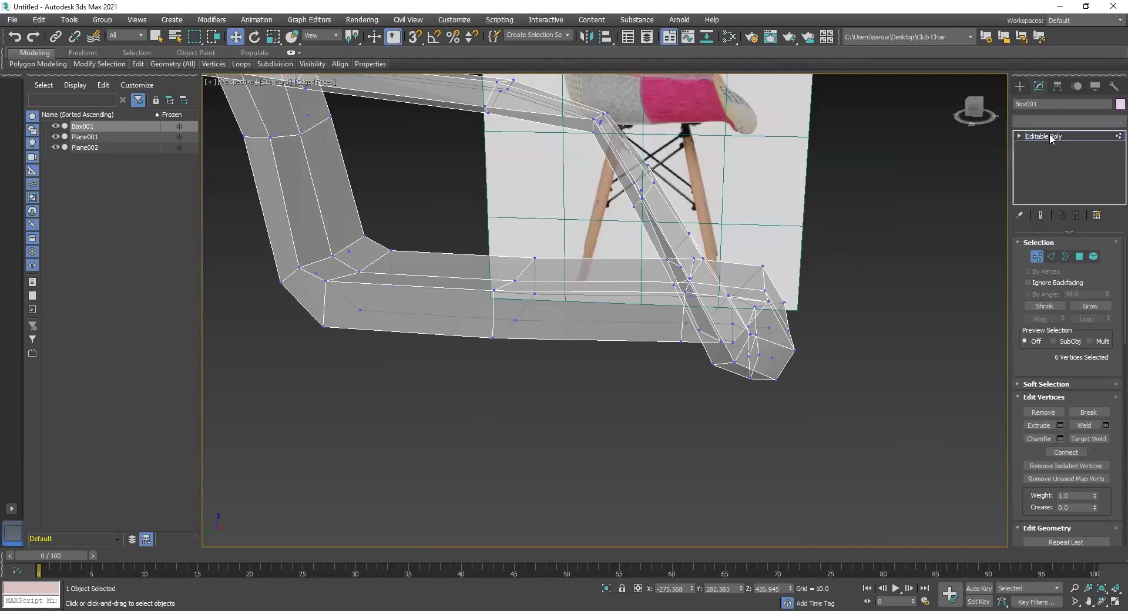
pyautogui.click(1039, 136)
pyautogui.scroll(-4, 530, 309)
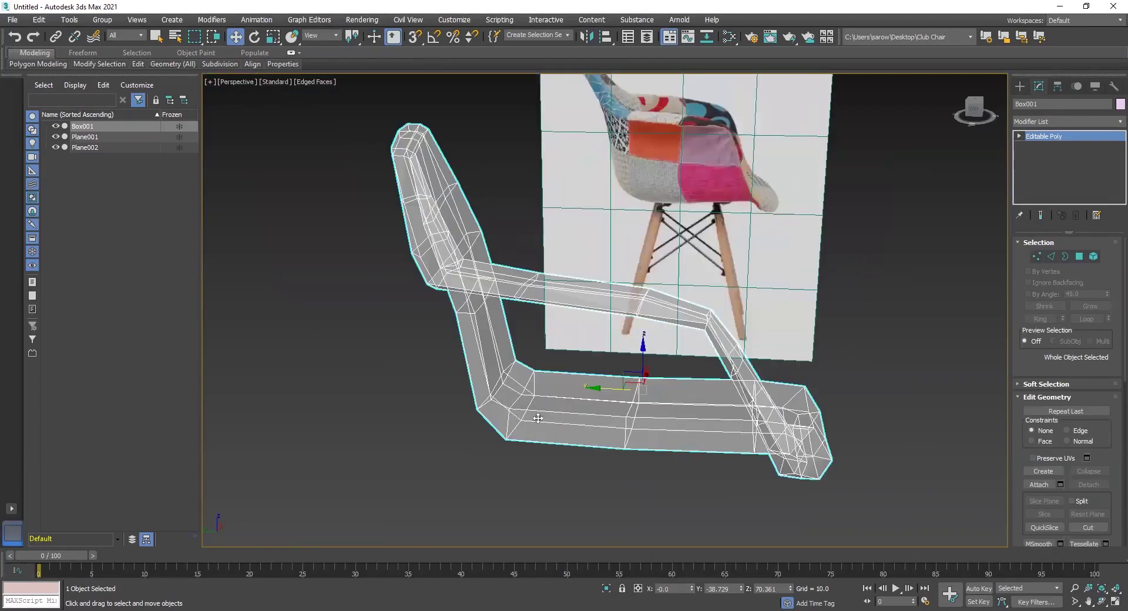
pyautogui.click(524, 502)
pyautogui.moveTo(525, 502)
pyautogui.keyDown('alt'); pyautogui.mouseDown(button='middle')
pyautogui.moveTo(472, 480)
pyautogui.moveTo(535, 495)
pyautogui.mouseUp(button='middle'); pyautogui.keyUp('alt')
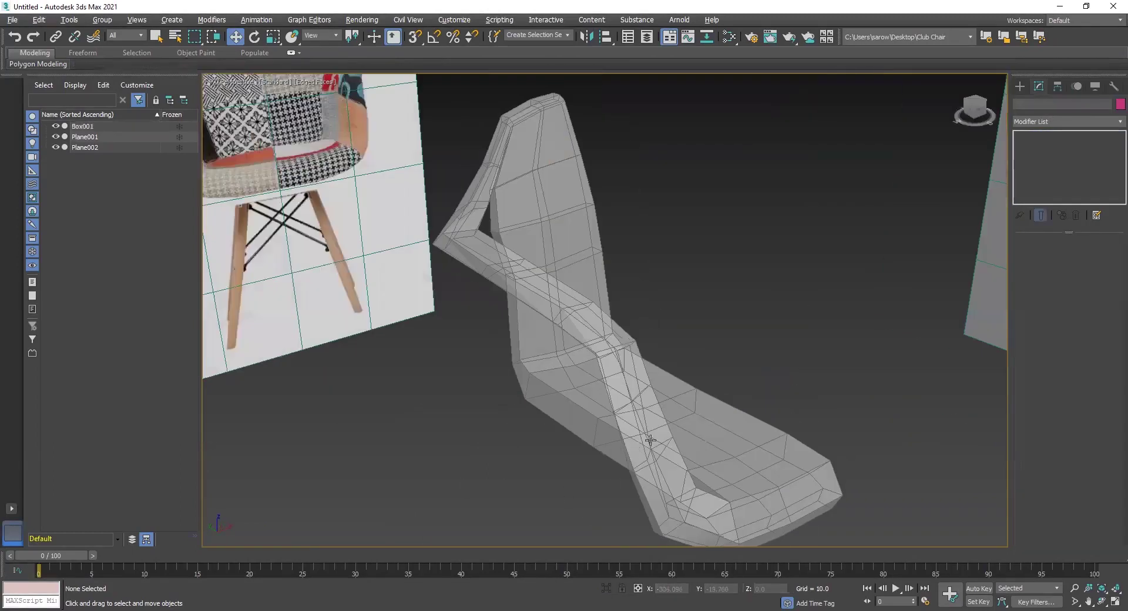
pyautogui.keyDown('alt'); pyautogui.moveTo(651, 440); pyautogui.dragTo(598, 428, button='middle'); pyautogui.keyUp('alt')
# Step: Reselect the shell and move the two vertices at the backrest's side edge, just below the arm strip, inward to X about -205.5
pyautogui.click(605, 426)
pyautogui.click(1035, 242)
pyautogui.keyDown('alt'); pyautogui.moveTo(703, 394); pyautogui.dragTo(660, 305, button='middle'); pyautogui.keyUp('alt')
pyautogui.scroll(3, 594, 299)
pyautogui.keyDown('alt'); pyautogui.moveTo(653, 380); pyautogui.dragTo(413, 205, button='middle'); pyautogui.keyUp('alt')
pyautogui.keyDown('alt'); pyautogui.moveTo(413, 205); pyautogui.dragTo(705, 378, button='middle'); pyautogui.keyUp('alt')
pyautogui.moveTo(561, 230); pyautogui.dragTo(699, 363, button='middle')
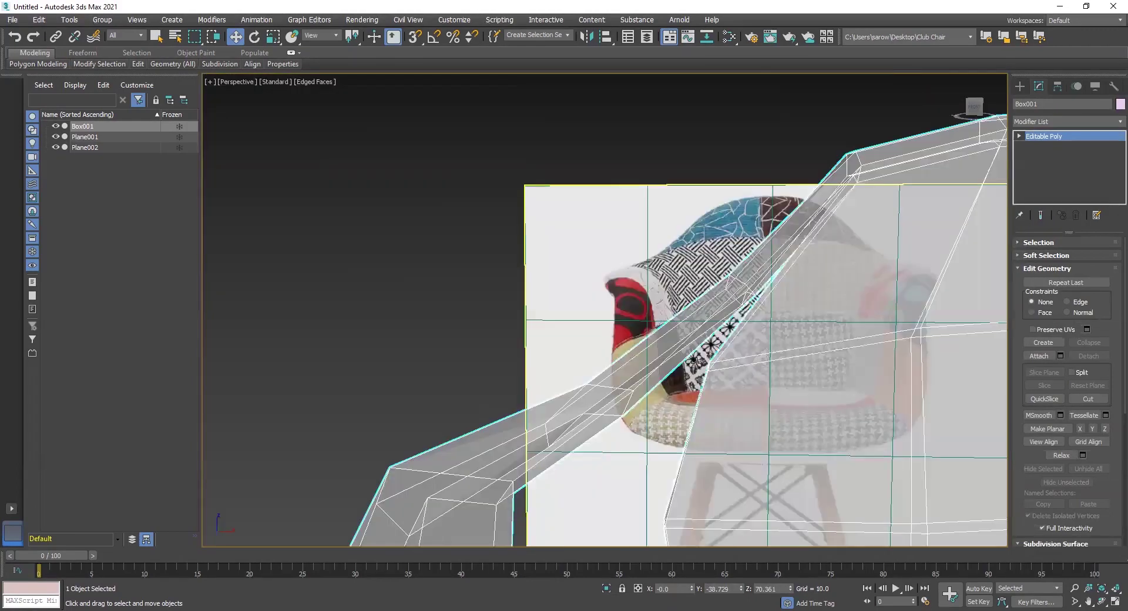
pyautogui.press('1')
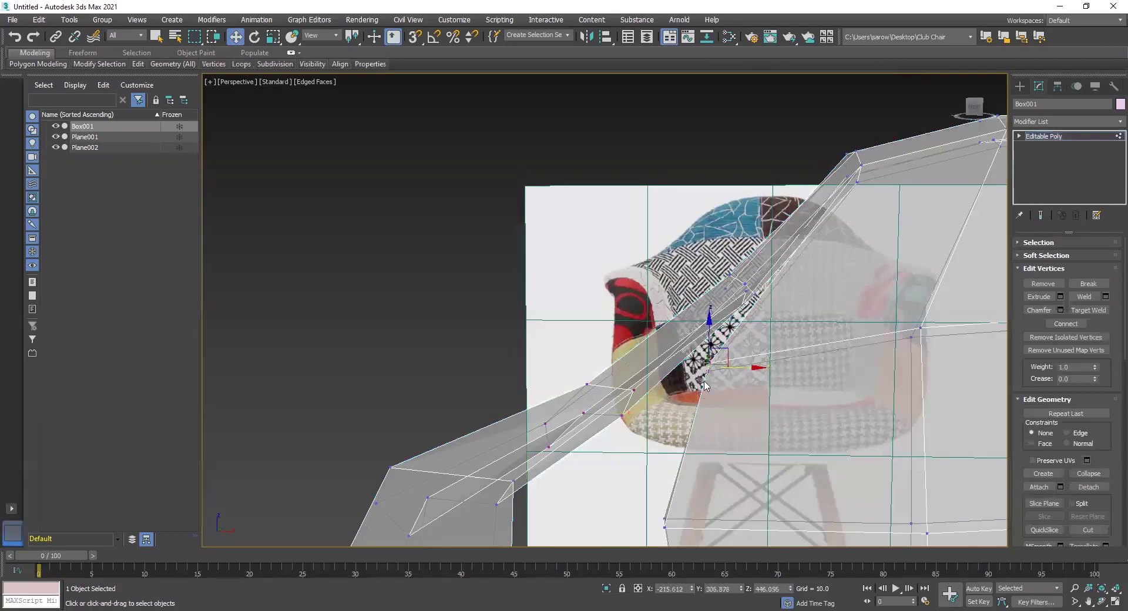
pyautogui.keyDown('alt'); pyautogui.moveTo(741, 380); pyautogui.dragTo(755, 399, button='middle'); pyautogui.keyUp('alt')
pyautogui.moveTo(756, 368); pyautogui.dragTo(776, 368)
pyautogui.keyDown('alt'); pyautogui.moveTo(751, 304); pyautogui.dragTo(776, 297, button='middle'); pyautogui.keyUp('alt')
pyautogui.scroll(-3, 681, 292)
pyautogui.scroll(2, 702, 286)
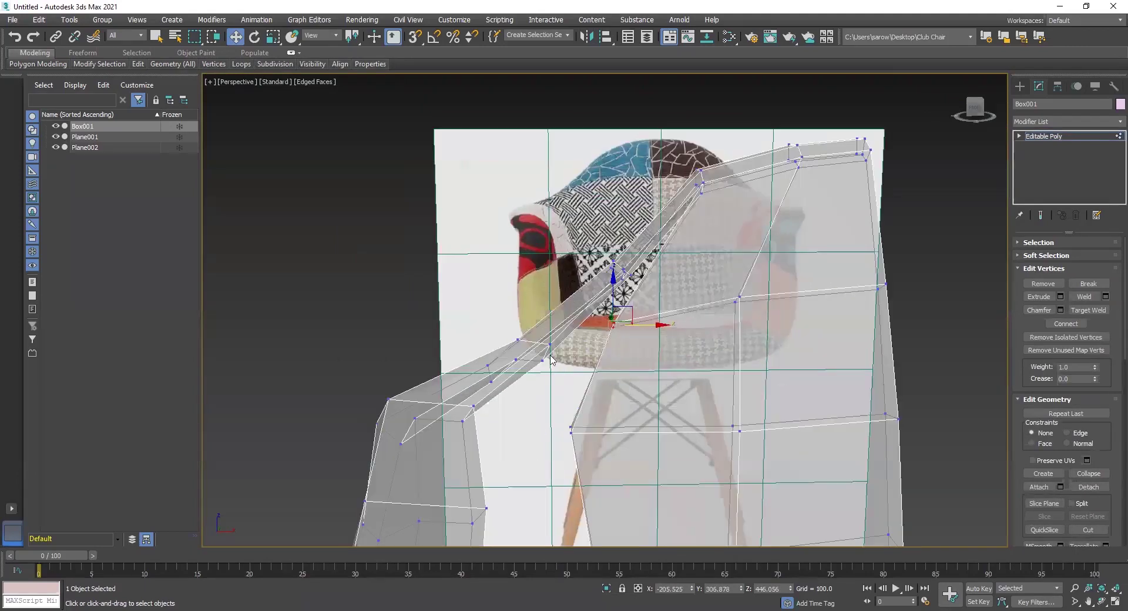
pyautogui.scroll(1, 590, 414)
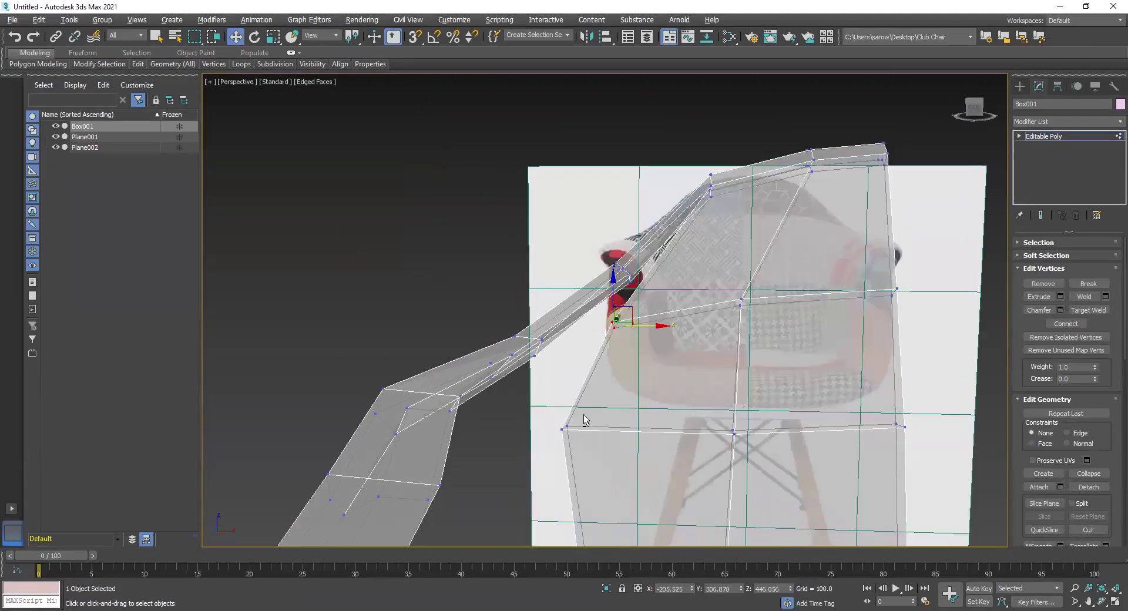
# Step: Examine the open gap between the arm strip, backrest side and seat from several angles in perspective
pyautogui.scroll(1, 587, 435)
pyautogui.keyDown('alt'); pyautogui.moveTo(552, 435); pyautogui.dragTo(492, 413, button='middle'); pyautogui.keyUp('alt')
pyautogui.keyDown('alt'); pyautogui.moveTo(575, 434); pyautogui.dragTo(582, 267, button='middle'); pyautogui.keyUp('alt')
pyautogui.scroll(3, 546, 248)
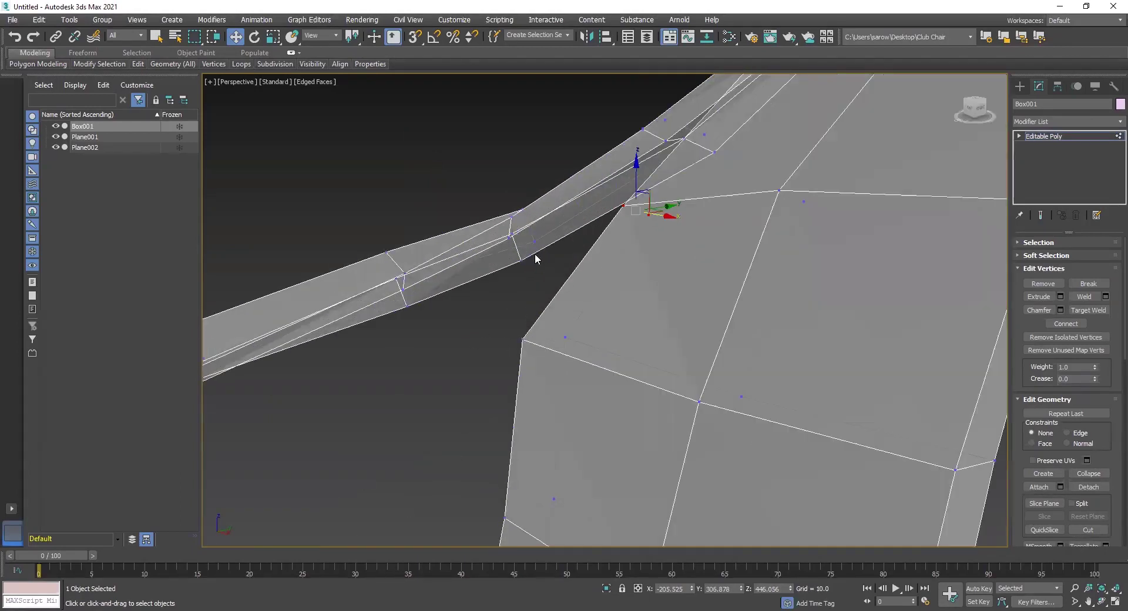
pyautogui.scroll(1, 582, 272)
pyautogui.scroll(-1, 582, 272)
pyautogui.keyDown('alt'); pyautogui.moveTo(415, 272); pyautogui.dragTo(531, 251, button='middle'); pyautogui.keyUp('alt')
pyautogui.scroll(-3, 483, 276)
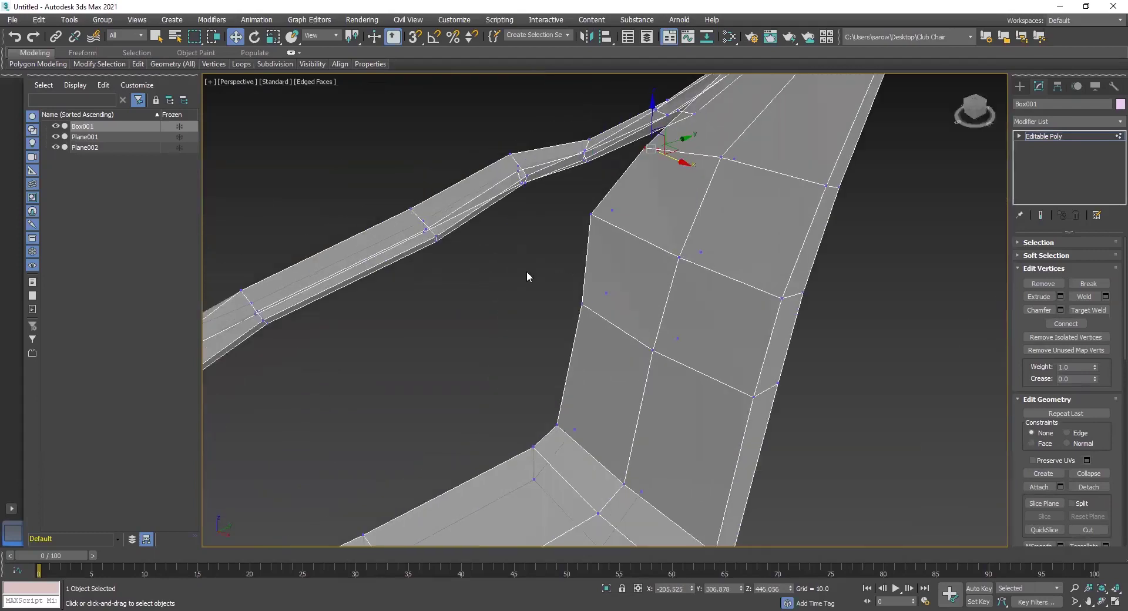
pyautogui.keyDown('alt'); pyautogui.moveTo(479, 305); pyautogui.dragTo(505, 237, button='middle'); pyautogui.keyUp('alt')
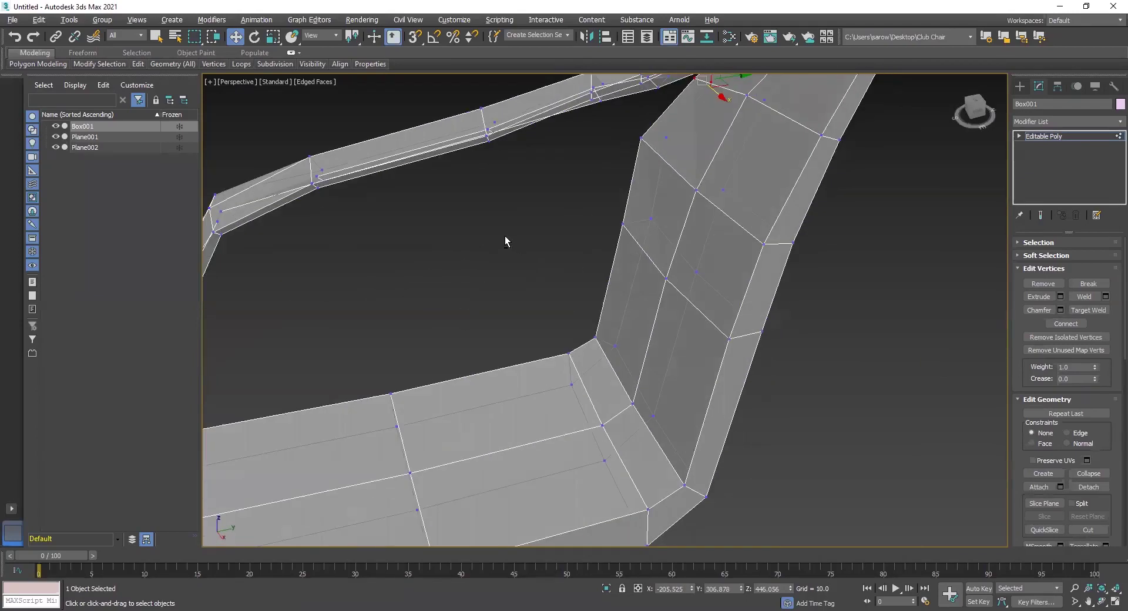
pyautogui.moveTo(510, 284); pyautogui.dragTo(513, 182, button='middle')
pyautogui.keyDown('alt'); pyautogui.moveTo(547, 393); pyautogui.dragTo(493, 236, button='middle'); pyautogui.keyUp('alt')
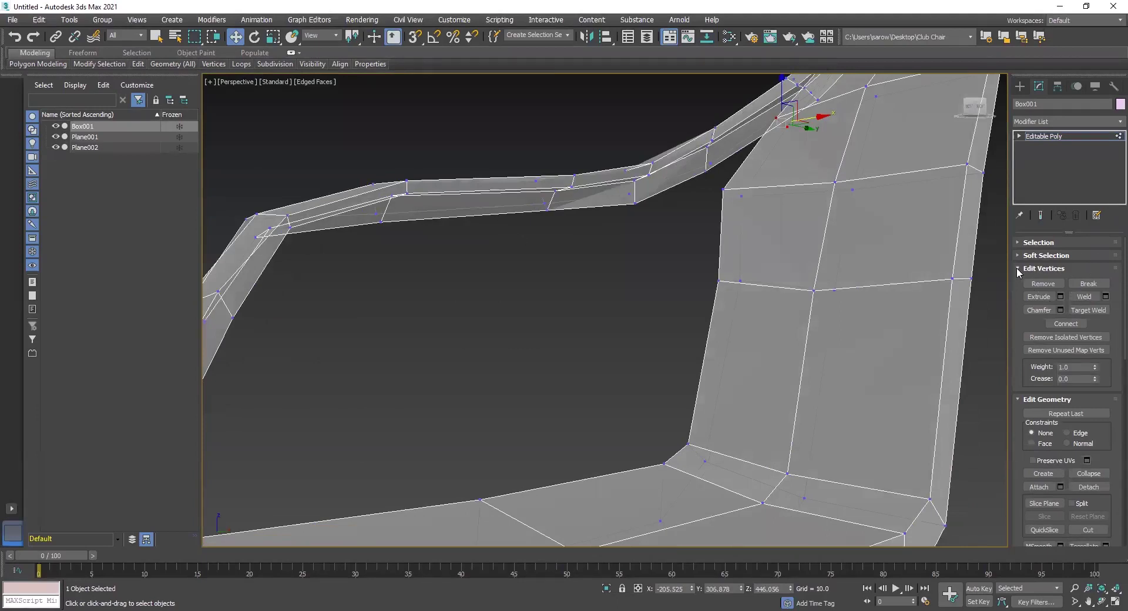
# Step: Delete the facing polygons on the arm strip's inner side and the rear section of the seat's side
pyautogui.press('4')
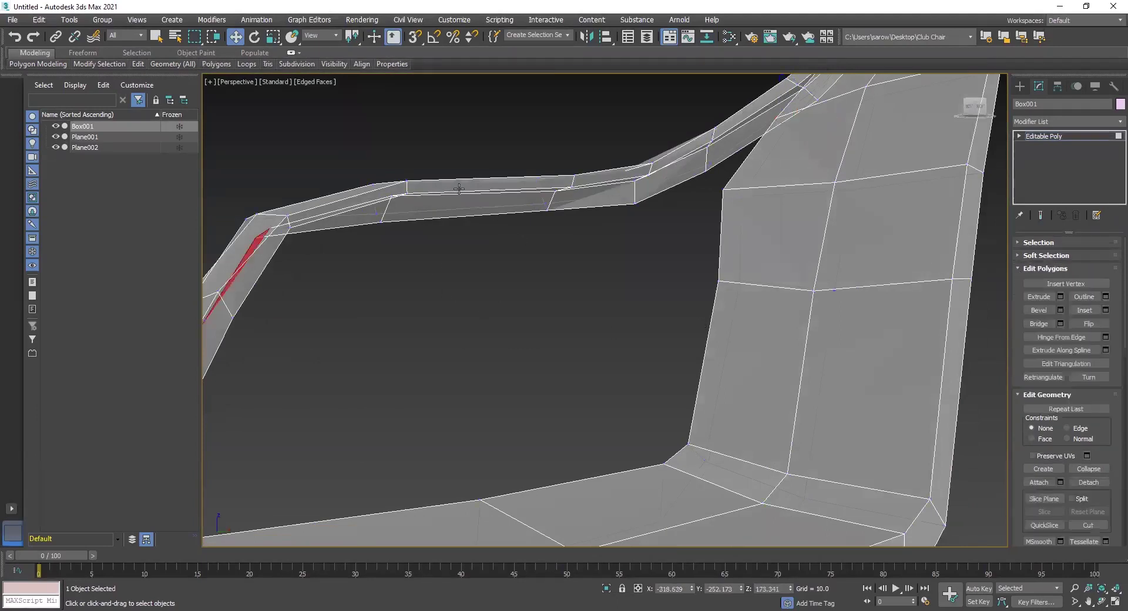
pyautogui.click(459, 187)
pyautogui.keyDown('alt'); pyautogui.moveTo(515, 269); pyautogui.dragTo(522, 294, button='middle'); pyautogui.keyUp('alt')
pyautogui.click(522, 295)
pyautogui.keyDown('alt'); pyautogui.moveTo(509, 387); pyautogui.dragTo(541, 425, button='middle'); pyautogui.keyUp('alt')
pyautogui.click(531, 462)
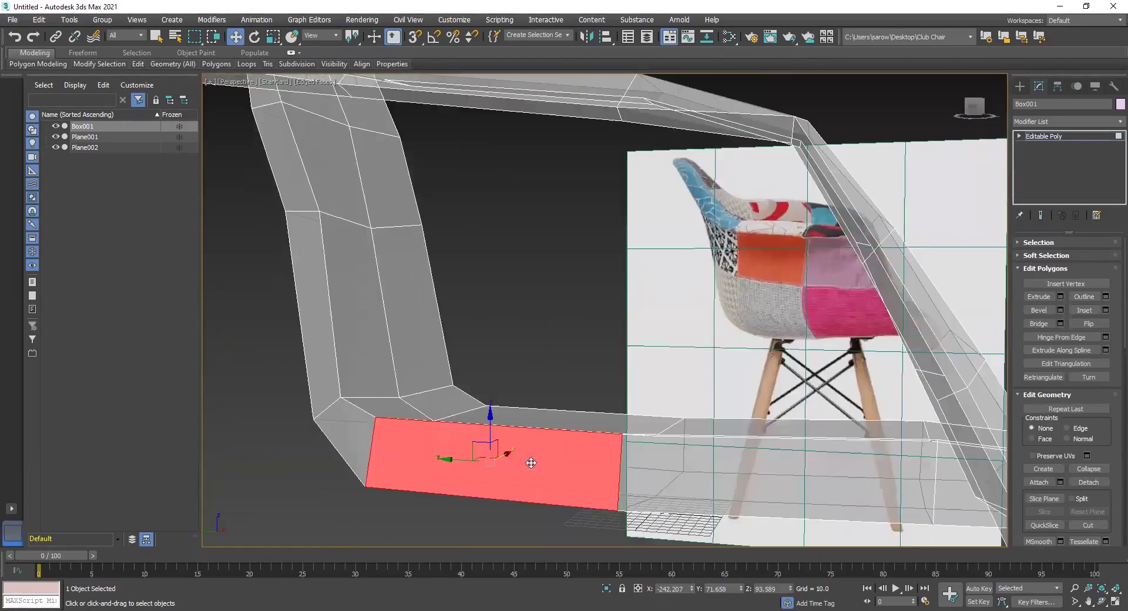
pyautogui.press('Delete')
pyautogui.keyDown('alt'); pyautogui.moveTo(600, 439); pyautogui.dragTo(548, 408, button='middle'); pyautogui.keyUp('alt')
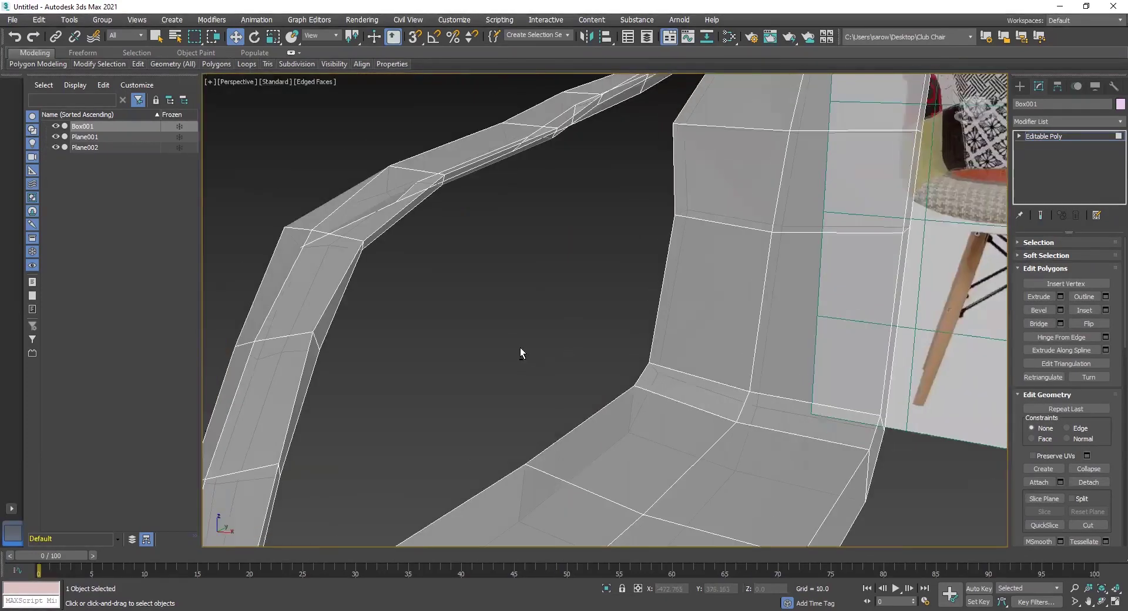
# Step: Bridge the arm strip's upper opening edge to the rear seat section's upper side edge with 1 segment
pyautogui.keyDown('alt'); pyautogui.moveTo(521, 352); pyautogui.dragTo(494, 352, button='middle'); pyautogui.keyUp('alt')
pyautogui.keyDown('alt'); pyautogui.moveTo(602, 262); pyautogui.dragTo(612, 271, button='middle'); pyautogui.keyUp('alt')
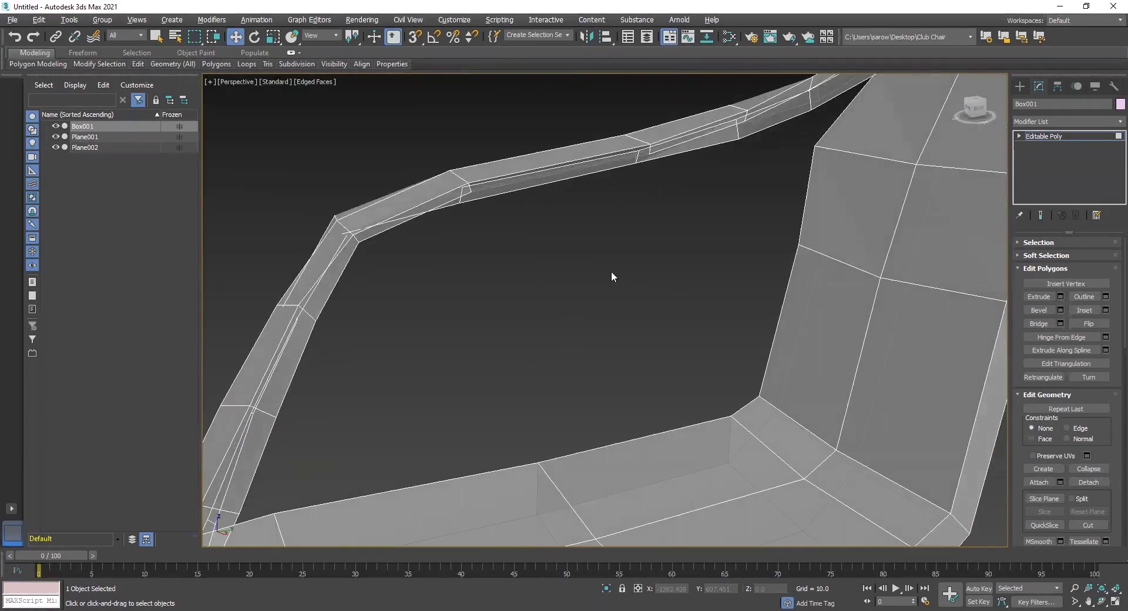
pyautogui.press('2')
pyautogui.keyDown('alt'); pyautogui.moveTo(576, 217); pyautogui.dragTo(683, 414, button='middle'); pyautogui.keyUp('alt')
pyautogui.click(495, 210)
pyautogui.press('z')
pyautogui.scroll(4, 579, 221)
pyautogui.scroll(-3, 579, 222)
pyautogui.keyDown('alt'); pyautogui.moveTo(626, 252); pyautogui.dragTo(496, 158, button='middle'); pyautogui.keyUp('alt')
pyautogui.click(510, 180)
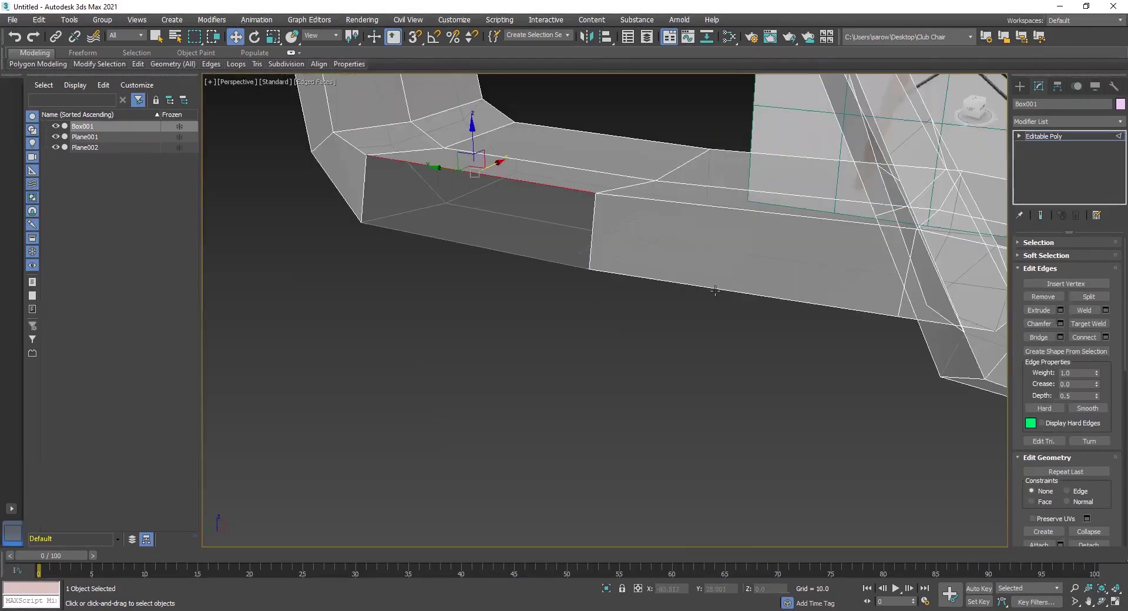
pyautogui.keyDown('alt'); pyautogui.moveTo(589, 185); pyautogui.dragTo(559, 216, button='middle'); pyautogui.keyUp('alt')
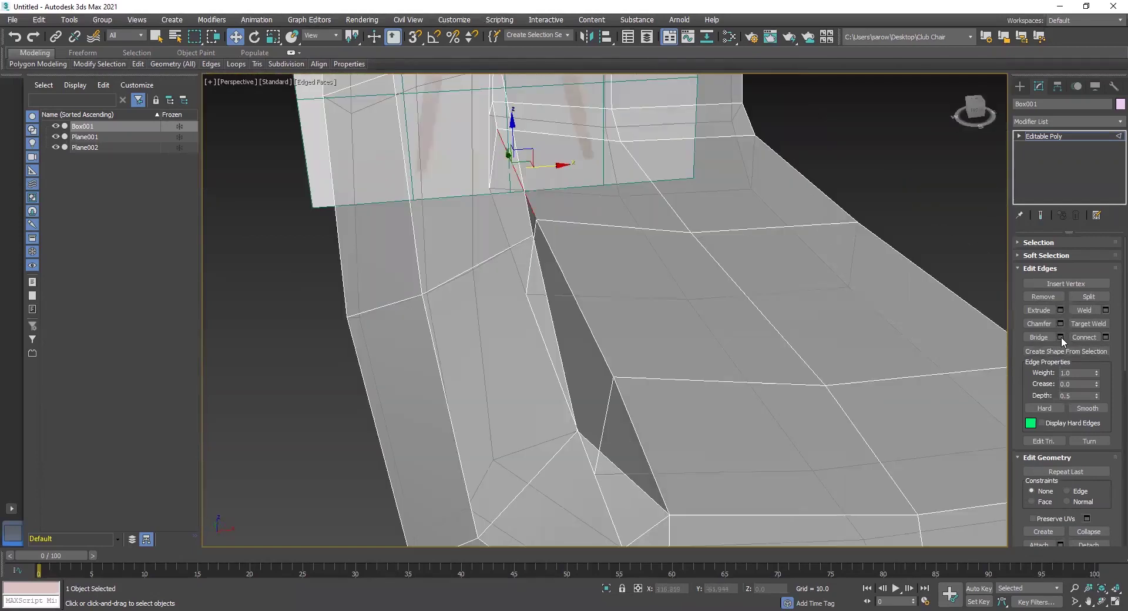
pyautogui.click(1060, 337)
pyautogui.keyDown('alt'); pyautogui.moveTo(764, 259); pyautogui.dragTo(645, 313, button='middle'); pyautogui.keyUp('alt')
pyautogui.scroll(-3, 664, 290)
pyautogui.moveTo(672, 381); pyautogui.dragTo(672, 410, button='middle')
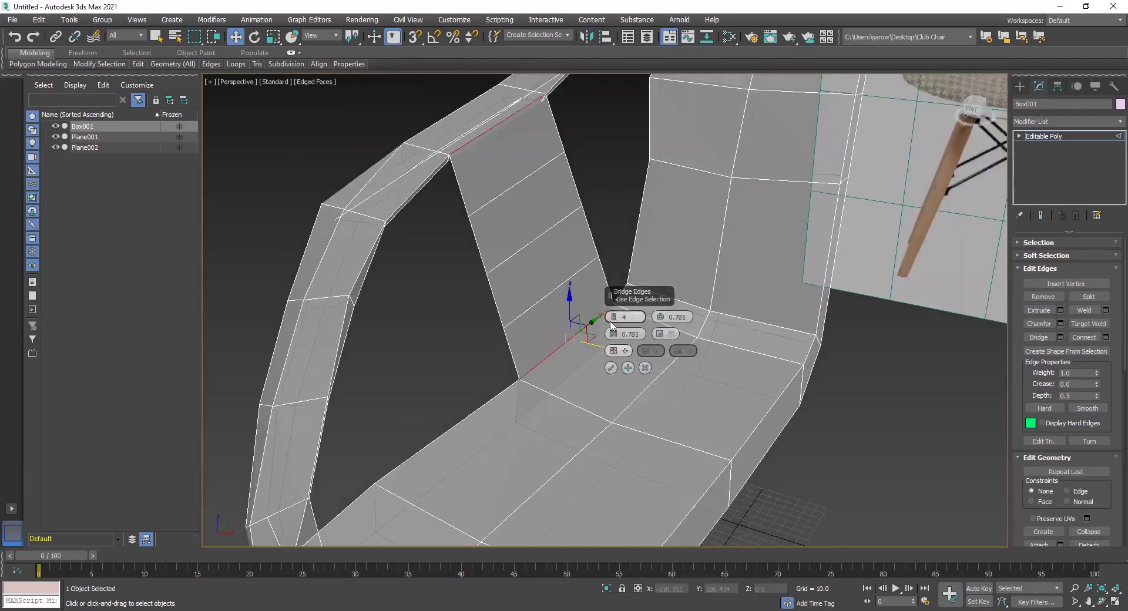
pyautogui.rightClick(615, 318)
pyautogui.keyDown('alt'); pyautogui.moveTo(422, 406); pyautogui.dragTo(496, 394, button='middle'); pyautogui.keyUp('alt')
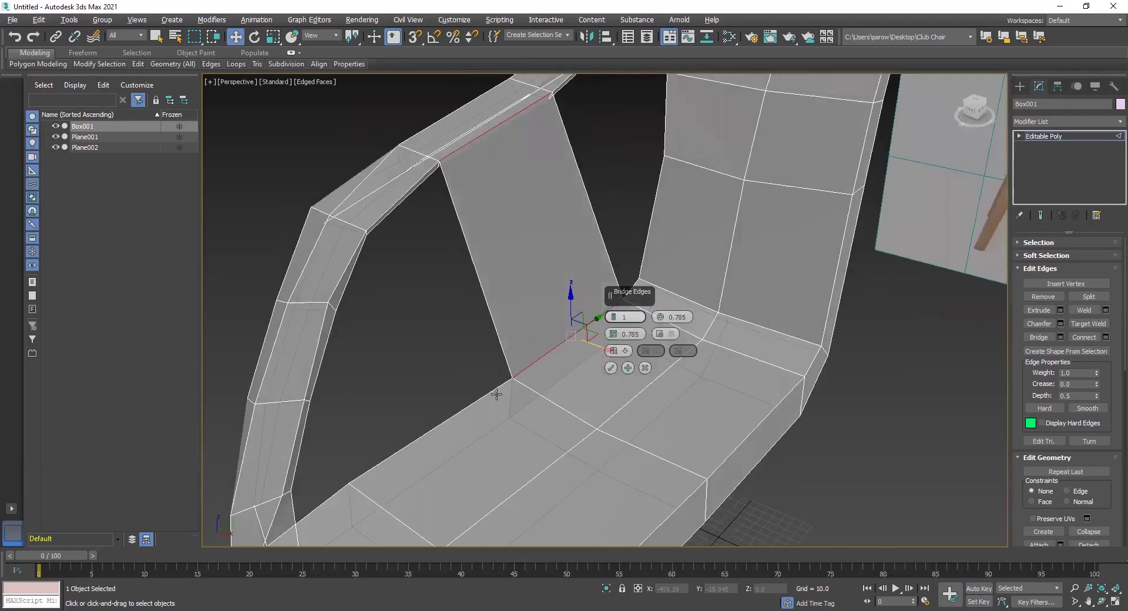
pyautogui.click(611, 367)
# Step: Bridge the remaining pair of open edges on the arm strip and the seat's underside to form the panel's outer face
pyautogui.scroll(-3, 484, 340)
pyautogui.keyDown('alt'); pyautogui.moveTo(484, 340); pyautogui.dragTo(674, 294, button='middle'); pyautogui.keyUp('alt')
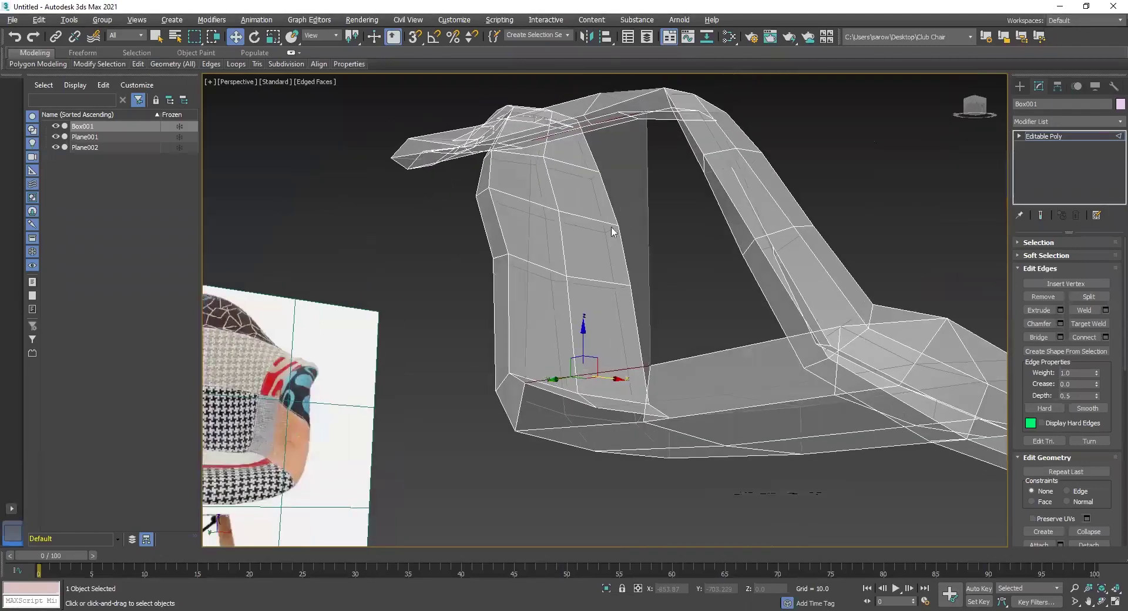
pyautogui.keyDown('alt'); pyautogui.moveTo(623, 339); pyautogui.dragTo(1010, 404, button='middle'); pyautogui.keyUp('alt')
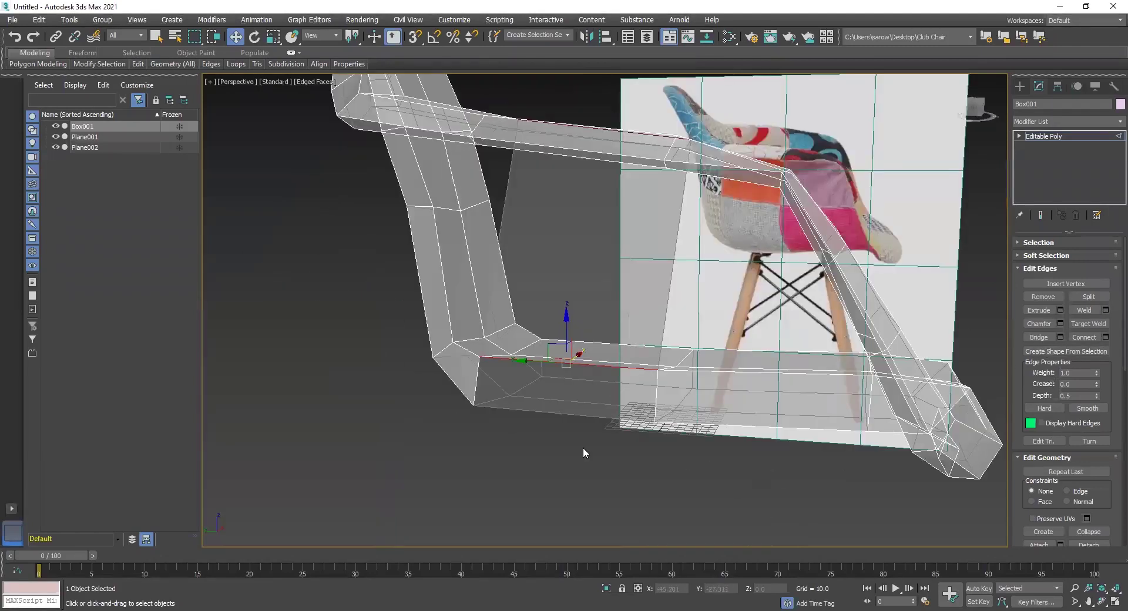
pyautogui.keyDown('alt'); pyautogui.moveTo(610, 428); pyautogui.dragTo(538, 385, button='middle'); pyautogui.keyUp('alt')
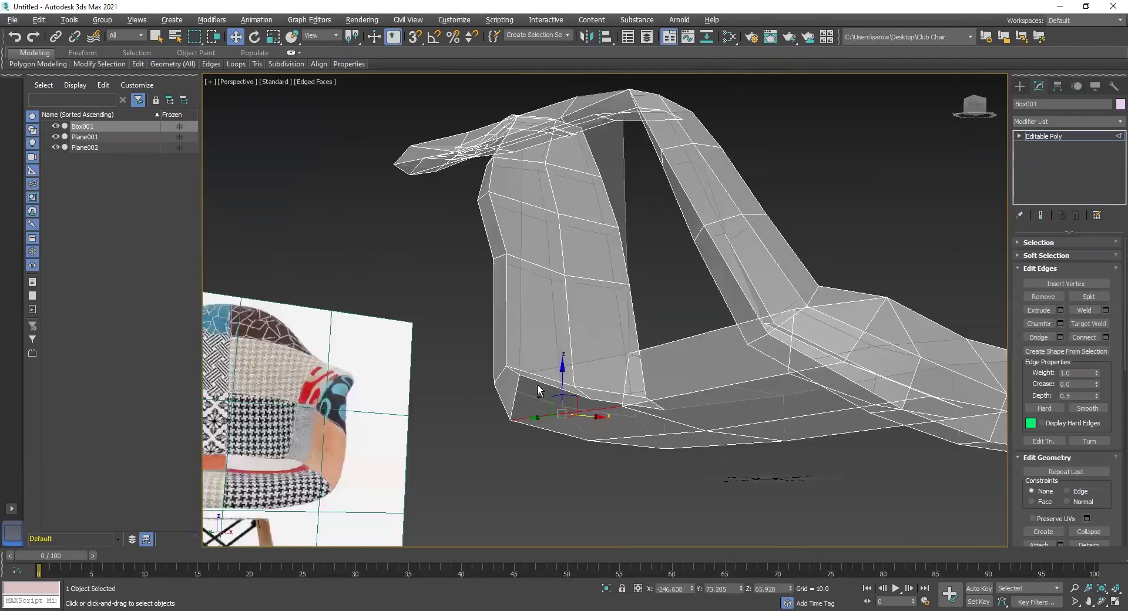
pyautogui.keyDown('alt'); pyautogui.moveTo(510, 263); pyautogui.dragTo(466, 203, button='middle'); pyautogui.keyUp('alt')
pyautogui.scroll(5, 465, 200)
pyautogui.keyDown('alt'); pyautogui.moveTo(445, 148); pyautogui.dragTo(512, 282, button='middle'); pyautogui.keyUp('alt')
pyautogui.moveTo(512, 282); pyautogui.dragTo(519, 355, button='middle')
pyautogui.keyDown('alt'); pyautogui.moveTo(520, 355); pyautogui.dragTo(531, 286, button='middle'); pyautogui.keyUp('alt')
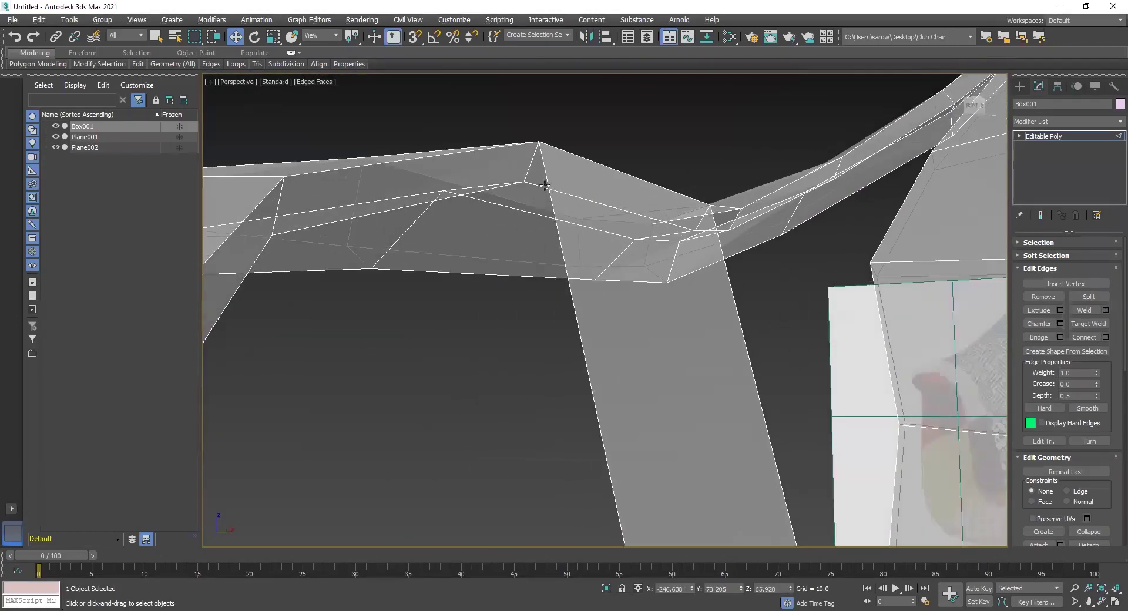
pyautogui.click(541, 185)
pyautogui.scroll(-6, 578, 356)
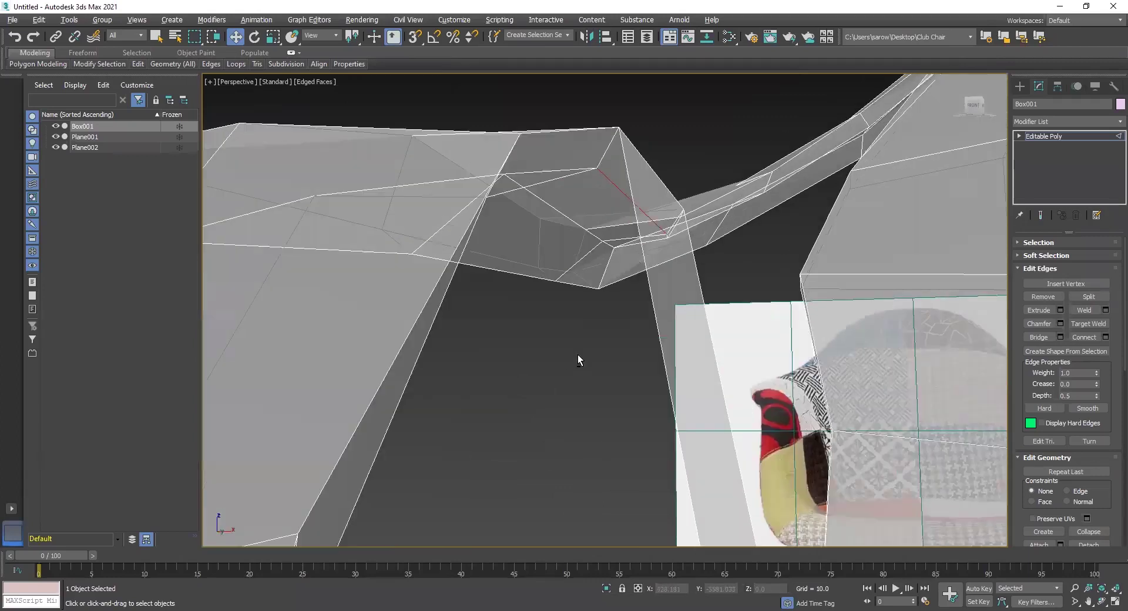
pyautogui.keyDown('alt'); pyautogui.moveTo(592, 372); pyautogui.dragTo(924, 395, button='middle'); pyautogui.keyUp('alt')
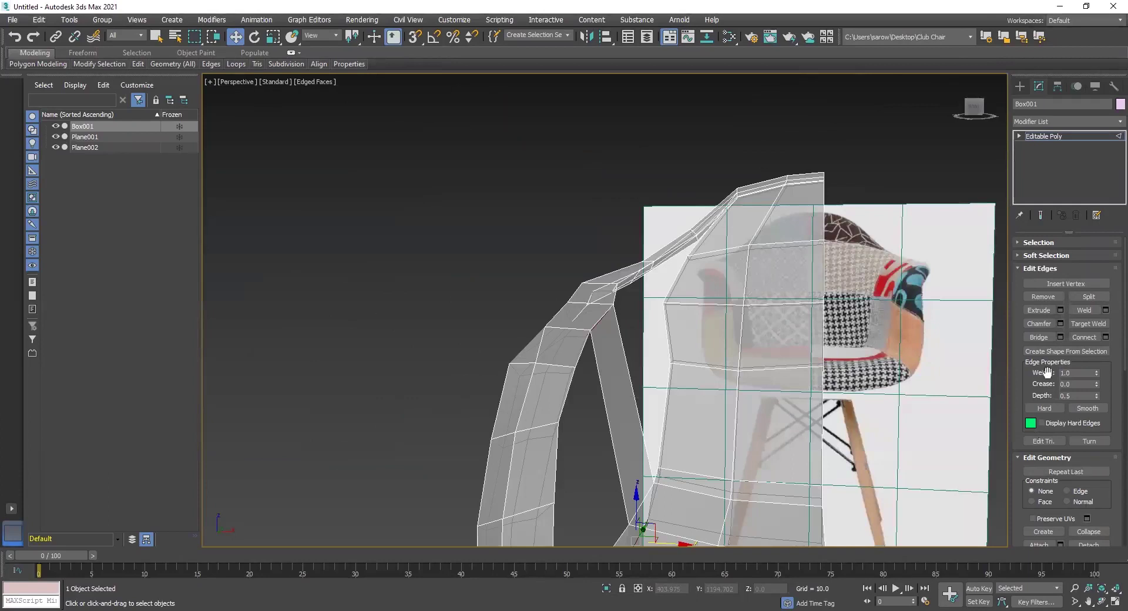
pyautogui.click(1044, 339)
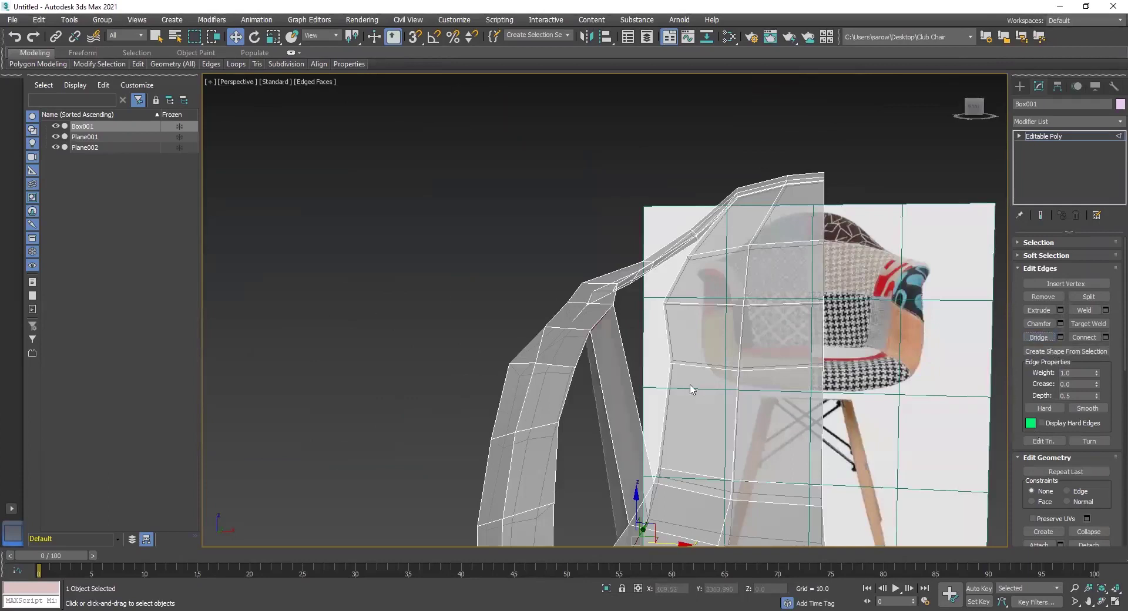
pyautogui.keyDown('alt'); pyautogui.moveTo(692, 390); pyautogui.dragTo(675, 415, button='middle'); pyautogui.keyUp('alt')
pyautogui.keyDown('alt'); pyautogui.moveTo(801, 436); pyautogui.dragTo(697, 240, button='middle'); pyautogui.keyUp('alt')
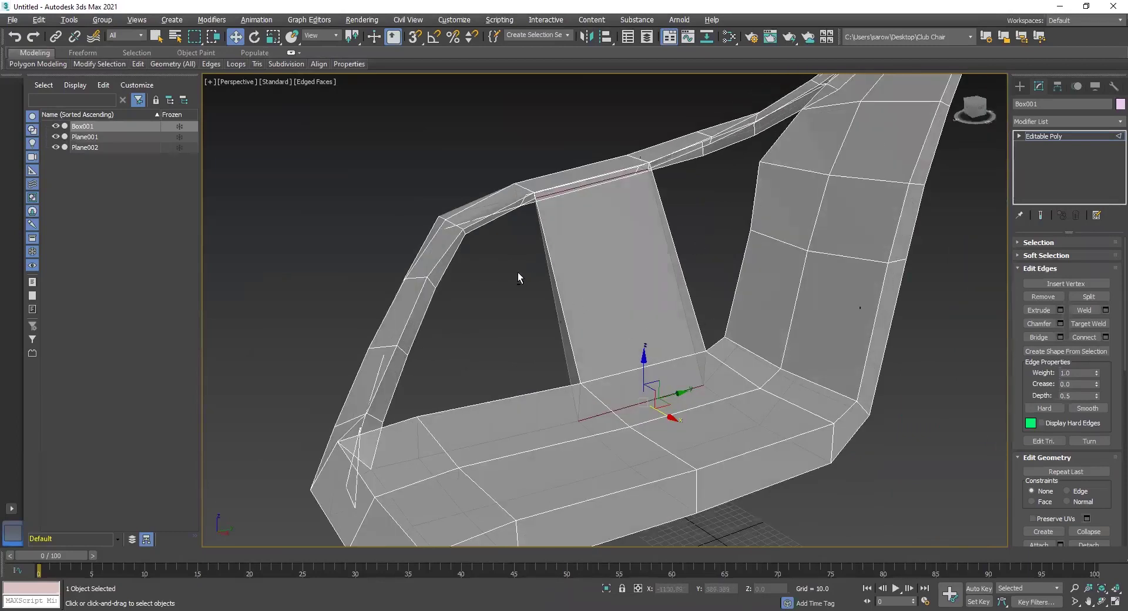
# Step: Insert a SwiftLoop edge loop across the seat, midway through the section in front of the bridged side panel
pyautogui.keyDown('alt'); pyautogui.moveTo(517, 272); pyautogui.dragTo(492, 273, button='middle'); pyautogui.keyUp('alt')
pyautogui.scroll(2, 481, 259)
pyautogui.moveTo(455, 316)
pyautogui.keyDown('alt'); pyautogui.mouseDown(button='middle')
pyautogui.moveTo(491, 365)
pyautogui.moveTo(453, 305)
pyautogui.moveTo(452, 352)
pyautogui.moveTo(447, 305)
pyautogui.moveTo(476, 311)
pyautogui.moveTo(468, 304)
pyautogui.mouseUp(button='middle'); pyautogui.keyUp('alt')
pyautogui.scroll(-3, 486, 360)
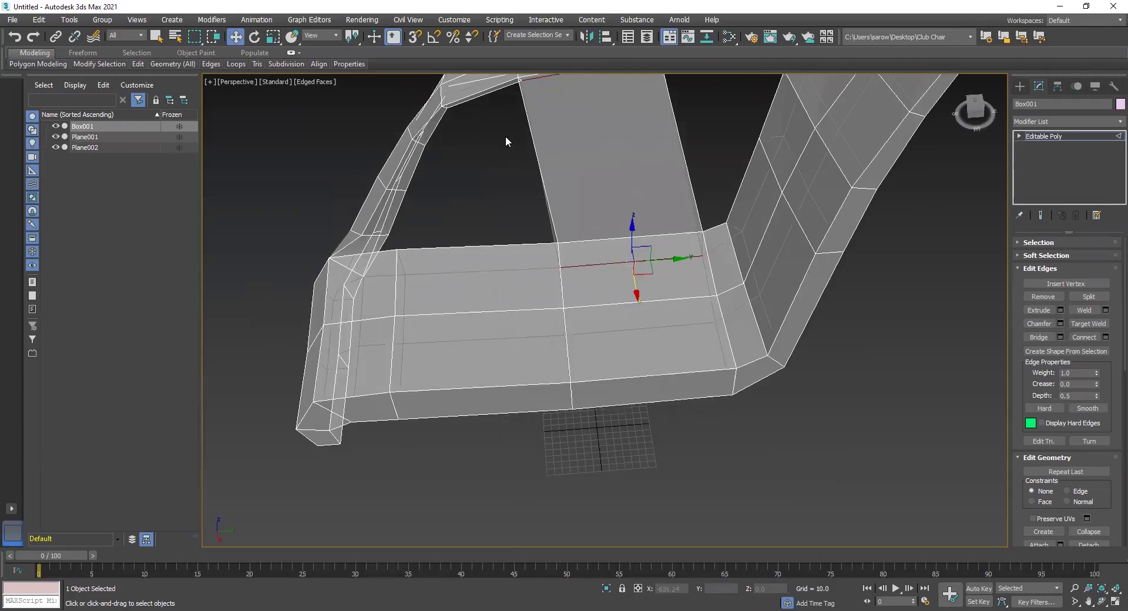
pyautogui.moveTo(172, 64)
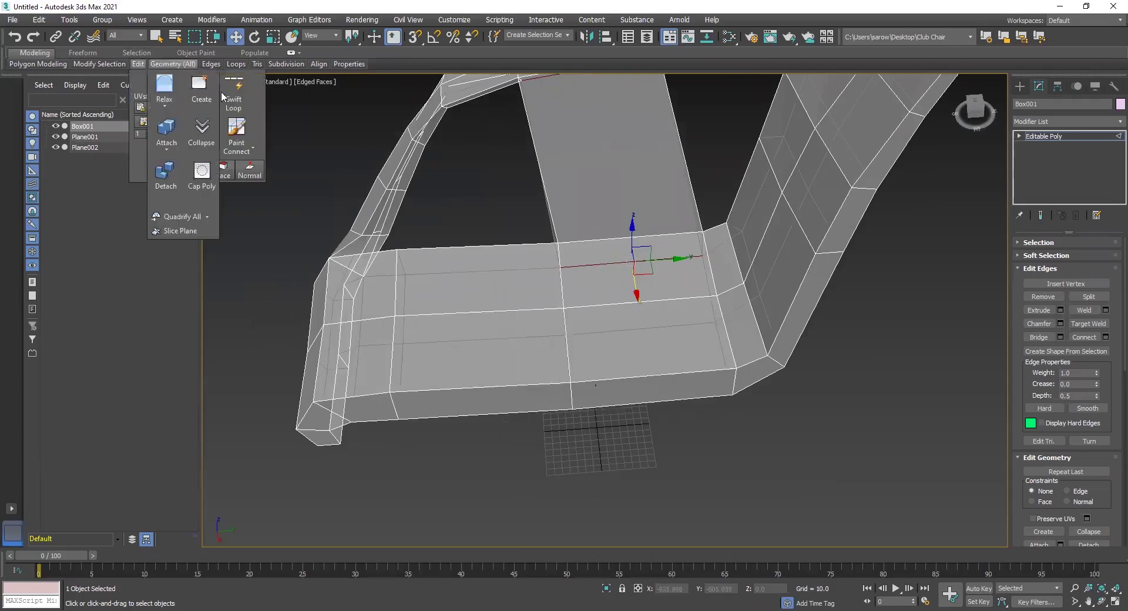
pyautogui.click(233, 93)
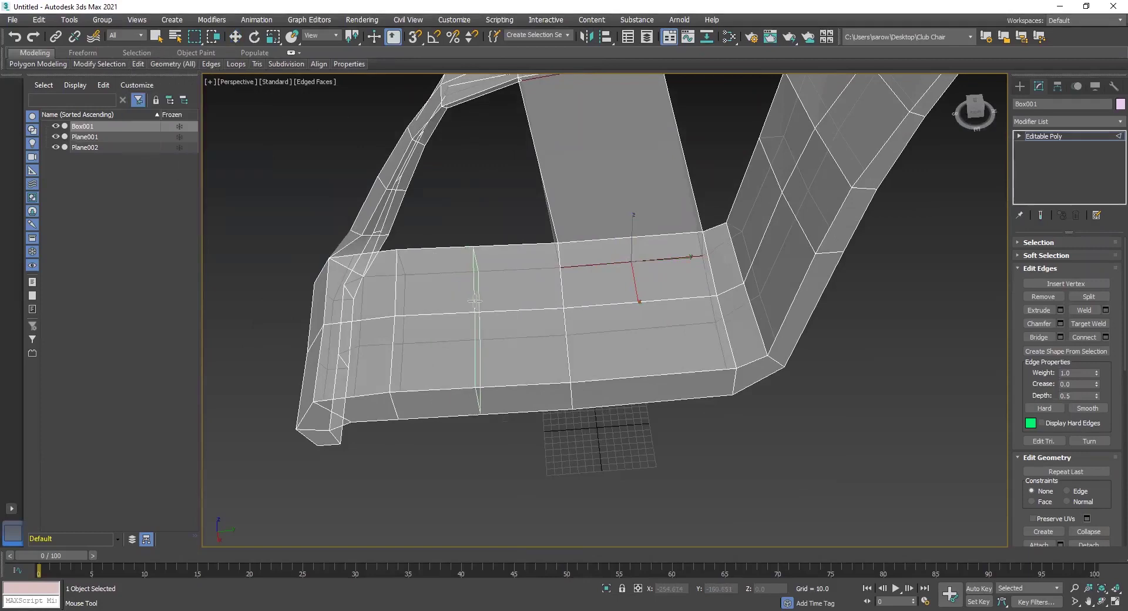
pyautogui.click(475, 301)
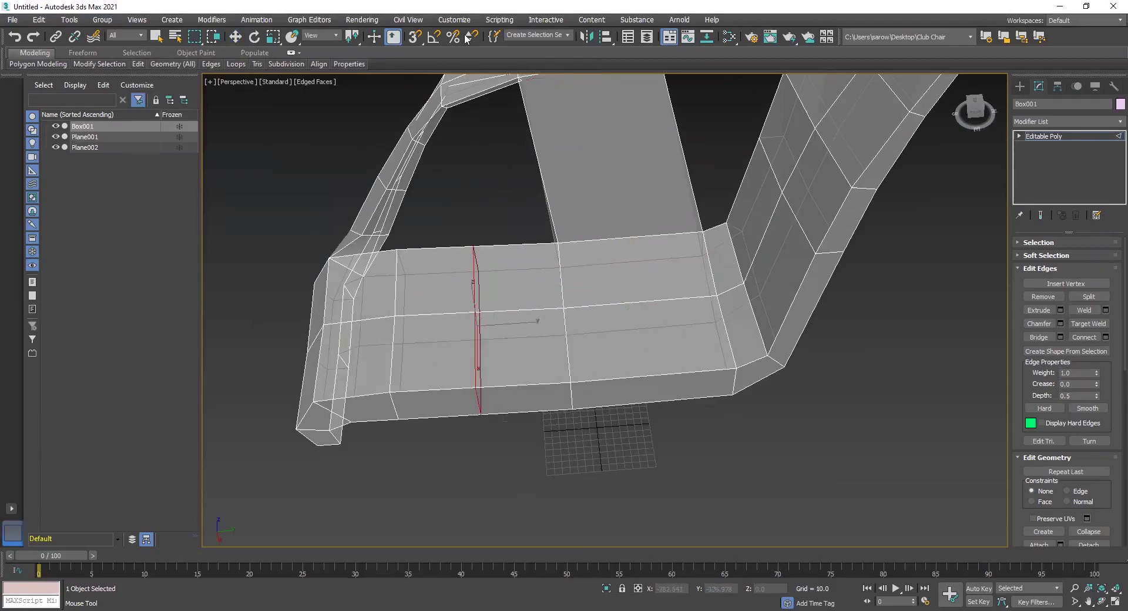
pyautogui.press('w')
# Step: Delete the arm strip's inner polygon just in front of the bridged side panel
pyautogui.scroll(3, 443, 246)
pyautogui.keyDown('alt'); pyautogui.moveTo(464, 163); pyautogui.dragTo(531, 490, button='middle'); pyautogui.keyUp('alt')
pyautogui.scroll(3, 523, 241)
pyautogui.keyDown('alt'); pyautogui.moveTo(523, 236); pyautogui.dragTo(547, 352, button='middle'); pyautogui.keyUp('alt')
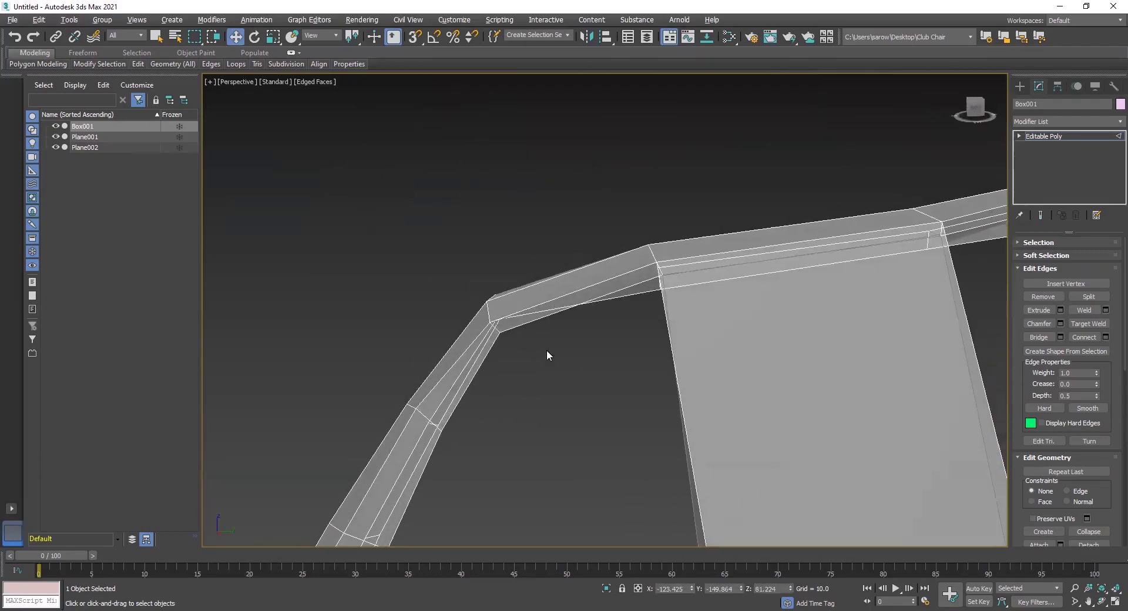
pyautogui.keyDown('alt'); pyautogui.moveTo(544, 314); pyautogui.dragTo(590, 355, button='middle'); pyautogui.keyUp('alt')
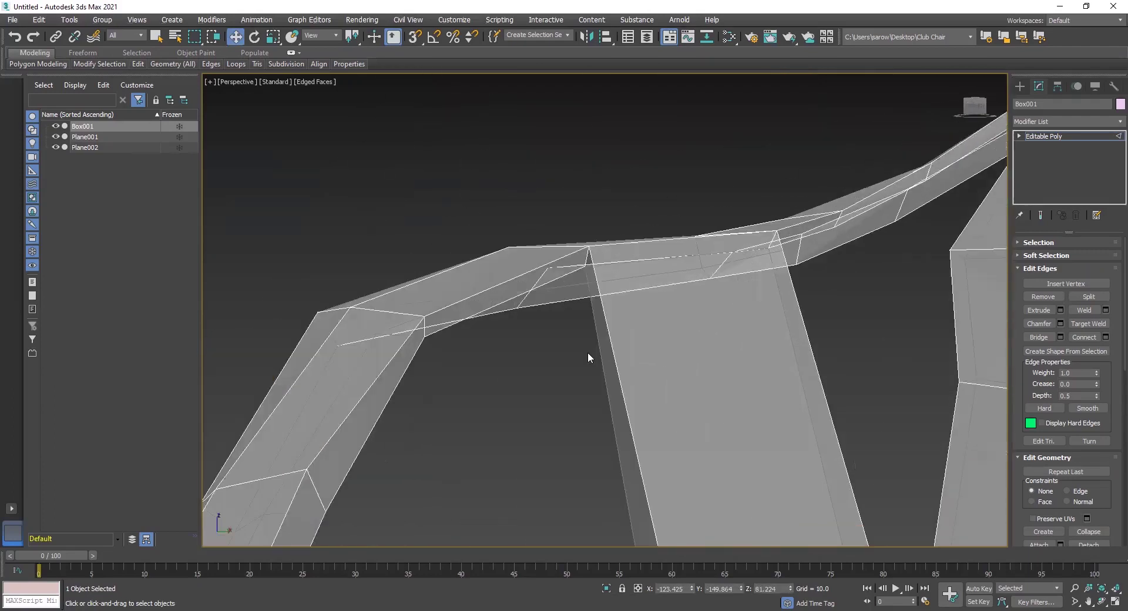
pyautogui.scroll(3, 554, 294)
pyautogui.keyDown('alt'); pyautogui.moveTo(553, 294); pyautogui.dragTo(748, 290, button='middle'); pyautogui.keyUp('alt')
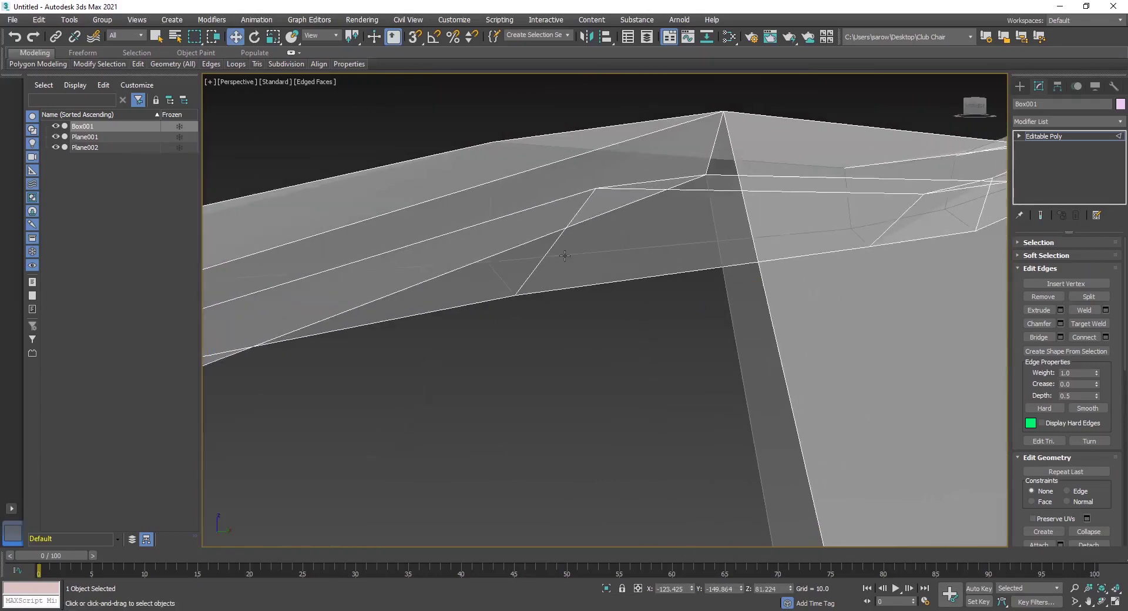
pyautogui.press('4')
pyautogui.click(454, 210)
pyautogui.press('Delete')
pyautogui.scroll(-5, 531, 325)
pyautogui.scroll(2, 521, 372)
pyautogui.moveTo(507, 379); pyautogui.dragTo(468, 287, button='middle')
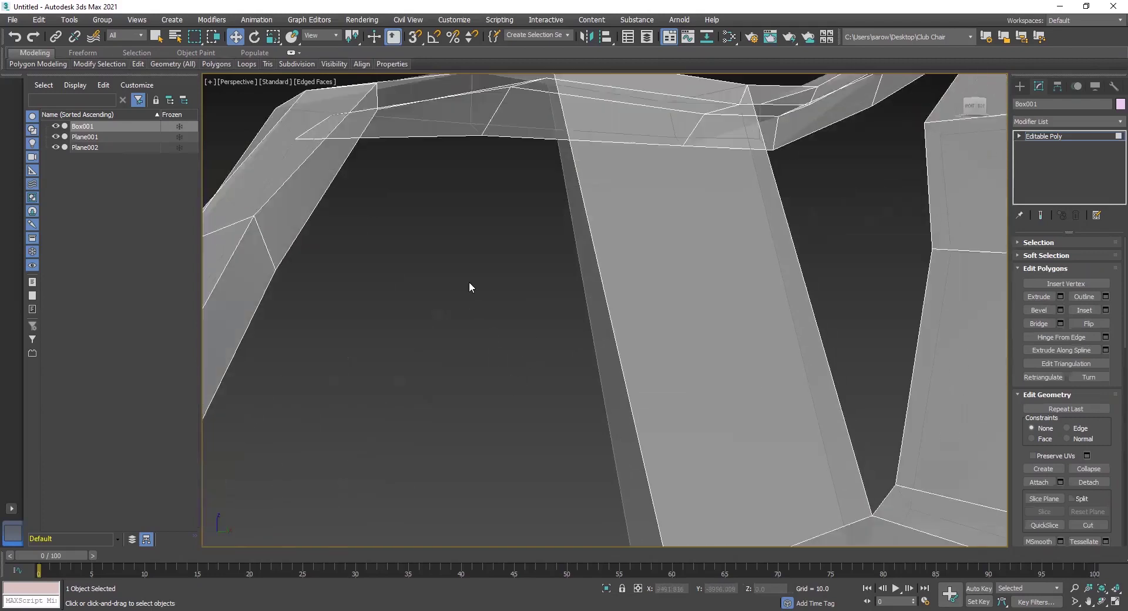
# Step: Delete the seat's side polygon between the bridged panel and the new edge loop
pyautogui.scroll(-2, 477, 296)
pyautogui.keyDown('alt'); pyautogui.moveTo(485, 332); pyautogui.dragTo(630, 392, button='middle'); pyautogui.keyUp('alt')
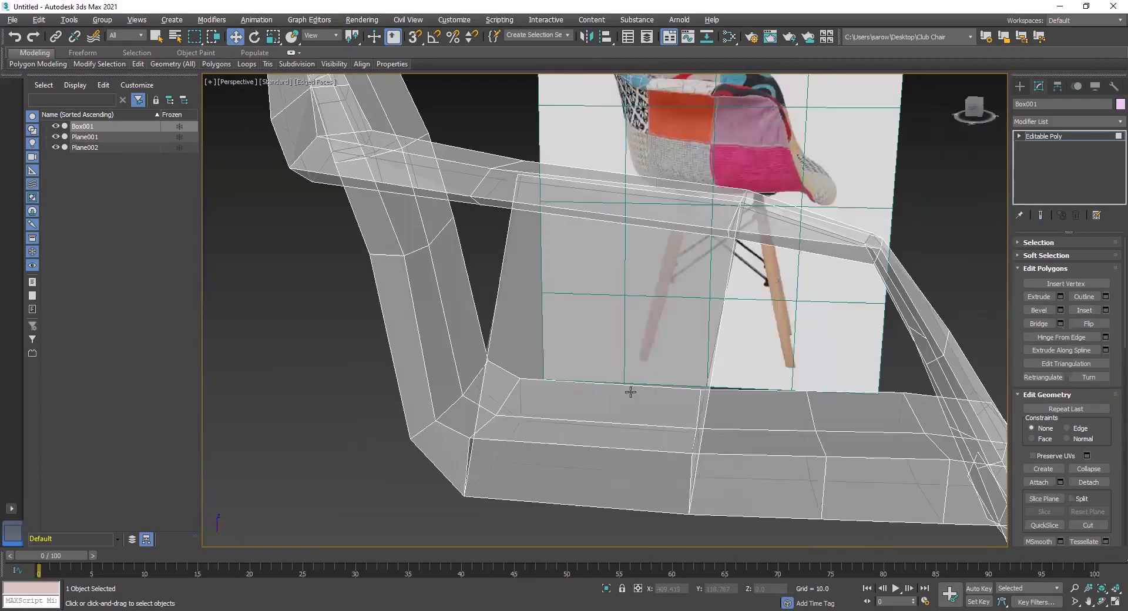
pyautogui.click(725, 489)
pyautogui.press('Delete')
pyautogui.keyDown('alt'); pyautogui.moveTo(675, 441); pyautogui.dragTo(485, 429, button='middle'); pyautogui.keyUp('alt')
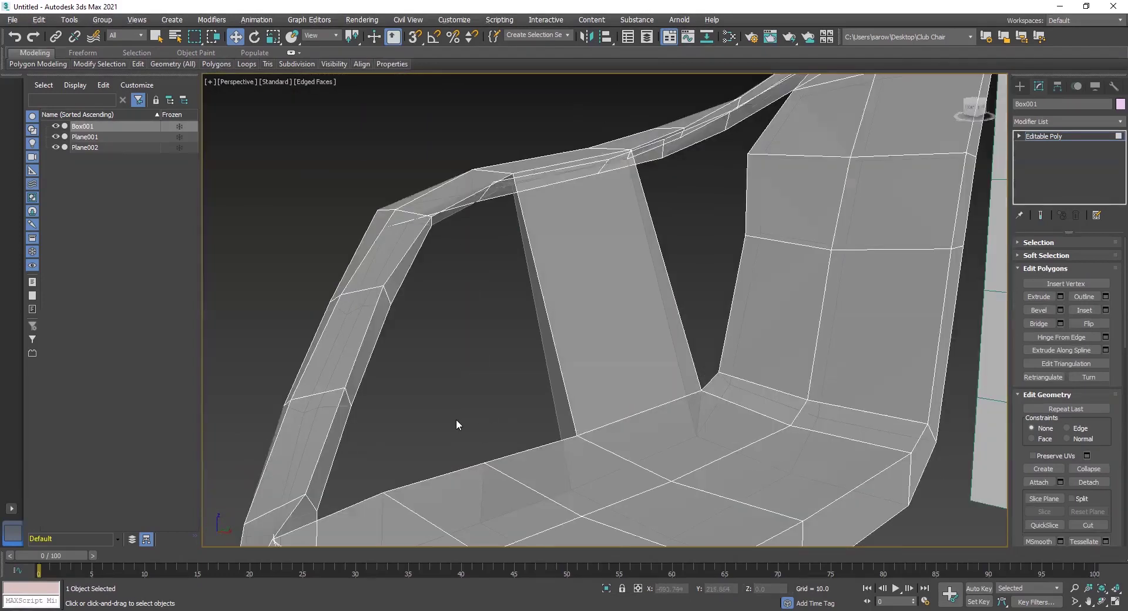
# Step: Bridge the upper arm-strip and seat edges of the newly opened section in front of the existing side panel
pyautogui.keyDown('alt'); pyautogui.moveTo(492, 399); pyautogui.dragTo(717, 359, button='middle'); pyautogui.keyUp('alt')
pyautogui.press('2')
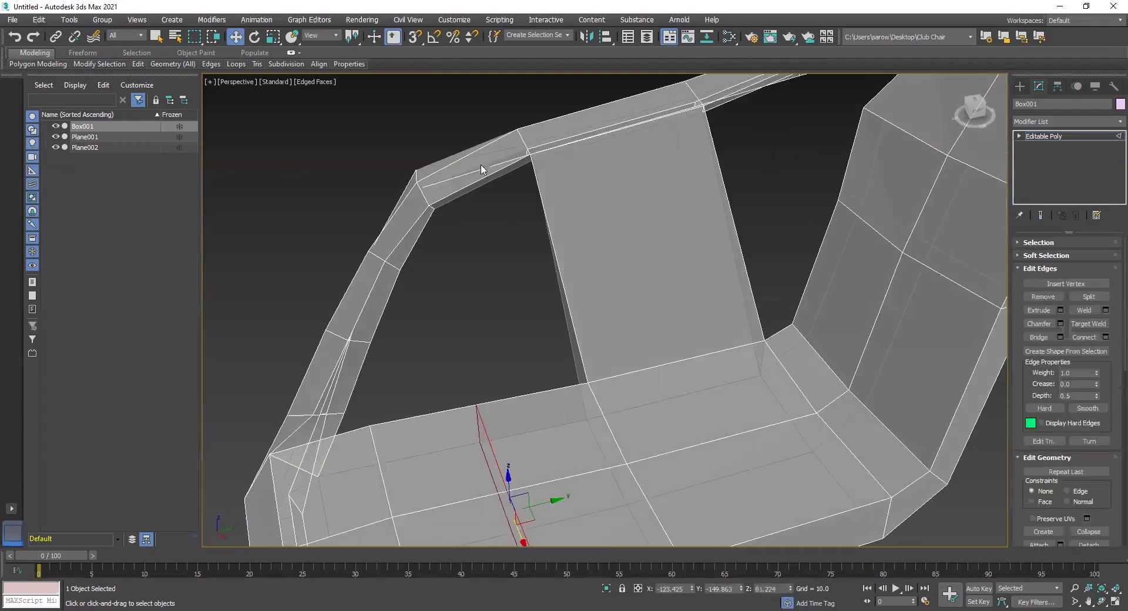
pyautogui.keyDown('alt'); pyautogui.moveTo(516, 224); pyautogui.dragTo(591, 232, button='middle'); pyautogui.keyUp('alt')
pyautogui.scroll(3, 605, 214)
pyautogui.click(626, 115)
pyautogui.keyDown('alt'); pyautogui.moveTo(627, 125); pyautogui.dragTo(698, 376, button='middle'); pyautogui.keyUp('alt')
pyautogui.keyDown('ctrl'); pyautogui.click(689, 361); pyautogui.keyUp('ctrl')
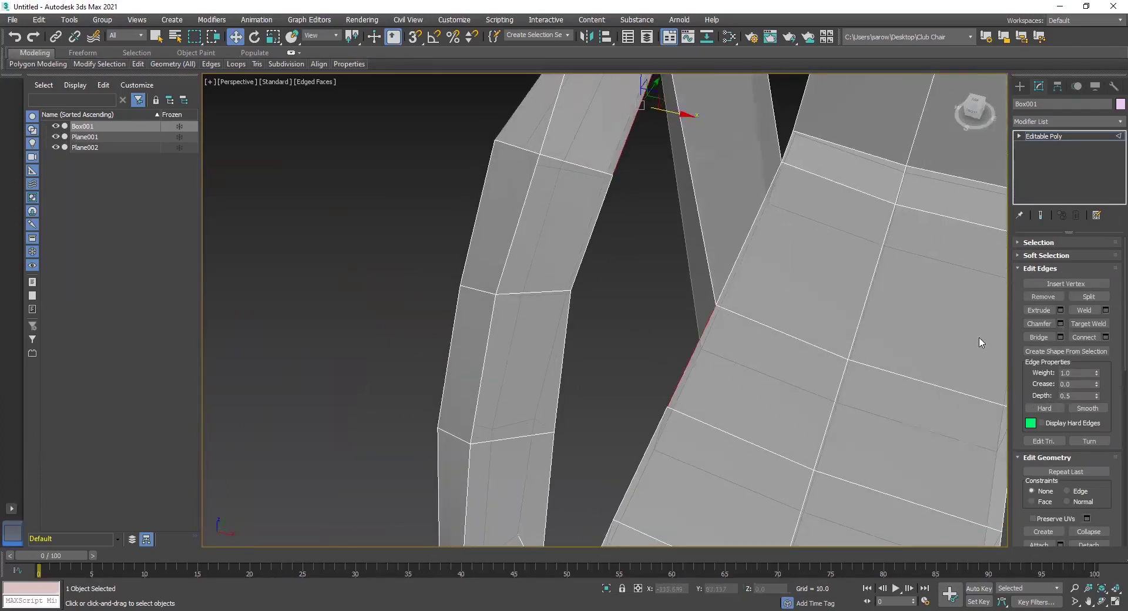
pyautogui.click(1038, 337)
# Step: Bridge the lower arm-strip and seat edges of the same section to form its outer face
pyautogui.keyDown('alt'); pyautogui.moveTo(562, 339); pyautogui.dragTo(692, 286, button='middle'); pyautogui.keyUp('alt')
pyautogui.keyDown('alt'); pyautogui.moveTo(657, 362); pyautogui.dragTo(752, 256, button='middle'); pyautogui.keyUp('alt')
pyautogui.keyDown('alt'); pyautogui.moveTo(756, 193); pyautogui.dragTo(934, 375, button='middle'); pyautogui.keyUp('alt')
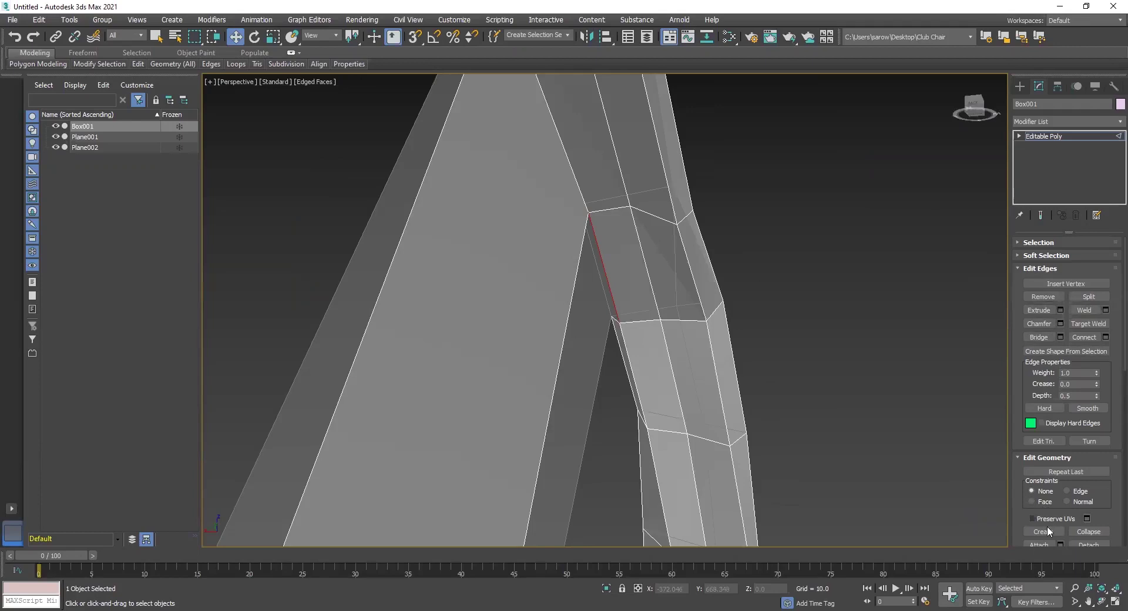
pyautogui.click(1042, 335)
pyautogui.keyDown('alt'); pyautogui.moveTo(832, 374); pyautogui.dragTo(897, 343, button='middle'); pyautogui.keyUp('alt')
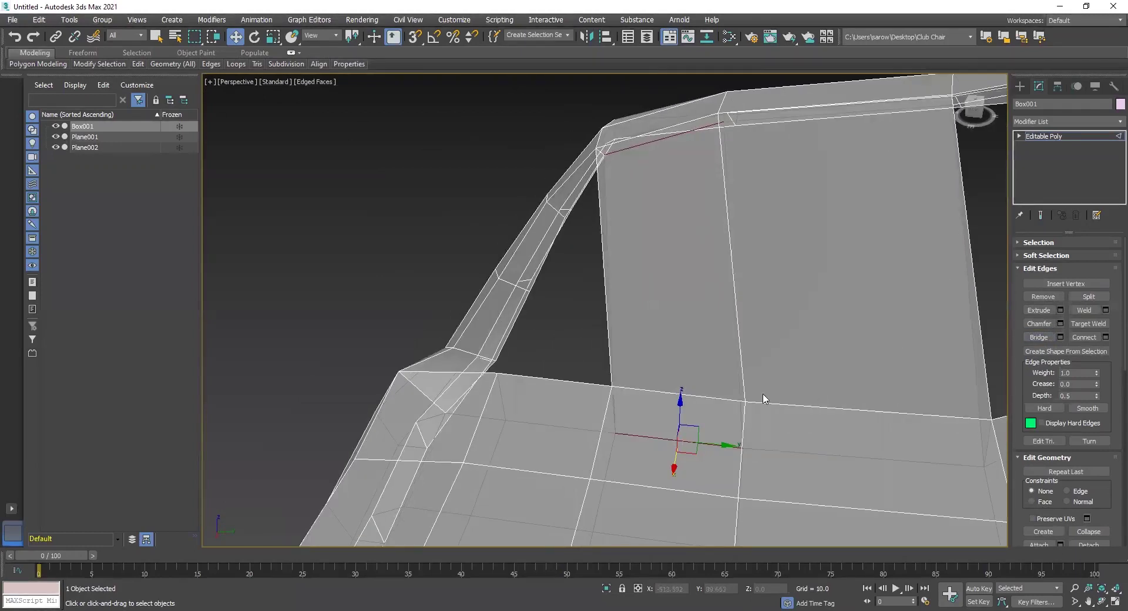
pyautogui.keyDown('alt'); pyautogui.moveTo(534, 326); pyautogui.dragTo(733, 265, button='middle'); pyautogui.keyUp('alt')
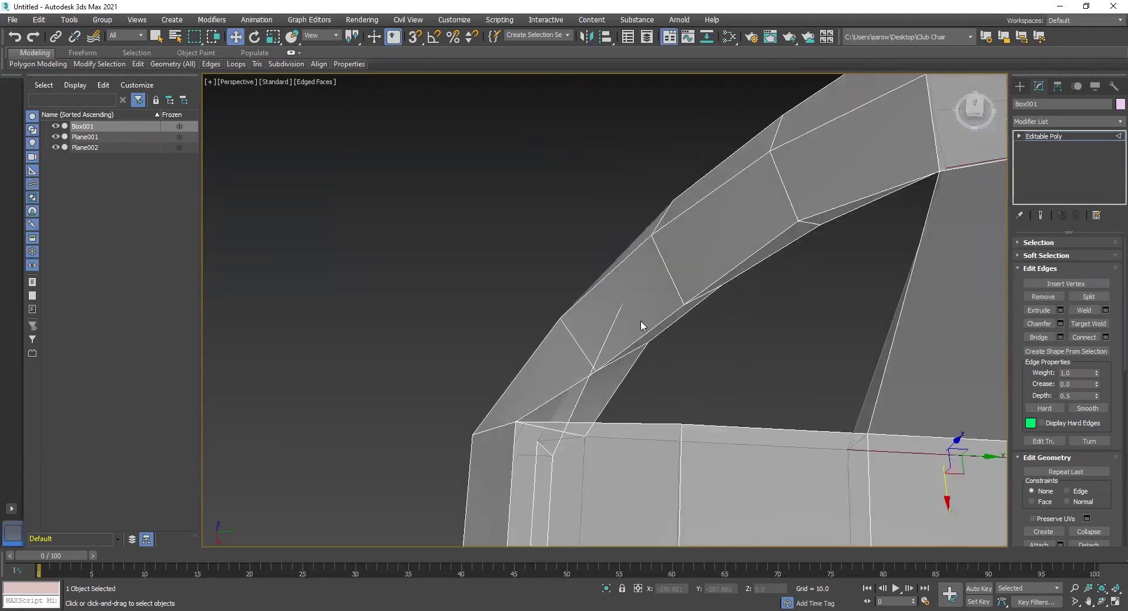
# Step: Delete the arm strip's inner polygons and the seat's side polygons that border the remaining front opening
pyautogui.keyDown('alt'); pyautogui.moveTo(703, 313); pyautogui.dragTo(704, 285, button='middle'); pyautogui.keyUp('alt')
pyautogui.keyDown('alt'); pyautogui.moveTo(545, 439); pyautogui.dragTo(664, 335, button='middle'); pyautogui.keyUp('alt')
pyautogui.moveTo(565, 429)
pyautogui.keyDown('alt'); pyautogui.mouseDown(button='middle')
pyautogui.moveTo(591, 465)
pyautogui.moveTo(572, 439)
pyautogui.mouseUp(button='middle'); pyautogui.keyUp('alt')
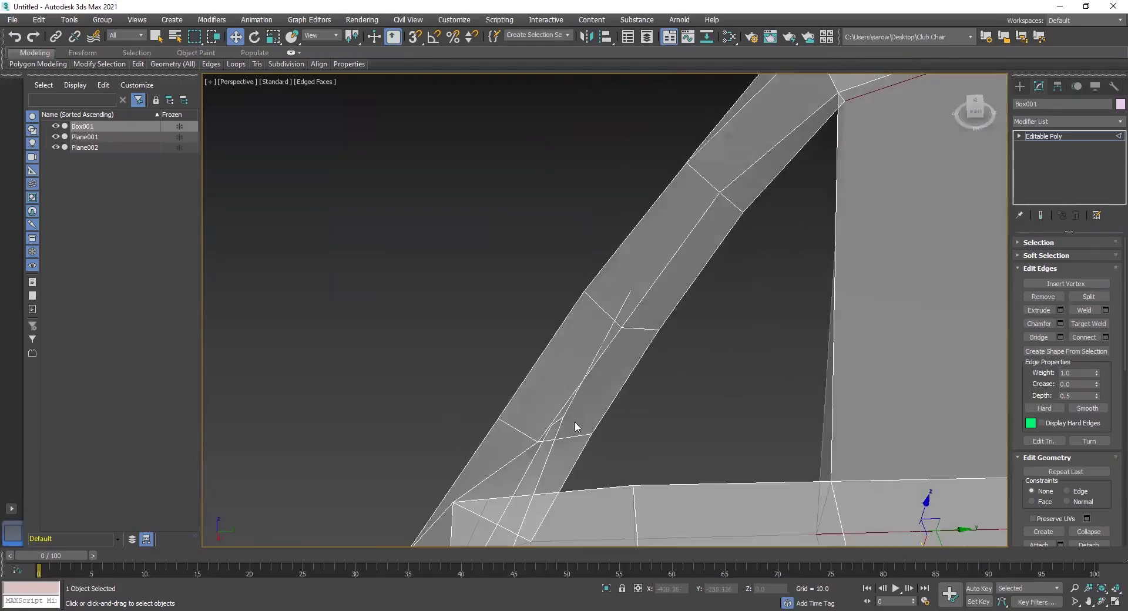
pyautogui.press('4')
pyautogui.keyDown('alt'); pyautogui.moveTo(744, 286); pyautogui.dragTo(766, 156, button='middle'); pyautogui.keyUp('alt')
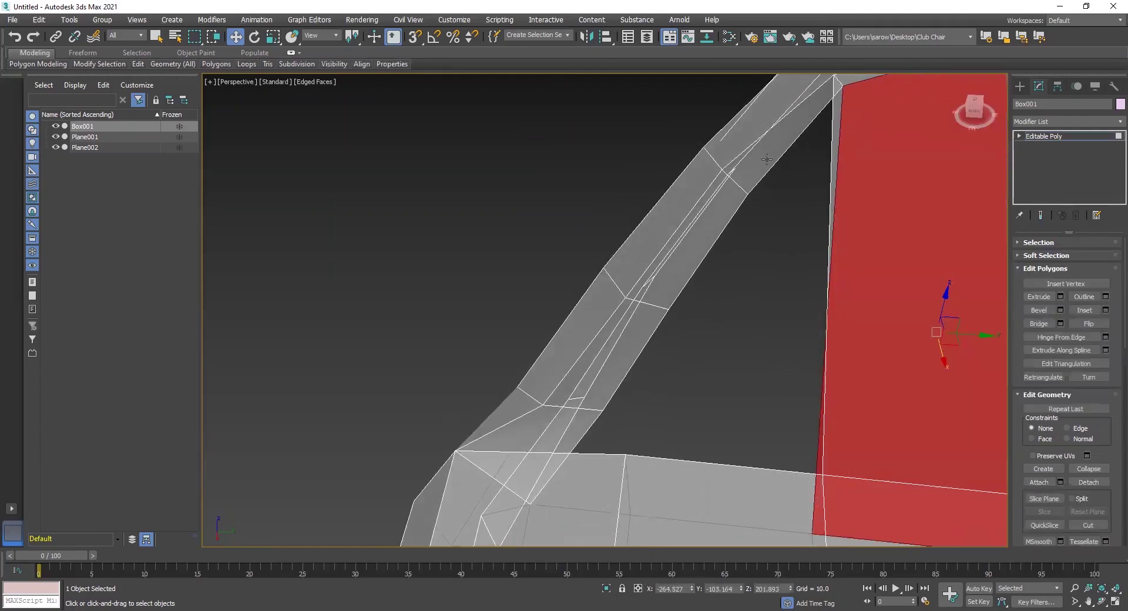
pyautogui.click(766, 155)
pyautogui.keyDown('alt'); pyautogui.moveTo(760, 247); pyautogui.dragTo(705, 252, button='middle'); pyautogui.keyUp('alt')
pyautogui.keyDown('shift'); pyautogui.click(614, 432); pyautogui.keyUp('shift')
pyautogui.keyDown('alt'); pyautogui.moveTo(628, 417); pyautogui.dragTo(727, 451, button='middle'); pyautogui.keyUp('alt')
pyautogui.click(727, 437)
pyautogui.keyDown('alt'); pyautogui.moveTo(628, 404); pyautogui.dragTo(926, 470, button='middle'); pyautogui.keyUp('alt')
pyautogui.click(713, 428)
pyautogui.press('Delete')
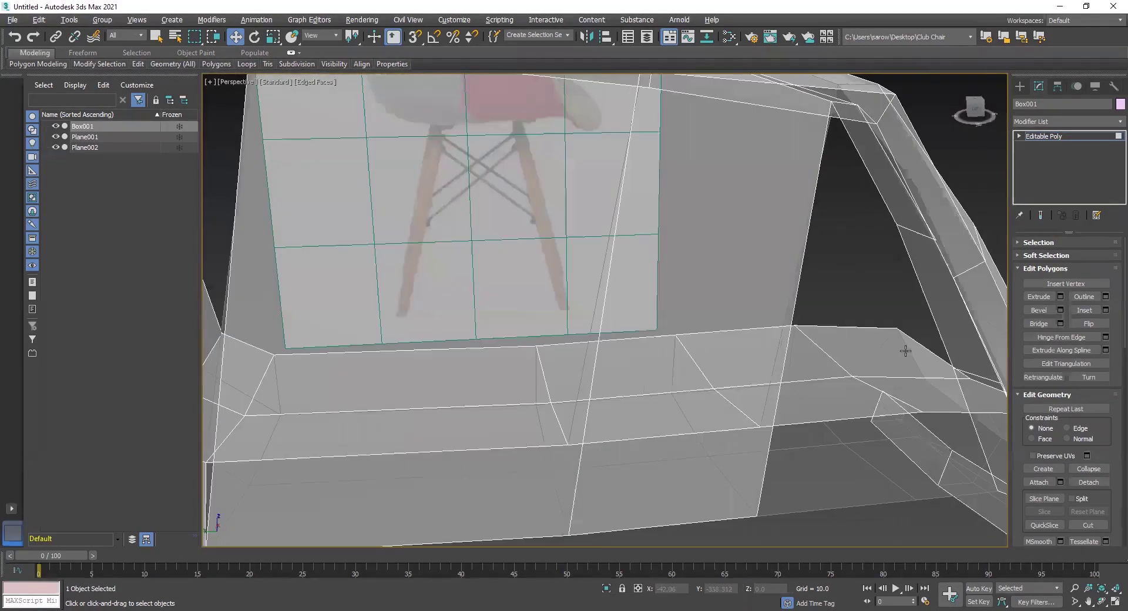
# Step: Add two horizontal edge loops across the inner face of the bridged side panel with Swift Loop
pyautogui.keyDown('alt'); pyautogui.moveTo(810, 348); pyautogui.dragTo(669, 298, button='middle'); pyautogui.keyUp('alt')
pyautogui.scroll(3, 457, 247)
pyautogui.moveTo(743, 322); pyautogui.dragTo(482, 306, button='middle')
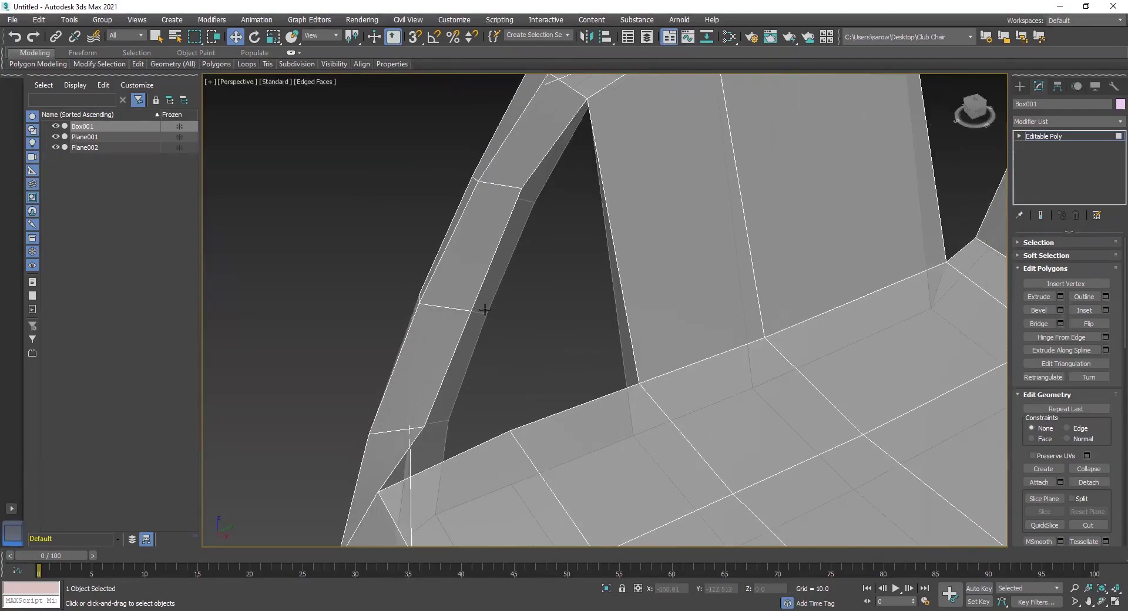
pyautogui.scroll(-2, 705, 299)
pyautogui.scroll(-1, 629, 358)
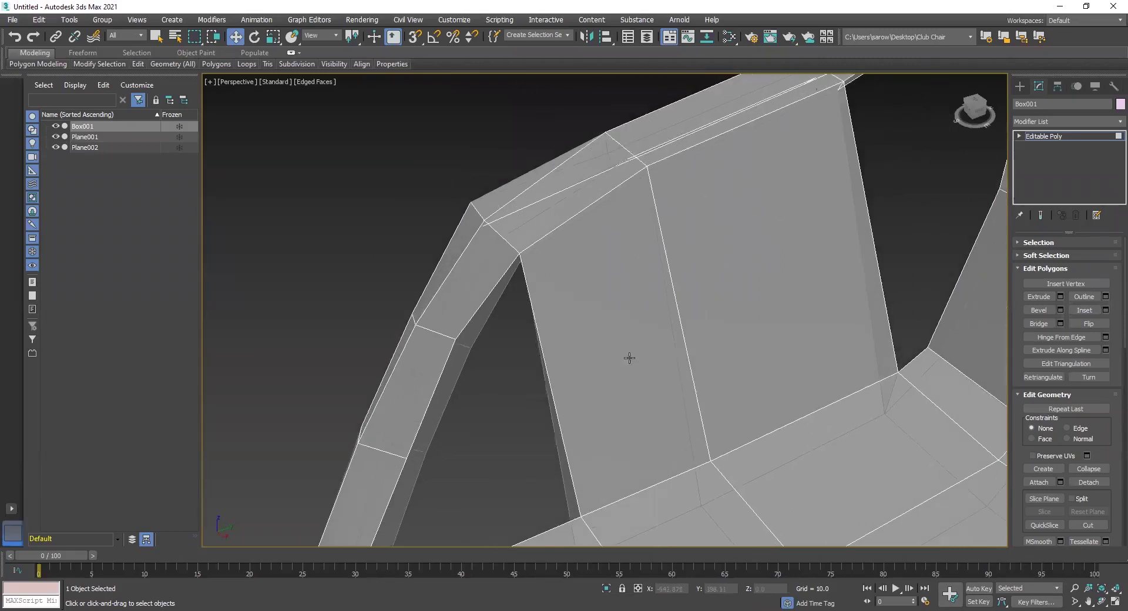
pyautogui.scroll(-1, 654, 390)
pyautogui.scroll(1, 654, 390)
pyautogui.scroll(1, 618, 361)
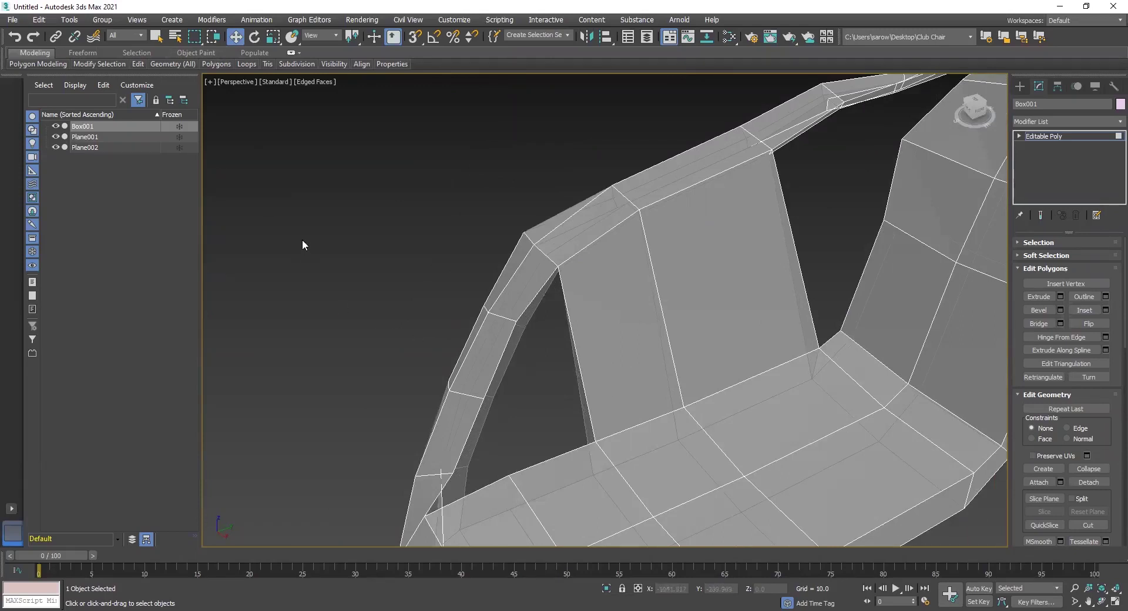
pyautogui.moveTo(140, 64)
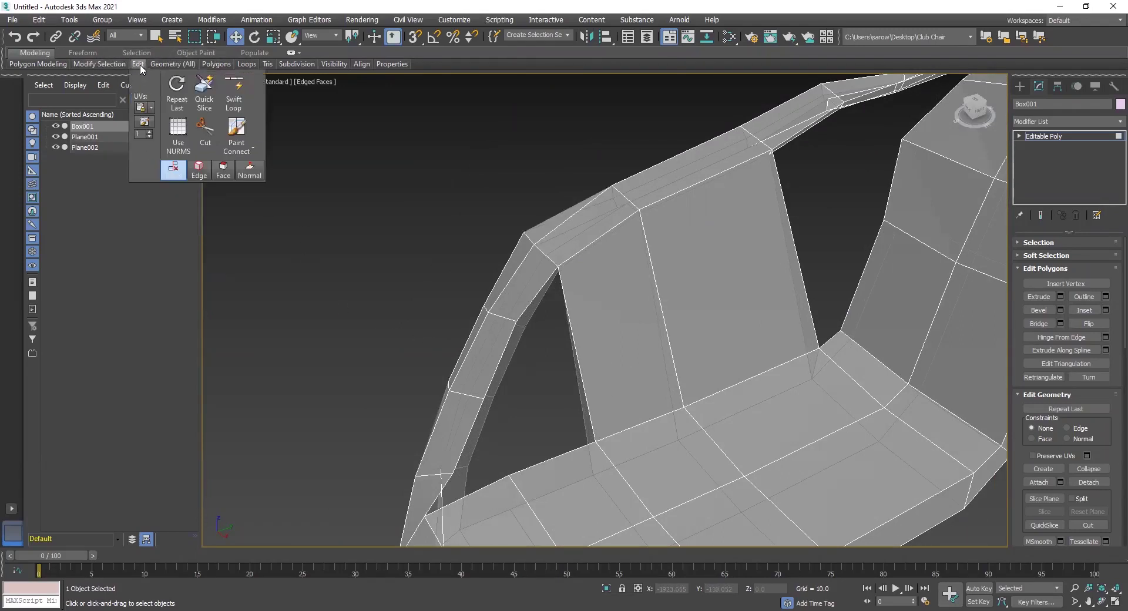
pyautogui.click(244, 102)
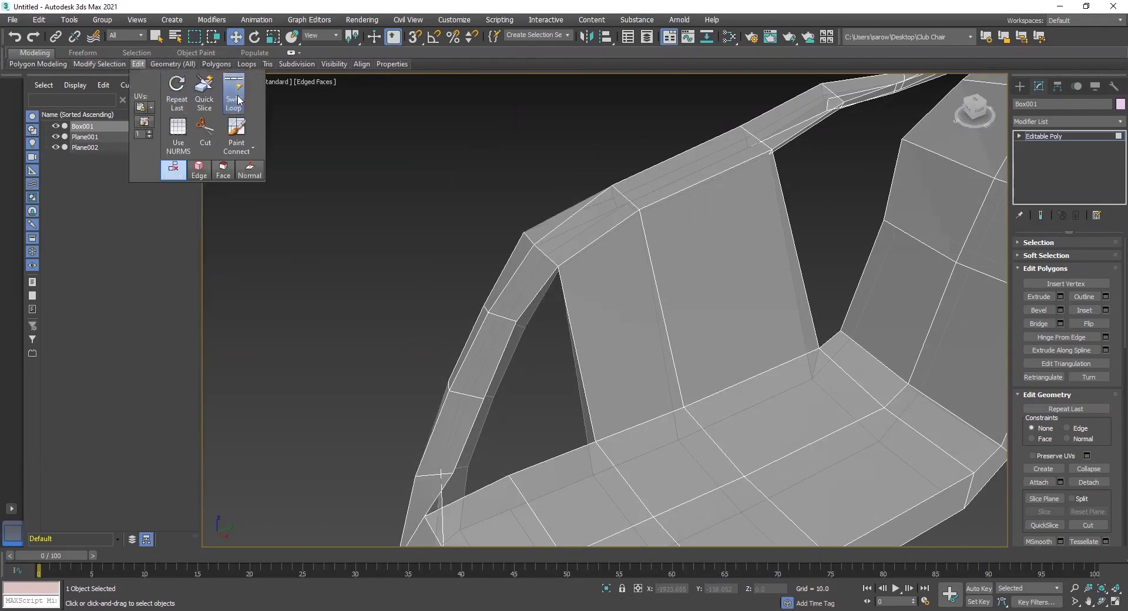
pyautogui.click(596, 309)
pyautogui.click(609, 366)
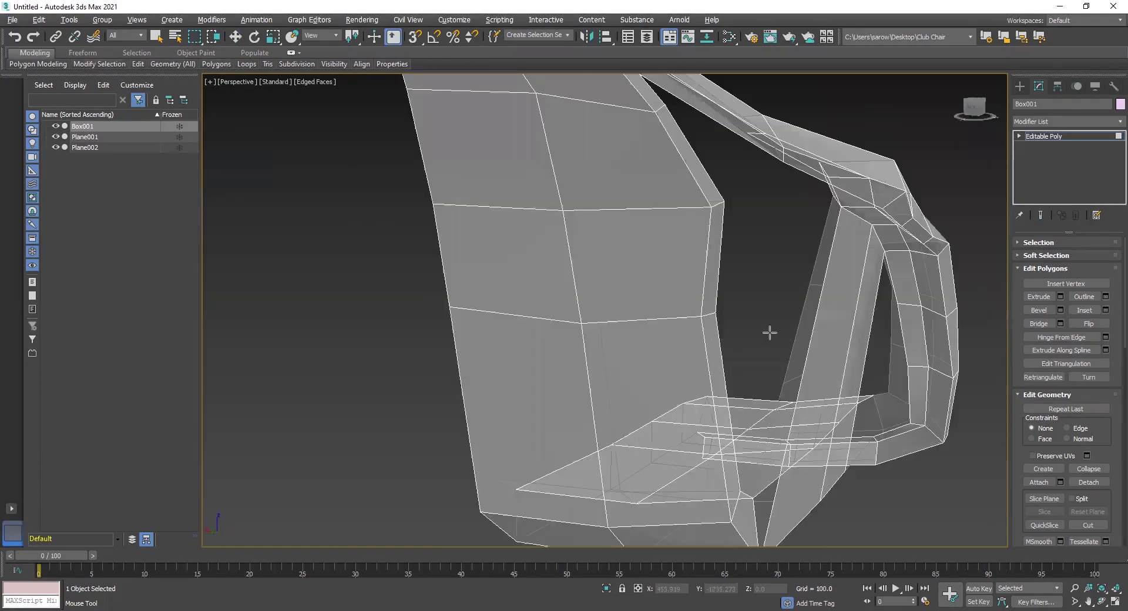
# Step: Add two matching horizontal edge loops across the outer face of the side panel and leave Swift Loop
pyautogui.keyDown('alt'); pyautogui.moveTo(768, 329); pyautogui.dragTo(801, 294, button='middle'); pyautogui.keyUp('alt')
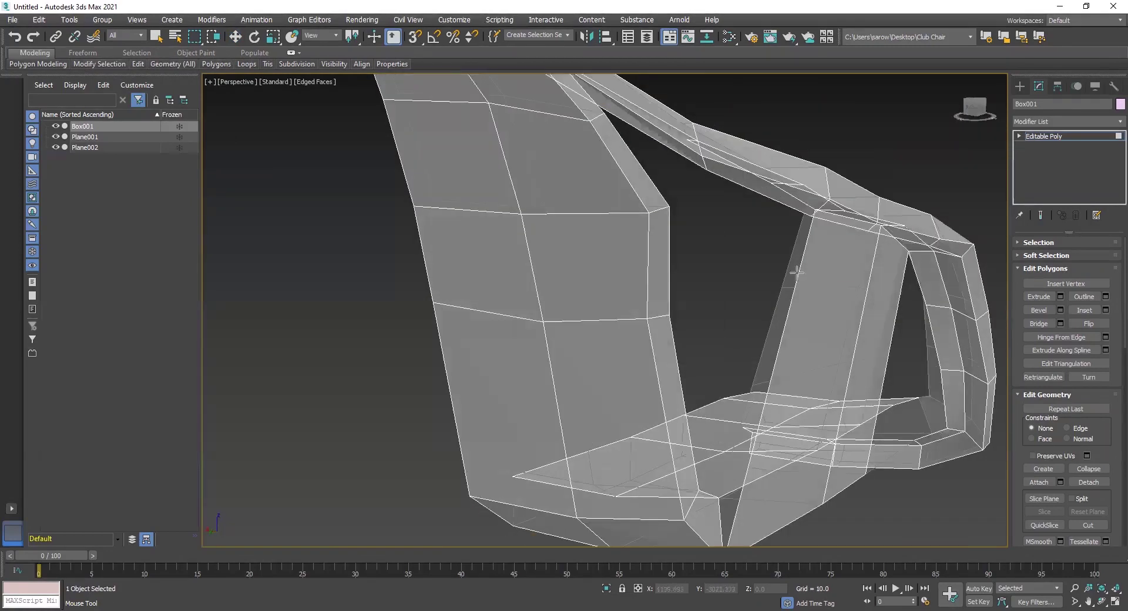
pyautogui.click(807, 291)
pyautogui.click(786, 388)
pyautogui.keyDown('alt'); pyautogui.moveTo(786, 389); pyautogui.dragTo(522, 350, button='middle'); pyautogui.keyUp('alt')
pyautogui.press('w')
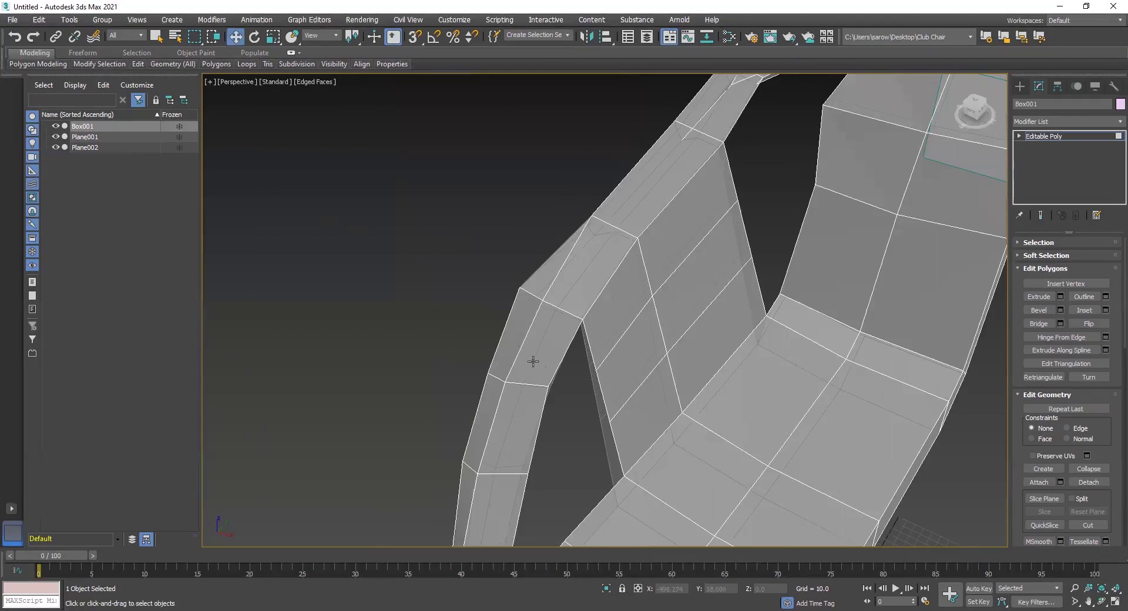
# Step: Bridge the arm strip's inner edge to the middle front edge of the side panel across the triangular opening
pyautogui.keyDown('alt'); pyautogui.moveTo(584, 429); pyautogui.dragTo(517, 298, button='middle'); pyautogui.keyUp('alt')
pyautogui.scroll(-4, 548, 277)
pyautogui.moveTo(578, 275); pyautogui.dragTo(525, 298, button='middle')
pyautogui.scroll(2, 548, 357)
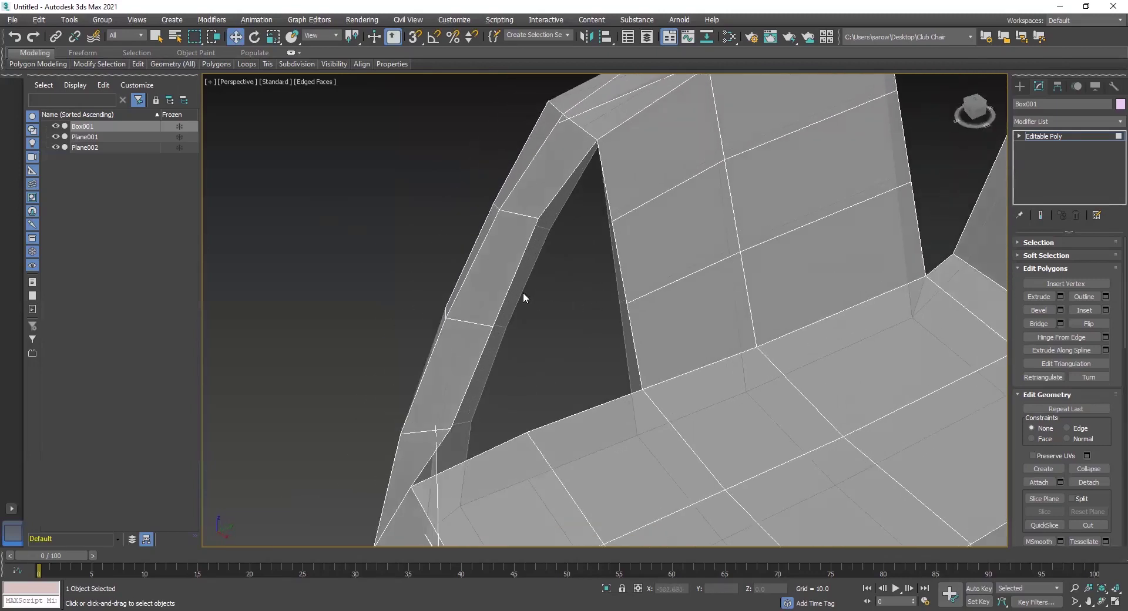
pyautogui.press('2')
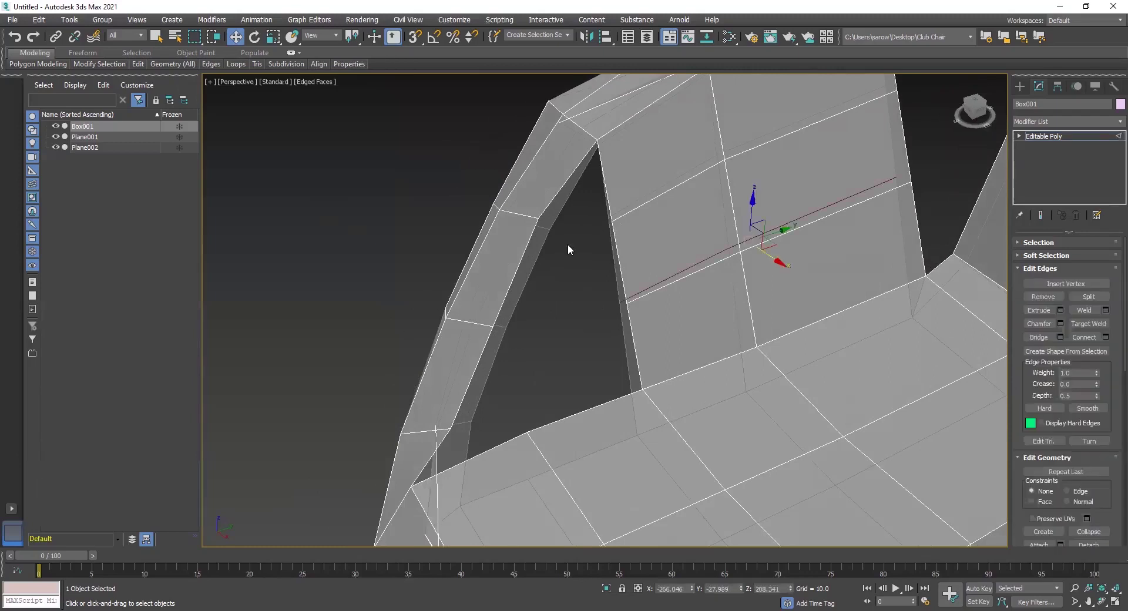
pyautogui.click(516, 267)
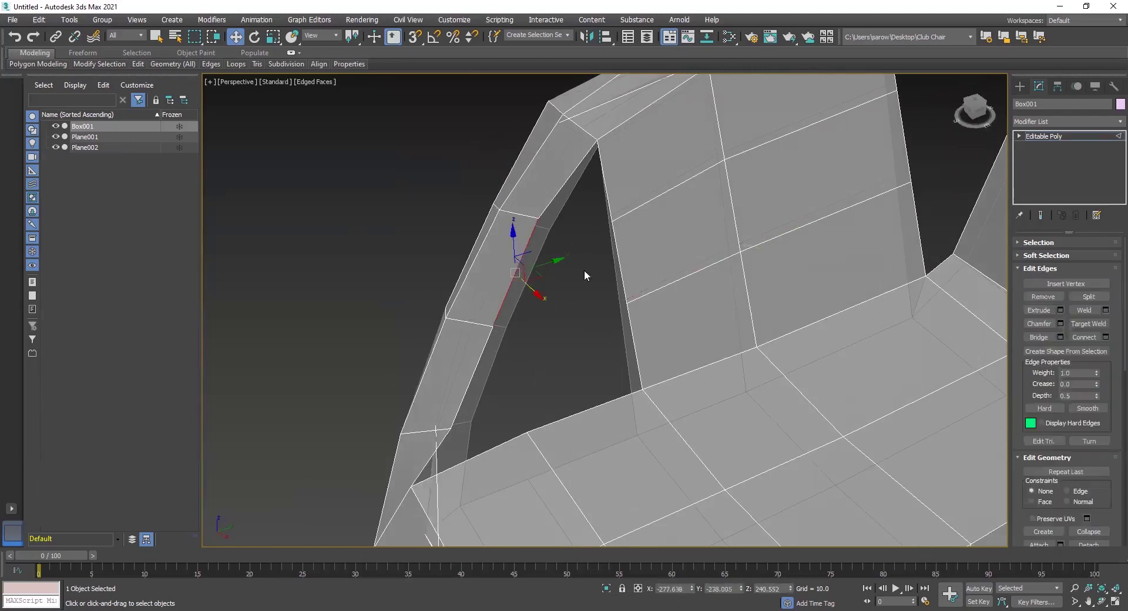
pyautogui.click(620, 266)
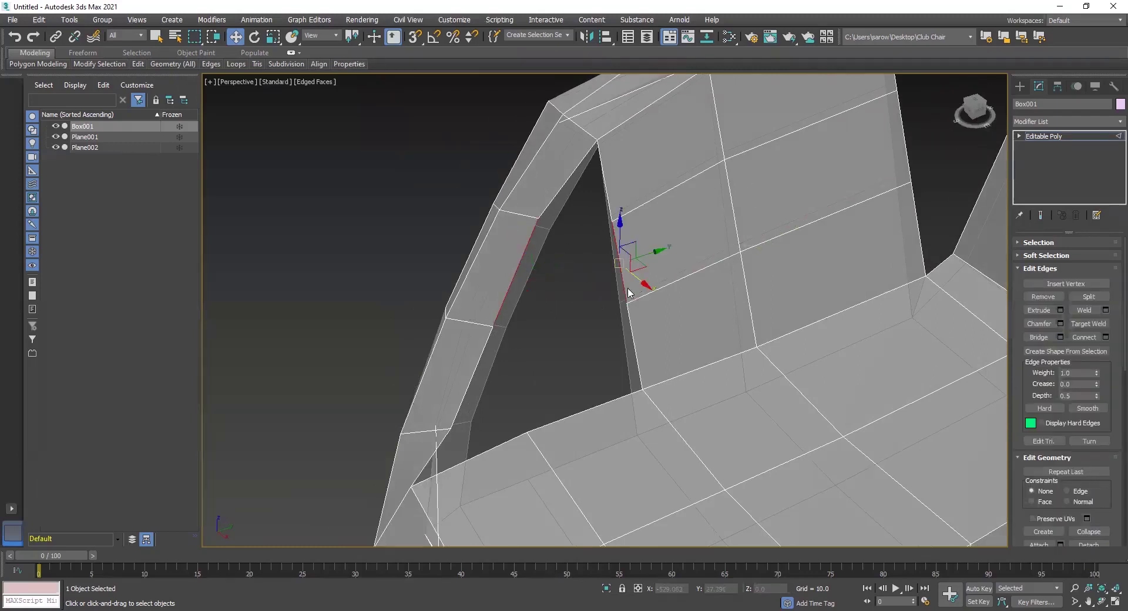
pyautogui.click(1039, 337)
# Step: Bridge the next lower arm-strip edge to the side panel's lowest front edge
pyautogui.keyDown('alt'); pyautogui.moveTo(473, 369); pyautogui.dragTo(503, 386, button='middle'); pyautogui.keyUp('alt')
pyautogui.click(491, 377)
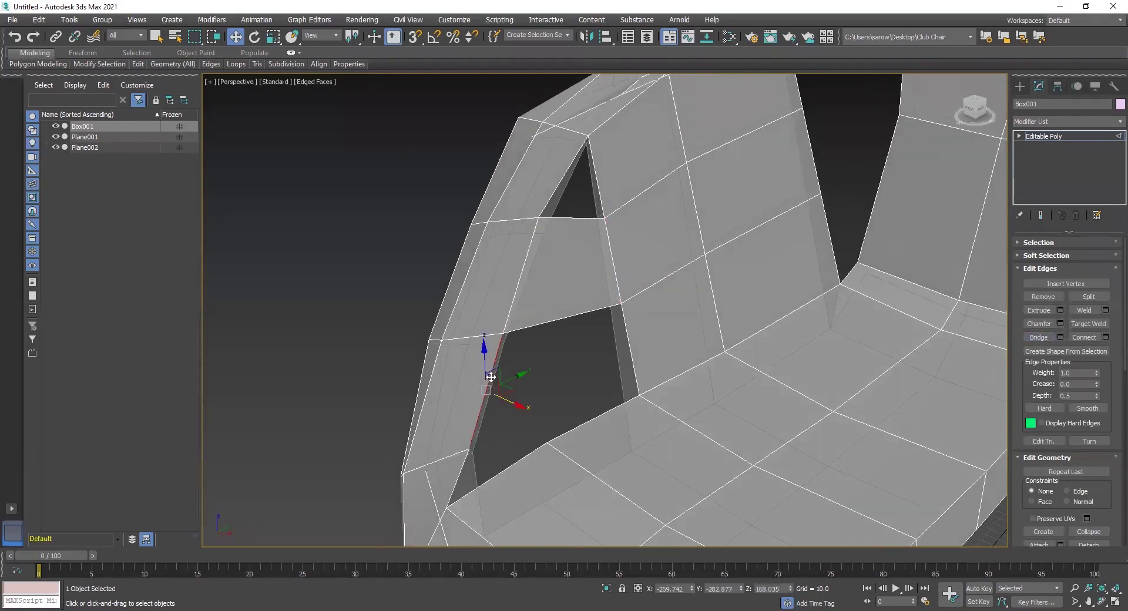
pyautogui.keyDown('ctrl'); pyautogui.click(634, 358); pyautogui.keyUp('ctrl')
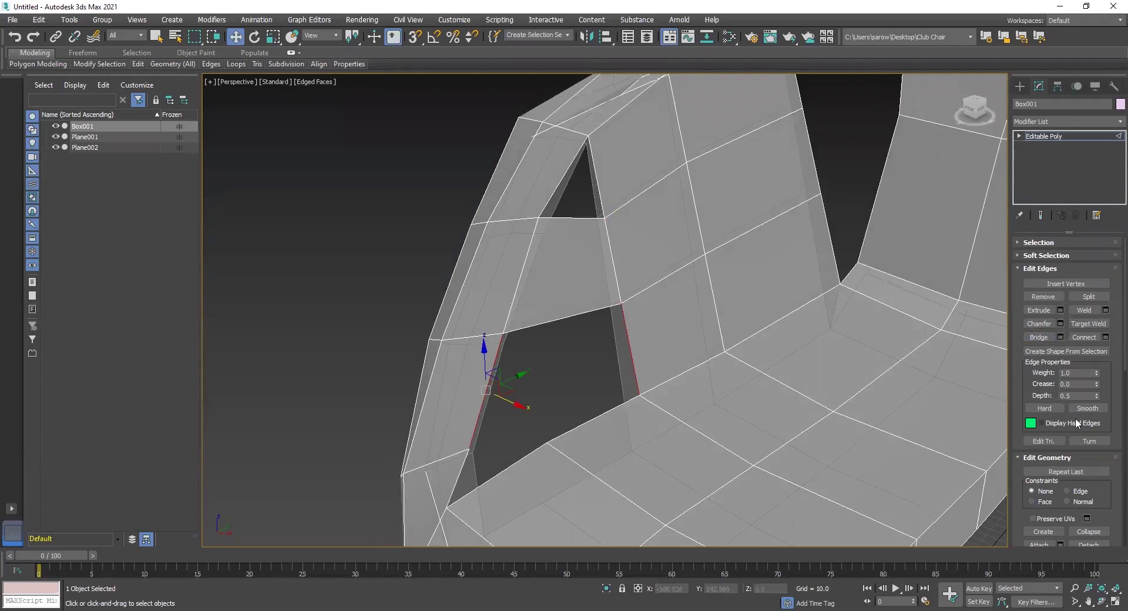
pyautogui.click(1038, 337)
# Step: Try a vertical edge loop down the middle of the two newly bridged polygons
pyautogui.keyDown('alt'); pyautogui.moveTo(668, 380); pyautogui.dragTo(647, 310, button='middle'); pyautogui.keyUp('alt')
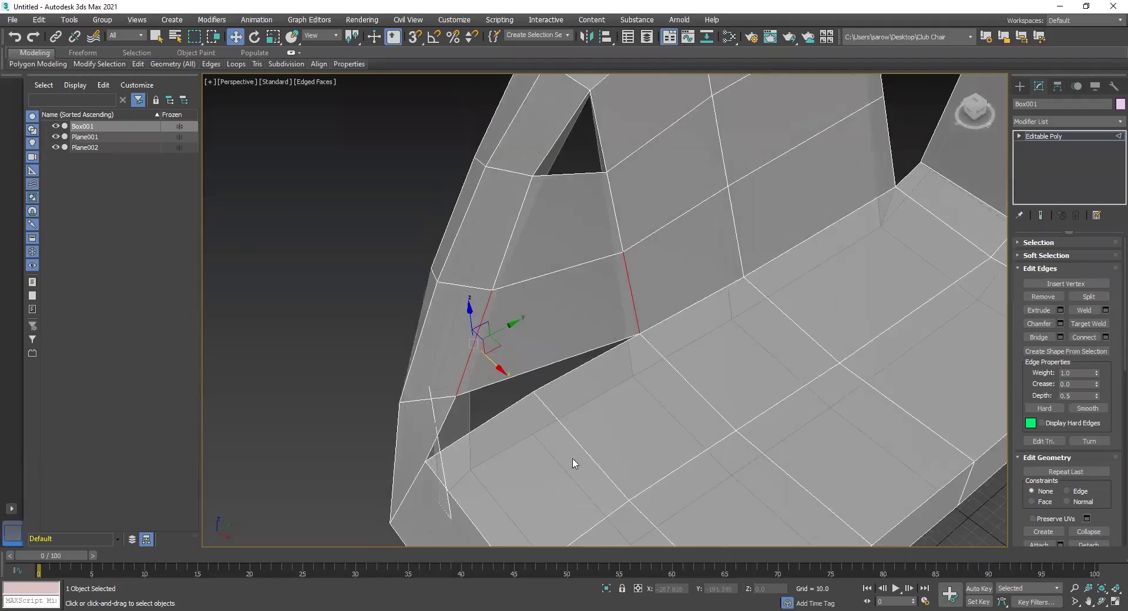
pyautogui.keyDown('alt'); pyautogui.moveTo(552, 392); pyautogui.dragTo(609, 408, button='middle'); pyautogui.keyUp('alt')
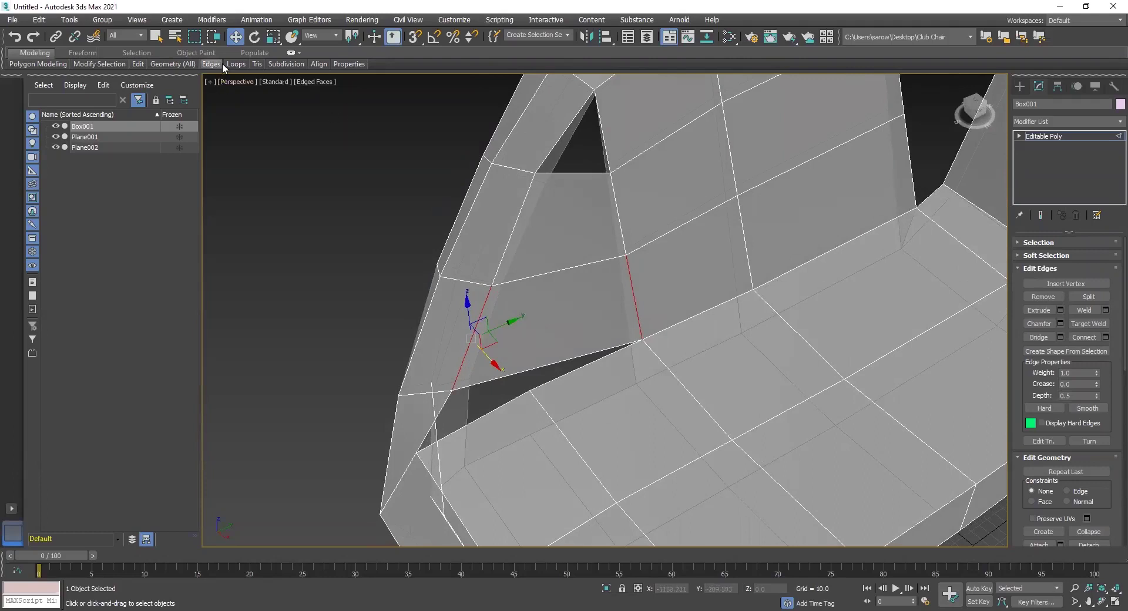
pyautogui.moveTo(132, 62)
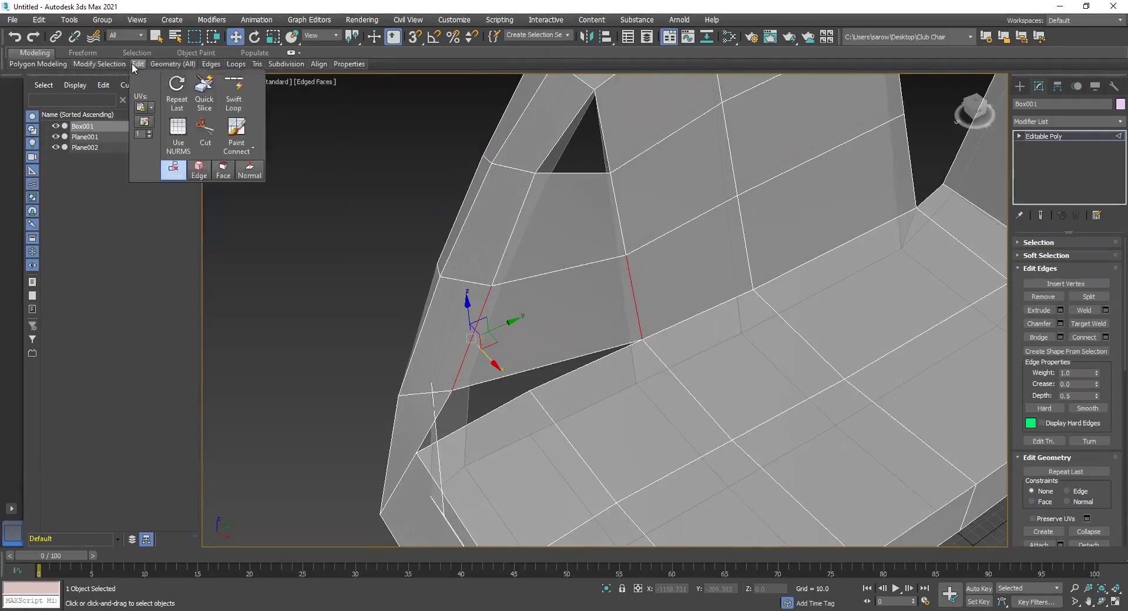
pyautogui.click(234, 91)
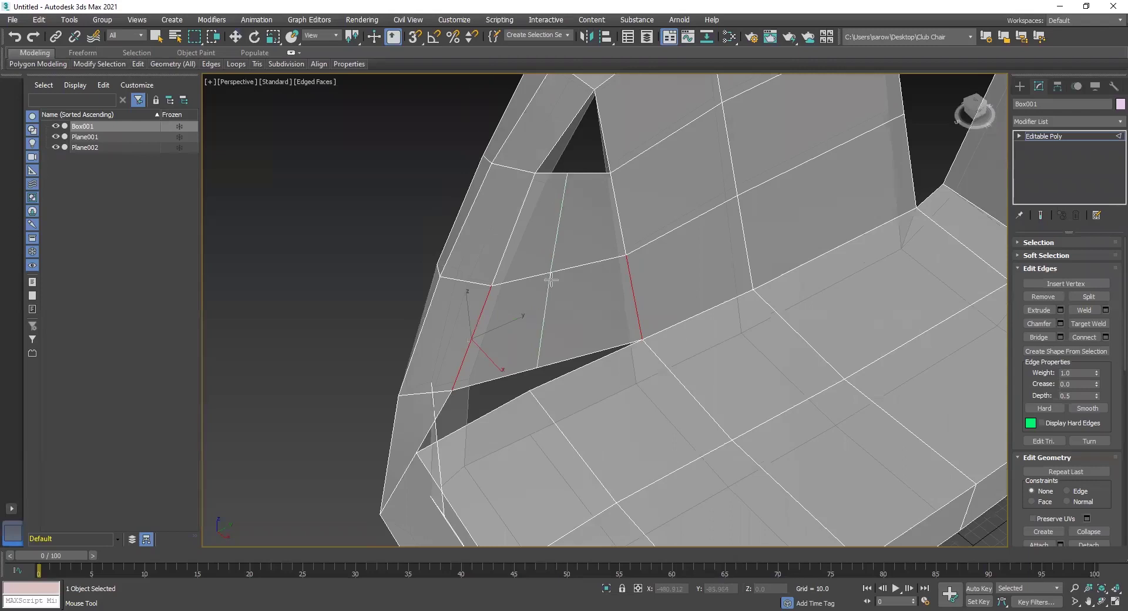
pyautogui.click(546, 317)
pyautogui.press('w')
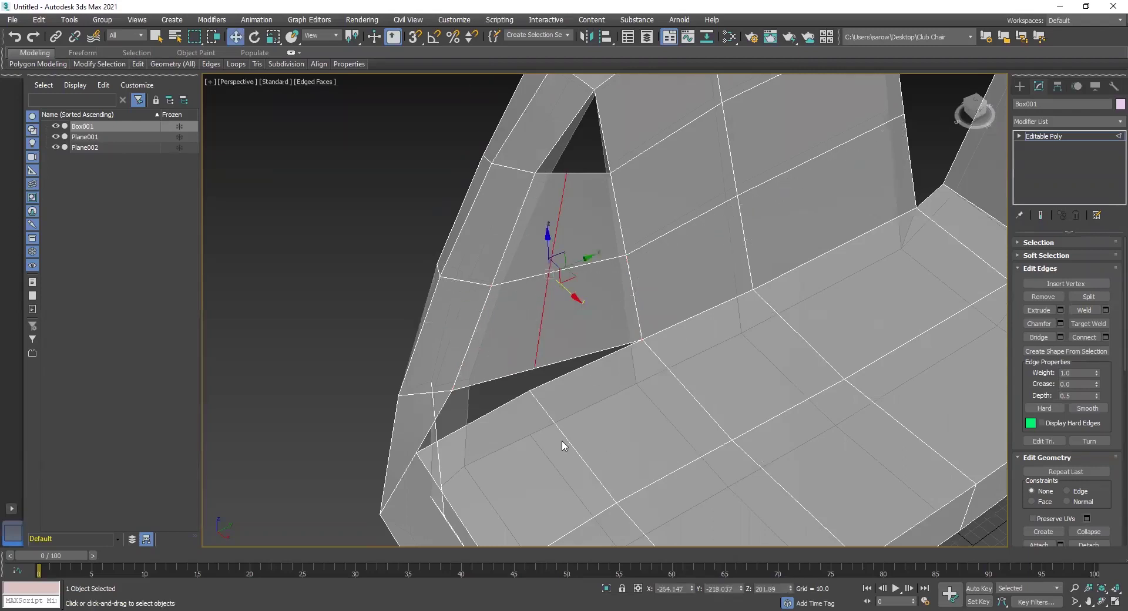
pyautogui.keyDown('alt'); pyautogui.moveTo(576, 396); pyautogui.dragTo(534, 415, button='middle'); pyautogui.keyUp('alt')
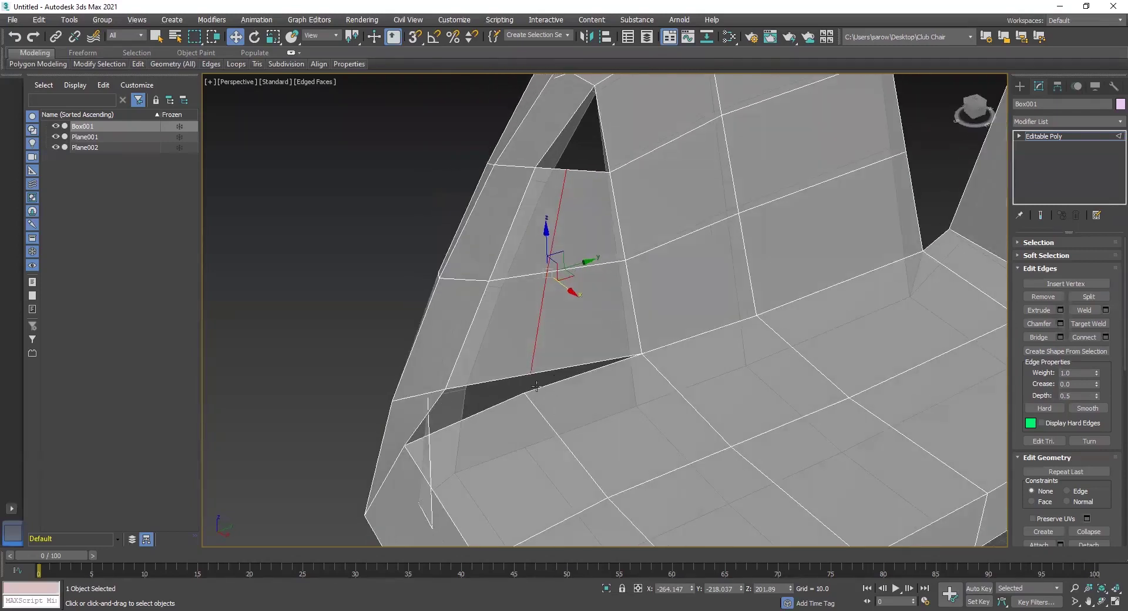
pyautogui.keyDown('alt'); pyautogui.moveTo(525, 393); pyautogui.dragTo(548, 347, button='middle'); pyautogui.keyUp('alt')
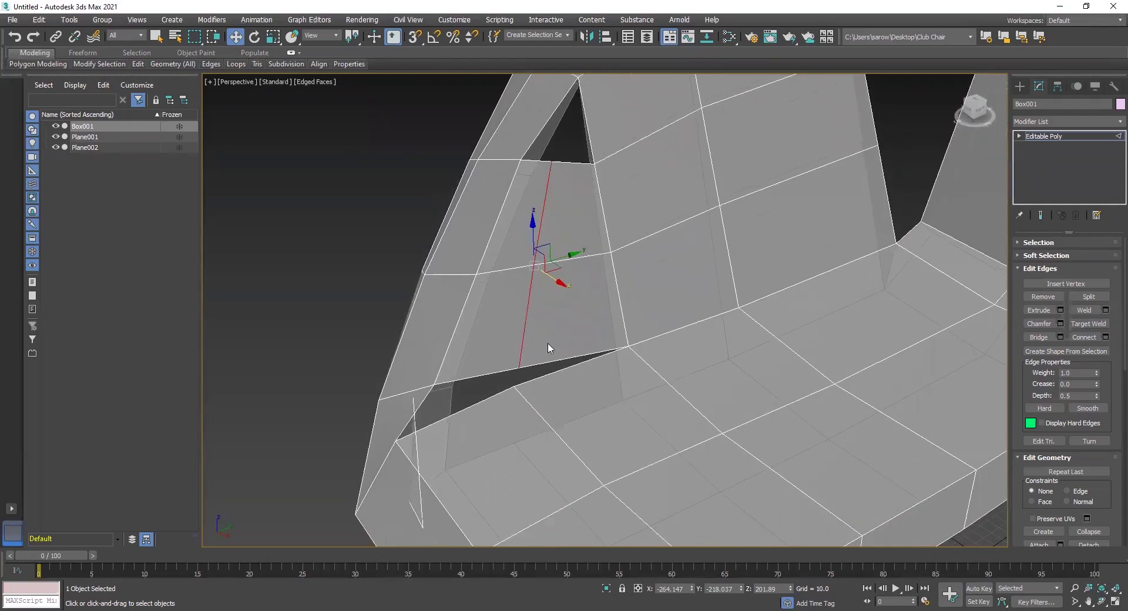
pyautogui.keyDown('alt'); pyautogui.moveTo(509, 385); pyautogui.dragTo(518, 408, button='middle'); pyautogui.keyUp('alt')
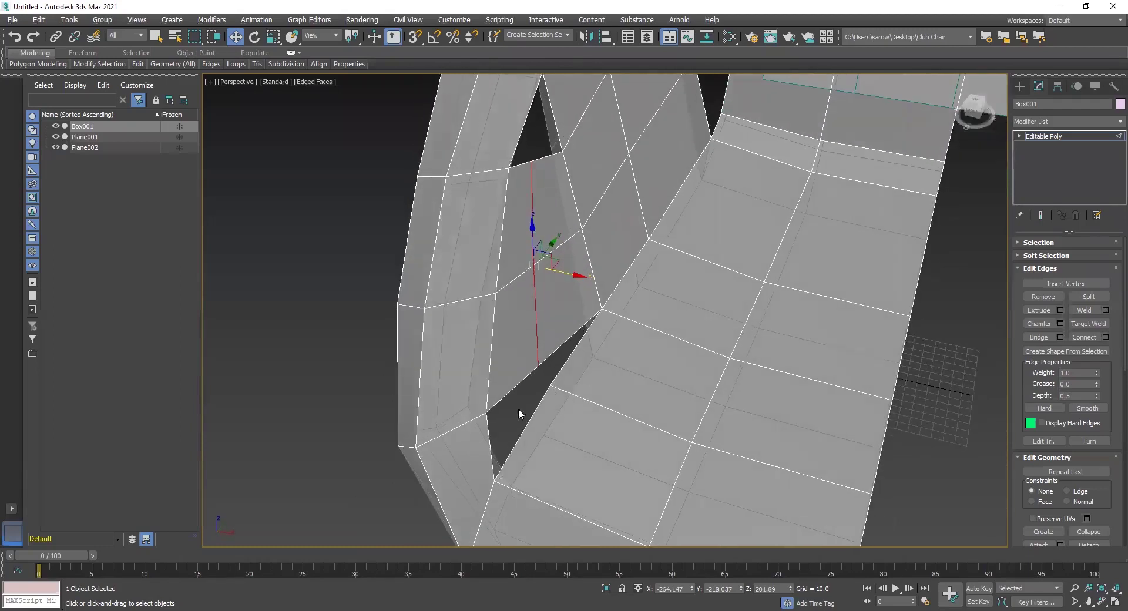
pyautogui.click(544, 375)
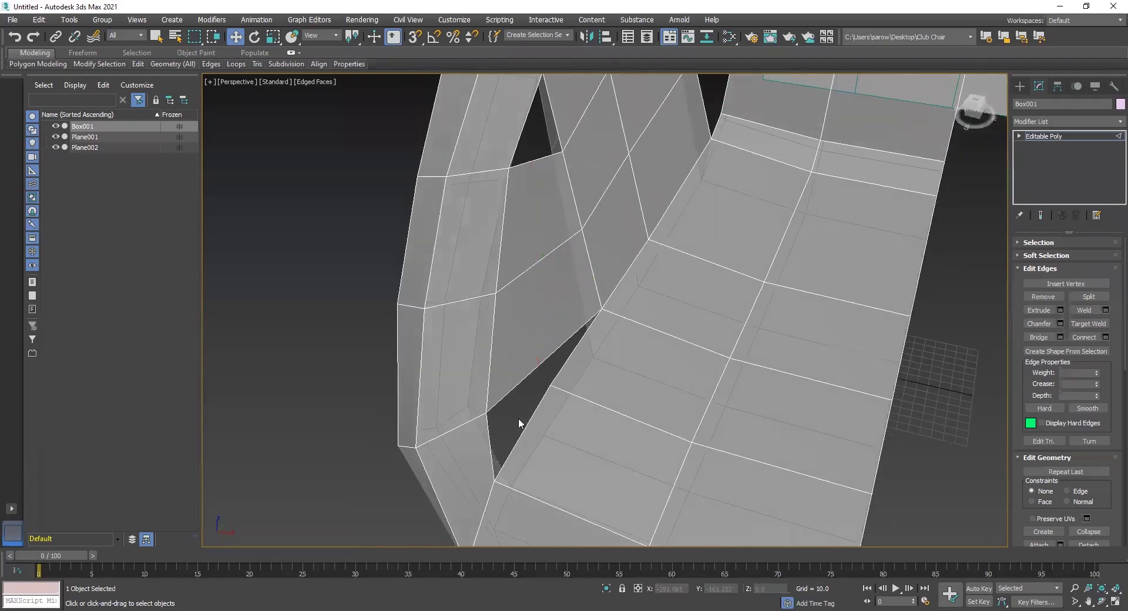
# Step: Bridge the bottom edge of the newly bridged section to the seat's front side edge
pyautogui.keyDown('alt'); pyautogui.moveTo(562, 400); pyautogui.dragTo(555, 285, button='middle'); pyautogui.keyUp('alt')
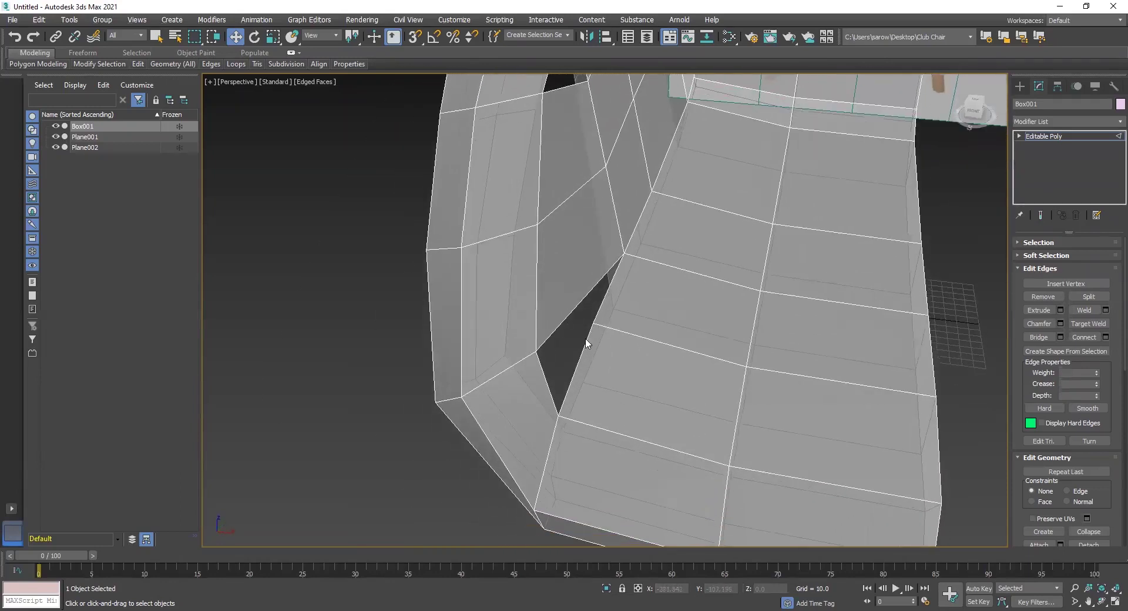
pyautogui.scroll(1, 586, 346)
pyautogui.scroll(-1, 573, 348)
pyautogui.moveTo(572, 351); pyautogui.dragTo(543, 342, button='middle')
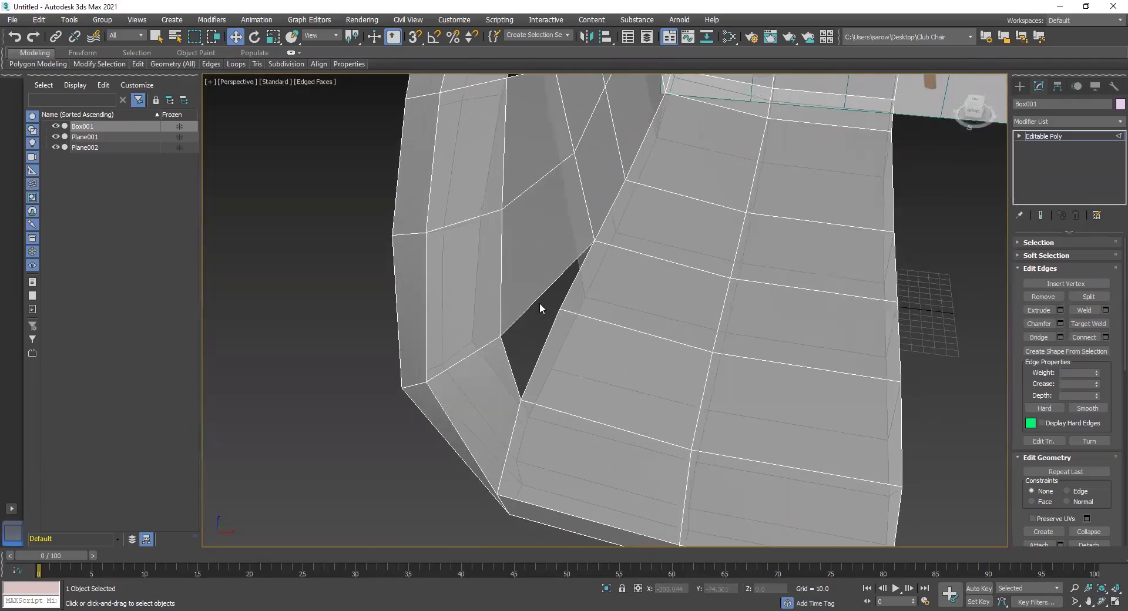
pyautogui.click(537, 302)
pyautogui.keyDown('ctrl'); pyautogui.click(545, 343); pyautogui.keyUp('ctrl')
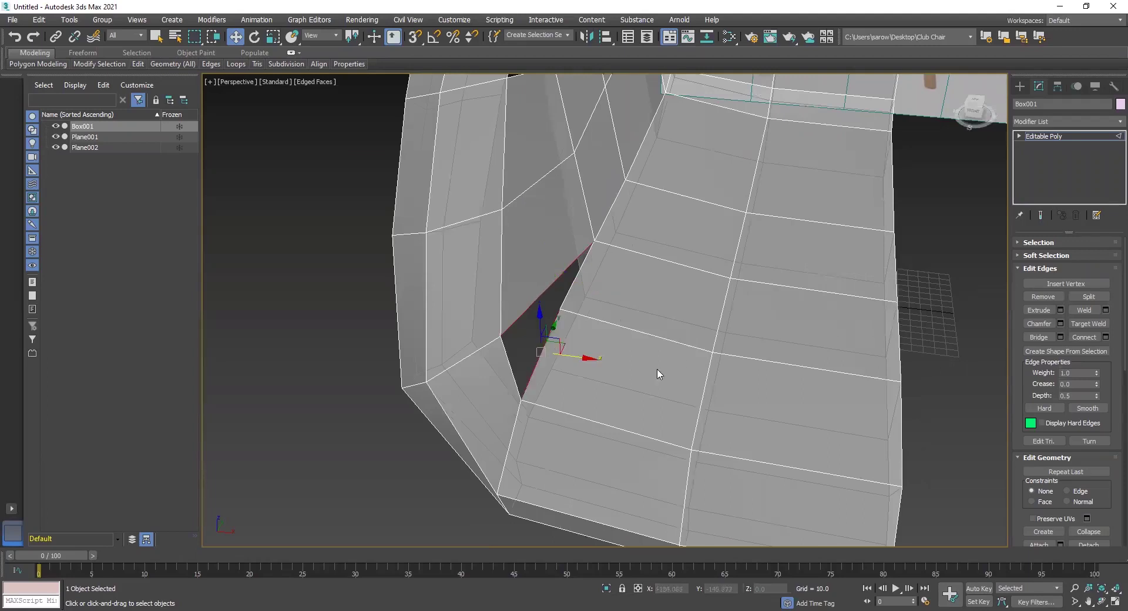
pyautogui.click(1026, 337)
pyautogui.click(296, 481)
pyautogui.keyDown('alt'); pyautogui.moveTo(608, 404); pyautogui.dragTo(511, 206, button='middle'); pyautogui.keyUp('alt')
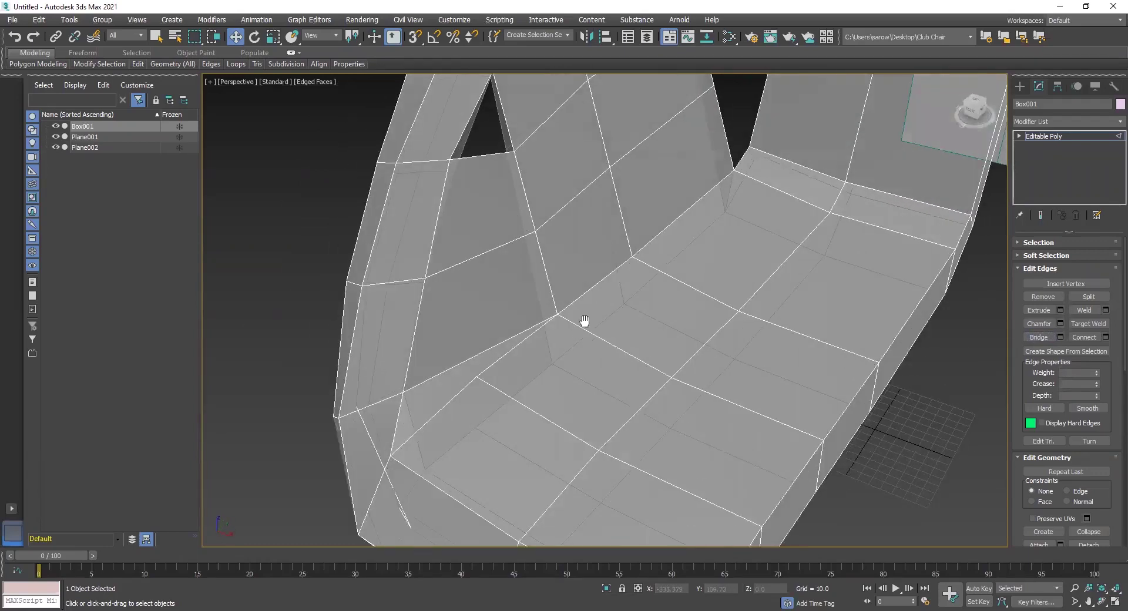
# Step: Add an edge loop across the arm strip beside the small triangular gap at the top with Swift Loop
pyautogui.moveTo(584, 322); pyautogui.dragTo(650, 426, button='middle')
pyautogui.scroll(3, 526, 229)
pyautogui.keyDown('alt'); pyautogui.moveTo(526, 228); pyautogui.dragTo(538, 182, button='middle'); pyautogui.keyUp('alt')
pyautogui.moveTo(539, 182); pyautogui.dragTo(646, 358, button='middle')
pyautogui.keyDown('alt'); pyautogui.moveTo(646, 358); pyautogui.dragTo(605, 329, button='middle'); pyautogui.keyUp('alt')
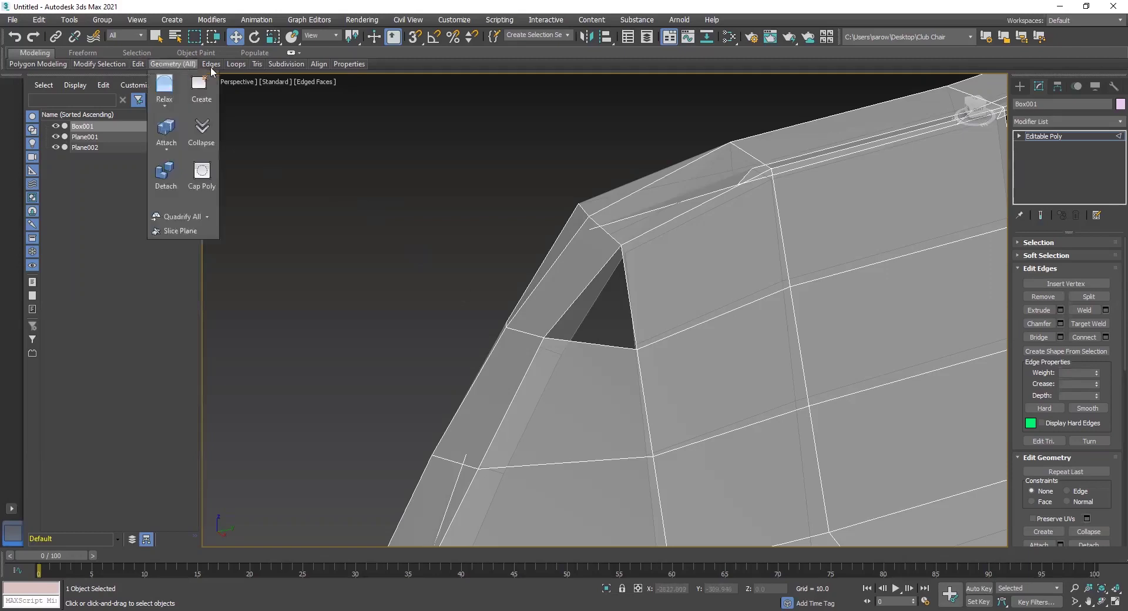
pyautogui.moveTo(144, 65)
pyautogui.click(233, 89)
pyautogui.click(555, 294)
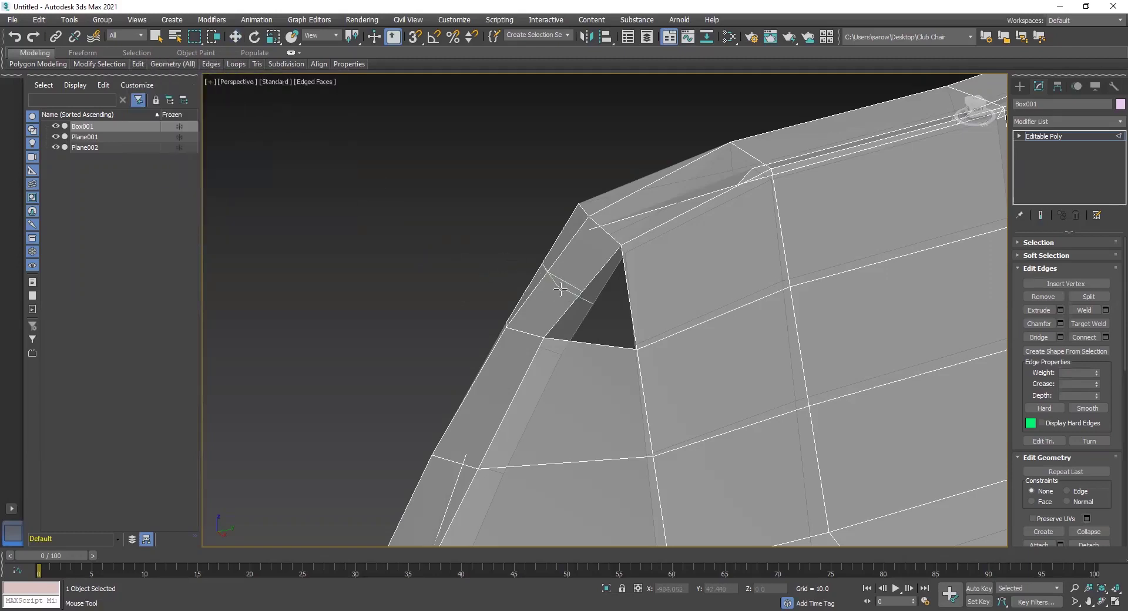
pyautogui.press('w')
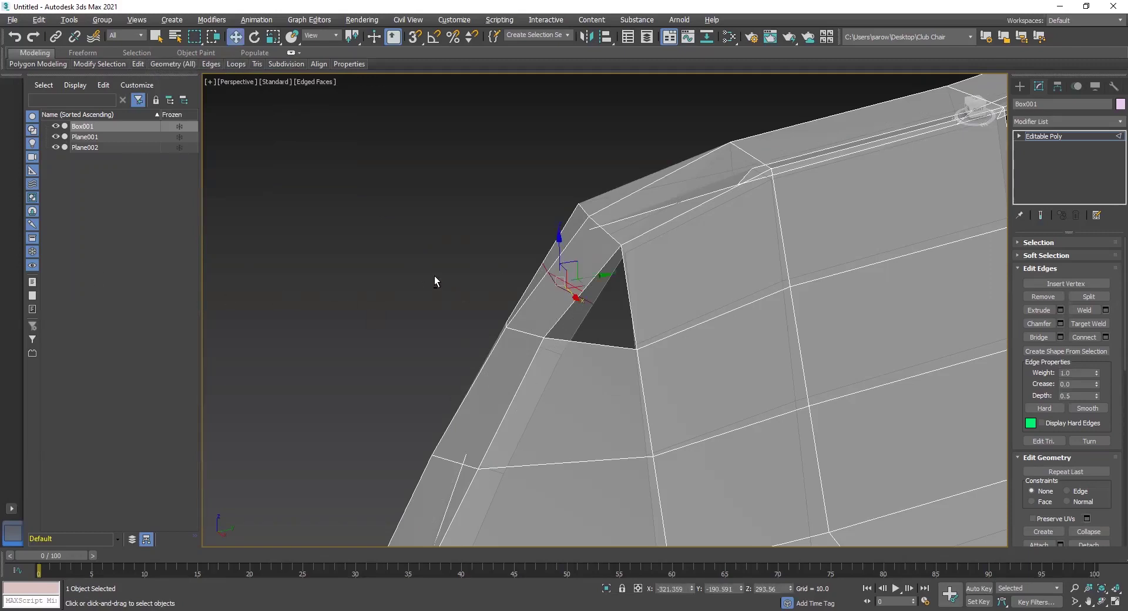
# Step: Move the new arm-strip loop slightly up and outward to round the arm's curve
pyautogui.keyDown('alt'); pyautogui.moveTo(435, 276); pyautogui.dragTo(479, 287, button='middle'); pyautogui.keyUp('alt')
pyautogui.moveTo(592, 281); pyautogui.dragTo(552, 234)
pyautogui.moveTo(593, 281); pyautogui.dragTo(606, 274)
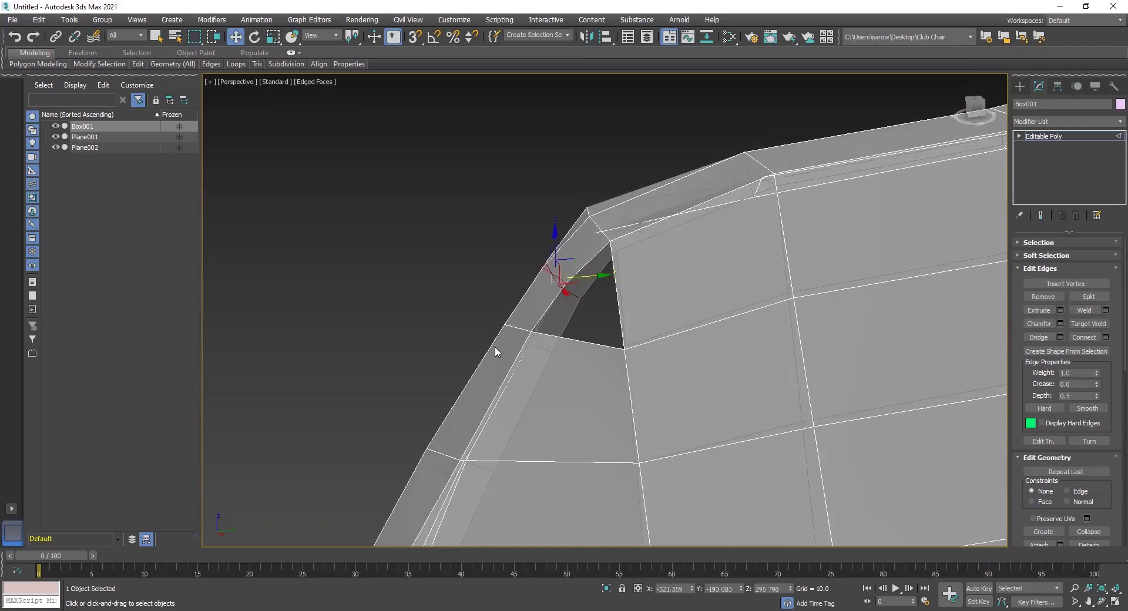
# Step: Move the arm-strip vertices at the lower corner of the triangular gap slightly outward to smooth the arm's curve
pyautogui.press('1')
pyautogui.moveTo(565, 370); pyautogui.dragTo(565, 370)
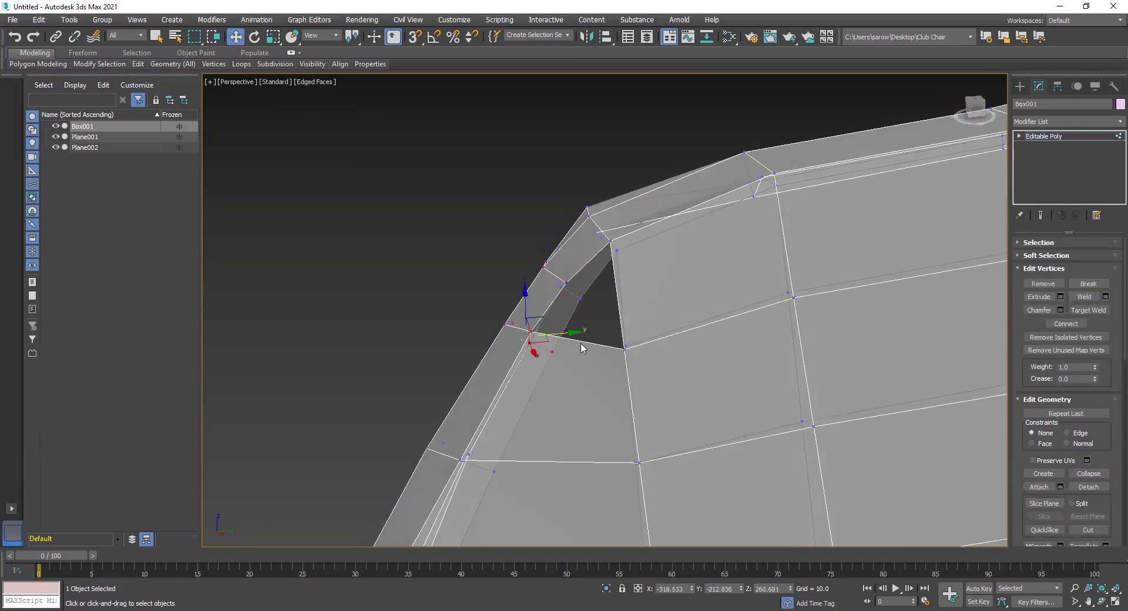
pyautogui.moveTo(572, 329); pyautogui.dragTo(580, 302)
pyautogui.click(584, 334)
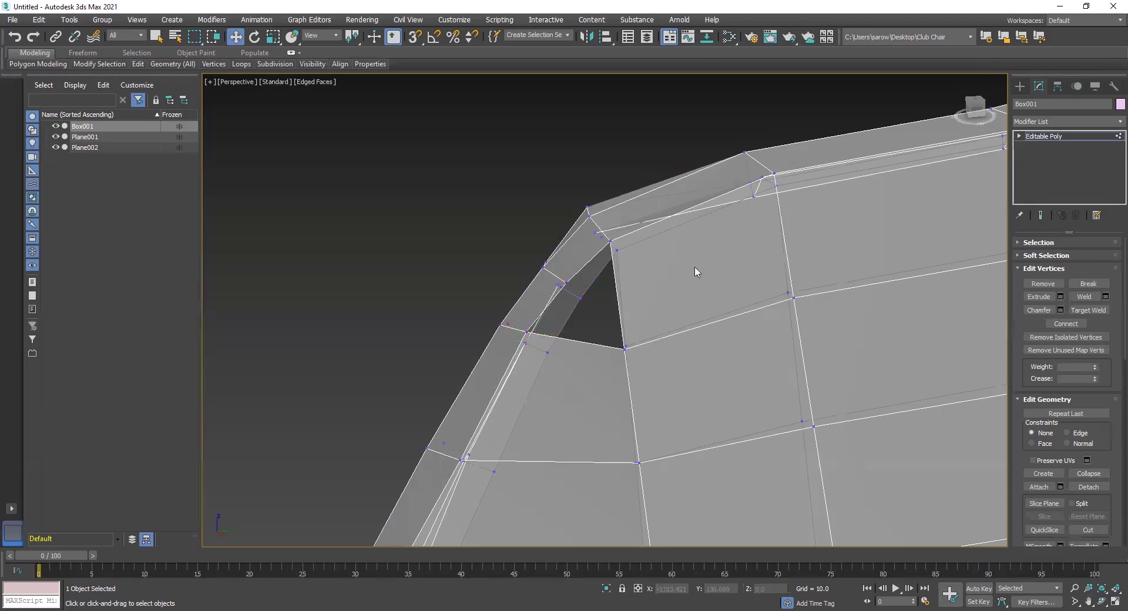
# Step: Try to bridge the slanted arm-strip edge to the horizontal edge at the bottom of the triangular gap
pyautogui.keyDown('alt'); pyautogui.moveTo(543, 350); pyautogui.dragTo(821, 334, button='middle'); pyautogui.keyUp('alt')
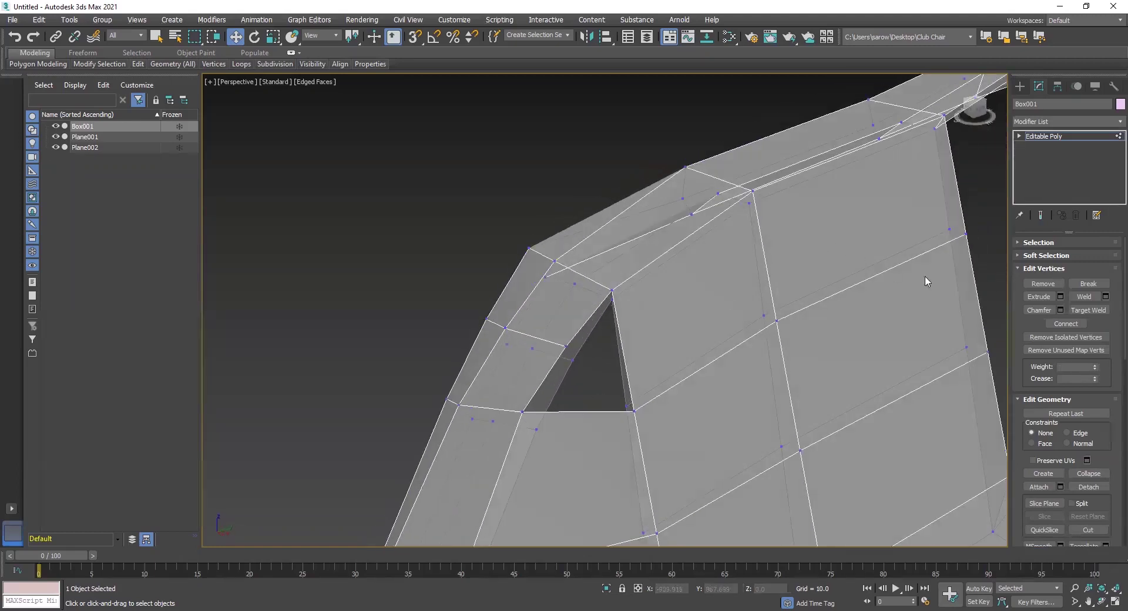
pyautogui.press('2')
pyautogui.click(585, 326)
pyautogui.keyDown('ctrl'); pyautogui.click(591, 411); pyautogui.keyUp('ctrl')
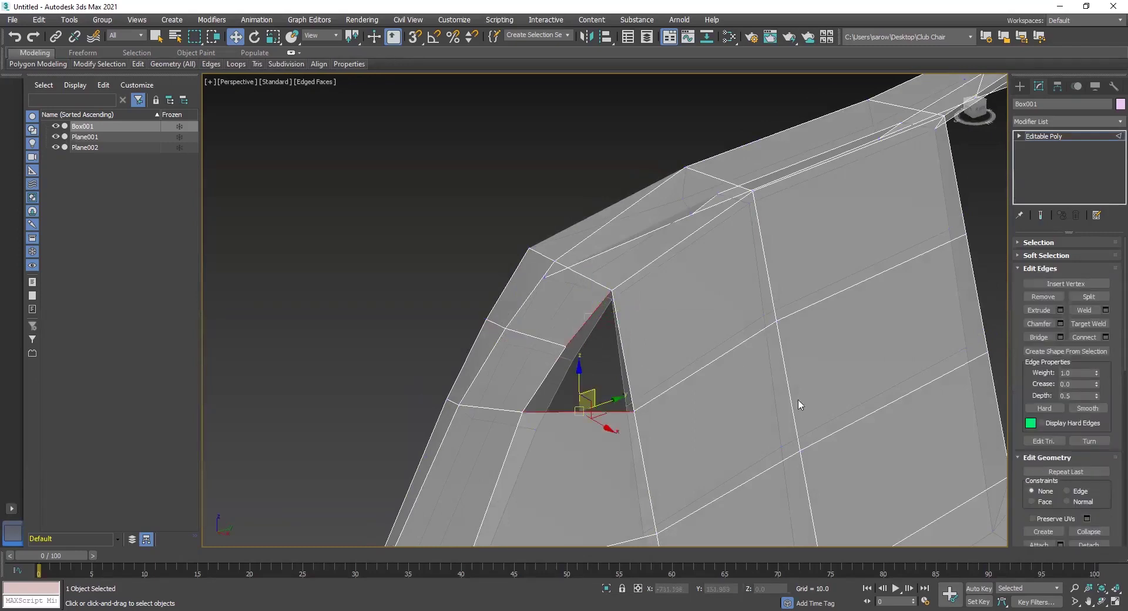
pyautogui.click(1038, 337)
pyautogui.click(400, 284)
pyautogui.keyDown('alt'); pyautogui.moveTo(611, 407); pyautogui.dragTo(607, 397, button='middle'); pyautogui.keyUp('alt')
# Step: Examine the shell's side and arm strip from several angles to judge how the two should be joined
pyautogui.scroll(-10, 611, 393)
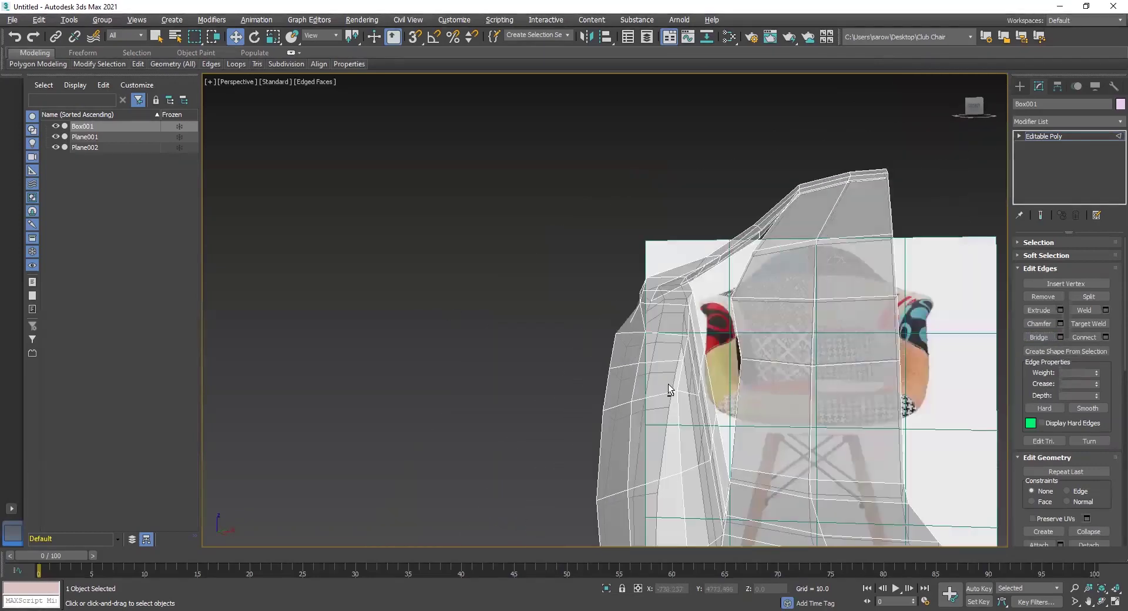
pyautogui.keyDown('alt'); pyautogui.moveTo(649, 441); pyautogui.dragTo(668, 479, button='middle'); pyautogui.keyUp('alt')
pyautogui.scroll(5, 663, 470)
pyautogui.keyDown('alt'); pyautogui.moveTo(657, 438); pyautogui.dragTo(616, 366, button='middle'); pyautogui.keyUp('alt')
pyautogui.moveTo(634, 365); pyautogui.dragTo(664, 413, button='middle')
pyautogui.scroll(3, 723, 321)
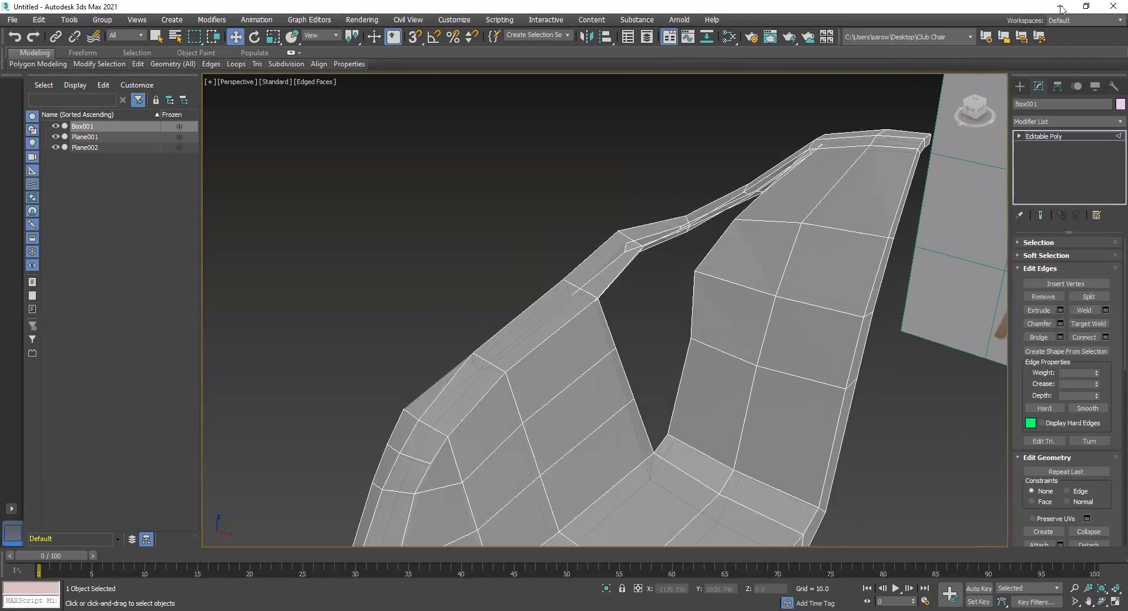
pyautogui.scroll(4, 715, 253)
pyautogui.keyDown('alt'); pyautogui.moveTo(685, 281); pyautogui.dragTo(751, 280, button='middle'); pyautogui.keyUp('alt')
pyautogui.moveTo(572, 259); pyautogui.dragTo(664, 283, button='middle')
pyautogui.keyDown('alt'); pyautogui.moveTo(664, 404); pyautogui.dragTo(599, 379, button='middle'); pyautogui.keyUp('alt')
pyautogui.moveTo(652, 411); pyautogui.dragTo(785, 344, button='middle')
pyautogui.scroll(-5, 607, 410)
pyautogui.scroll(3, 855, 378)
pyautogui.scroll(2, 853, 377)
pyautogui.scroll(3, 881, 400)
pyautogui.keyDown('alt'); pyautogui.moveTo(795, 406); pyautogui.dragTo(782, 385, button='middle'); pyautogui.keyUp('alt')
pyautogui.moveTo(781, 385); pyautogui.dragTo(710, 423, button='middle')
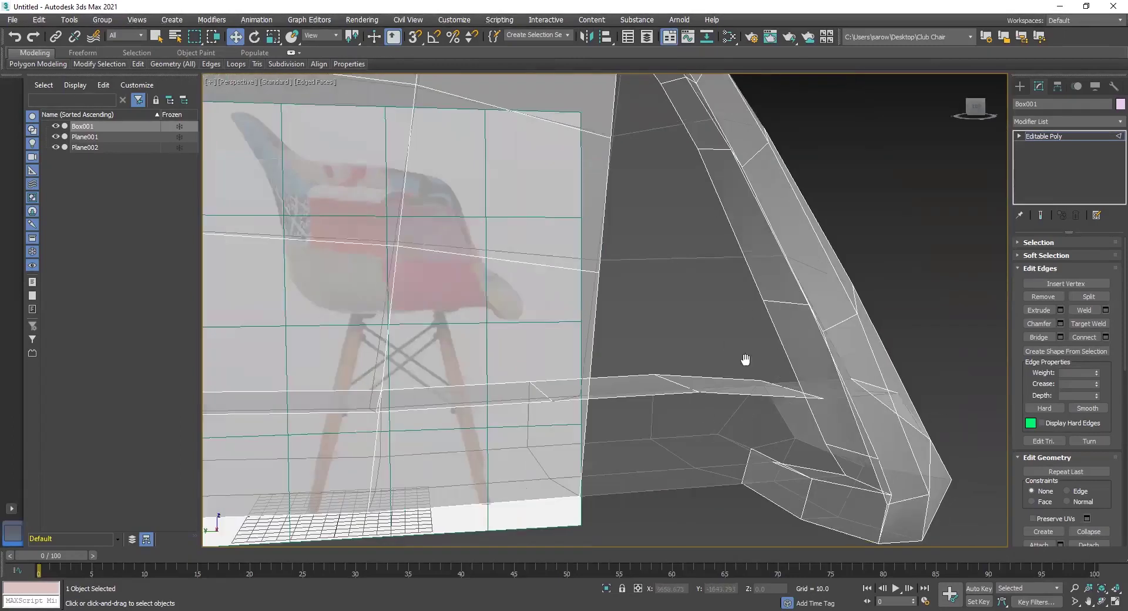
# Step: Bridge the arm-strip edge to the facing side-panel edge, leaving the triangular gap above it open
pyautogui.scroll(4, 745, 360)
pyautogui.keyDown('alt'); pyautogui.moveTo(721, 364); pyautogui.dragTo(721, 382, button='middle'); pyautogui.keyUp('alt')
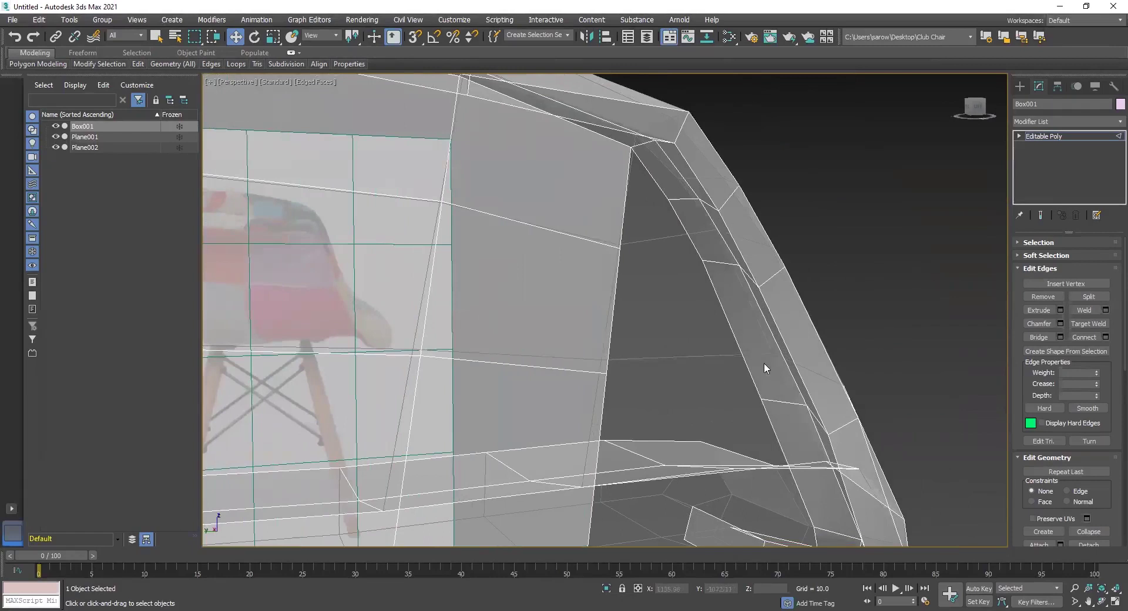
pyautogui.click(733, 332)
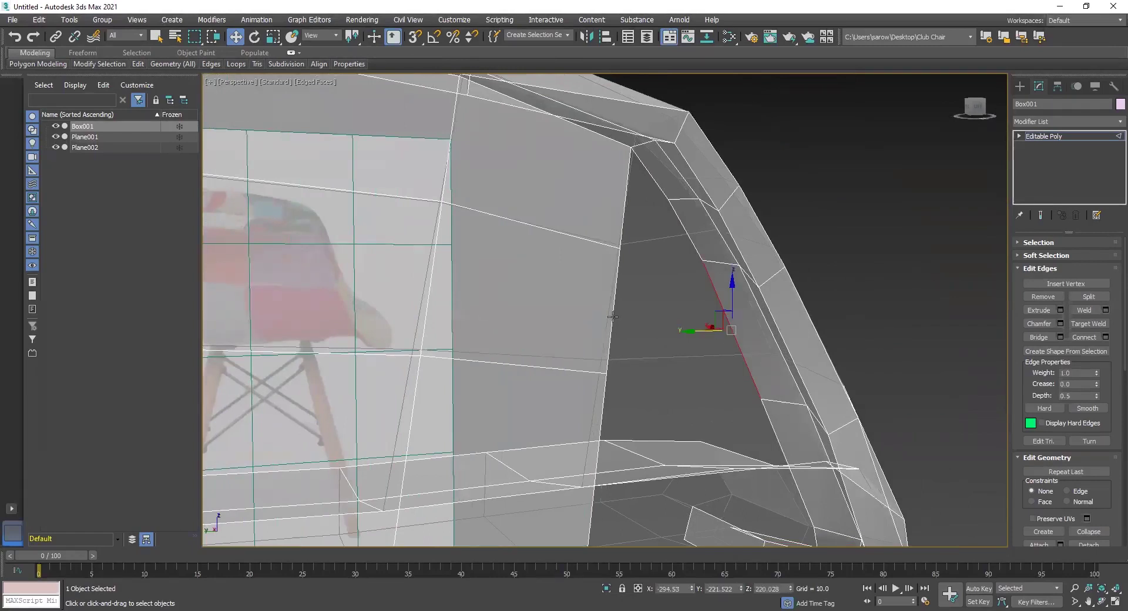
pyautogui.keyDown('alt'); pyautogui.moveTo(619, 370); pyautogui.dragTo(959, 336, button='middle'); pyautogui.keyUp('alt')
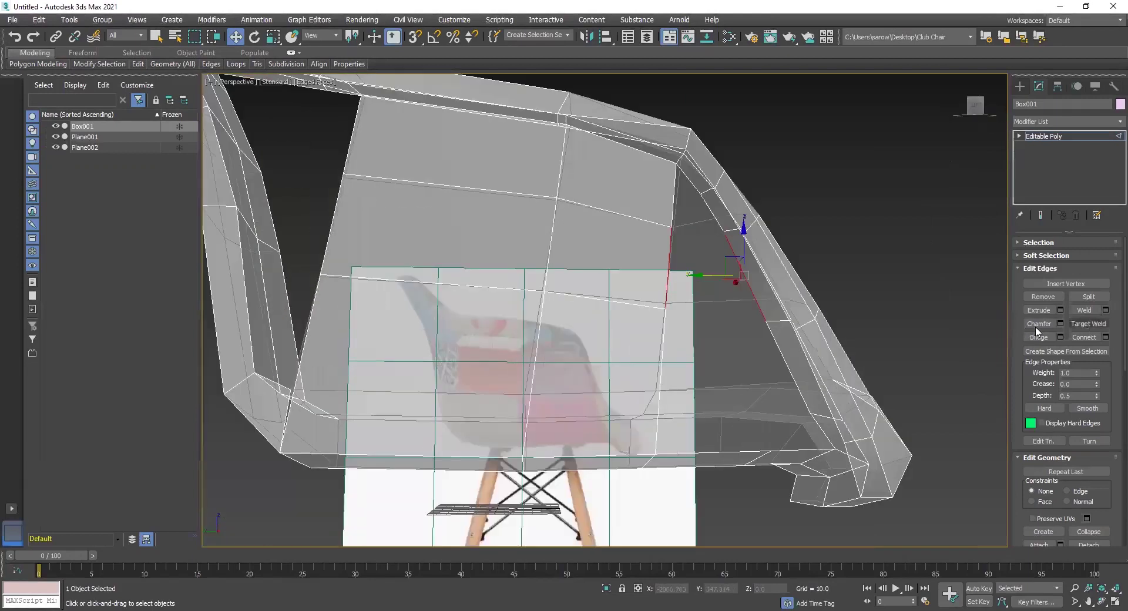
pyautogui.keyDown('alt'); pyautogui.moveTo(744, 397); pyautogui.dragTo(784, 355, button='middle'); pyautogui.keyUp('alt')
# Step: Add a horizontal edge loop across the lowest row of the side panel with Swift Loop
pyautogui.click(773, 351)
pyautogui.keyDown('ctrl'); pyautogui.click(656, 359); pyautogui.keyUp('ctrl')
pyautogui.keyDown('alt'); pyautogui.moveTo(756, 407); pyautogui.dragTo(671, 503, button='middle'); pyautogui.keyUp('alt')
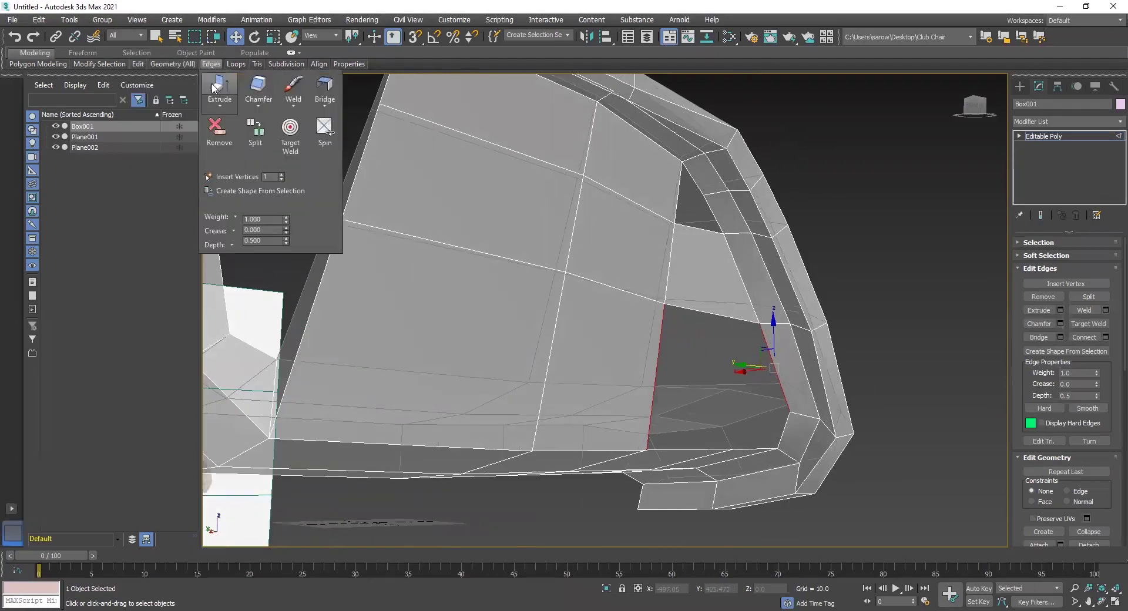
pyautogui.moveTo(138, 64)
pyautogui.click(234, 94)
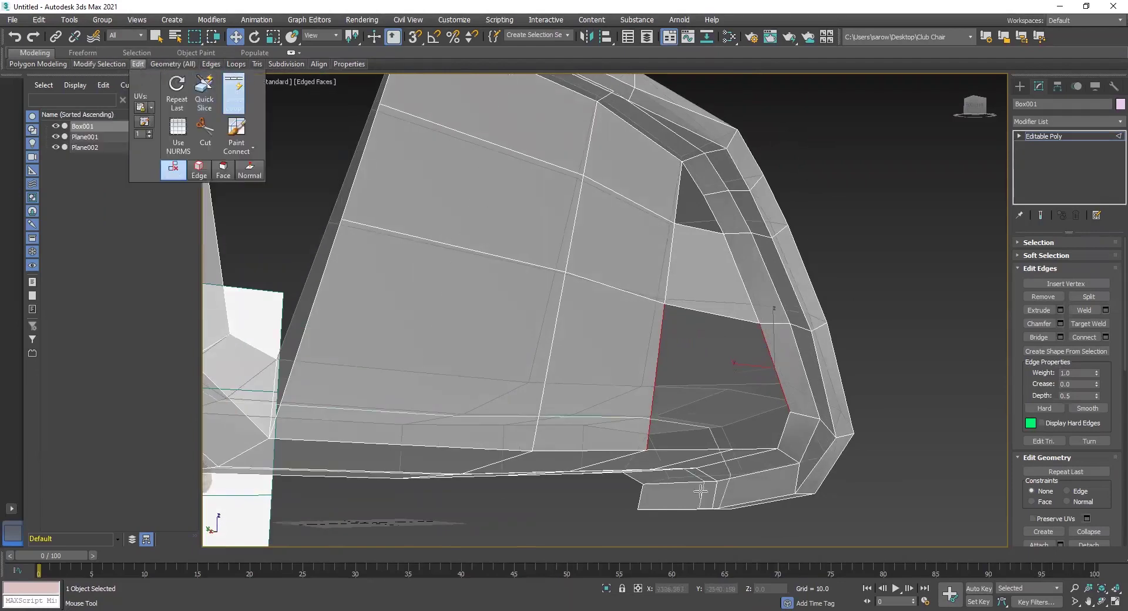
pyautogui.click(618, 385)
pyautogui.rightClick(645, 477)
# Step: Bridge the two side-panel edges above and below the new loop to their facing arm-strip edges, closing the lower opening
pyautogui.moveTo(724, 431); pyautogui.dragTo(689, 426, button='middle')
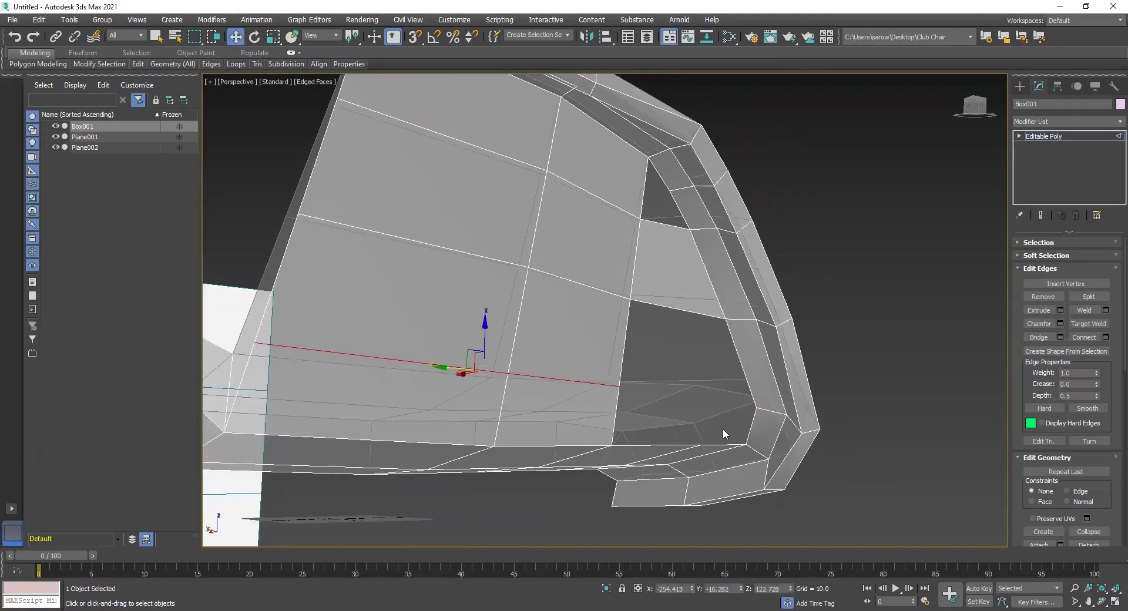
pyautogui.click(627, 351)
pyautogui.keyDown('ctrl'); pyautogui.click(740, 356); pyautogui.keyUp('ctrl')
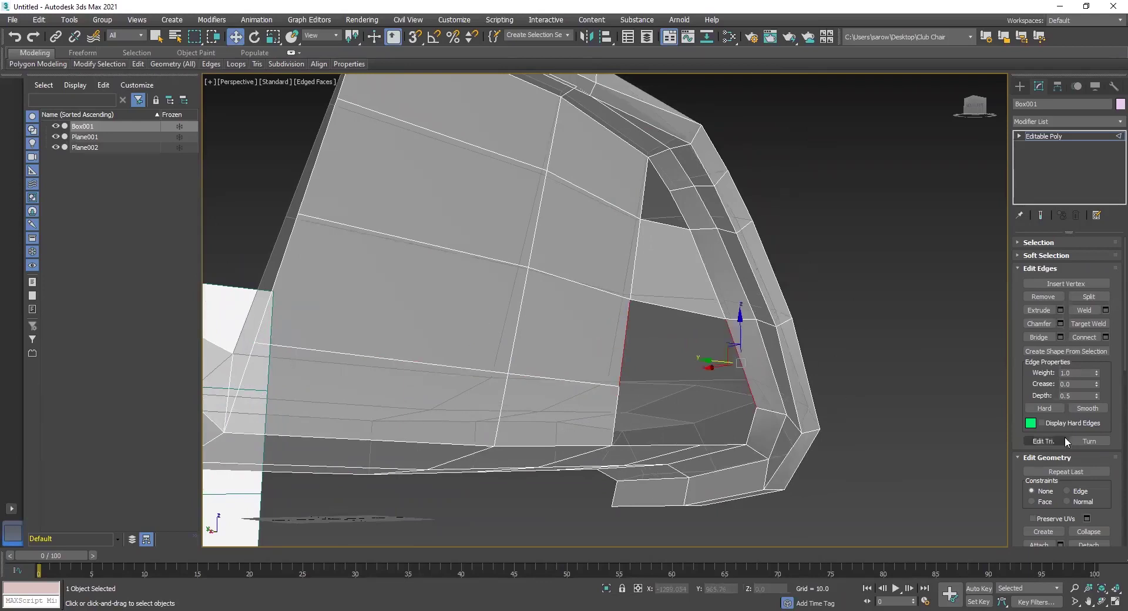
pyautogui.click(1038, 338)
pyautogui.click(615, 412)
pyautogui.keyDown('ctrl'); pyautogui.click(749, 428); pyautogui.keyUp('ctrl')
pyautogui.click(1037, 337)
# Step: Add a vertical edge loop down the middle of the bridged polygons between side panel and arm strip with Swift Loop
pyautogui.keyDown('alt'); pyautogui.moveTo(637, 487); pyautogui.dragTo(645, 366, button='middle'); pyautogui.keyUp('alt')
pyautogui.keyDown('alt'); pyautogui.moveTo(686, 435); pyautogui.dragTo(518, 208, button='middle'); pyautogui.keyUp('alt')
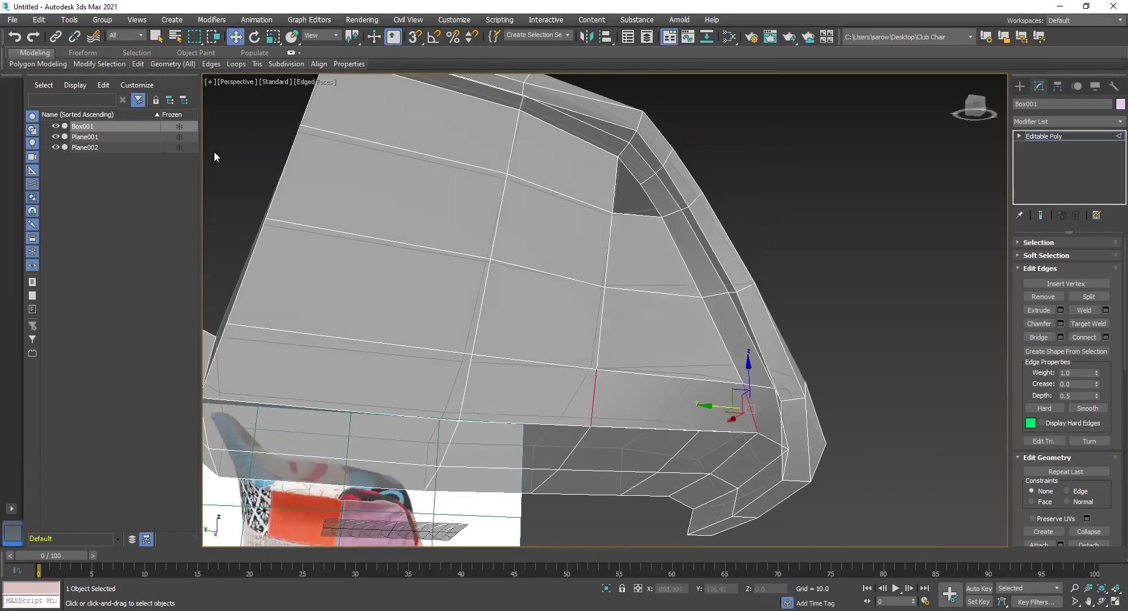
pyautogui.moveTo(135, 62)
pyautogui.click(233, 91)
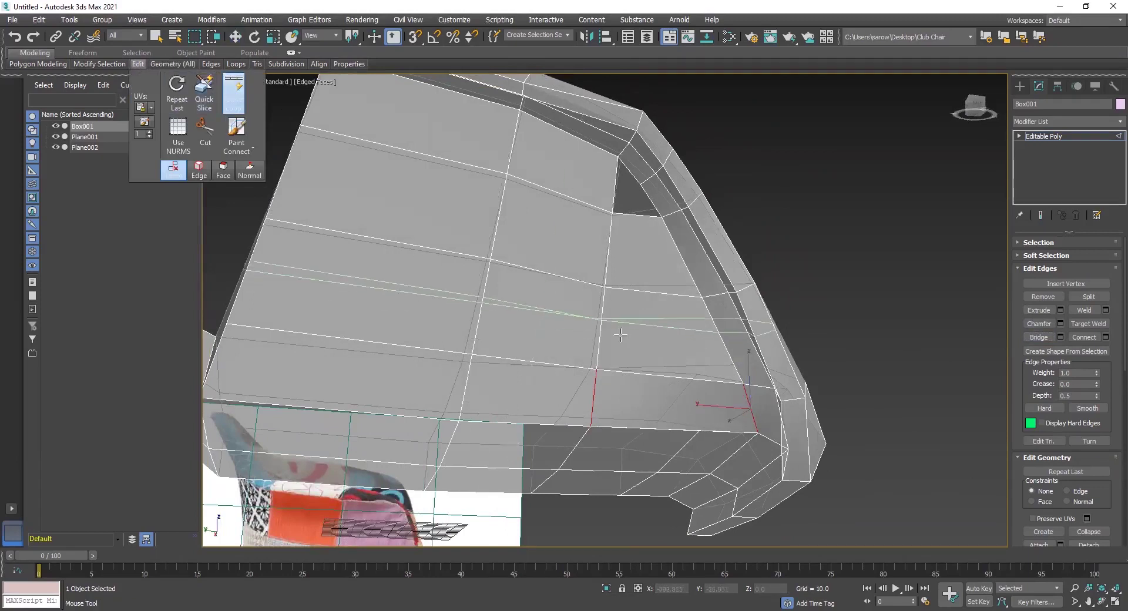
pyautogui.click(688, 377)
pyautogui.rightClick(843, 534)
# Step: Examine the triangular gap under the arm strip and the surrounding edge flow from several angles
pyautogui.moveTo(746, 387)
pyautogui.keyDown('alt'); pyautogui.mouseDown(button='middle')
pyautogui.moveTo(740, 356)
pyautogui.moveTo(749, 378)
pyautogui.mouseUp(button='middle'); pyautogui.keyUp('alt')
pyautogui.keyDown('alt'); pyautogui.moveTo(611, 217); pyautogui.dragTo(629, 249, button='middle'); pyautogui.keyUp('alt')
pyautogui.scroll(4, 657, 165)
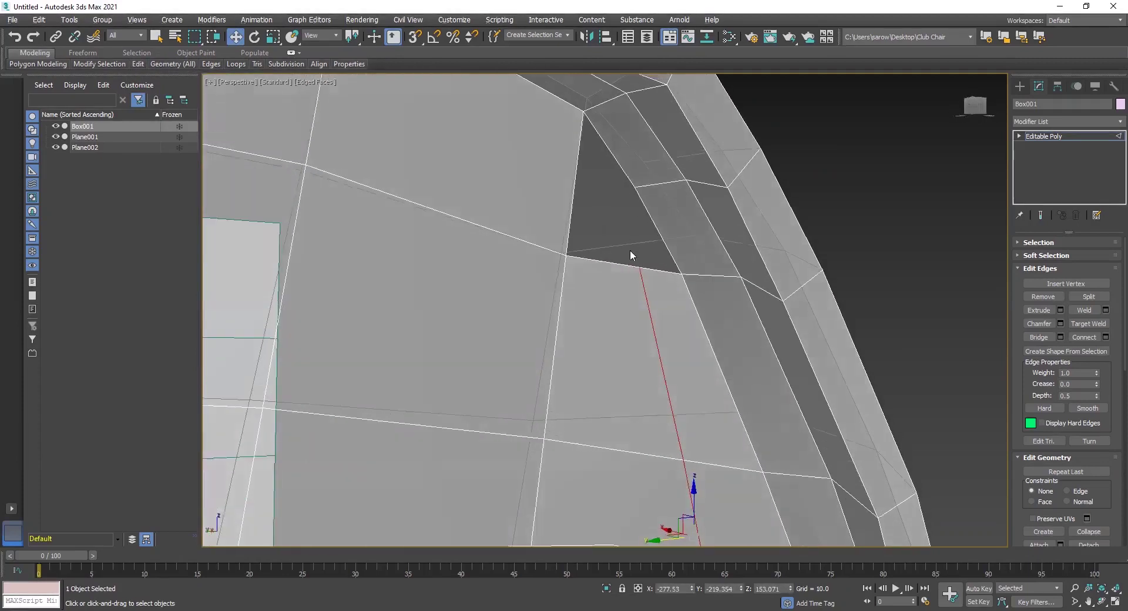
pyautogui.scroll(-3, 633, 307)
pyautogui.moveTo(638, 337); pyautogui.dragTo(549, 133, button='middle')
pyautogui.keyDown('alt'); pyautogui.moveTo(597, 303); pyautogui.dragTo(565, 247, button='middle'); pyautogui.keyUp('alt')
pyautogui.moveTo(565, 248); pyautogui.dragTo(584, 339, button='middle')
pyautogui.moveTo(574, 227)
pyautogui.mouseDown(button='middle')
pyautogui.moveTo(575, 265)
pyautogui.moveTo(587, 235)
pyautogui.moveTo(544, 238)
pyautogui.moveTo(590, 244)
pyautogui.mouseUp(button='middle')
pyautogui.scroll(1, 576, 263)
pyautogui.scroll(-1, 560, 237)
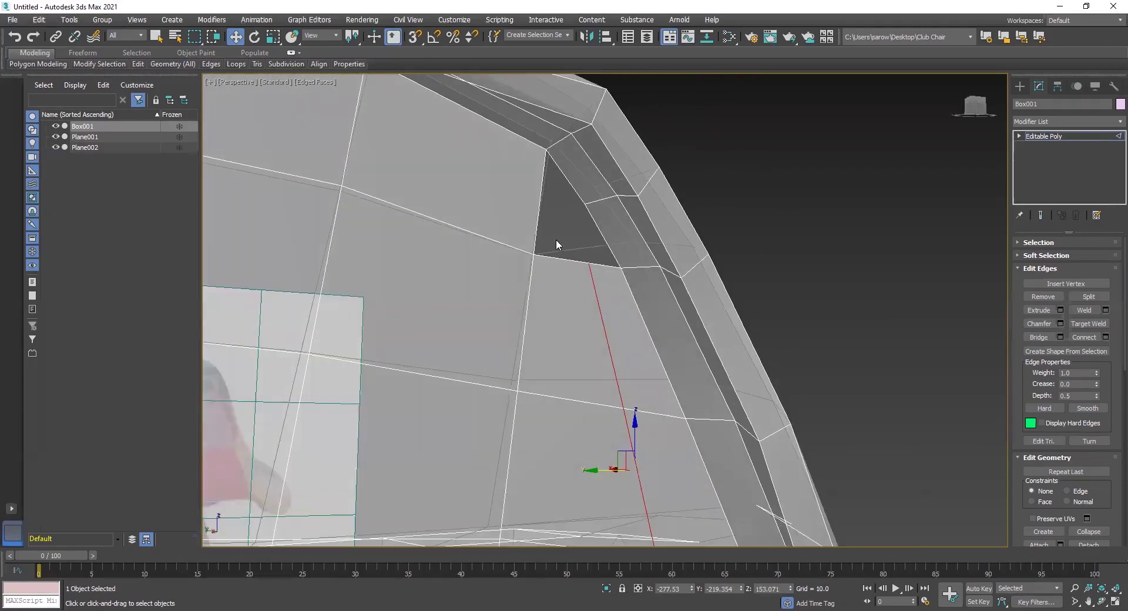
pyautogui.scroll(-3, 564, 296)
pyautogui.keyDown('alt'); pyautogui.moveTo(506, 280); pyautogui.dragTo(513, 282, button='middle'); pyautogui.keyUp('alt')
pyautogui.scroll(4, 605, 299)
pyautogui.keyDown('alt'); pyautogui.moveTo(660, 297); pyautogui.dragTo(613, 190, button='middle'); pyautogui.keyUp('alt')
pyautogui.scroll(-4, 569, 283)
pyautogui.keyDown('alt'); pyautogui.moveTo(569, 283); pyautogui.dragTo(540, 281, button='middle'); pyautogui.keyUp('alt')
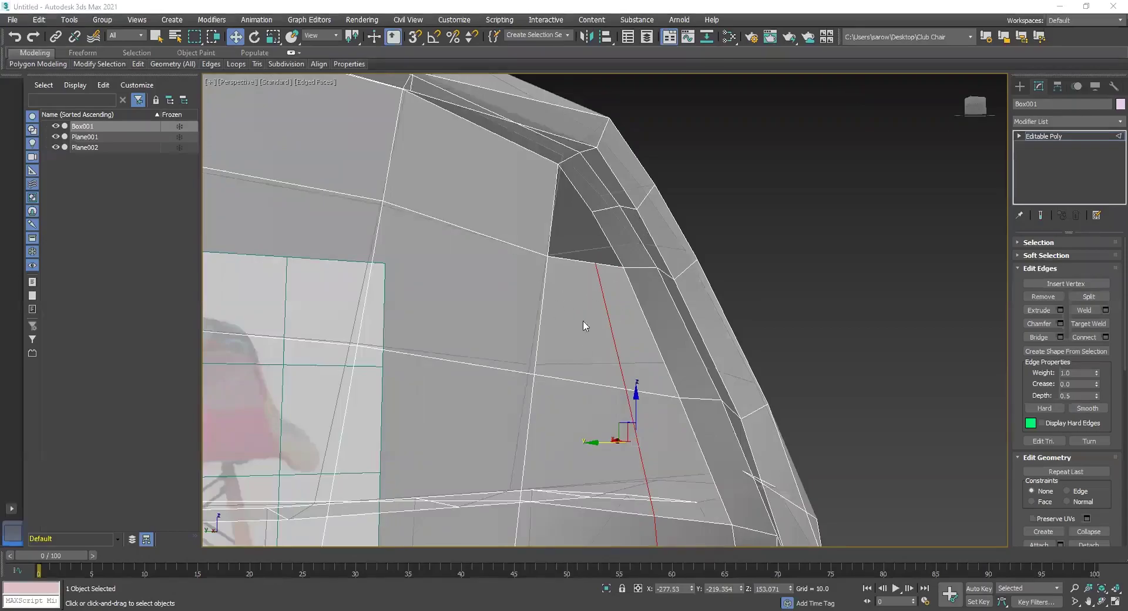
pyautogui.scroll(2, 579, 242)
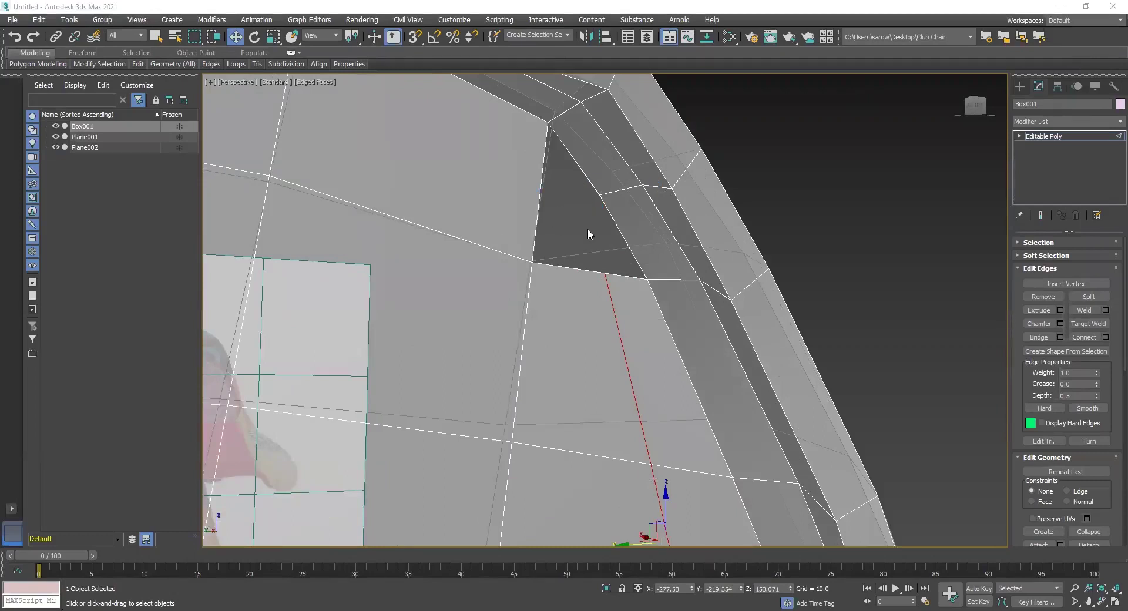
pyautogui.scroll(-2, 621, 244)
pyautogui.moveTo(627, 234)
pyautogui.keyDown('alt'); pyautogui.mouseDown(button='middle')
pyautogui.moveTo(456, 262)
pyautogui.moveTo(421, 255)
pyautogui.moveTo(624, 235)
pyautogui.mouseUp(button='middle'); pyautogui.keyUp('alt')
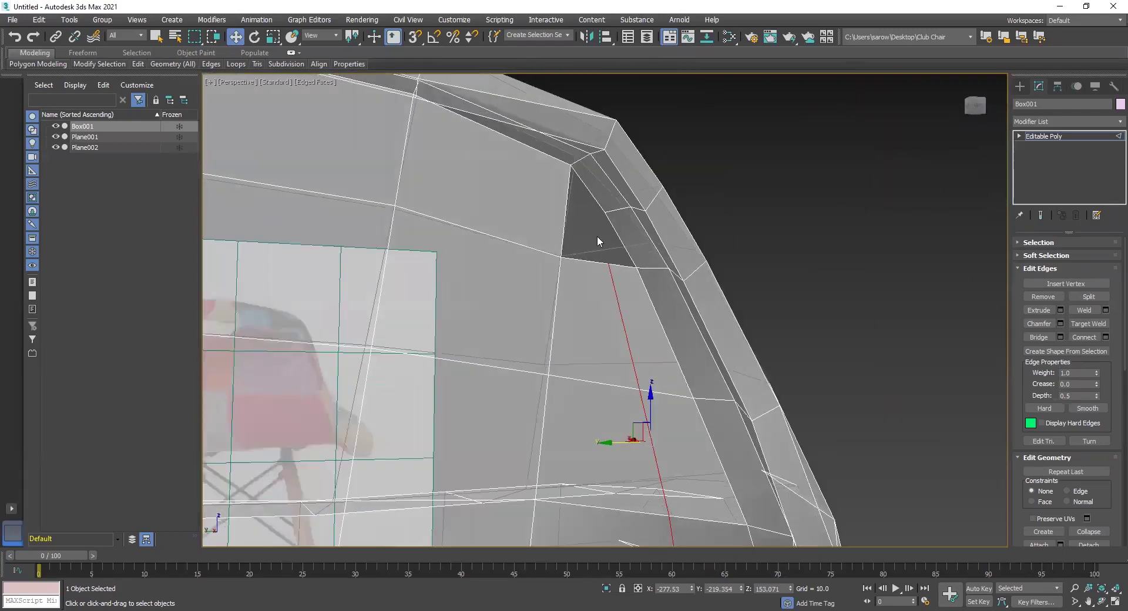
pyautogui.keyDown('alt'); pyautogui.moveTo(622, 344); pyautogui.dragTo(492, 330, button='middle'); pyautogui.keyUp('alt')
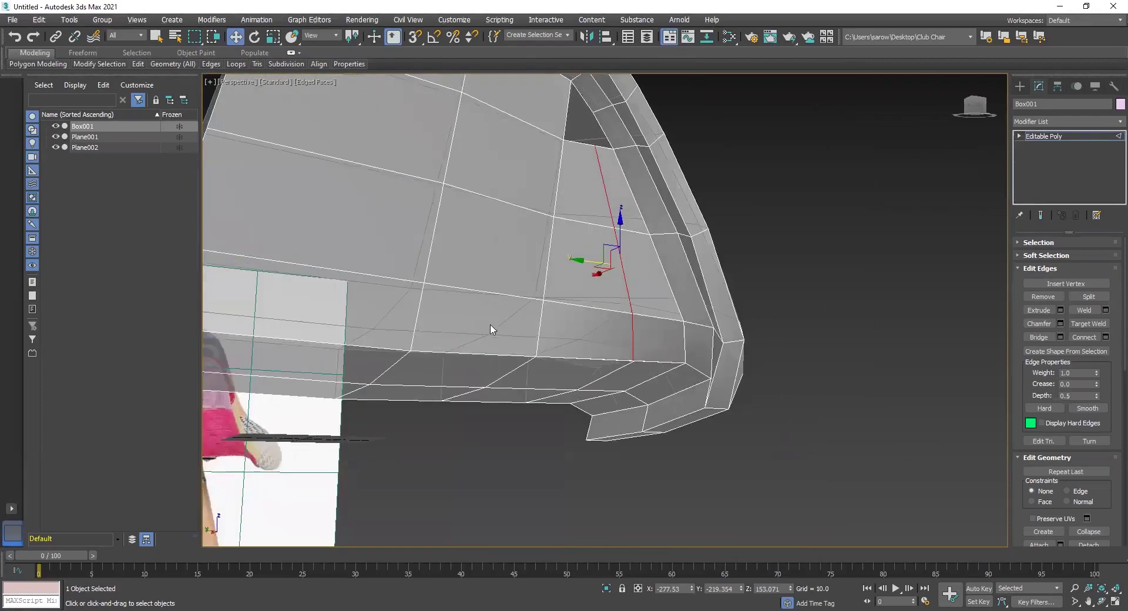
pyautogui.keyDown('alt'); pyautogui.moveTo(605, 302); pyautogui.dragTo(667, 340, button='middle'); pyautogui.keyUp('alt')
pyautogui.scroll(-2, 637, 263)
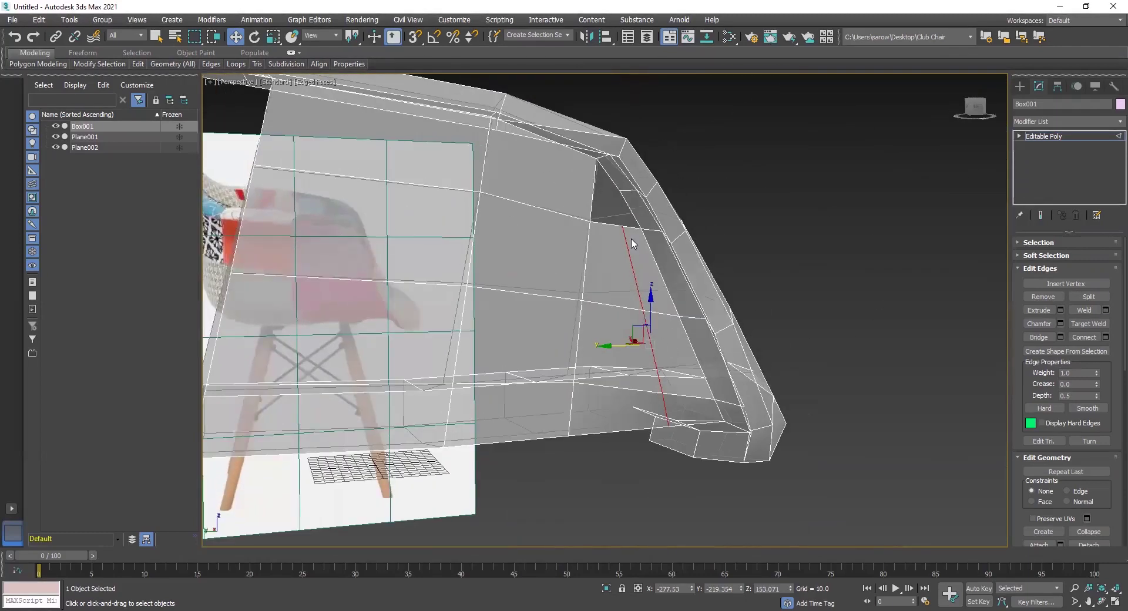
pyautogui.scroll(2, 599, 170)
pyautogui.keyDown('alt'); pyautogui.moveTo(597, 167); pyautogui.dragTo(654, 163, button='middle'); pyautogui.keyUp('alt')
pyautogui.moveTo(654, 163); pyautogui.dragTo(756, 217, button='middle')
pyautogui.keyDown('alt'); pyautogui.moveTo(635, 265); pyautogui.dragTo(727, 319, button='middle'); pyautogui.keyUp('alt')
# Step: Bridge the upper arm-strip edge of the triangular gap to the half of its bottom edge beside the side panel
pyautogui.scroll(2, 714, 298)
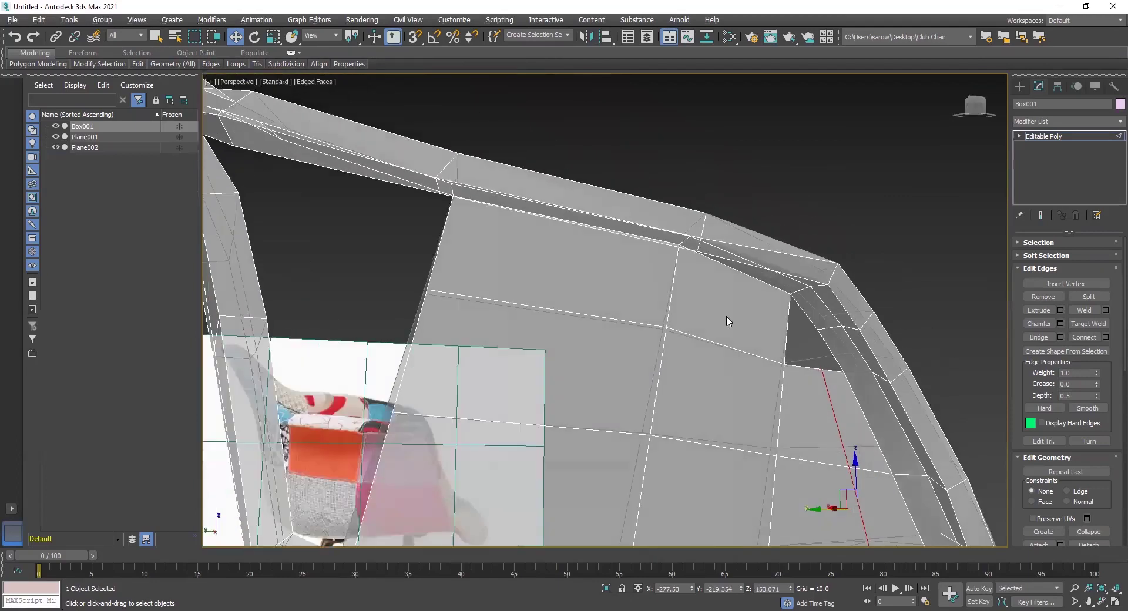
pyautogui.scroll(2, 737, 339)
pyautogui.keyDown('alt'); pyautogui.moveTo(639, 308); pyautogui.dragTo(705, 342, button='middle'); pyautogui.keyUp('alt')
pyautogui.scroll(3, 705, 346)
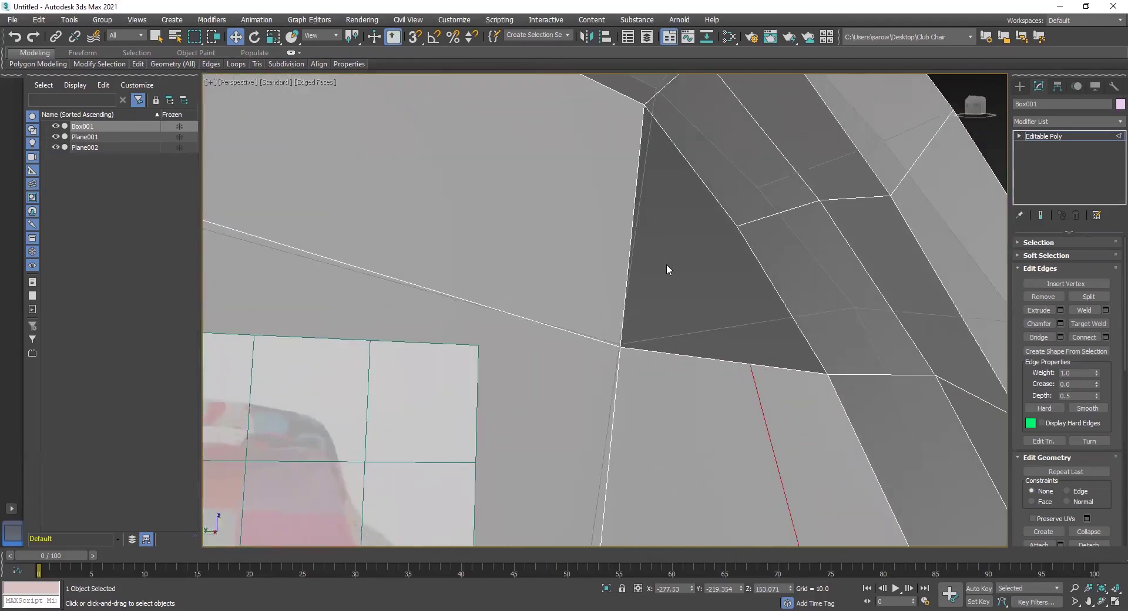
pyautogui.press('2')
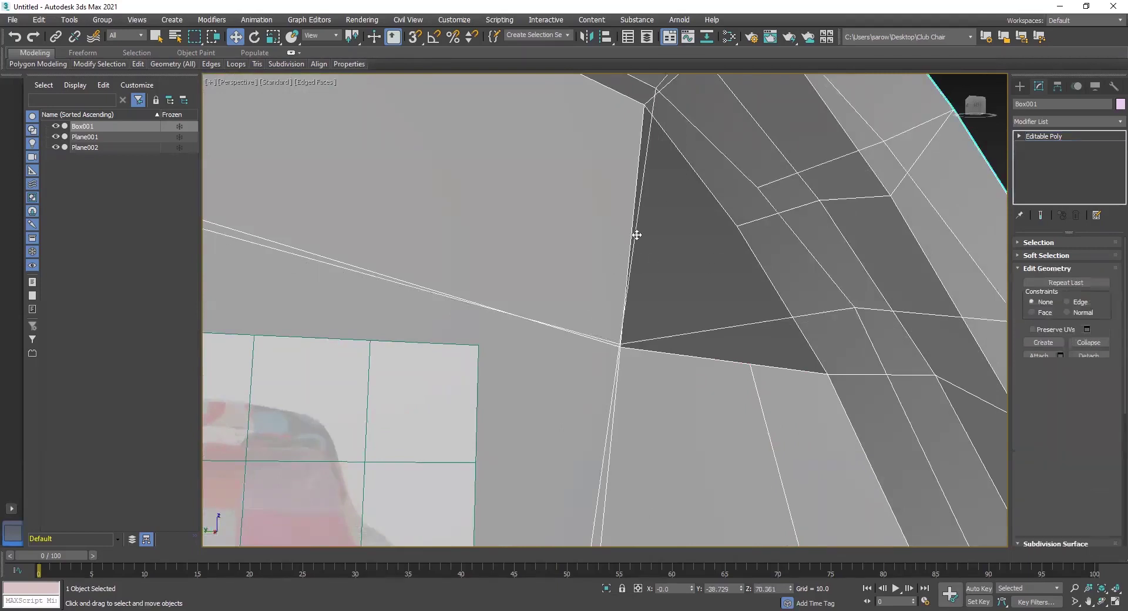
pyautogui.press('2')
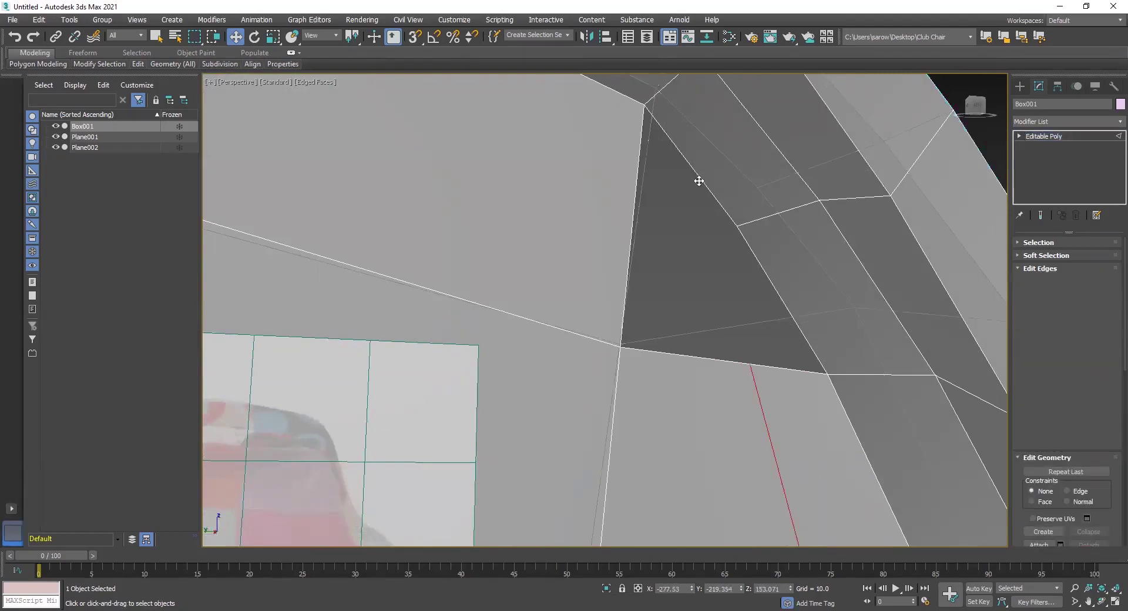
pyautogui.click(699, 181)
pyautogui.keyDown('ctrl'); pyautogui.click(694, 358); pyautogui.keyUp('ctrl')
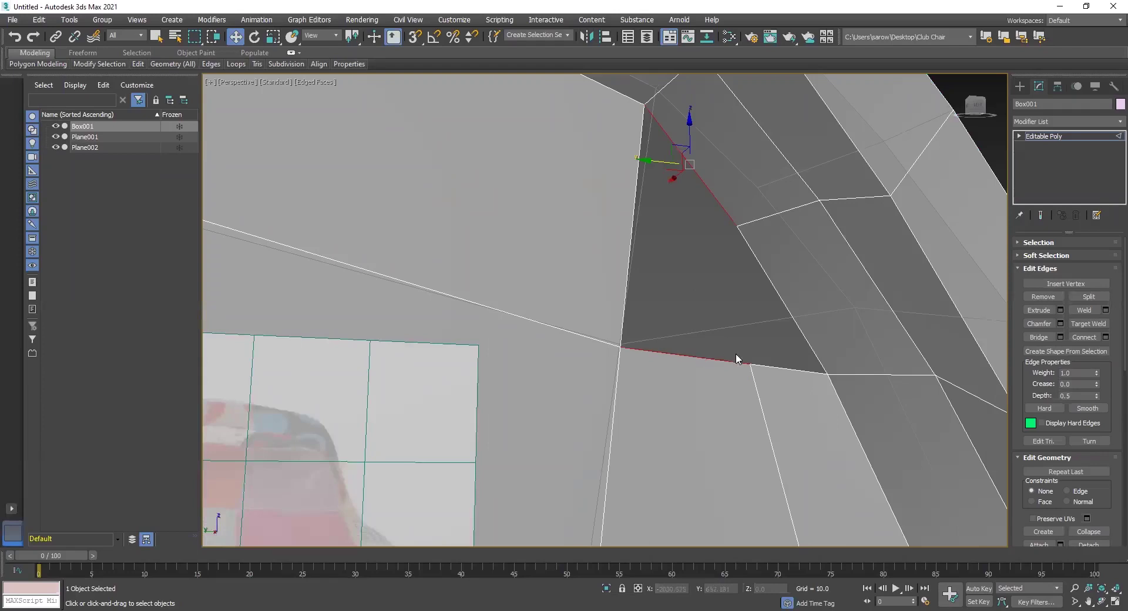
pyautogui.click(1038, 337)
# Step: Examine the new bridge polygon and the small opening left beside the arm strip from near and far
pyautogui.keyDown('alt'); pyautogui.moveTo(752, 358); pyautogui.dragTo(451, 400, button='middle'); pyautogui.keyUp('alt')
pyautogui.scroll(-5, 798, 441)
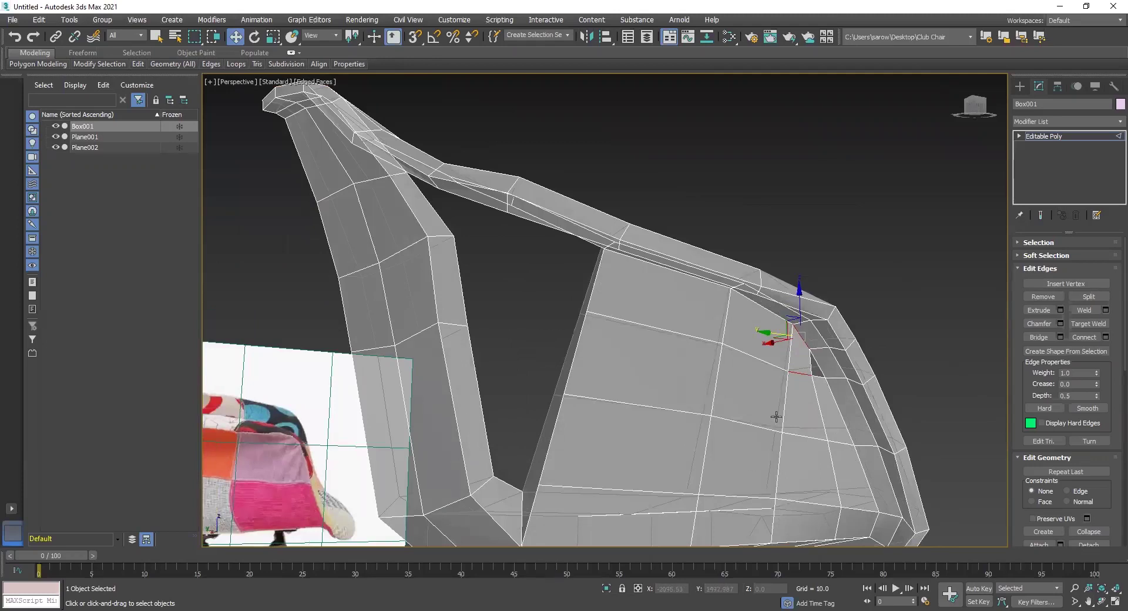
pyautogui.scroll(2, 775, 387)
pyautogui.scroll(2, 695, 361)
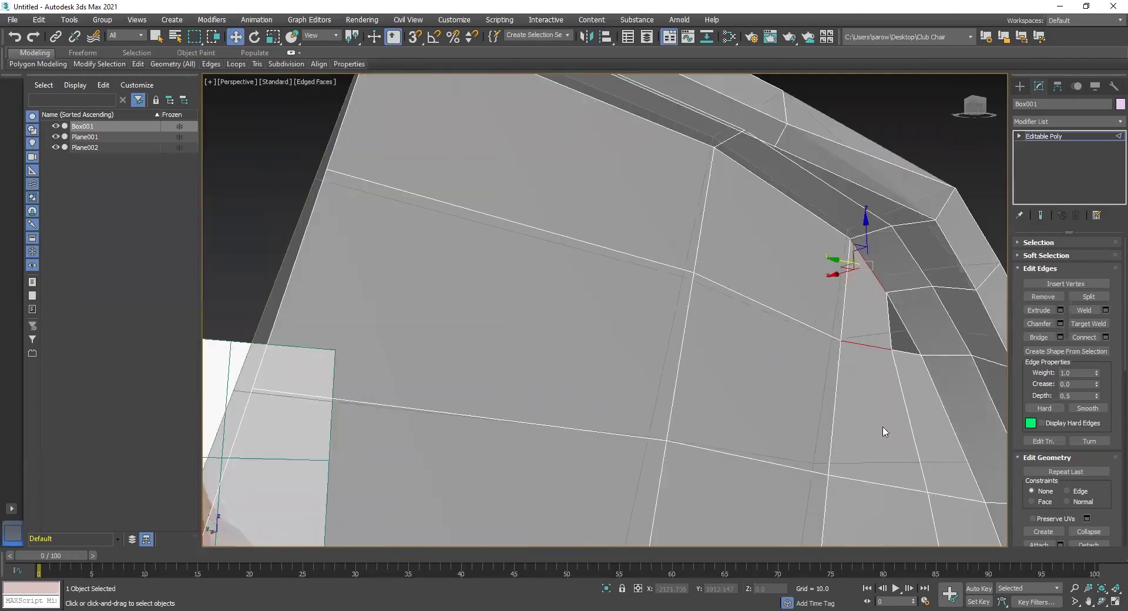
pyautogui.scroll(4, 728, 360)
pyautogui.keyDown('alt'); pyautogui.moveTo(782, 351); pyautogui.dragTo(773, 259, button='middle'); pyautogui.keyUp('alt')
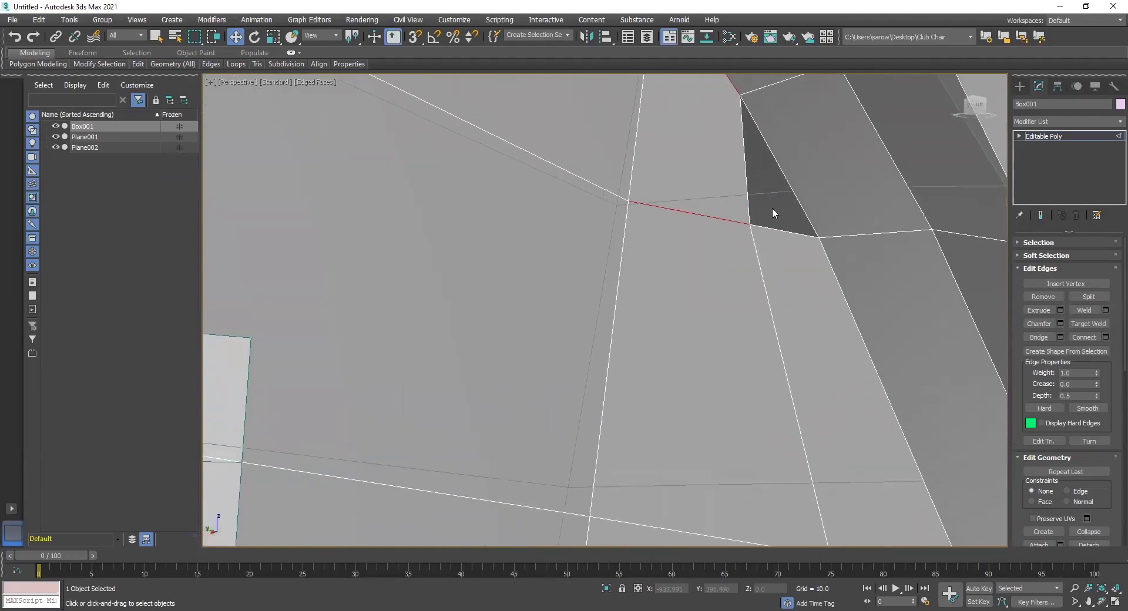
pyautogui.scroll(-6, 728, 364)
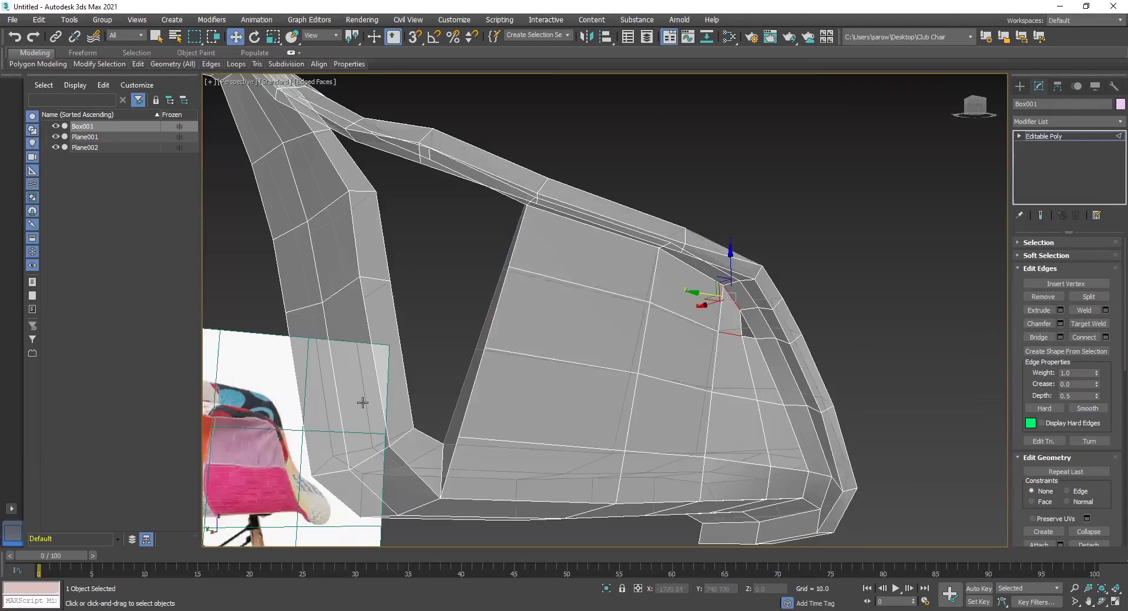
pyautogui.keyDown('alt'); pyautogui.moveTo(636, 398); pyautogui.dragTo(663, 364, button='middle'); pyautogui.keyUp('alt')
pyautogui.scroll(5, 424, 406)
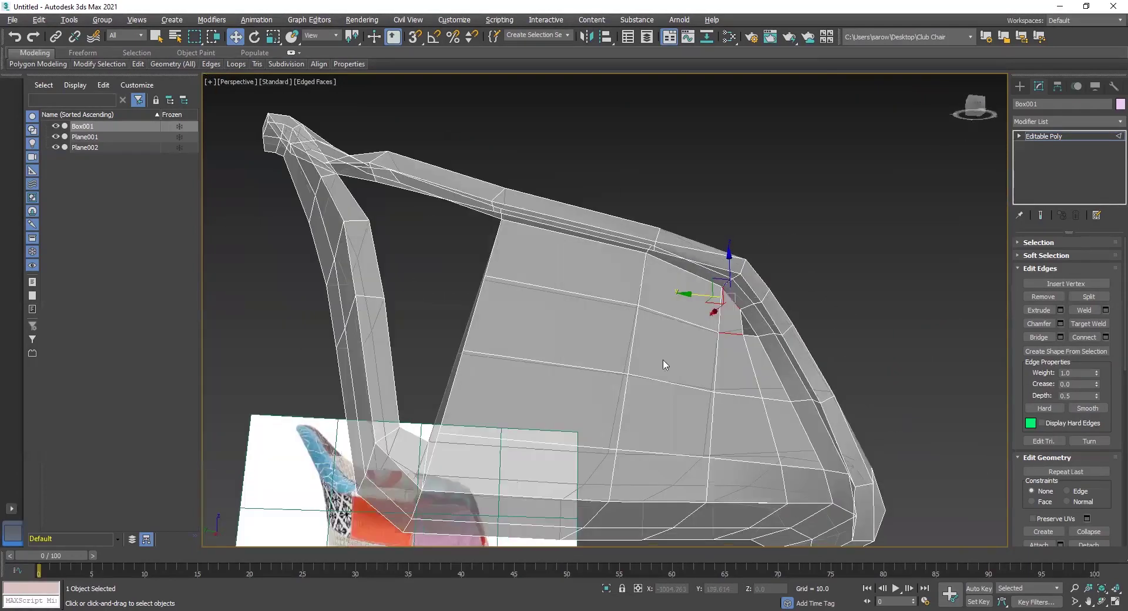
# Step: Select the three border edges of the small triangular opening beside the arm strip
pyautogui.scroll(8, 663, 364)
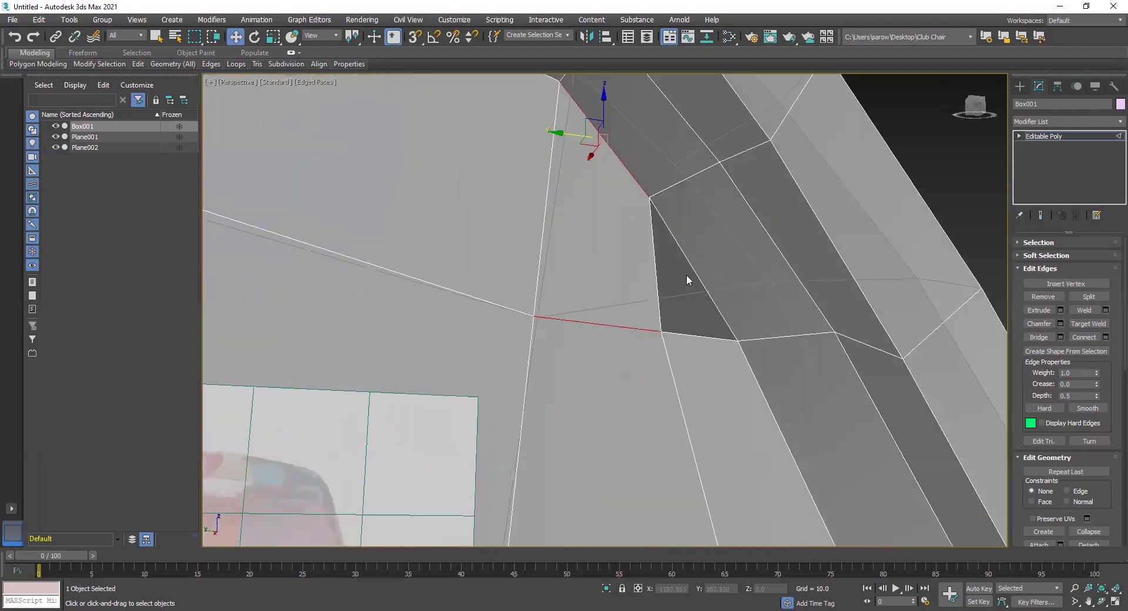
pyautogui.click(682, 254)
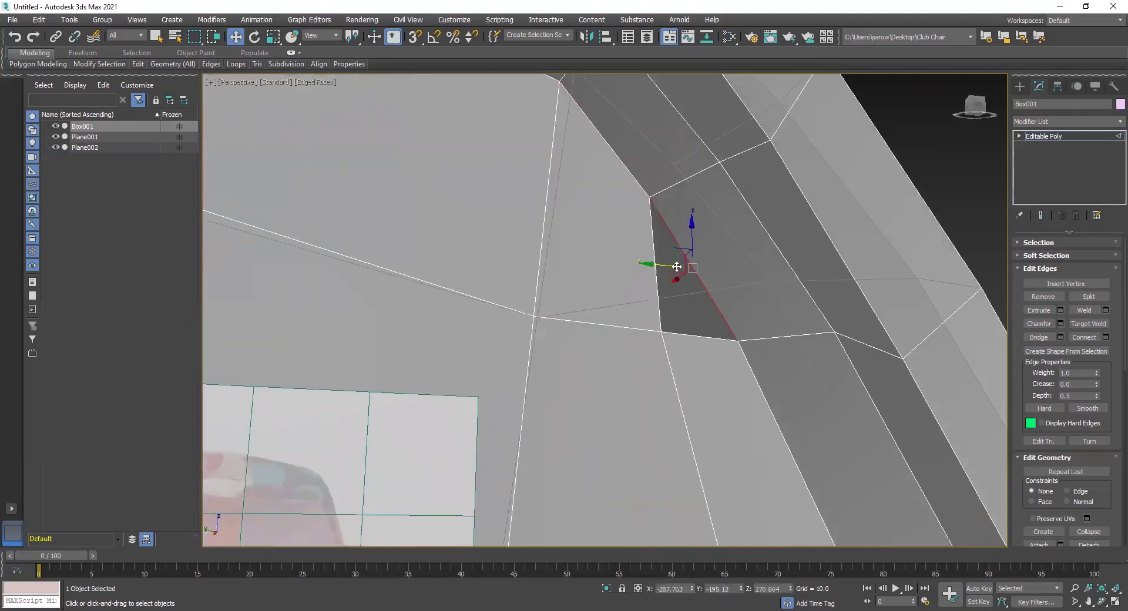
pyautogui.keyDown('ctrl'); pyautogui.click(653, 232); pyautogui.keyUp('ctrl')
pyautogui.keyDown('ctrl'); pyautogui.click(701, 336); pyautogui.keyUp('ctrl')
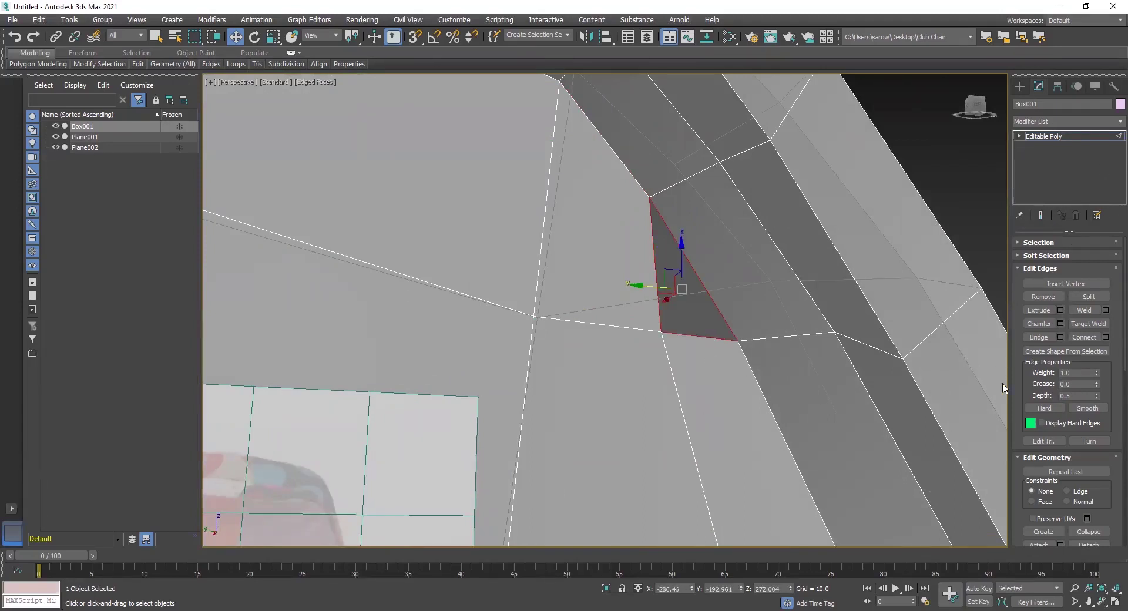
# Step: Look through the edge, geometry, subdivision and paint deformation settings for a command that can close the triangular opening
pyautogui.scroll(-5, 1025, 385)
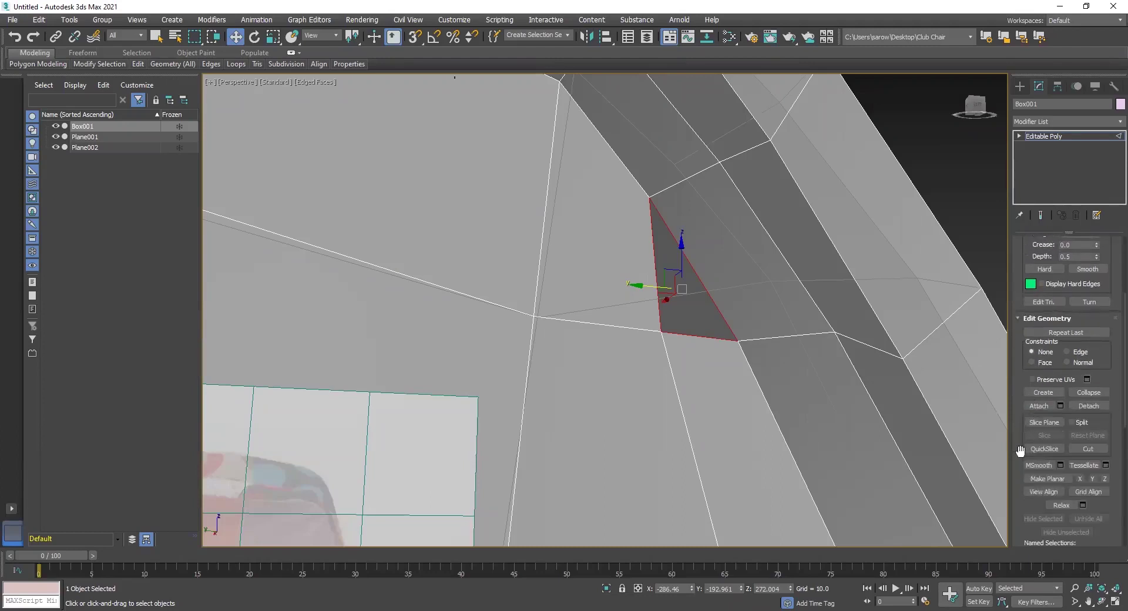
pyautogui.scroll(-3, 1019, 438)
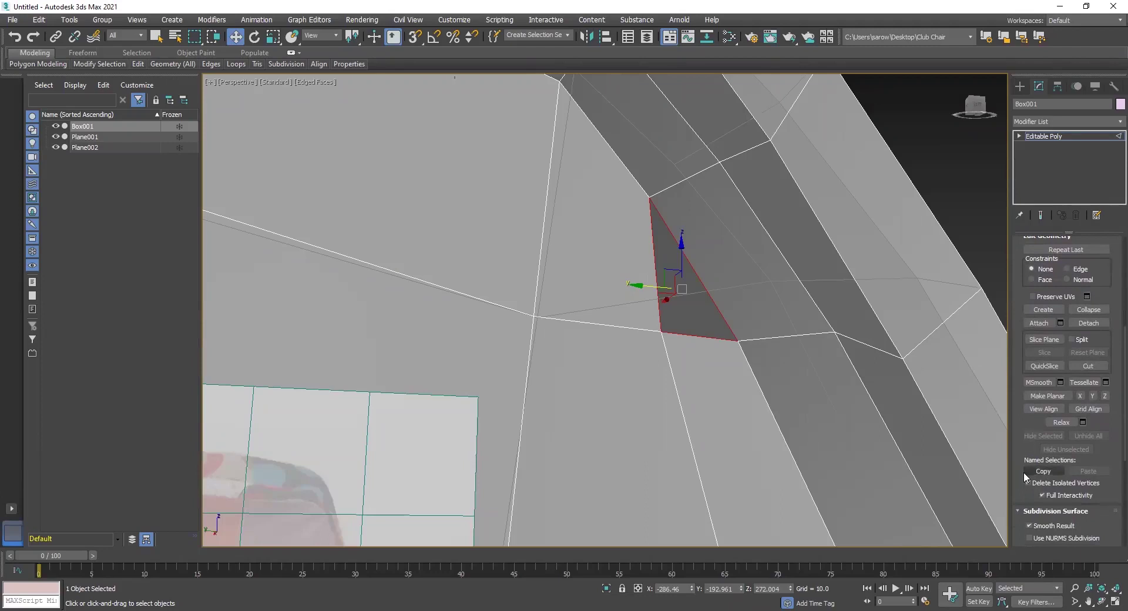
pyautogui.scroll(-6, 1014, 452)
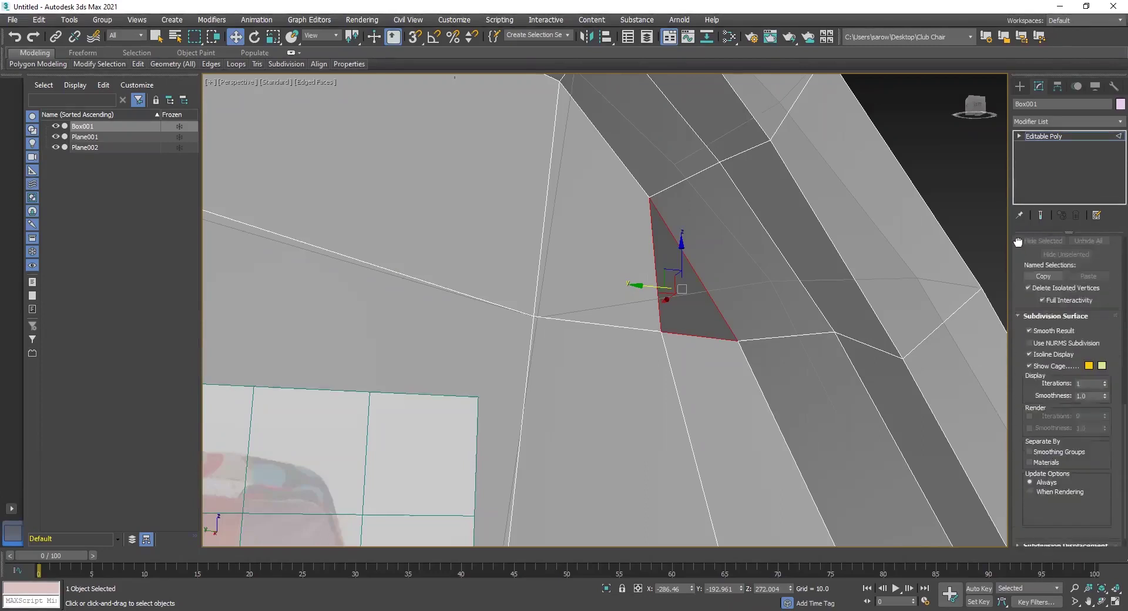
pyautogui.moveTo(1029, 215); pyautogui.dragTo(1002, 599)
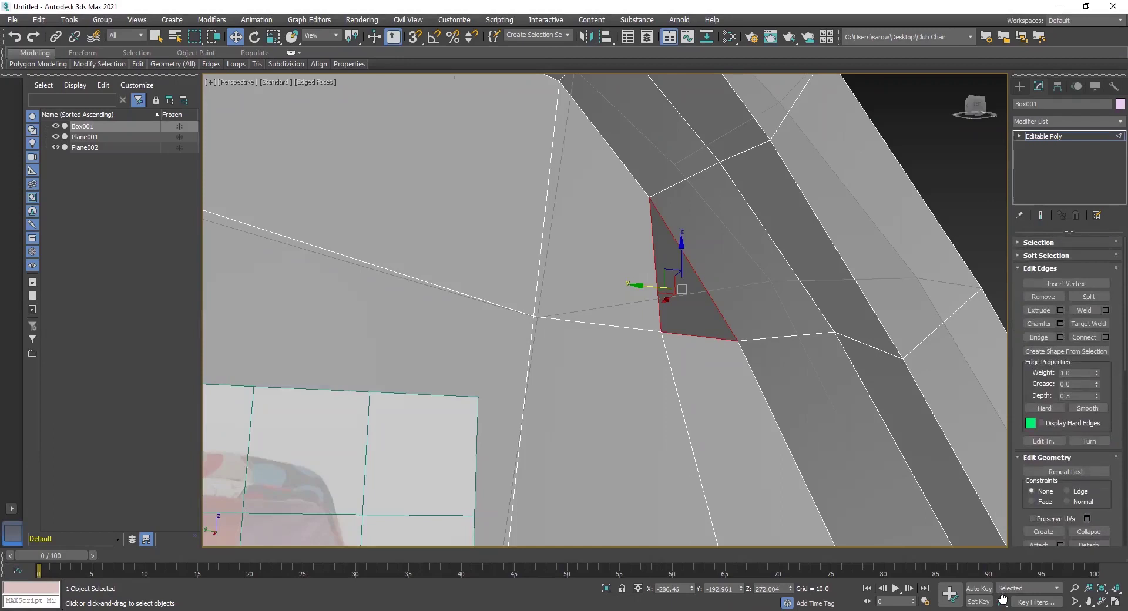
pyautogui.moveTo(1002, 599); pyautogui.dragTo(1002, 599)
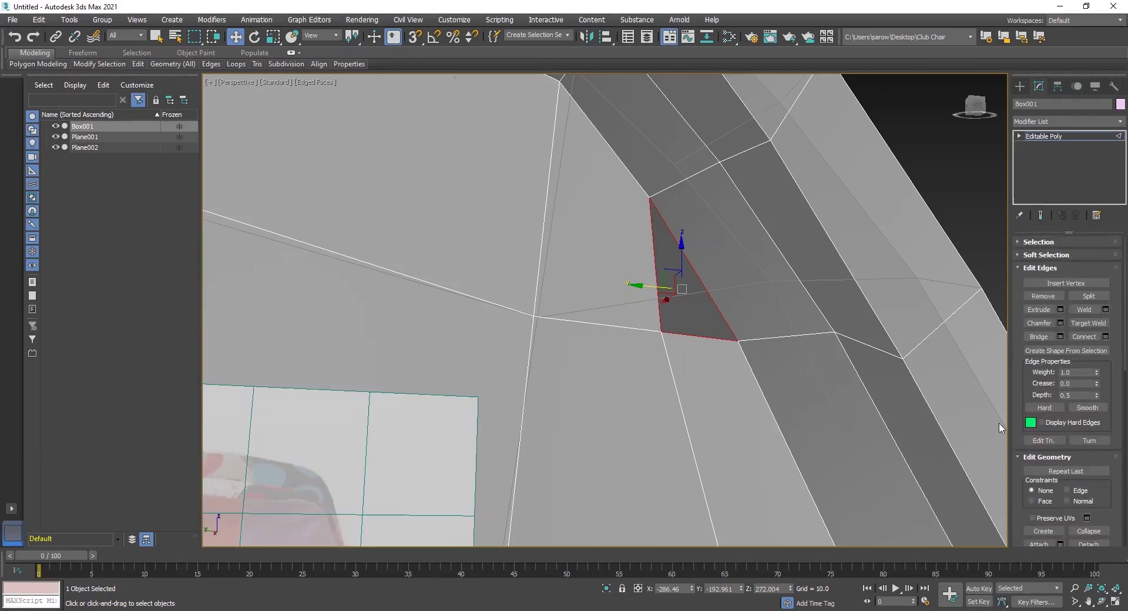
pyautogui.moveTo(1015, 359); pyautogui.dragTo(1018, 301)
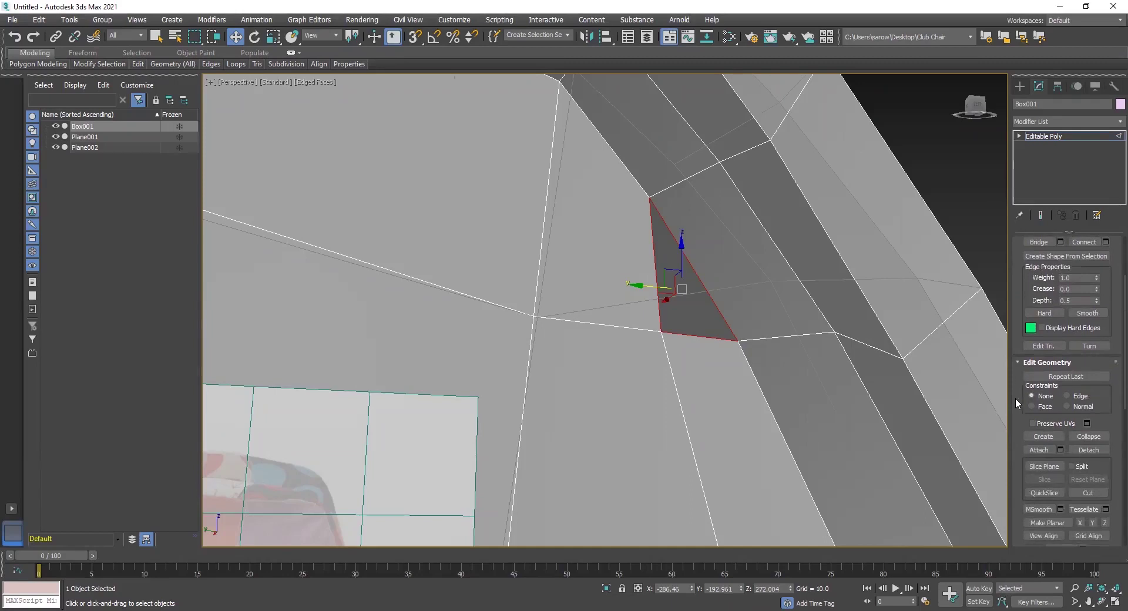
pyautogui.moveTo(1016, 407); pyautogui.dragTo(1016, 341)
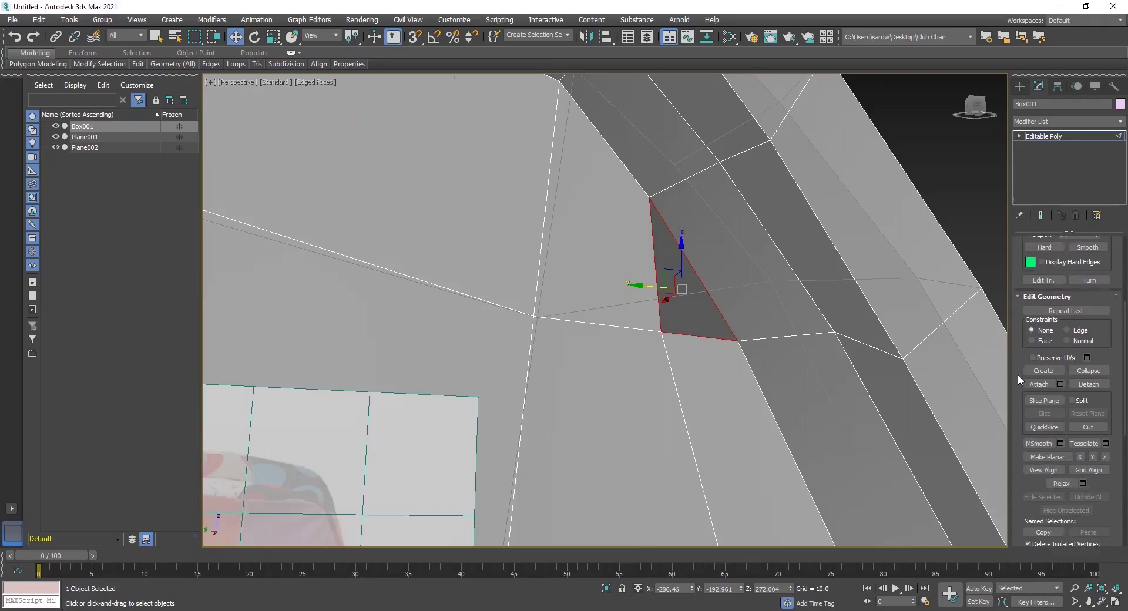
pyautogui.moveTo(1019, 447); pyautogui.dragTo(1025, 172)
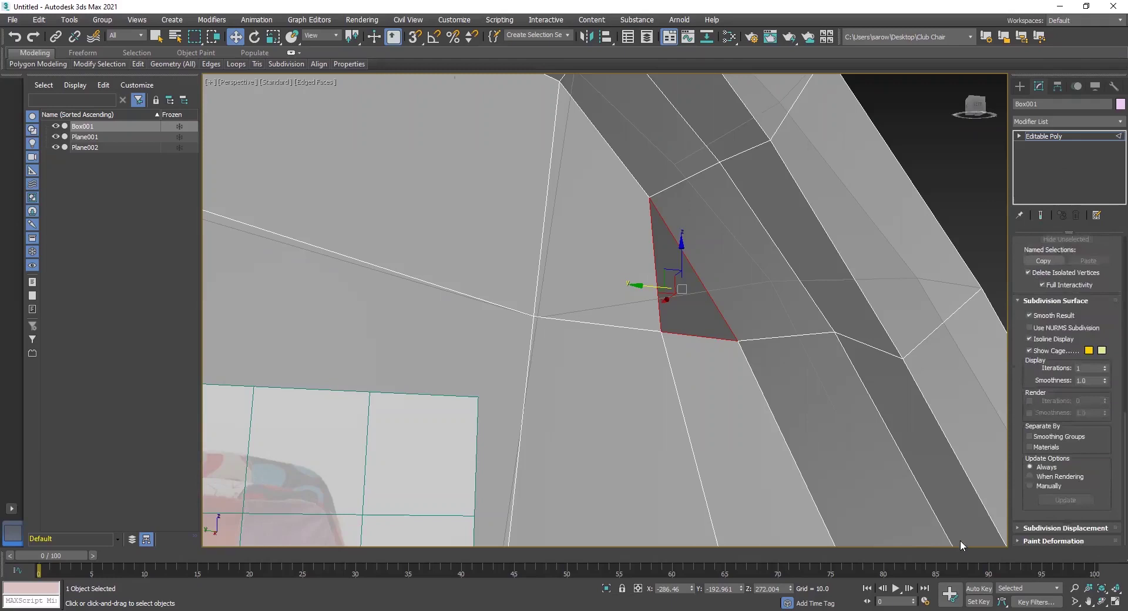
pyautogui.click(1016, 529)
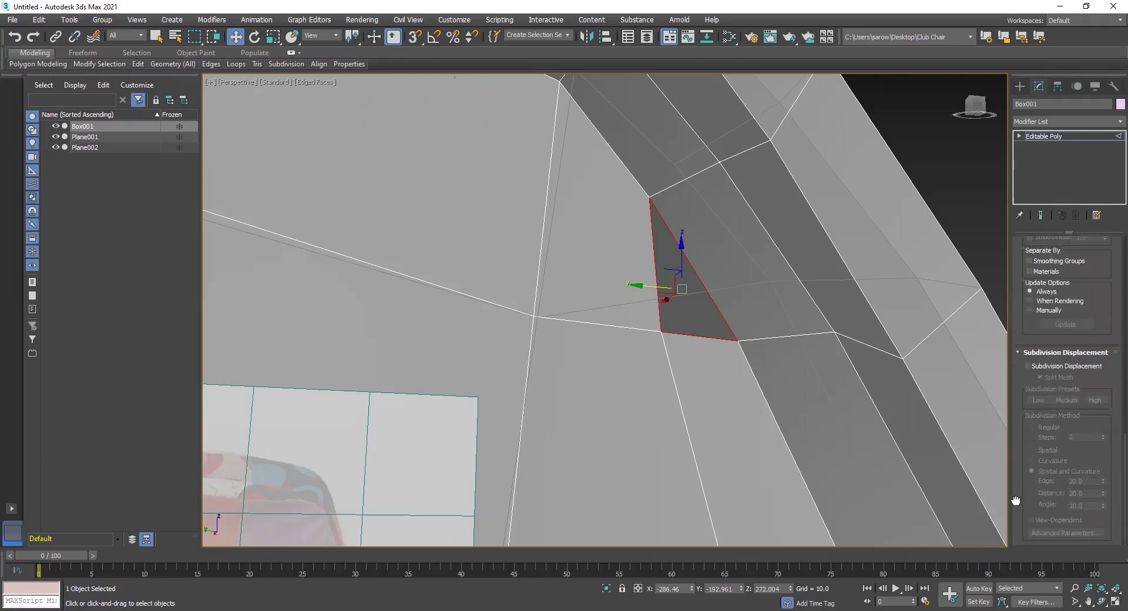
pyautogui.click(1021, 540)
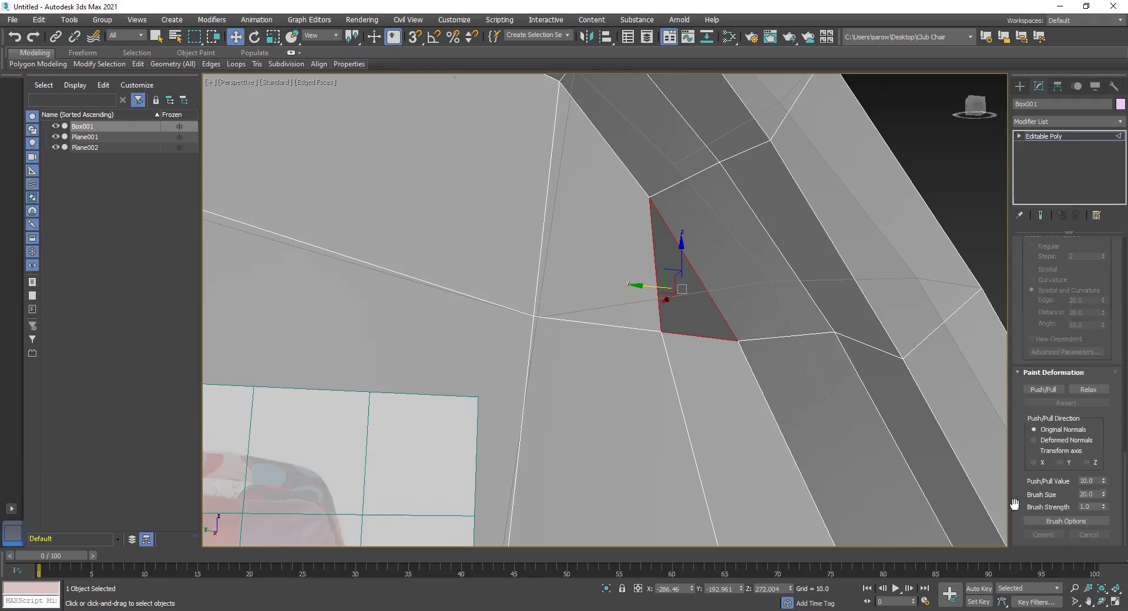
pyautogui.moveTo(1013, 475); pyautogui.dragTo(1009, 596)
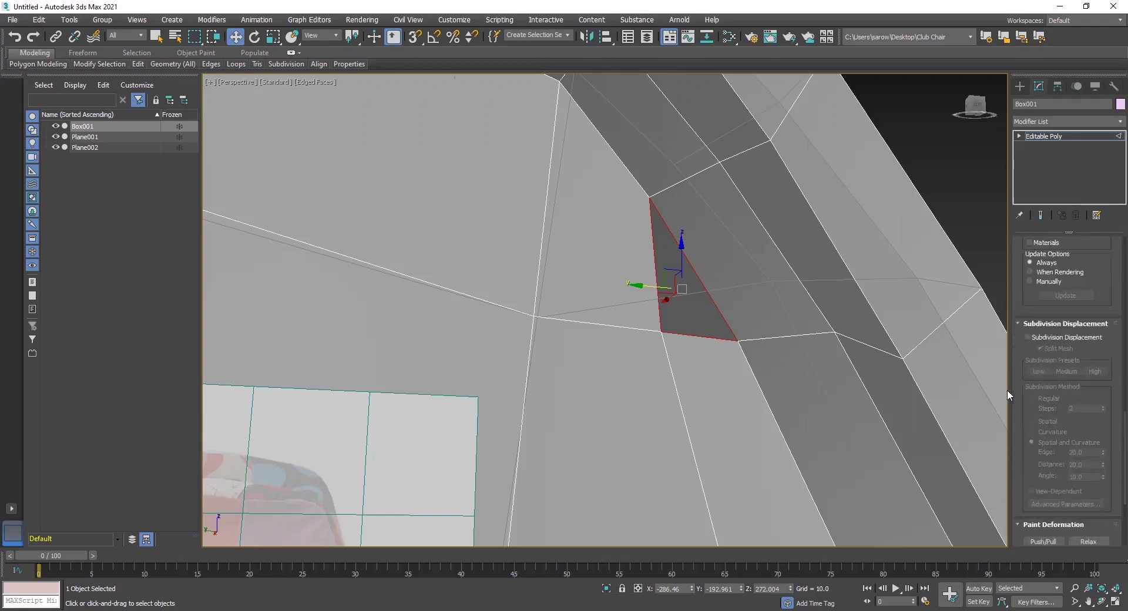
pyautogui.moveTo(1015, 365); pyautogui.dragTo(1019, 516)
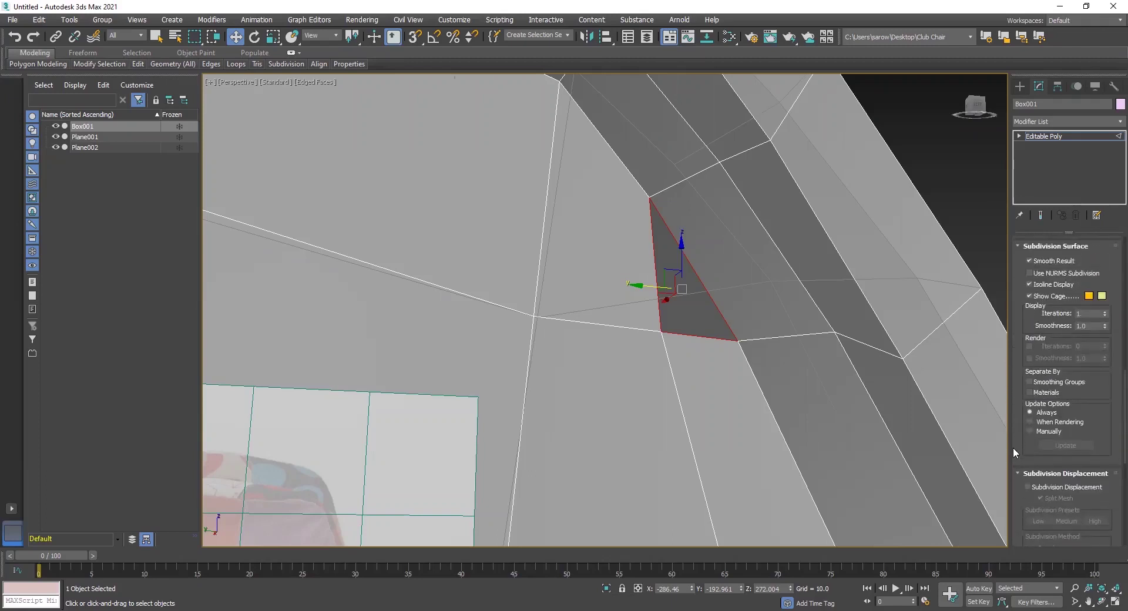
pyautogui.scroll(4, 1015, 438)
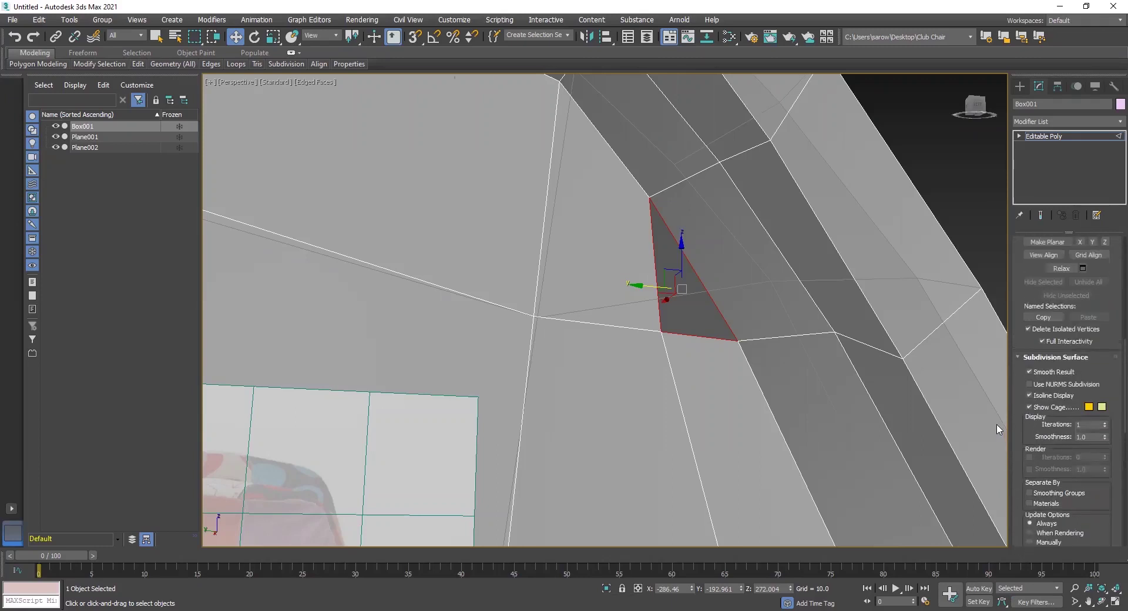
pyautogui.scroll(3, 1018, 379)
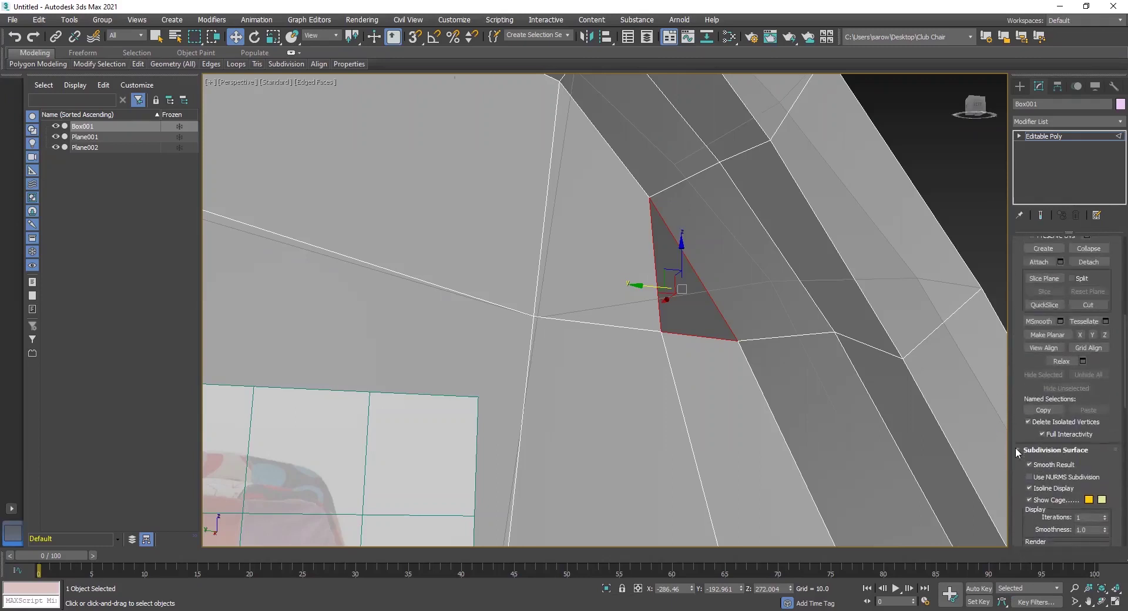
pyautogui.moveTo(1018, 371); pyautogui.dragTo(1022, 507)
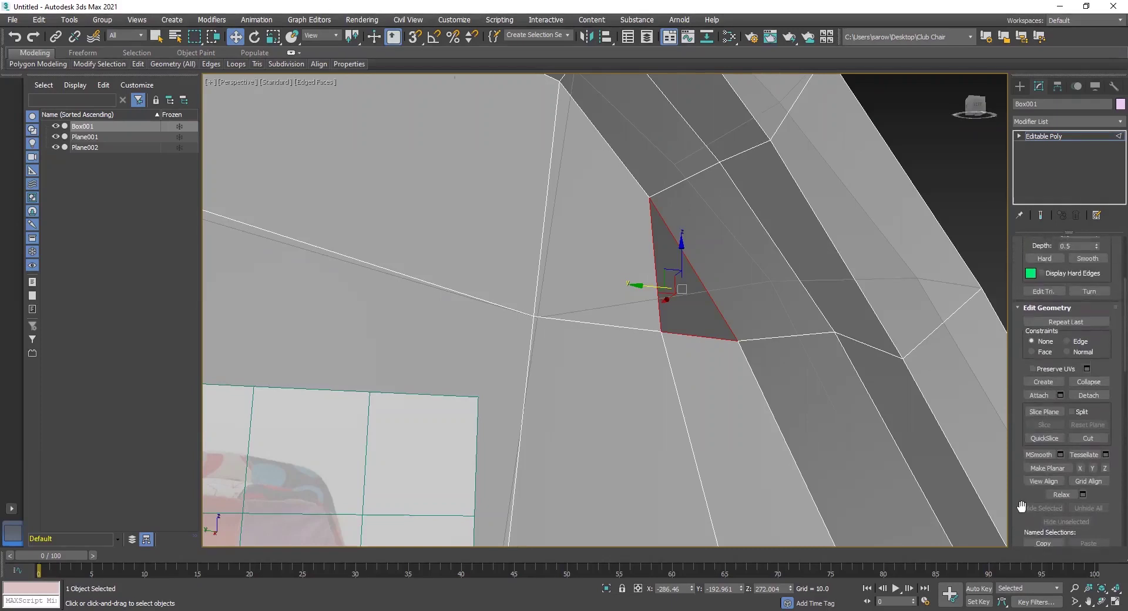
pyautogui.moveTo(1010, 361); pyautogui.dragTo(1012, 427)
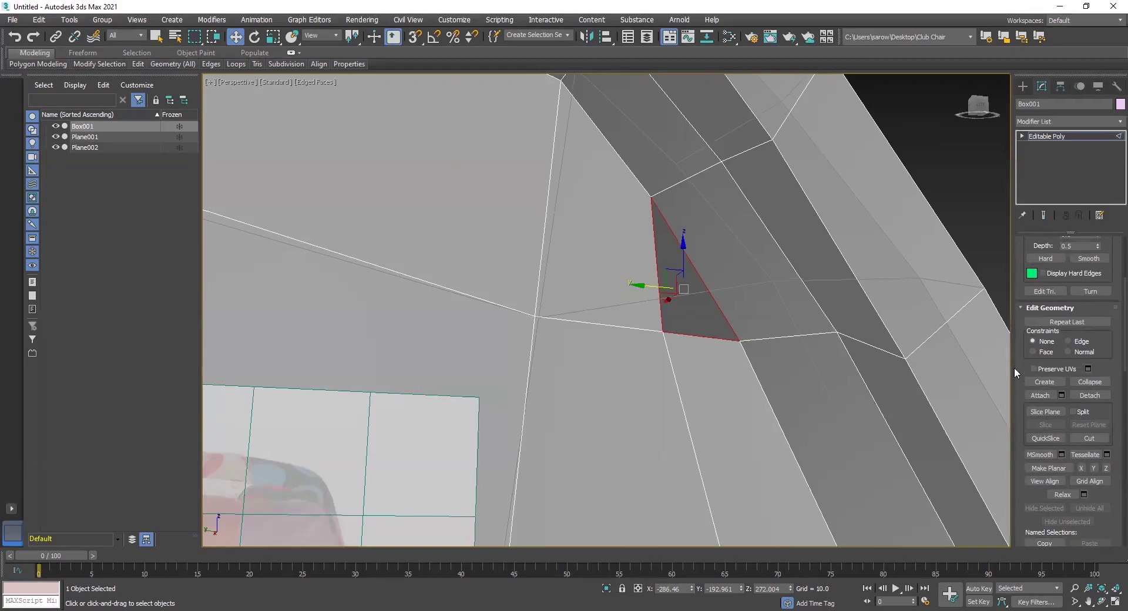
pyautogui.moveTo(1013, 367); pyautogui.dragTo(1008, 515)
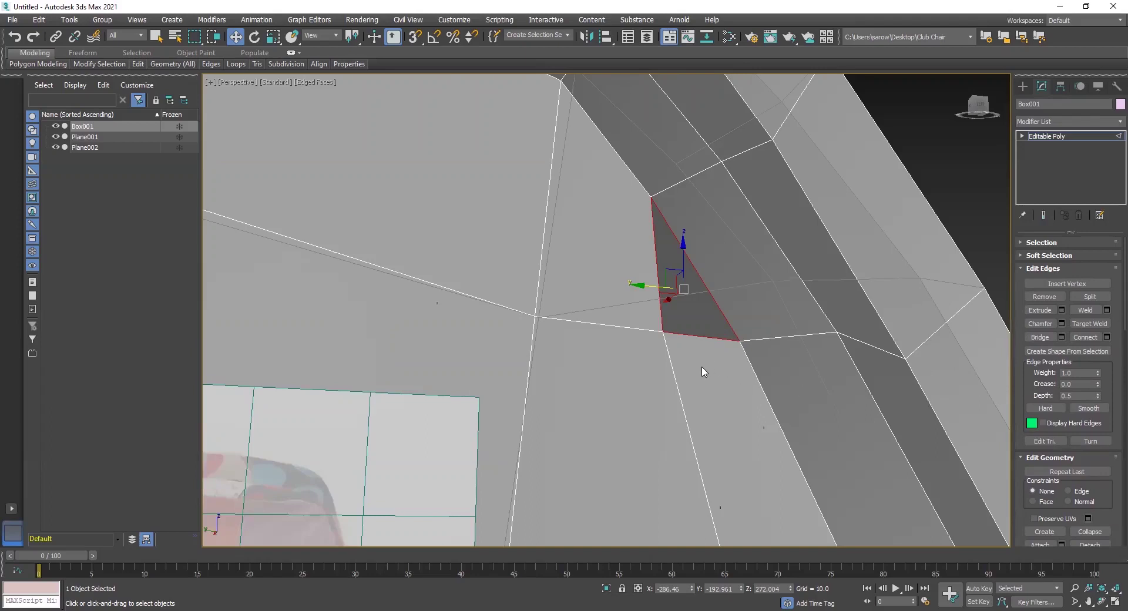
# Step: Try to extrude the bottom edge of the triangular opening with Extrude, and undo the attempt
pyautogui.click(699, 336)
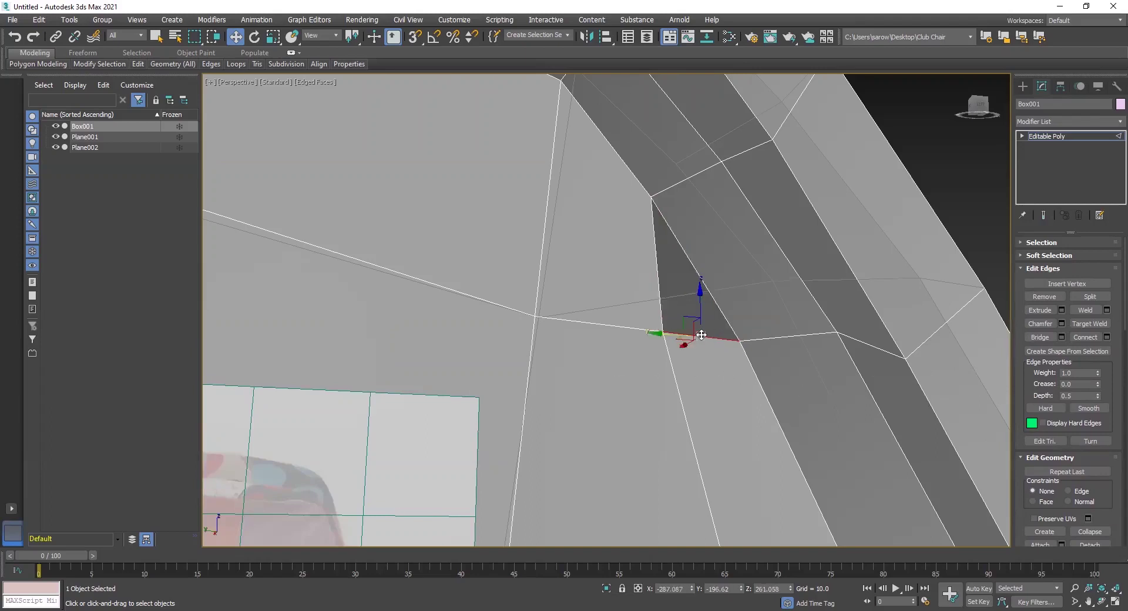
pyautogui.click(1062, 310)
pyautogui.click(1041, 311)
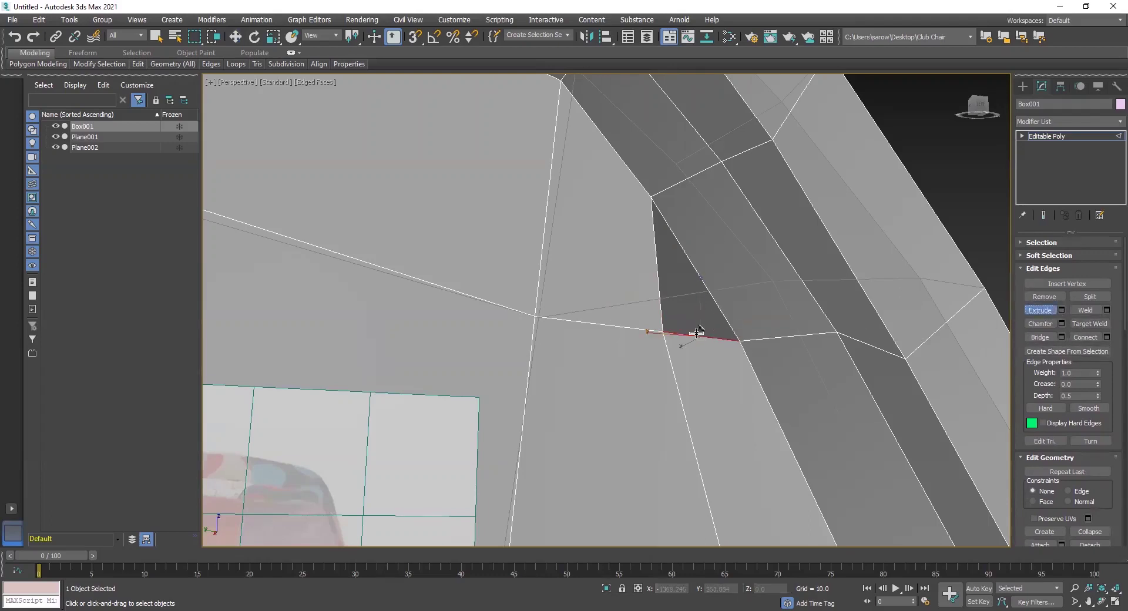
pyautogui.moveTo(697, 303)
pyautogui.mouseDown()
pyautogui.moveTo(689, 244)
pyautogui.moveTo(702, 172)
pyautogui.moveTo(715, 272)
pyautogui.moveTo(722, 247)
pyautogui.moveTo(720, 322)
pyautogui.moveTo(707, 311)
pyautogui.moveTo(709, 293)
pyautogui.mouseUp()
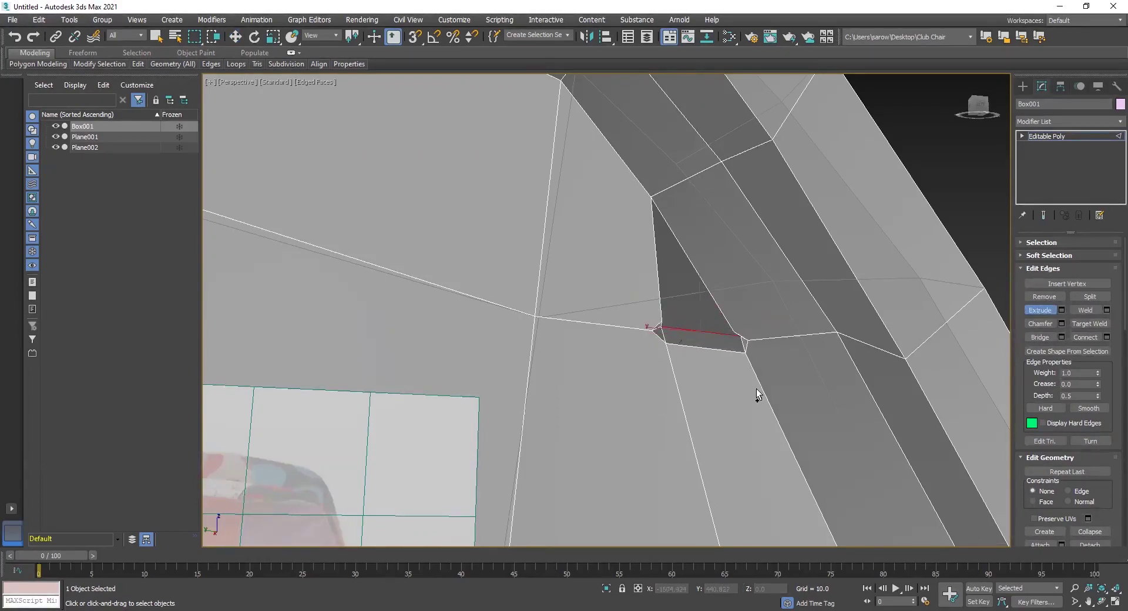
pyautogui.hotkey('ctrl', 'z')
pyautogui.hotkey('ctrl', 'z')
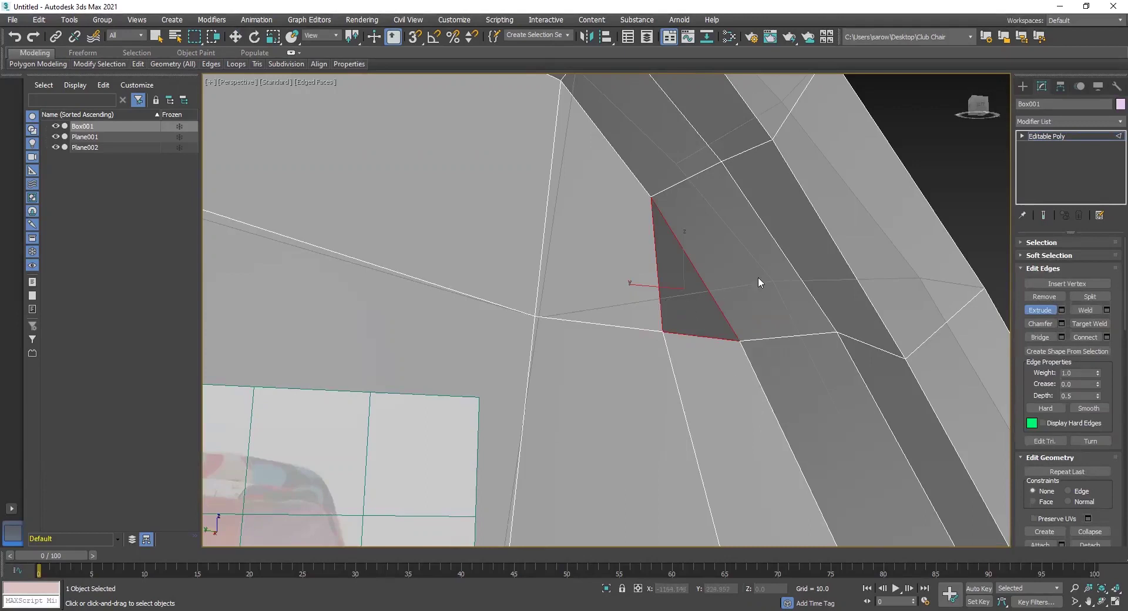
# Step: Pull a copy of the opening's arm-strip edge a short way across the gap to form a new polygon
pyautogui.click(699, 271)
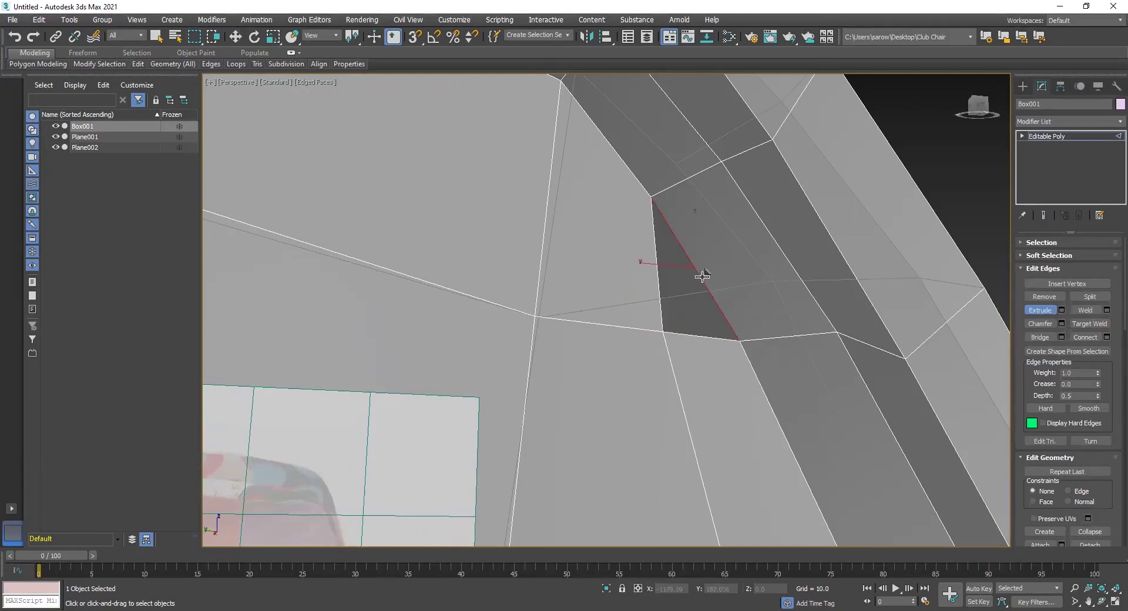
pyautogui.press('w')
pyautogui.keyDown('shift'); pyautogui.moveTo(683, 278); pyautogui.dragTo(669, 289); pyautogui.keyUp('shift')
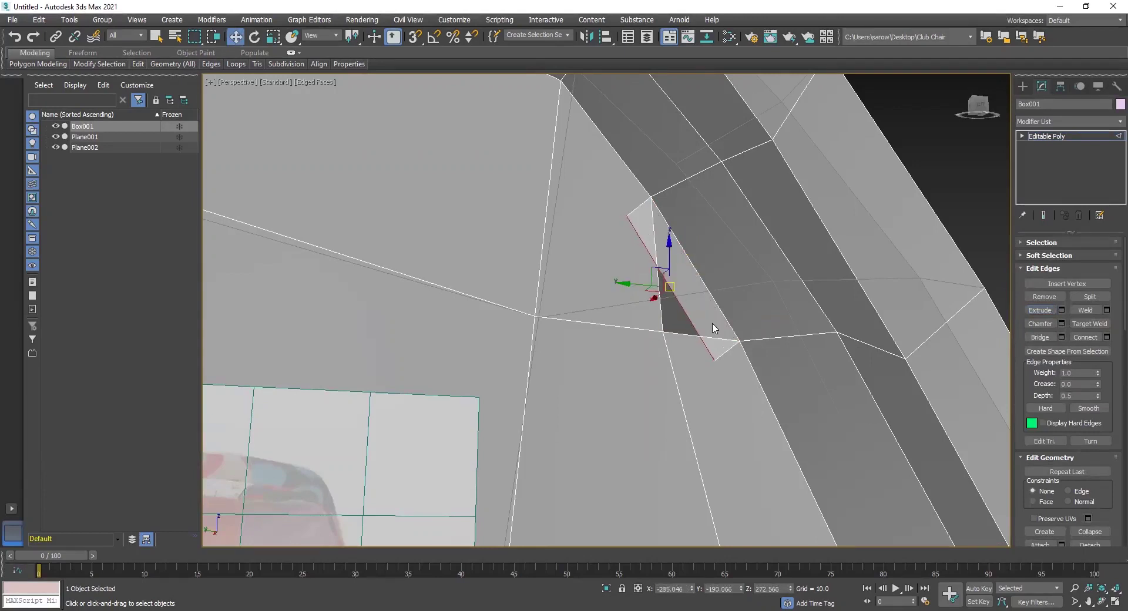
pyautogui.scroll(2, 658, 268)
pyautogui.scroll(-1, 664, 282)
pyautogui.keyDown('alt'); pyautogui.moveTo(664, 282); pyautogui.dragTo(666, 280, button='middle'); pyautogui.keyUp('alt')
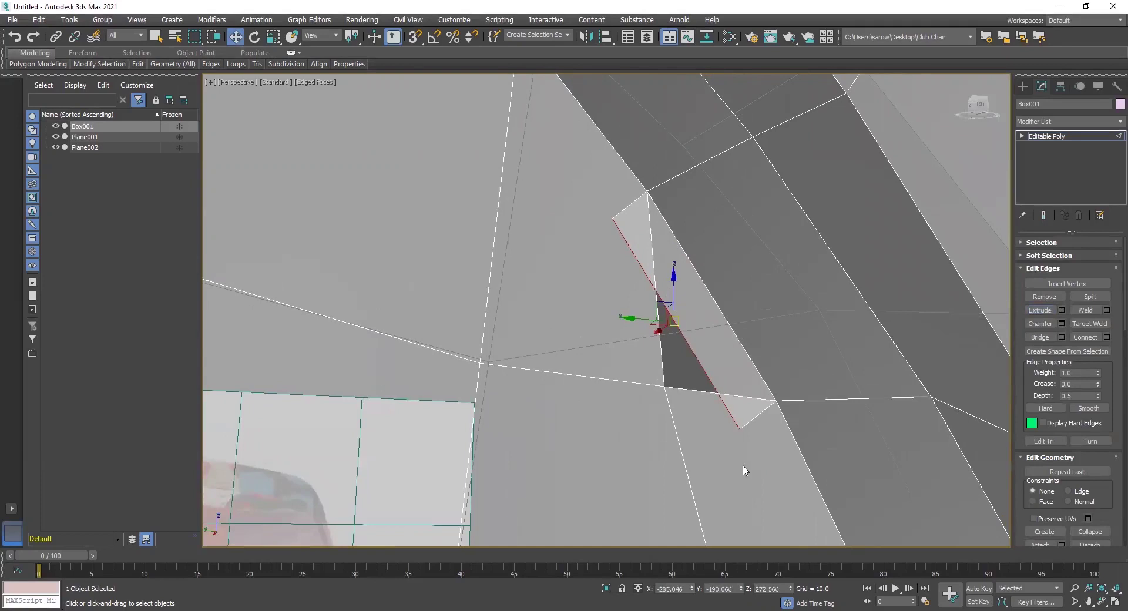
# Step: Target-weld the new polygon's two free vertices to the lower inner and upper corners of the triangular opening
pyautogui.press('1')
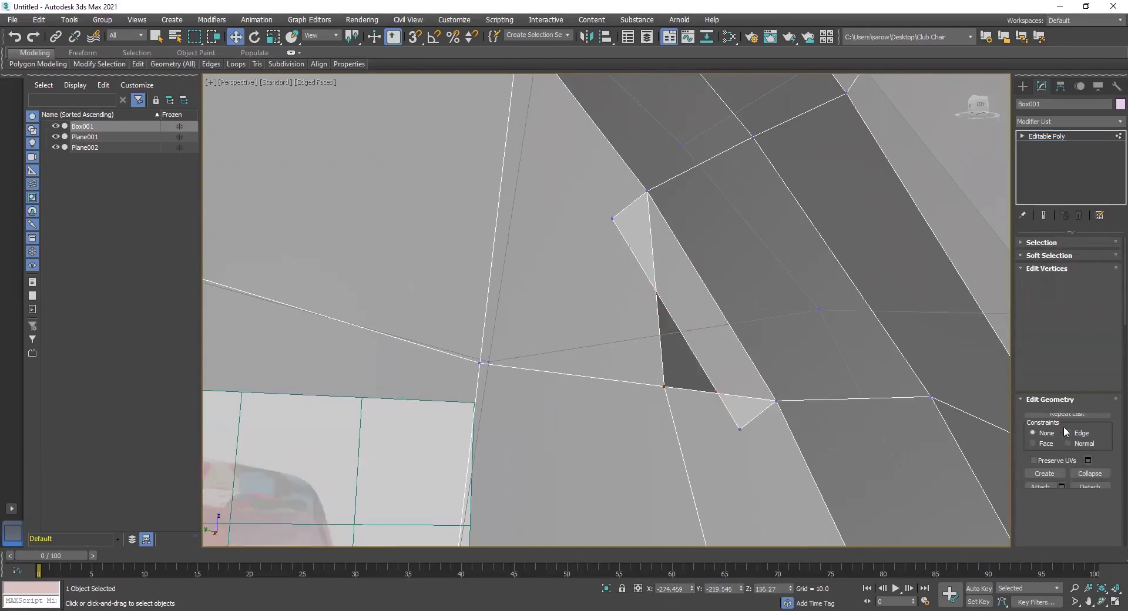
pyautogui.click(1090, 310)
pyautogui.click(740, 429)
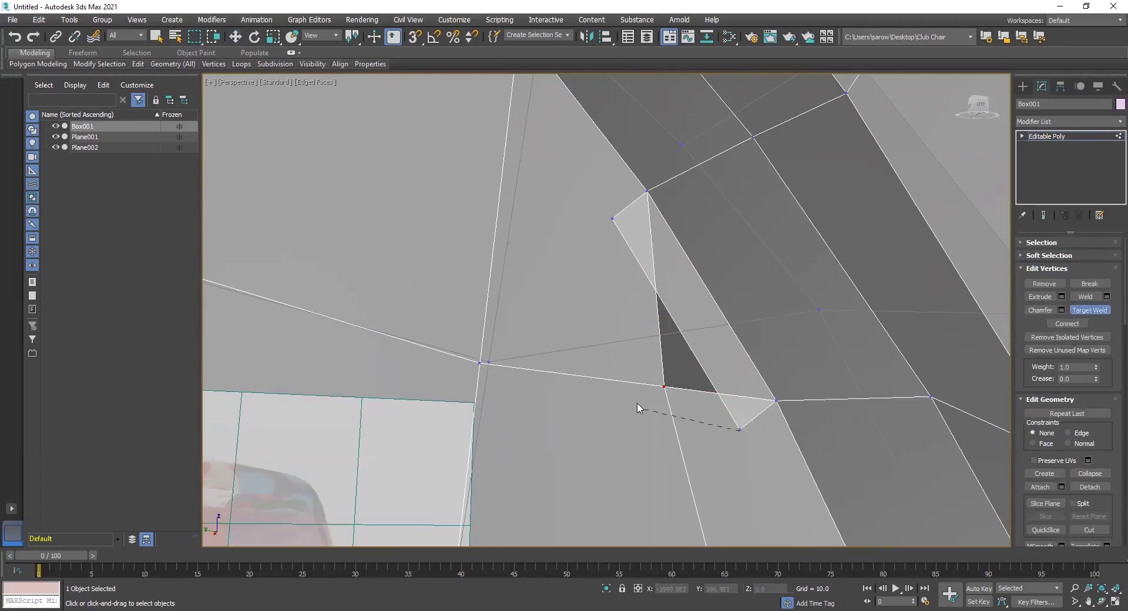
pyautogui.click(665, 386)
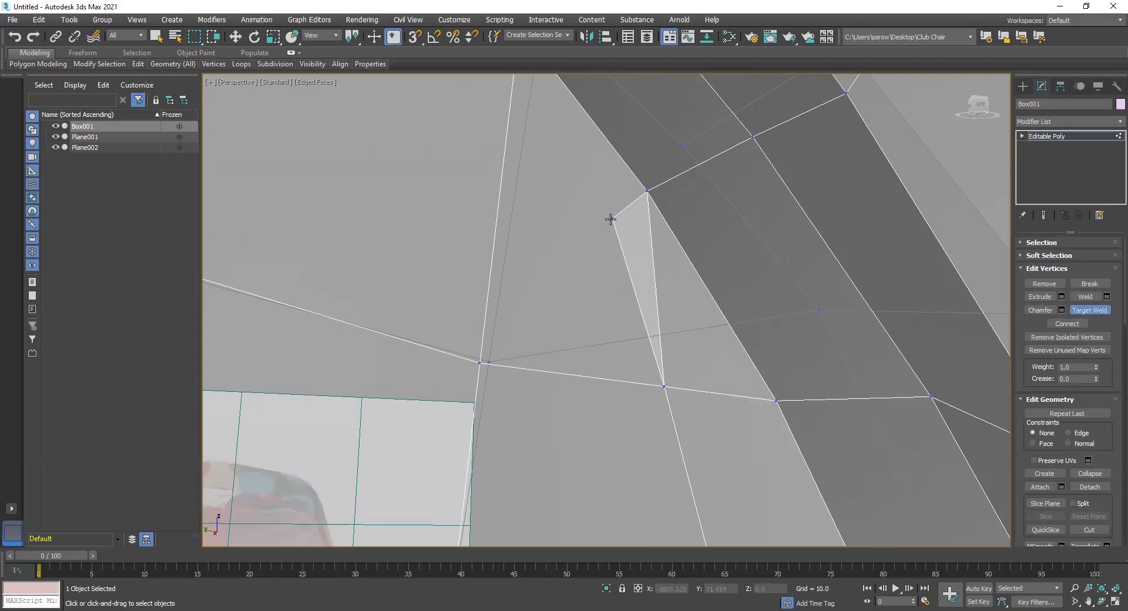
pyautogui.click(647, 190)
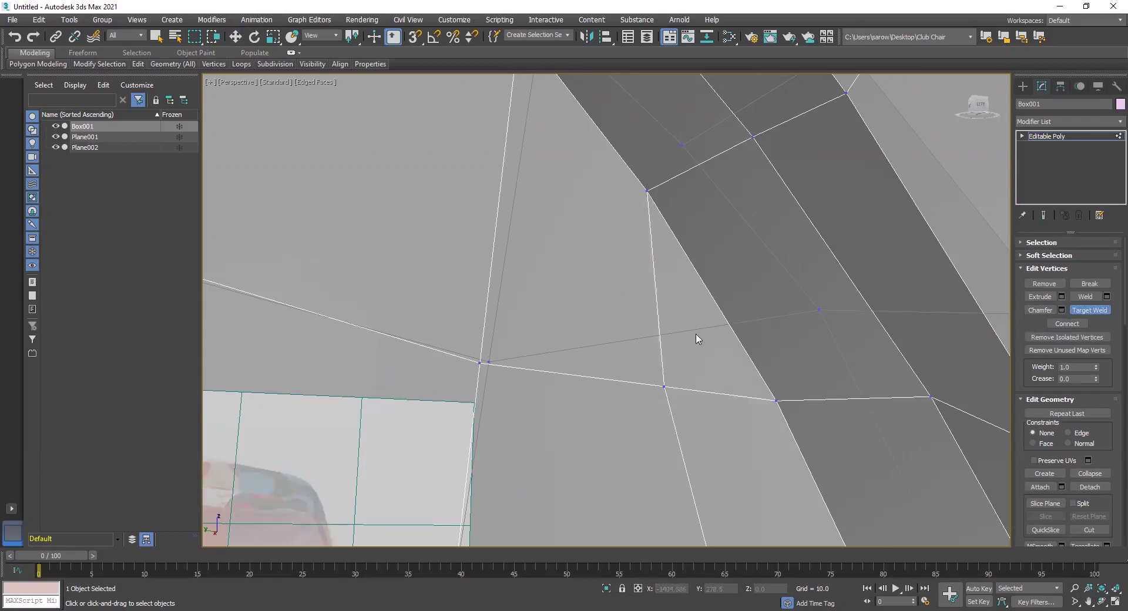
pyautogui.click(1088, 310)
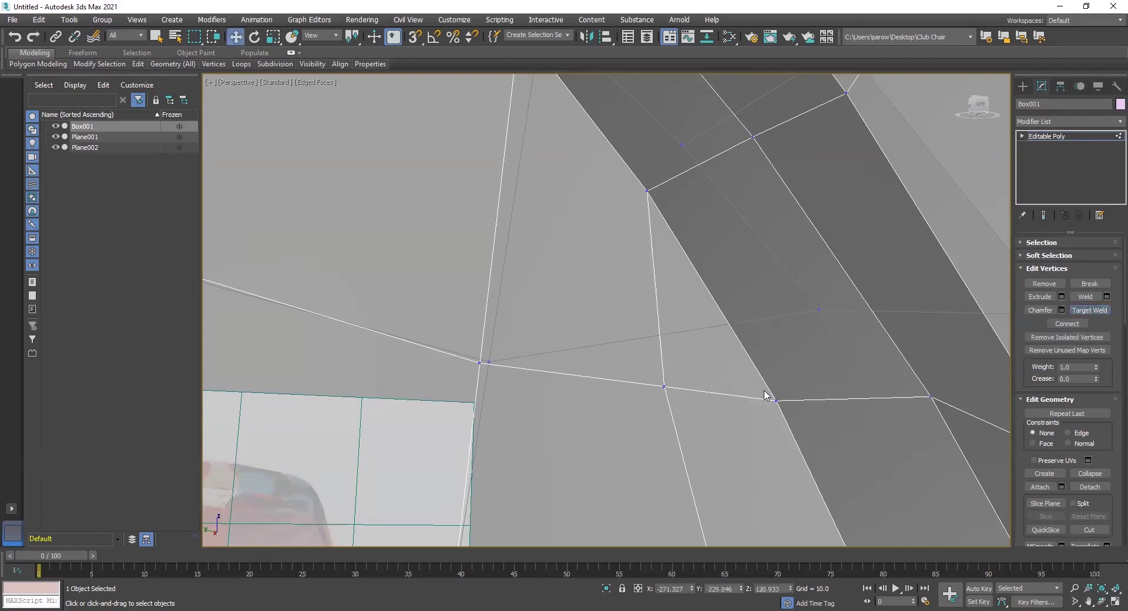
# Step: Examine the filled corner and the surrounding edge flow of the side panel from farther away and another angle
pyautogui.scroll(-6, 699, 344)
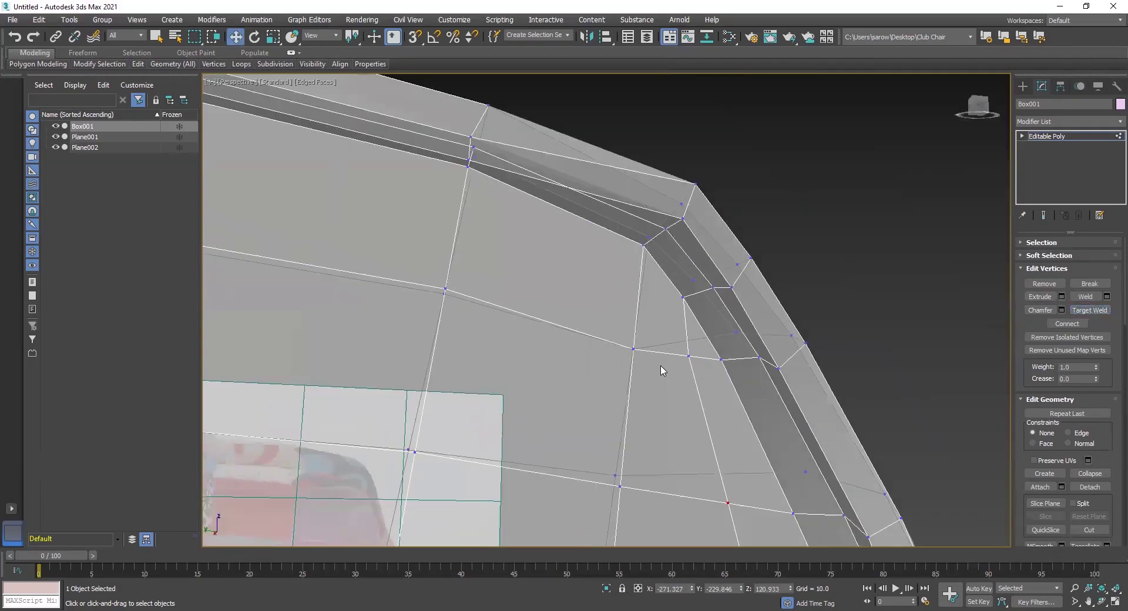
pyautogui.scroll(-3, 705, 377)
pyautogui.keyDown('alt'); pyautogui.moveTo(695, 377); pyautogui.dragTo(666, 376, button='middle'); pyautogui.keyUp('alt')
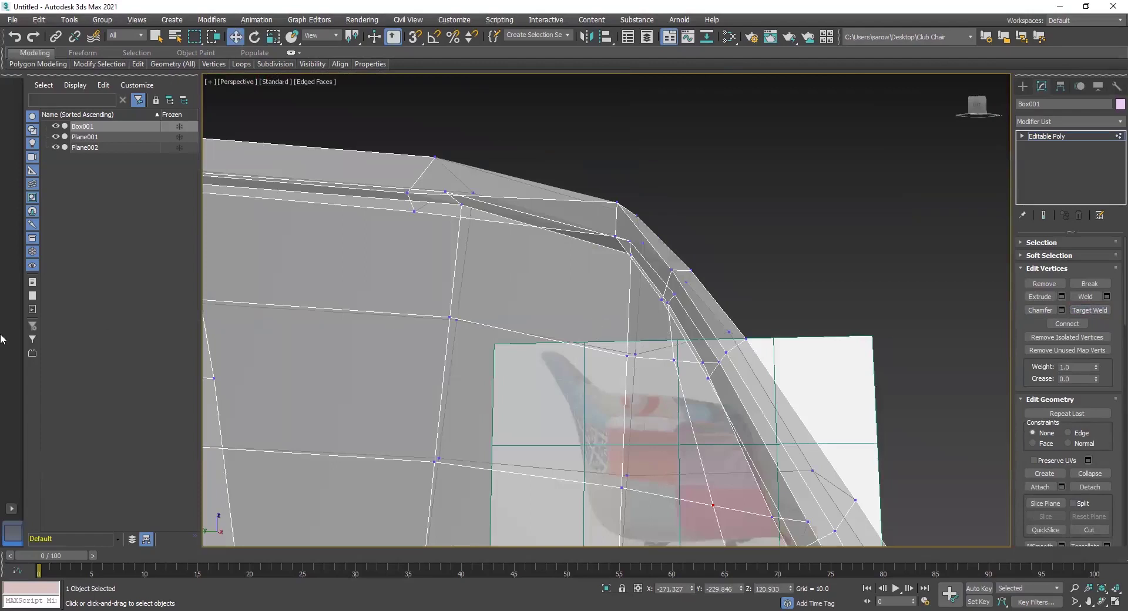
pyautogui.scroll(-2, 503, 285)
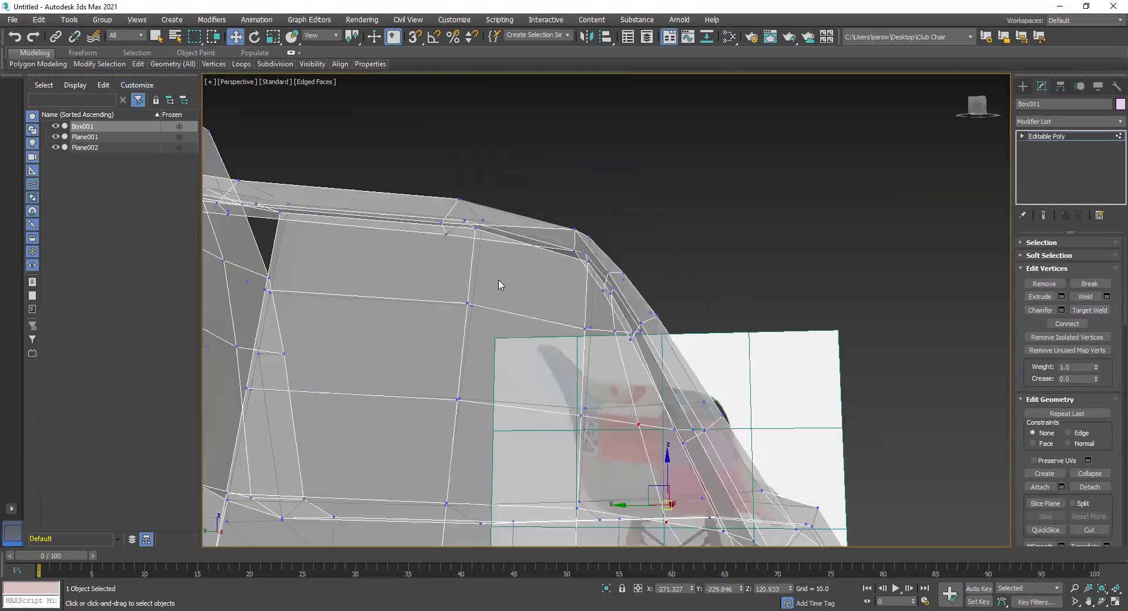
# Step: Examine the open gap between the backrest and the side panel from several angles and distances
pyautogui.moveTo(501, 284); pyautogui.dragTo(611, 304, button='middle')
pyautogui.keyDown('alt'); pyautogui.moveTo(488, 309); pyautogui.dragTo(412, 343, button='middle'); pyautogui.keyUp('alt')
pyautogui.scroll(-3, 412, 339)
pyautogui.moveTo(477, 327); pyautogui.dragTo(539, 304, button='middle')
pyautogui.scroll(2, 539, 304)
pyautogui.keyDown('alt'); pyautogui.moveTo(549, 356); pyautogui.dragTo(499, 373, button='middle'); pyautogui.keyUp('alt')
pyautogui.scroll(5, 500, 376)
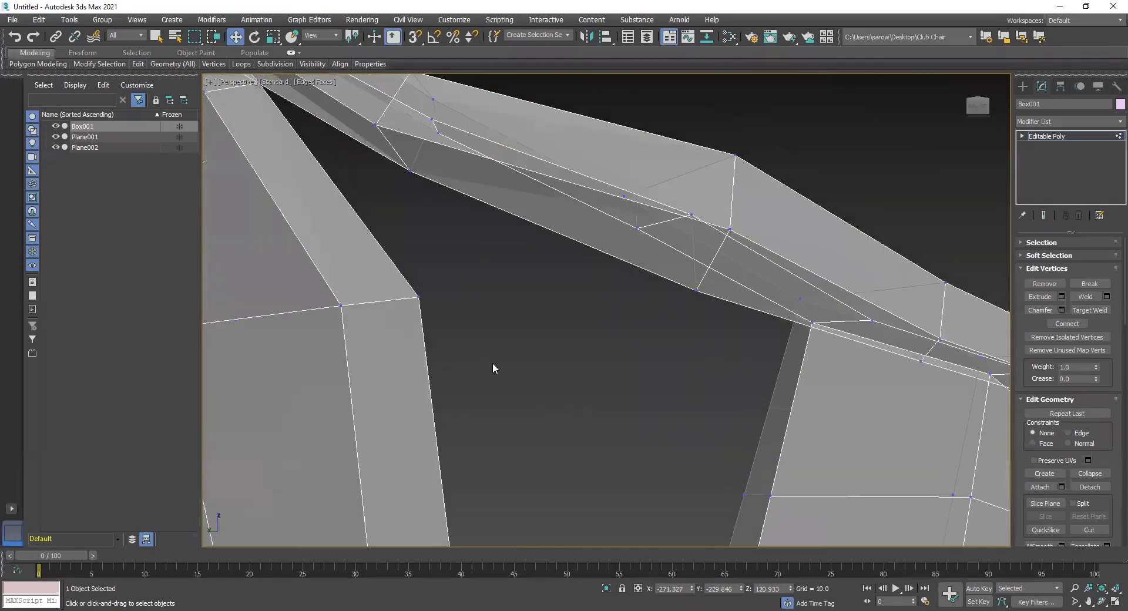
pyautogui.scroll(-5, 518, 289)
pyautogui.keyDown('alt'); pyautogui.moveTo(518, 290); pyautogui.dragTo(501, 349, button='middle'); pyautogui.keyUp('alt')
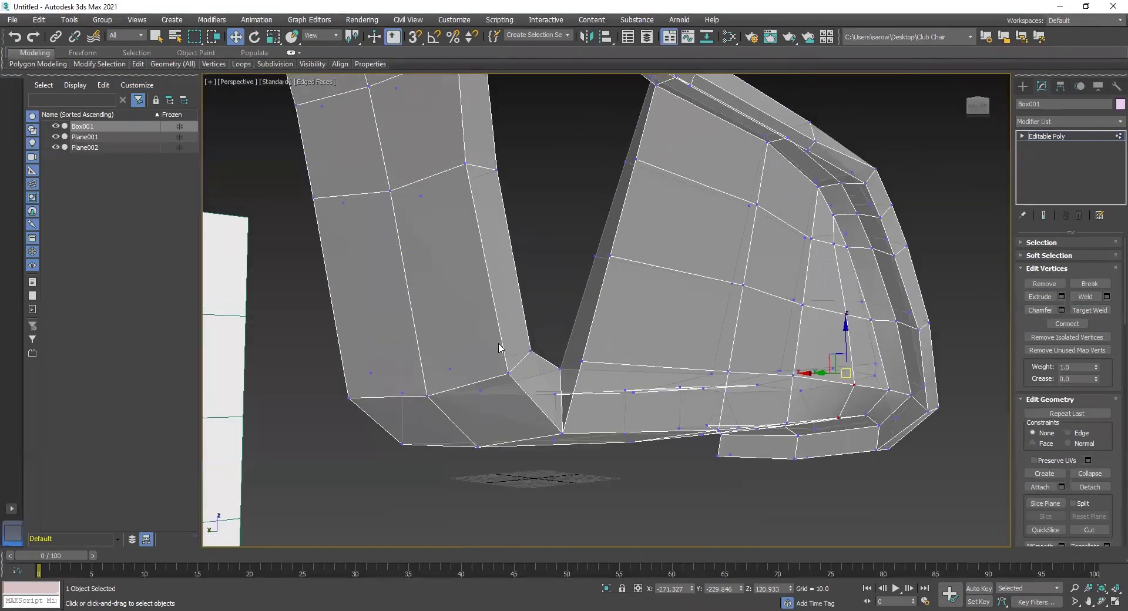
pyautogui.keyDown('alt'); pyautogui.moveTo(628, 330); pyautogui.dragTo(699, 352, button='middle'); pyautogui.keyUp('alt')
pyautogui.moveTo(701, 403); pyautogui.dragTo(532, 397, button='middle')
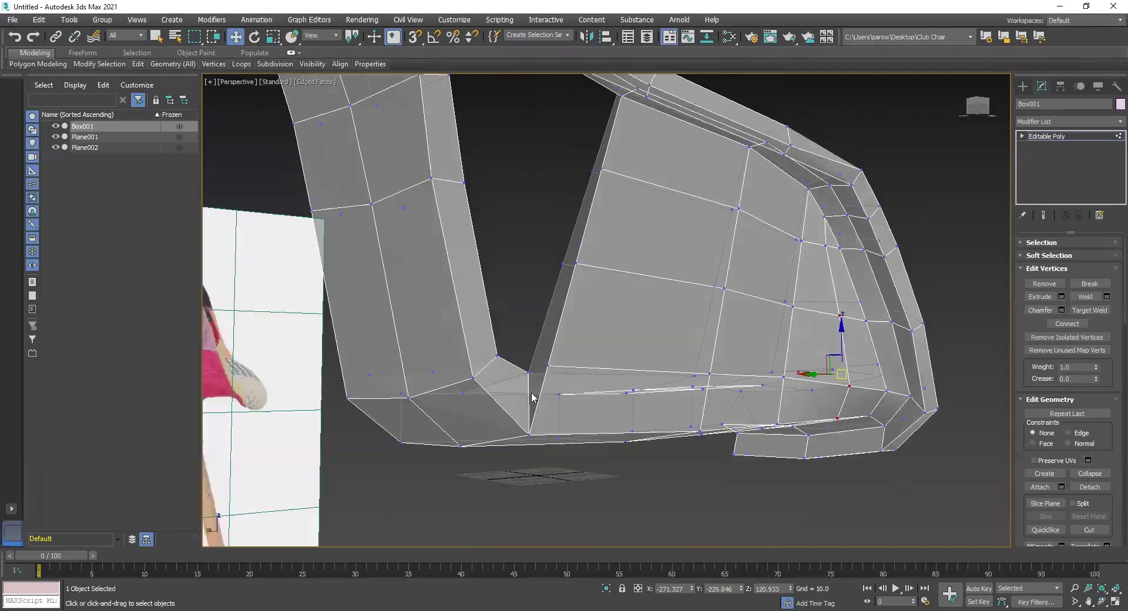
# Step: Delete the column of narrow edge-thickness polygons on the backrest's side facing the gap, from the seat corner up to the rim
pyautogui.press('2')
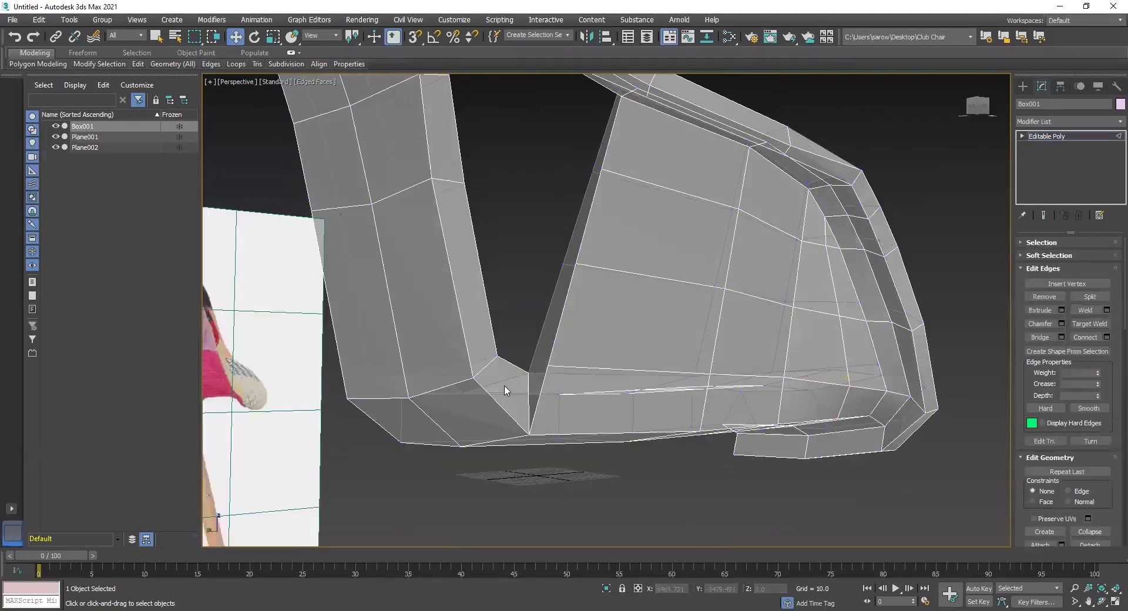
pyautogui.press('4')
pyautogui.click(505, 390)
pyautogui.keyDown('ctrl'); pyautogui.click(473, 294); pyautogui.keyUp('ctrl')
pyautogui.keyDown('ctrl'); pyautogui.click(455, 150); pyautogui.keyUp('ctrl')
pyautogui.keyDown('alt'); pyautogui.moveTo(455, 150); pyautogui.dragTo(457, 312, button='middle'); pyautogui.keyUp('alt')
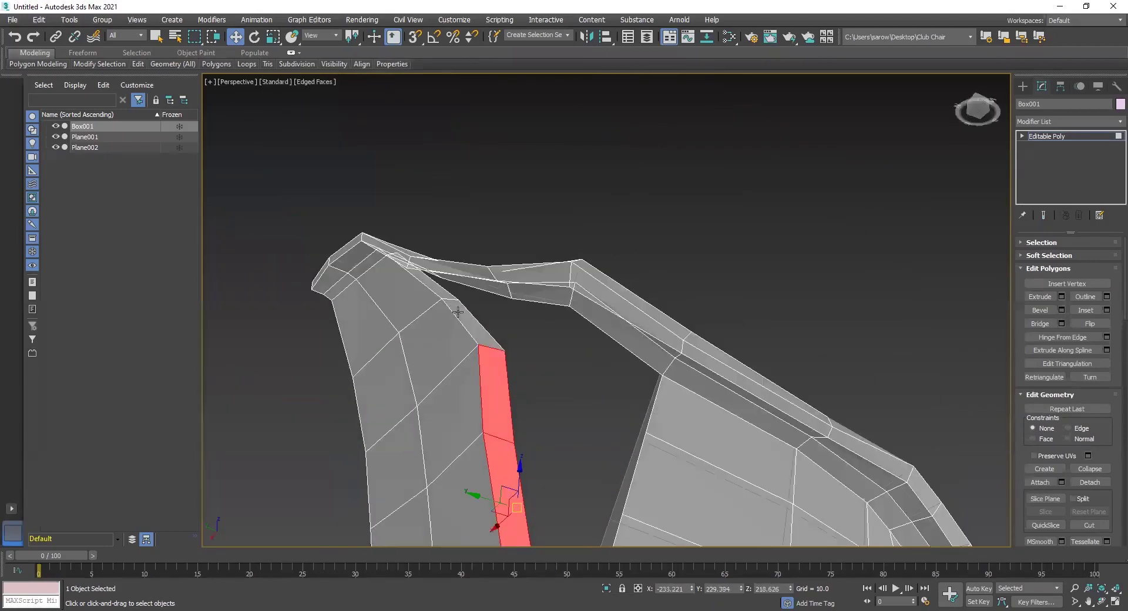
pyautogui.keyDown('ctrl'); pyautogui.click(464, 320); pyautogui.keyUp('ctrl')
pyautogui.keyDown('ctrl'); pyautogui.click(445, 292); pyautogui.keyUp('ctrl')
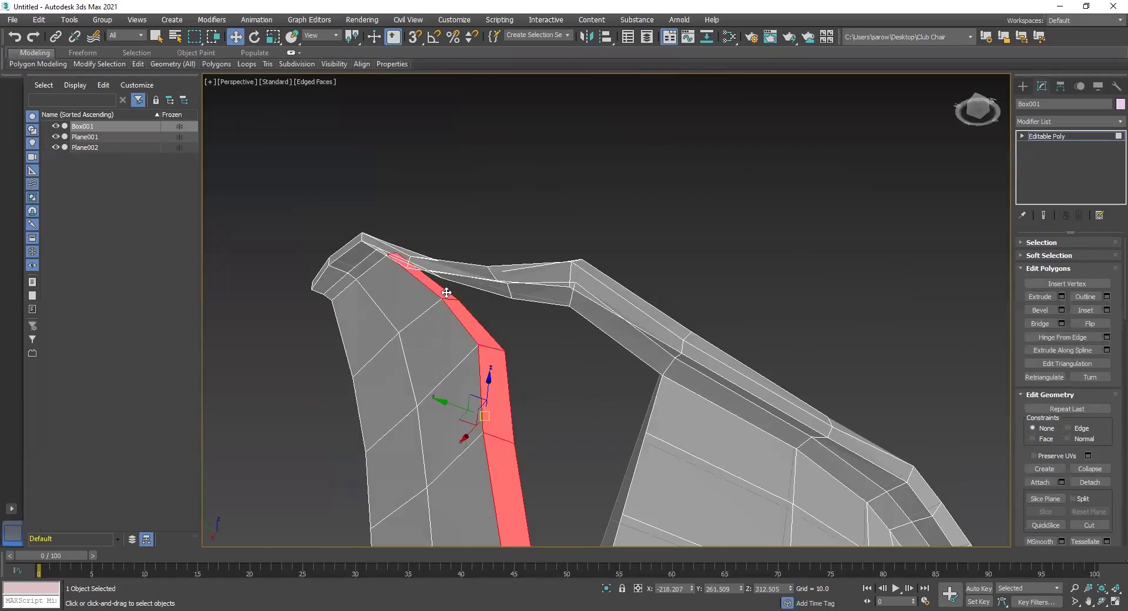
pyautogui.press('Delete')
pyautogui.keyDown('alt'); pyautogui.moveTo(478, 350); pyautogui.dragTo(446, 264, button='middle'); pyautogui.keyUp('alt')
# Step: Insert an edge loop across the lower part of the backrest with SwiftLoop, lining it up with the side panel's rows
pyautogui.moveTo(173, 64)
pyautogui.click(233, 93)
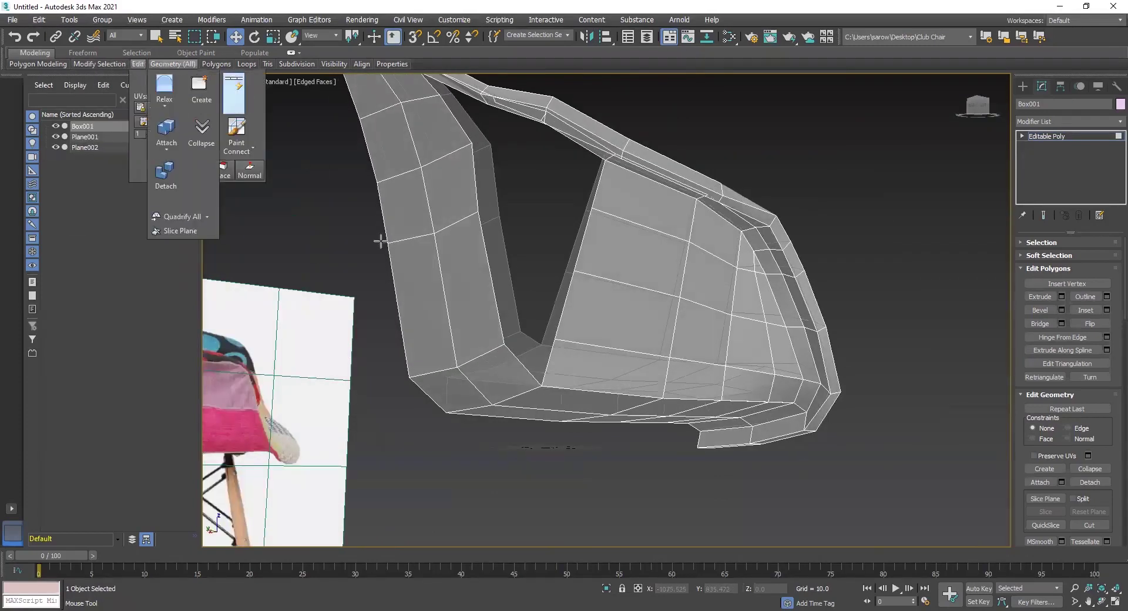
pyautogui.moveTo(450, 345)
pyautogui.keyDown('alt'); pyautogui.mouseDown(button='middle')
pyautogui.moveTo(503, 354)
pyautogui.moveTo(464, 353)
pyautogui.mouseUp(button='middle'); pyautogui.keyUp('alt')
pyautogui.rightClick(502, 334)
pyautogui.scroll(5, 502, 335)
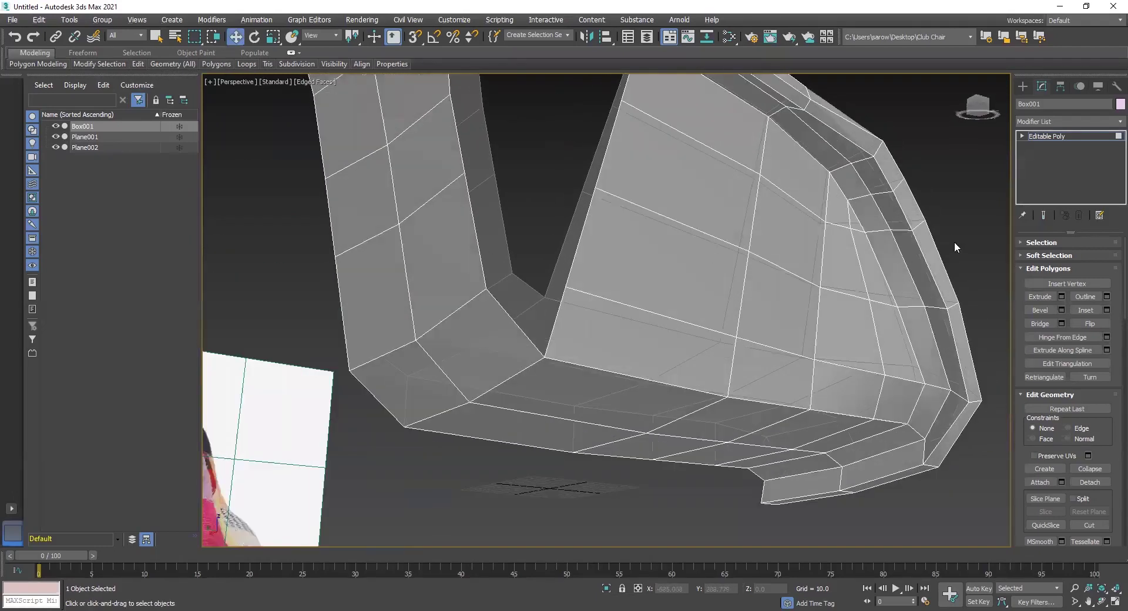
# Step: Bridge the lowest open edge of the backrest to the facing edge of the side panel across the gap
pyautogui.click(472, 230)
pyautogui.press('2')
pyautogui.click(474, 230)
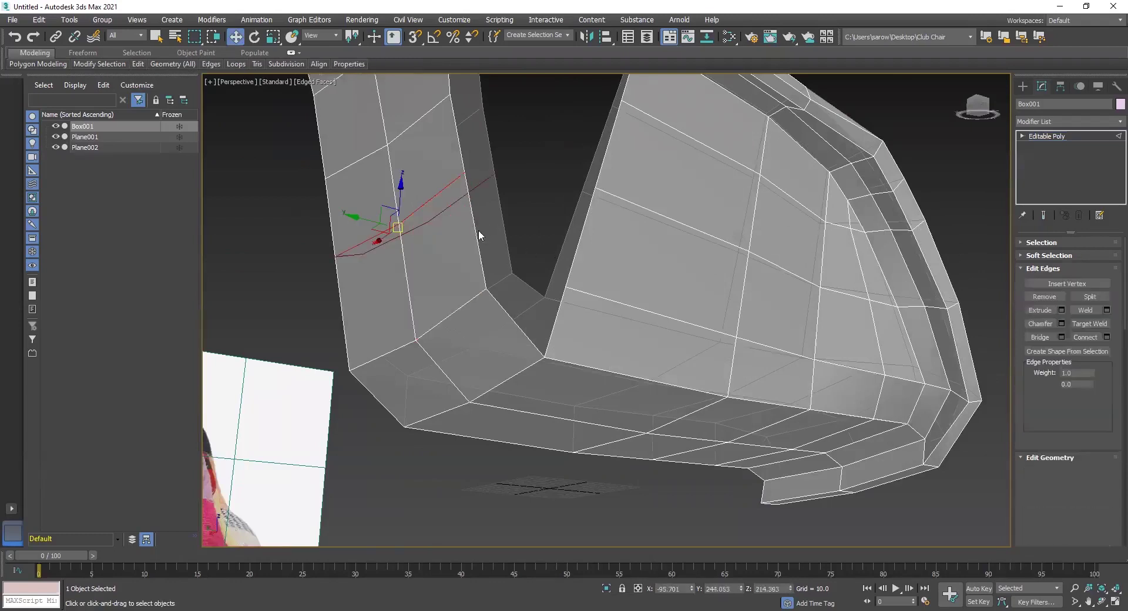
pyautogui.keyDown('ctrl'); pyautogui.click(574, 247); pyautogui.keyUp('ctrl')
pyautogui.keyDown('alt'); pyautogui.moveTo(561, 250); pyautogui.dragTo(532, 164, button='middle'); pyautogui.keyUp('alt')
pyautogui.keyDown('alt'); pyautogui.moveTo(562, 221); pyautogui.dragTo(584, 249, button='middle'); pyautogui.keyUp('alt')
pyautogui.moveTo(584, 249); pyautogui.dragTo(602, 305, button='middle')
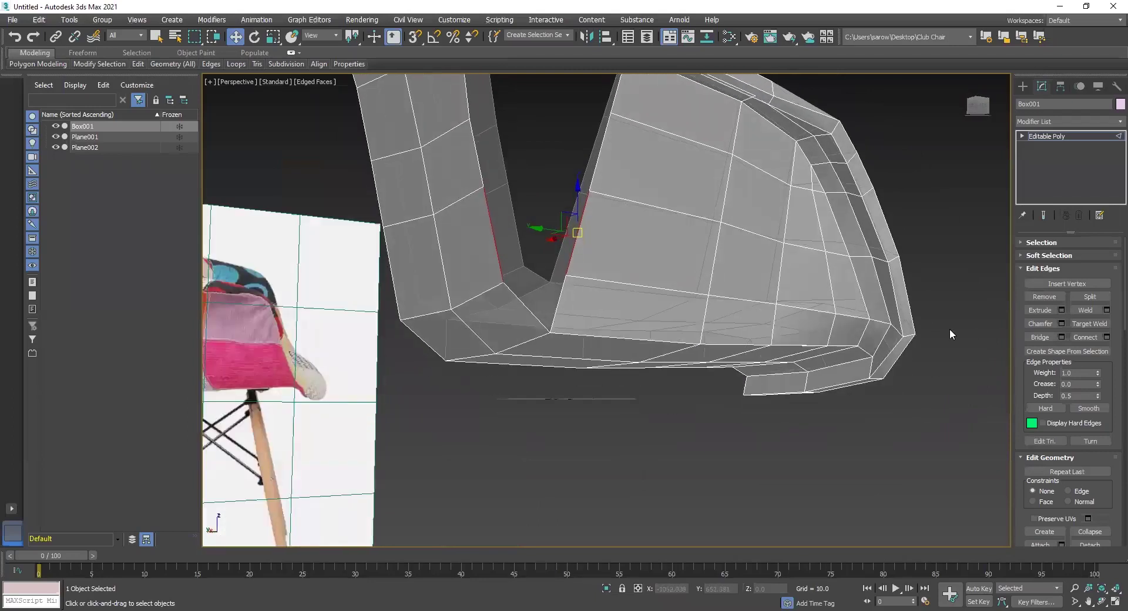
pyautogui.click(1039, 337)
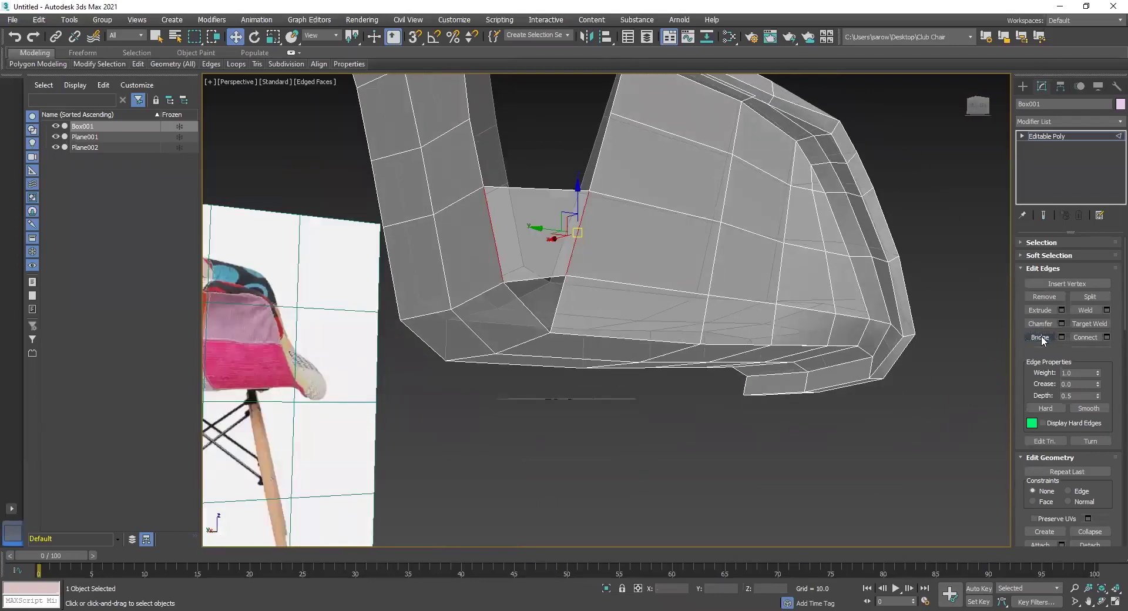
# Step: Bridge the next two pairs of facing edges upward between the backrest and the side panel
pyautogui.keyDown('alt'); pyautogui.moveTo(642, 281); pyautogui.dragTo(480, 299, button='middle'); pyautogui.keyUp('alt')
pyautogui.click(499, 294)
pyautogui.keyDown('ctrl'); pyautogui.click(621, 297); pyautogui.keyUp('ctrl')
pyautogui.click(1040, 337)
pyautogui.keyDown('alt'); pyautogui.moveTo(702, 312); pyautogui.dragTo(880, 396, button='middle'); pyautogui.keyUp('alt')
pyautogui.click(505, 296)
pyautogui.keyDown('ctrl'); pyautogui.click(649, 320); pyautogui.keyUp('ctrl')
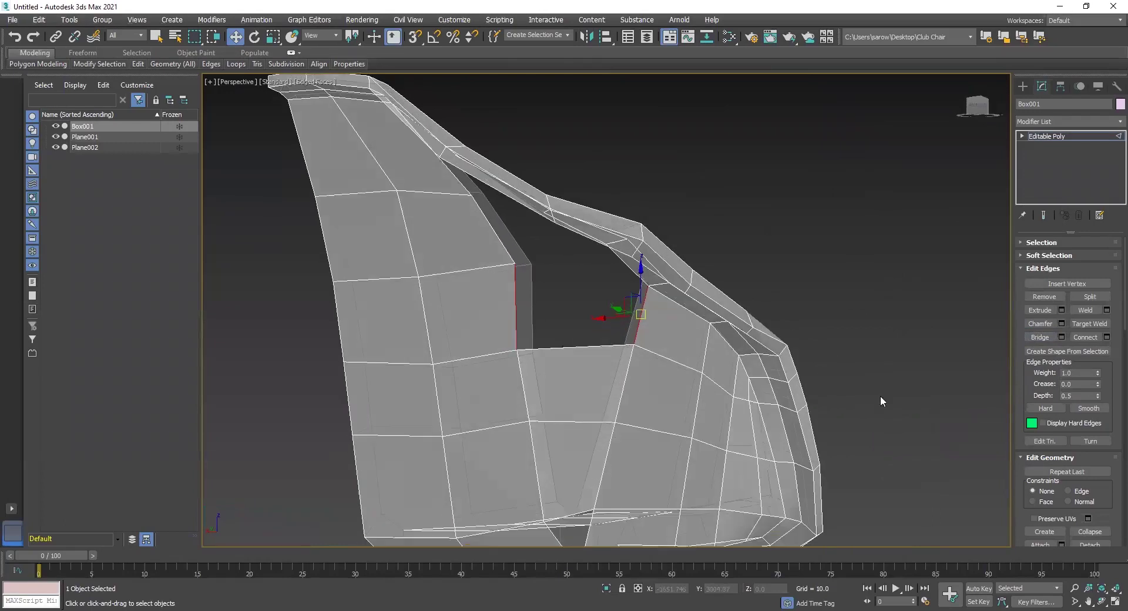
pyautogui.click(1032, 336)
pyautogui.keyDown('alt'); pyautogui.moveTo(812, 360); pyautogui.dragTo(509, 251, button='middle'); pyautogui.keyUp('alt')
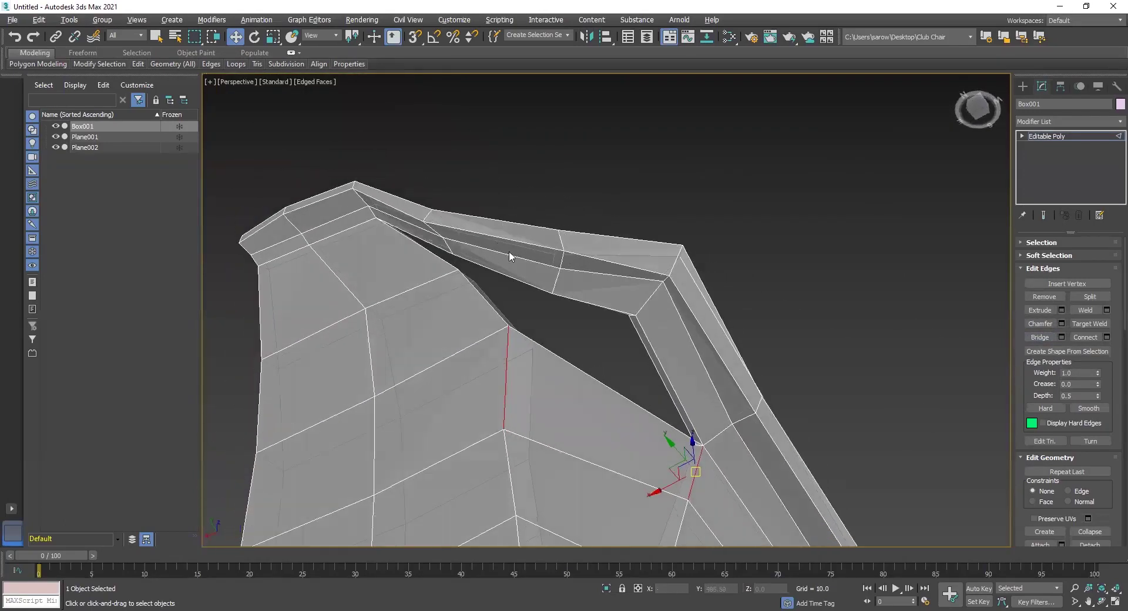
# Step: Delete the two adjoining polygons on the inner face of the rim running from the backrest's top to the arm
pyautogui.scroll(3, 573, 319)
pyautogui.keyDown('alt'); pyautogui.moveTo(576, 333); pyautogui.dragTo(769, 343, button='middle'); pyautogui.keyUp('alt')
pyautogui.press('4')
pyautogui.click(368, 294)
pyautogui.keyDown('alt'); pyautogui.moveTo(392, 370); pyautogui.dragTo(792, 271, button='middle'); pyautogui.keyUp('alt')
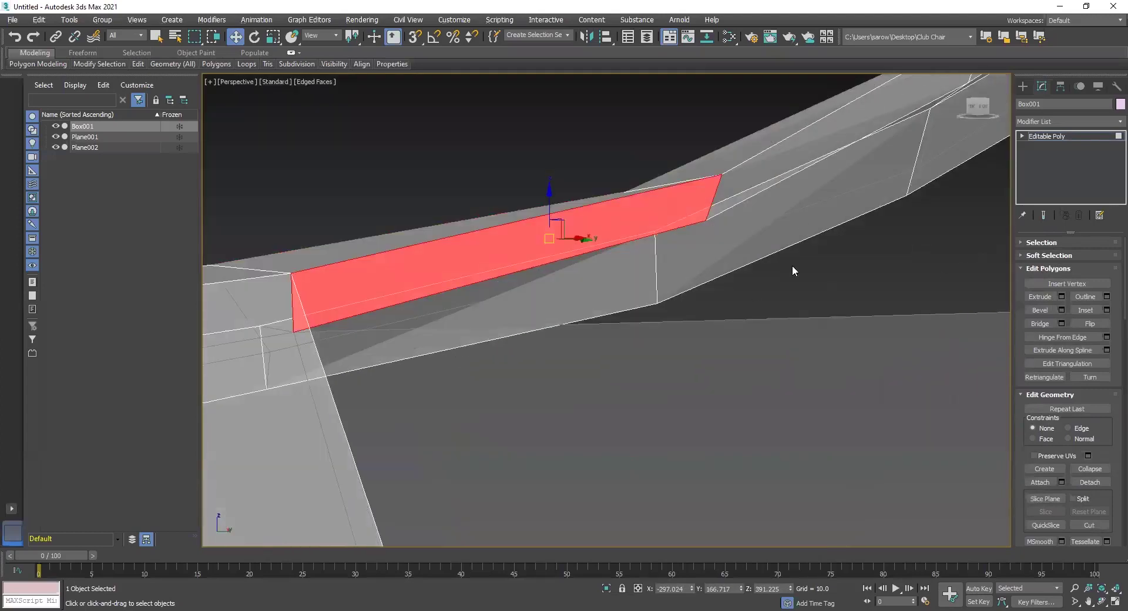
pyautogui.keyDown('alt'); pyautogui.moveTo(775, 167); pyautogui.dragTo(567, 392, button='middle'); pyautogui.keyUp('alt')
pyautogui.keyDown('ctrl'); pyautogui.click(548, 415); pyautogui.keyUp('ctrl')
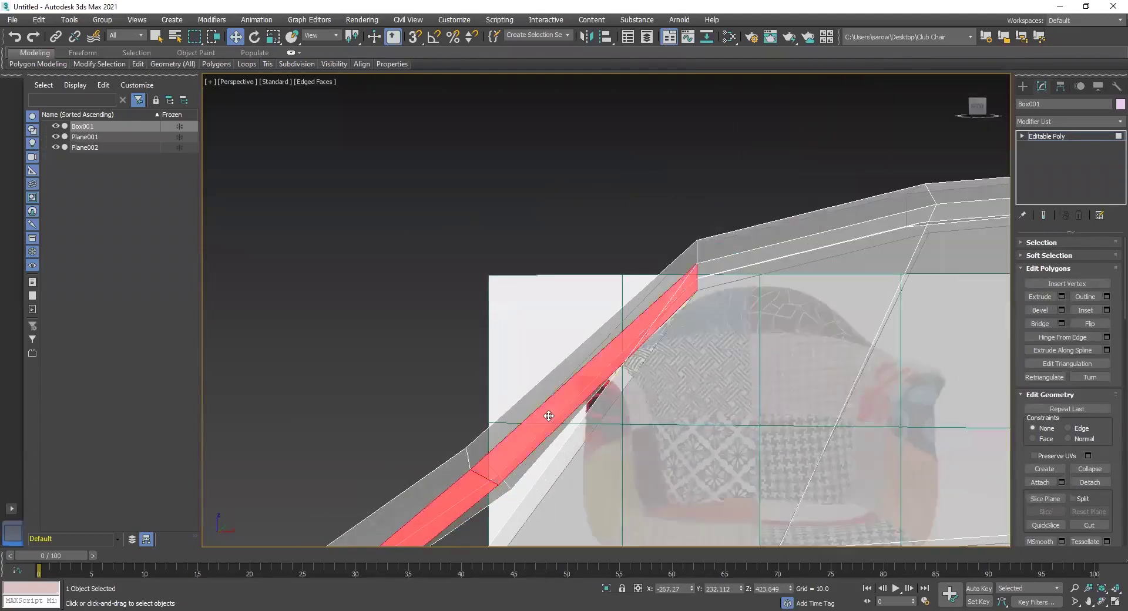
pyautogui.keyDown('alt'); pyautogui.moveTo(563, 432); pyautogui.dragTo(557, 331, button='middle'); pyautogui.keyUp('alt')
pyautogui.press('Delete')
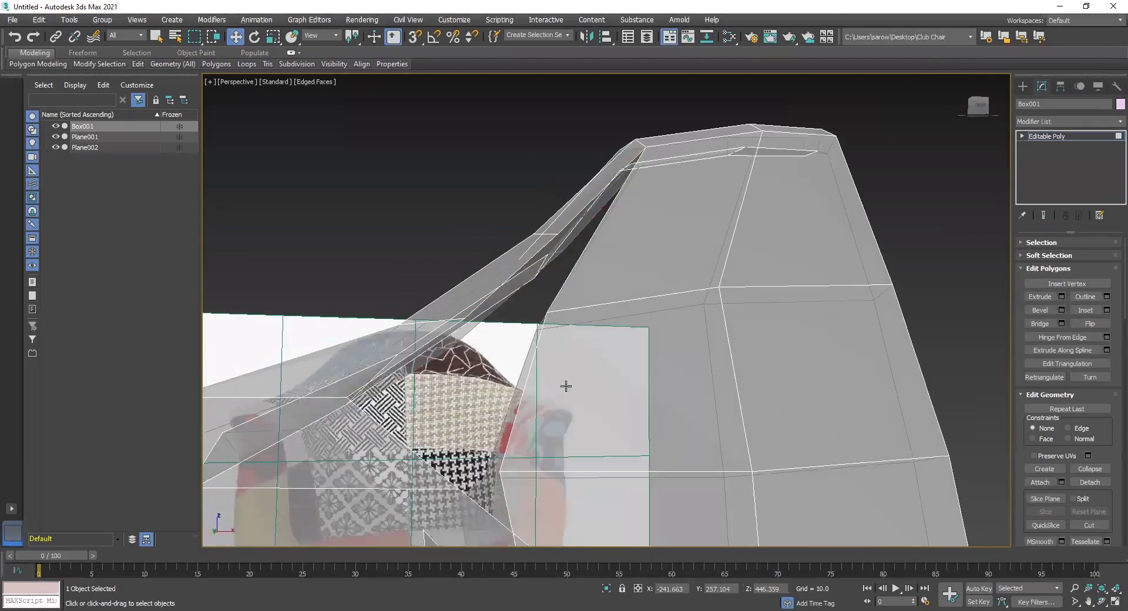
# Step: Examine the narrow gap between the backrest's upper edge and the rim, and the vertices along both
pyautogui.keyDown('alt'); pyautogui.moveTo(556, 377); pyautogui.dragTo(634, 376, button='middle'); pyautogui.keyUp('alt')
pyautogui.scroll(-10, 624, 359)
pyautogui.scroll(5, 633, 377)
pyautogui.keyDown('alt'); pyautogui.moveTo(599, 205); pyautogui.dragTo(566, 256, button='middle'); pyautogui.keyUp('alt')
pyautogui.scroll(5, 624, 223)
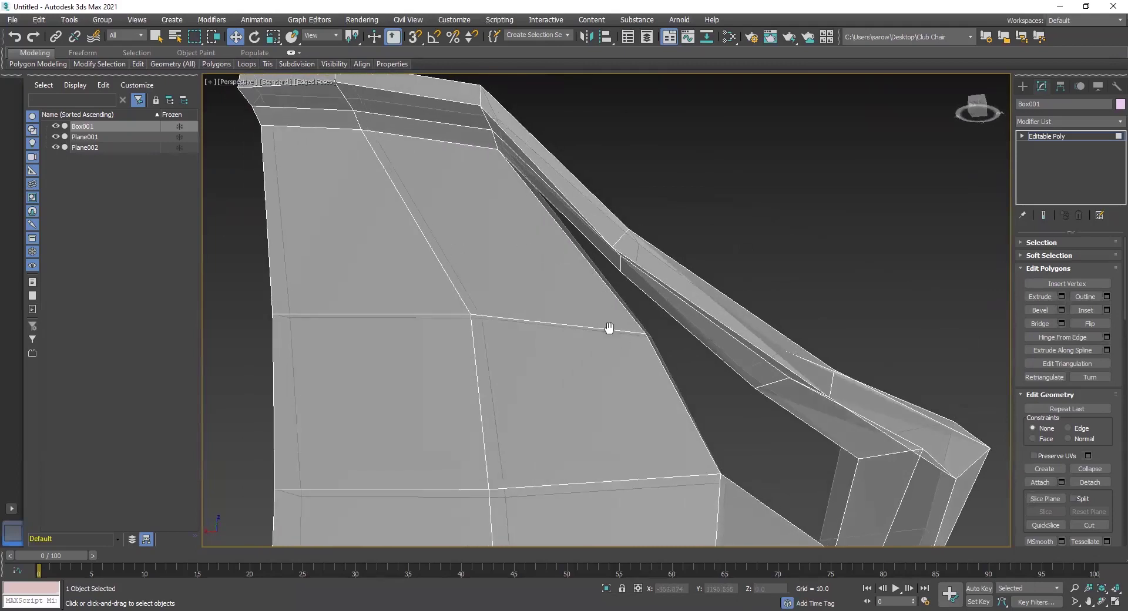
pyautogui.moveTo(609, 328); pyautogui.dragTo(541, 240, button='middle')
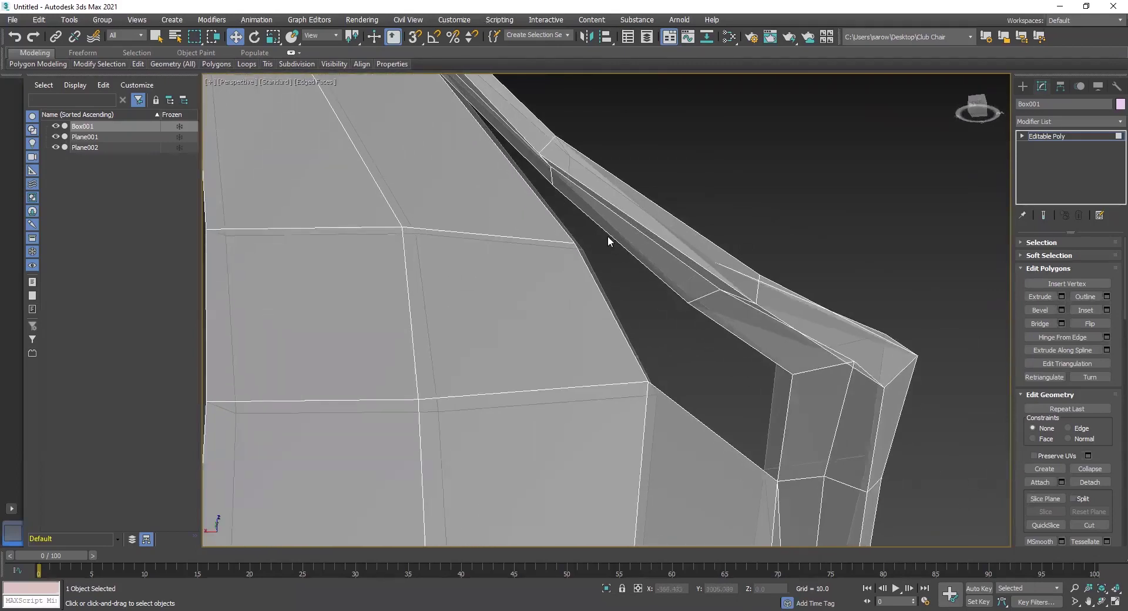
pyautogui.moveTo(597, 298); pyautogui.dragTo(519, 330, button='middle')
pyautogui.scroll(2, 477, 288)
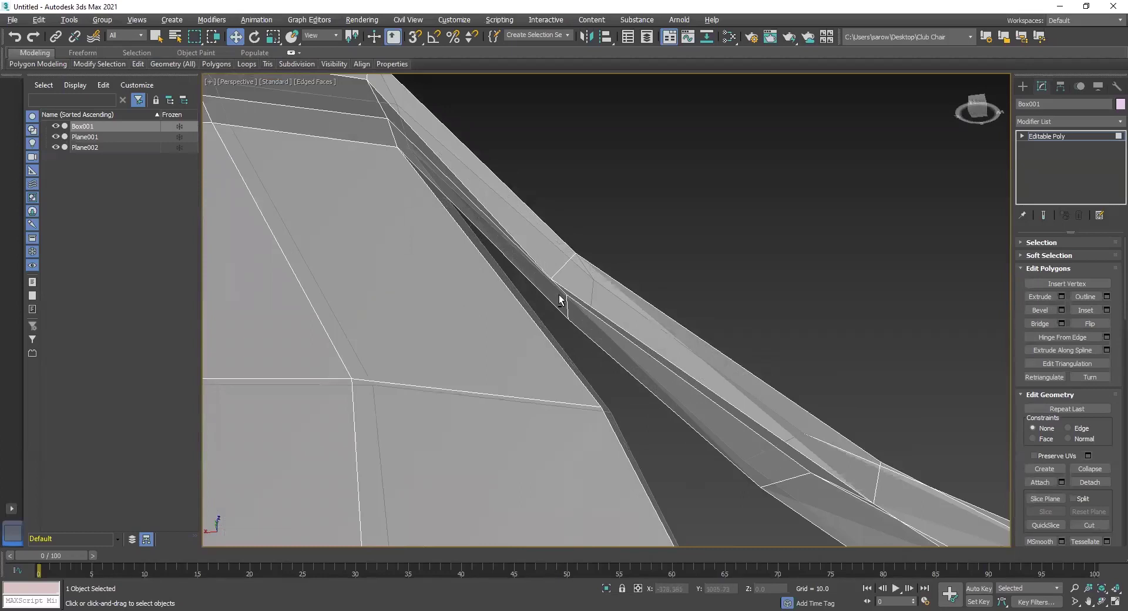
pyautogui.keyDown('alt'); pyautogui.moveTo(557, 295); pyautogui.dragTo(562, 295, button='middle'); pyautogui.keyUp('alt')
pyautogui.scroll(-3, 559, 294)
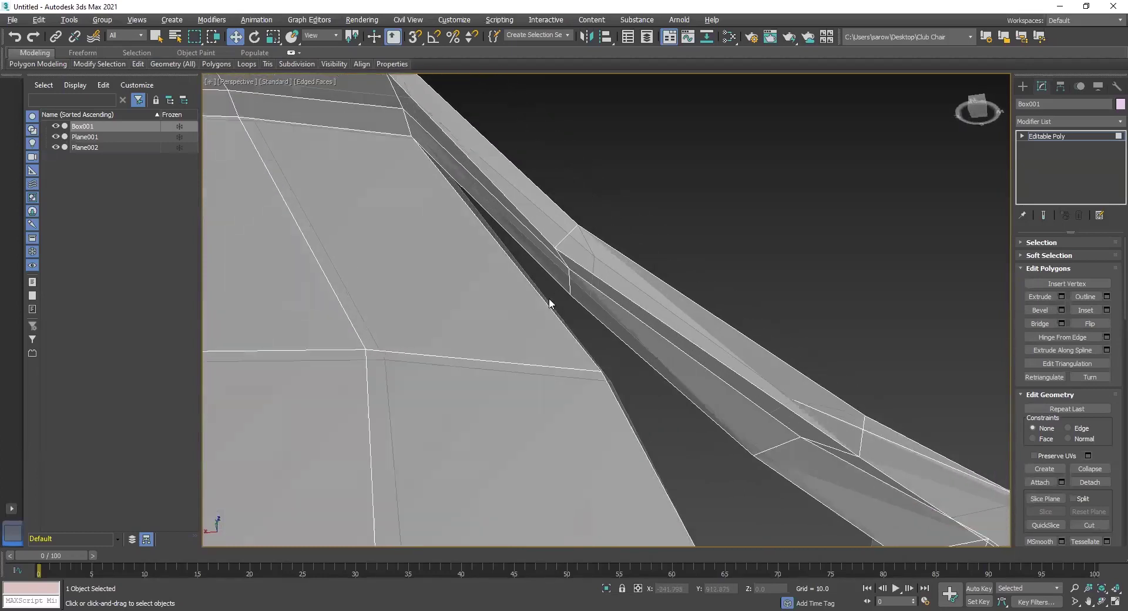
pyautogui.moveTo(561, 325); pyautogui.dragTo(671, 281, button='middle')
pyautogui.moveTo(587, 284); pyautogui.dragTo(673, 300, button='middle')
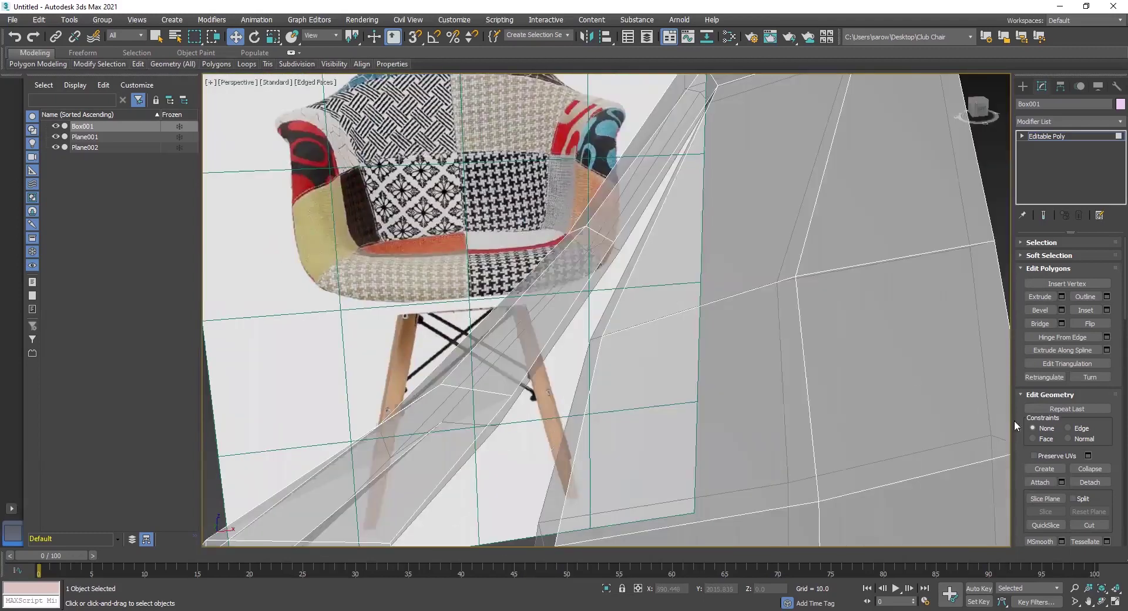
# Step: Target-weld the rim's lower vertices beside the narrow gap to the nearest vertices on the backrest's edge
pyautogui.press('2')
pyautogui.press('1')
pyautogui.click(1099, 311)
pyautogui.scroll(2, 613, 246)
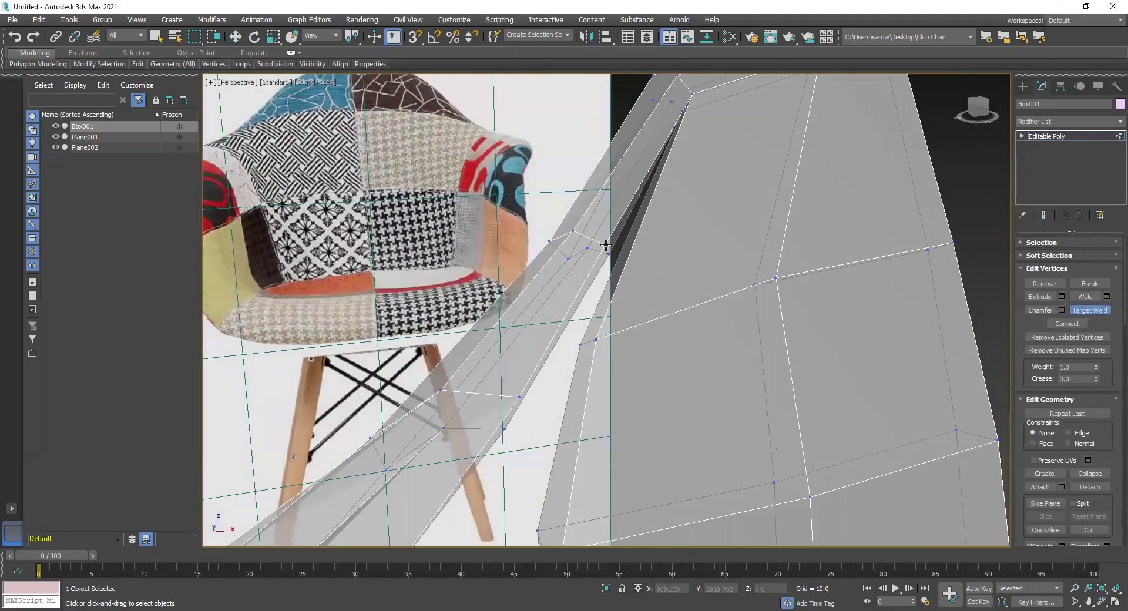
pyautogui.click(593, 339)
pyautogui.keyDown('alt'); pyautogui.moveTo(535, 402); pyautogui.dragTo(687, 316, button='middle'); pyautogui.keyUp('alt')
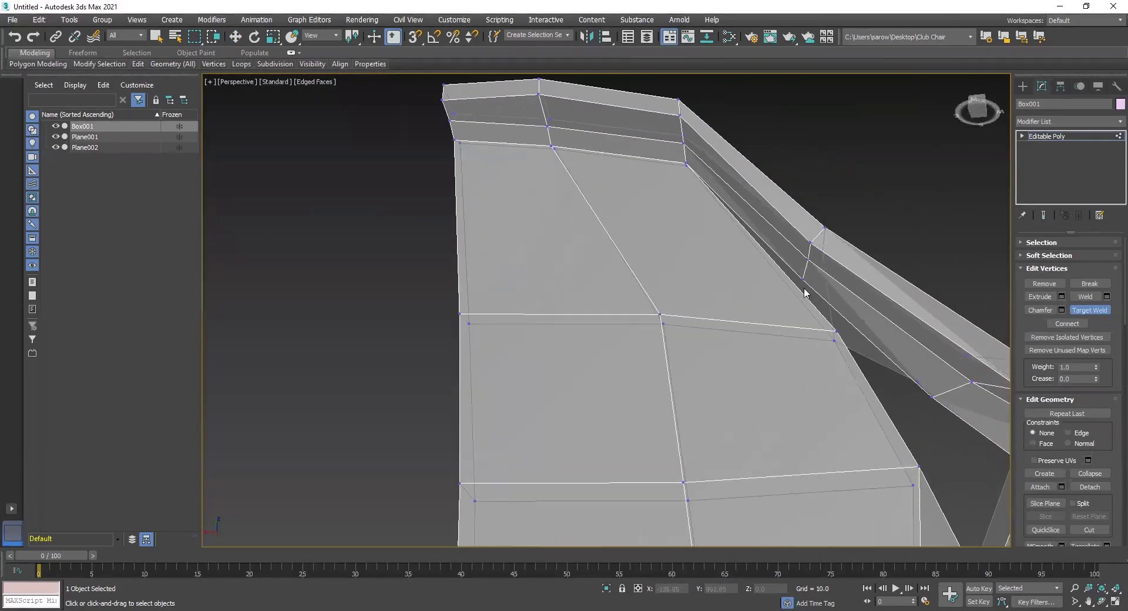
pyautogui.click(839, 332)
pyautogui.keyDown('alt'); pyautogui.moveTo(831, 390); pyautogui.dragTo(671, 293, button='middle'); pyautogui.keyUp('alt')
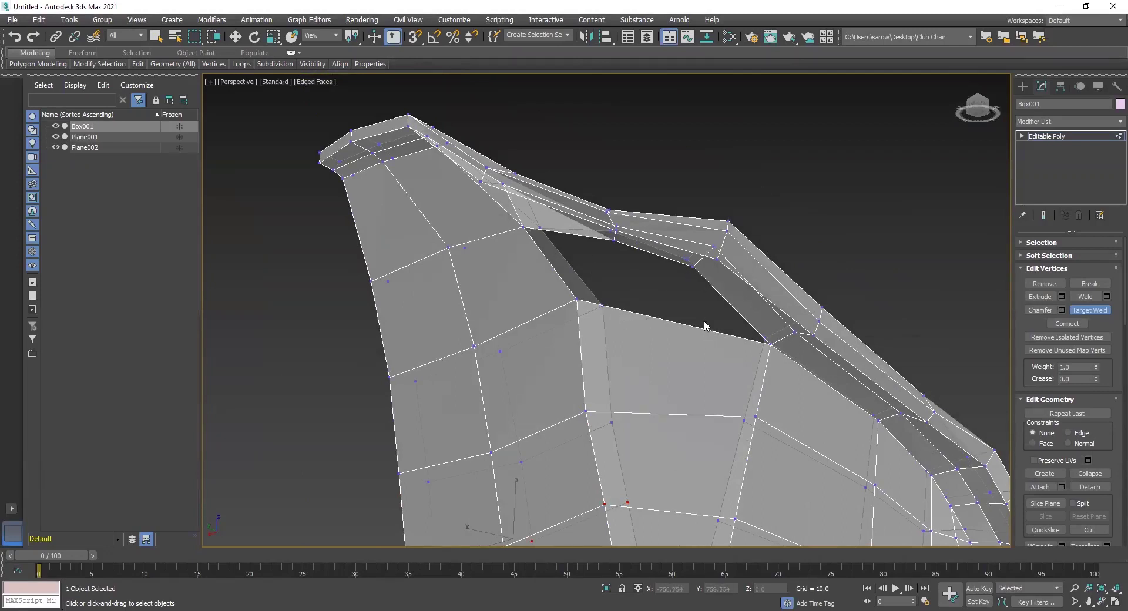
pyautogui.press('w')
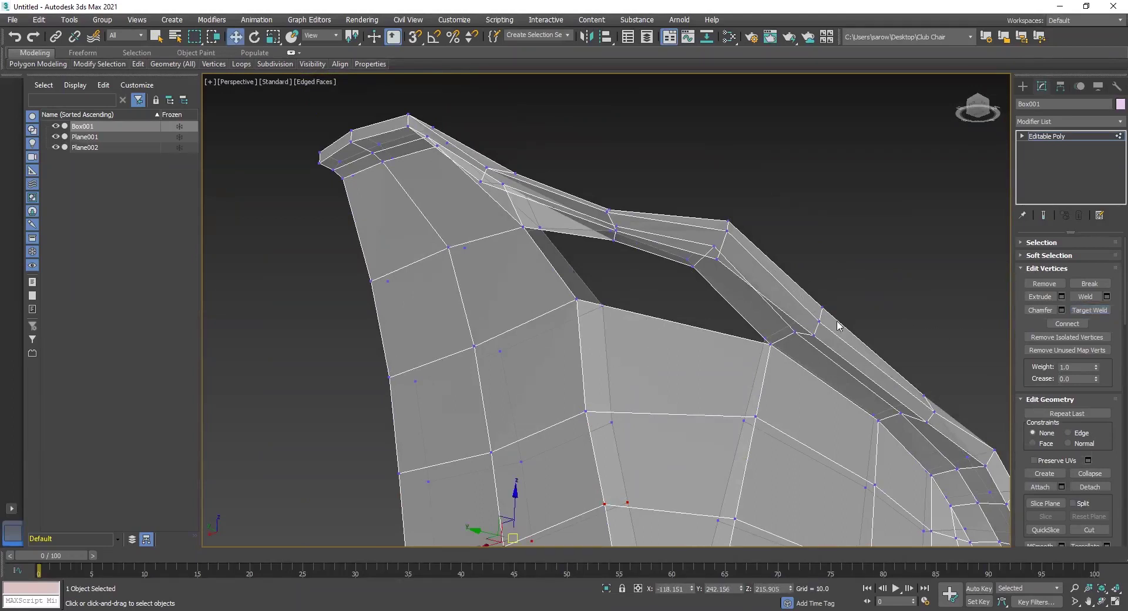
# Step: Insert a vertical edge loop down the middle of the bridged strip between backrest and side panel with SwiftLoop
pyautogui.moveTo(173, 64)
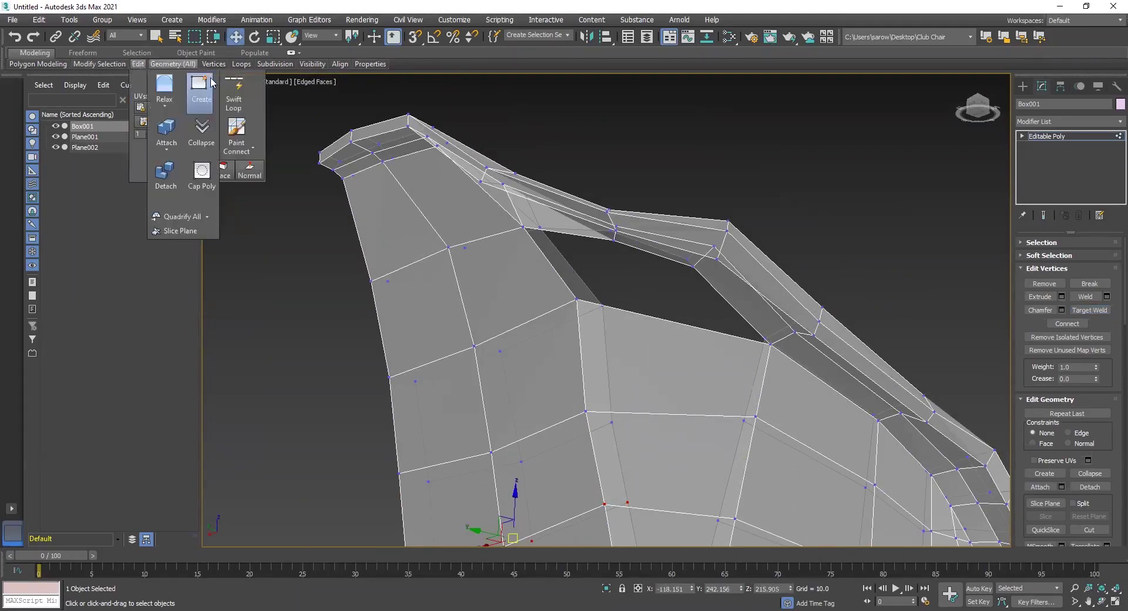
pyautogui.click(234, 93)
pyautogui.click(668, 321)
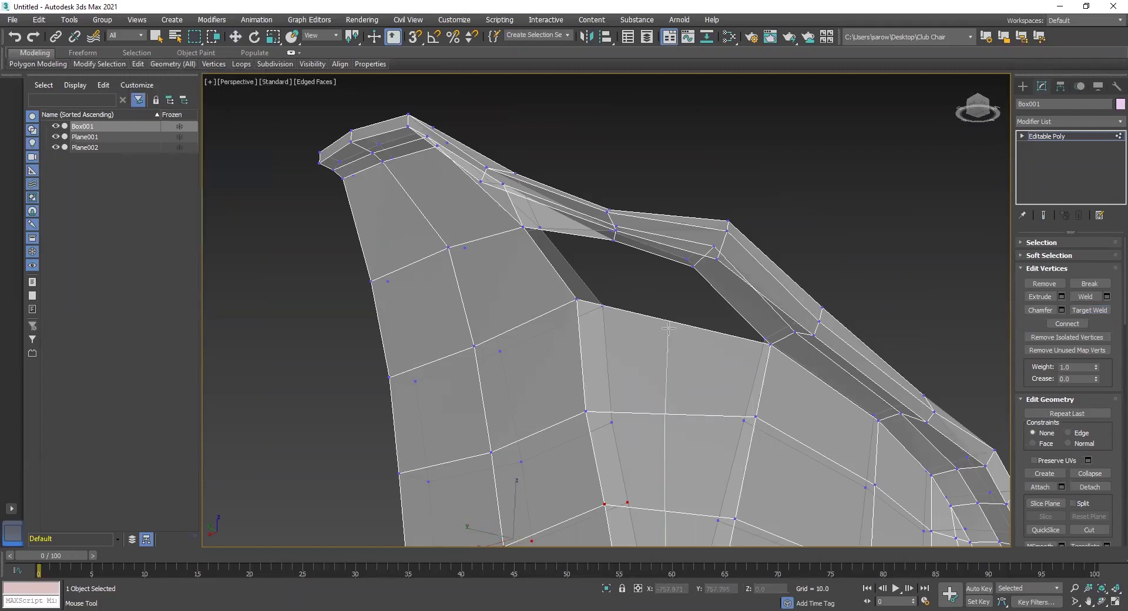
pyautogui.press('w')
# Step: Bridge the two open edges under the rim to the two top edges of the bridged strip to close the opening
pyautogui.moveTo(644, 310); pyautogui.dragTo(657, 360, button='middle')
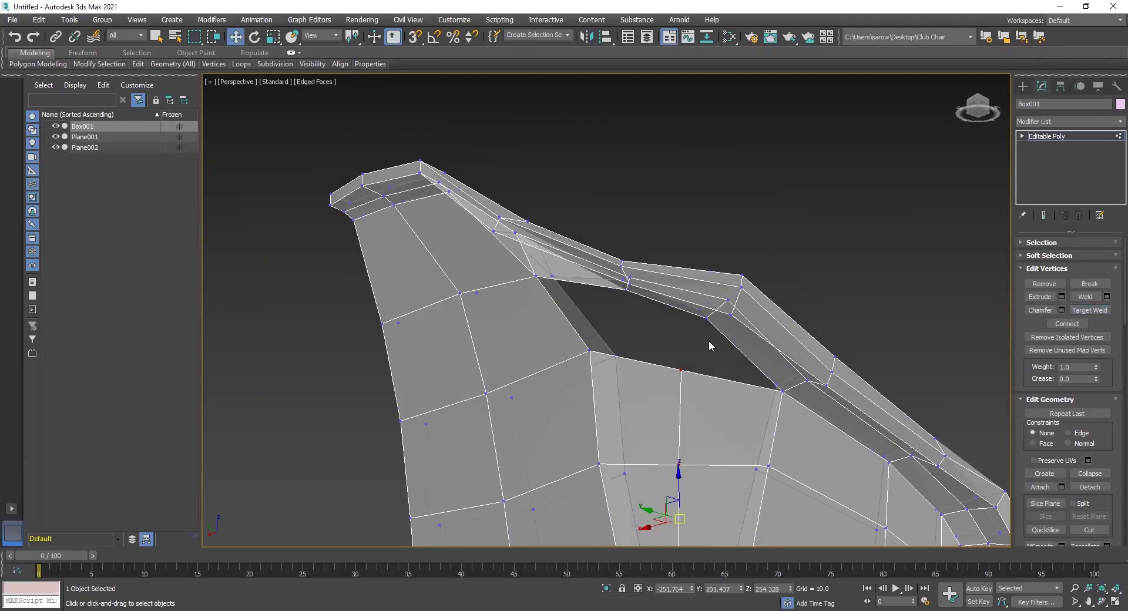
pyautogui.press('2')
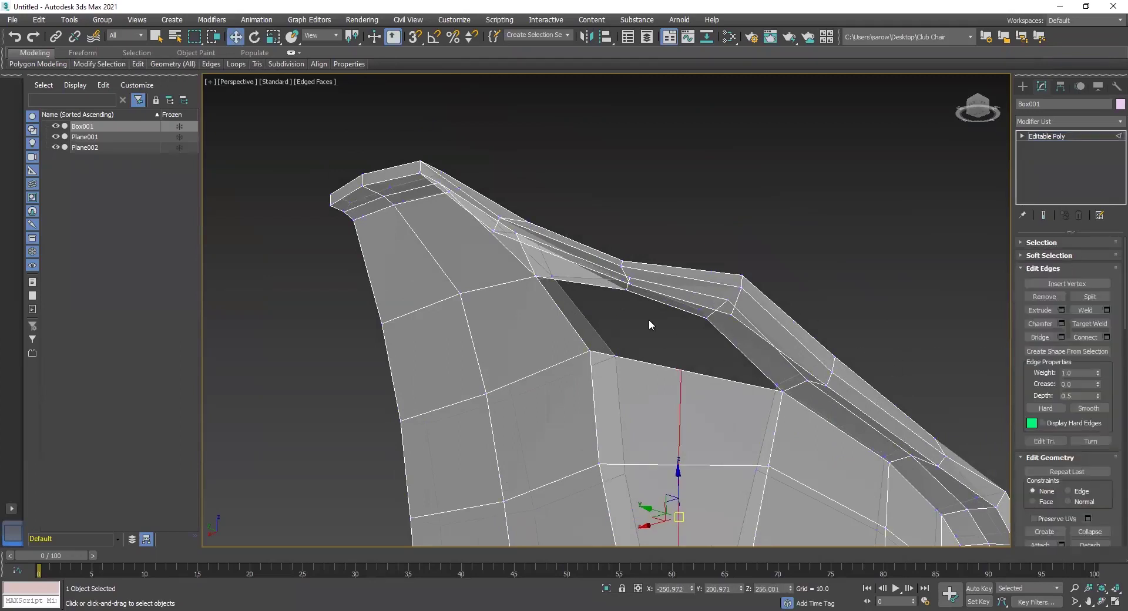
pyautogui.click(603, 286)
pyautogui.keyDown('ctrl'); pyautogui.click(643, 364); pyautogui.keyUp('ctrl')
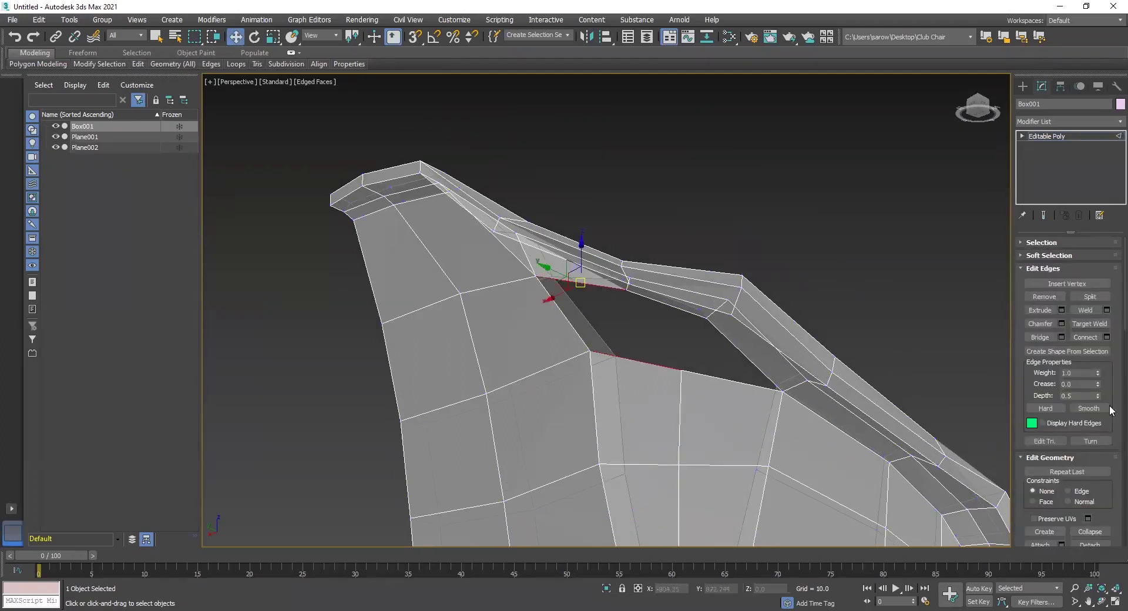
pyautogui.click(1048, 336)
pyautogui.click(672, 309)
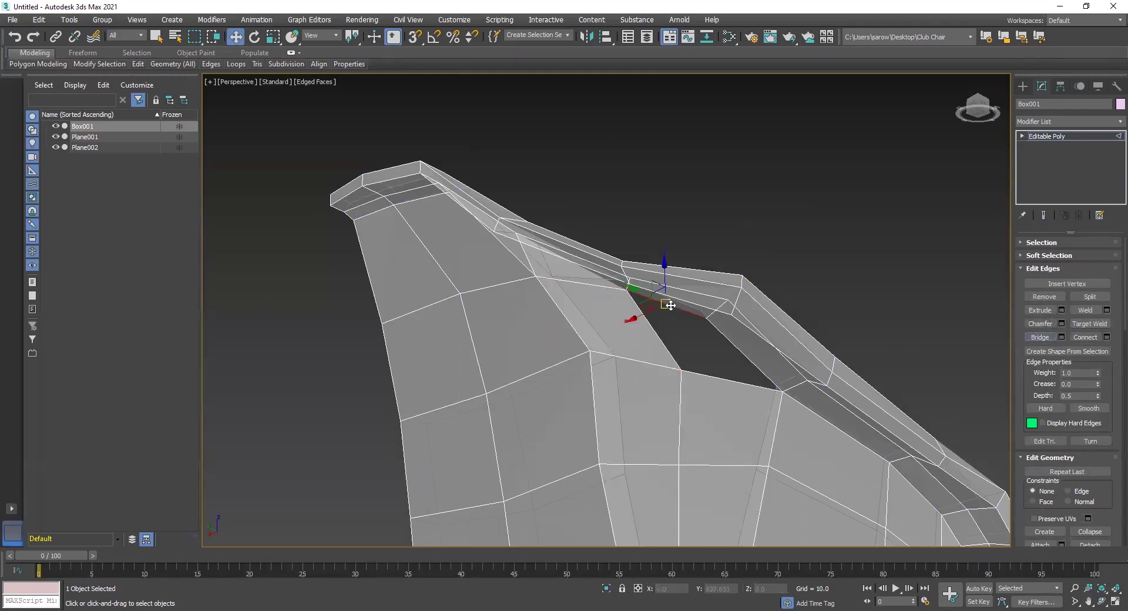
pyautogui.keyDown('ctrl'); pyautogui.click(707, 376); pyautogui.keyUp('ctrl')
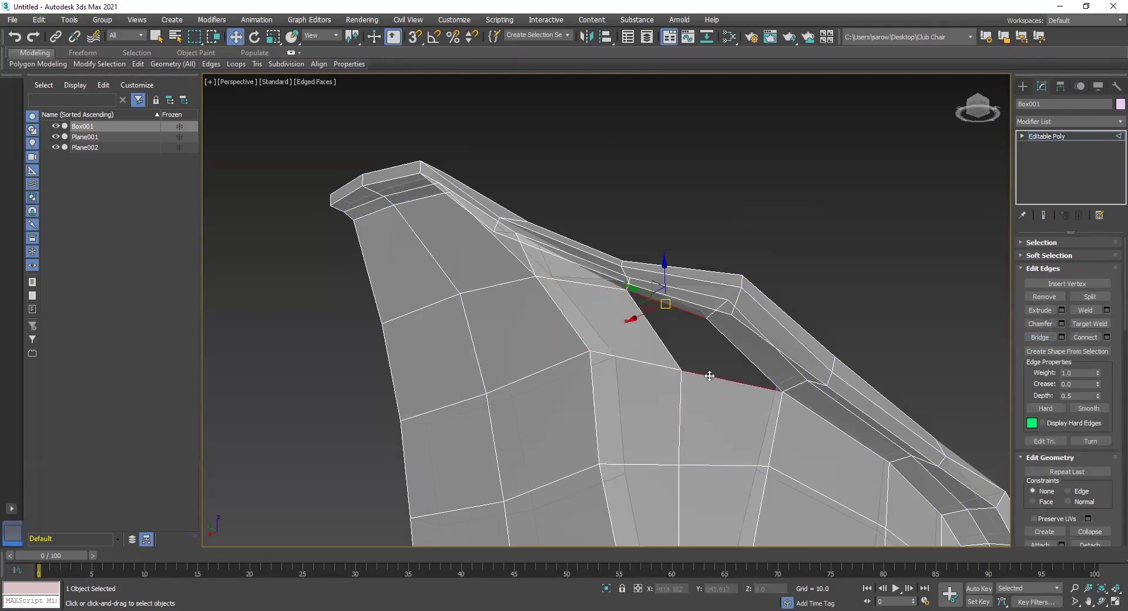
pyautogui.click(1040, 337)
pyautogui.click(705, 325)
# Step: Move the rim vertices near the backrest junction upward and check the filled side from inside the shell
pyautogui.keyDown('alt'); pyautogui.moveTo(705, 324); pyautogui.dragTo(651, 388, button='middle'); pyautogui.keyUp('alt')
pyautogui.press('1')
pyautogui.click(655, 367)
pyautogui.moveTo(701, 366); pyautogui.dragTo(694, 294)
pyautogui.keyDown('alt'); pyautogui.moveTo(693, 329); pyautogui.dragTo(633, 352, button='middle'); pyautogui.keyUp('alt')
pyautogui.scroll(10, 633, 353)
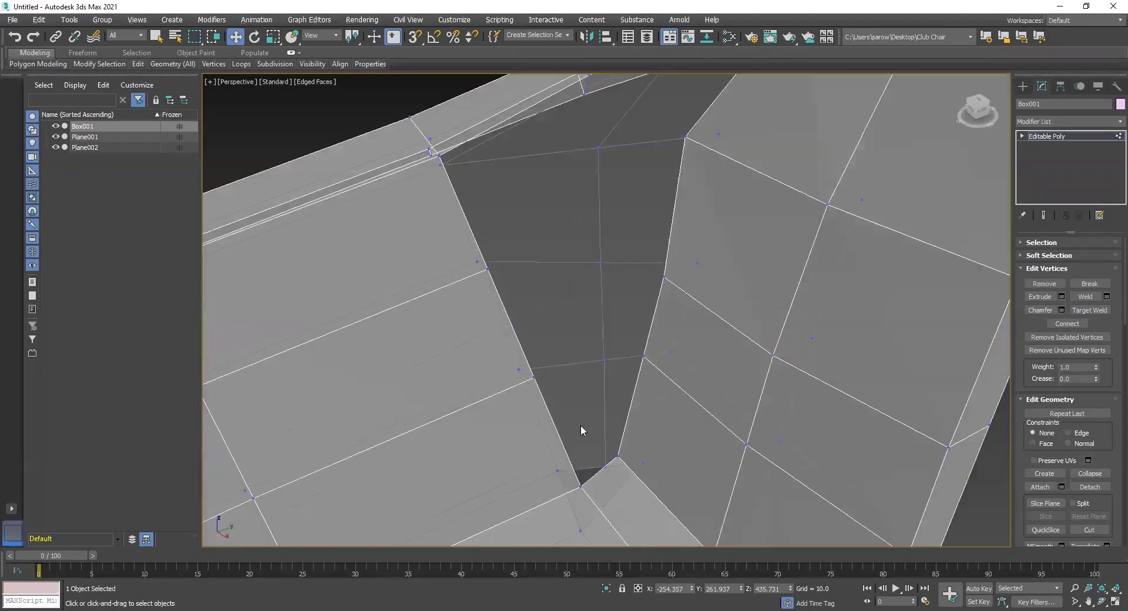
pyautogui.scroll(-5, 616, 414)
pyautogui.scroll(5, 612, 397)
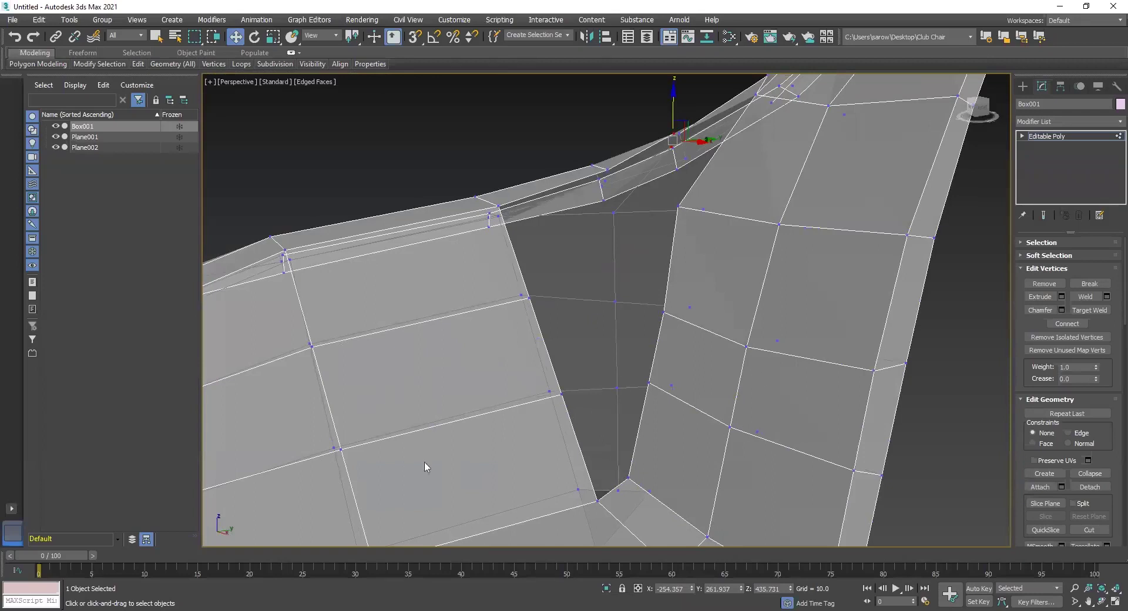
pyautogui.keyDown('alt'); pyautogui.moveTo(611, 466); pyautogui.dragTo(713, 437, button='middle'); pyautogui.keyUp('alt')
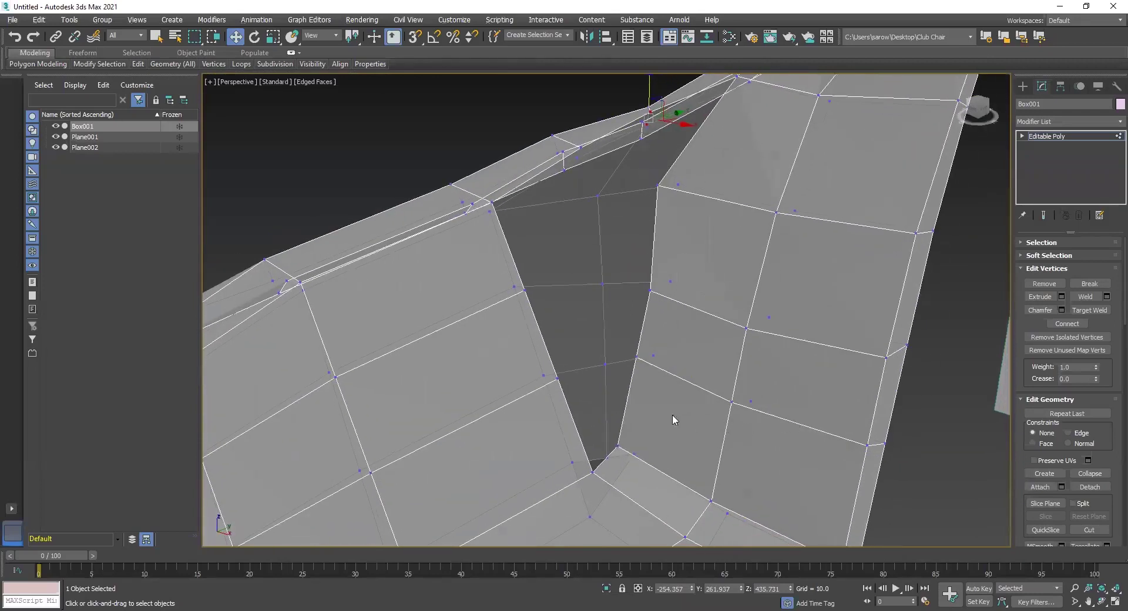
# Step: Bridge the three facing edge pairs between the side panel and backrest on the shell's inner side, from the seat corner upward
pyautogui.press('2')
pyautogui.click(574, 430)
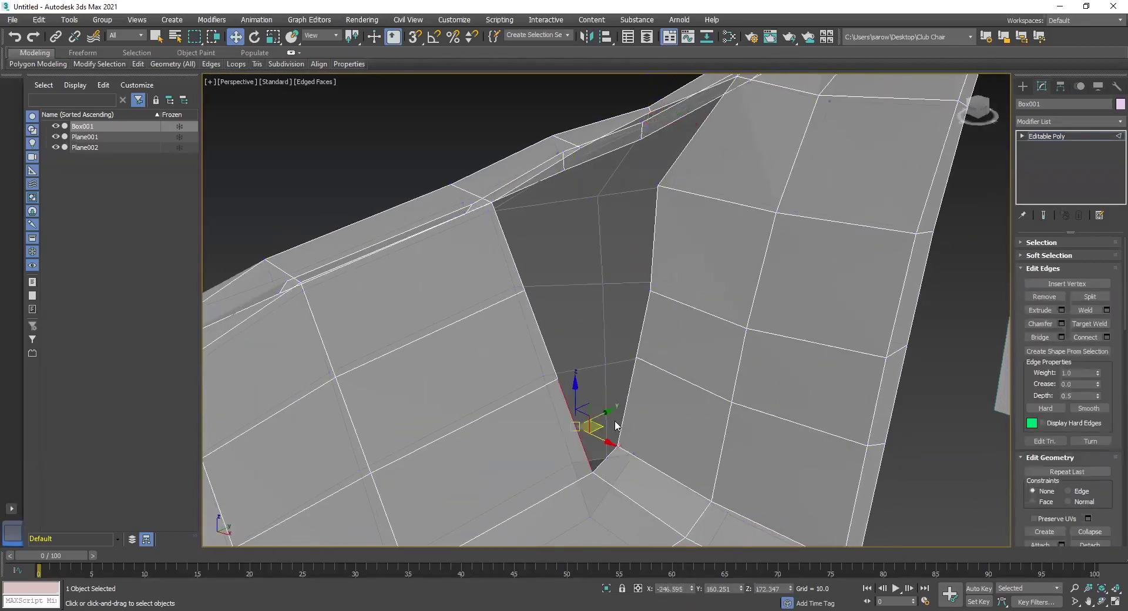
pyautogui.keyDown('ctrl'); pyautogui.click(625, 405); pyautogui.keyUp('ctrl')
pyautogui.click(1040, 337)
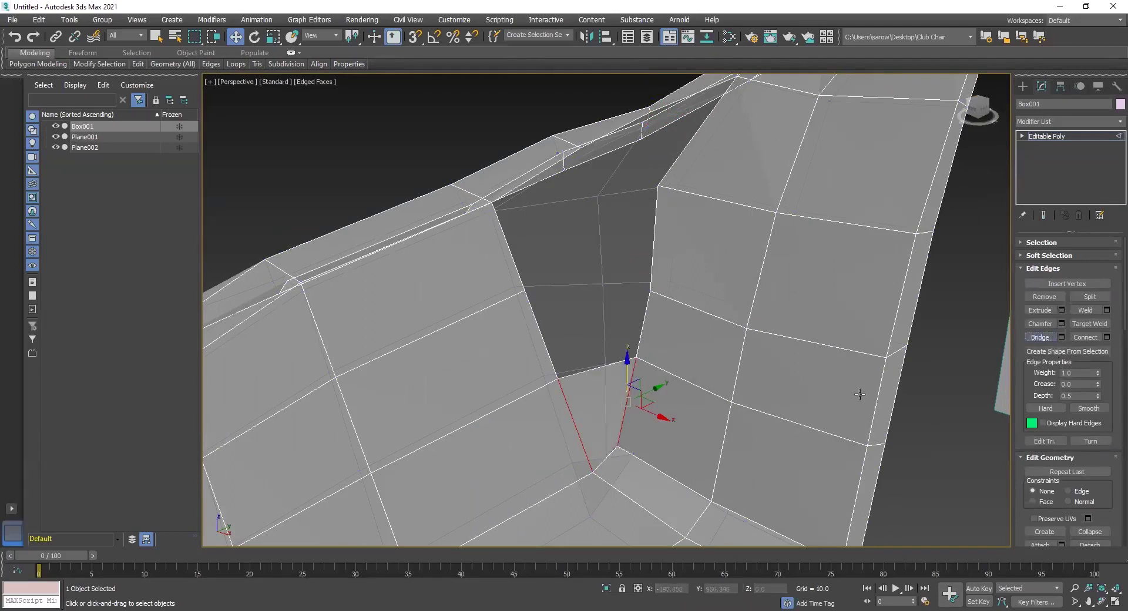
pyautogui.click(541, 338)
pyautogui.keyDown('ctrl'); pyautogui.click(640, 332); pyautogui.keyUp('ctrl')
pyautogui.click(1038, 337)
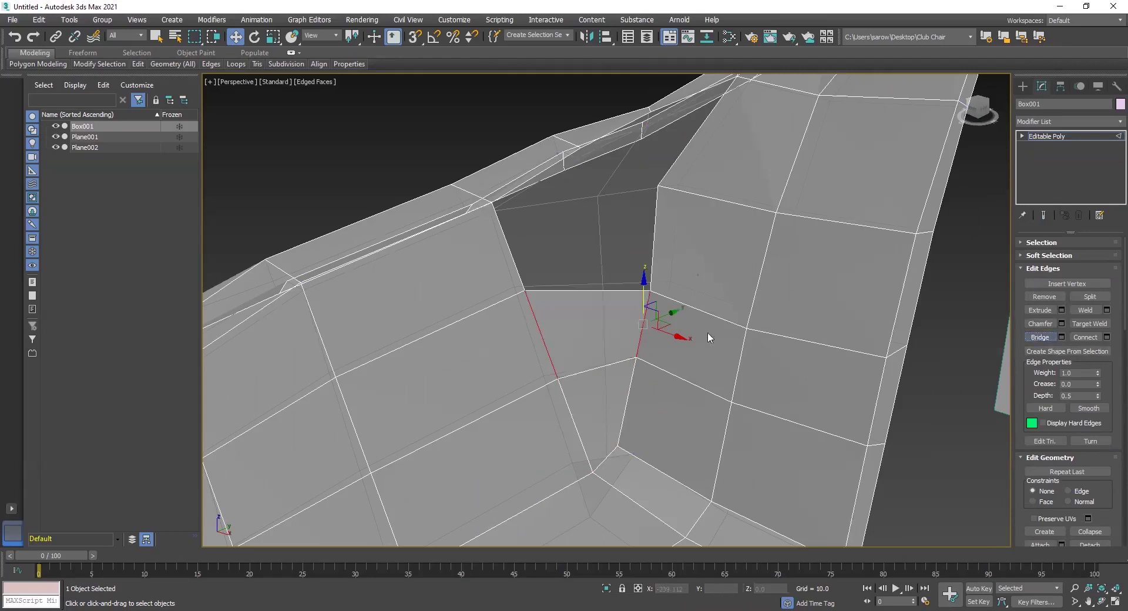
pyautogui.click(511, 257)
pyautogui.keyDown('ctrl'); pyautogui.click(656, 248); pyautogui.keyUp('ctrl')
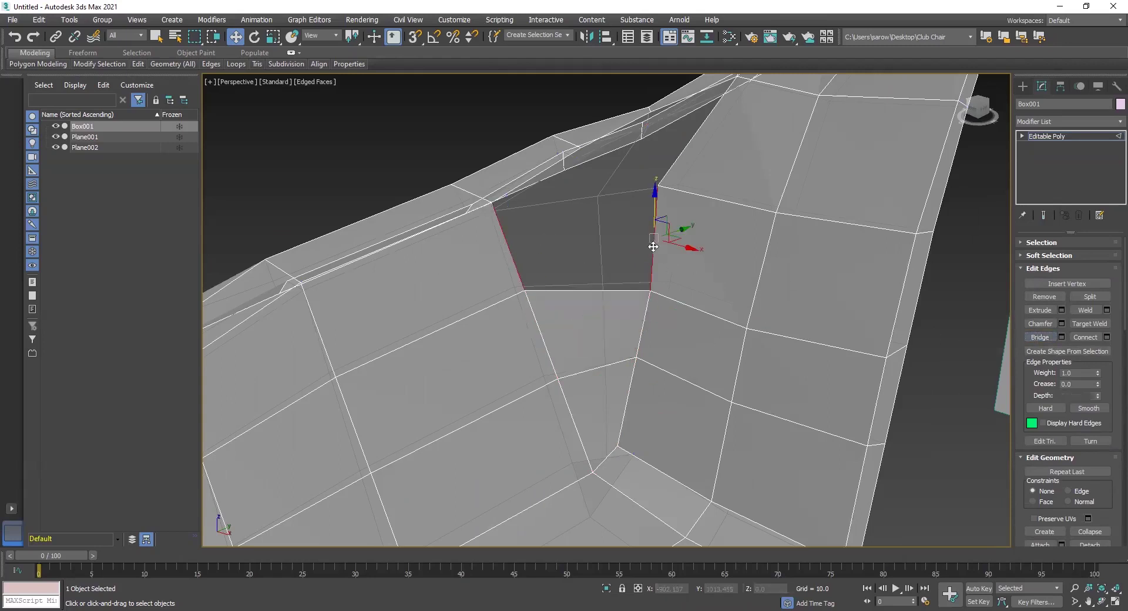
pyautogui.click(1039, 338)
# Step: Examine the newly bridged inner strip and the opening left beneath the rim from several angles
pyautogui.keyDown('alt'); pyautogui.moveTo(615, 308); pyautogui.dragTo(654, 337, button='middle'); pyautogui.keyUp('alt')
pyautogui.keyDown('alt'); pyautogui.moveTo(617, 423); pyautogui.dragTo(576, 358, button='middle'); pyautogui.keyUp('alt')
pyautogui.scroll(3, 619, 350)
pyautogui.keyDown('alt'); pyautogui.moveTo(576, 409); pyautogui.dragTo(603, 364, button='middle'); pyautogui.keyUp('alt')
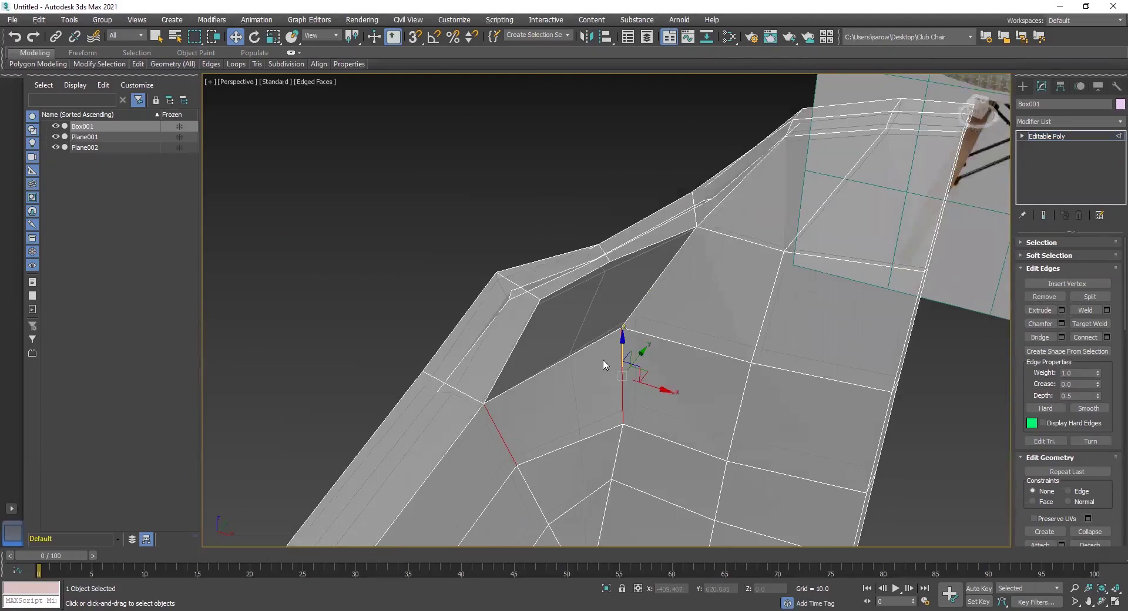
pyautogui.scroll(3, 604, 361)
pyautogui.keyDown('alt'); pyautogui.moveTo(599, 319); pyautogui.dragTo(808, 203, button='middle'); pyautogui.keyUp('alt')
pyautogui.moveTo(608, 329)
pyautogui.keyDown('alt'); pyautogui.mouseDown(button='middle')
pyautogui.moveTo(625, 323)
pyautogui.moveTo(612, 312)
pyautogui.moveTo(617, 337)
pyautogui.moveTo(604, 331)
pyautogui.mouseUp(button='middle'); pyautogui.keyUp('alt')
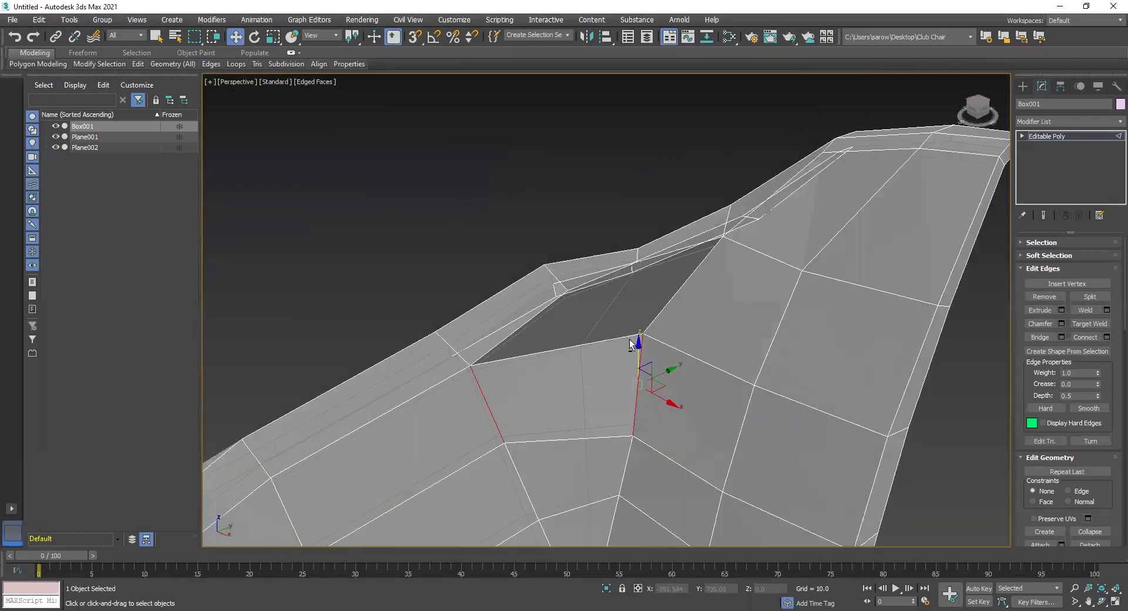
pyautogui.keyDown('alt'); pyautogui.moveTo(594, 353); pyautogui.dragTo(790, 259, button='middle'); pyautogui.keyUp('alt')
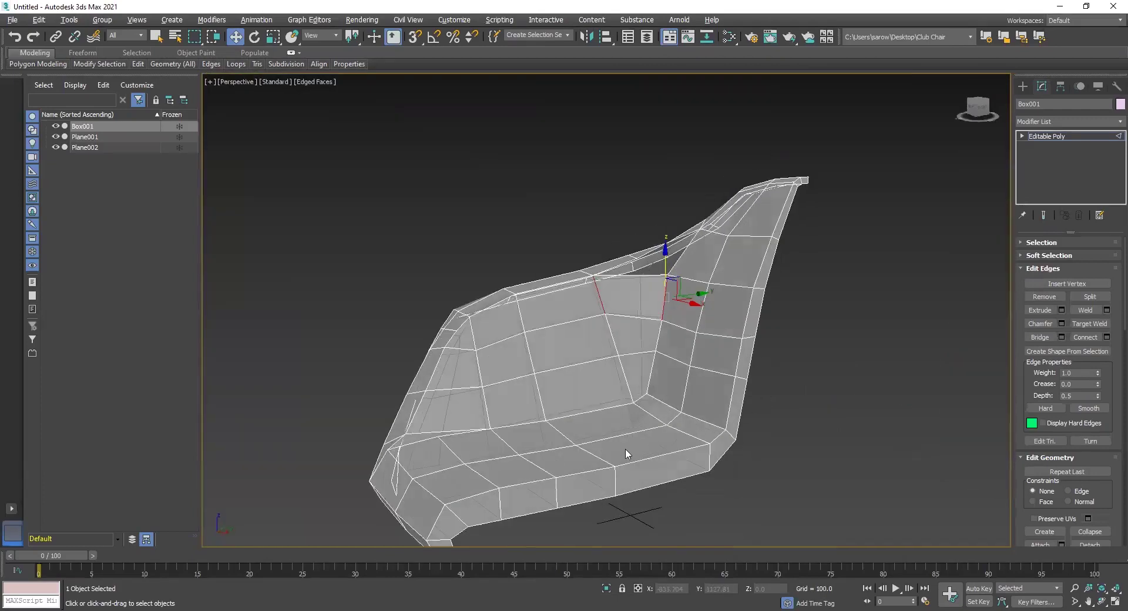
# Step: Select the strip of polygons along the shell's centre cut from the seat's front lip to the backrest's top, and clear the selection
pyautogui.keyDown('alt'); pyautogui.moveTo(627, 453); pyautogui.dragTo(617, 387, button='middle'); pyautogui.keyUp('alt')
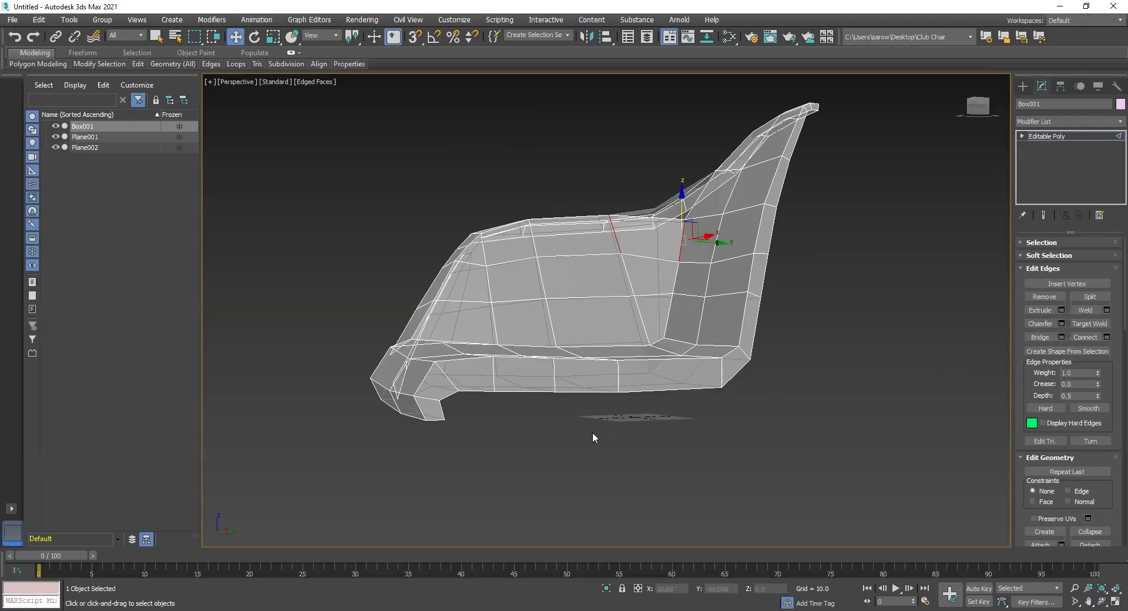
pyautogui.press('4')
pyautogui.click(430, 413)
pyautogui.keyDown('ctrl'); pyautogui.click(438, 382); pyautogui.keyUp('ctrl')
pyautogui.keyDown('ctrl'); pyautogui.click(477, 373); pyautogui.keyUp('ctrl')
pyautogui.keyDown('ctrl'); pyautogui.click(548, 370); pyautogui.keyUp('ctrl')
pyautogui.keyDown('ctrl'); pyautogui.click(585, 376); pyautogui.keyUp('ctrl')
pyautogui.keyDown('ctrl'); pyautogui.click(646, 376); pyautogui.keyUp('ctrl')
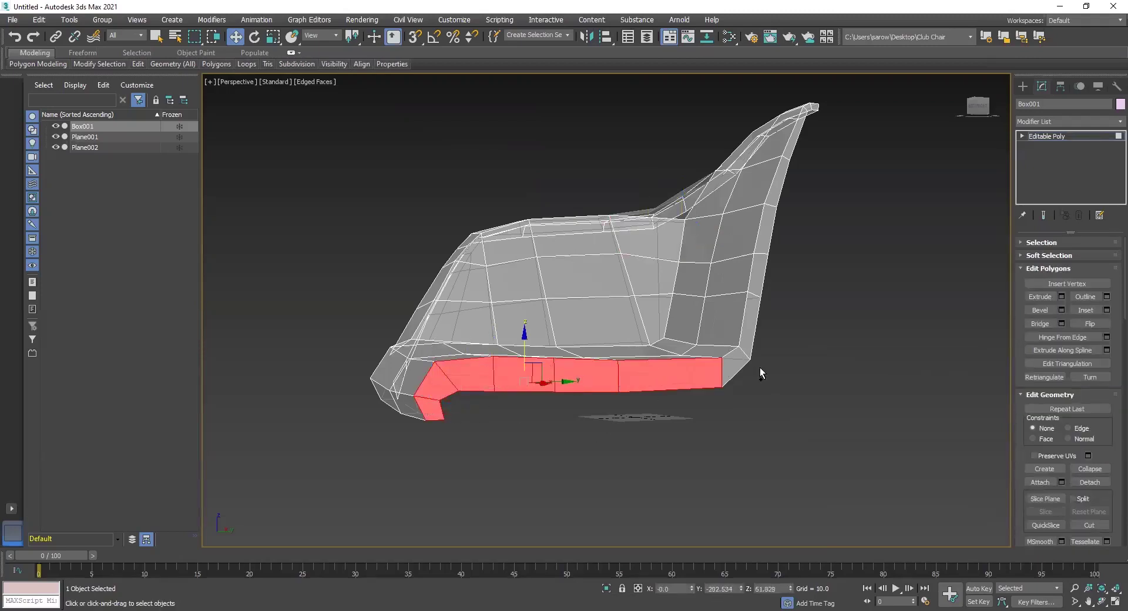
pyautogui.keyDown('ctrl'); pyautogui.click(730, 366); pyautogui.keyUp('ctrl')
pyautogui.keyDown('ctrl'); pyautogui.click(749, 320); pyautogui.keyUp('ctrl')
pyautogui.keyDown('ctrl'); pyautogui.click(756, 276); pyautogui.keyUp('ctrl')
pyautogui.keyDown('ctrl'); pyautogui.click(762, 226); pyautogui.keyUp('ctrl')
pyautogui.keyDown('ctrl'); pyautogui.click(777, 192); pyautogui.keyUp('ctrl')
pyautogui.keyDown('ctrl'); pyautogui.click(793, 146); pyautogui.keyUp('ctrl')
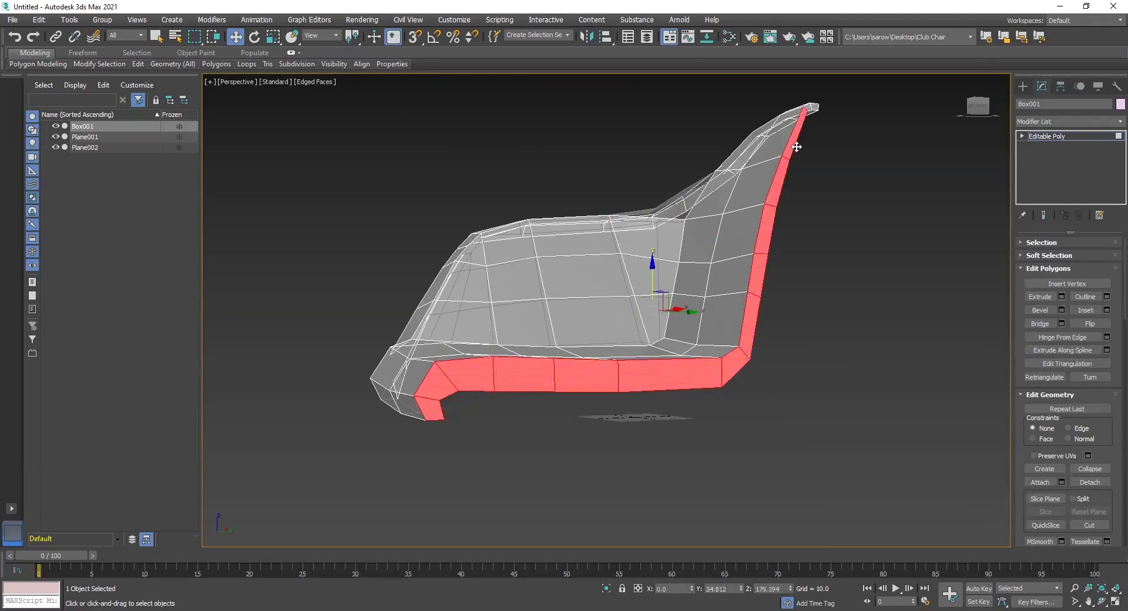
pyautogui.scroll(3, 823, 317)
pyautogui.keyDown('alt'); pyautogui.moveTo(808, 315); pyautogui.dragTo(783, 320, button='middle'); pyautogui.keyUp('alt')
pyautogui.keyDown('alt'); pyautogui.moveTo(879, 231); pyautogui.dragTo(870, 234, button='middle'); pyautogui.keyUp('alt')
pyautogui.keyDown('ctrl'); pyautogui.click(876, 214); pyautogui.keyUp('ctrl')
pyautogui.keyDown('ctrl'); pyautogui.click(896, 211); pyautogui.keyUp('ctrl')
pyautogui.keyDown('alt'); pyautogui.moveTo(911, 298); pyautogui.dragTo(929, 351, button='middle'); pyautogui.keyUp('alt')
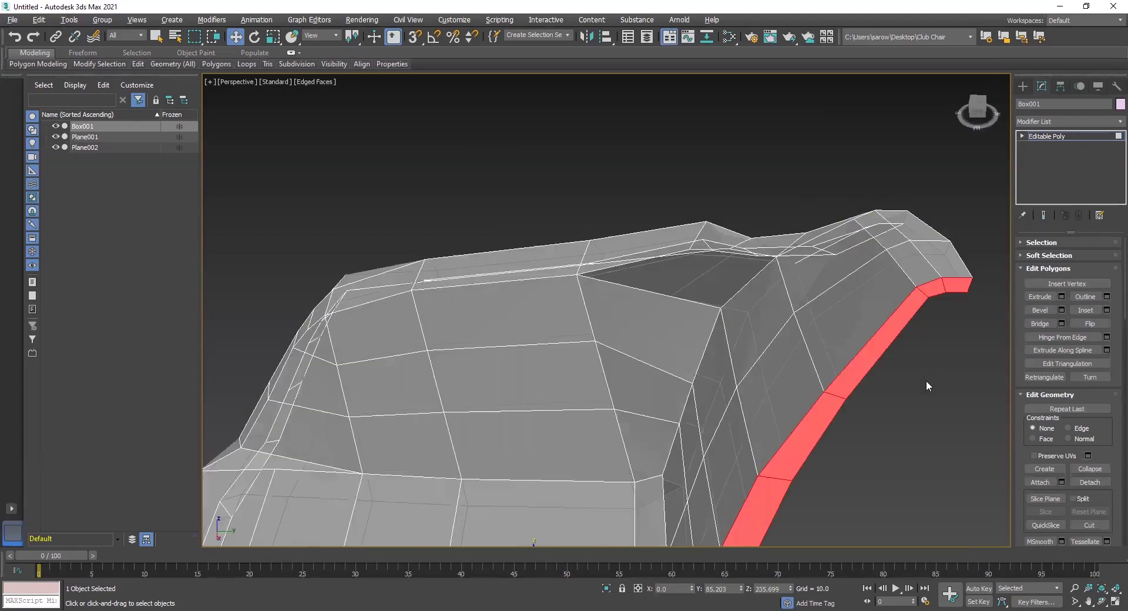
pyautogui.keyDown('alt'); pyautogui.moveTo(921, 388); pyautogui.dragTo(921, 391, button='middle'); pyautogui.keyUp('alt')
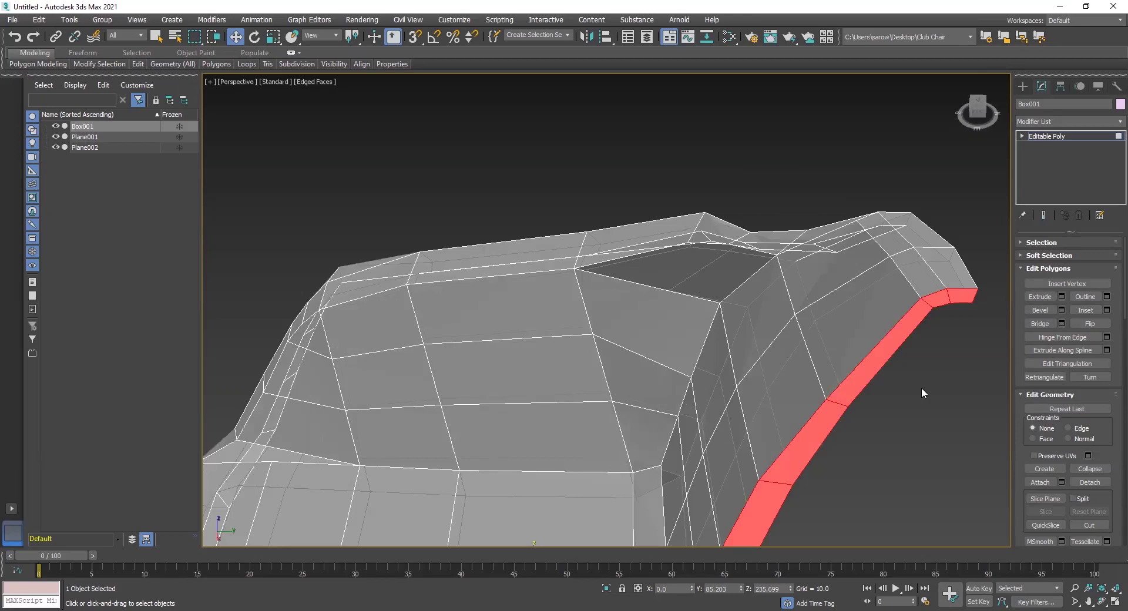
pyautogui.click(882, 400)
# Step: Examine how the rim corner, side panel and backrest vertices surround the remaining opening
pyautogui.keyDown('alt'); pyautogui.moveTo(680, 383); pyautogui.dragTo(762, 355, button='middle'); pyautogui.keyUp('alt')
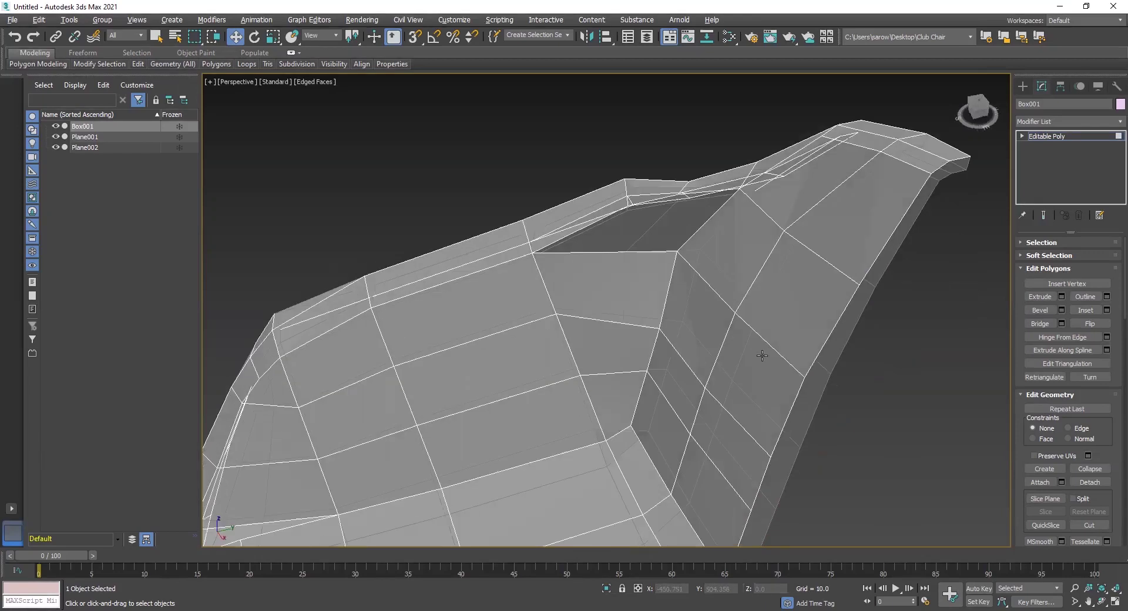
pyautogui.keyDown('alt'); pyautogui.moveTo(644, 247); pyautogui.dragTo(611, 256, button='middle'); pyautogui.keyUp('alt')
pyautogui.scroll(4, 675, 282)
pyautogui.moveTo(708, 320); pyautogui.dragTo(732, 431, button='middle')
pyautogui.keyDown('alt'); pyautogui.moveTo(677, 340); pyautogui.dragTo(609, 346, button='middle'); pyautogui.keyUp('alt')
pyautogui.scroll(-3, 531, 342)
pyautogui.keyDown('alt'); pyautogui.moveTo(654, 316); pyautogui.dragTo(662, 321, button='middle'); pyautogui.keyUp('alt')
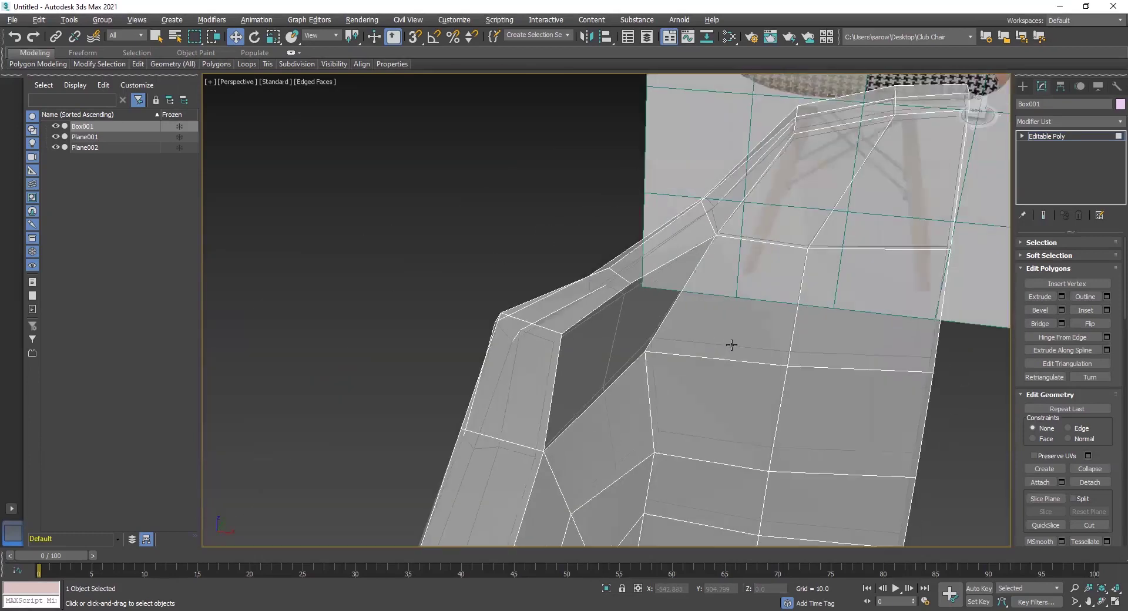
pyautogui.keyDown('alt'); pyautogui.moveTo(732, 345); pyautogui.dragTo(684, 317, button='middle'); pyautogui.keyUp('alt')
pyautogui.scroll(-2, 706, 385)
pyautogui.keyDown('alt'); pyautogui.moveTo(705, 383); pyautogui.dragTo(683, 367, button='middle'); pyautogui.keyUp('alt')
pyautogui.keyDown('alt'); pyautogui.moveTo(768, 372); pyautogui.dragTo(696, 293, button='middle'); pyautogui.keyUp('alt')
pyautogui.keyDown('alt'); pyautogui.moveTo(635, 322); pyautogui.dragTo(564, 295, button='middle'); pyautogui.keyUp('alt')
pyautogui.hotkey('shift', 'z')
pyautogui.hotkey('shift', 'z')
pyautogui.hotkey('shift', 'z')
pyautogui.hotkey('shift', 'z')
pyautogui.hotkey('shift', 'z')
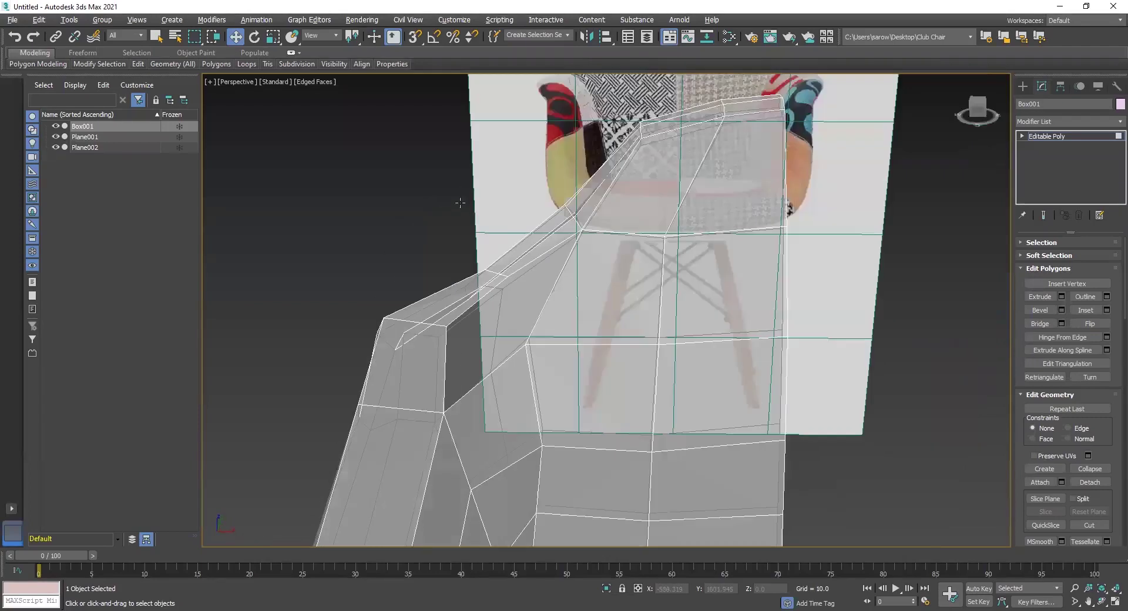
pyautogui.keyDown('alt'); pyautogui.moveTo(458, 225); pyautogui.dragTo(511, 252, button='middle'); pyautogui.keyUp('alt')
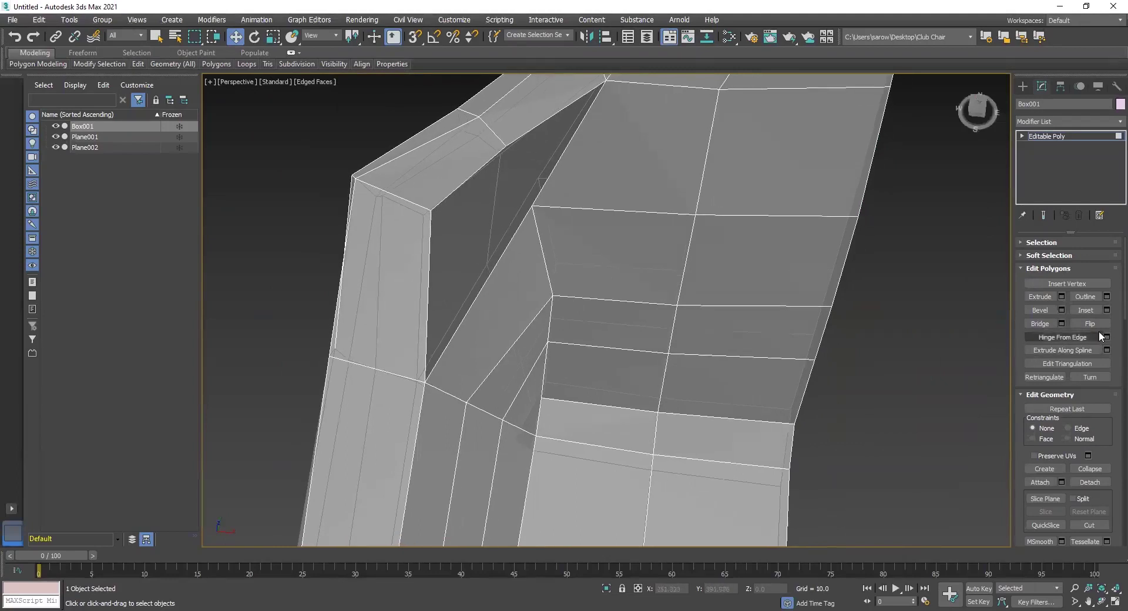
# Step: Target-weld the backrest's vertex at the inner edge of the opening to the rim's corner vertex
pyautogui.press('2')
pyautogui.click(1089, 310)
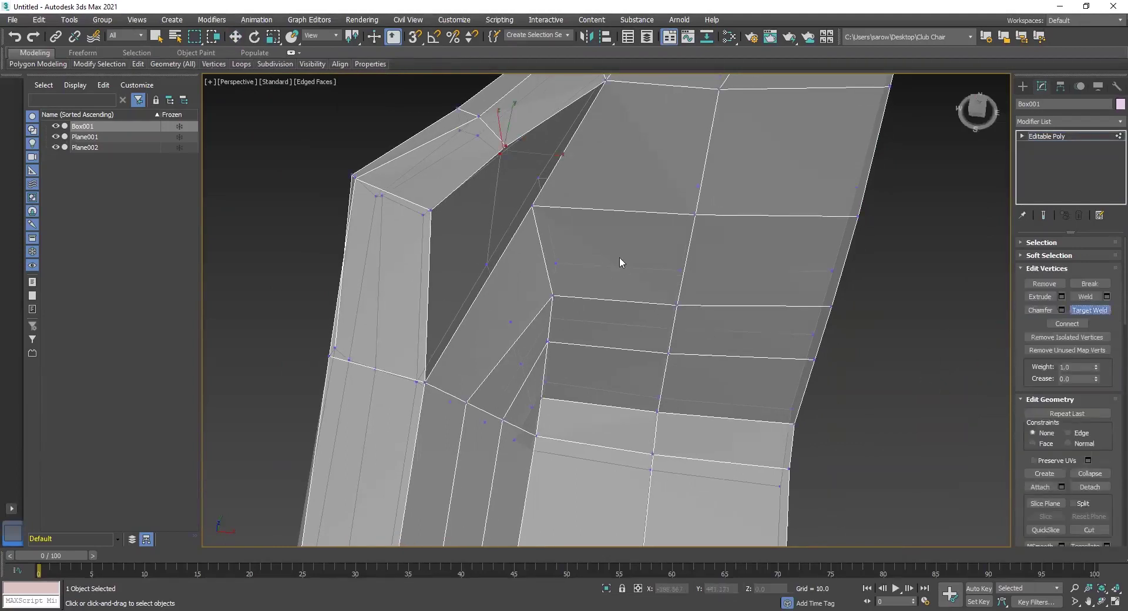
pyautogui.click(433, 209)
pyautogui.keyDown('alt'); pyautogui.moveTo(547, 260); pyautogui.dragTo(585, 325, button='middle'); pyautogui.keyUp('alt')
pyautogui.press('w')
# Step: Insert a horizontal edge loop across the backrest with SwiftLoop, level with the rim vertex beside the narrow gap
pyautogui.keyDown('alt'); pyautogui.moveTo(574, 285); pyautogui.dragTo(945, 332, button='middle'); pyautogui.keyUp('alt')
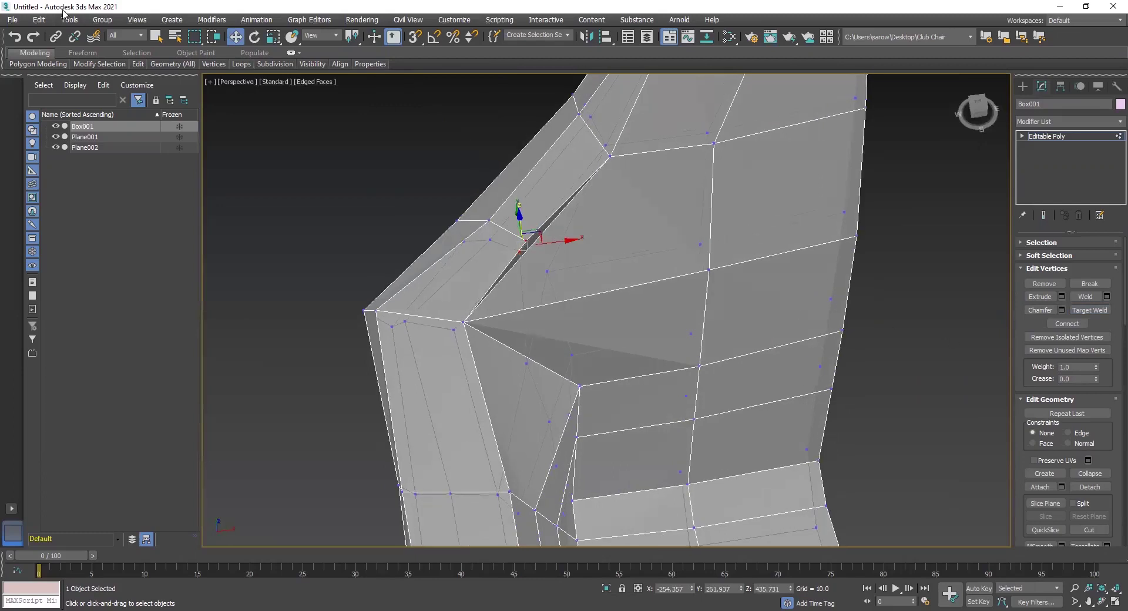
pyautogui.moveTo(139, 65)
pyautogui.click(234, 98)
pyautogui.click(711, 212)
pyautogui.press('w')
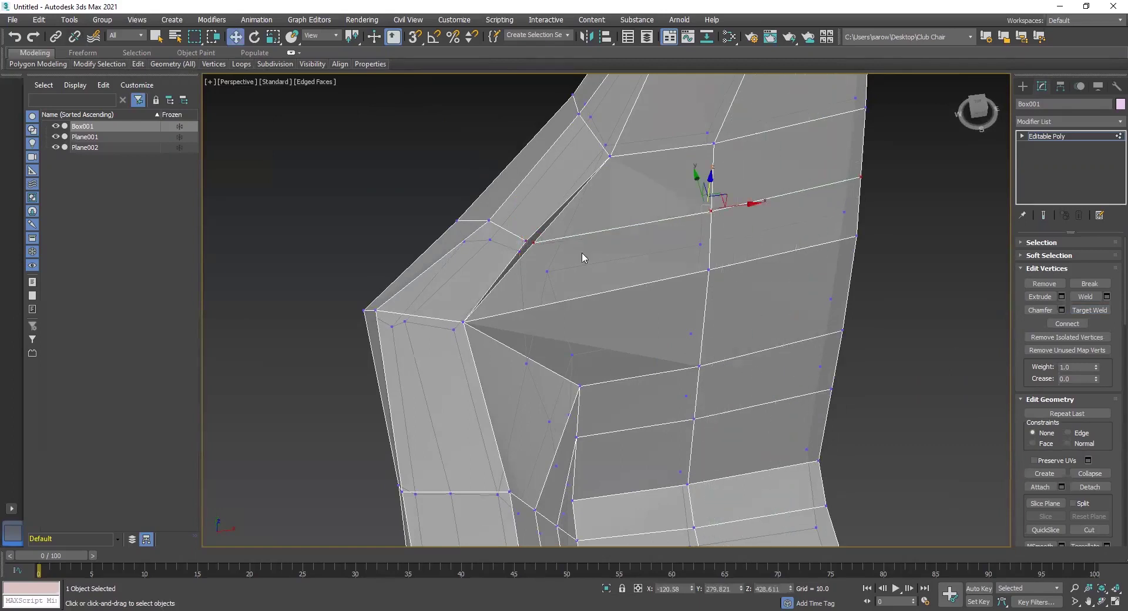
# Step: Target-weld the new loop's end vertex to the neighbouring rim vertex to close the narrow gap
pyautogui.scroll(2, 532, 252)
pyautogui.scroll(2, 524, 245)
pyautogui.click(538, 245)
pyautogui.click(1089, 309)
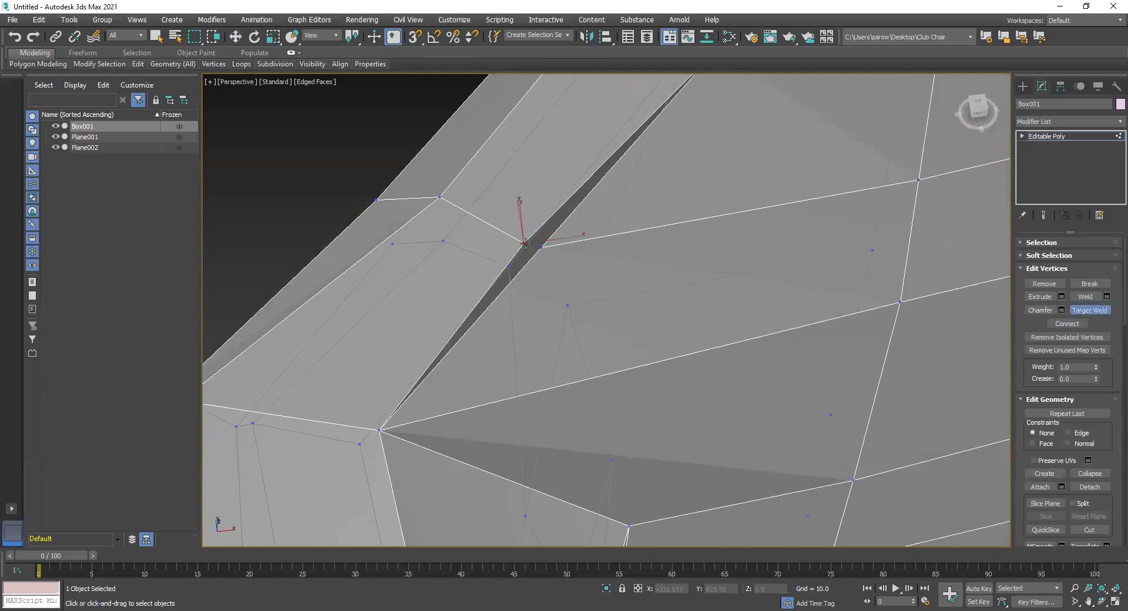
pyautogui.scroll(-6, 574, 294)
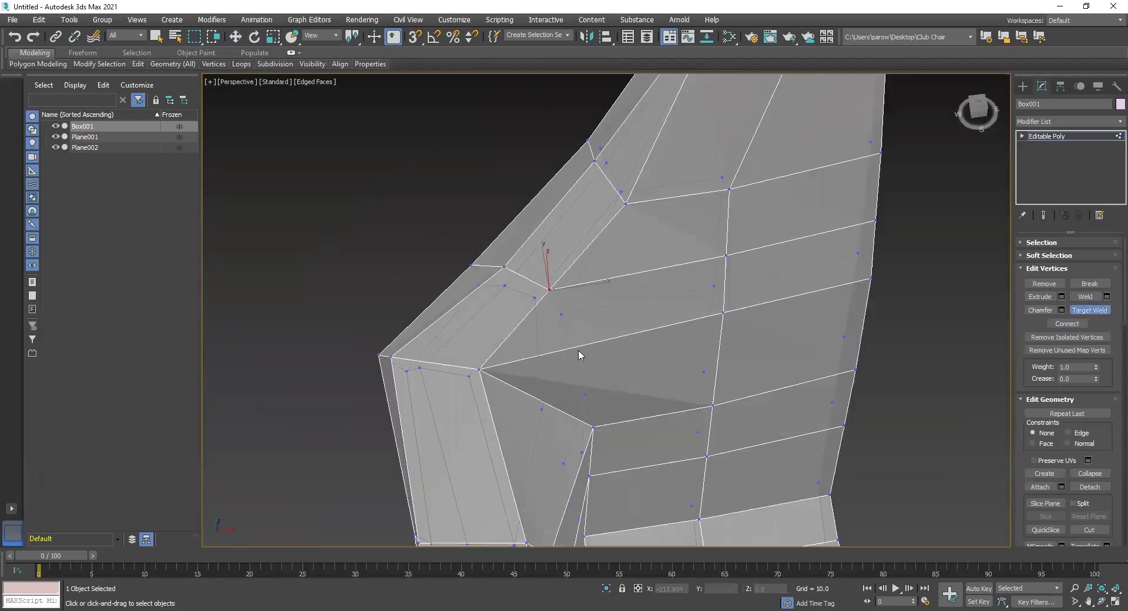
pyautogui.press('w')
# Step: In the Front view, move the rim corner's inner vertex down and inward and its upper vertex inward to follow the reference image
pyautogui.scroll(5, 597, 374)
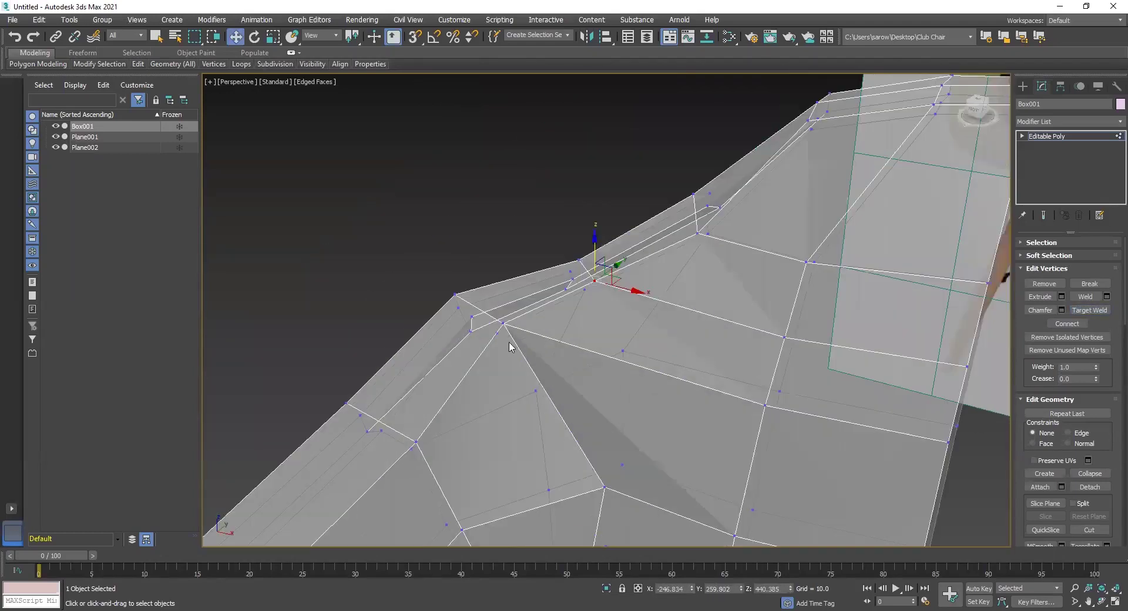
pyautogui.scroll(-4, 552, 390)
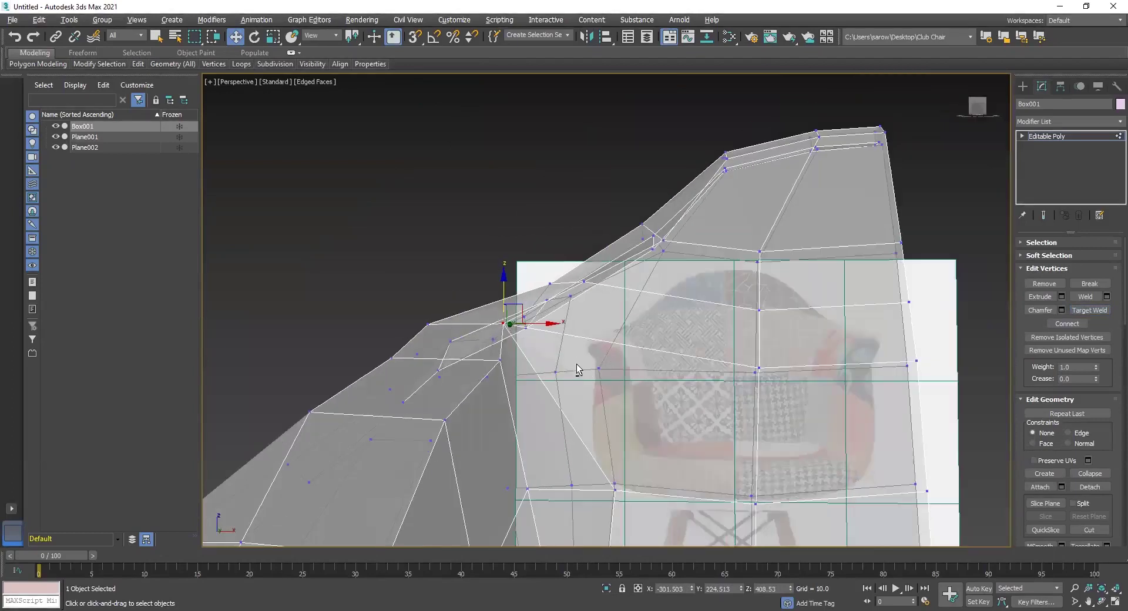
pyautogui.hotkey('alt', 'w')
pyautogui.rightClick(763, 191)
pyautogui.hotkey('alt', 'w')
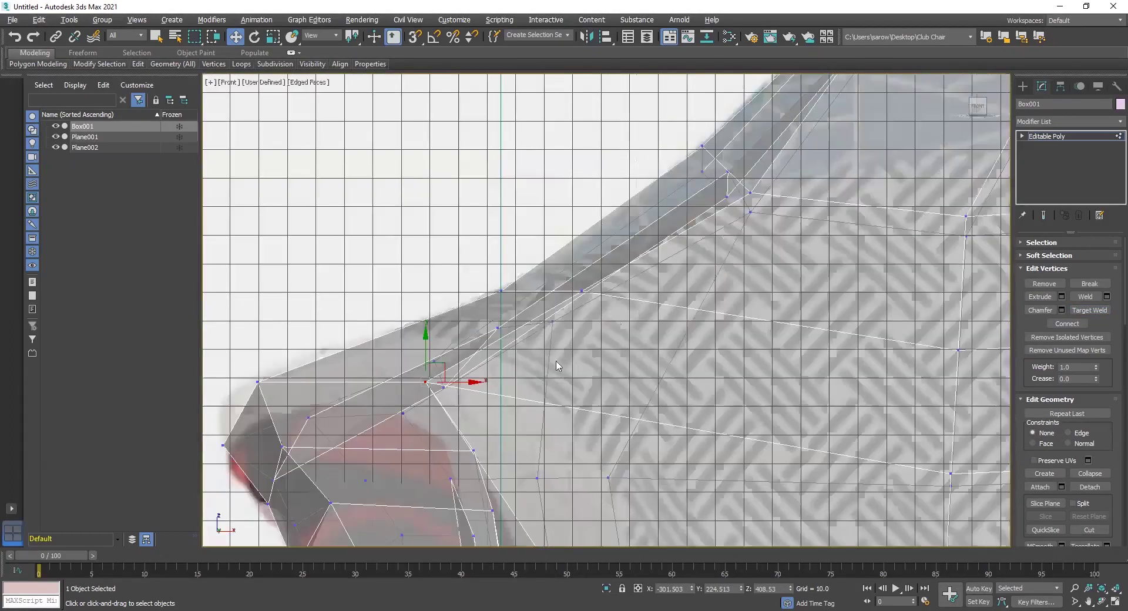
pyautogui.moveTo(440, 359); pyautogui.dragTo(487, 410)
pyautogui.click(258, 382)
pyautogui.moveTo(279, 362); pyautogui.dragTo(310, 355)
pyautogui.moveTo(298, 452); pyautogui.dragTo(385, 401, button='middle')
# Step: Reposition the armrest corner's outermost vertex and the rim vertex beneath it in the Front view to match the reference outline
pyautogui.click(328, 389)
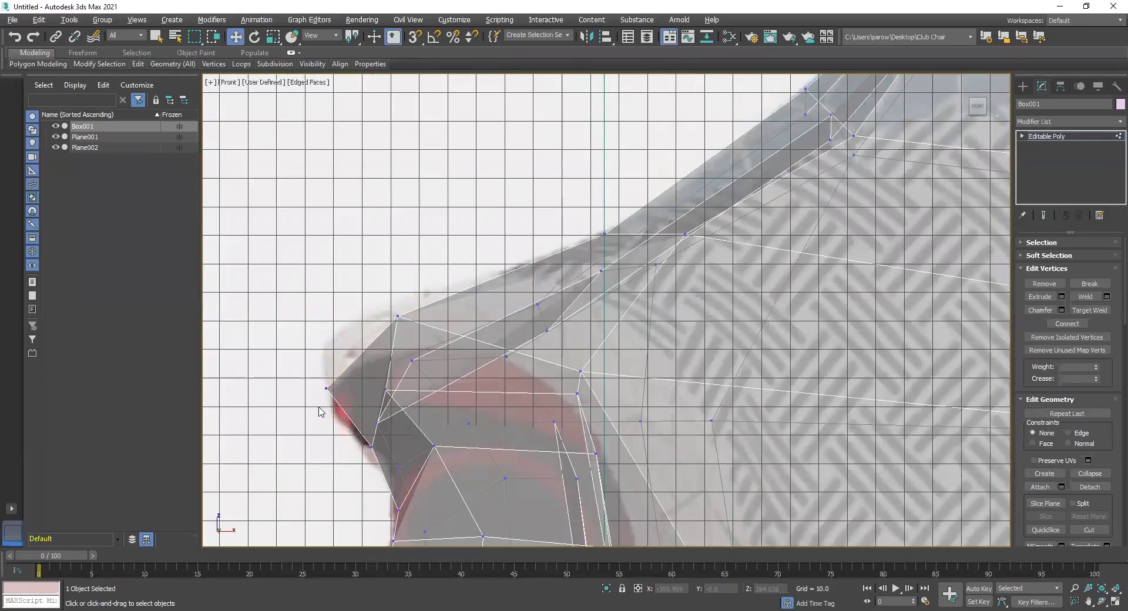
pyautogui.moveTo(336, 379); pyautogui.dragTo(337, 334)
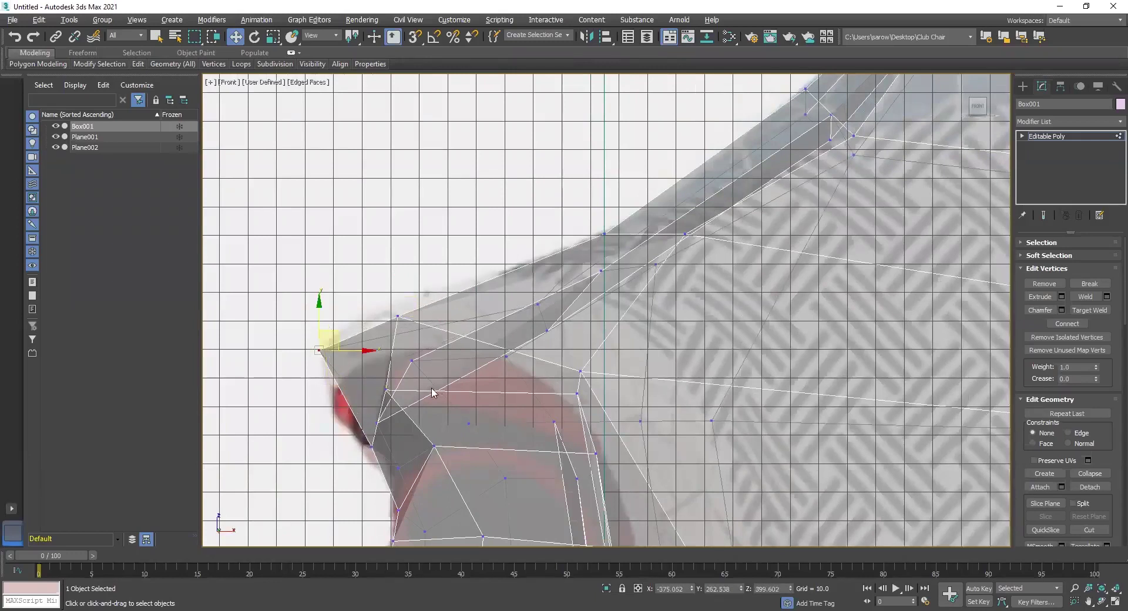
pyautogui.moveTo(389, 390); pyautogui.dragTo(437, 365)
pyautogui.scroll(-1, 483, 494)
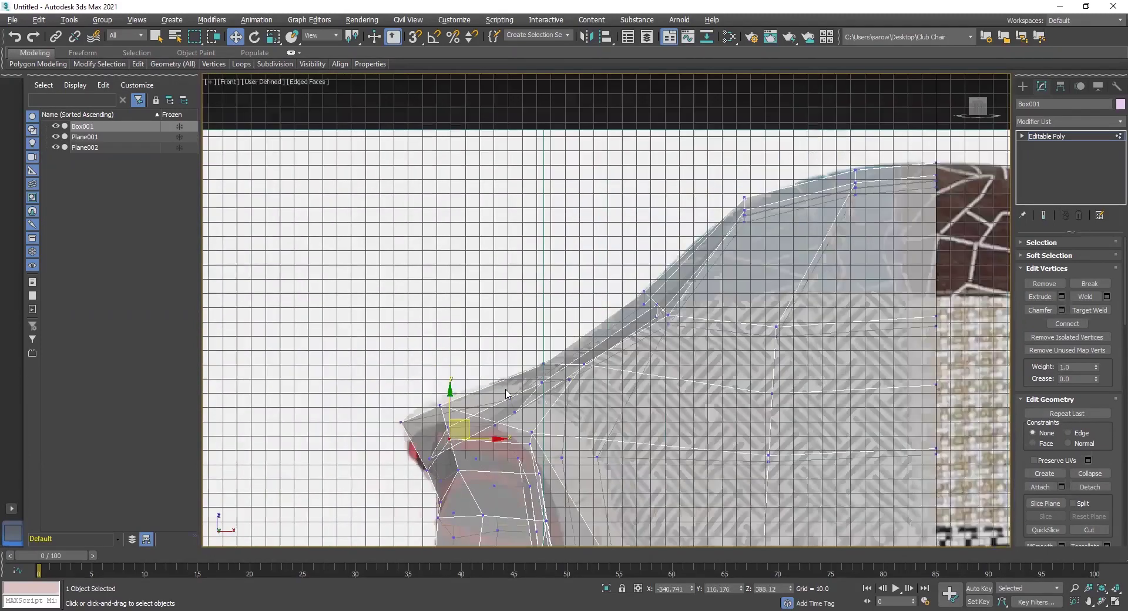
pyautogui.scroll(2, 365, 470)
pyautogui.click(330, 424)
pyautogui.moveTo(332, 382); pyautogui.dragTo(338, 413)
pyautogui.scroll(-2, 599, 378)
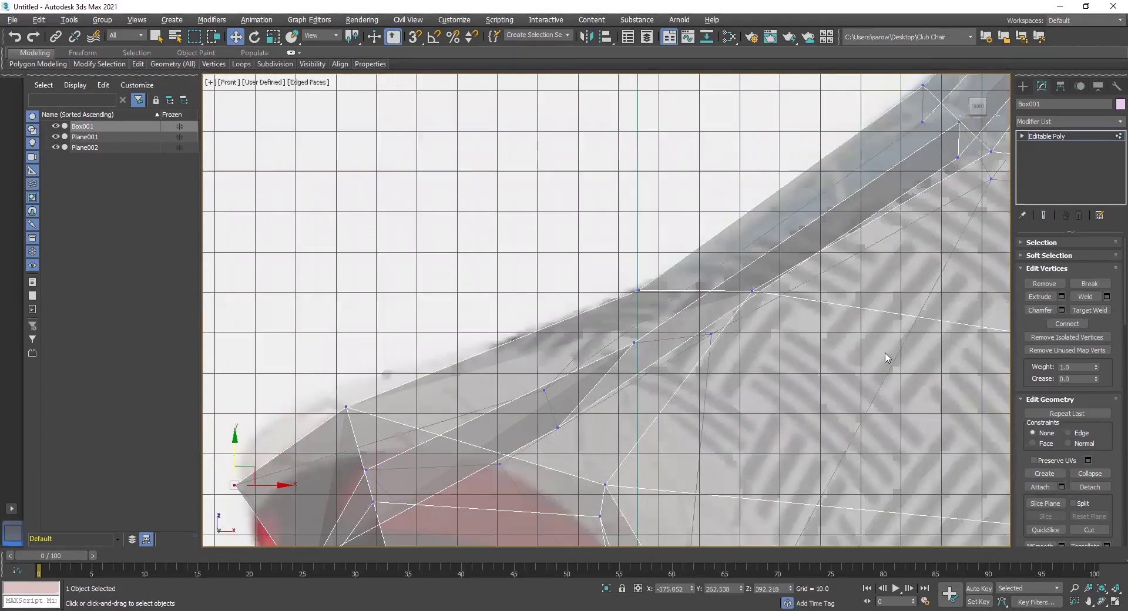
# Step: Move the armrest corner's outermost vertex slightly inward along X in the Perspective view and check the shell's shape
pyautogui.hotkey('alt', 'w')
pyautogui.middleClick(820, 431)
pyautogui.hotkey('alt', 'w')
pyautogui.scroll(-4, 764, 449)
pyautogui.keyDown('alt'); pyautogui.moveTo(763, 451); pyautogui.dragTo(715, 488, button='middle'); pyautogui.keyUp('alt')
pyautogui.scroll(5, 717, 417)
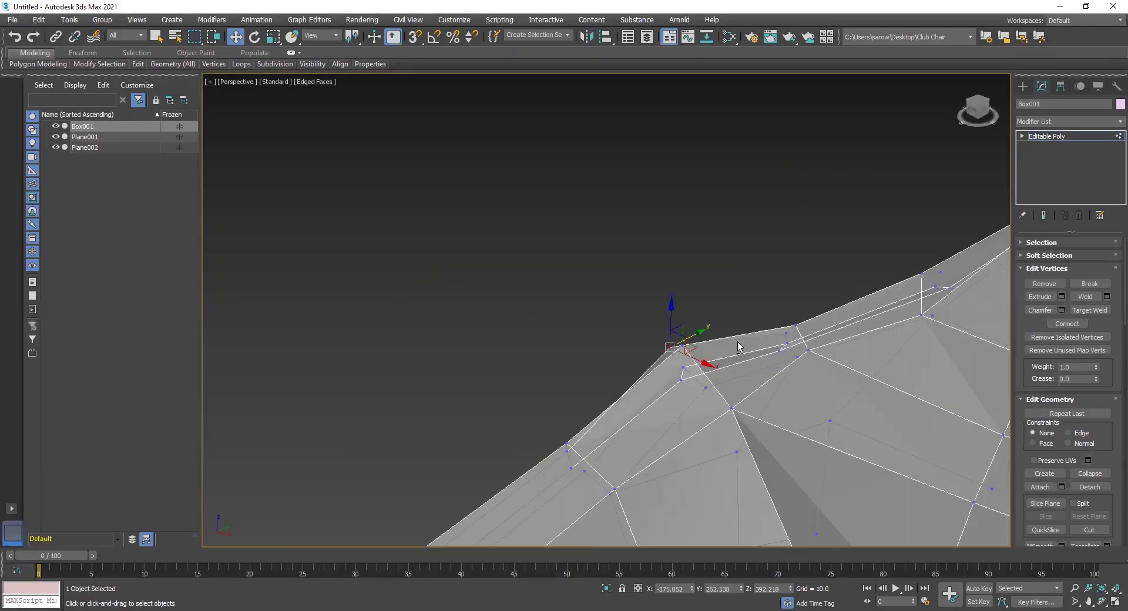
pyautogui.moveTo(721, 344)
pyautogui.mouseDown()
pyautogui.moveTo(729, 361)
pyautogui.moveTo(725, 344)
pyautogui.mouseUp()
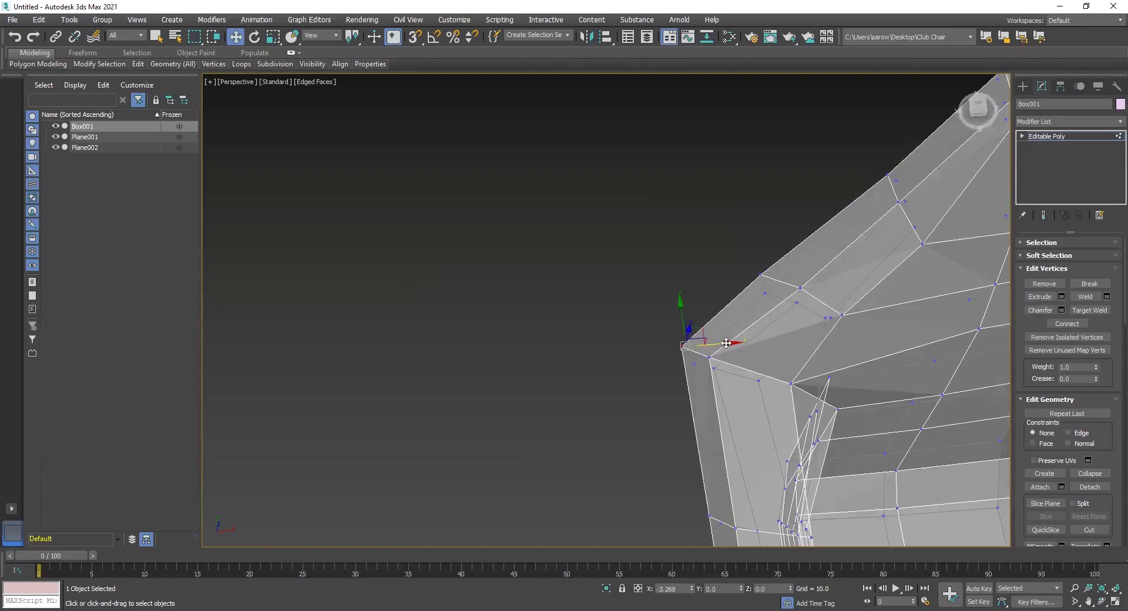
pyautogui.scroll(-4, 730, 370)
pyautogui.keyDown('alt'); pyautogui.moveTo(730, 370); pyautogui.dragTo(770, 309, button='middle'); pyautogui.keyUp('alt')
pyautogui.keyDown('alt'); pyautogui.moveTo(839, 304); pyautogui.dragTo(973, 365, button='middle'); pyautogui.keyUp('alt')
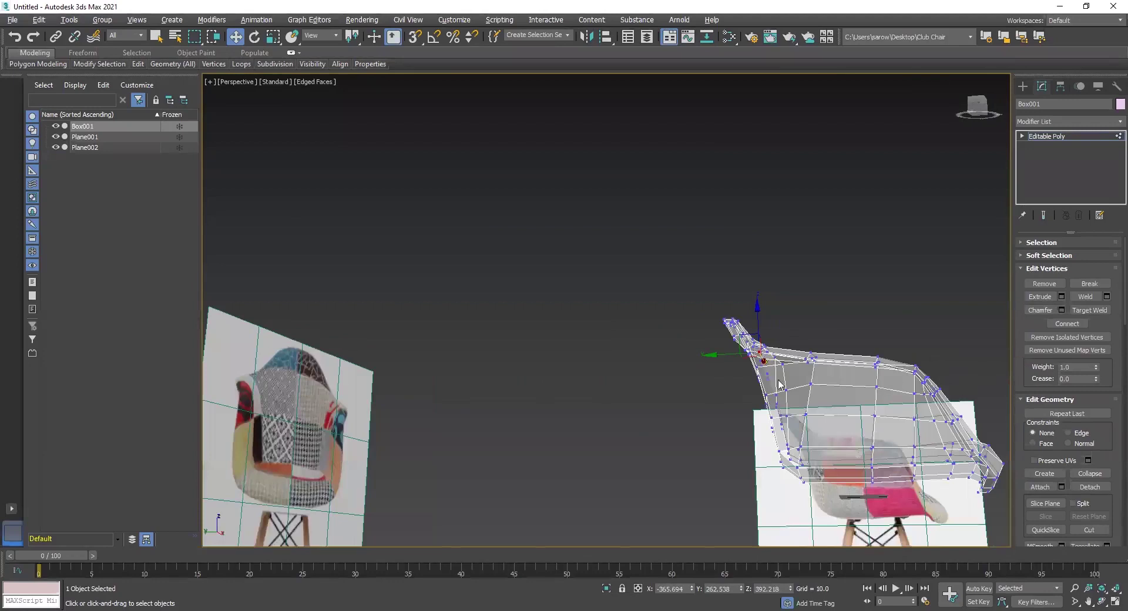
pyautogui.scroll(5, 779, 384)
pyautogui.keyDown('alt'); pyautogui.moveTo(749, 356); pyautogui.dragTo(833, 400, button='middle'); pyautogui.keyUp('alt')
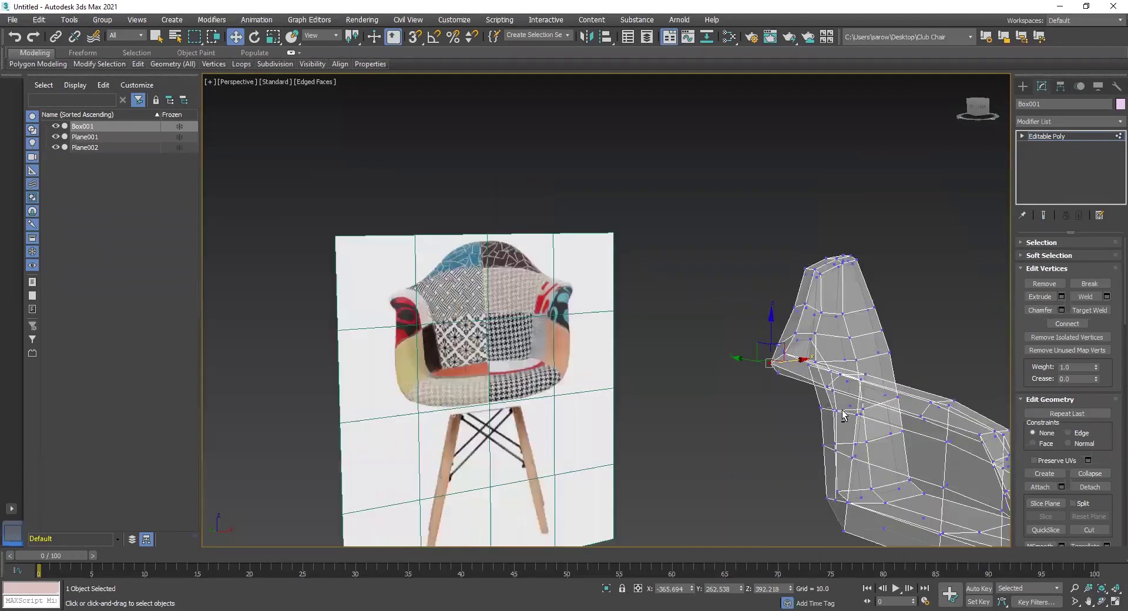
# Step: Lower a vertex on the backrest's upper rim slightly along Z
pyautogui.scroll(5, 852, 305)
pyautogui.click(779, 238)
pyautogui.moveTo(782, 195); pyautogui.dragTo(782, 199)
pyautogui.scroll(-4, 784, 235)
pyautogui.moveTo(784, 253); pyautogui.dragTo(762, 436, button='middle')
# Step: Turn off the see-through display, examine the polygons around the armrest corner opening, and switch the view to wireframe
pyautogui.hotkey('alt', 'x')
pyautogui.scroll(5, 752, 354)
pyautogui.scroll(6, 652, 365)
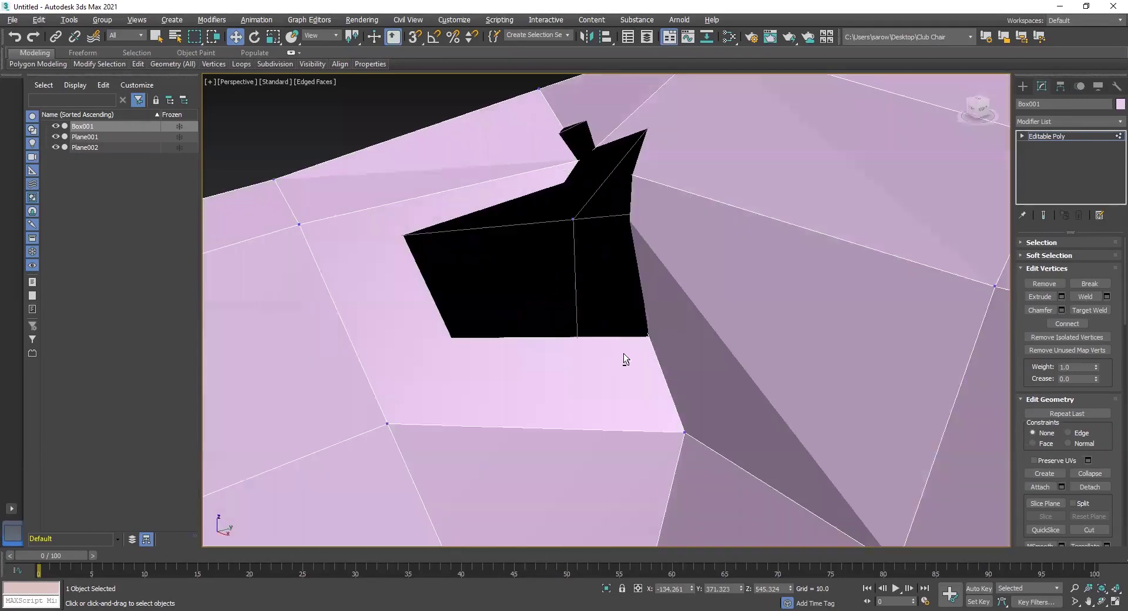
pyautogui.keyDown('alt'); pyautogui.moveTo(623, 355); pyautogui.dragTo(694, 325, button='middle'); pyautogui.keyUp('alt')
pyautogui.scroll(-4, 727, 364)
pyautogui.keyDown('alt'); pyautogui.moveTo(741, 382); pyautogui.dragTo(715, 367, button='middle'); pyautogui.keyUp('alt')
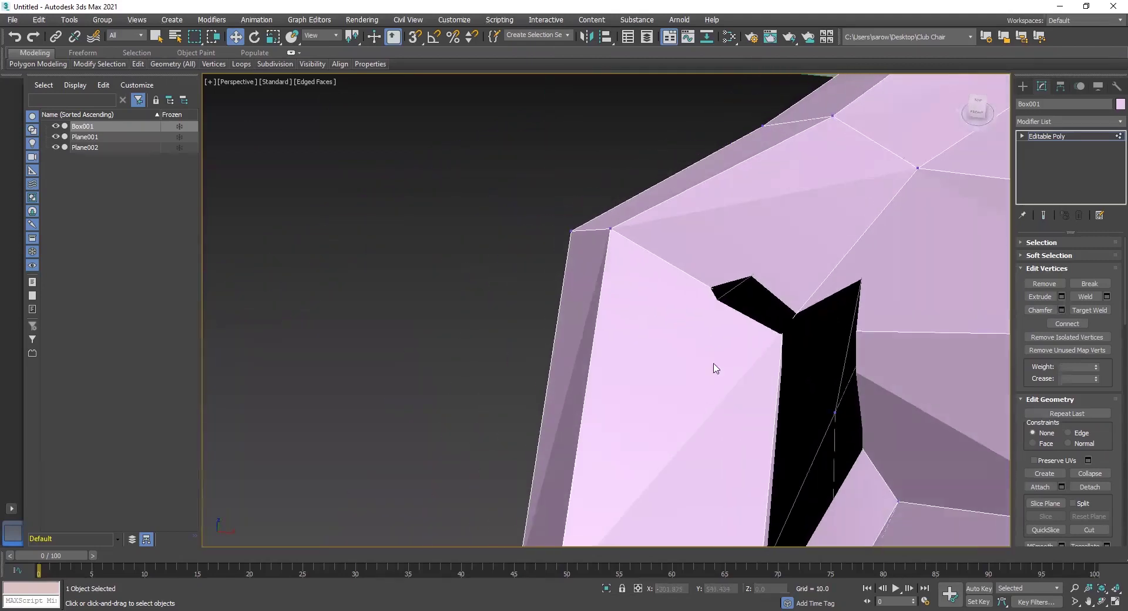
pyautogui.press('F3')
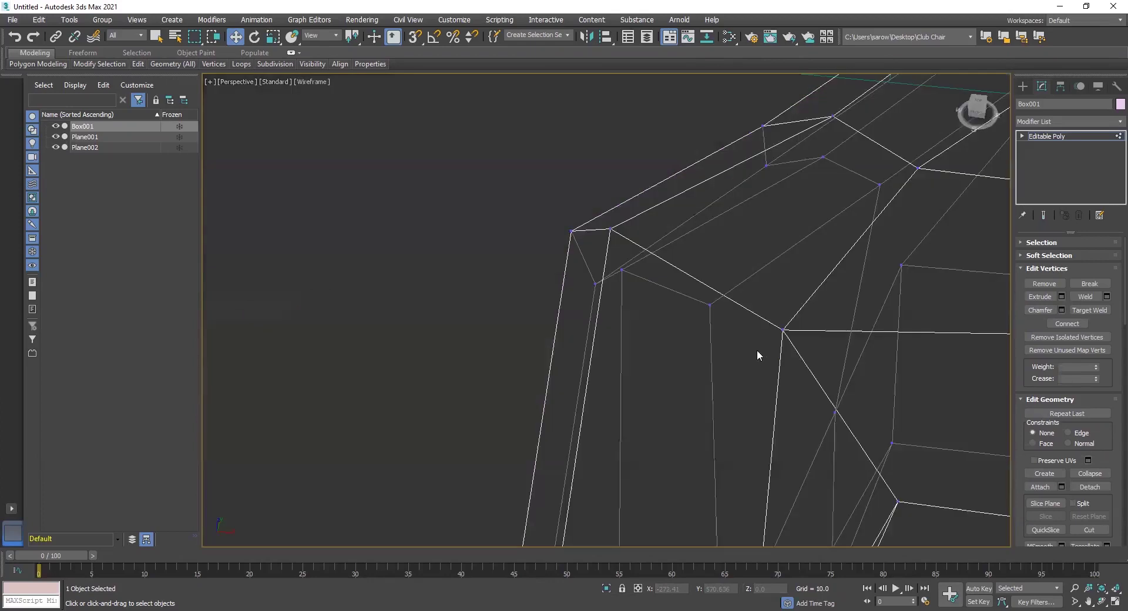
# Step: Return to the shaded display and shift the armrest corner's inner vertex slightly along Y, checking the opening beneath it
pyautogui.click(784, 331)
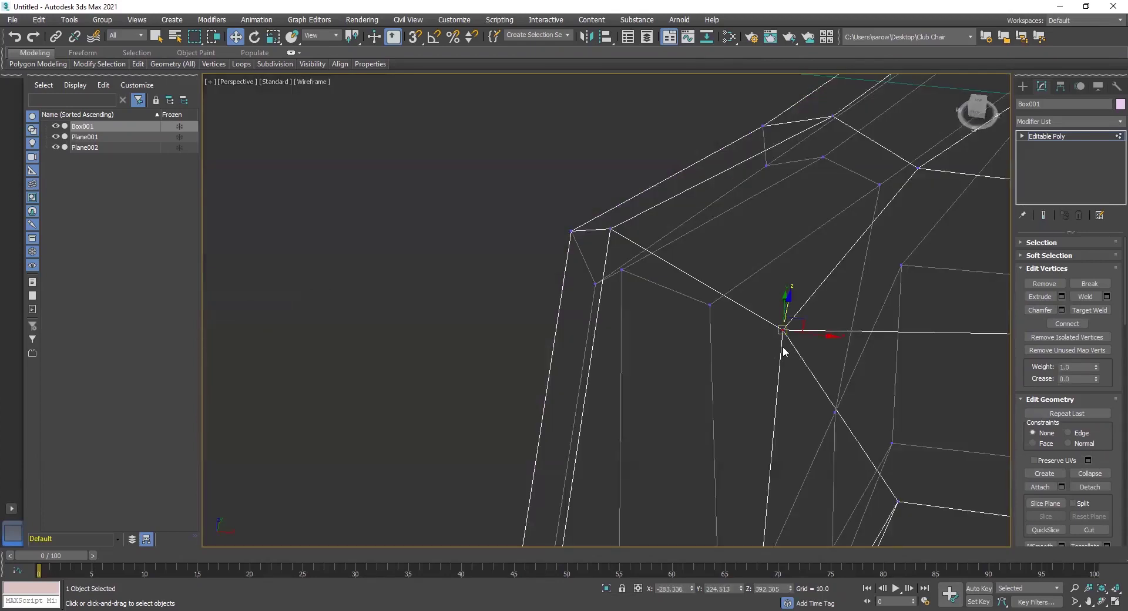
pyautogui.press('F3')
pyautogui.keyDown('alt'); pyautogui.moveTo(855, 373); pyautogui.dragTo(780, 393, button='middle'); pyautogui.keyUp('alt')
pyautogui.moveTo(803, 313); pyautogui.dragTo(785, 313)
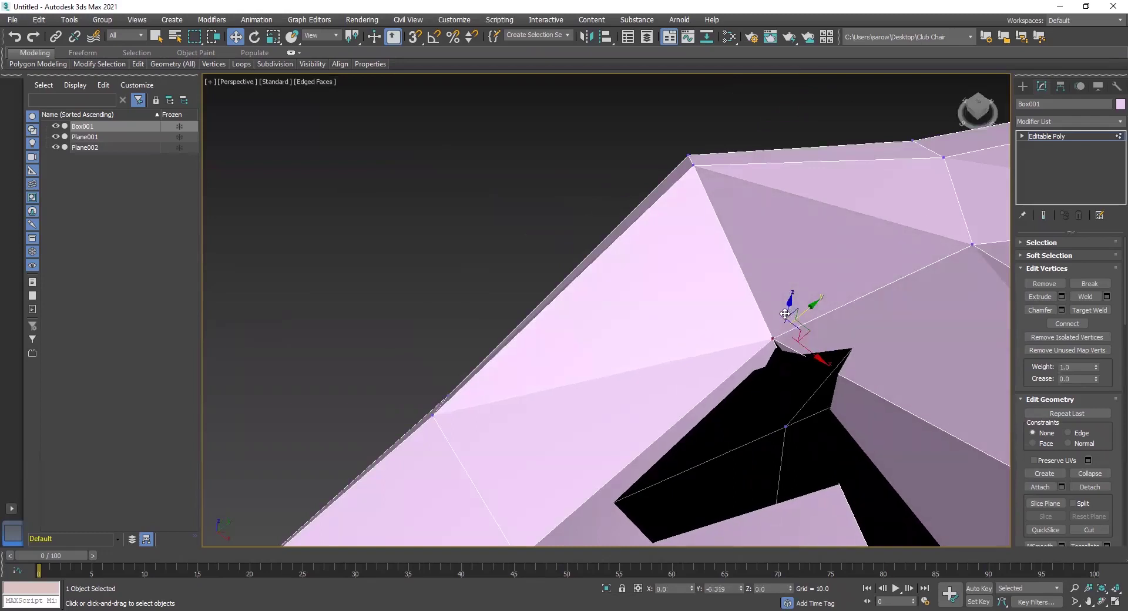
pyautogui.keyDown('alt'); pyautogui.moveTo(780, 397); pyautogui.dragTo(846, 377, button='middle'); pyautogui.keyUp('alt')
pyautogui.keyDown('alt'); pyautogui.moveTo(717, 448); pyautogui.dragTo(739, 422, button='middle'); pyautogui.keyUp('alt')
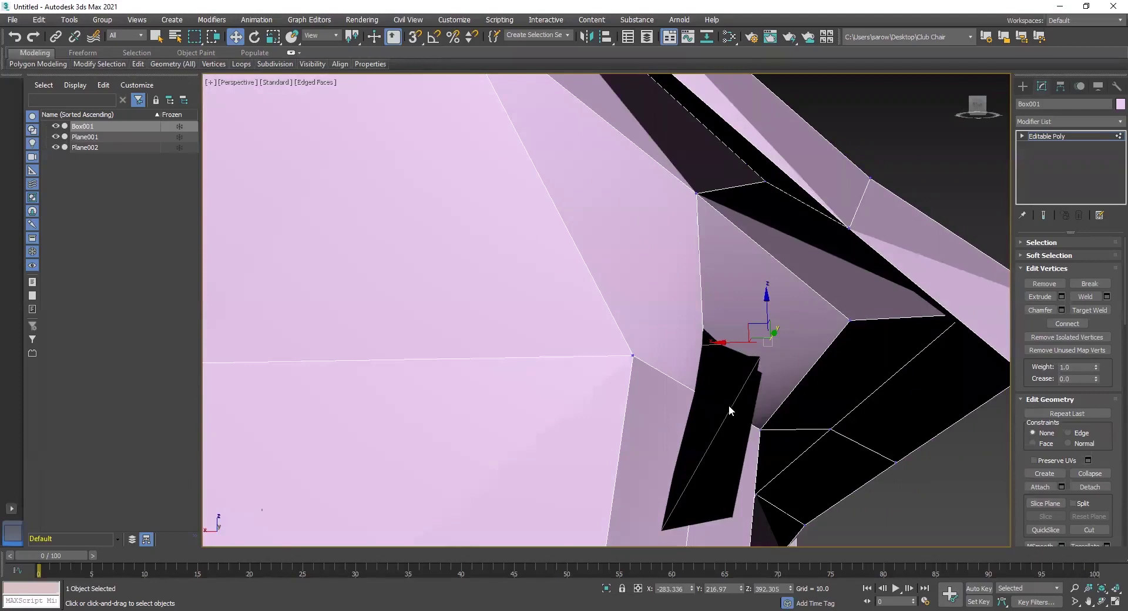
pyautogui.keyDown('alt'); pyautogui.moveTo(858, 491); pyautogui.dragTo(813, 484, button='middle'); pyautogui.keyUp('alt')
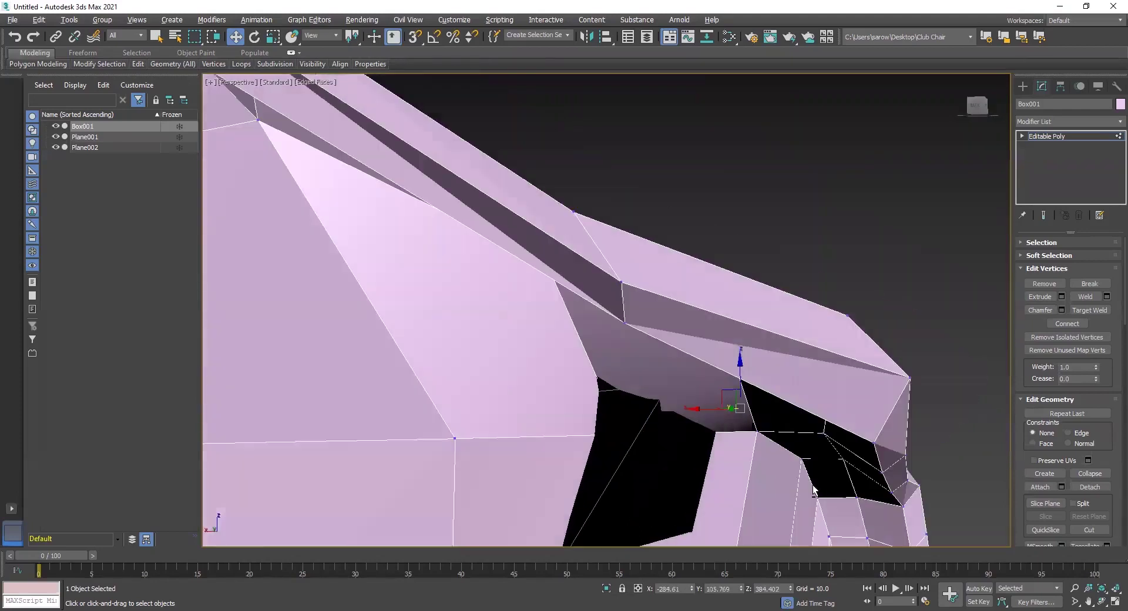
pyautogui.keyDown('alt'); pyautogui.moveTo(724, 548); pyautogui.dragTo(590, 545, button='middle'); pyautogui.keyUp('alt')
pyautogui.keyDown('alt'); pyautogui.moveTo(940, 465); pyautogui.dragTo(951, 383, button='middle'); pyautogui.keyUp('alt')
# Step: Move the vertex inside the armrest corner opening outward along X to -282.775 and along Y to 226.889
pyautogui.click(929, 383)
pyautogui.click(931, 379)
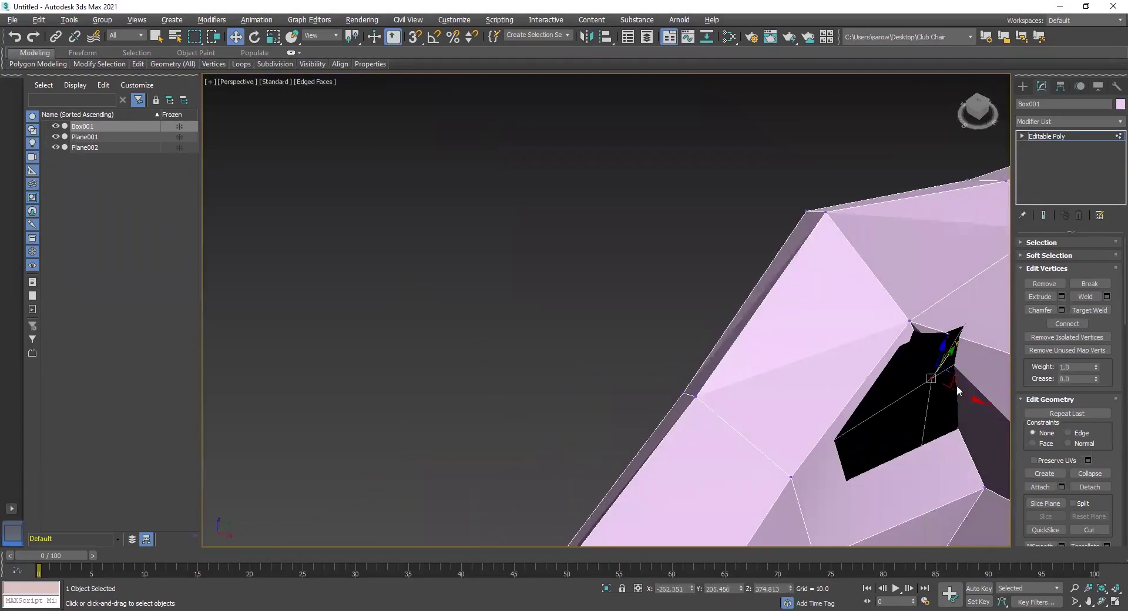
pyautogui.moveTo(977, 395); pyautogui.dragTo(933, 389)
pyautogui.keyDown('alt'); pyautogui.moveTo(826, 448); pyautogui.dragTo(947, 359, button='middle'); pyautogui.keyUp('alt')
pyautogui.keyDown('alt'); pyautogui.moveTo(881, 401); pyautogui.dragTo(862, 371, button='middle'); pyautogui.keyUp('alt')
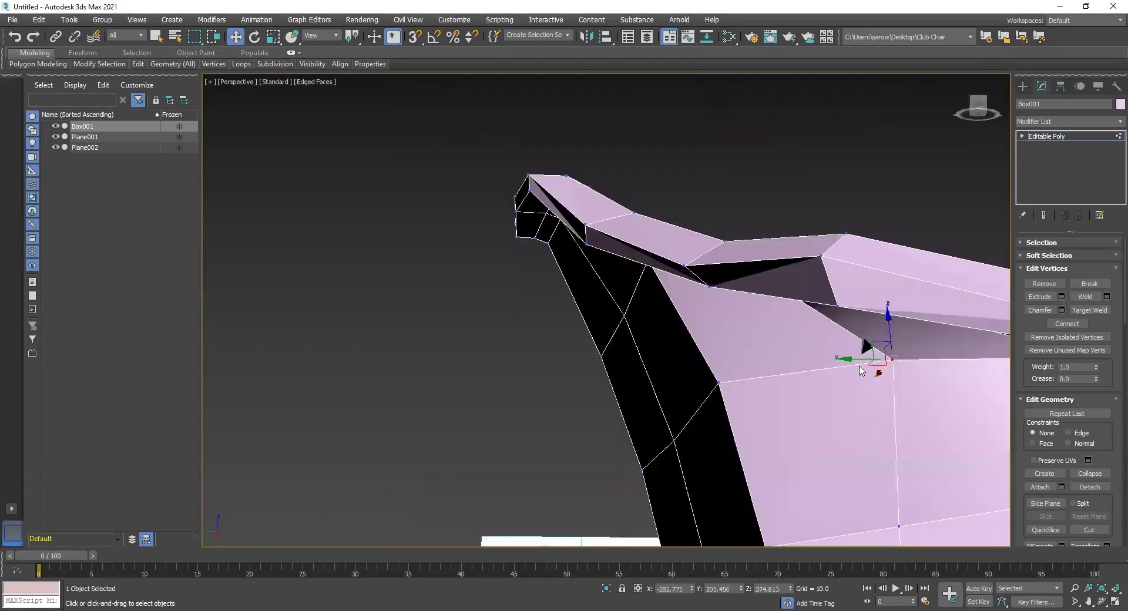
pyautogui.moveTo(849, 360); pyautogui.dragTo(793, 373)
pyautogui.keyDown('alt'); pyautogui.moveTo(792, 374); pyautogui.dragTo(907, 271, button='middle'); pyautogui.keyUp('alt')
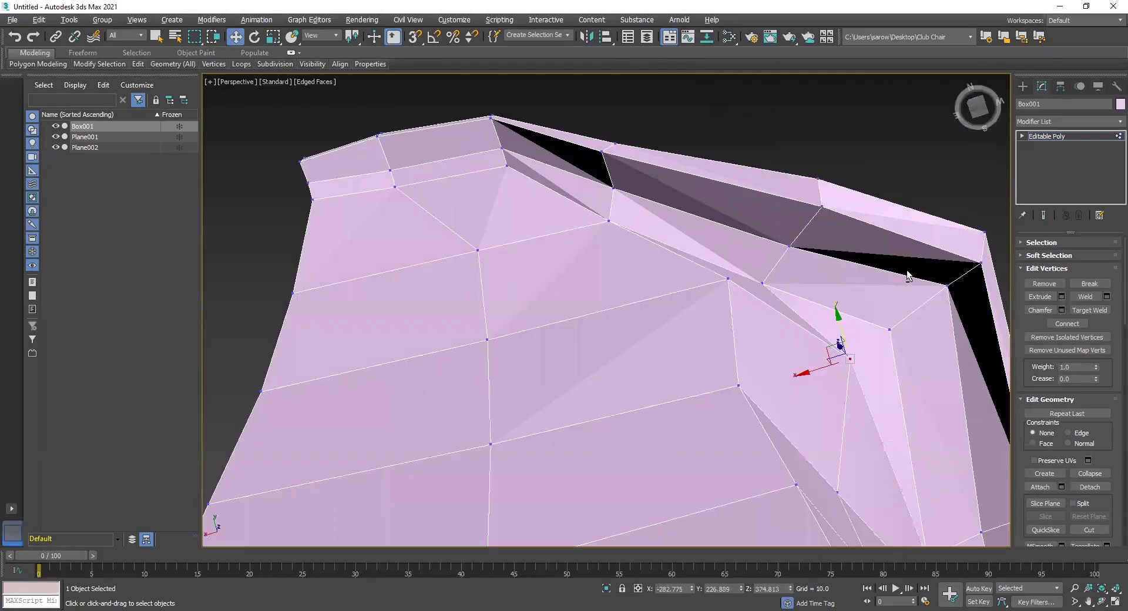
# Step: Reposition the inner backrest vertex just below the rim near the armrest corner along Y, X and Z to smooth the surface
pyautogui.keyDown('alt'); pyautogui.moveTo(921, 319); pyautogui.dragTo(855, 336, button='middle'); pyautogui.keyUp('alt')
pyautogui.click(804, 223)
pyautogui.keyDown('alt'); pyautogui.moveTo(859, 236); pyautogui.dragTo(831, 247, button='middle'); pyautogui.keyUp('alt')
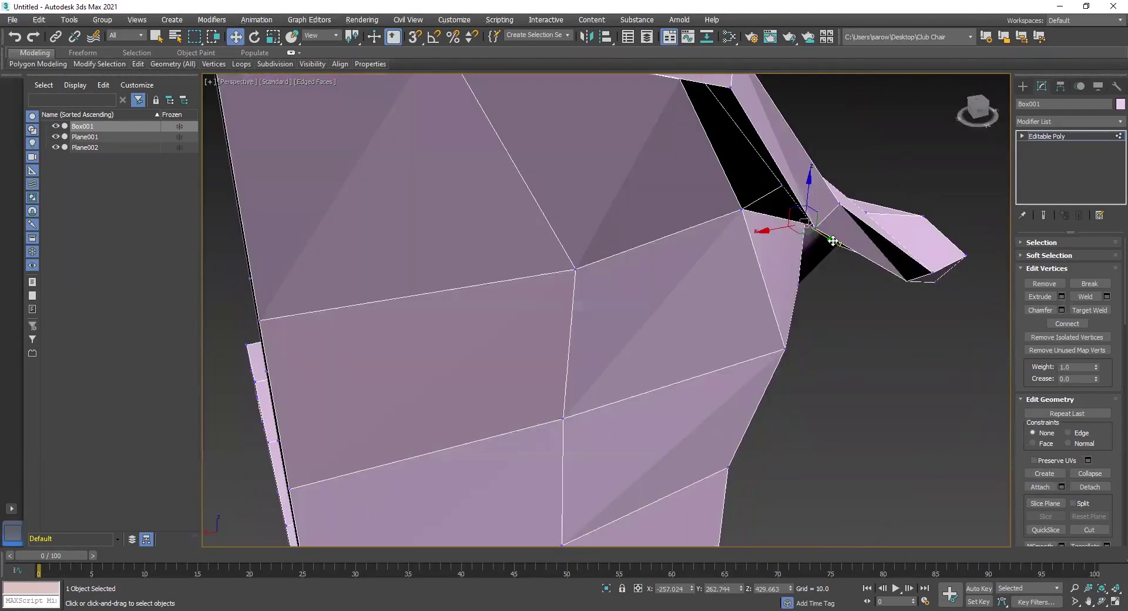
pyautogui.moveTo(832, 241); pyautogui.dragTo(854, 254)
pyautogui.keyDown('alt'); pyautogui.moveTo(762, 181); pyautogui.dragTo(819, 282, button='middle'); pyautogui.keyUp('alt')
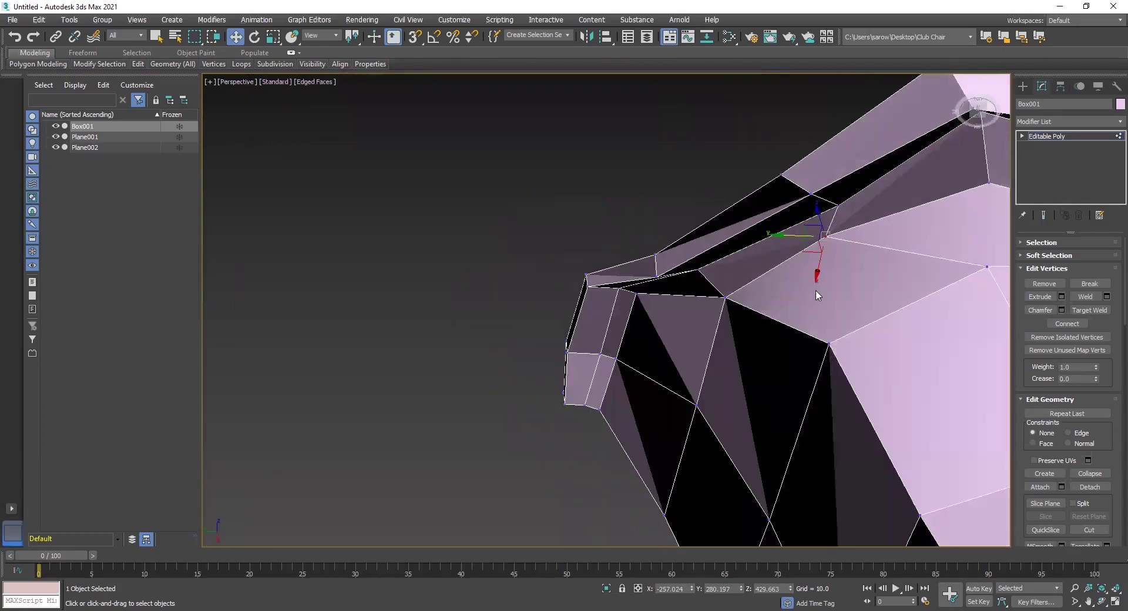
pyautogui.moveTo(817, 272); pyautogui.dragTo(785, 228)
pyautogui.keyDown('alt'); pyautogui.moveTo(817, 242); pyautogui.dragTo(825, 195, button='middle'); pyautogui.keyUp('alt')
pyautogui.moveTo(826, 195); pyautogui.dragTo(833, 214)
pyautogui.moveTo(845, 244); pyautogui.dragTo(846, 256)
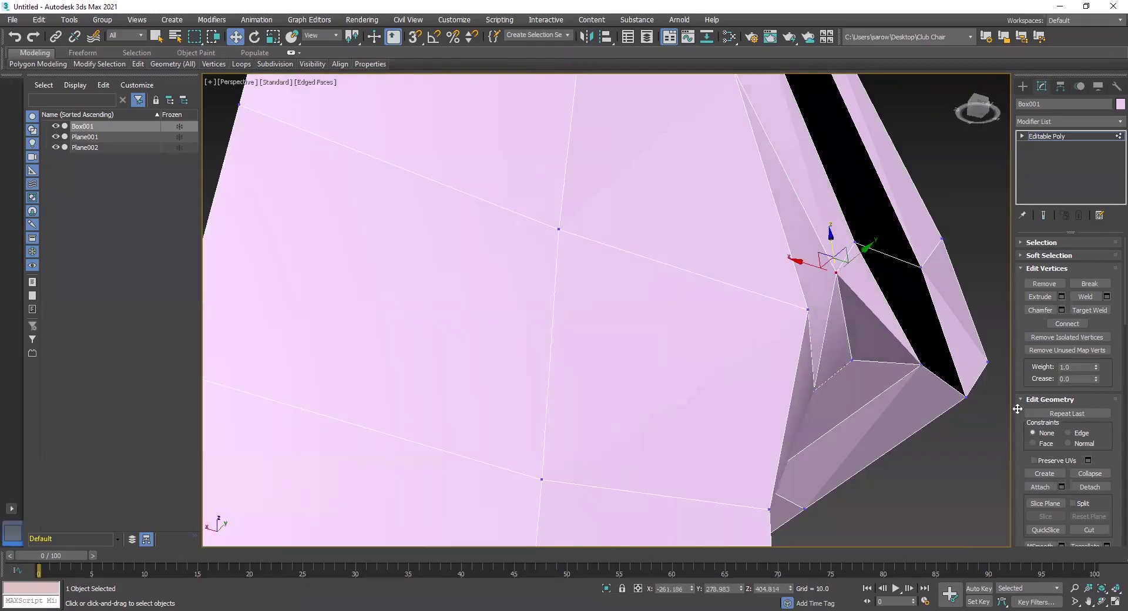
# Step: Fine-tune the same inner backrest vertex's height and sideways position beside the armrest corner
pyautogui.moveTo(1017, 407); pyautogui.dragTo(869, 367, button='middle')
pyautogui.keyDown('alt'); pyautogui.moveTo(714, 320); pyautogui.dragTo(790, 360, button='middle'); pyautogui.keyUp('alt')
pyautogui.scroll(-3, 821, 381)
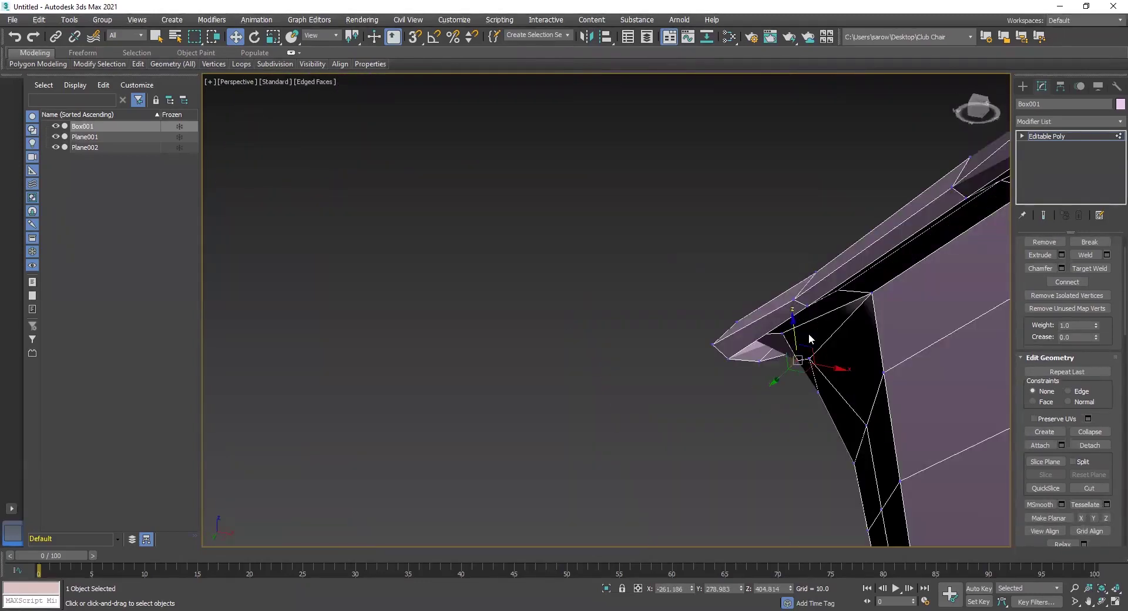
pyautogui.moveTo(794, 330); pyautogui.dragTo(794, 317)
pyautogui.keyDown('alt'); pyautogui.moveTo(794, 320); pyautogui.dragTo(799, 353, button='middle'); pyautogui.keyUp('alt')
pyautogui.moveTo(794, 352); pyautogui.dragTo(849, 331)
pyautogui.keyDown('alt'); pyautogui.moveTo(910, 333); pyautogui.dragTo(758, 308, button='middle'); pyautogui.keyUp('alt')
# Step: Select the neighbouring vertex under the rim, adjust it along X, lower it about 13 units and shift it along Y
pyautogui.click(778, 311)
pyautogui.click(770, 303)
pyautogui.moveTo(741, 308); pyautogui.dragTo(737, 311)
pyautogui.keyDown('alt'); pyautogui.moveTo(738, 311); pyautogui.dragTo(778, 272, button='middle'); pyautogui.keyUp('alt')
pyautogui.moveTo(778, 273); pyautogui.dragTo(784, 276)
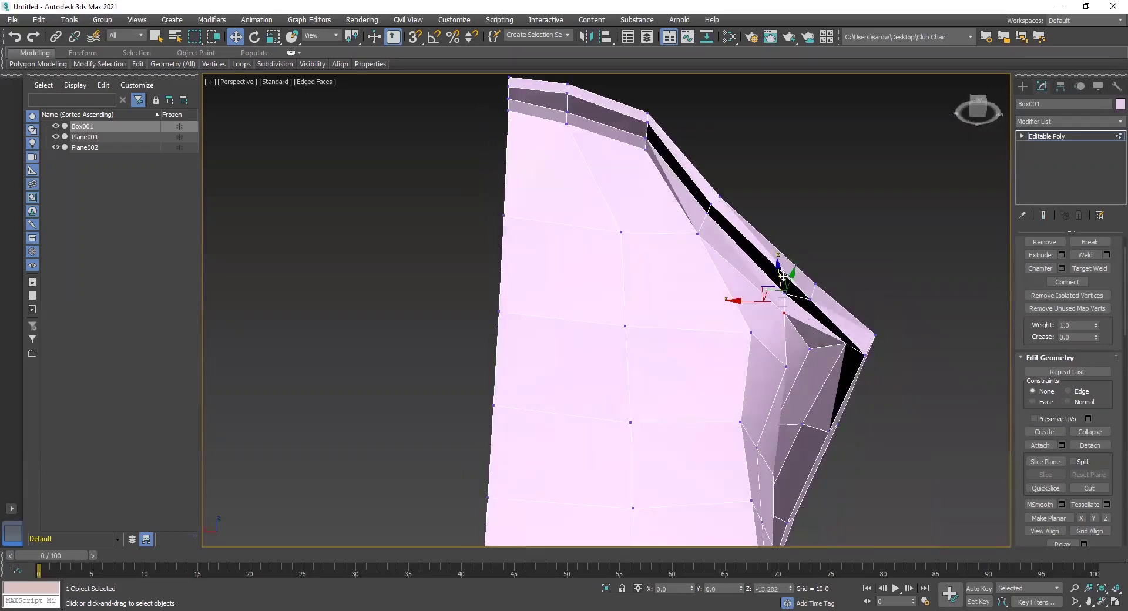
pyautogui.keyDown('alt'); pyautogui.moveTo(900, 376); pyautogui.dragTo(854, 305, button='middle'); pyautogui.keyUp('alt')
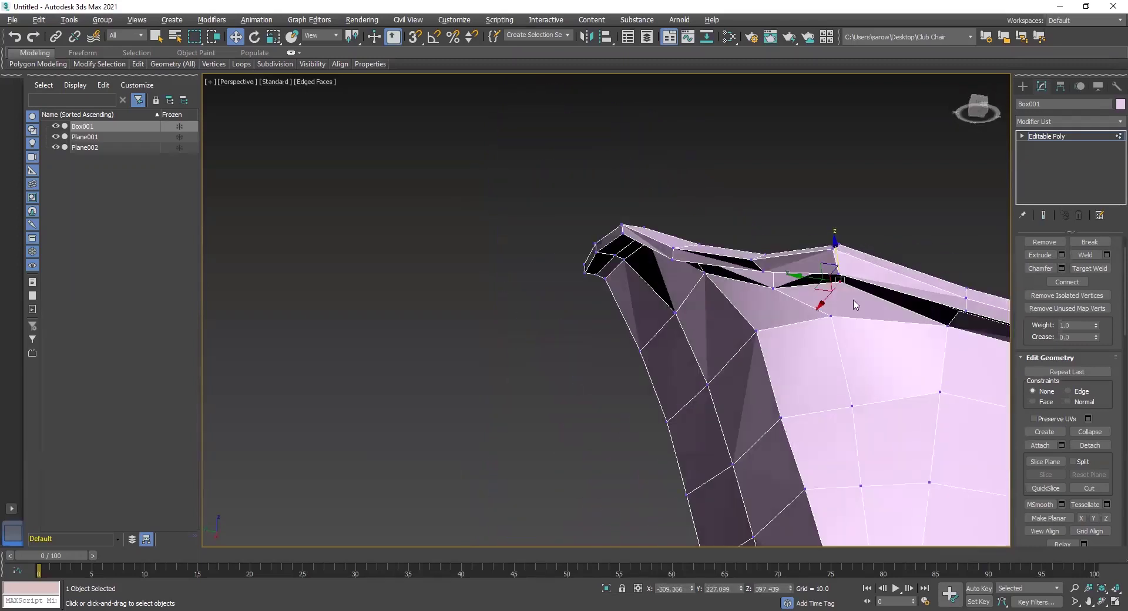
pyautogui.moveTo(802, 277); pyautogui.dragTo(854, 260)
# Step: Move the inner rim vertex at the armrest corner inward along X by about 15 units
pyautogui.keyDown('alt'); pyautogui.moveTo(855, 261); pyautogui.dragTo(893, 274, button='middle'); pyautogui.keyUp('alt')
pyautogui.click(897, 262)
pyautogui.moveTo(837, 269); pyautogui.dragTo(831, 271)
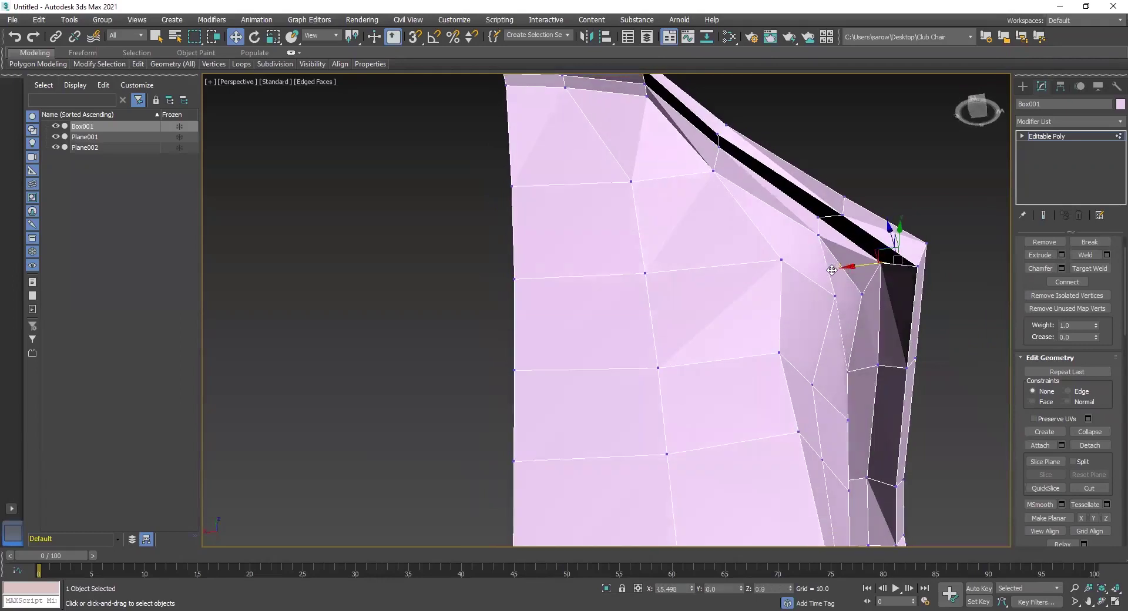
pyautogui.moveTo(792, 262); pyautogui.dragTo(808, 407, button='middle')
pyautogui.keyDown('alt'); pyautogui.moveTo(808, 407); pyautogui.dragTo(834, 242, button='middle'); pyautogui.keyUp('alt')
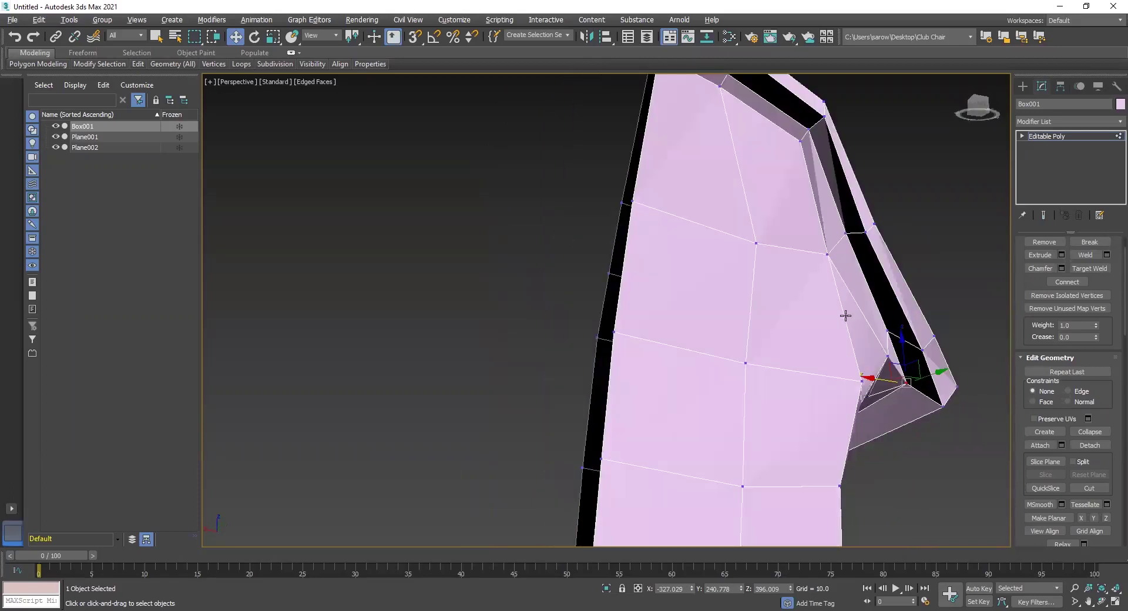
# Step: Nudge the inner armrest corner vertex sideways and lower the vertex in the recess beneath it slightly along Z
pyautogui.keyDown('alt'); pyautogui.moveTo(845, 316); pyautogui.dragTo(784, 333, button='middle'); pyautogui.keyUp('alt')
pyautogui.click(804, 408)
pyautogui.keyDown('alt'); pyautogui.moveTo(805, 407); pyautogui.dragTo(734, 402, button='middle'); pyautogui.keyUp('alt')
pyautogui.moveTo(746, 400); pyautogui.dragTo(735, 400)
pyautogui.keyDown('alt'); pyautogui.moveTo(736, 401); pyautogui.dragTo(875, 425, button='middle'); pyautogui.keyUp('alt')
pyautogui.click(879, 402)
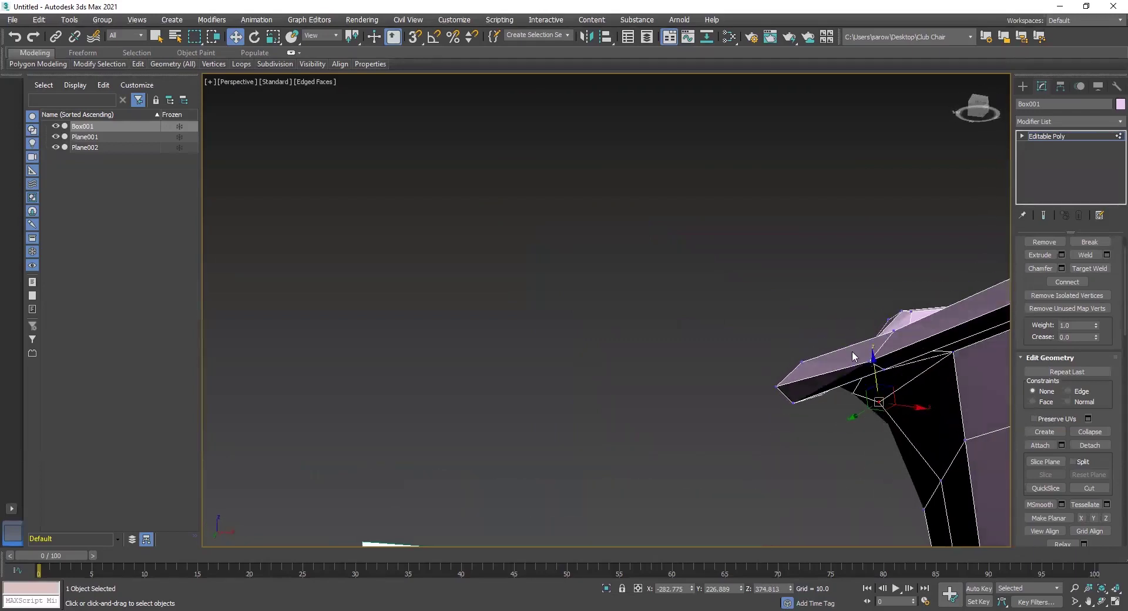
pyautogui.moveTo(873, 366); pyautogui.dragTo(873, 372)
pyautogui.keyDown('alt'); pyautogui.moveTo(909, 414); pyautogui.dragTo(786, 208, button='middle'); pyautogui.keyUp('alt')
# Step: Shift the inner side panel's vertex outward along X to -237.203 and raise the vertex above the remaining opening about 12.5 units
pyautogui.click(774, 202)
pyautogui.click(774, 202)
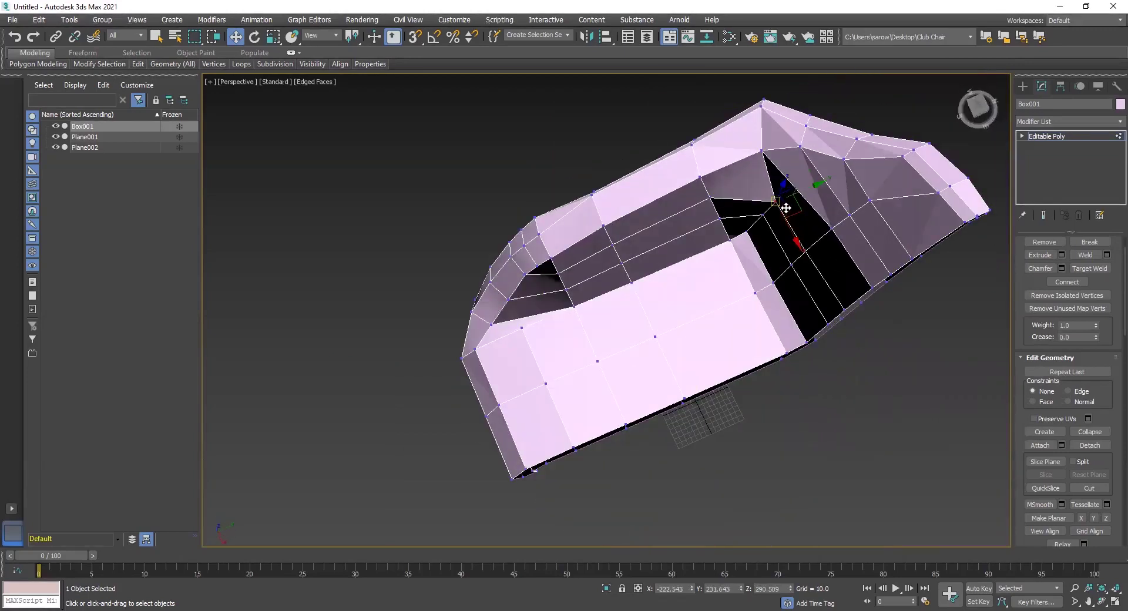
pyautogui.moveTo(799, 241); pyautogui.dragTo(792, 236)
pyautogui.scroll(5, 792, 237)
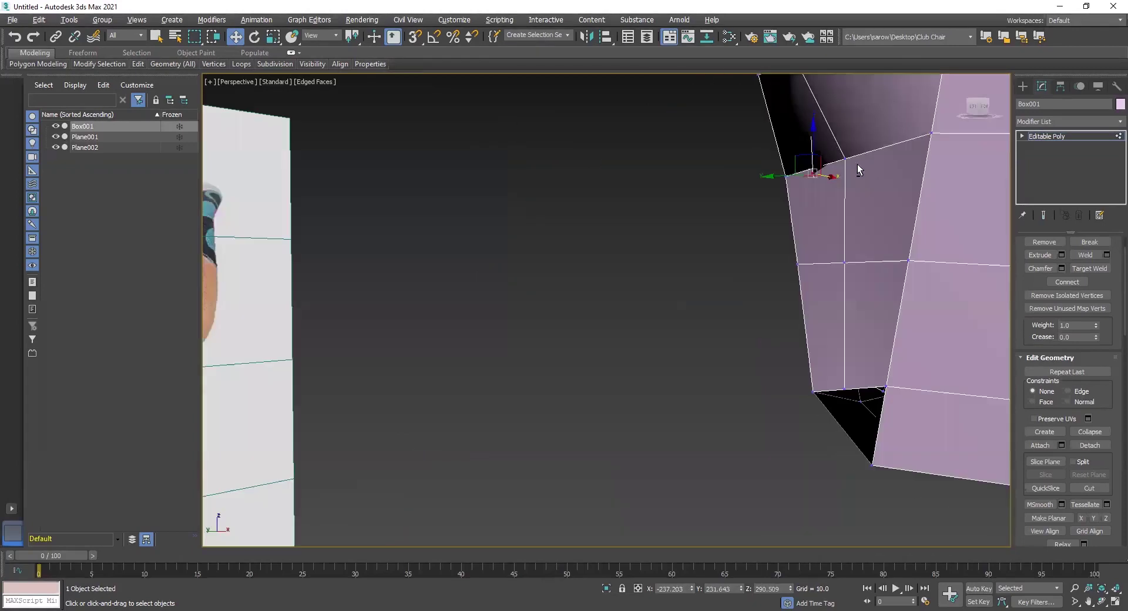
pyautogui.keyDown('alt'); pyautogui.moveTo(858, 164); pyautogui.dragTo(811, 164, button='middle'); pyautogui.keyUp('alt')
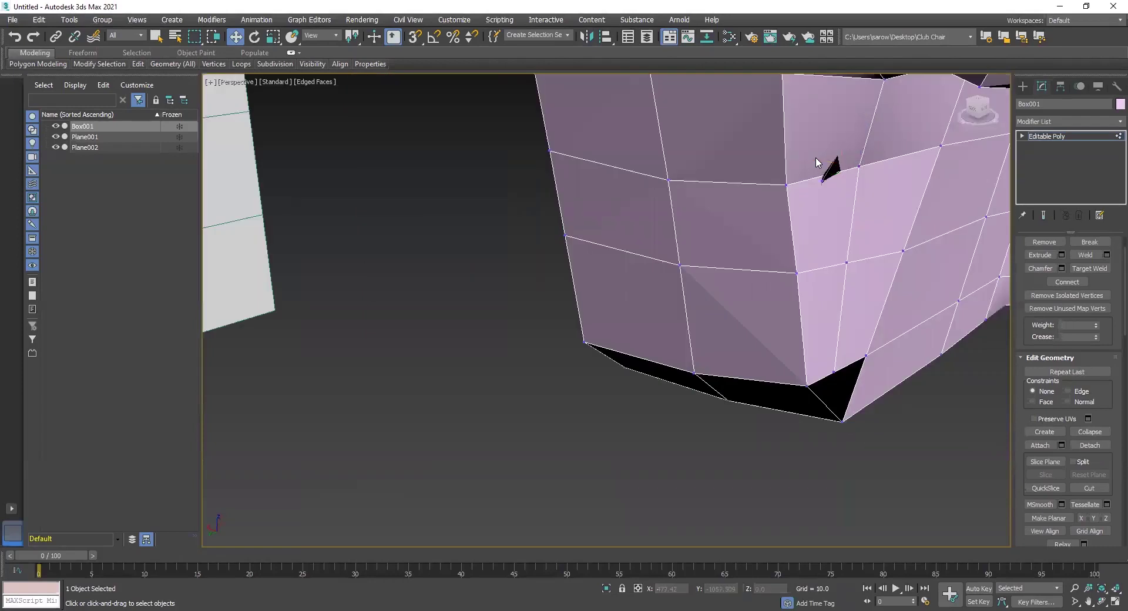
pyautogui.keyDown('alt'); pyautogui.moveTo(819, 161); pyautogui.dragTo(712, 218, button='middle'); pyautogui.keyUp('alt')
pyautogui.moveTo(712, 210); pyautogui.dragTo(714, 140)
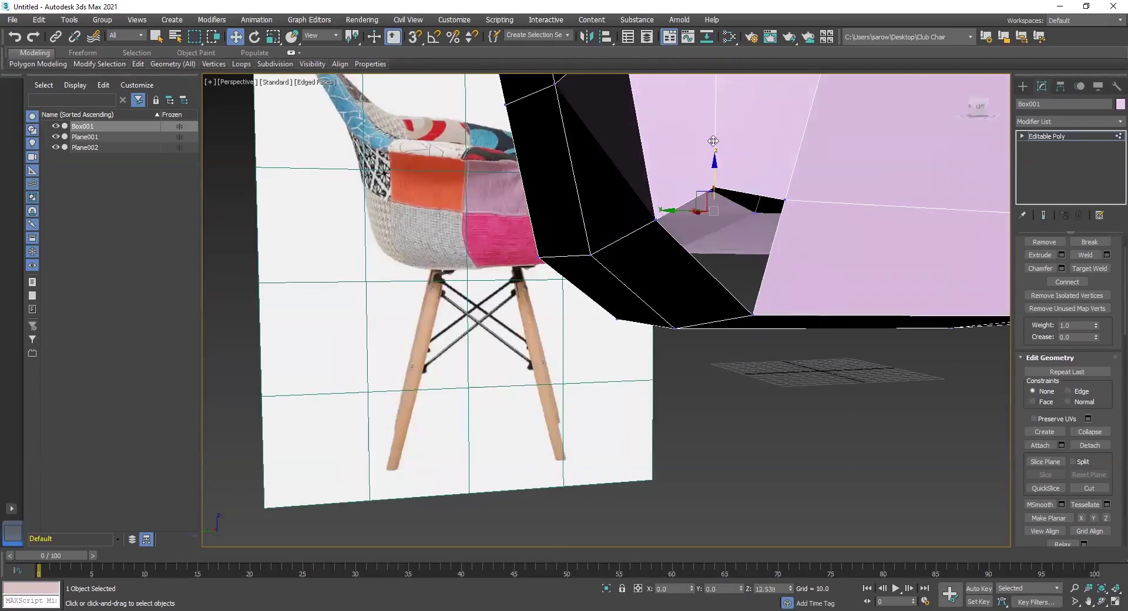
# Step: Bridge the two facing border edges of the remaining opening between the side panel and the seat
pyautogui.press('2')
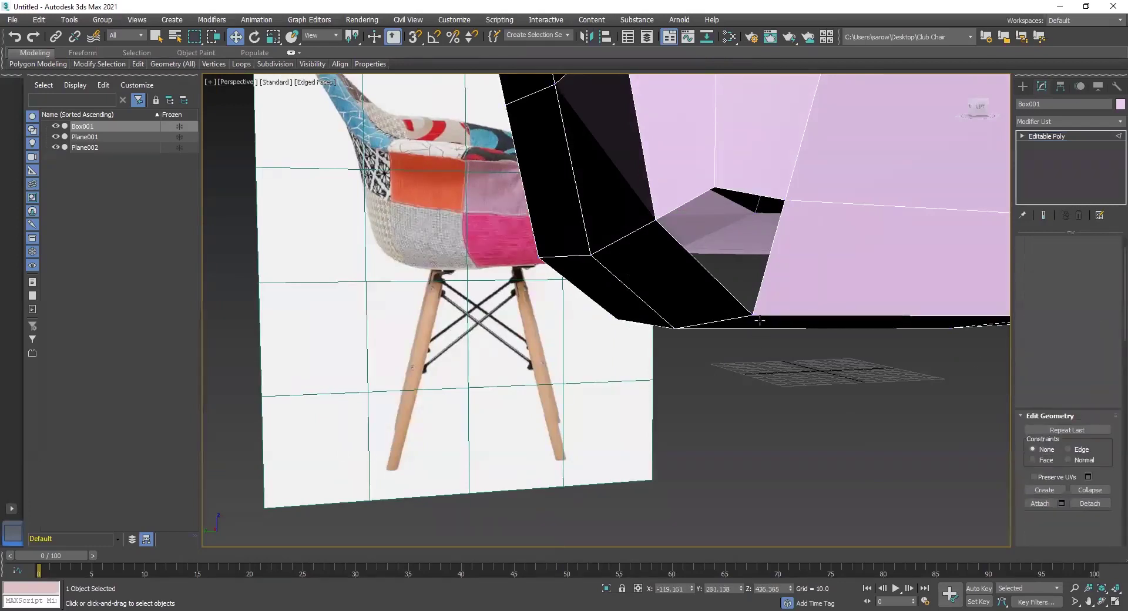
pyautogui.click(719, 286)
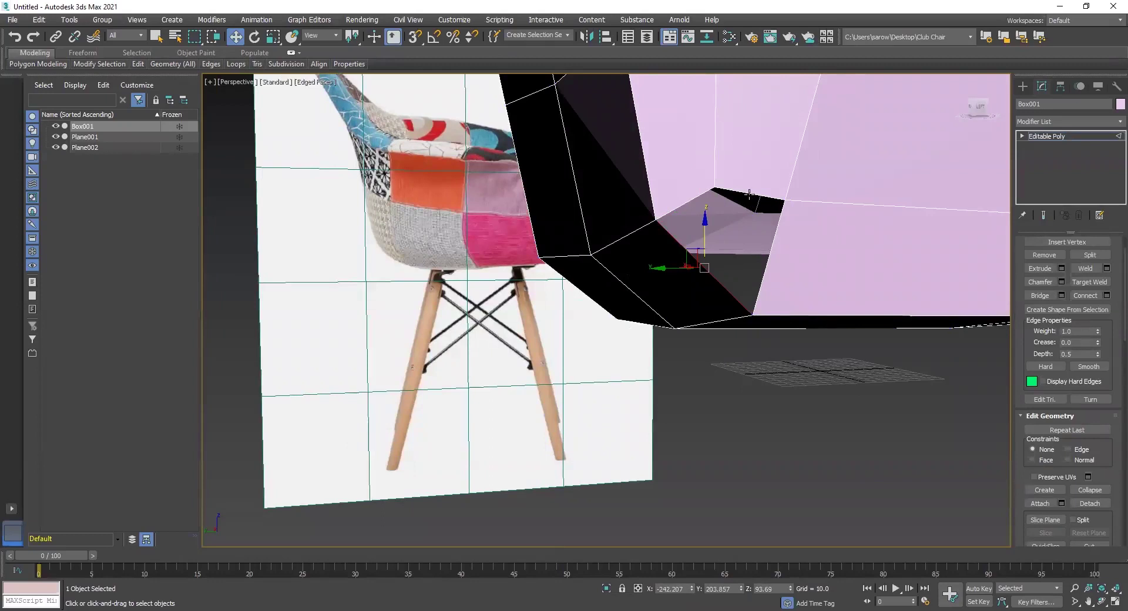
pyautogui.click(749, 192)
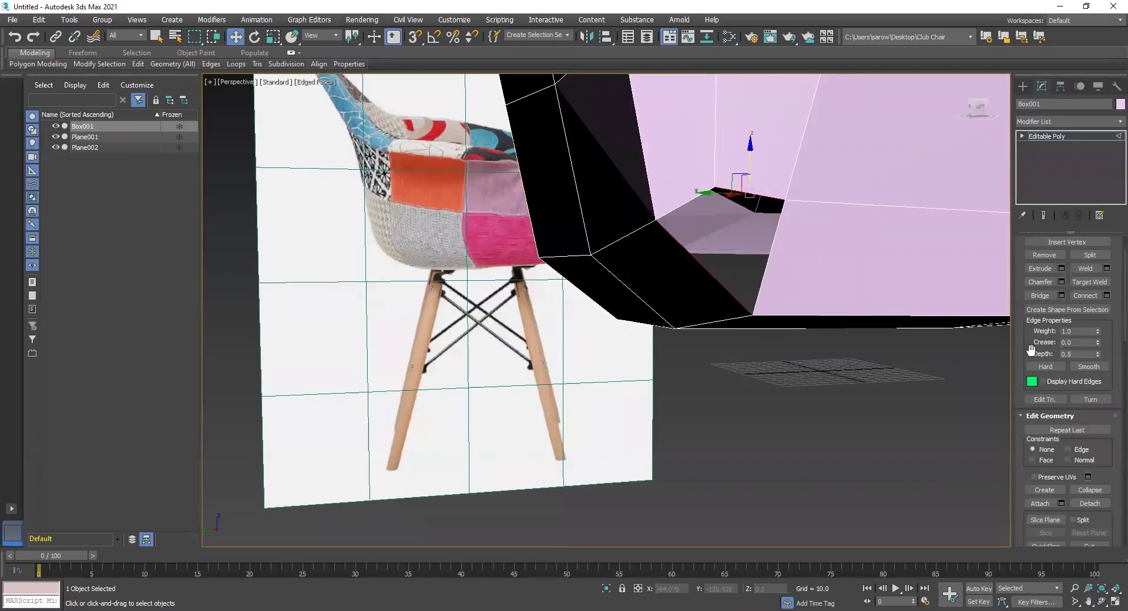
pyautogui.click(1040, 296)
pyautogui.keyDown('alt'); pyautogui.moveTo(880, 241); pyautogui.dragTo(1066, 132, button='middle'); pyautogui.keyUp('alt')
pyautogui.scroll(-3, 878, 270)
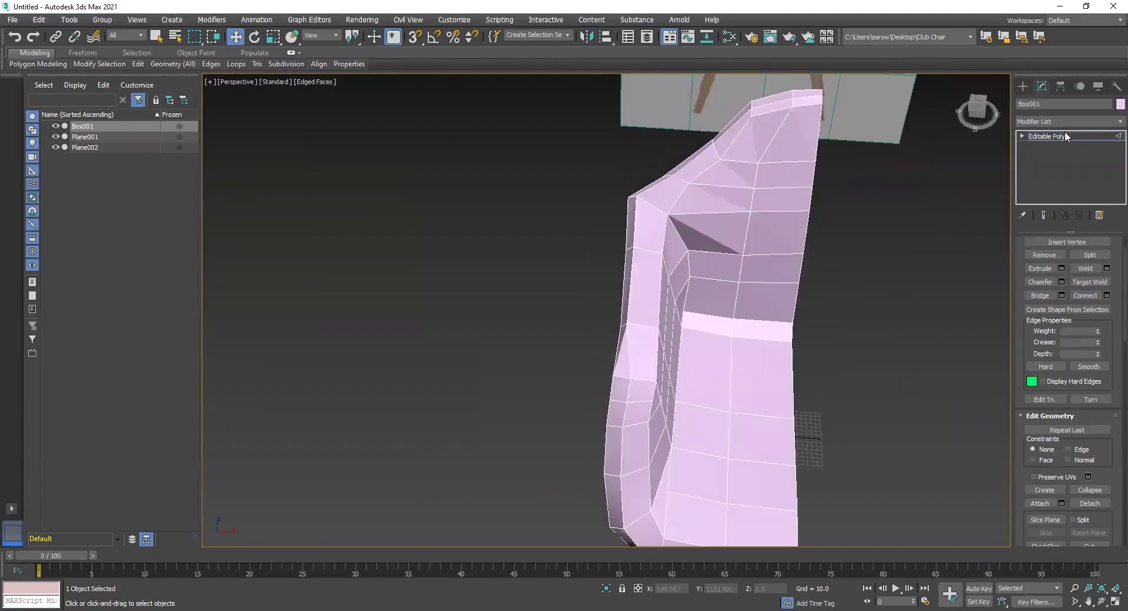
# Step: Leave edge editing and add a Symmetry modifier to the half shell with its mirror axis set to Z
pyautogui.click(1066, 136)
pyautogui.keyDown('alt'); pyautogui.moveTo(702, 347); pyautogui.dragTo(644, 267, button='middle'); pyautogui.keyUp('alt')
pyautogui.keyDown('alt'); pyautogui.moveTo(703, 319); pyautogui.dragTo(718, 329, button='middle'); pyautogui.keyUp('alt')
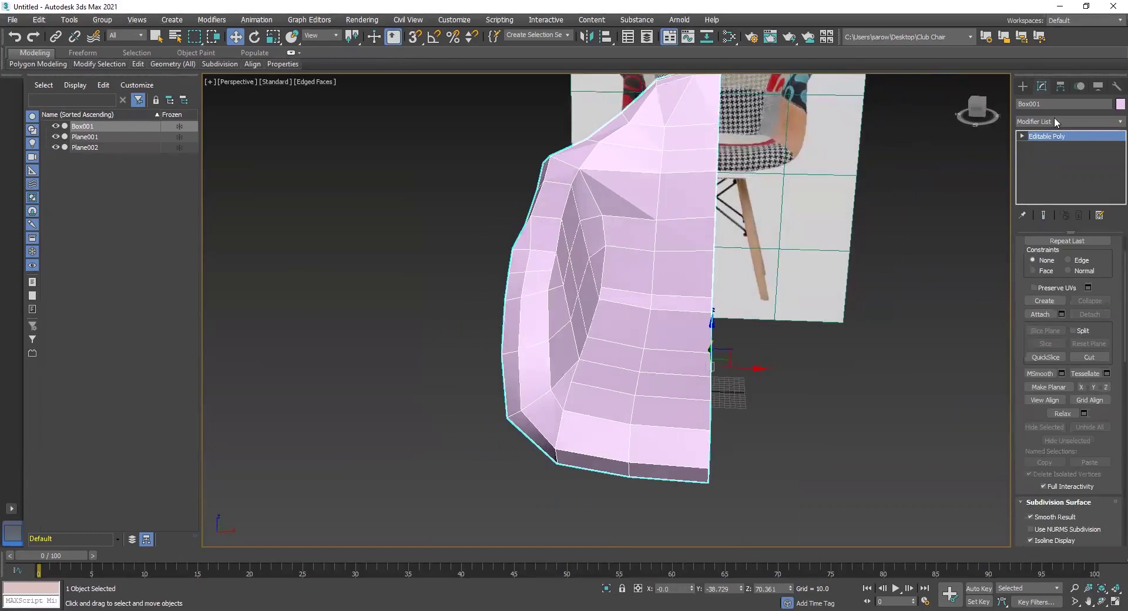
pyautogui.click(1054, 121)
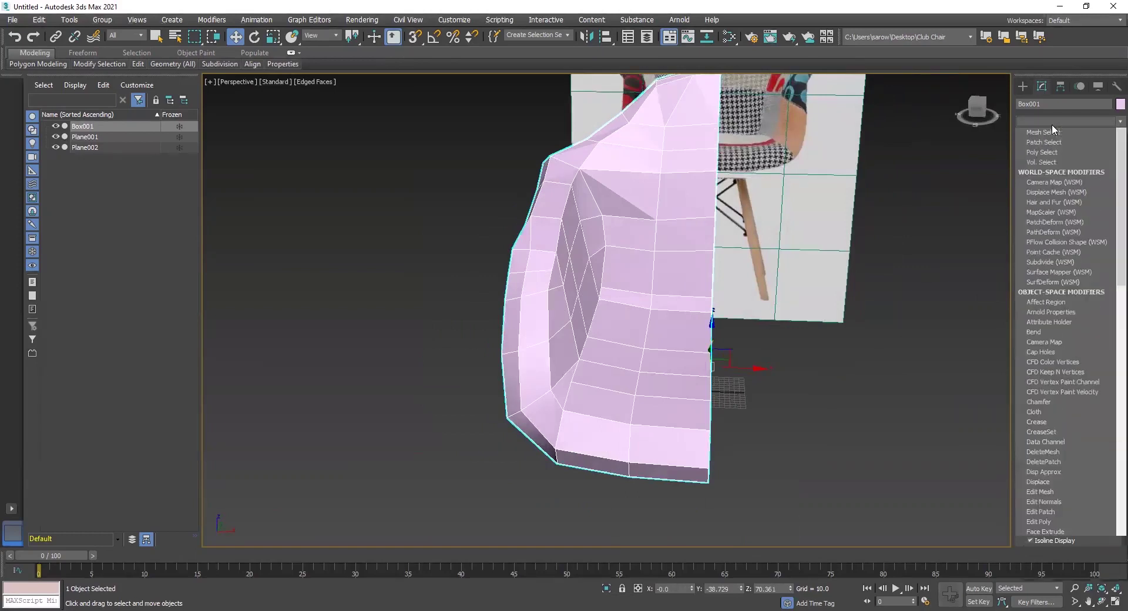
pyautogui.write('sym')
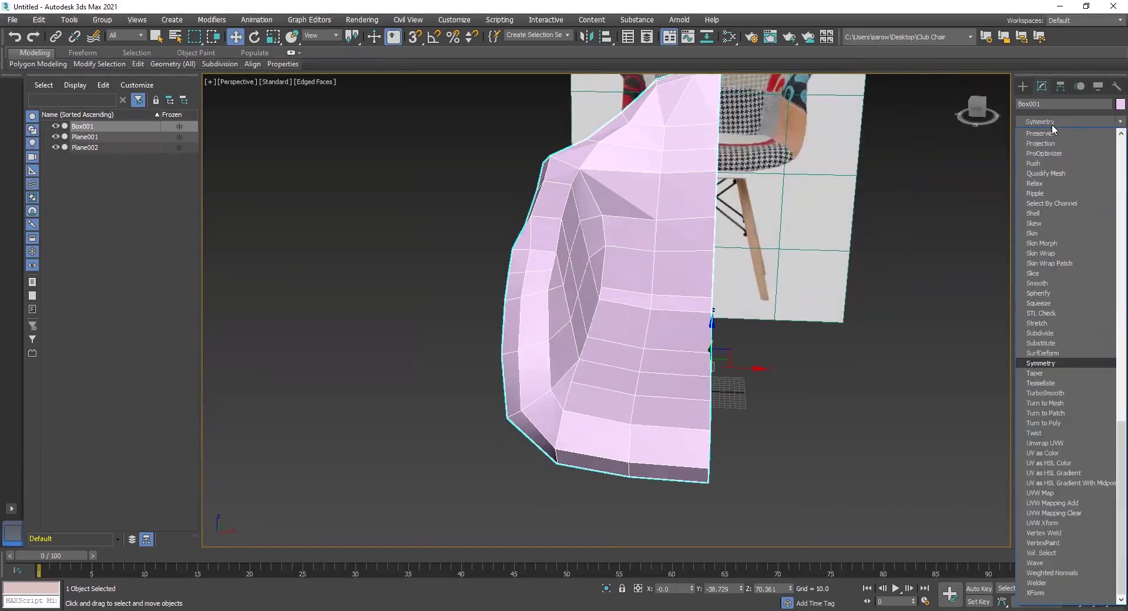
pyautogui.click(1062, 362)
pyautogui.keyDown('alt'); pyautogui.moveTo(802, 378); pyautogui.dragTo(735, 447, button='middle'); pyautogui.keyUp('alt')
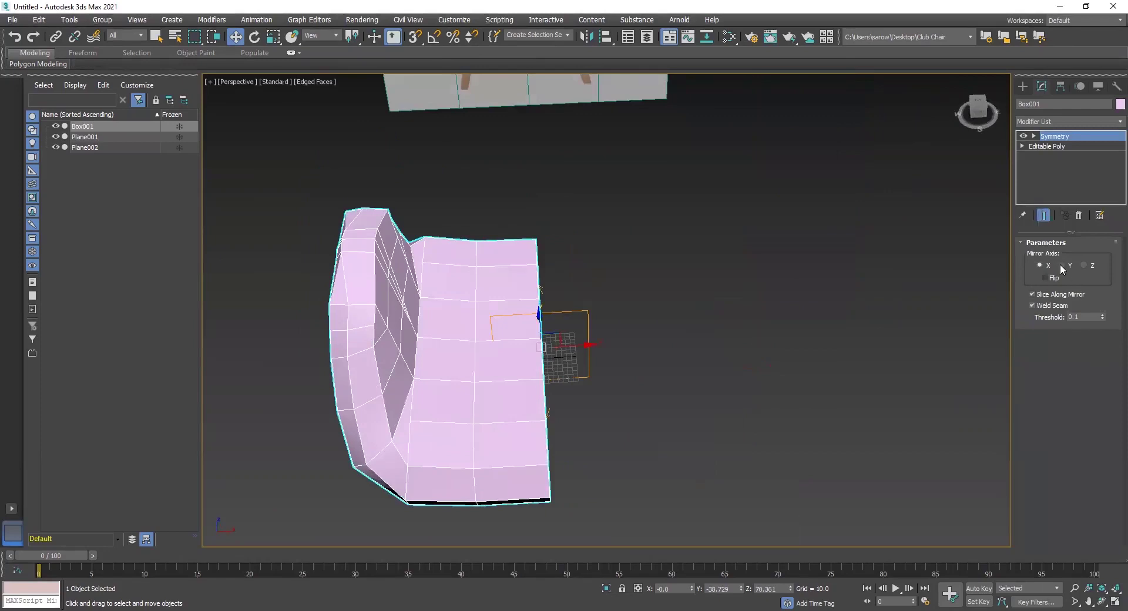
pyautogui.click(1062, 267)
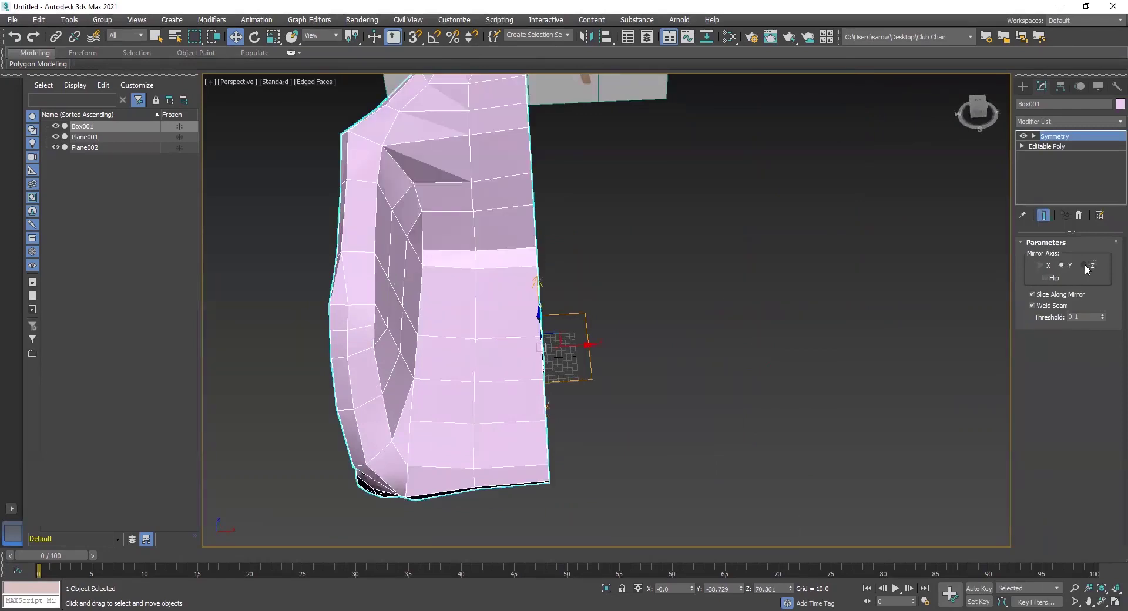
pyautogui.click(1084, 266)
# Step: Examine the mirrored shell's interior from several angles and add a TurboSmooth modifier on top of the symmetry
pyautogui.keyDown('alt'); pyautogui.moveTo(571, 390); pyautogui.dragTo(654, 346, button='middle'); pyautogui.keyUp('alt')
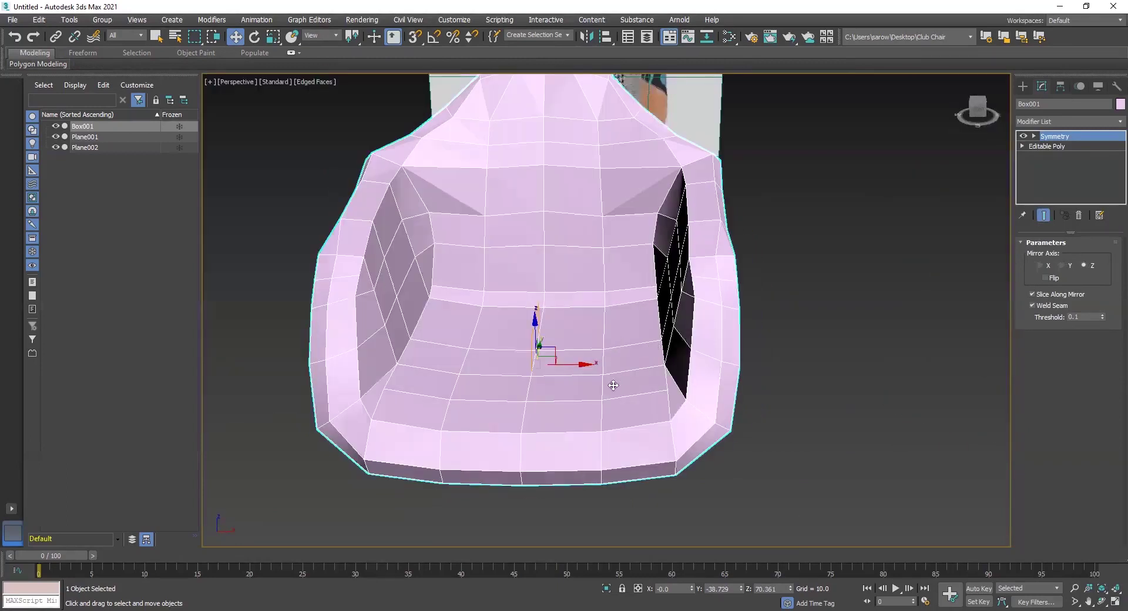
pyautogui.keyDown('alt'); pyautogui.moveTo(614, 385); pyautogui.dragTo(663, 356, button='middle'); pyautogui.keyUp('alt')
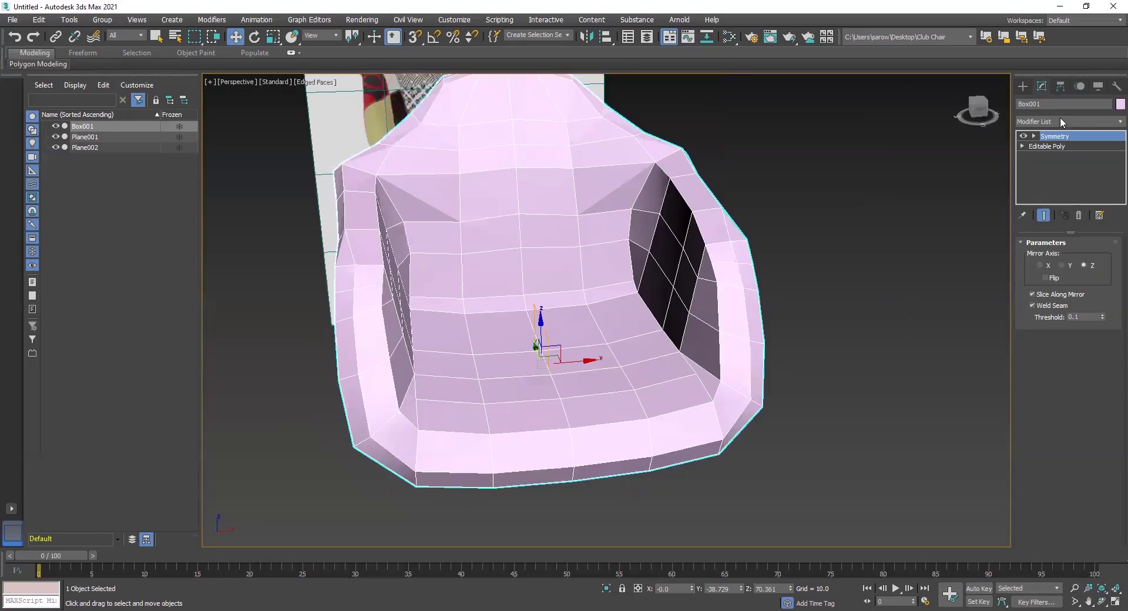
pyautogui.keyDown('alt'); pyautogui.moveTo(562, 297); pyautogui.dragTo(619, 342, button='middle'); pyautogui.keyUp('alt')
pyautogui.keyDown('alt'); pyautogui.moveTo(704, 274); pyautogui.dragTo(438, 227, button='middle'); pyautogui.keyUp('alt')
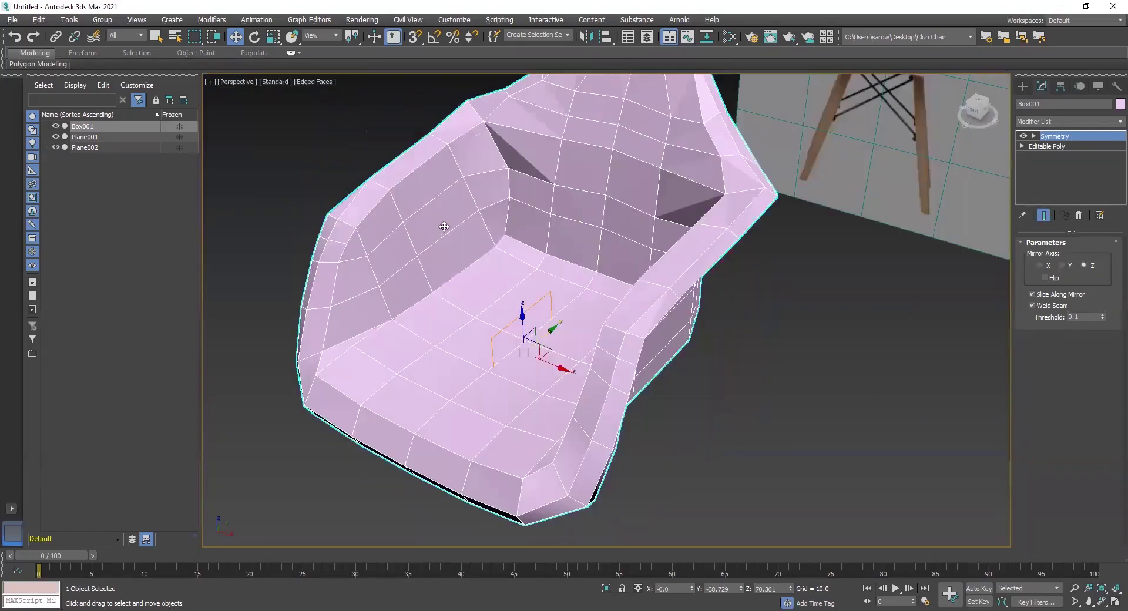
pyautogui.click(1076, 122)
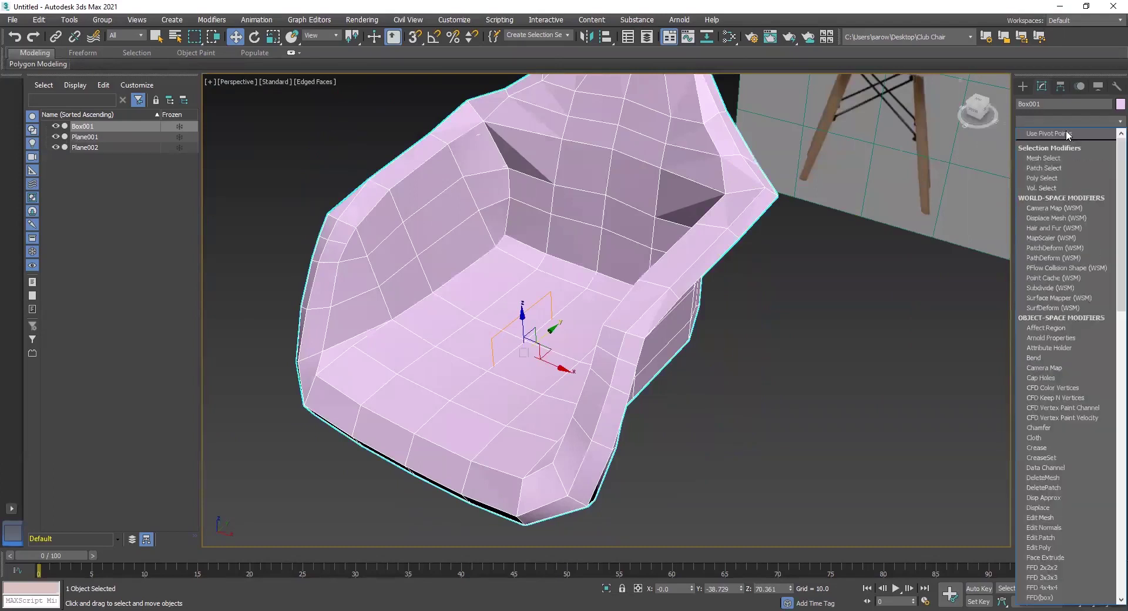
pyautogui.write('tu')
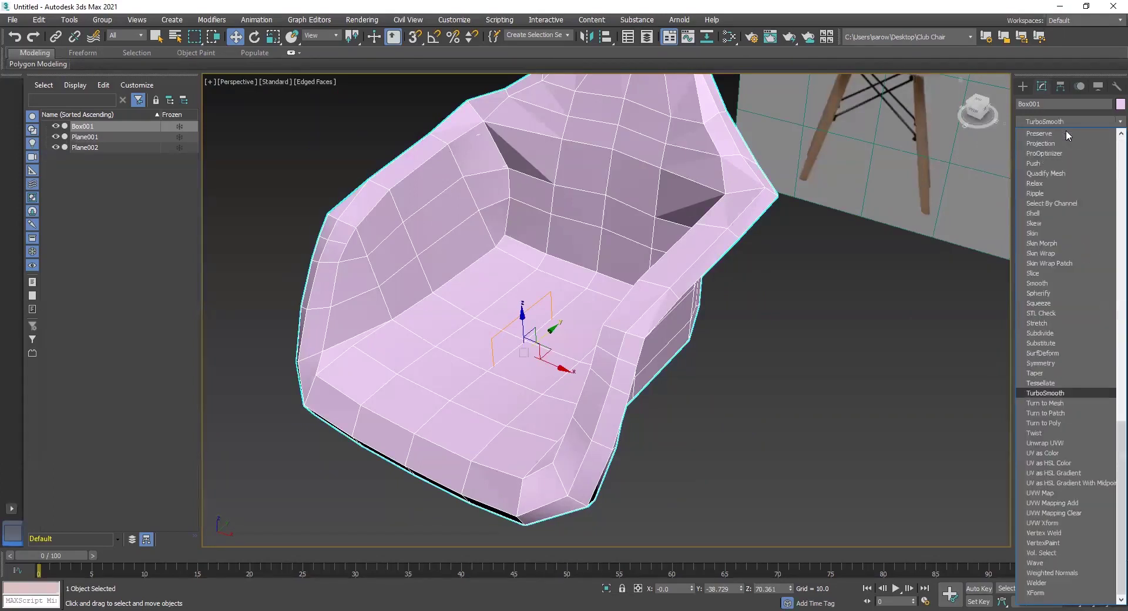
pyautogui.click(1076, 392)
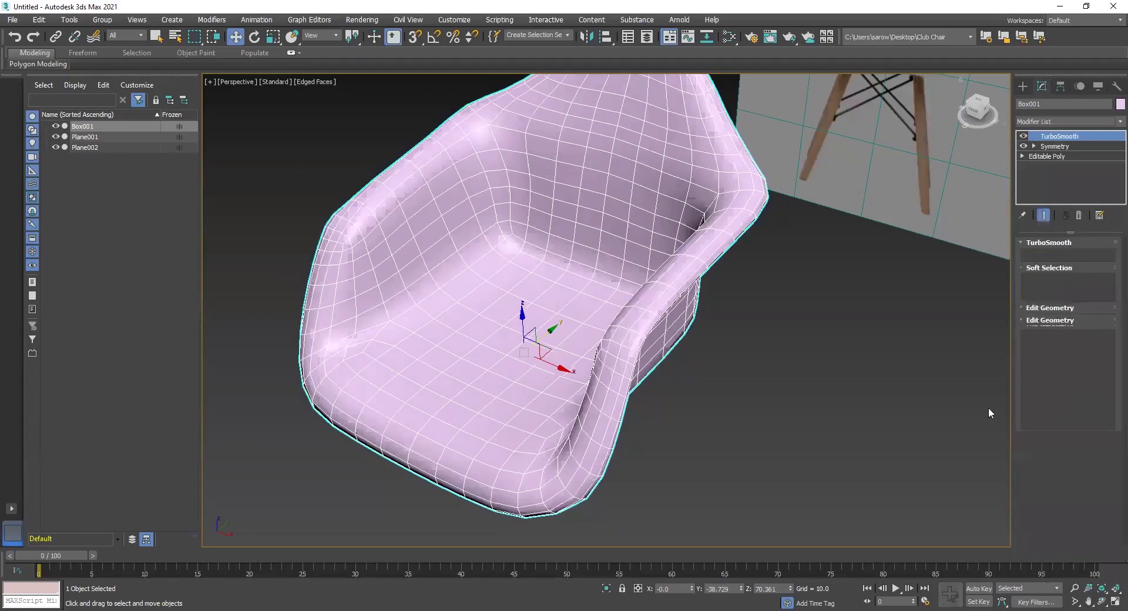
# Step: Deselect the shell, hide its edge overlay and examine the smoothed seat and armrests from the front
pyautogui.keyDown('alt'); pyautogui.moveTo(301, 296); pyautogui.dragTo(316, 297, button='middle'); pyautogui.keyUp('alt')
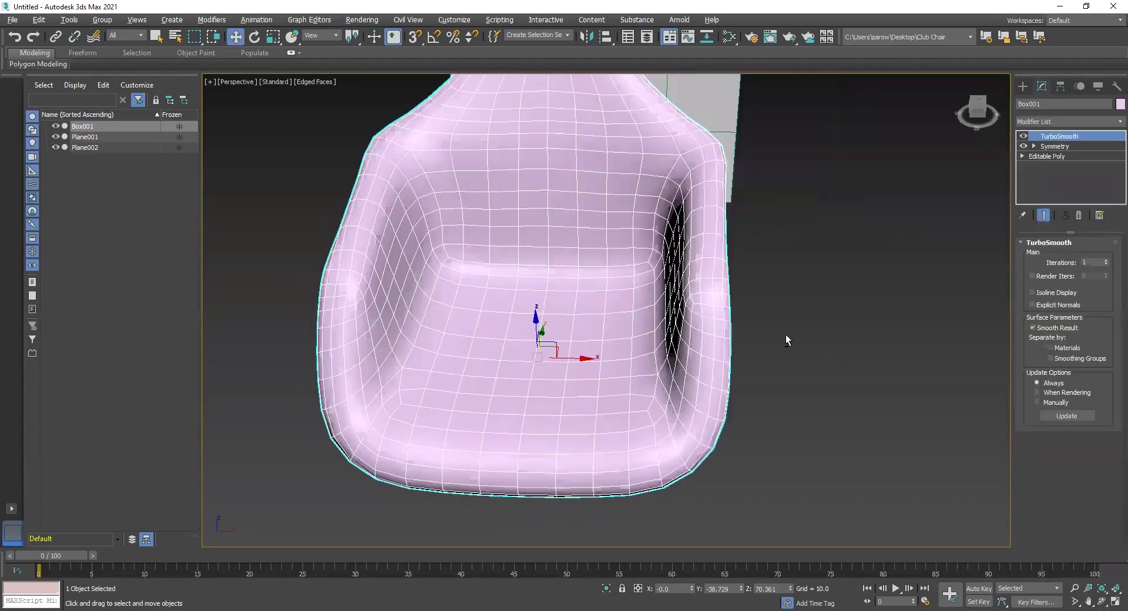
pyautogui.click(823, 390)
pyautogui.keyDown('alt'); pyautogui.moveTo(823, 390); pyautogui.dragTo(776, 402, button='middle'); pyautogui.keyUp('alt')
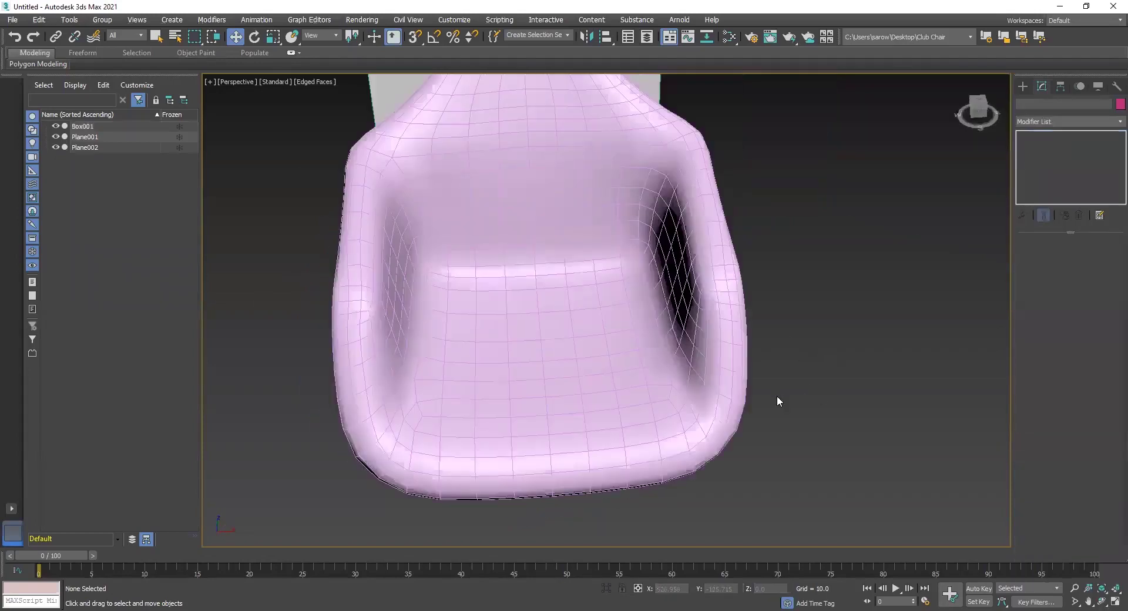
pyautogui.press('F4')
pyautogui.scroll(-5, 726, 388)
pyautogui.keyDown('alt'); pyautogui.moveTo(719, 378); pyautogui.dragTo(764, 430, button='middle'); pyautogui.keyUp('alt')
# Step: Select the chair shell and set its TurboSmooth iterations to 3
pyautogui.click(765, 440)
pyautogui.keyDown('alt'); pyautogui.moveTo(905, 520); pyautogui.dragTo(1058, 381, button='middle'); pyautogui.keyUp('alt')
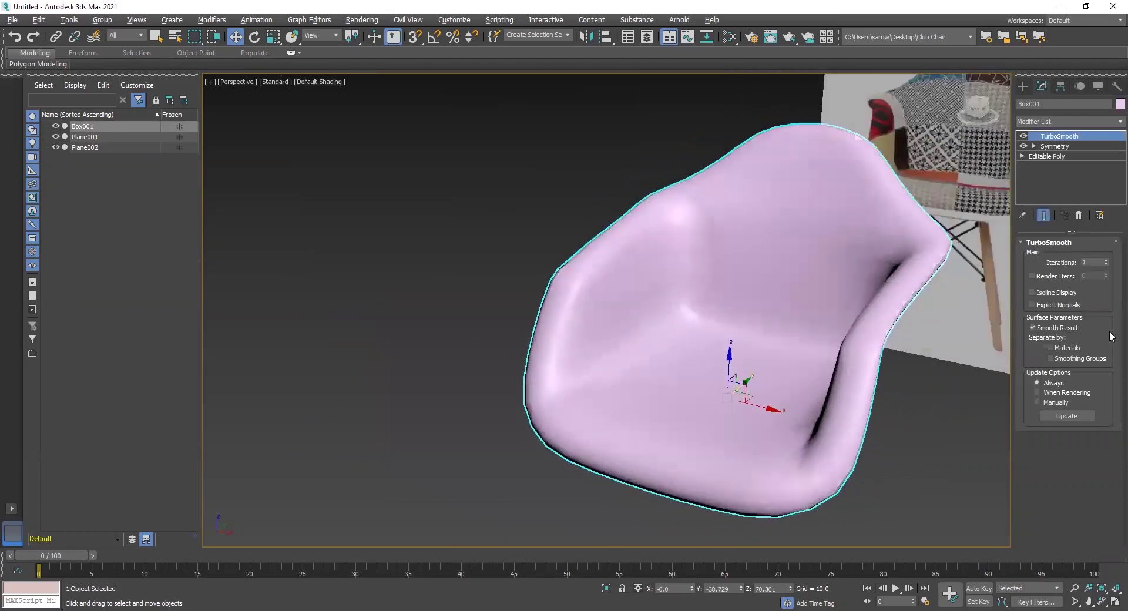
pyautogui.keyDown('alt'); pyautogui.moveTo(1111, 336); pyautogui.dragTo(1109, 268, button='middle'); pyautogui.keyUp('alt')
pyautogui.click(1106, 265)
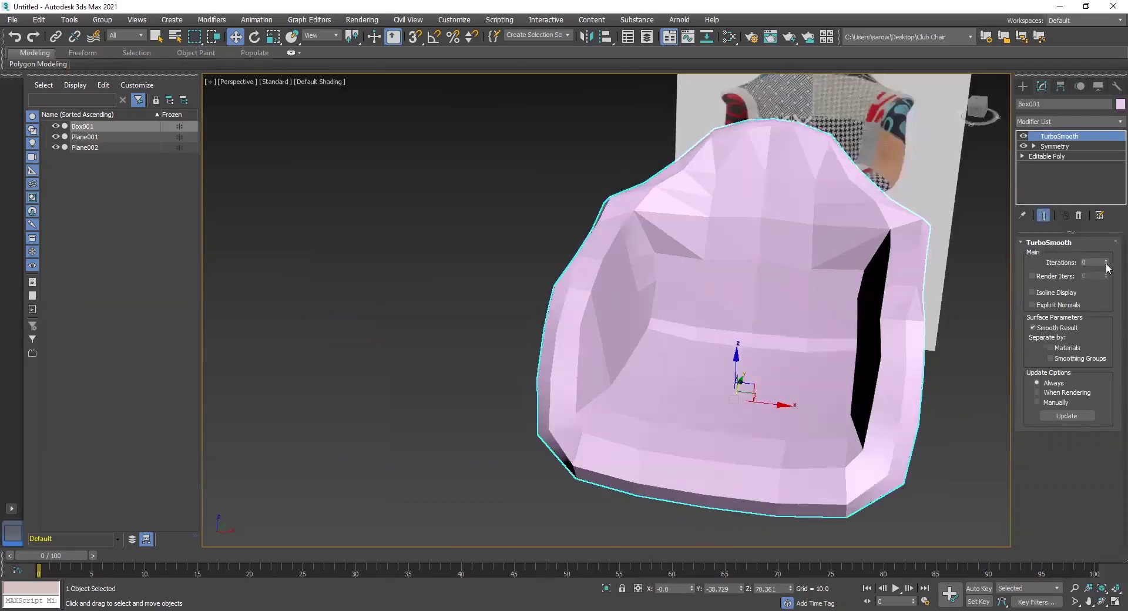
pyautogui.click(1107, 260)
pyautogui.click(1107, 261)
pyautogui.click(1106, 261)
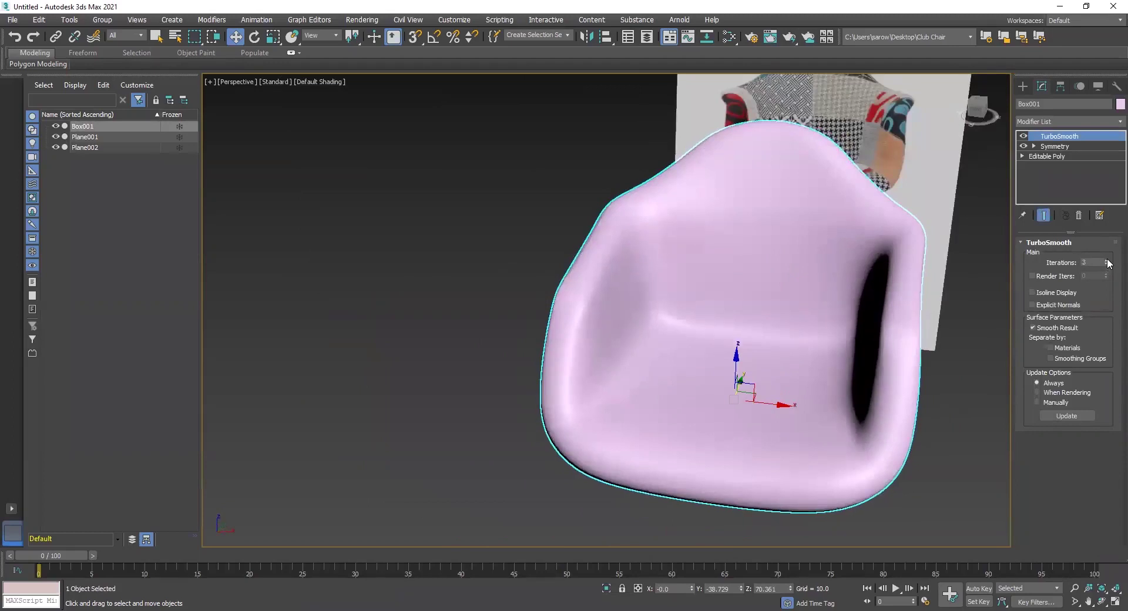
# Step: Examine the smoothed shell's outer side and lower back corner up close
pyautogui.keyDown('alt'); pyautogui.moveTo(933, 488); pyautogui.dragTo(730, 438, button='middle'); pyautogui.keyUp('alt')
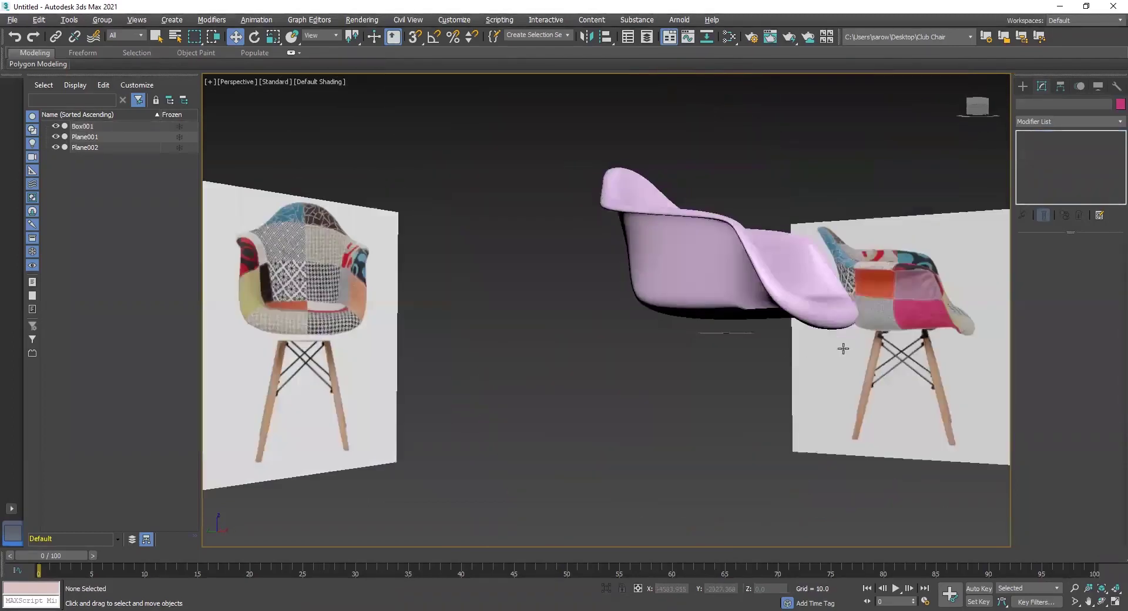
pyautogui.keyDown('alt'); pyautogui.moveTo(843, 348); pyautogui.dragTo(479, 276, button='middle'); pyautogui.keyUp('alt')
pyautogui.scroll(5, 383, 242)
pyautogui.moveTo(385, 235); pyautogui.dragTo(587, 227, button='middle')
pyautogui.keyDown('alt'); pyautogui.moveTo(667, 170); pyautogui.dragTo(669, 220, button='middle'); pyautogui.keyUp('alt')
pyautogui.moveTo(693, 301); pyautogui.dragTo(602, 258, button='middle')
pyautogui.click(642, 332)
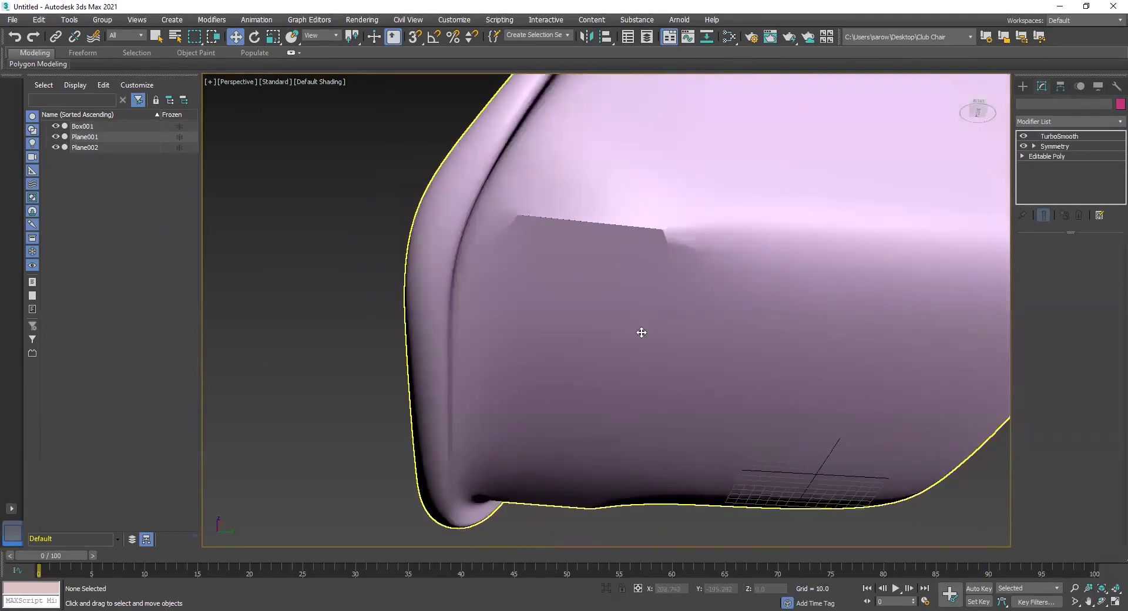
# Step: Compare the base mesh with the smoothed result along the outer lower side edge, with the mesh edges displayed
pyautogui.click(1052, 156)
pyautogui.keyDown('alt'); pyautogui.moveTo(546, 372); pyautogui.dragTo(710, 272, button='middle'); pyautogui.keyUp('alt')
pyautogui.scroll(-3, 818, 307)
pyautogui.keyDown('alt'); pyautogui.moveTo(751, 311); pyautogui.dragTo(768, 410, button='middle'); pyautogui.keyUp('alt')
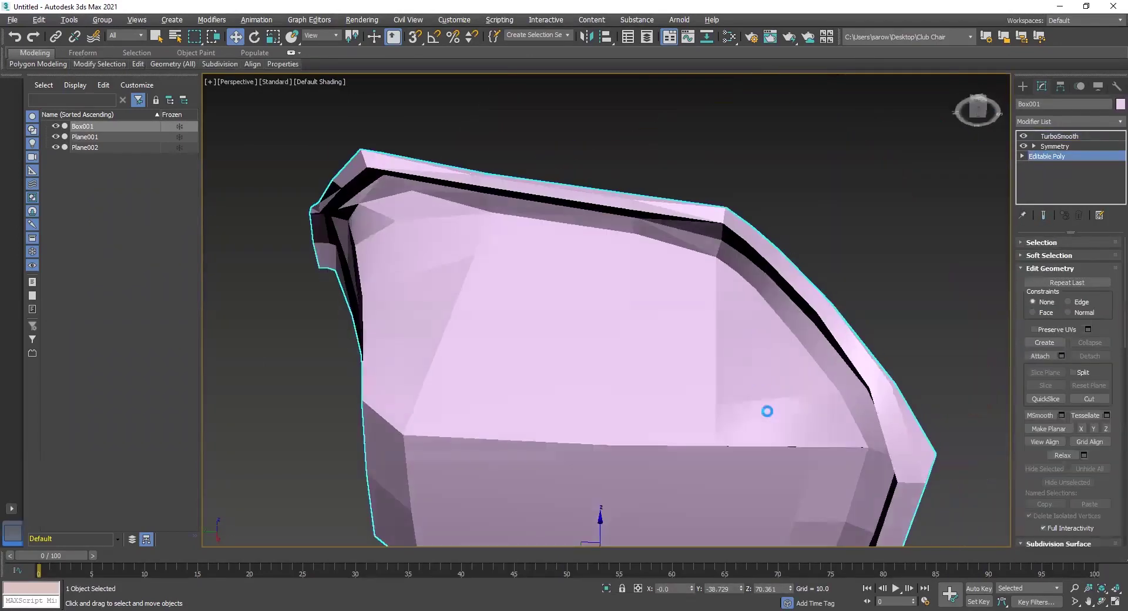
pyautogui.scroll(5, 780, 430)
pyautogui.moveTo(722, 380); pyautogui.dragTo(668, 332, button='middle')
pyautogui.click(715, 356)
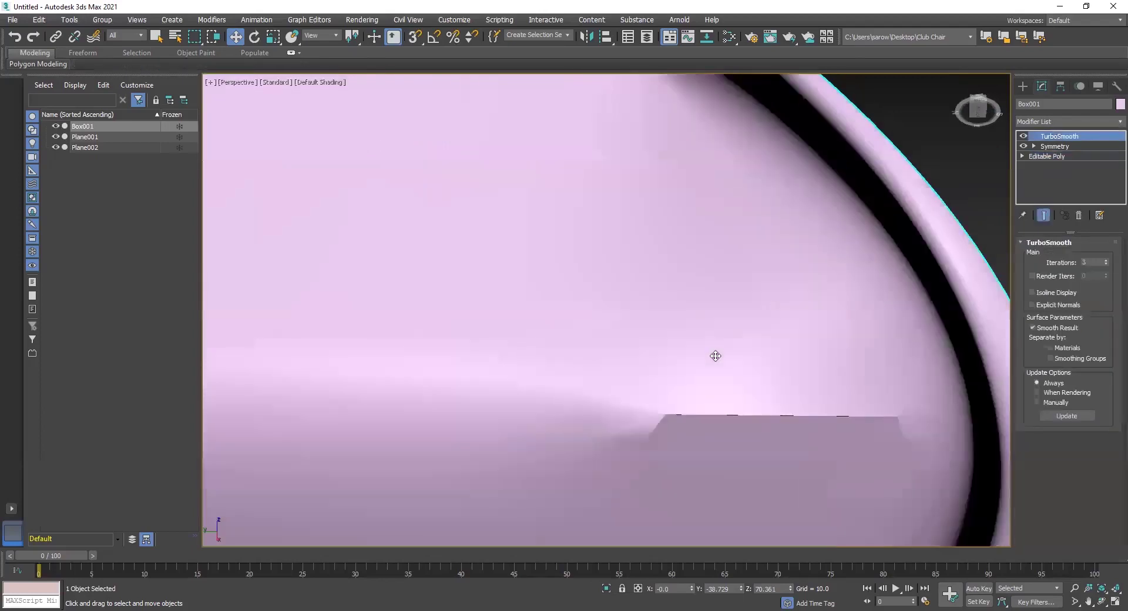
pyautogui.press('F4')
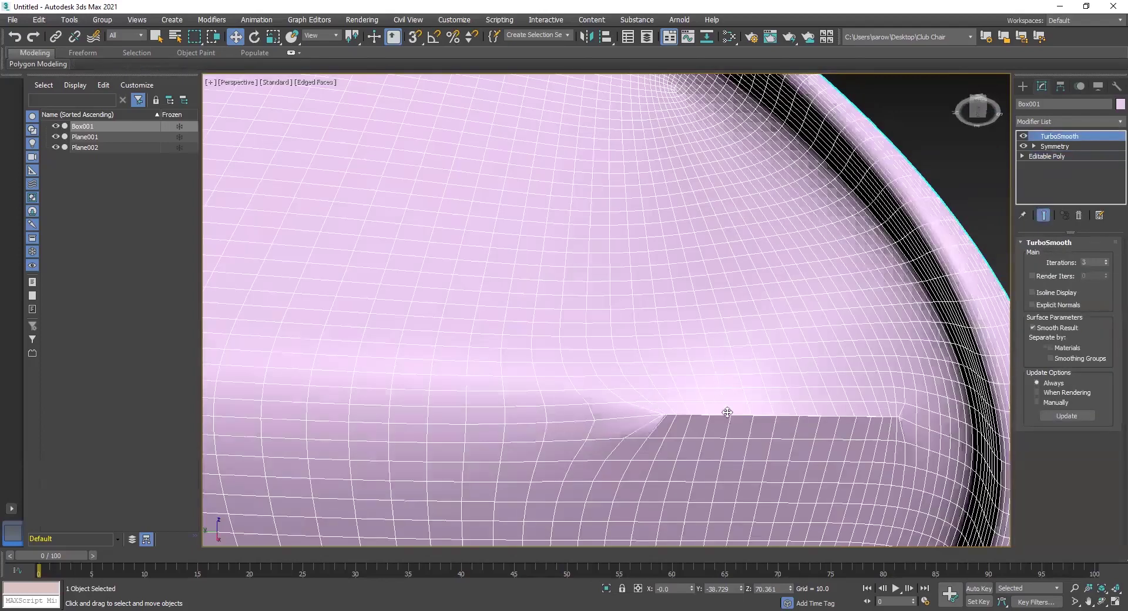
# Step: Turn off TurboSmooth and Symmetry and return to the Editable Poly level, framing the outer lower side edge
pyautogui.click(1023, 137)
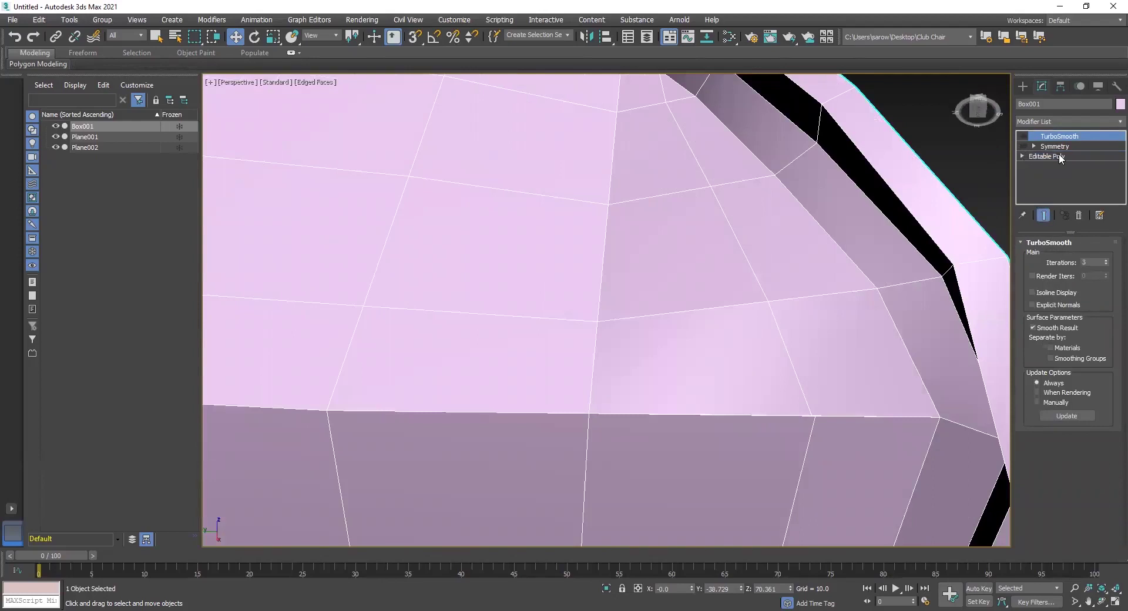
pyautogui.click(1052, 156)
pyautogui.keyDown('alt'); pyautogui.moveTo(695, 353); pyautogui.dragTo(723, 289, button='middle'); pyautogui.keyUp('alt')
pyautogui.keyDown('alt'); pyautogui.moveTo(748, 380); pyautogui.dragTo(881, 319, button='middle'); pyautogui.keyUp('alt')
pyautogui.scroll(2, 881, 314)
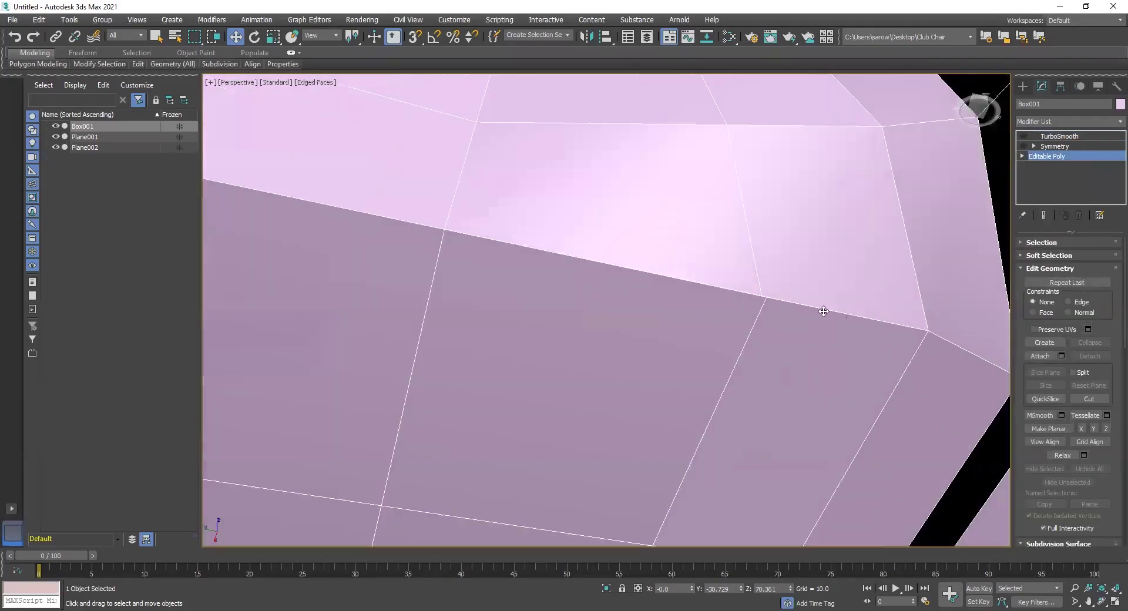
pyautogui.scroll(3, 823, 311)
pyautogui.moveTo(693, 304); pyautogui.dragTo(672, 412, button='middle')
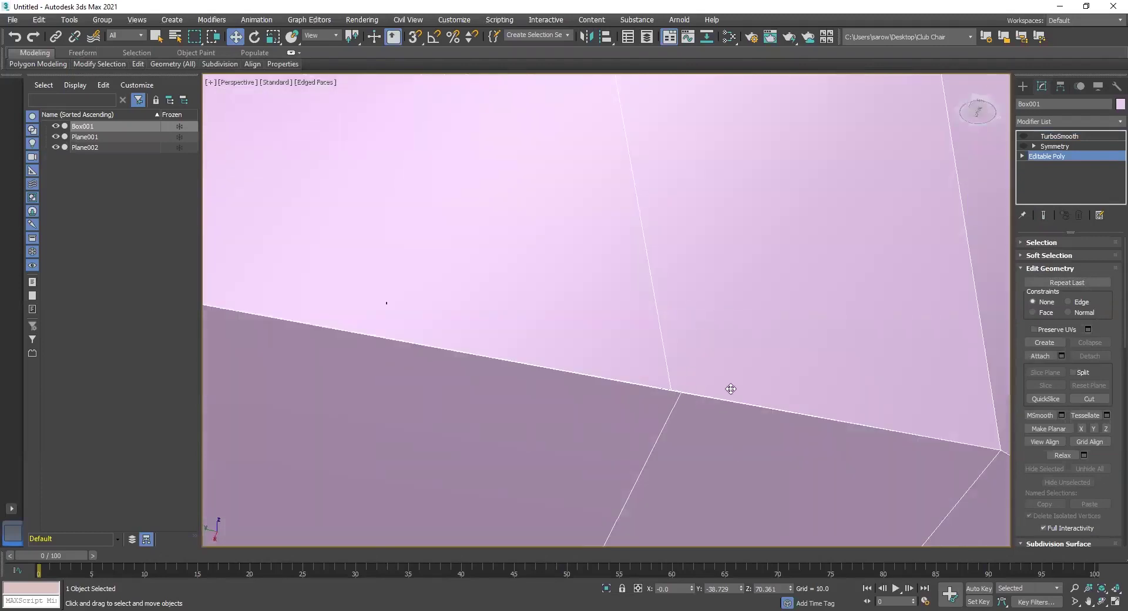
# Step: In wireframe, target-weld the two nearly coincident vertices on the outer lower side edge, then leave vertex editing and restore shading
pyautogui.press('F3')
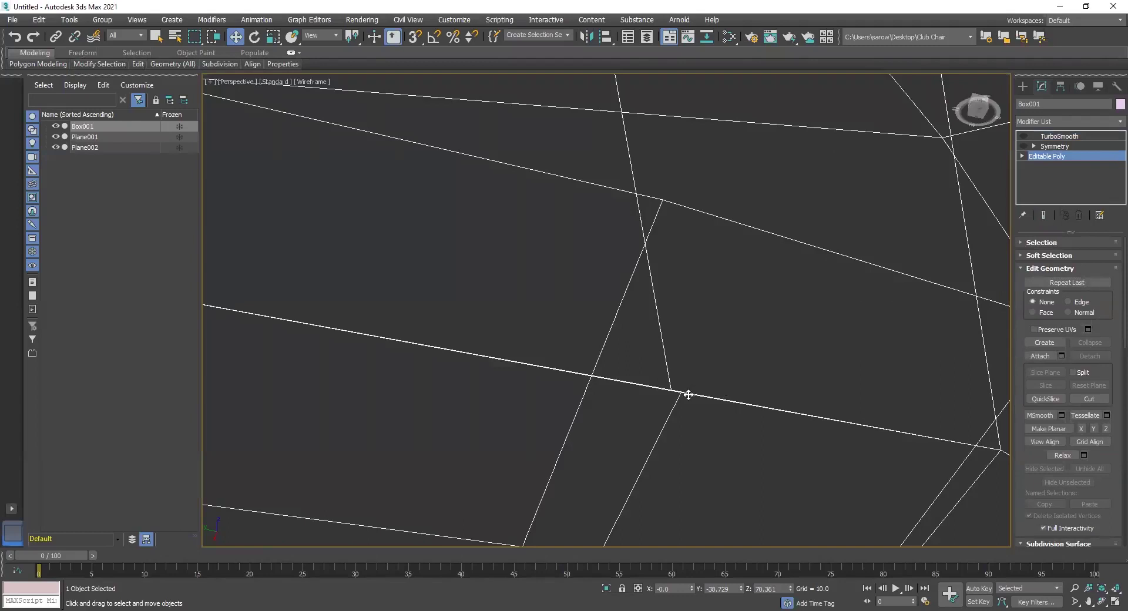
pyautogui.press('1')
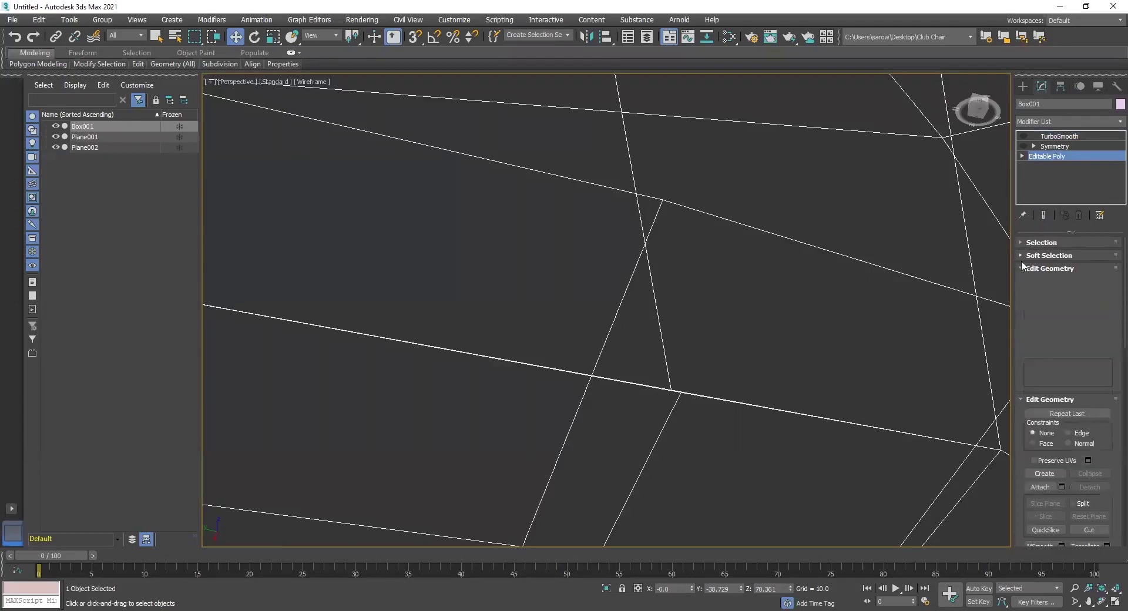
pyautogui.click(1093, 310)
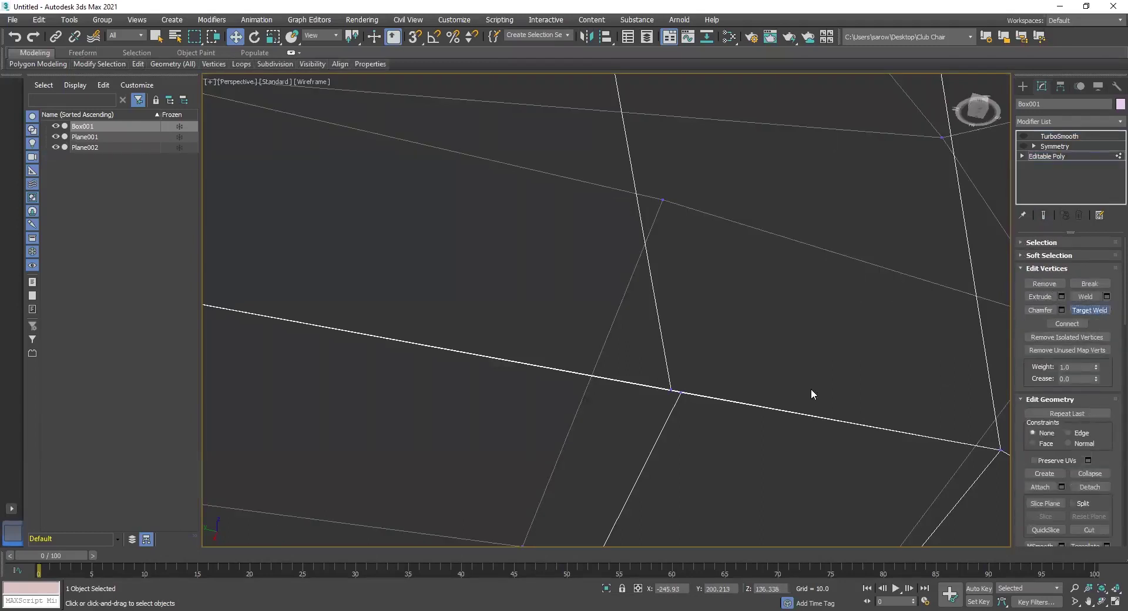
pyautogui.click(681, 392)
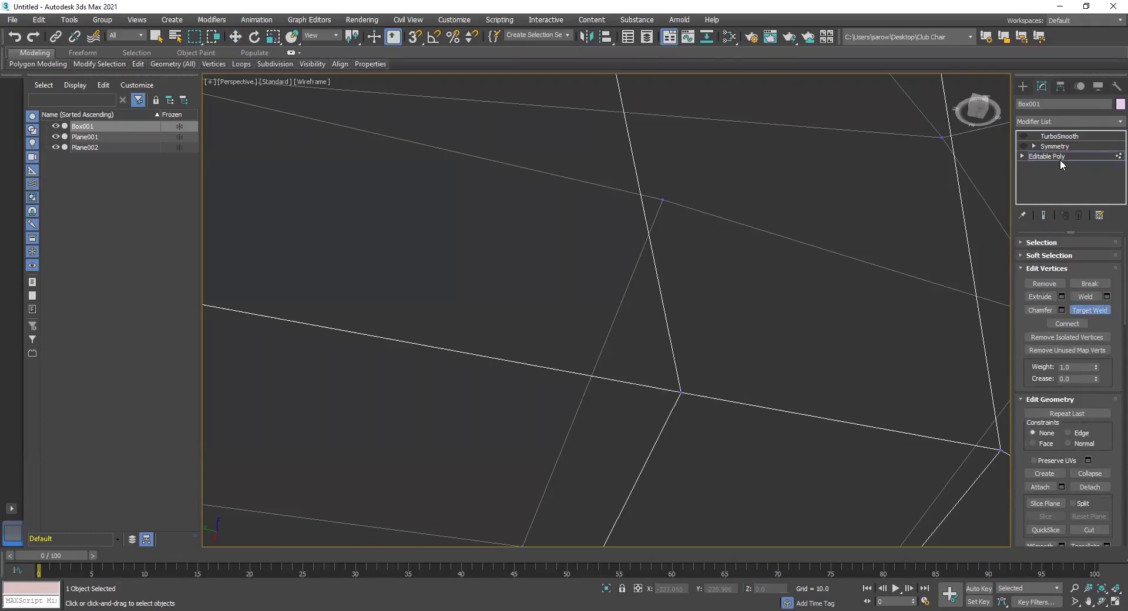
pyautogui.click(1057, 154)
pyautogui.press('F3')
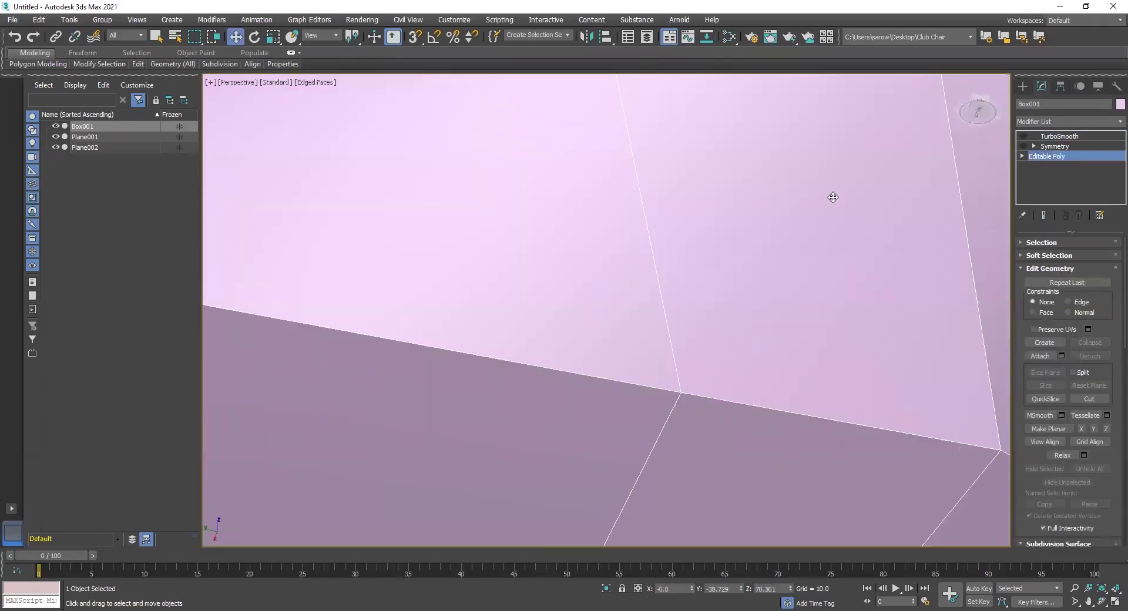
# Step: Turn Symmetry and TurboSmooth back on and return to the TurboSmooth level
pyautogui.scroll(-3, 775, 276)
pyautogui.click(1023, 146)
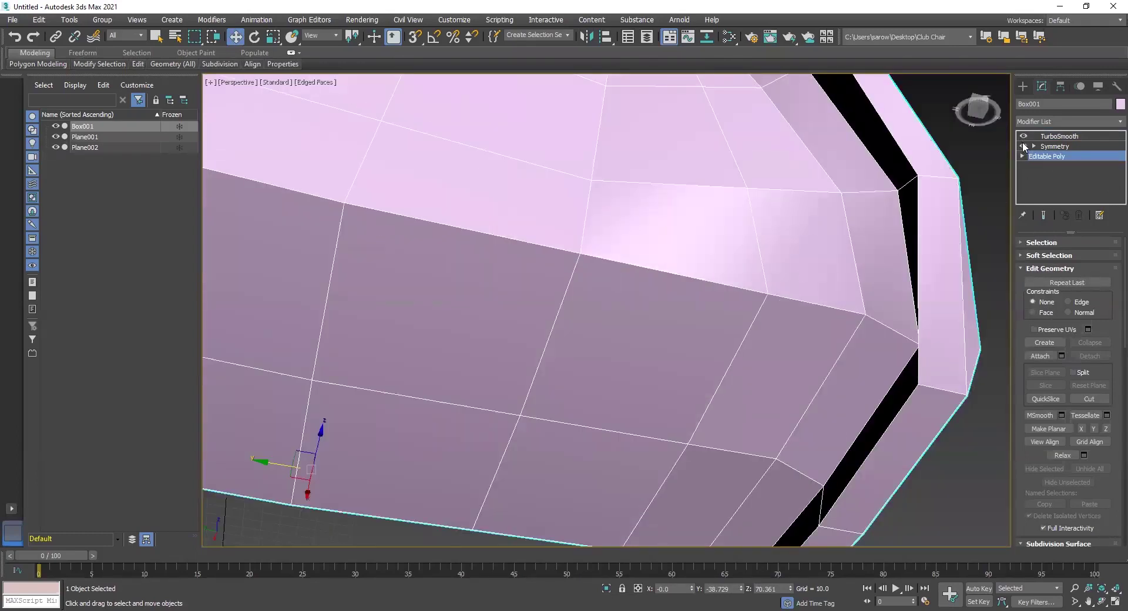
pyautogui.click(1059, 136)
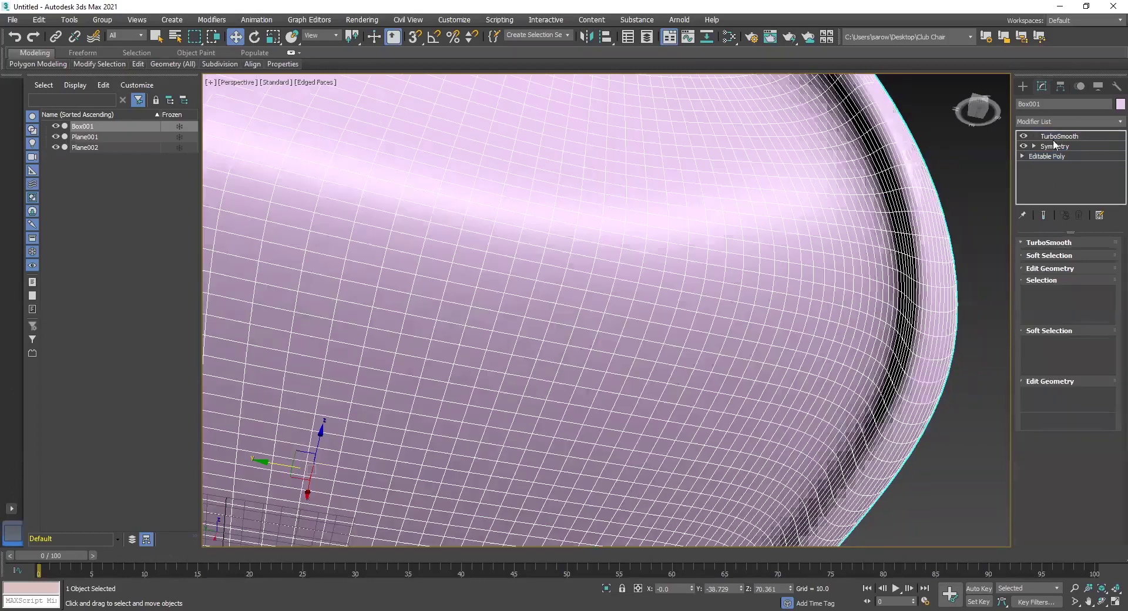
# Step: Deselect the shell, hide the edge overlay and examine the whole smoothed shell from the outside and front
pyautogui.click(957, 404)
pyautogui.scroll(-10, 916, 414)
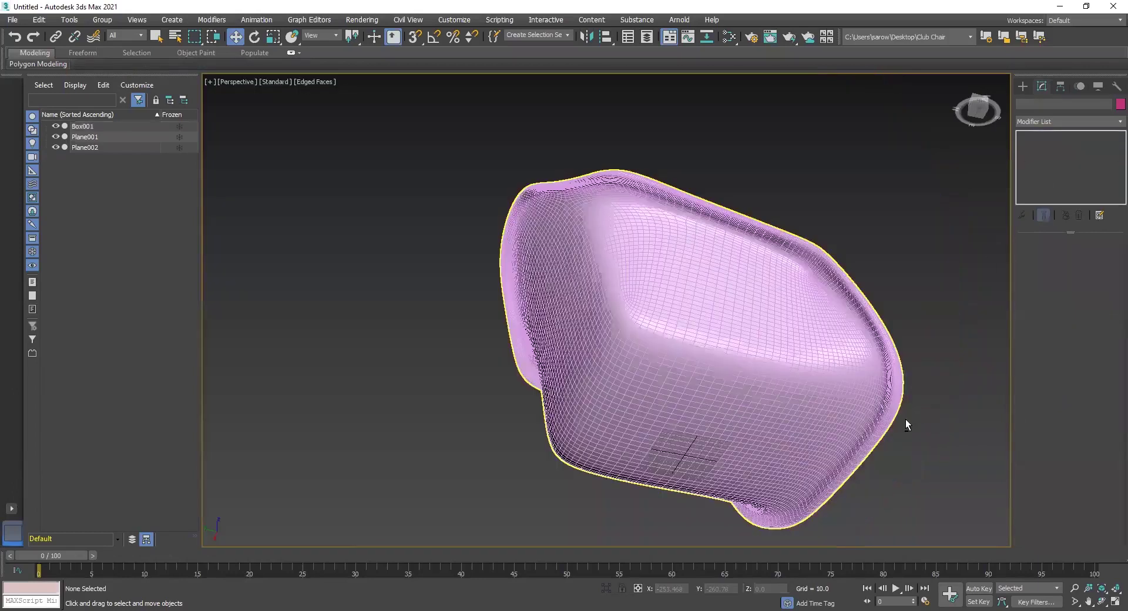
pyautogui.press('F4')
pyautogui.moveTo(892, 425)
pyautogui.keyDown('alt'); pyautogui.mouseDown(button='middle')
pyautogui.moveTo(904, 352)
pyautogui.moveTo(872, 404)
pyautogui.moveTo(746, 468)
pyautogui.moveTo(758, 481)
pyautogui.moveTo(755, 461)
pyautogui.moveTo(791, 456)
pyautogui.moveTo(748, 460)
pyautogui.mouseUp(button='middle'); pyautogui.keyUp('alt')
pyautogui.scroll(-7, 741, 435)
pyautogui.keyDown('alt'); pyautogui.moveTo(730, 406); pyautogui.dragTo(754, 406, button='middle'); pyautogui.keyUp('alt')
pyautogui.scroll(4, 727, 432)
pyautogui.press('z')
pyautogui.keyDown('alt'); pyautogui.moveTo(760, 402); pyautogui.dragTo(675, 375, button='middle'); pyautogui.keyUp('alt')
# Step: Change the chair shell's object color to the gray custom swatch
pyautogui.click(678, 381)
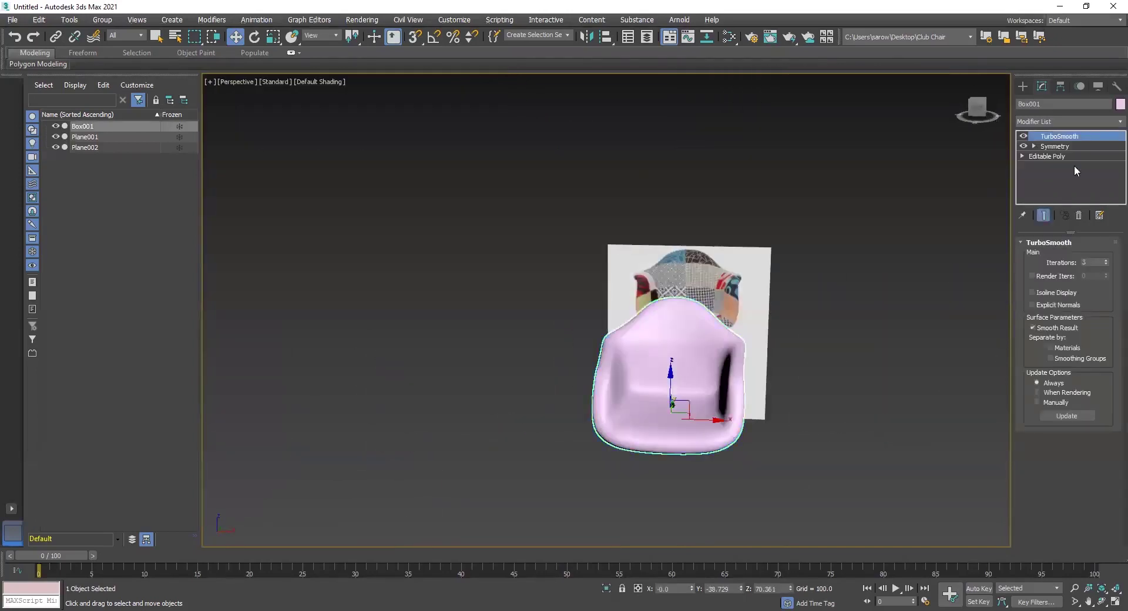
pyautogui.click(1120, 104)
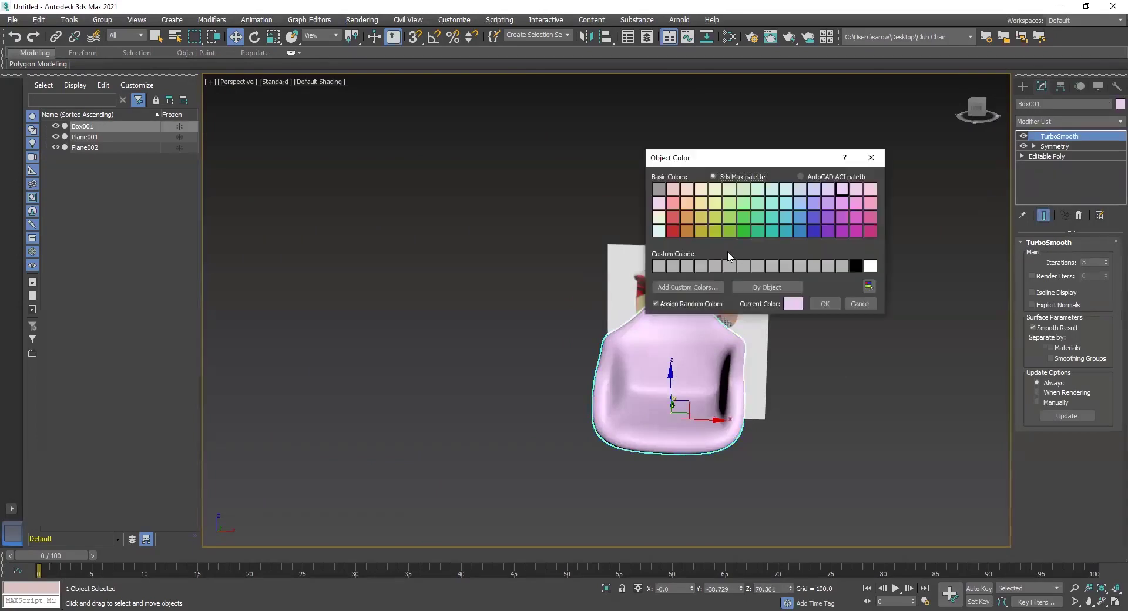
pyautogui.click(660, 267)
pyautogui.click(817, 303)
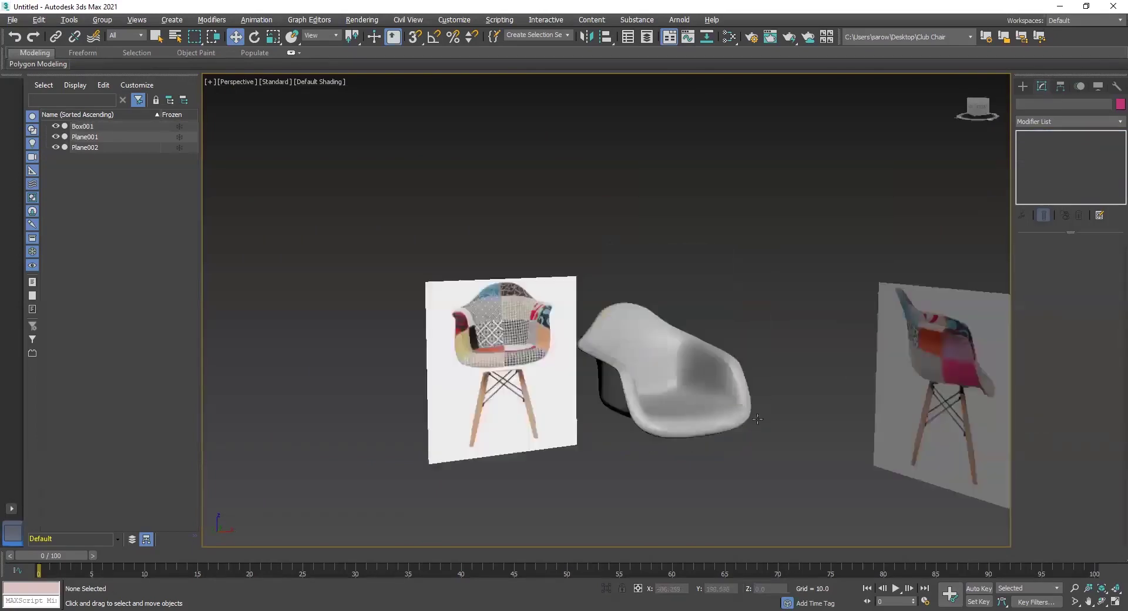
# Step: Examine the gray shell beside the reference images from several perspective angles
pyautogui.keyDown('alt'); pyautogui.moveTo(758, 418); pyautogui.dragTo(675, 361, button='middle'); pyautogui.keyUp('alt')
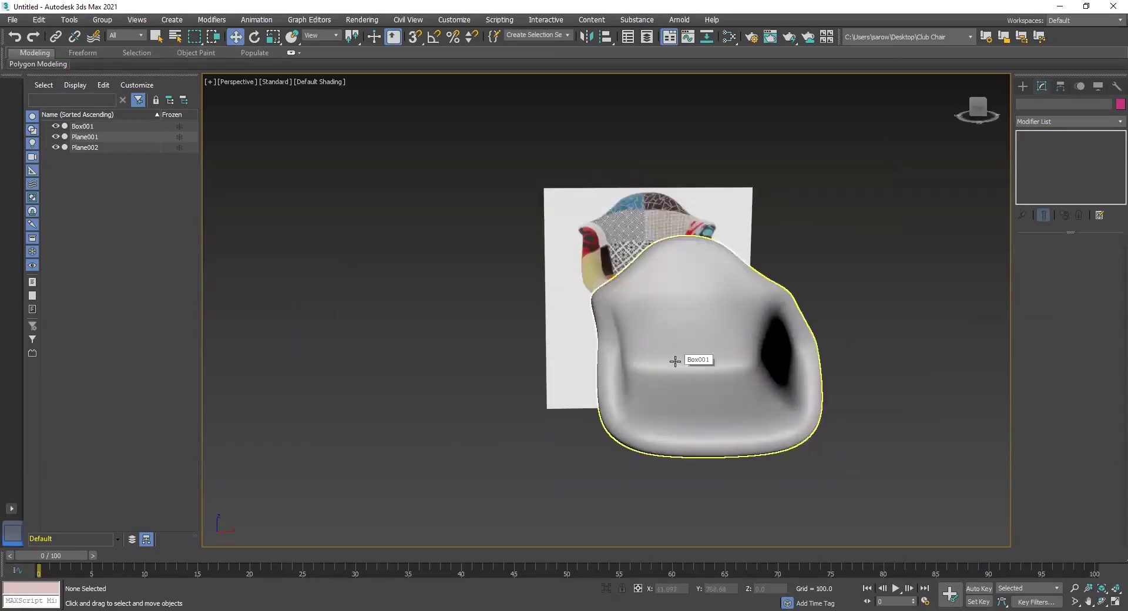
pyautogui.keyDown('alt'); pyautogui.moveTo(657, 355); pyautogui.dragTo(478, 425, button='middle'); pyautogui.keyUp('alt')
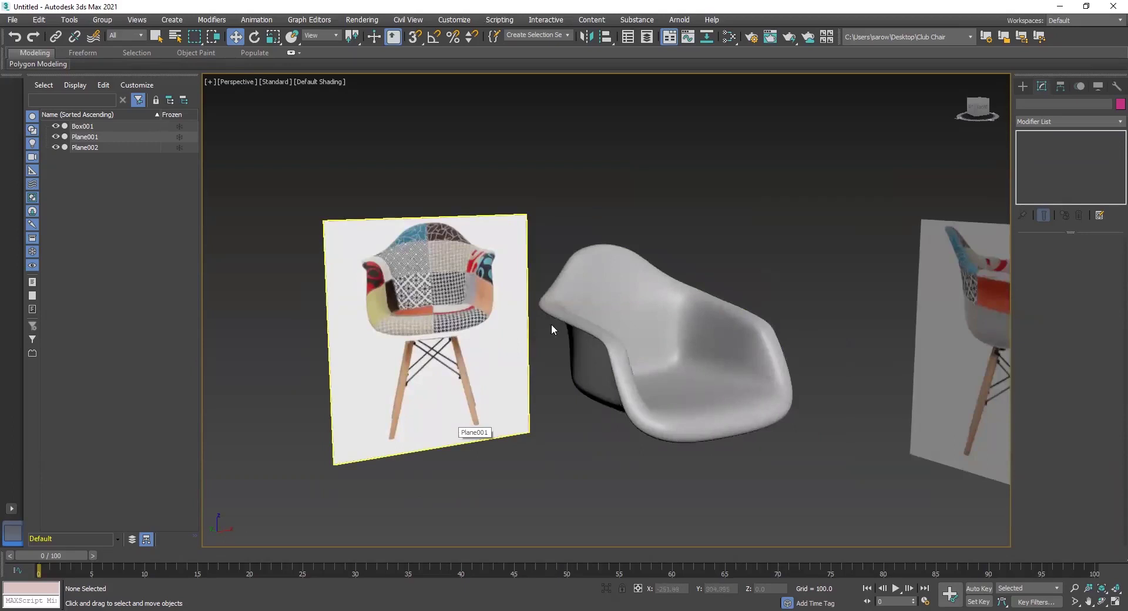
pyautogui.keyDown('alt'); pyautogui.moveTo(642, 361); pyautogui.dragTo(758, 352, button='middle'); pyautogui.keyUp('alt')
# Step: Compare the shell's outline with the reference chair in the full-size Front view, checking it in wireframe and shaded display
pyautogui.hotkey('alt', 'w')
pyautogui.scroll(-2, 781, 235)
pyautogui.hotkey('alt', 'w')
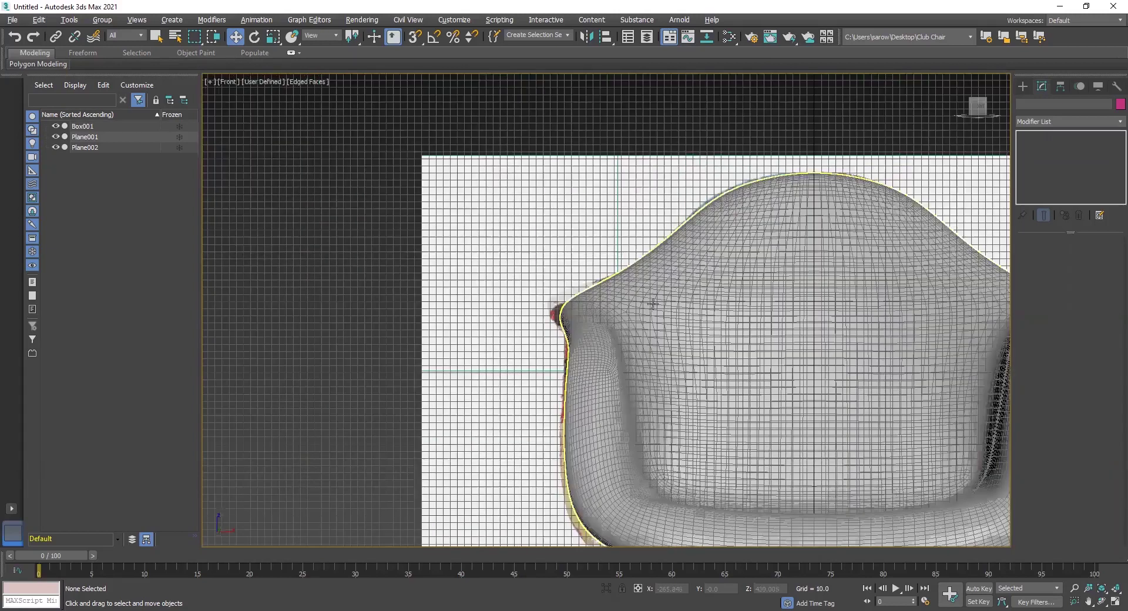
pyautogui.moveTo(582, 318); pyautogui.dragTo(463, 326, button='middle')
pyautogui.press('F3')
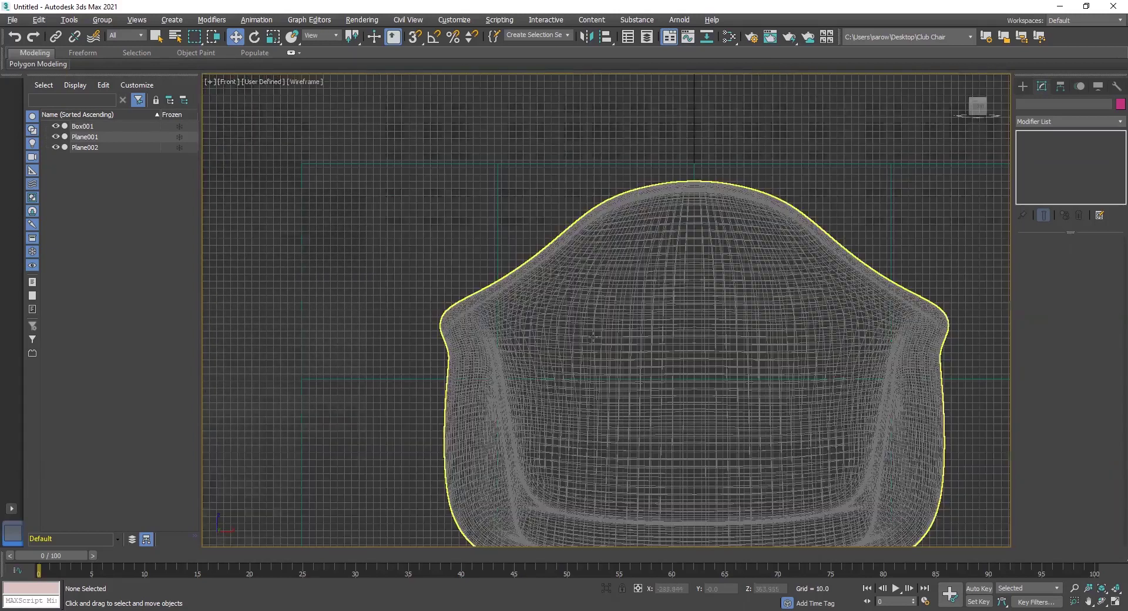
pyautogui.press('F3')
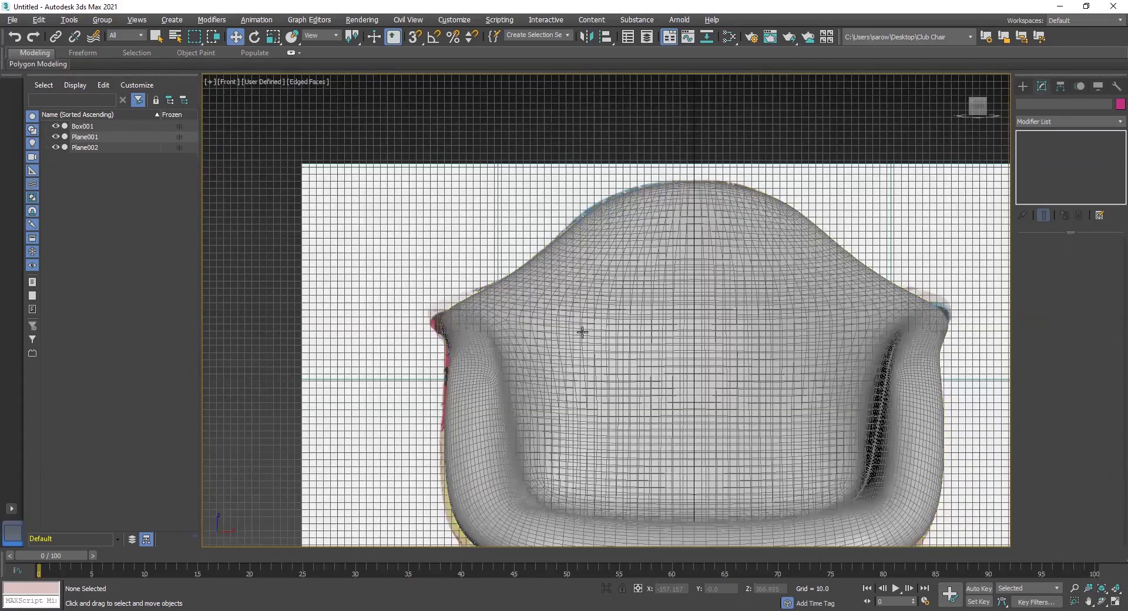
# Step: Make the chair shell see-through and compare its front outline with the reference image behind it
pyautogui.click(602, 350)
pyautogui.hotkey('alt', 'x')
pyautogui.click(432, 168)
pyautogui.scroll(3, 612, 320)
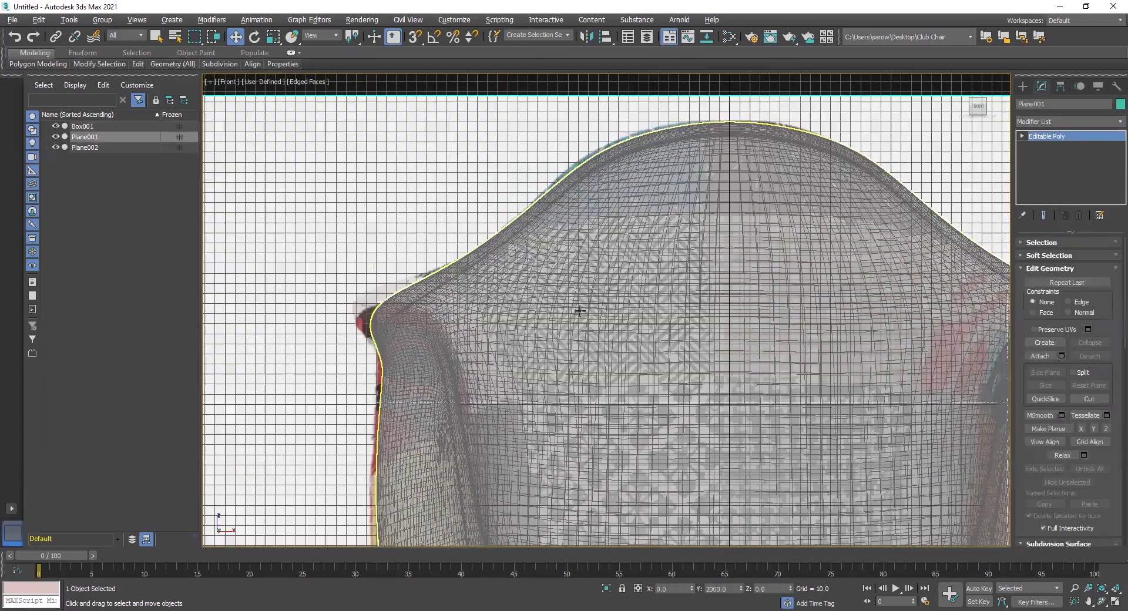
pyautogui.scroll(-4, 438, 316)
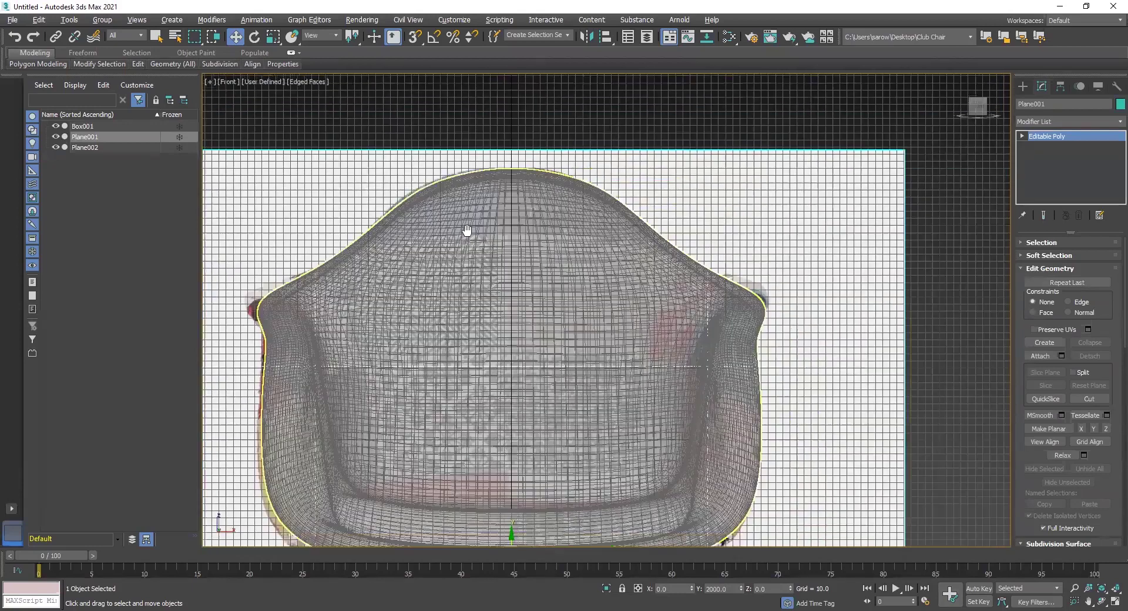
pyautogui.moveTo(467, 229); pyautogui.dragTo(461, 173, button='middle')
# Step: Compare the see-through shell's side profile with the reference in the full-size Left view, from the backrest to the seat's front lip
pyautogui.hotkey('alt', 'w')
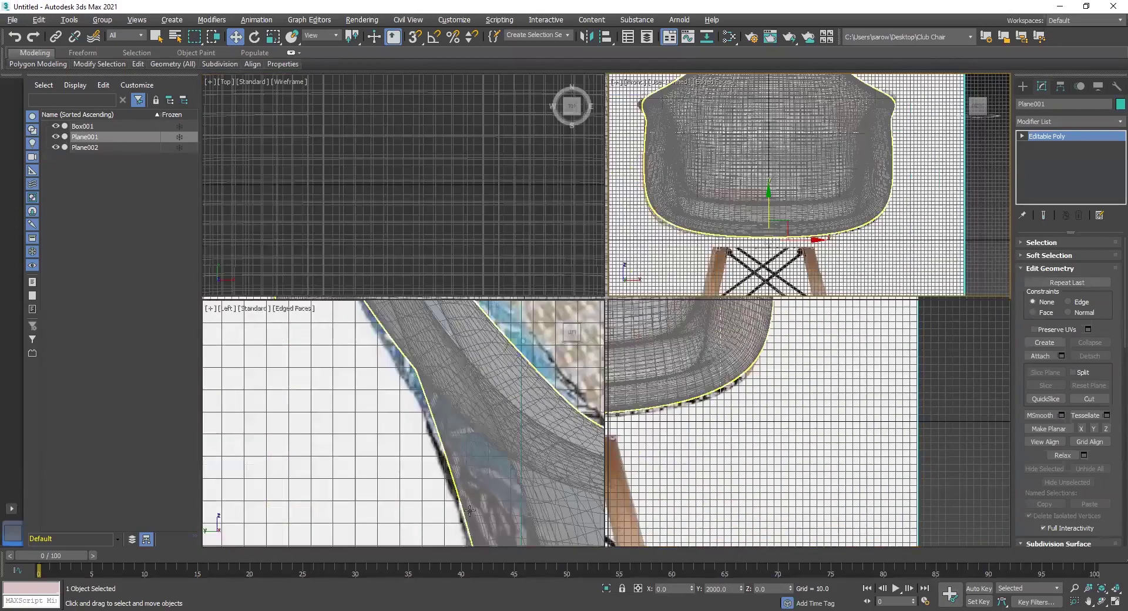
pyautogui.middleClick(398, 377)
pyautogui.hotkey('alt', 'w')
pyautogui.scroll(-5, 403, 350)
pyautogui.moveTo(457, 302); pyautogui.dragTo(383, 318, button='middle')
pyautogui.scroll(-2, 861, 334)
pyautogui.moveTo(866, 336); pyautogui.dragTo(591, 241, button='middle')
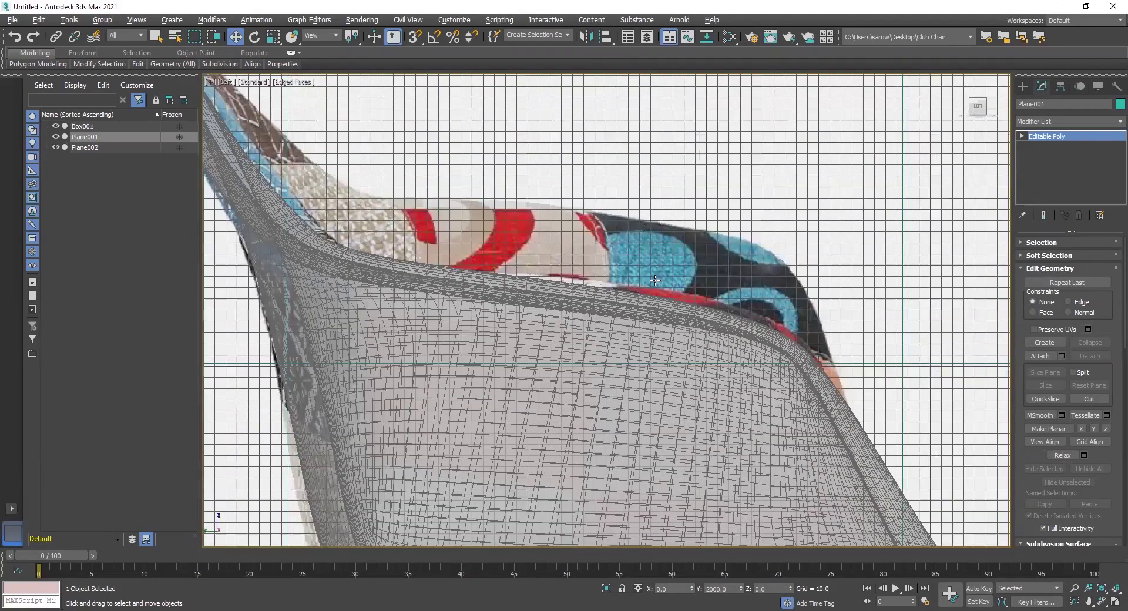
pyautogui.moveTo(509, 366); pyautogui.dragTo(625, 354, button='middle')
pyautogui.moveTo(452, 332); pyautogui.dragTo(601, 243, button='middle')
pyautogui.moveTo(518, 204); pyautogui.dragTo(612, 300, button='middle')
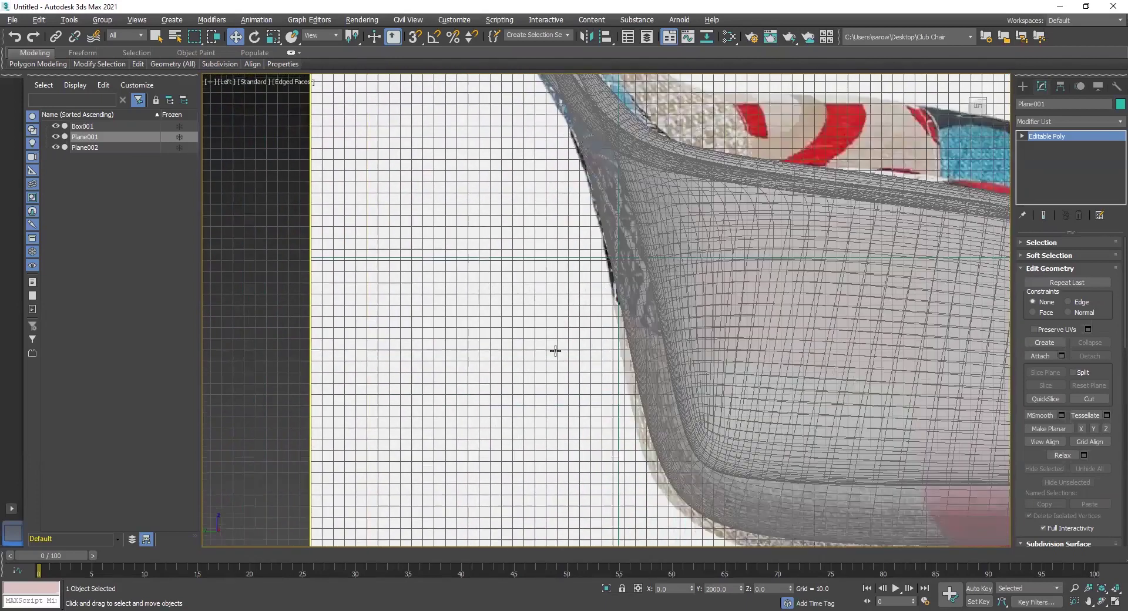
pyautogui.moveTo(704, 339); pyautogui.dragTo(426, 103, button='middle')
pyautogui.moveTo(744, 314); pyautogui.dragTo(491, 313, button='middle')
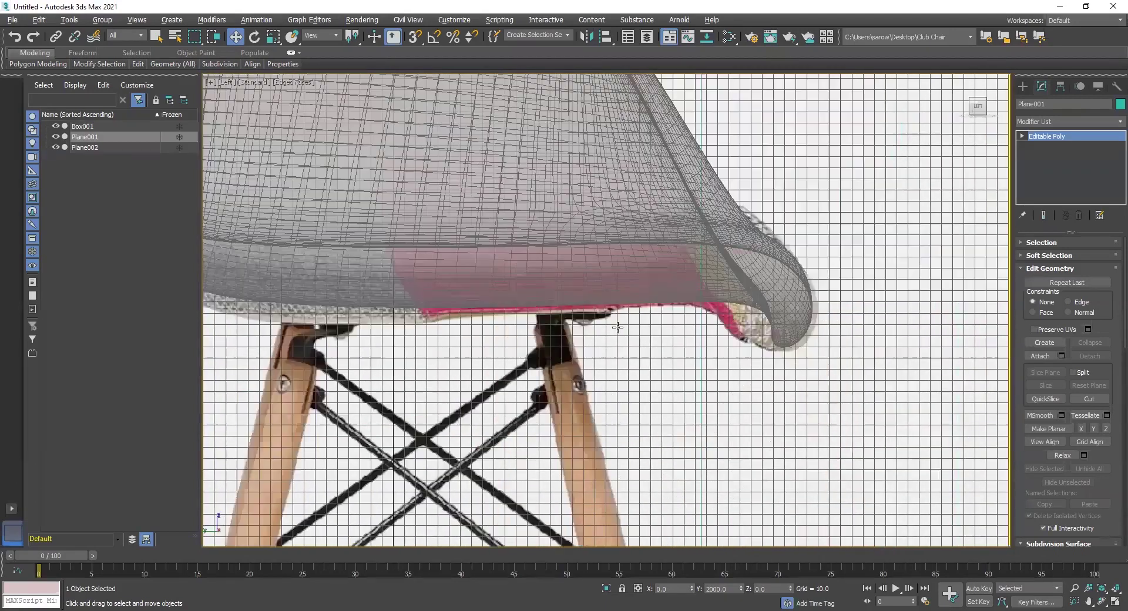
# Step: Switch from the full-size Left view to a full-size Perspective view of the chair shell
pyautogui.moveTo(617, 327); pyautogui.dragTo(617, 383, button='middle')
pyautogui.hotkey('alt', 'w')
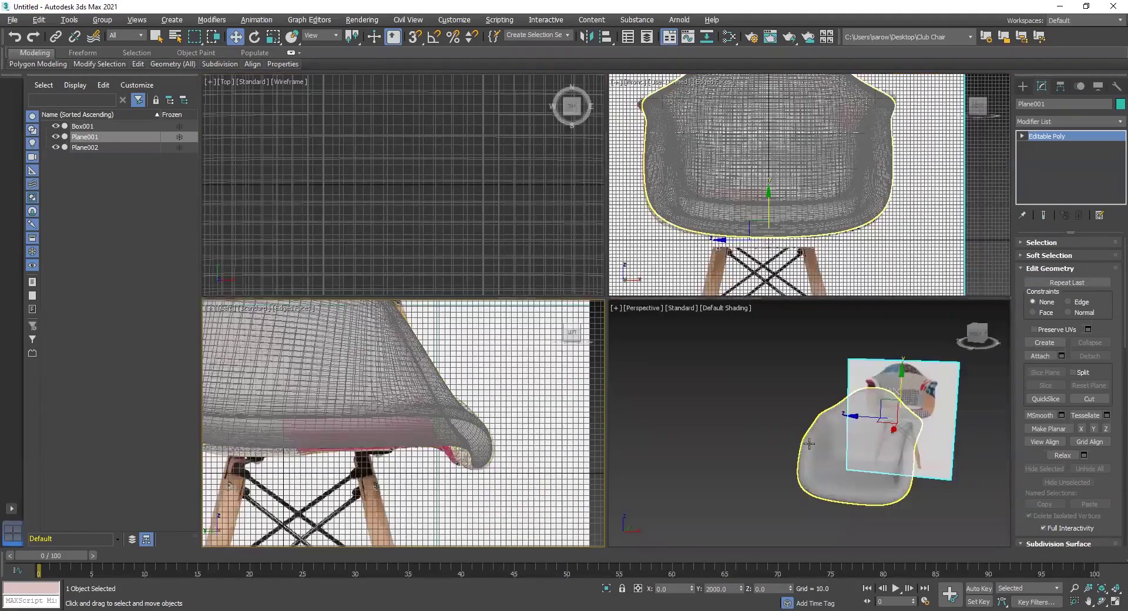
pyautogui.hotkey('alt', 'w')
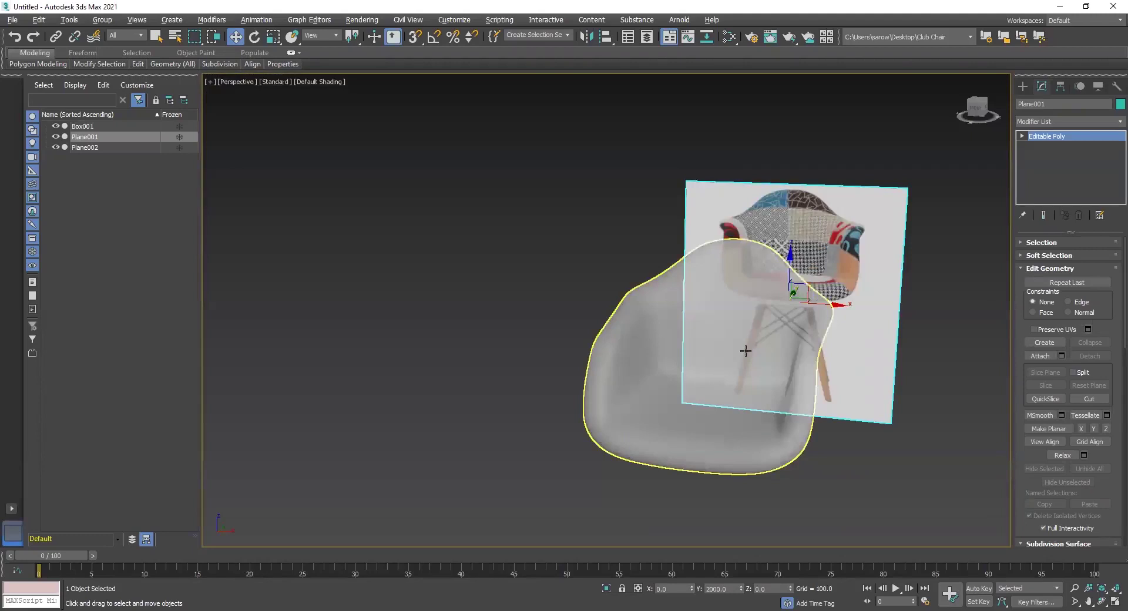
pyautogui.hotkey('alt', 'x')
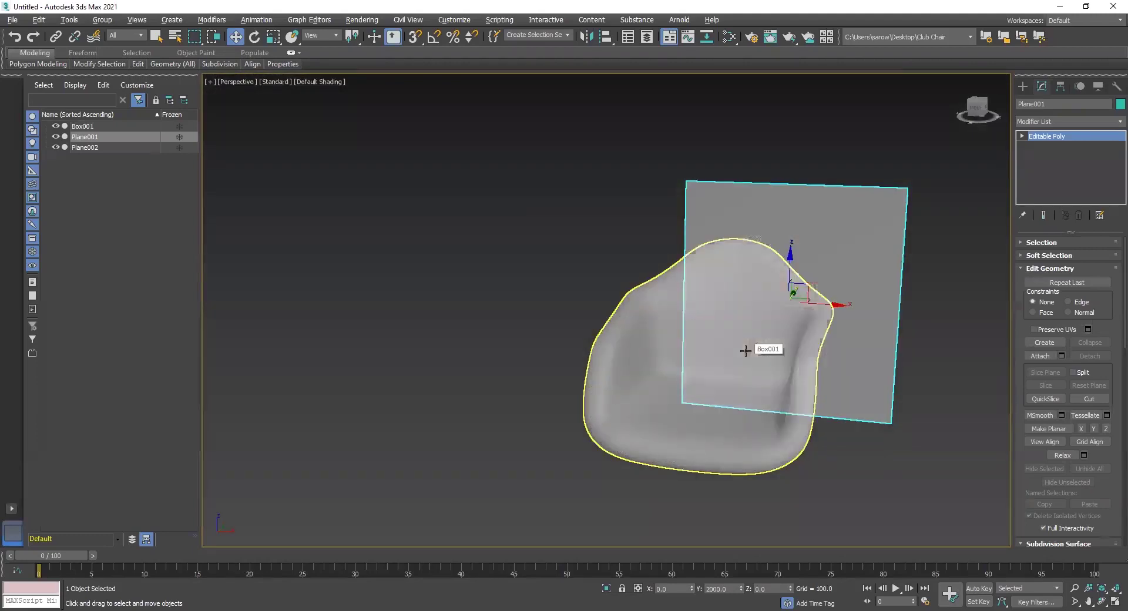
pyautogui.hotkey('alt', 'd')
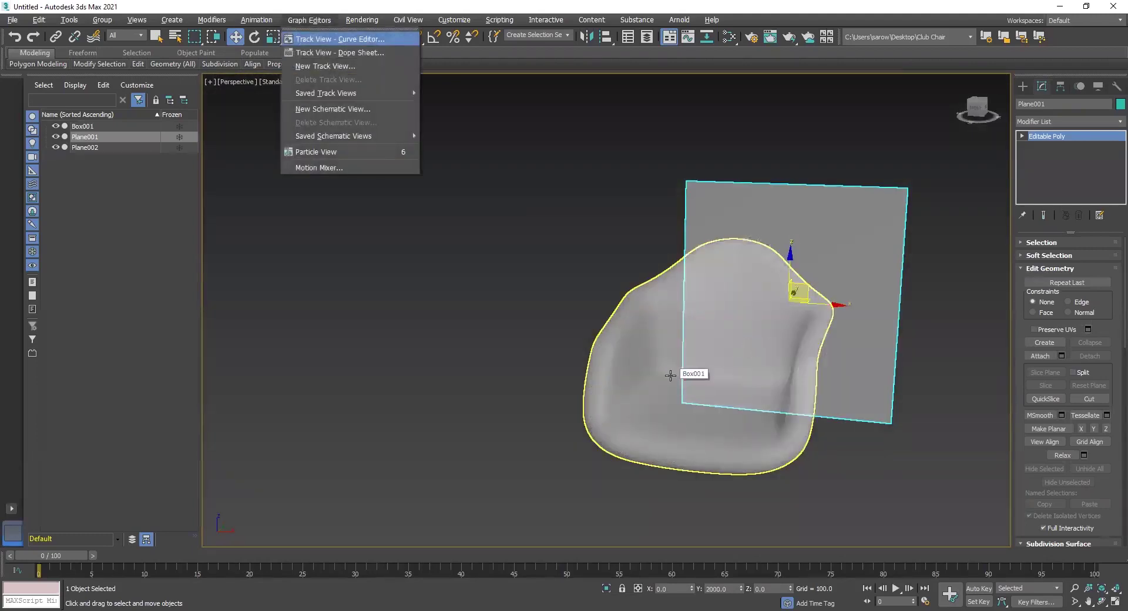
pyautogui.click(579, 254)
pyautogui.hotkey('alt', 'x')
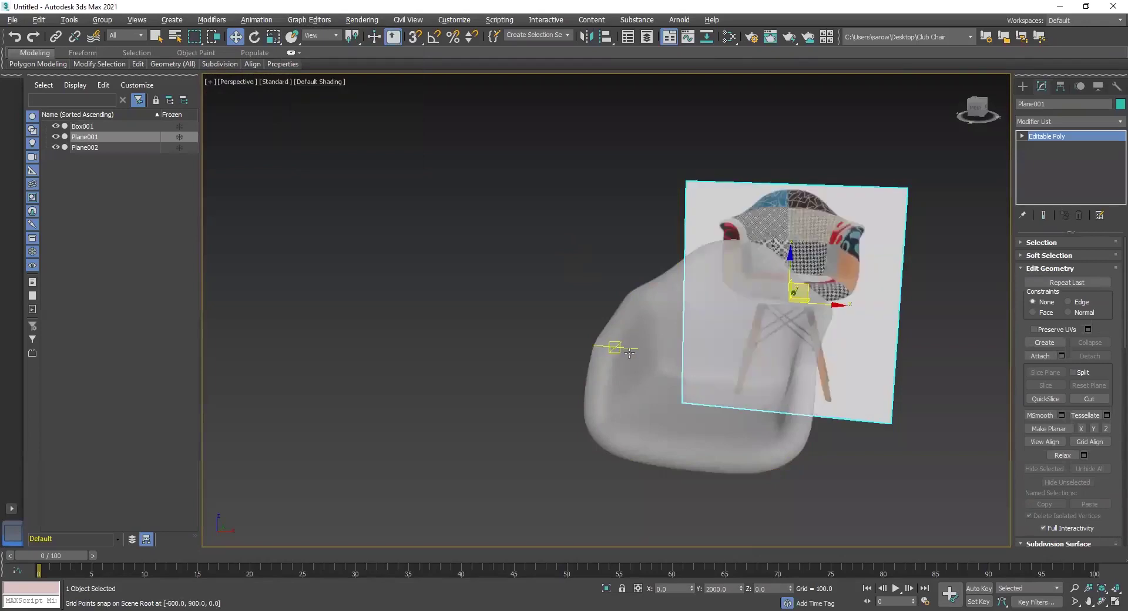
# Step: Turn off the see-through display of the chair shell and leave the shell deselected
pyautogui.click(640, 398)
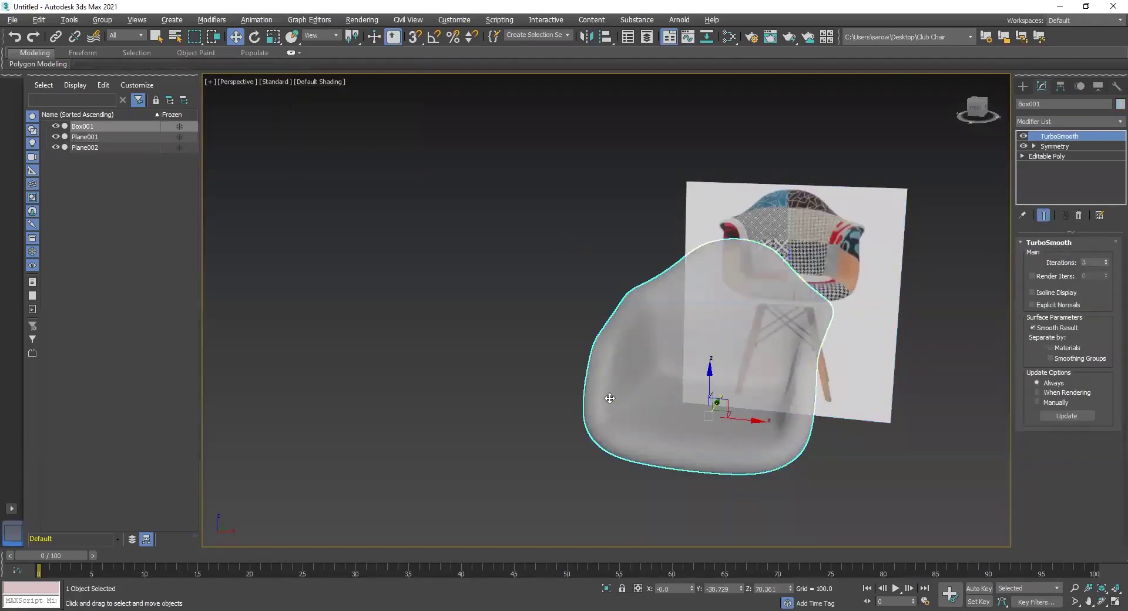
pyautogui.hotkey('alt', 'x')
pyautogui.click(530, 351)
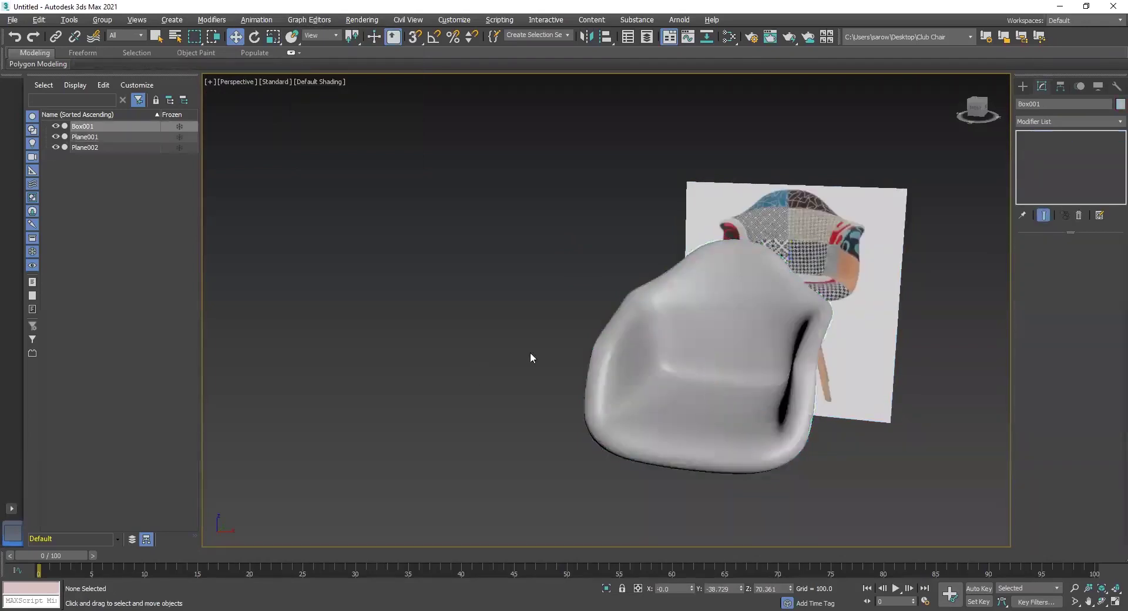
pyautogui.keyDown('alt'); pyautogui.moveTo(752, 373); pyautogui.dragTo(622, 305, button='middle'); pyautogui.keyUp('alt')
# Step: Save the scene as a new 3ds Max file named 01 in the Club Chair project's scenes folder
pyautogui.click(13, 22)
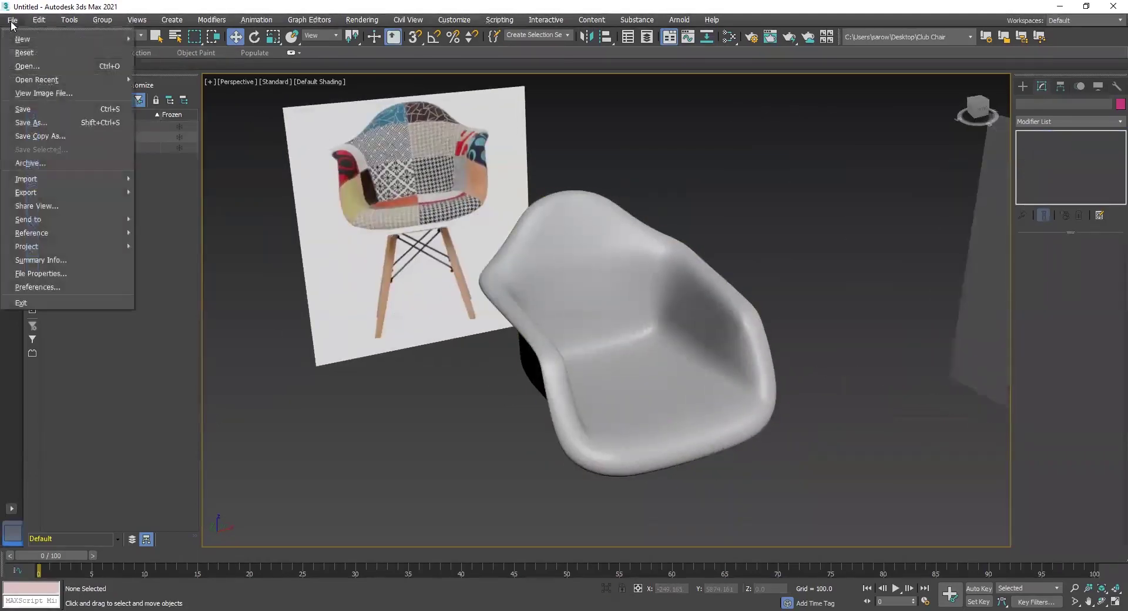
pyautogui.click(54, 123)
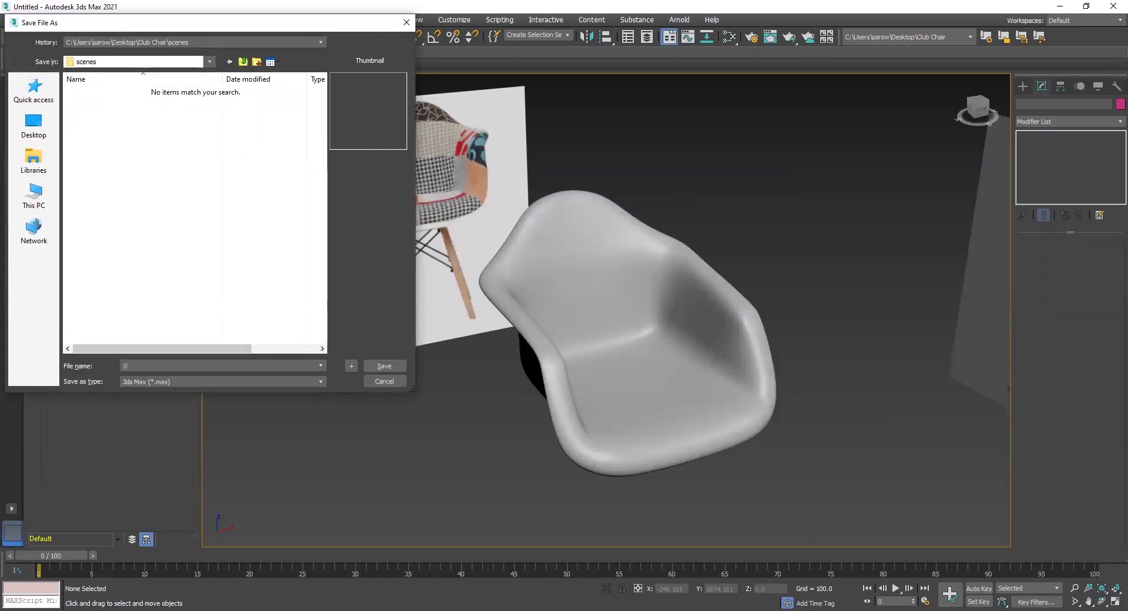
pyautogui.click(398, 368)
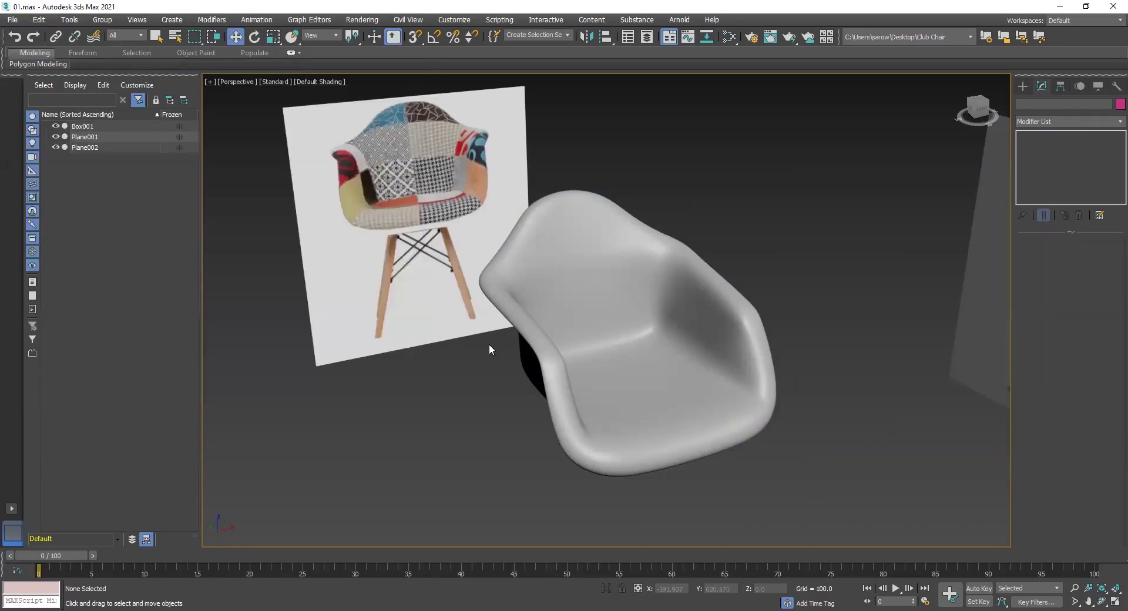